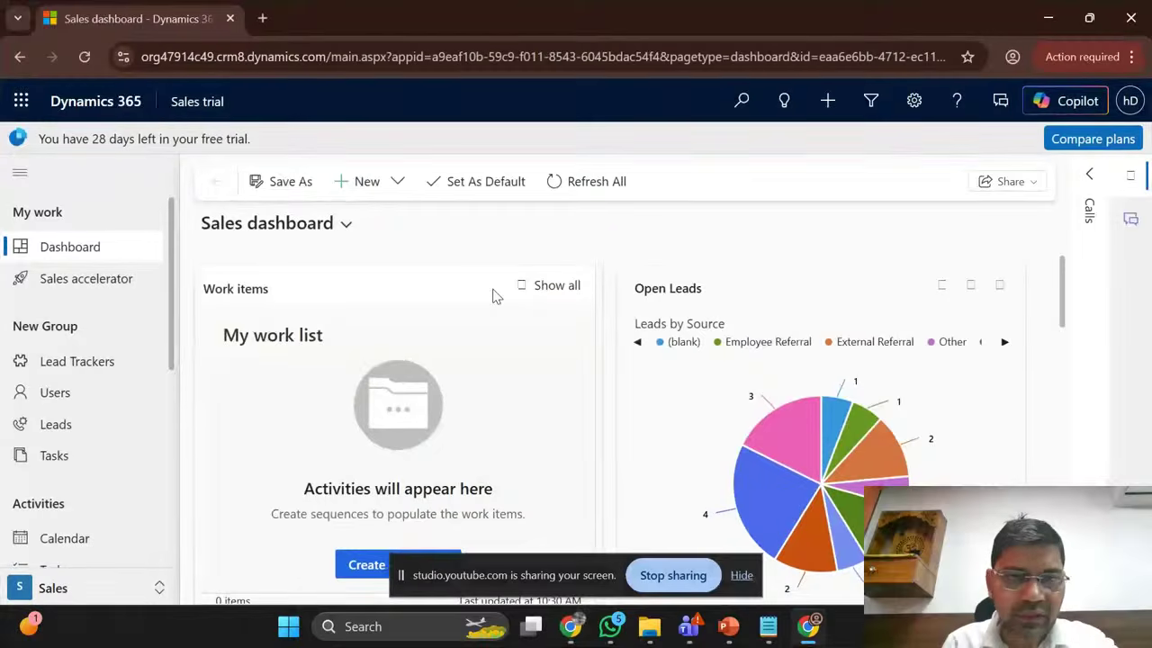
Step: Open the advanced environment settings in a new tab from the settings panel
{"action": "left_click", "coordinate": [742, 576]}
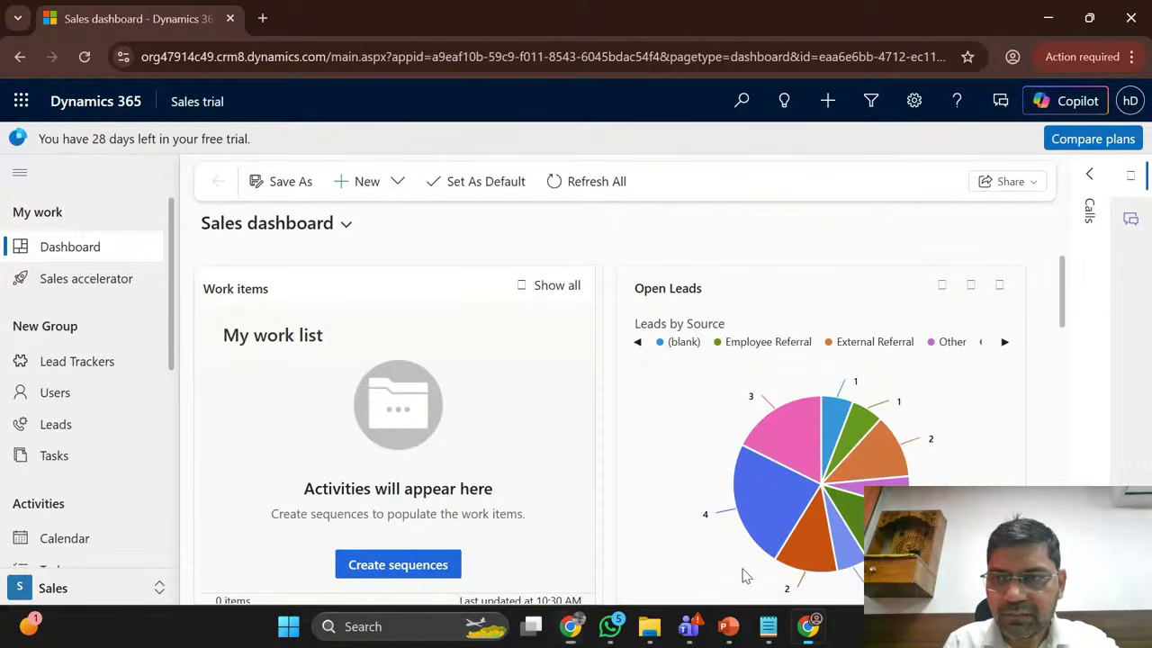
{"action": "left_click", "coordinate": [913, 100]}
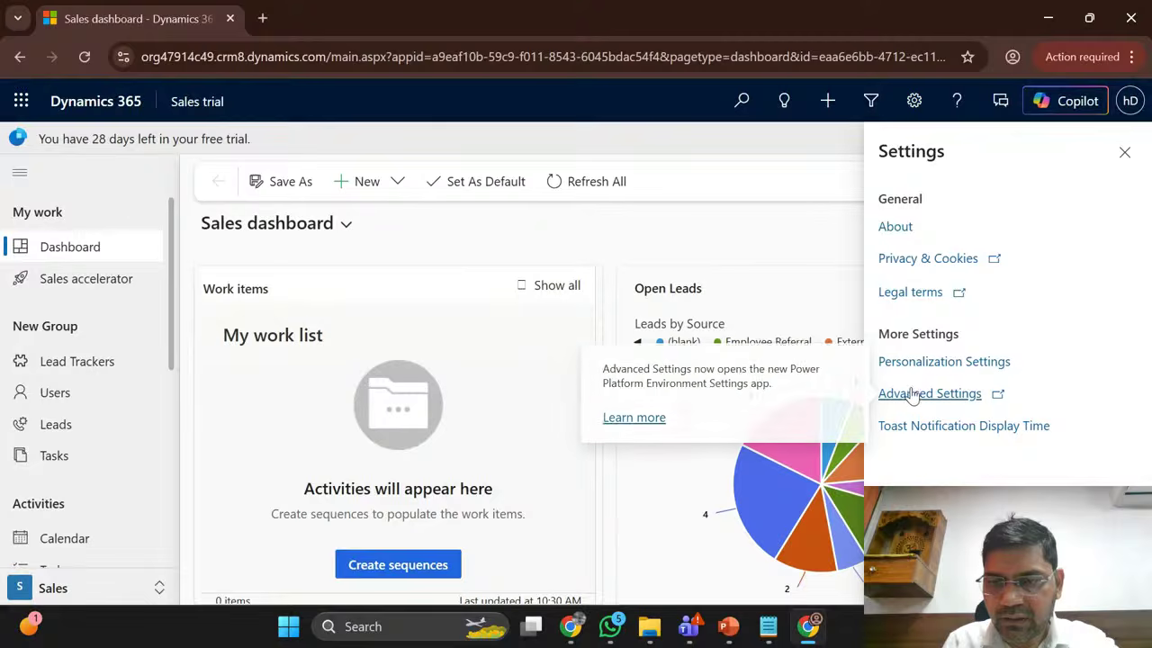
{"action": "left_click", "coordinate": [927, 393]}
{"action": "left_click", "coordinate": [167, 11]}
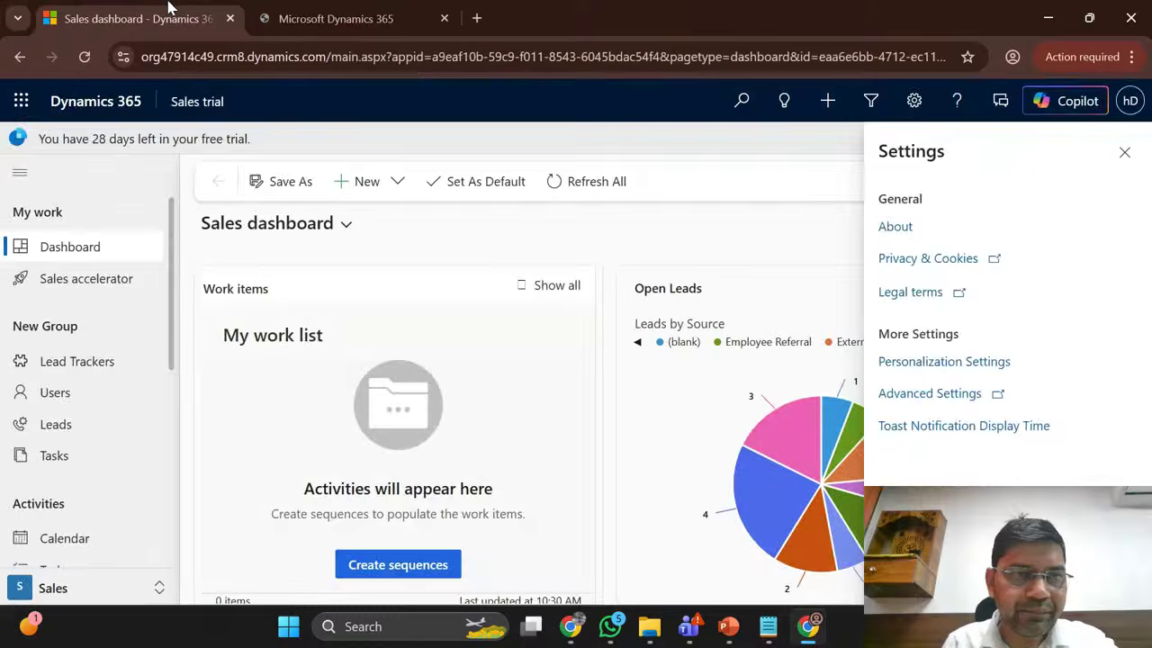
{"action": "left_click", "coordinate": [305, 11]}
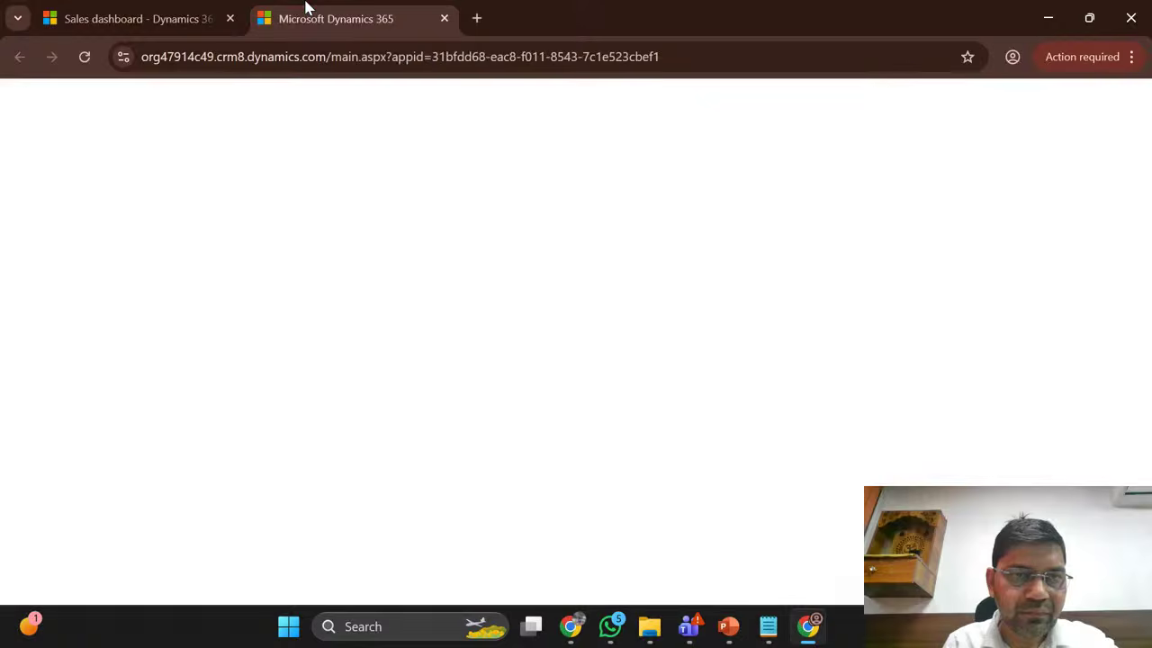
{"action": "left_click", "coordinate": [149, 9]}
Step: Review the sales dashboard and the trial days remaining in its trial message
{"action": "scroll", "coordinate": [129, 458], "scroll_direction": "down", "scroll_amount": 3}
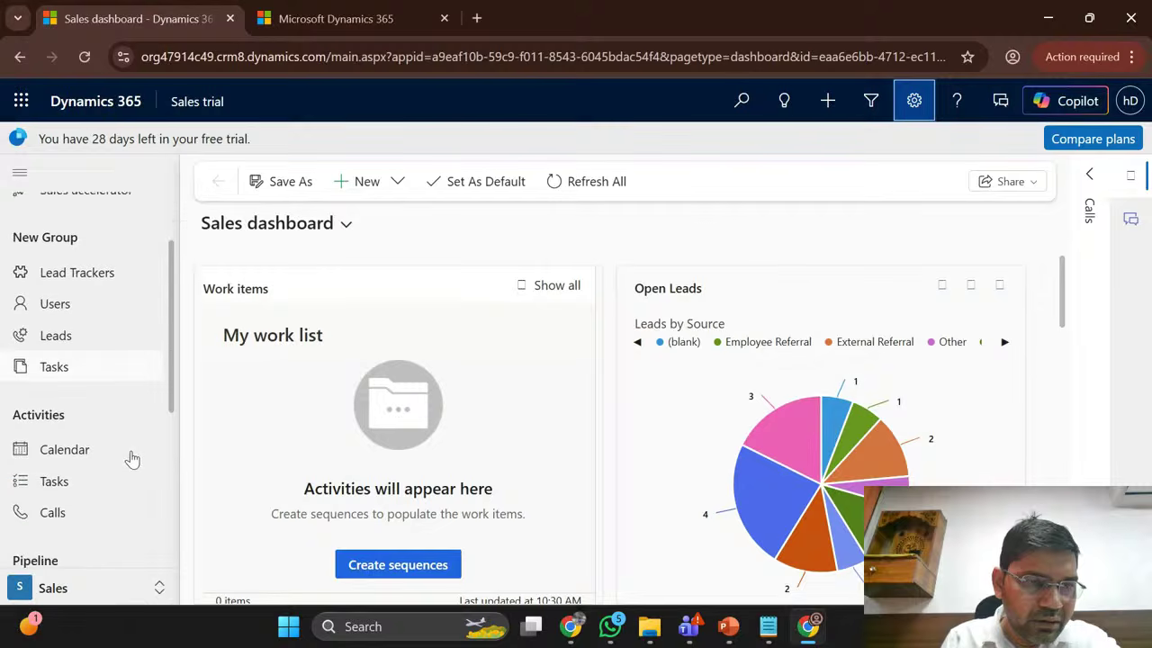
{"action": "scroll", "coordinate": [132, 459], "scroll_direction": "down", "scroll_amount": 3}
{"action": "scroll", "coordinate": [132, 459], "scroll_direction": "up", "scroll_amount": 5}
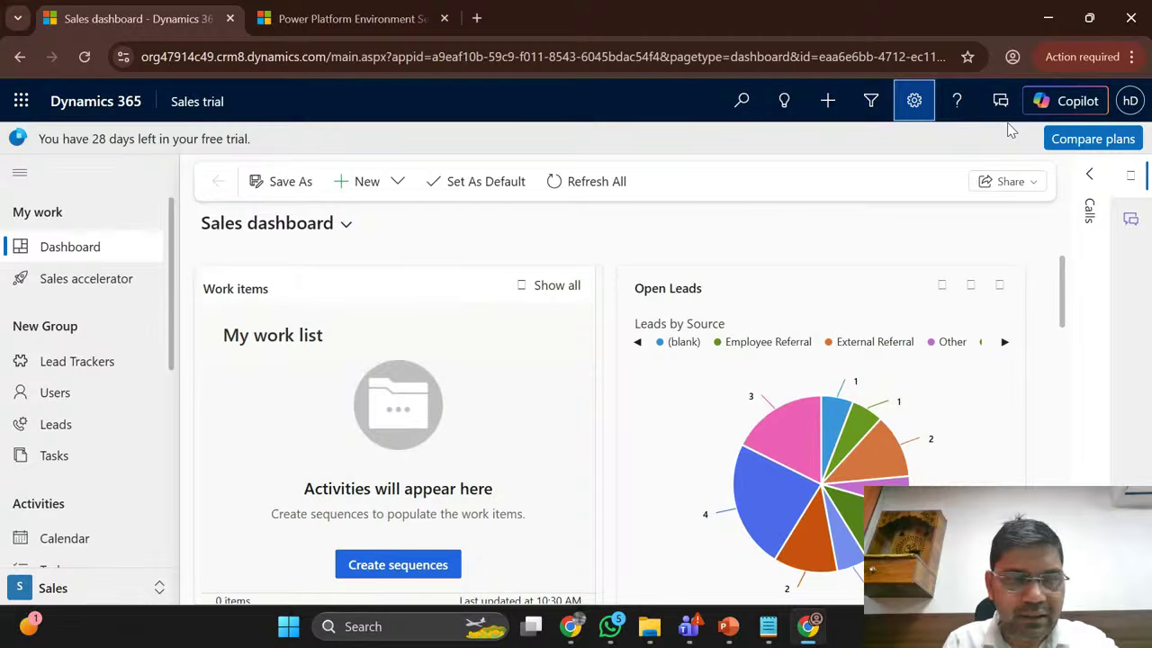
{"action": "double_click", "coordinate": [98, 139]}
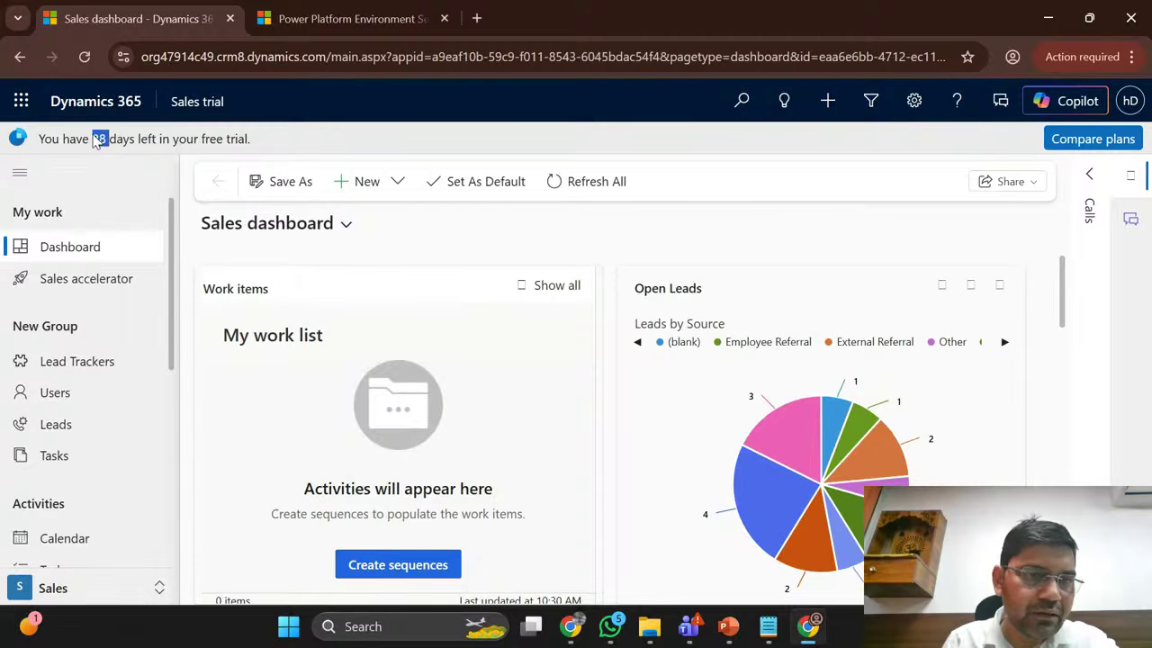
{"action": "left_click", "coordinate": [250, 147]}
Step: Open Solutions from environment settings to launch the Power Apps solutions page
{"action": "left_click", "coordinate": [337, 9]}
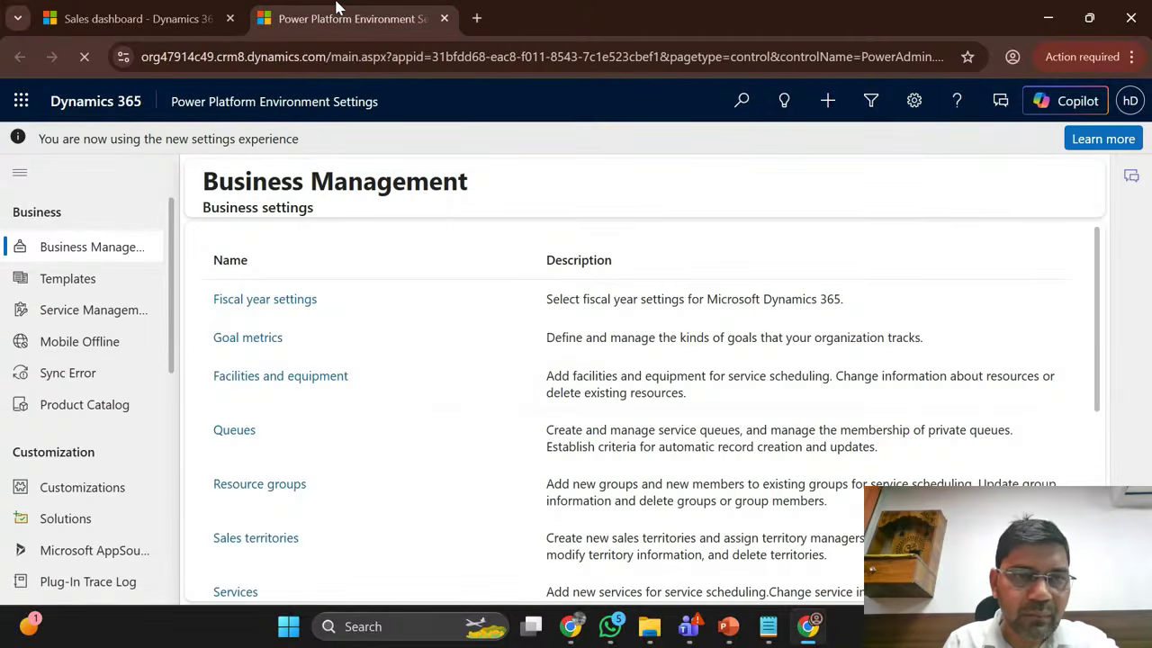
{"action": "left_click", "coordinate": [65, 519]}
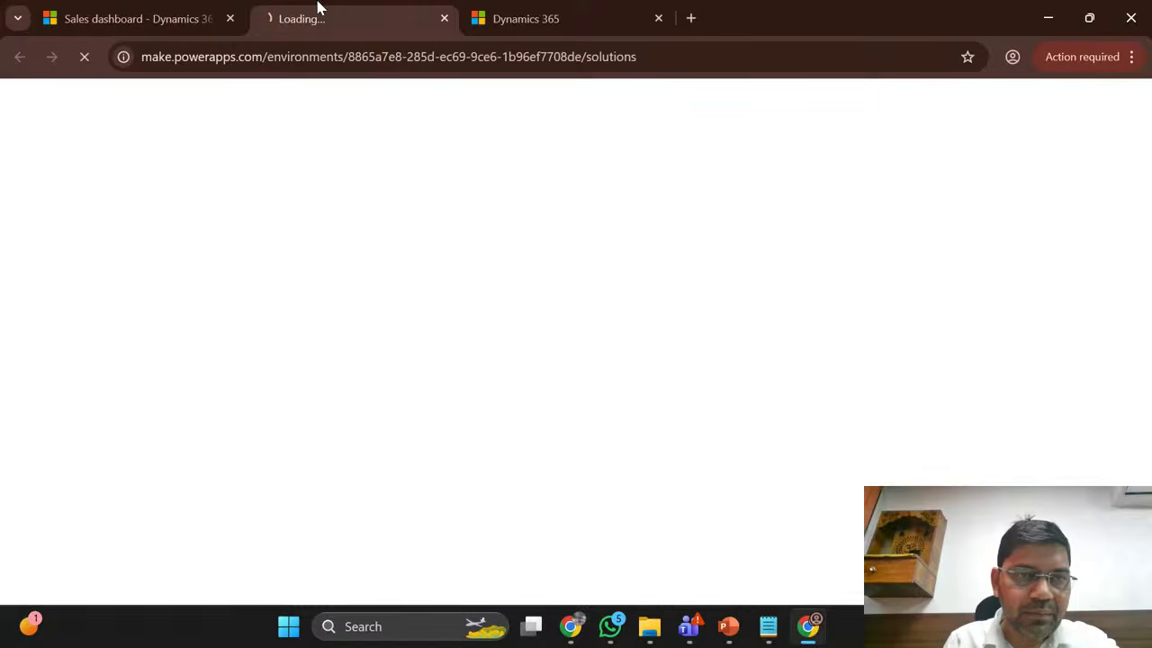
{"action": "left_click", "coordinate": [558, 11]}
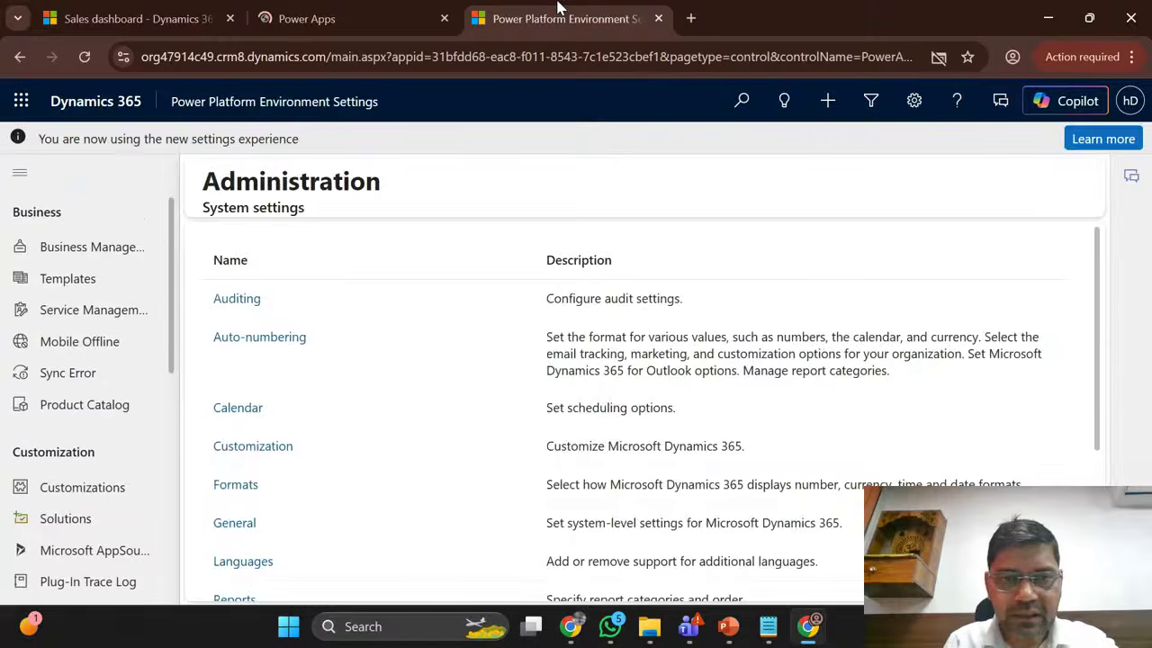
{"action": "left_click", "coordinate": [360, 11]}
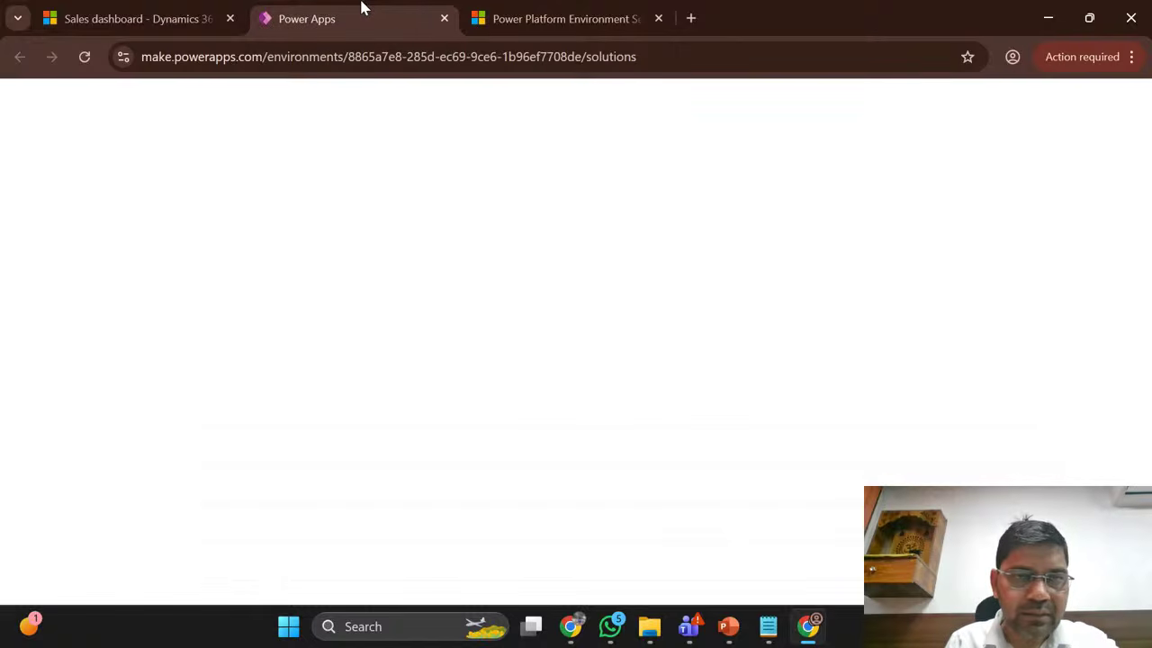
{"action": "left_click", "coordinate": [542, 11]}
{"action": "left_click", "coordinate": [302, 11]}
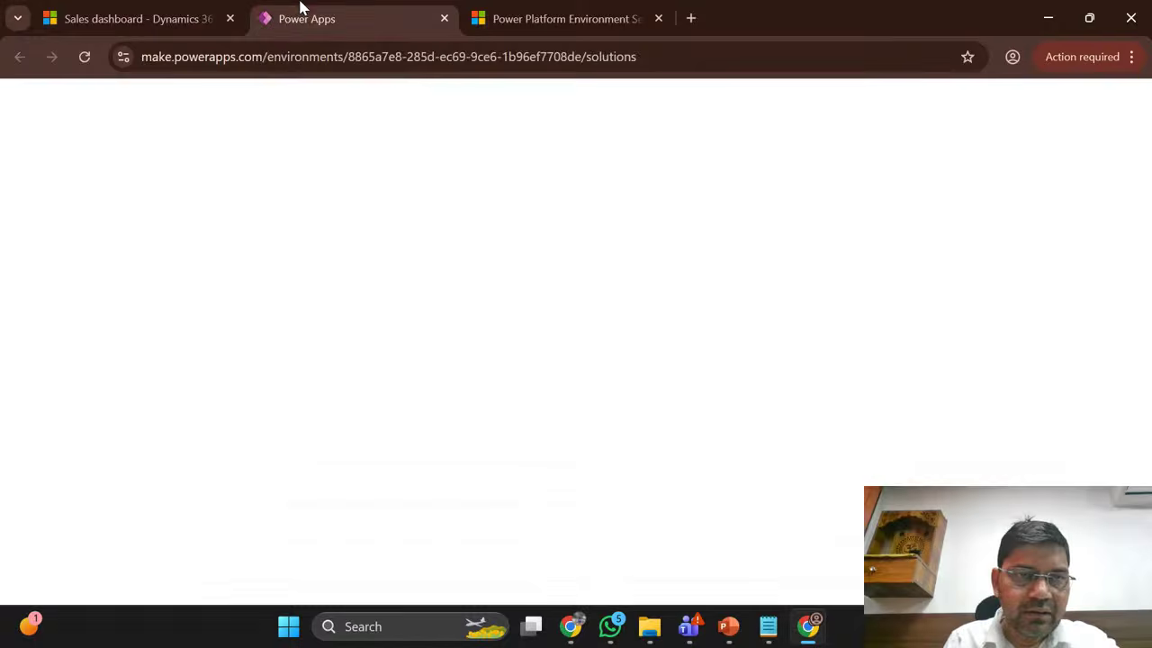
{"action": "left_click", "coordinate": [108, 10]}
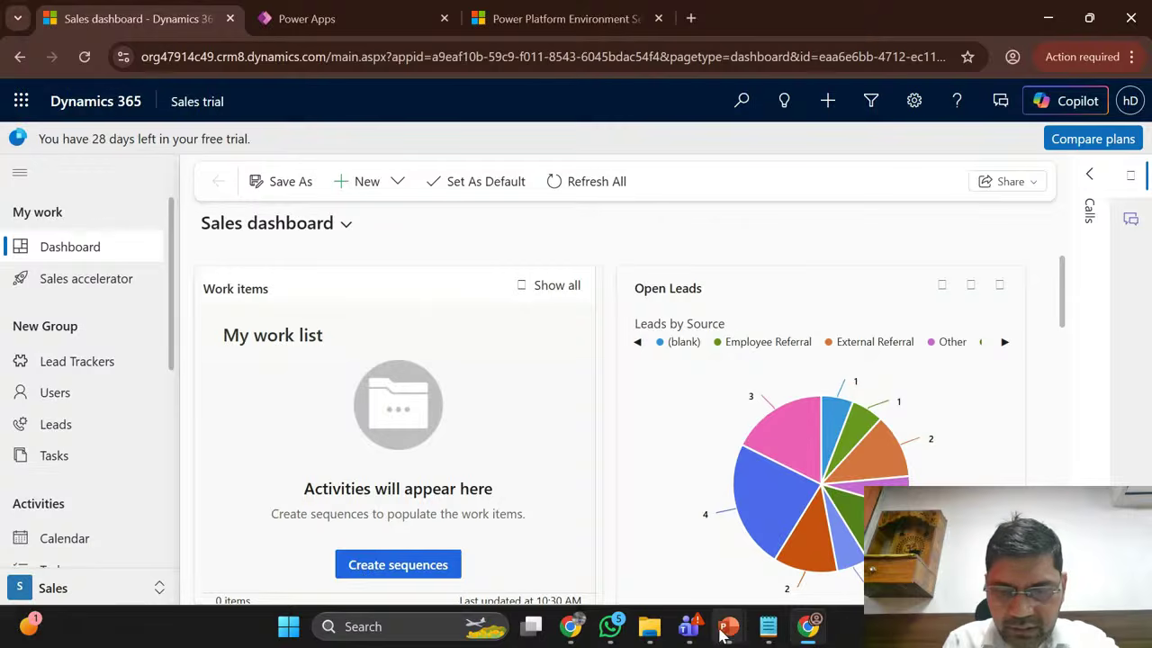
Step: Show the Module 4 Table Design & Relationships slide full-window, then return to the browser
{"action": "mouse_move", "coordinate": [733, 634]}
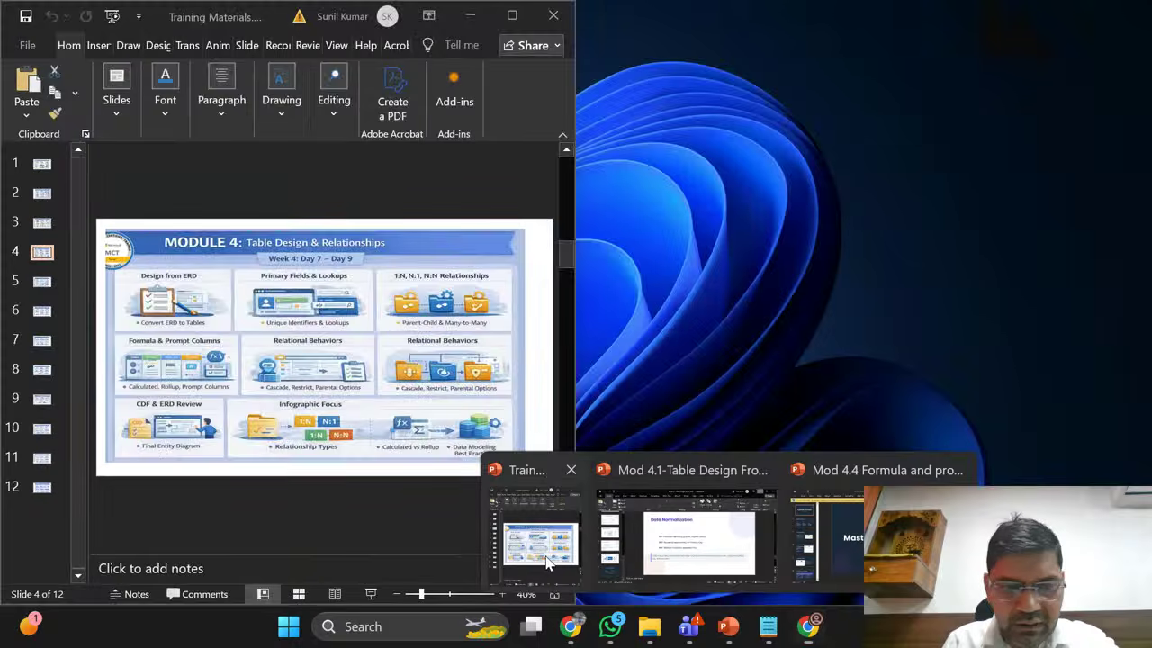
{"action": "left_click", "coordinate": [540, 527]}
{"action": "left_click", "coordinate": [512, 15]}
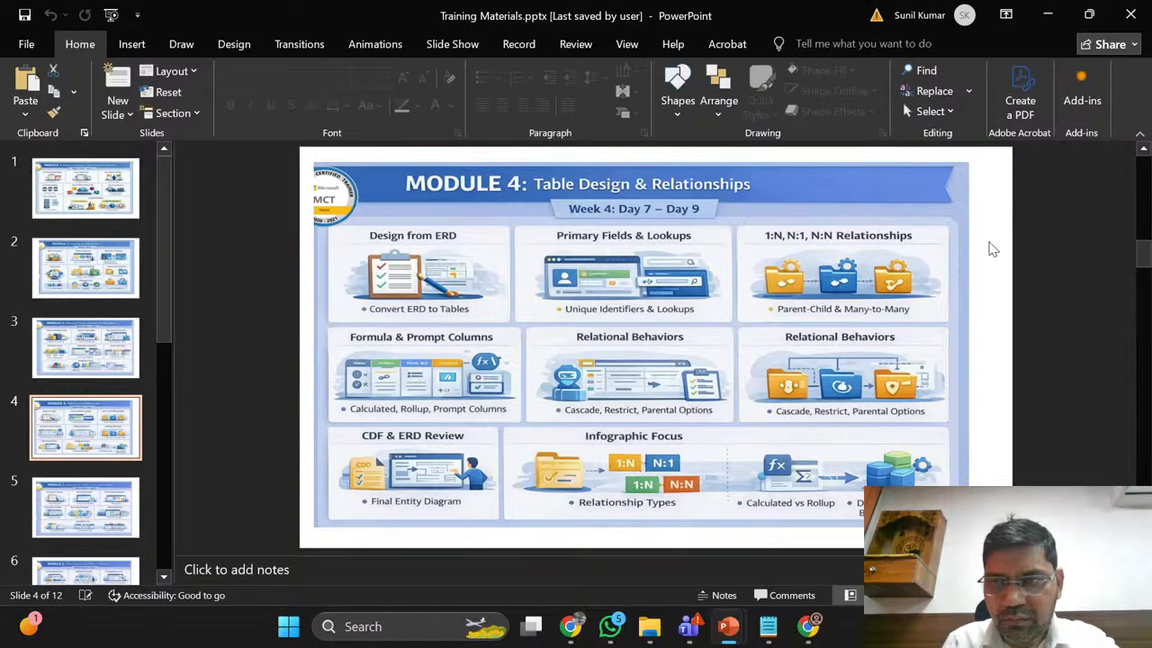
{"action": "left_click", "coordinate": [809, 623]}
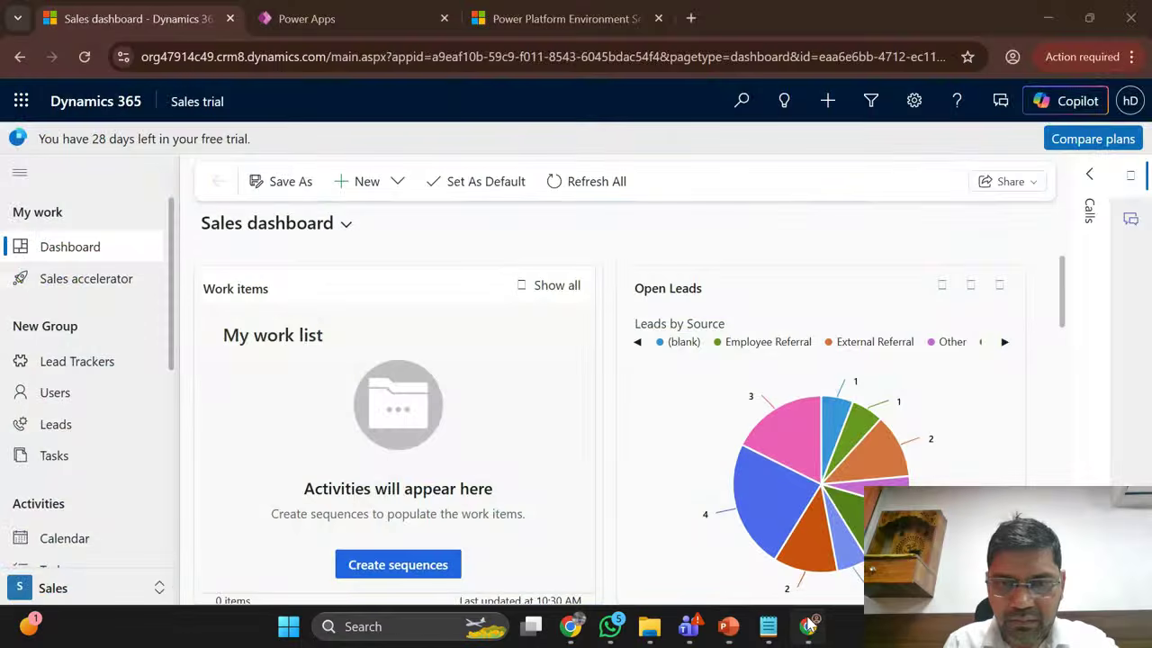
Step: Create 'Demo Solution' under CDS Default Publisher, set as the preferred solution
{"action": "left_click", "coordinate": [325, 16]}
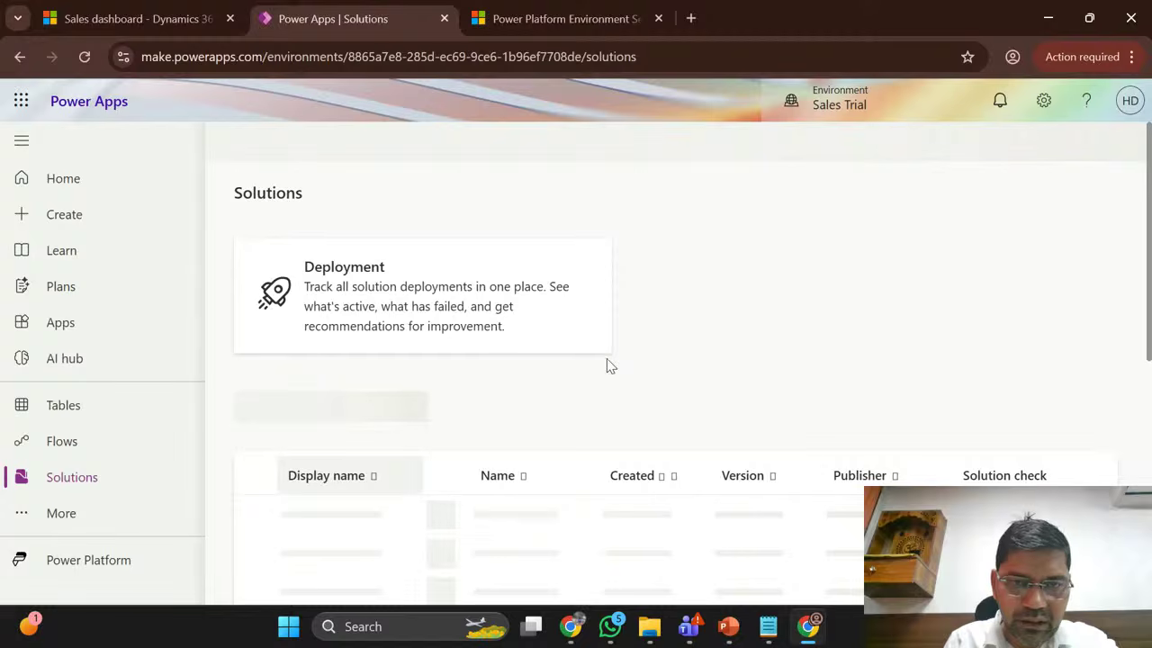
{"action": "scroll", "coordinate": [606, 360], "scroll_direction": "down", "scroll_amount": 1}
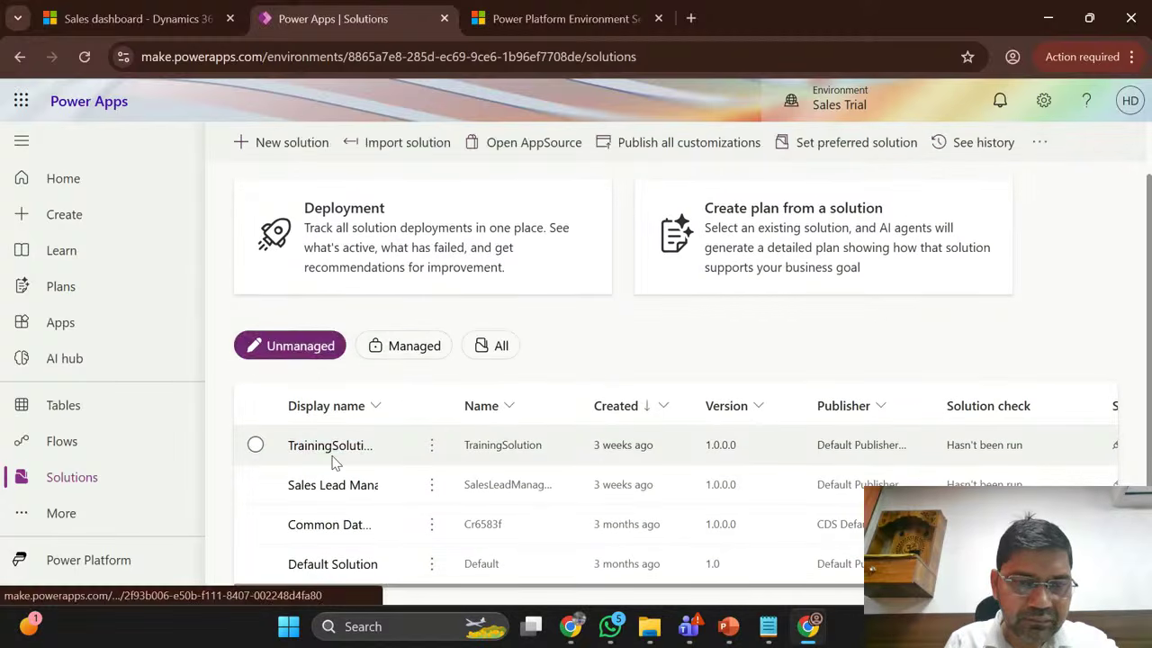
{"action": "left_click", "coordinate": [290, 149]}
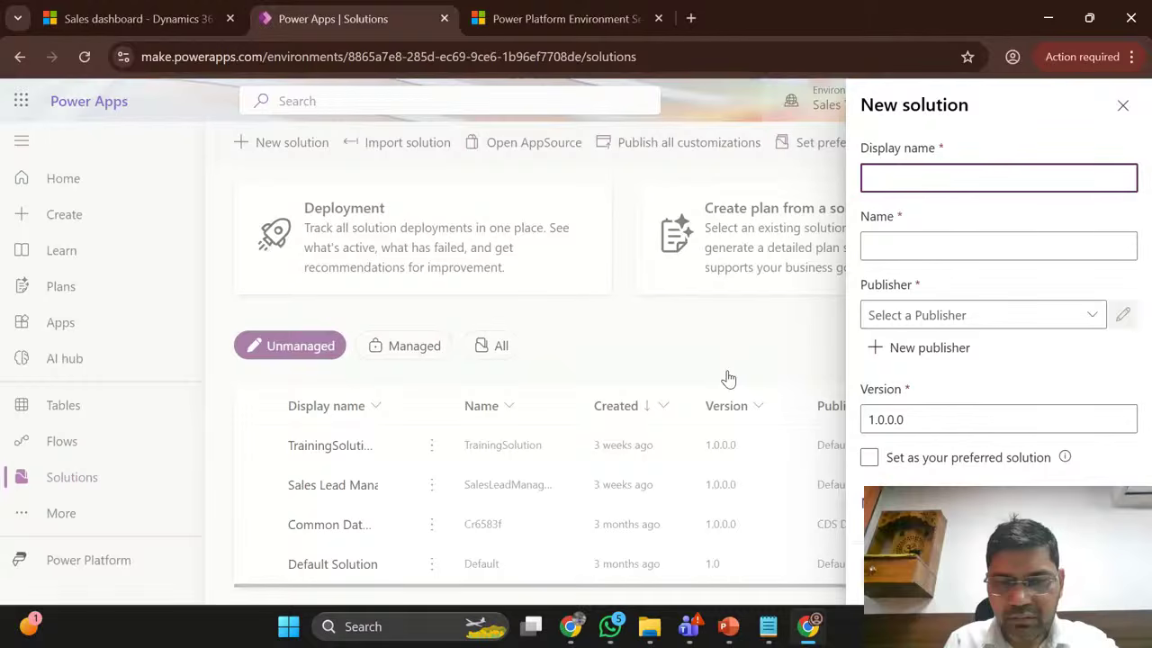
{"action": "type", "text": "Demo Sol"}
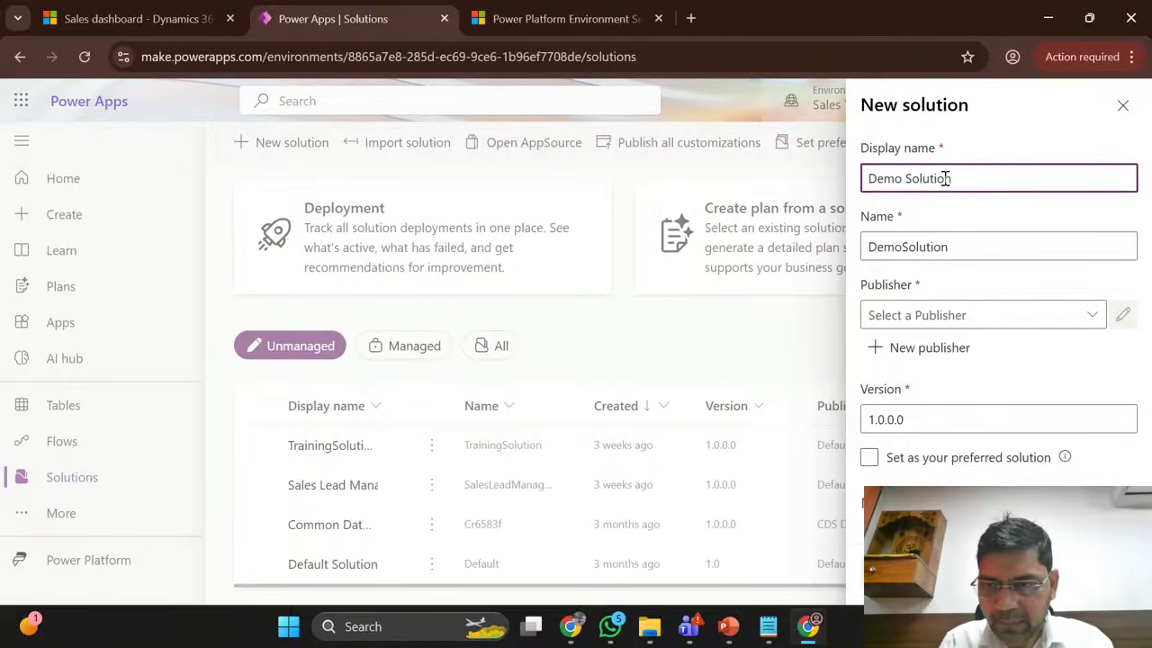
{"action": "type", "text": "ution"}
{"action": "left_click", "coordinate": [1089, 314]}
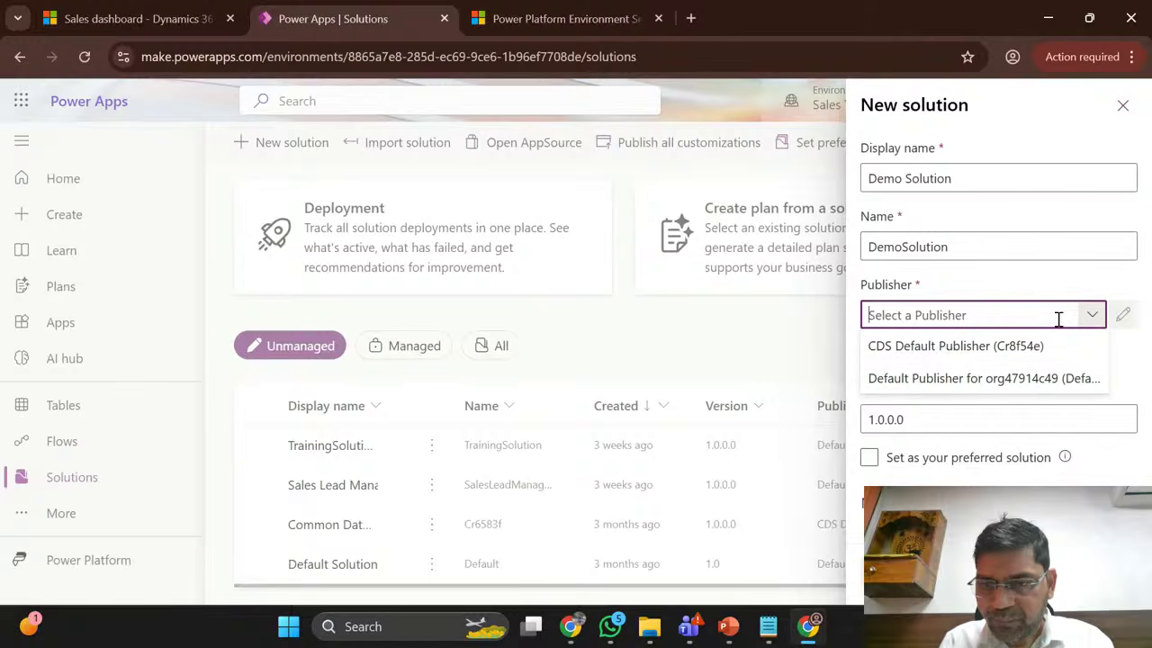
{"action": "left_click", "coordinate": [935, 351]}
{"action": "left_click", "coordinate": [919, 460]}
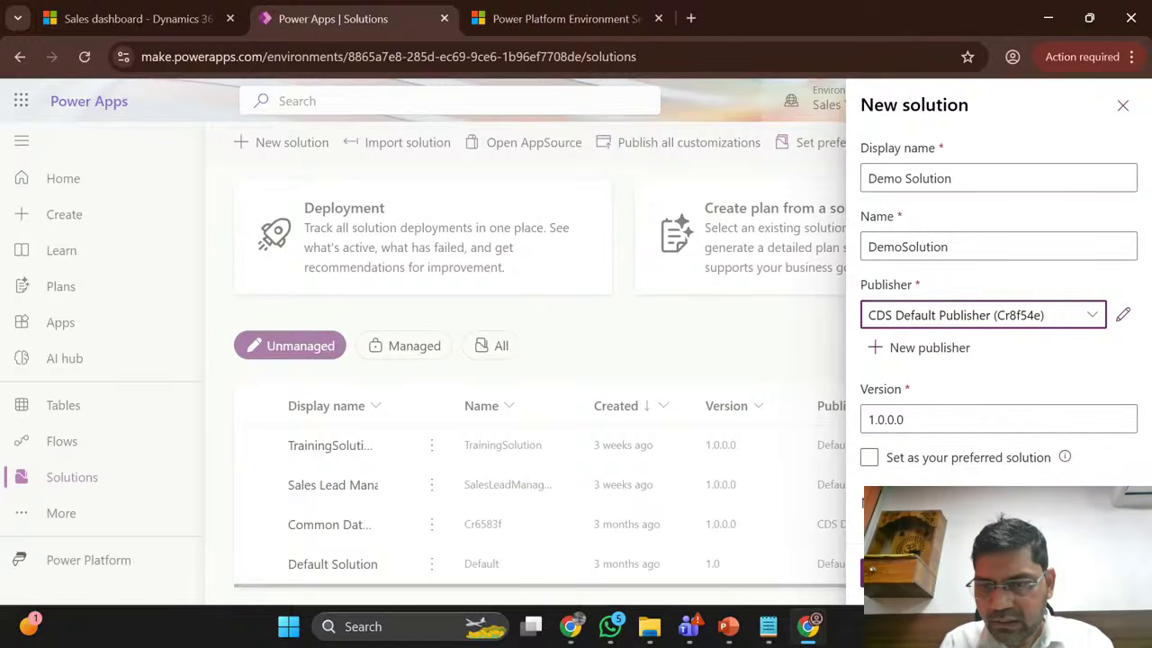
{"action": "left_click", "coordinate": [894, 573]}
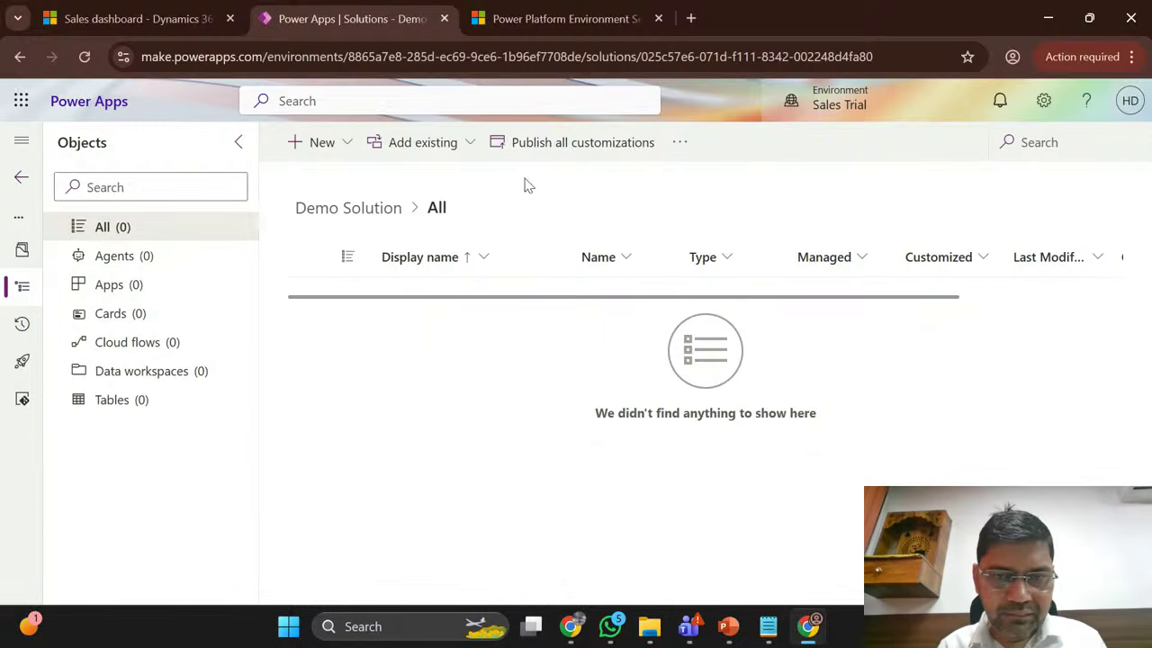
Step: Start a blank table, Table1, via New > Table > Tables > Add columns and data
{"action": "left_click", "coordinate": [346, 145]}
{"action": "mouse_move", "coordinate": [350, 411]}
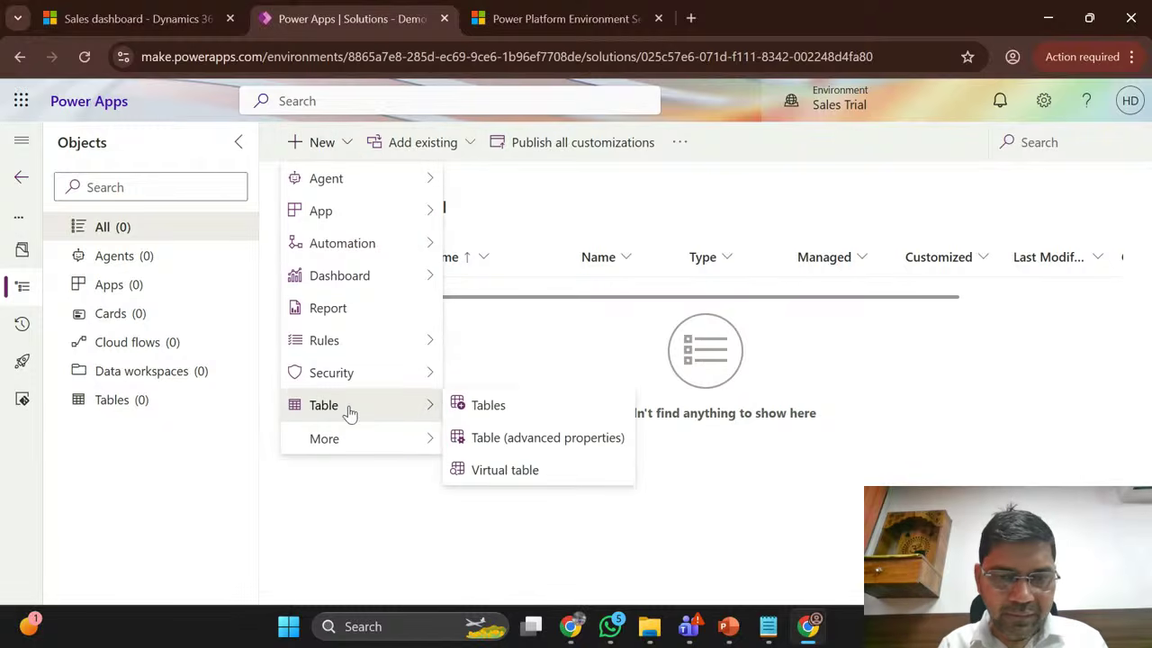
{"action": "left_click", "coordinate": [487, 410]}
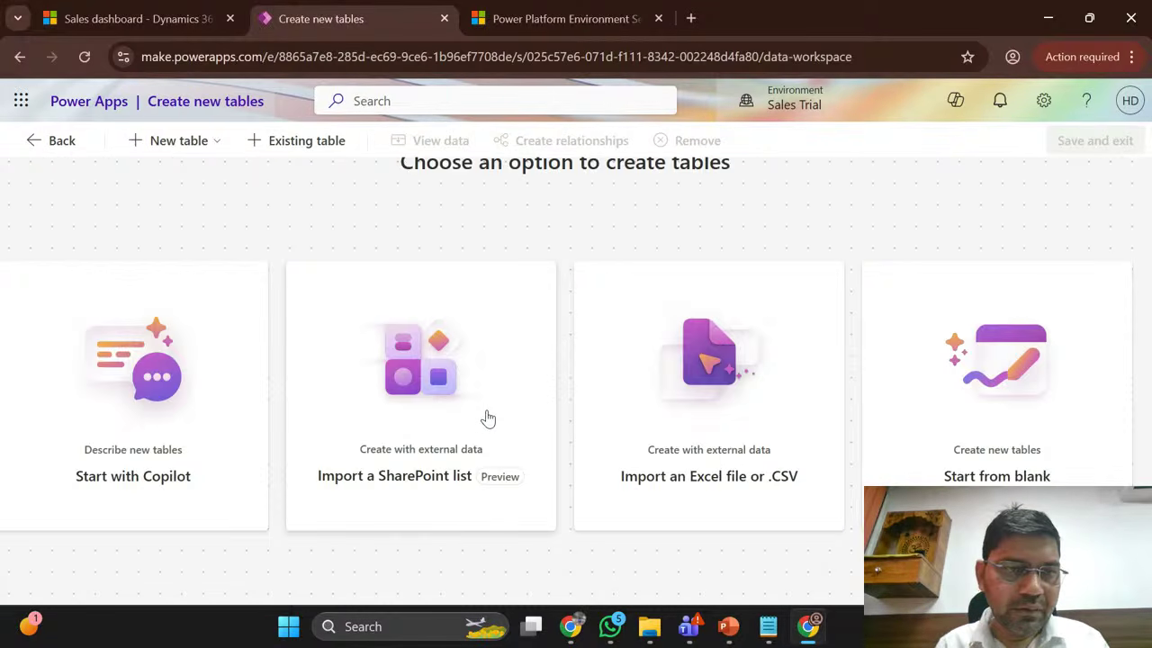
{"action": "left_click", "coordinate": [216, 154]}
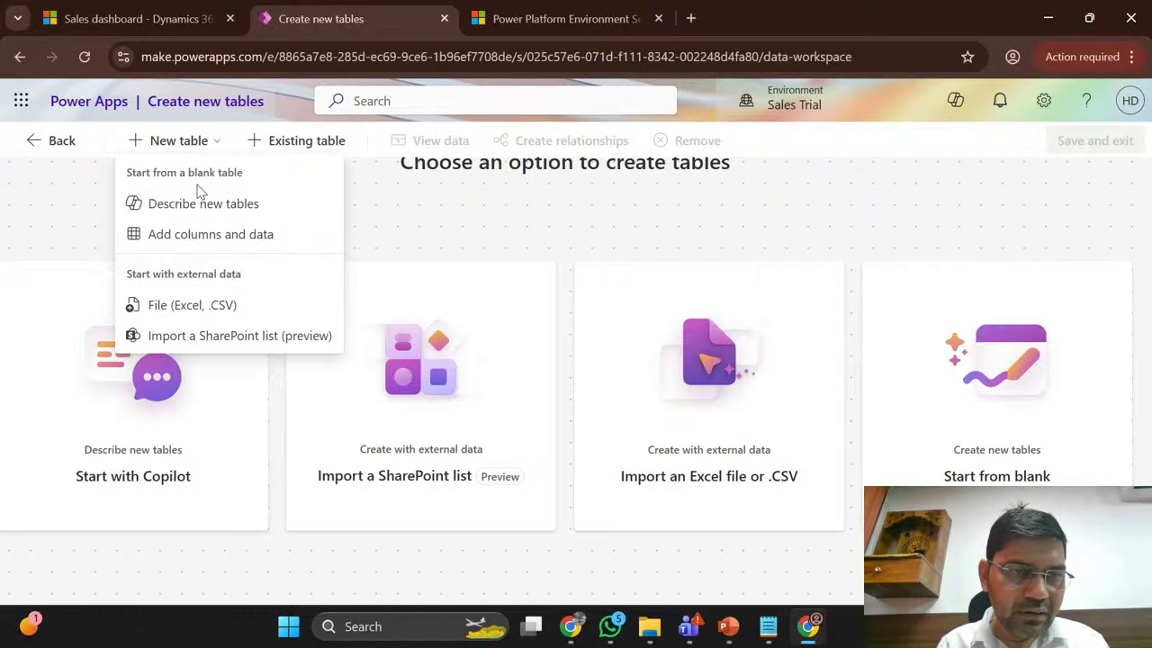
{"action": "left_click", "coordinate": [206, 236]}
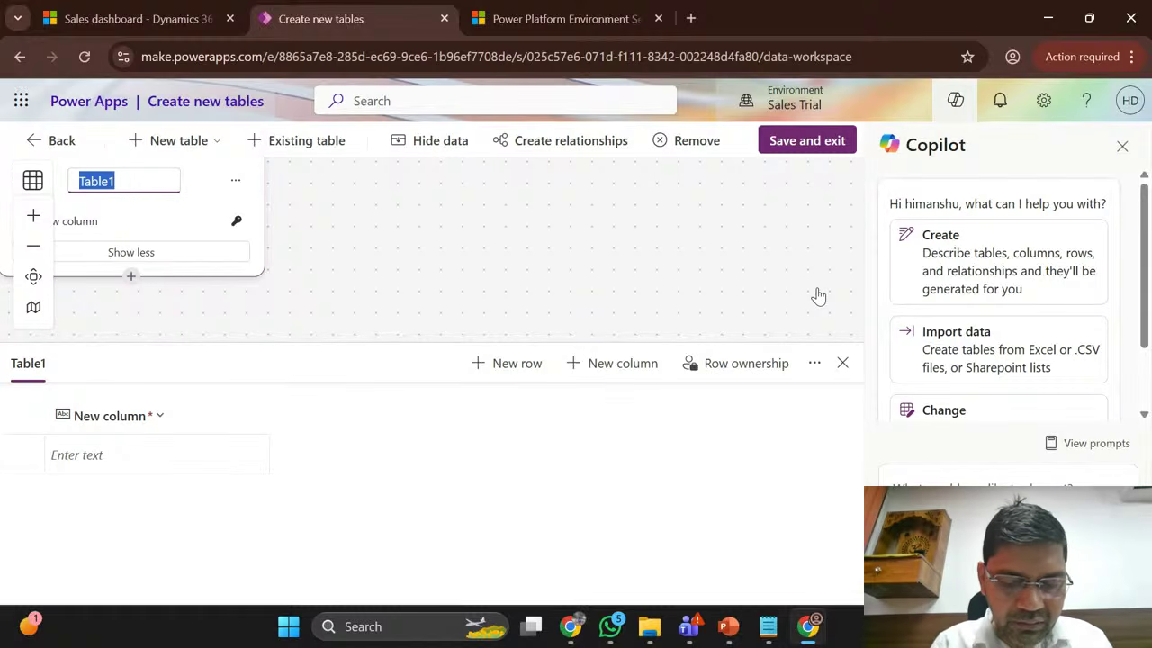
Step: Name the new table EmployeMaster
{"action": "type", "text": "Employ"}
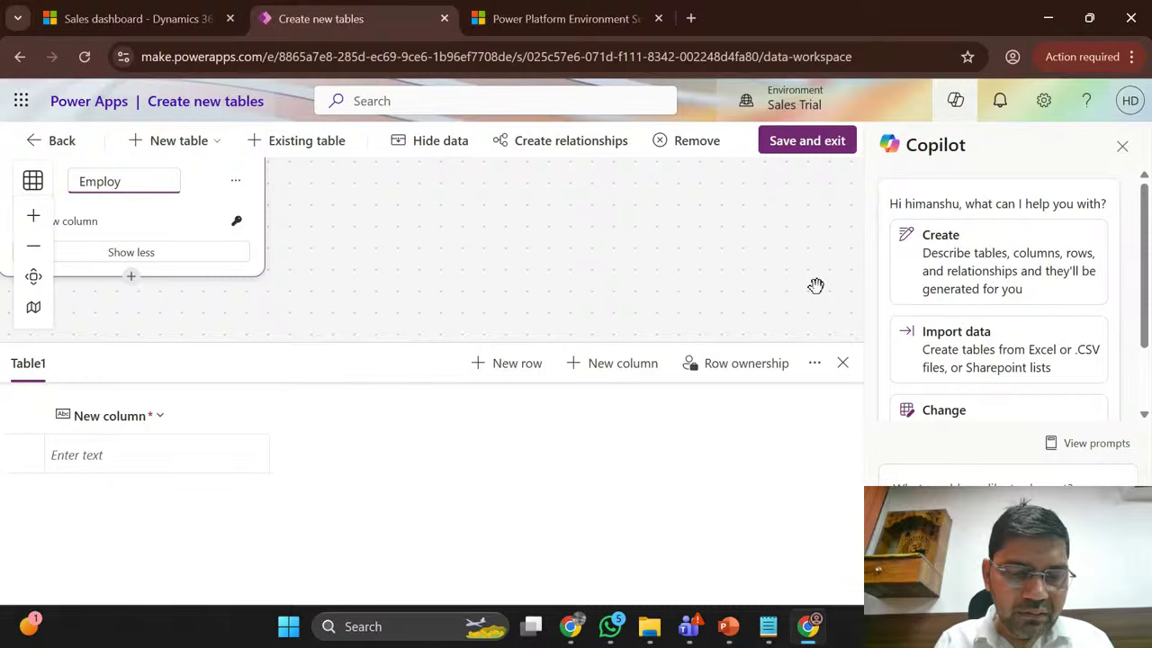
{"action": "type", "text": "Master"}
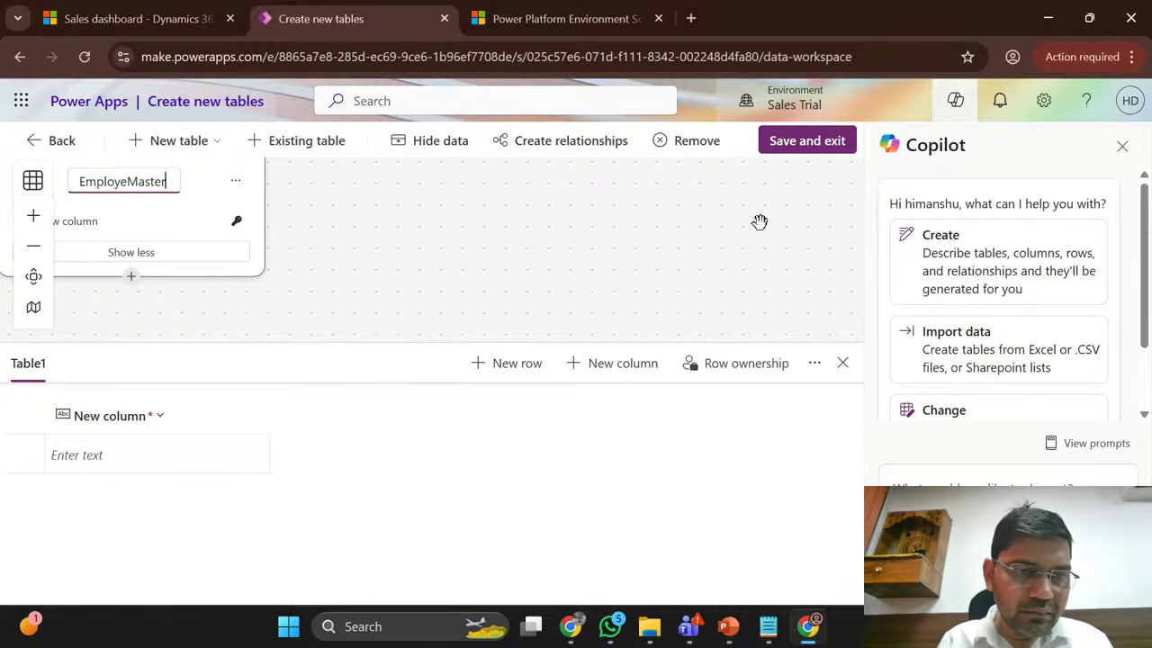
{"action": "left_click", "coordinate": [85, 225]}
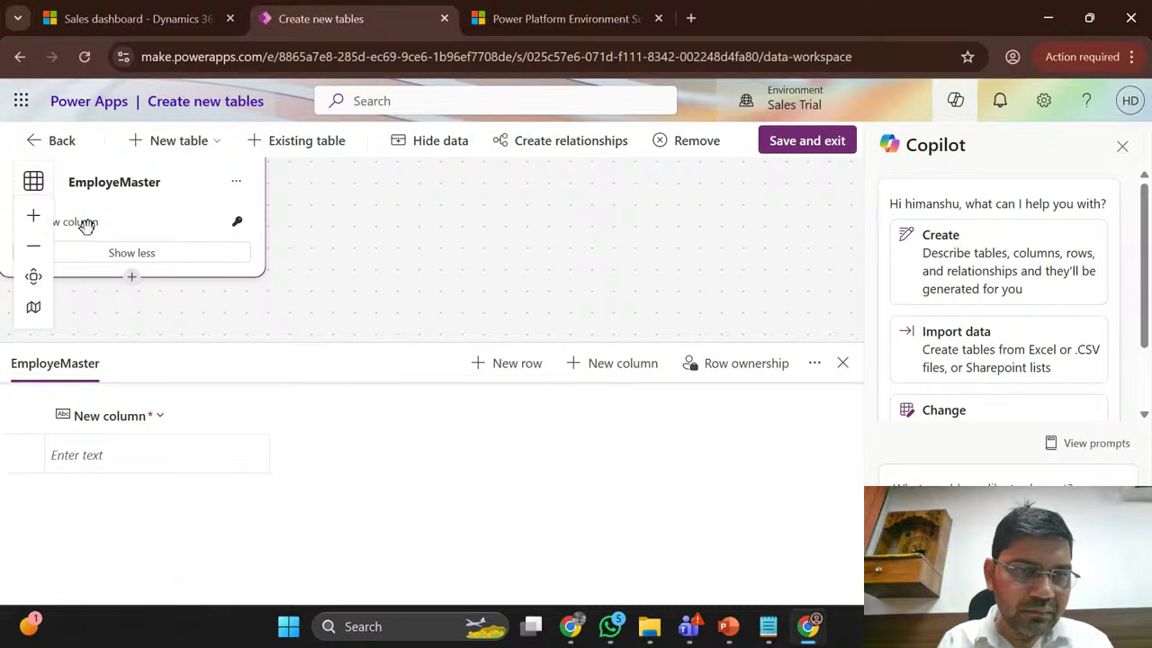
Step: Check the table properties, confirming plural EmployeMasters and schema name crae7_EmployeMaster, then save
{"action": "left_click", "coordinate": [235, 182]}
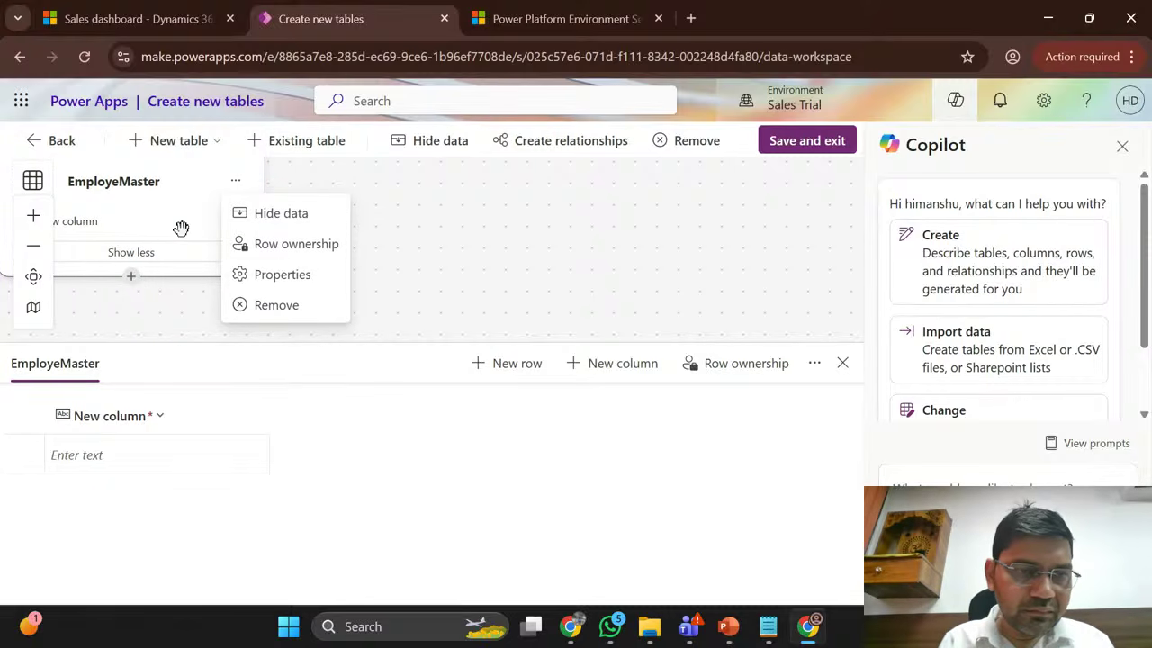
{"action": "left_click", "coordinate": [304, 277]}
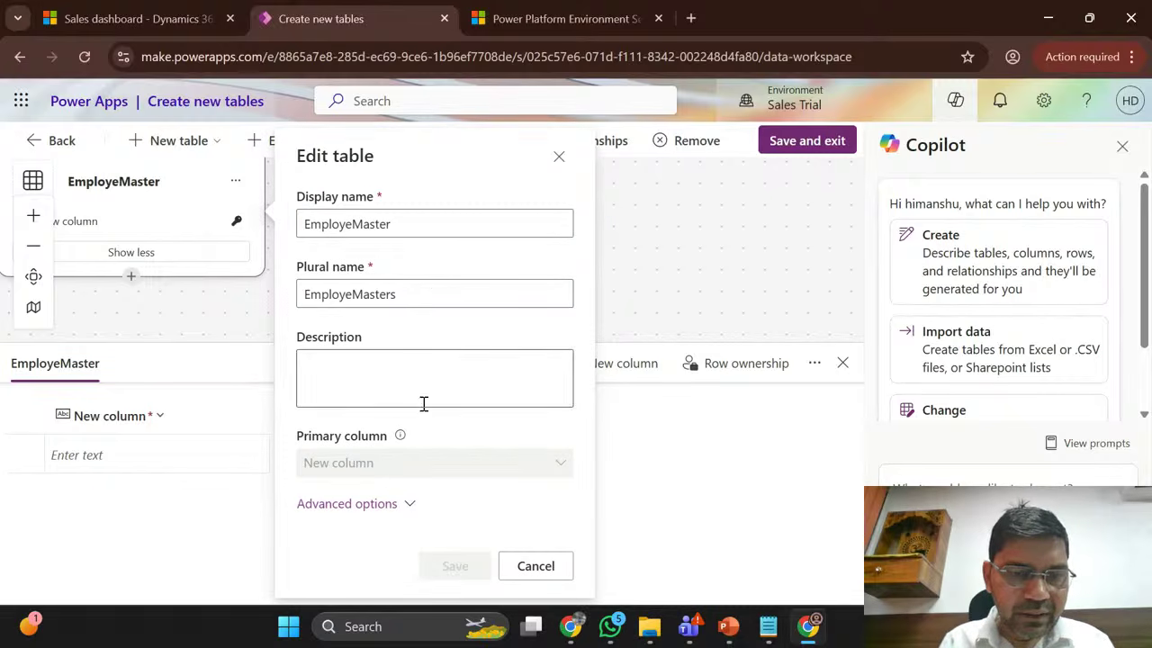
{"action": "left_click", "coordinate": [358, 506]}
{"action": "scroll", "coordinate": [466, 443], "scroll_direction": "down", "scroll_amount": 1}
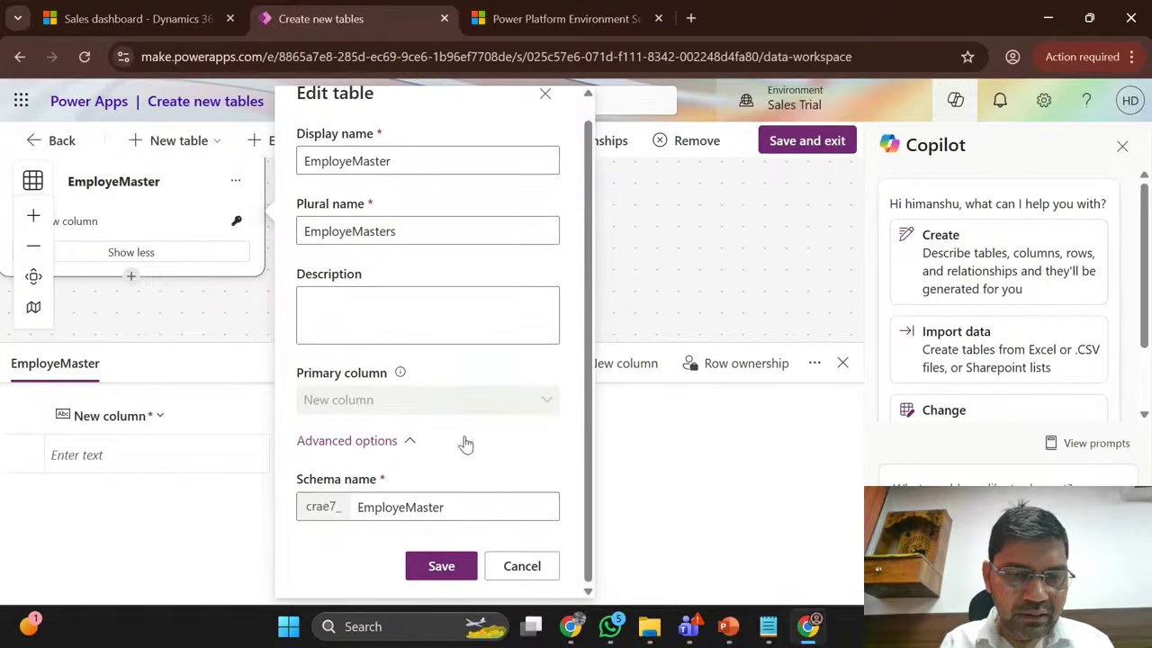
{"action": "scroll", "coordinate": [345, 314], "scroll_direction": "up", "scroll_amount": 1}
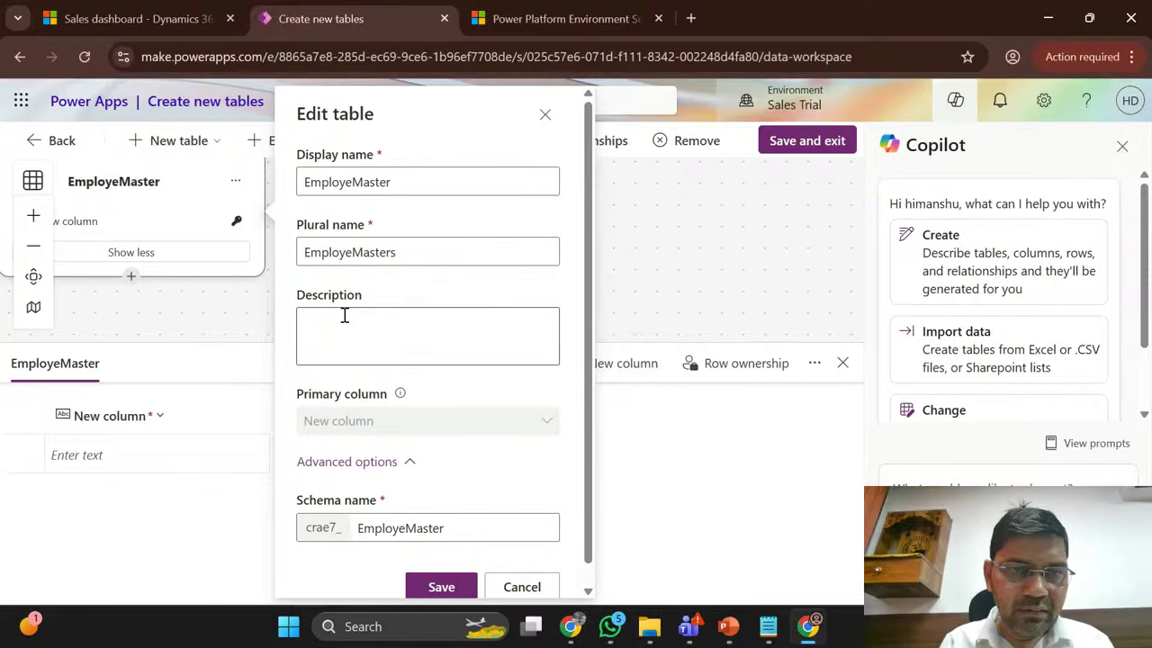
{"action": "scroll", "coordinate": [345, 315], "scroll_direction": "down", "scroll_amount": 1}
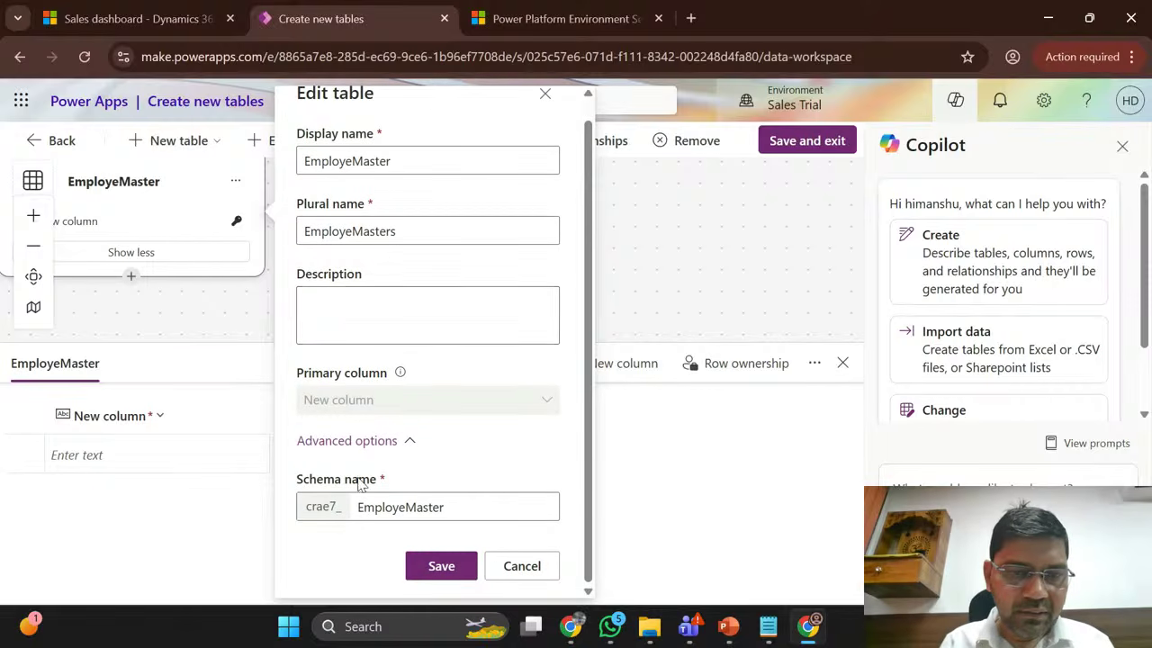
{"action": "left_click", "coordinate": [425, 229]}
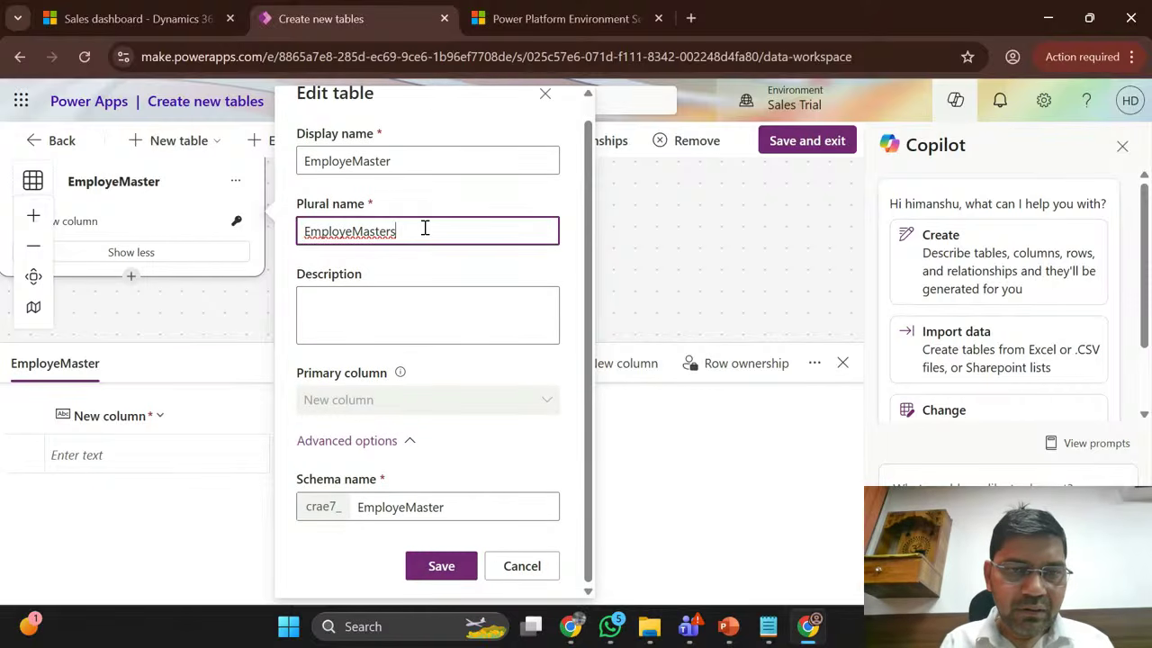
{"action": "left_click", "coordinate": [447, 566]}
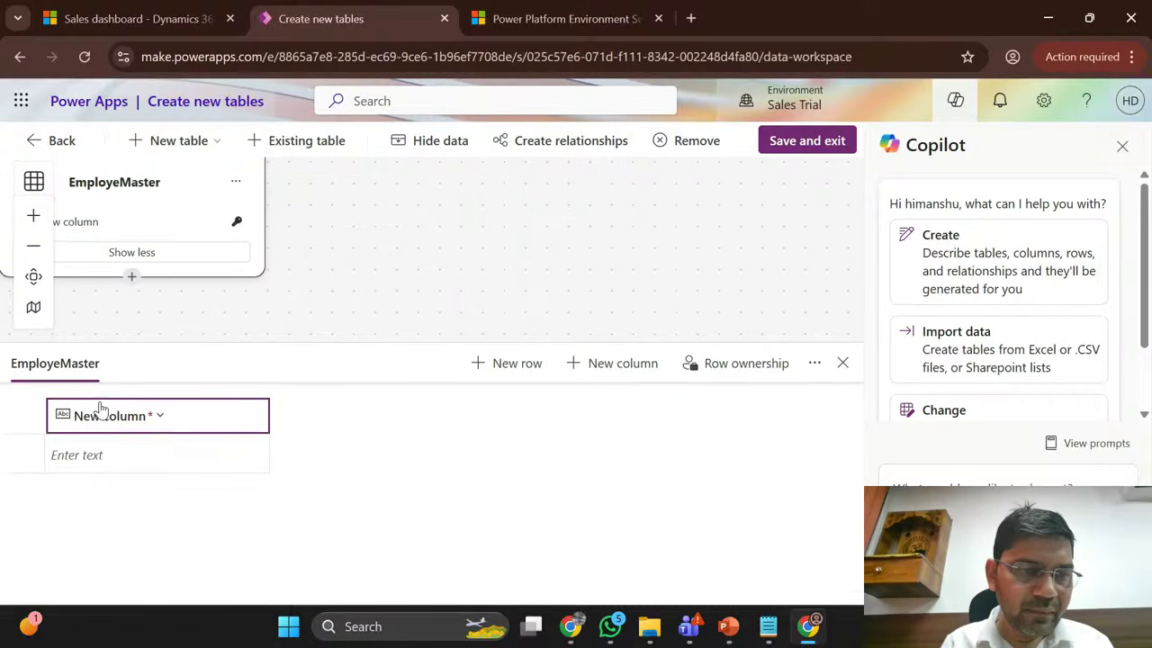
Step: Rename the default column to Name
{"action": "left_click", "coordinate": [162, 419]}
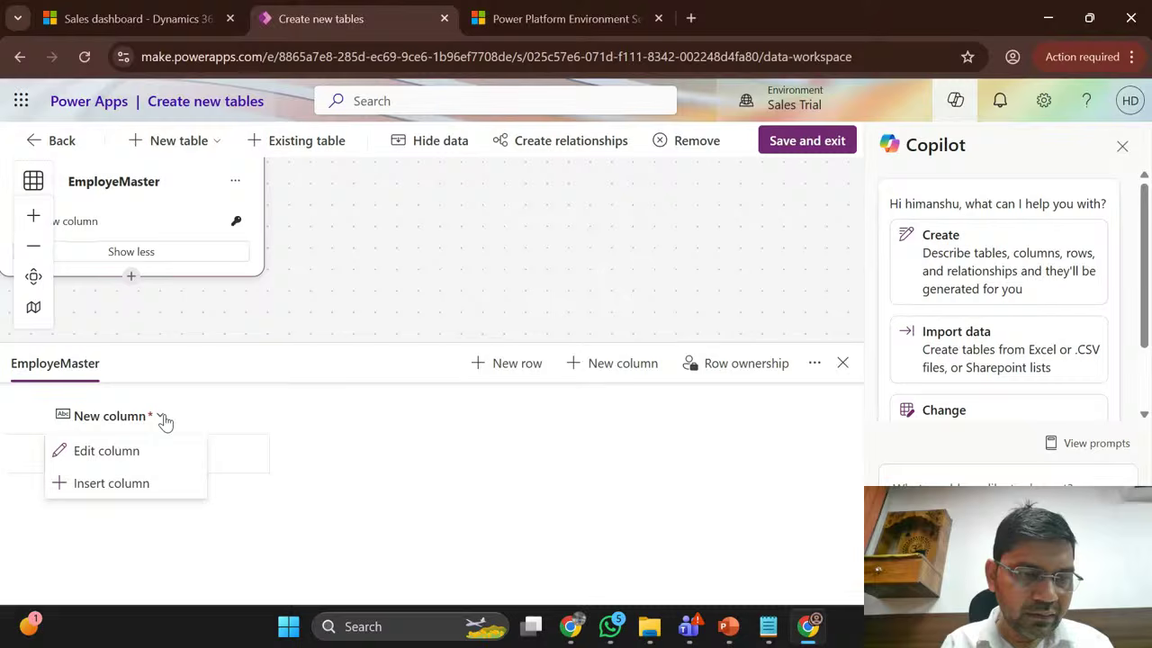
{"action": "left_click", "coordinate": [123, 453]}
{"action": "left_click", "coordinate": [447, 297]}
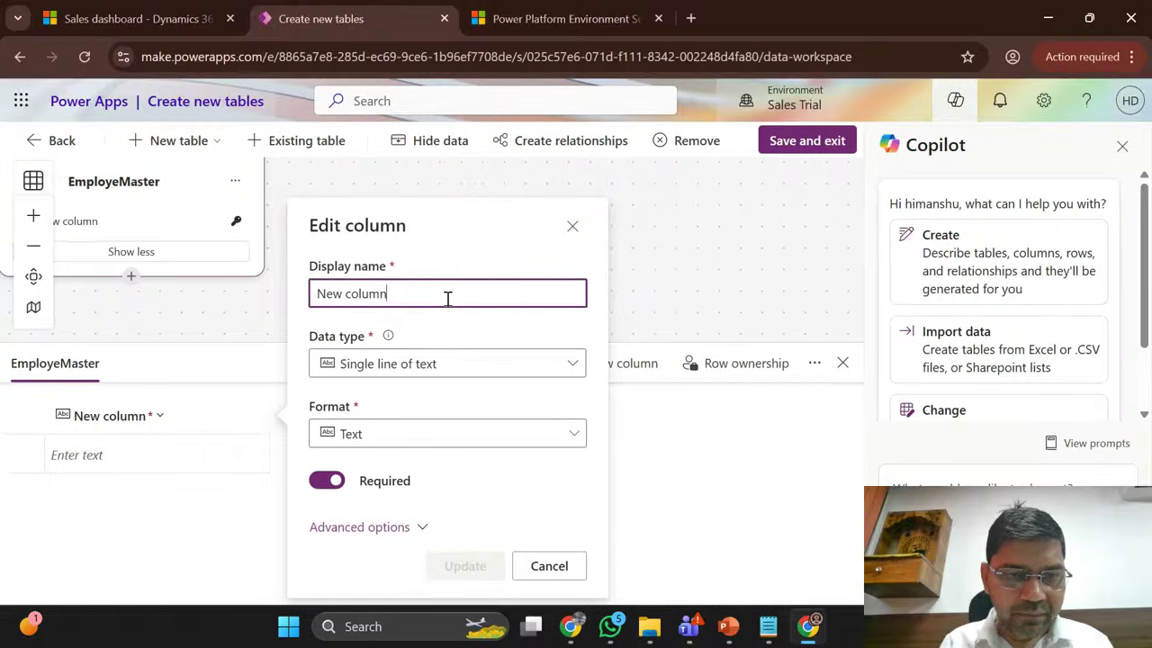
{"action": "key", "text": "ctrl+shift+Left"}
{"action": "key", "text": "ctrl+shift+Left"}
{"action": "type", "text": "Name"}
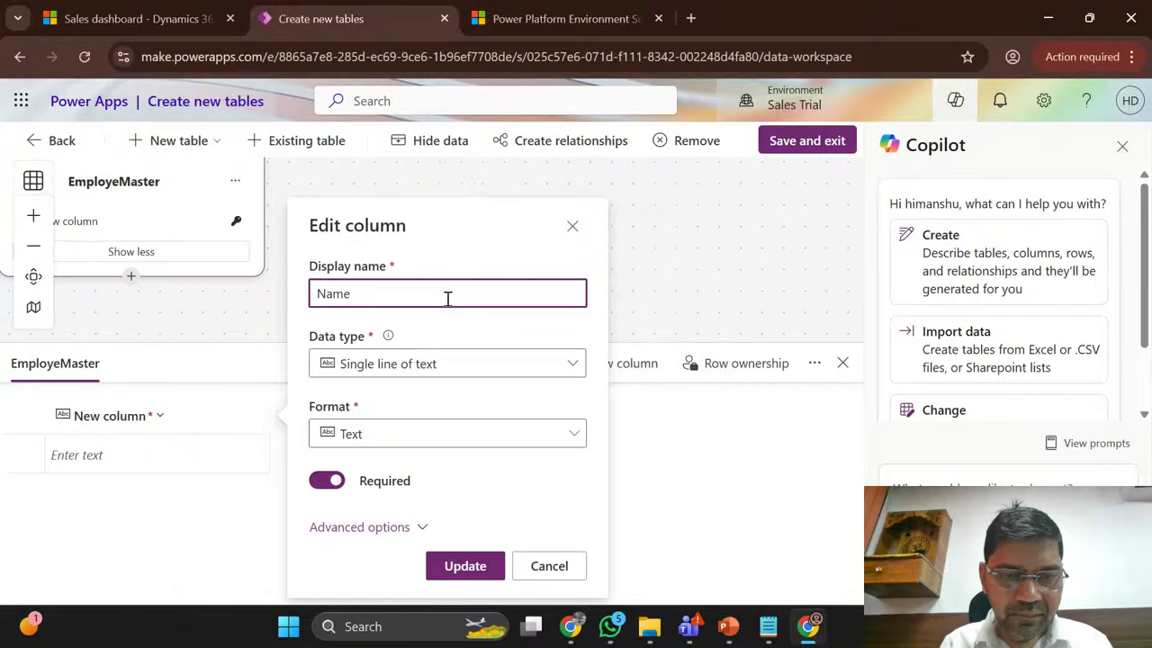
{"action": "left_click", "coordinate": [380, 527]}
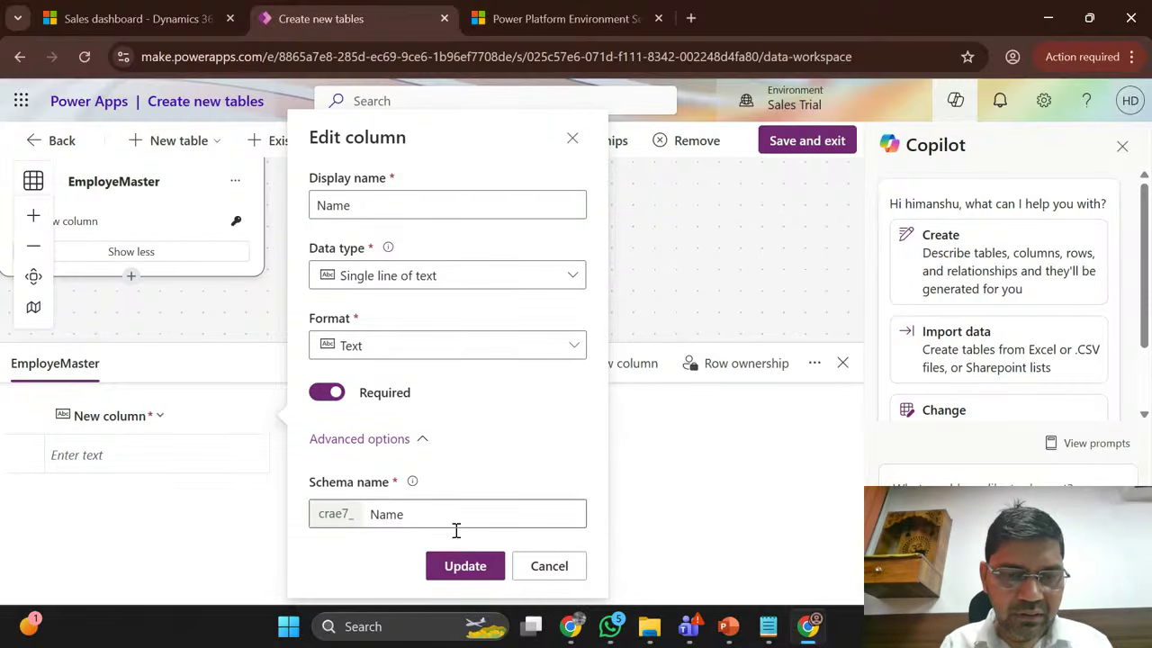
{"action": "left_click", "coordinate": [467, 568]}
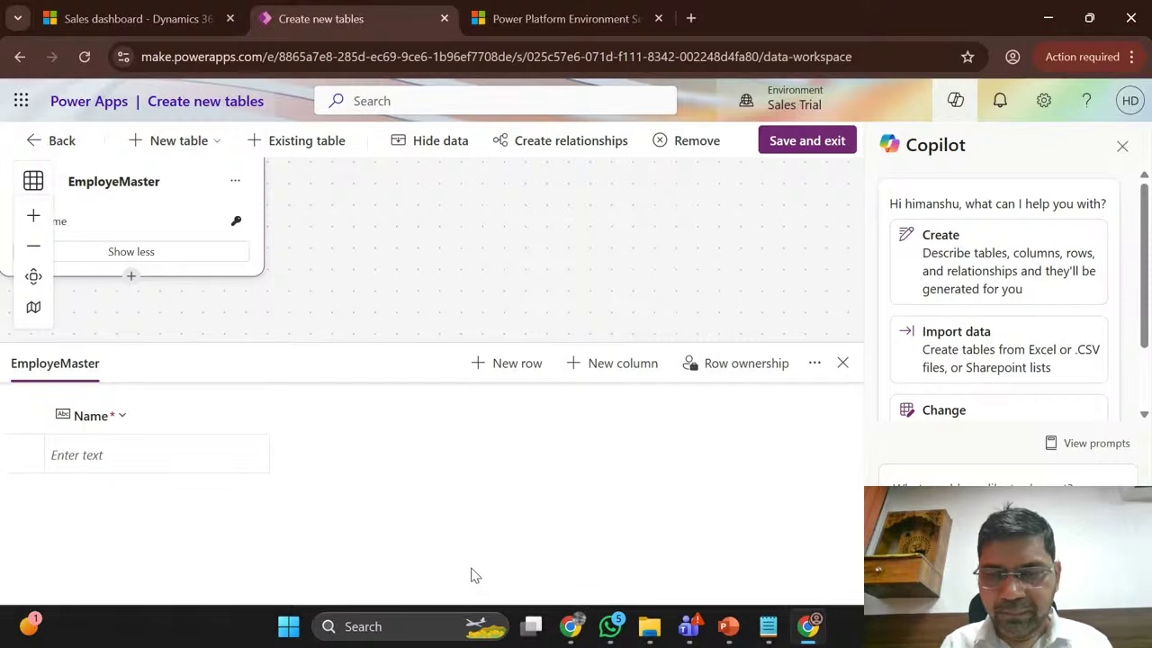
Step: Add a Father Name single-line text column
{"action": "left_click", "coordinate": [636, 364]}
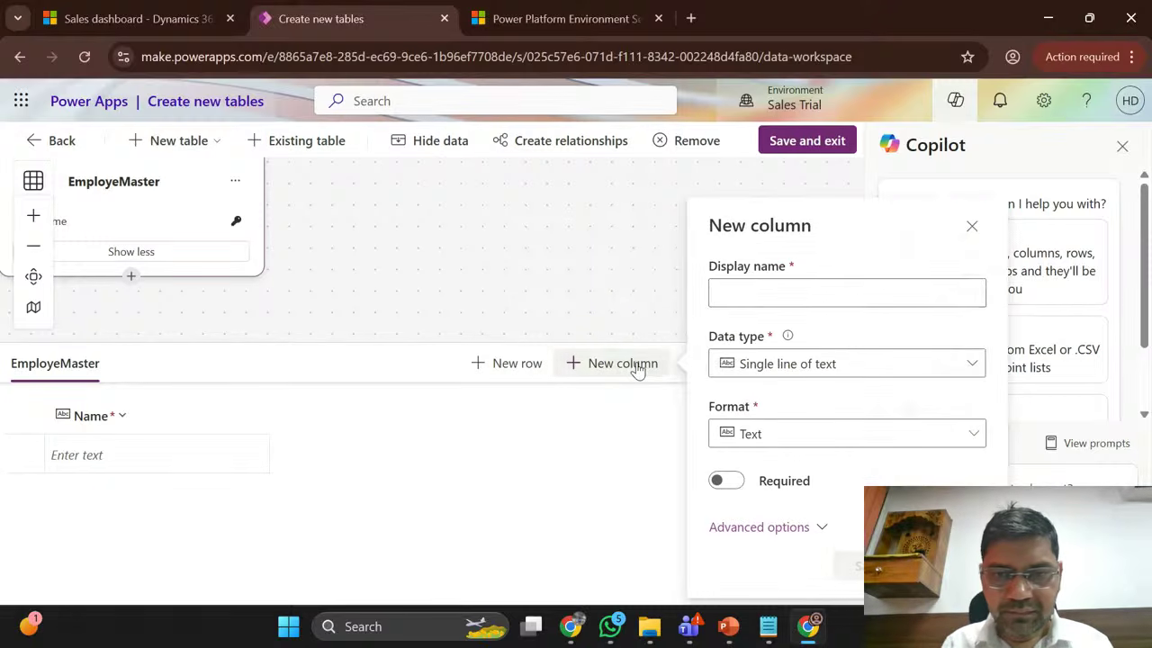
{"action": "left_click", "coordinate": [757, 299]}
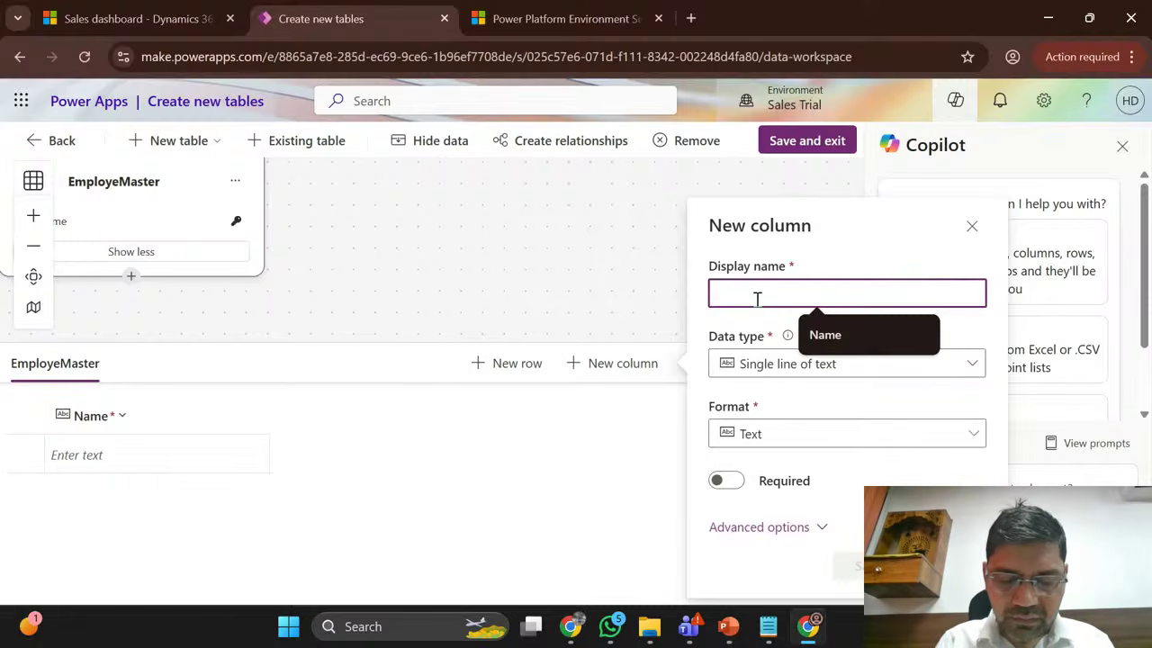
{"action": "type", "text": "Father "}
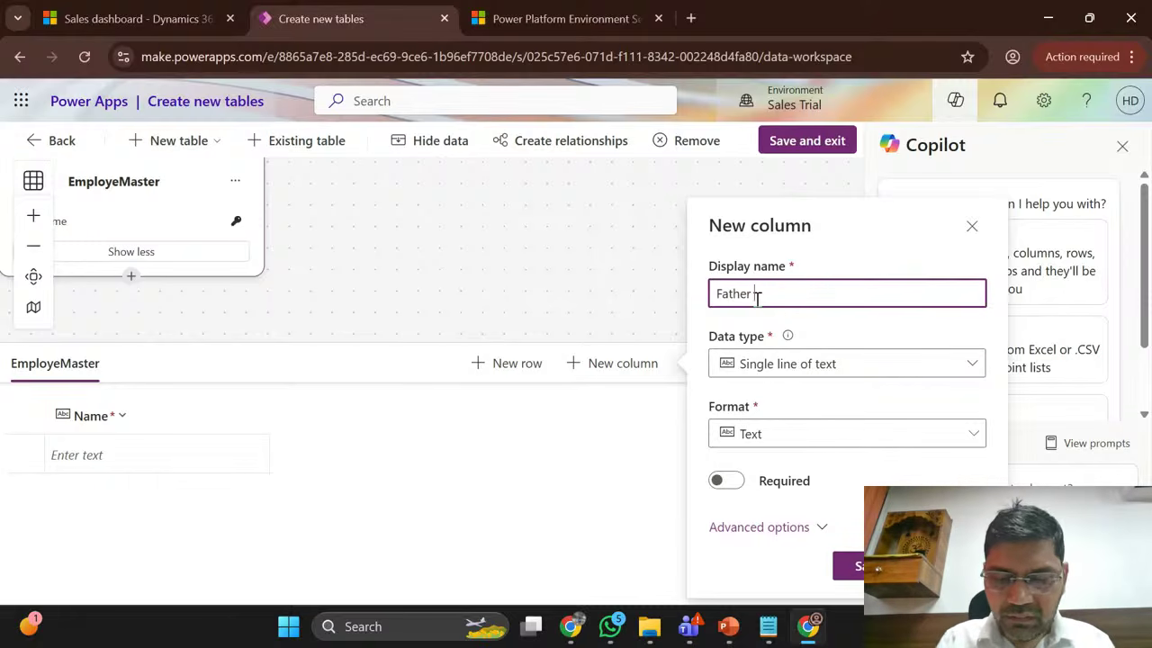
{"action": "type", "text": "Name"}
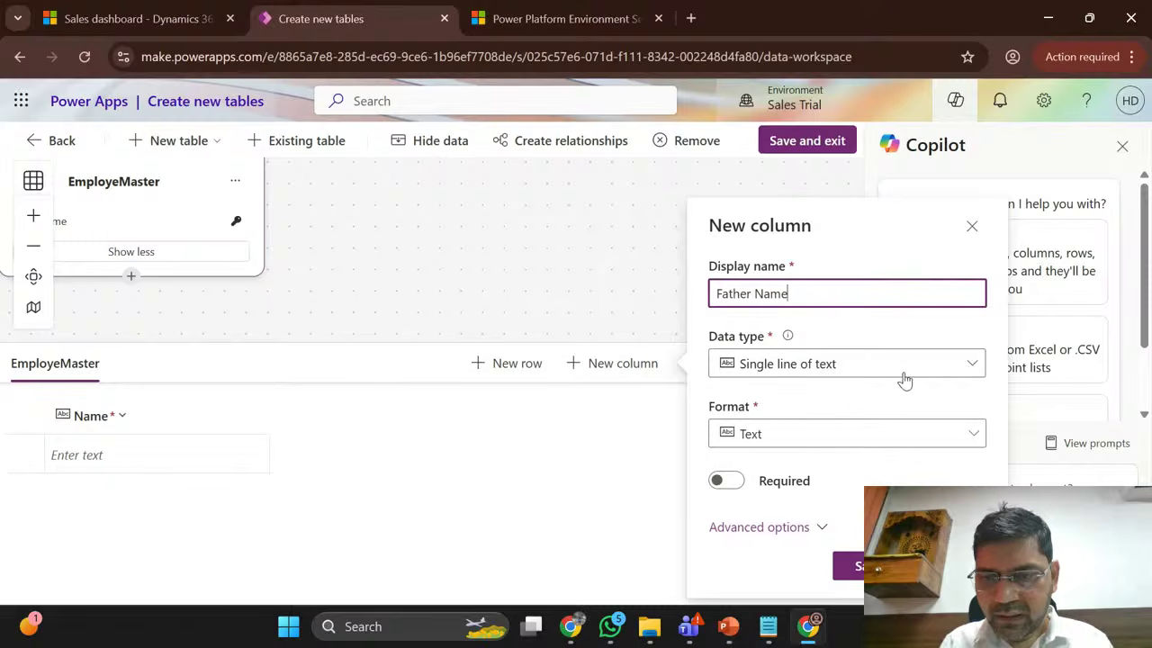
{"action": "left_click", "coordinate": [766, 527]}
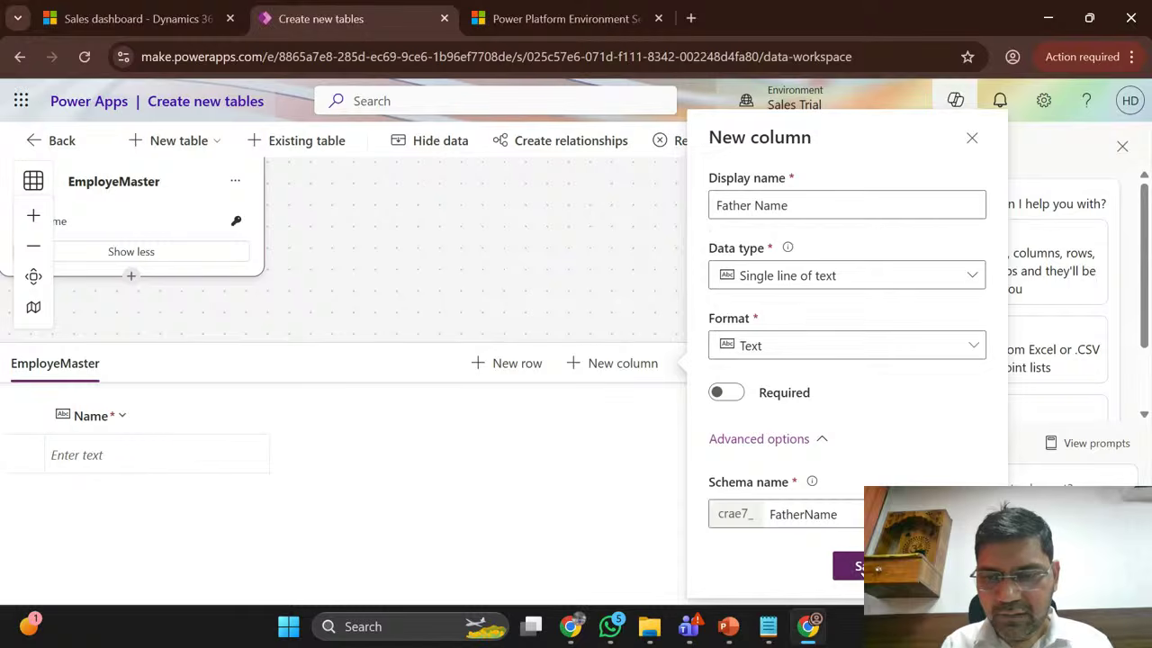
{"action": "left_click", "coordinate": [847, 566]}
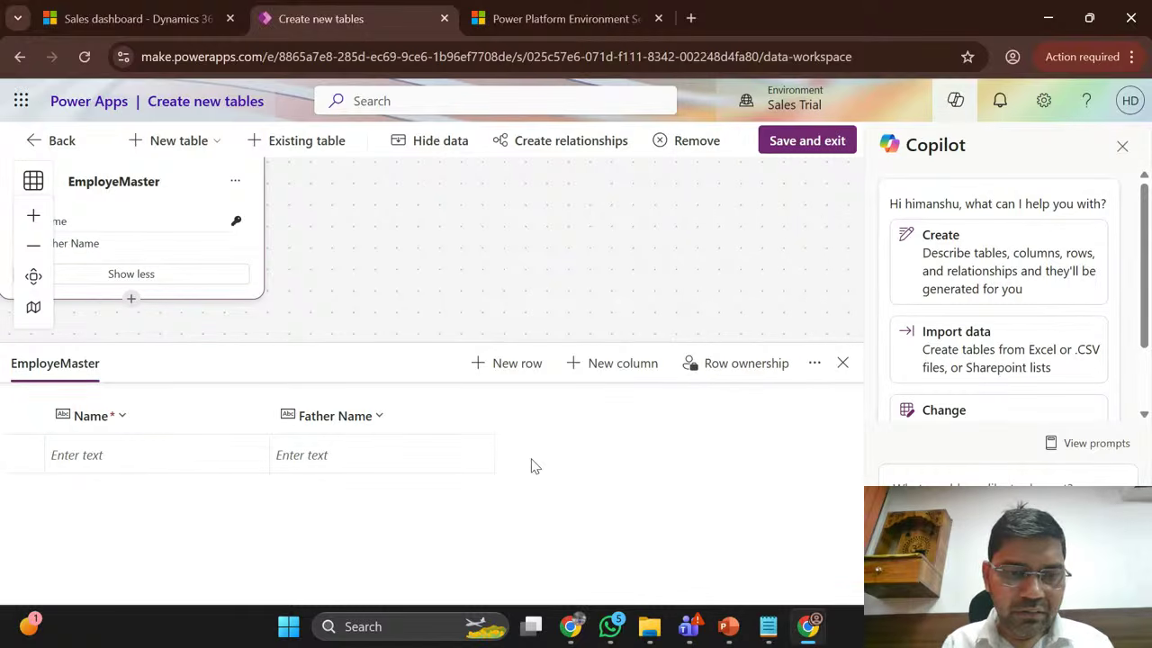
Step: Add a required Mobile column with the Text format
{"action": "left_click", "coordinate": [611, 364]}
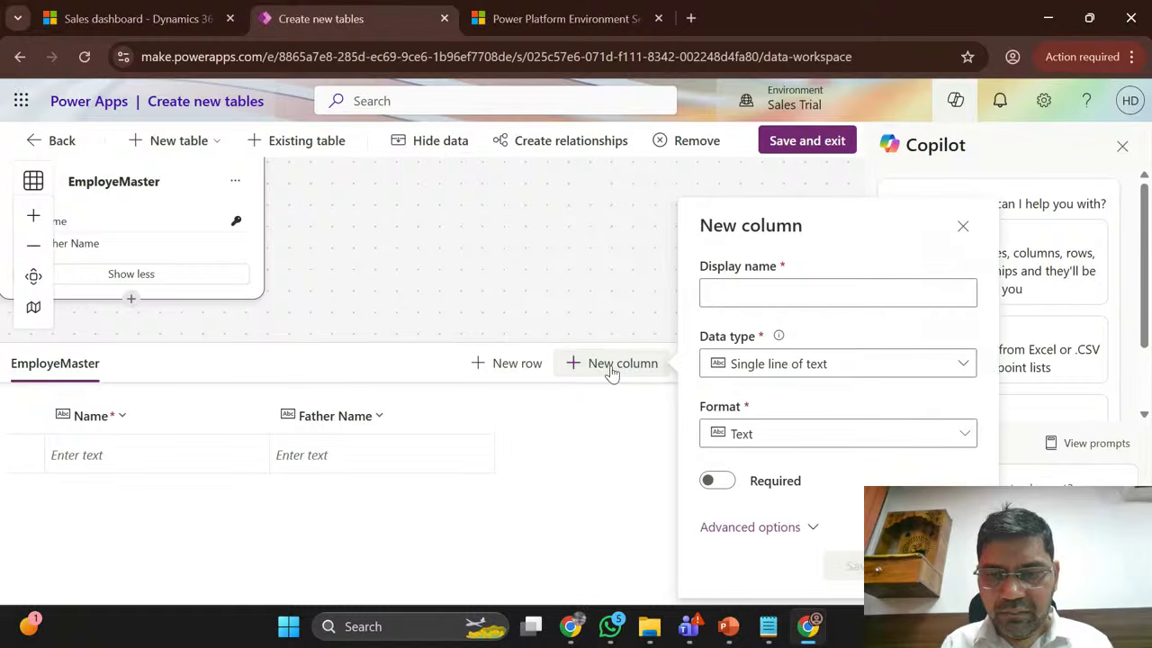
{"action": "left_click", "coordinate": [742, 288]}
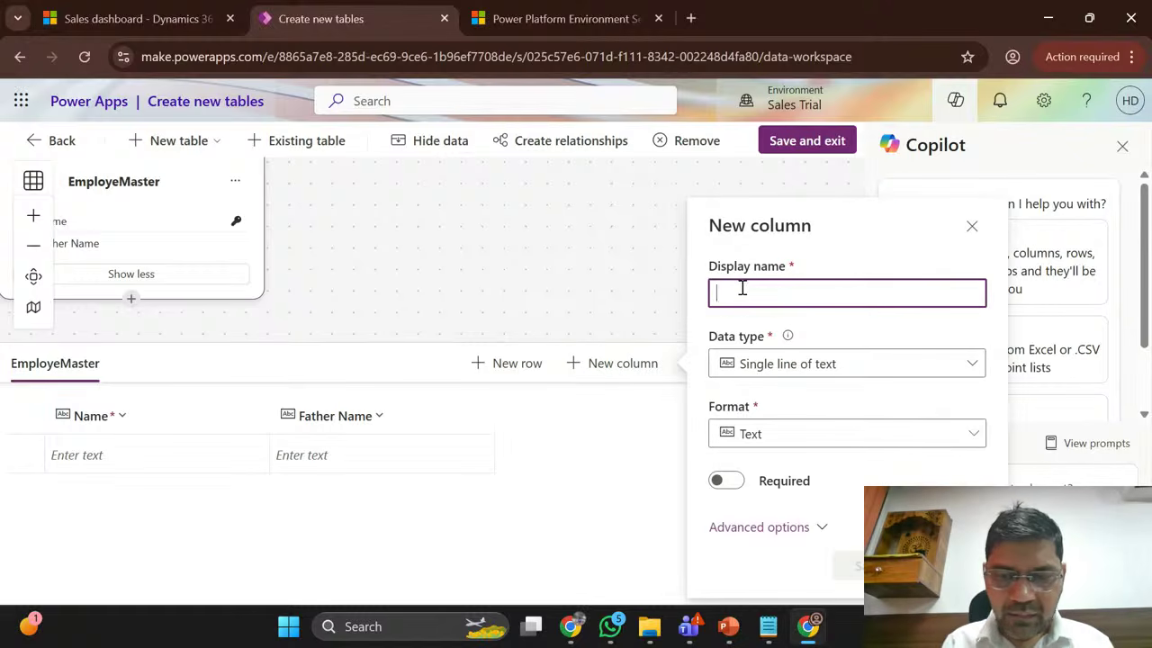
{"action": "type", "text": "Mobile"}
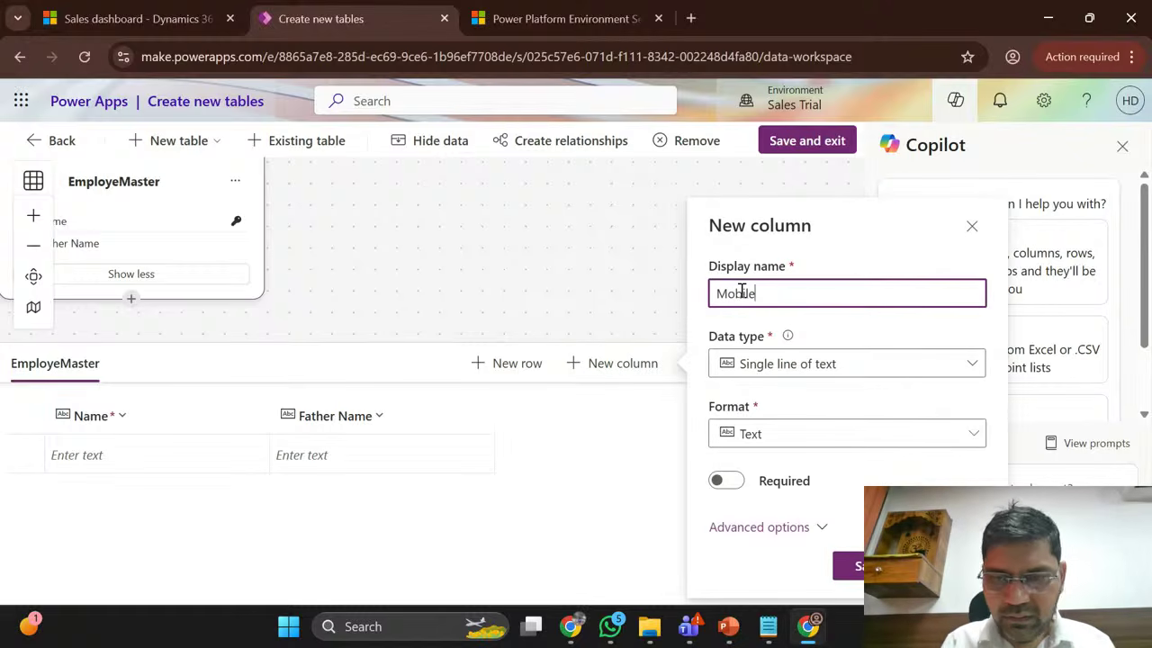
{"action": "left_click", "coordinate": [778, 435]}
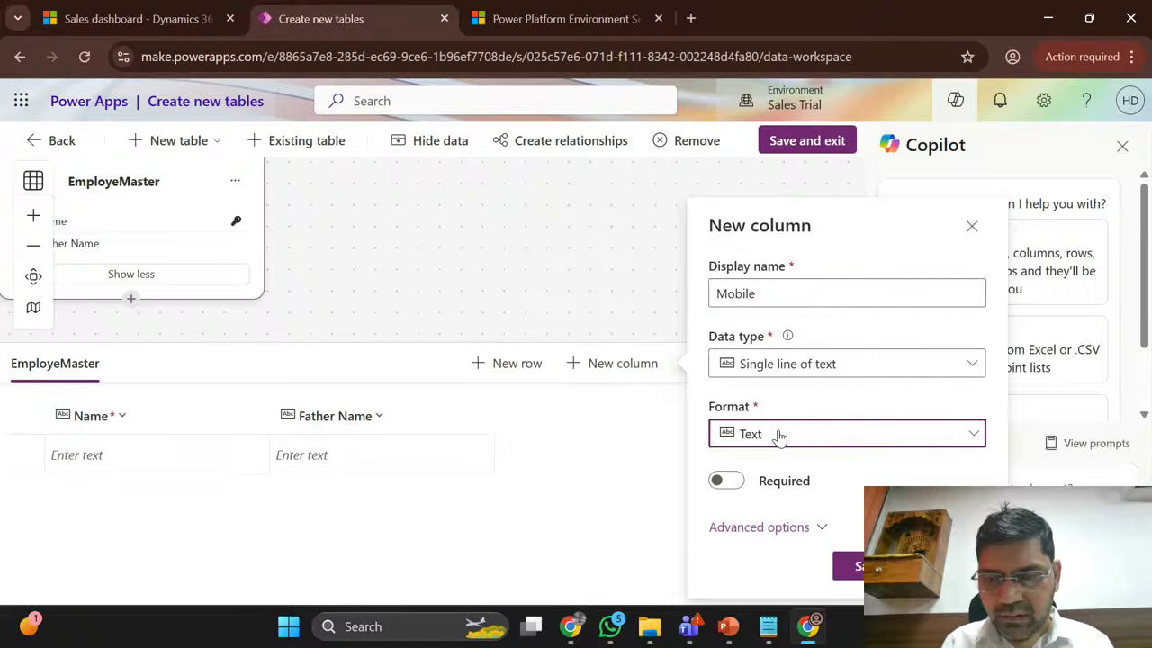
{"action": "left_click", "coordinate": [895, 466]}
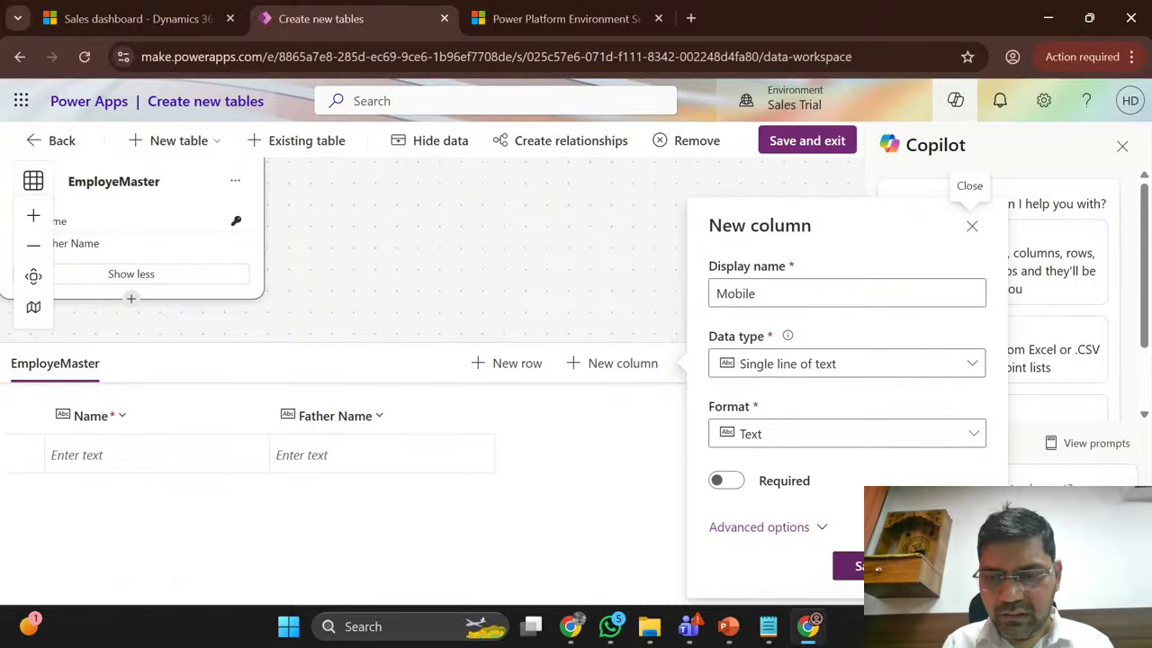
{"action": "left_click", "coordinate": [727, 480]}
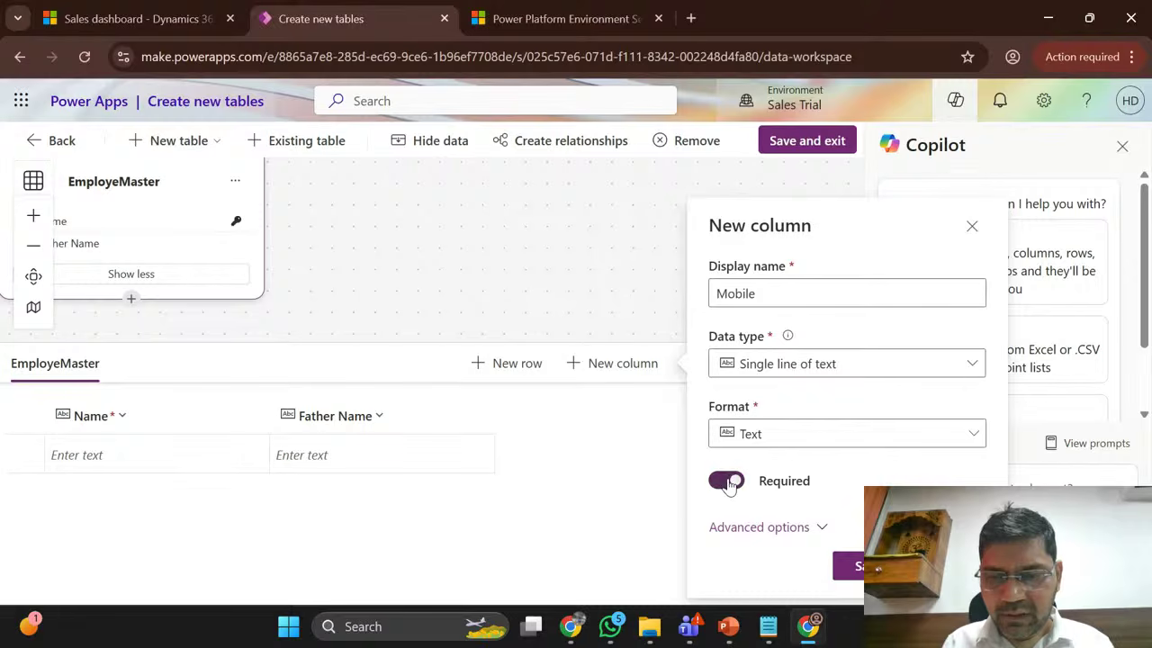
{"action": "left_click", "coordinate": [848, 565]}
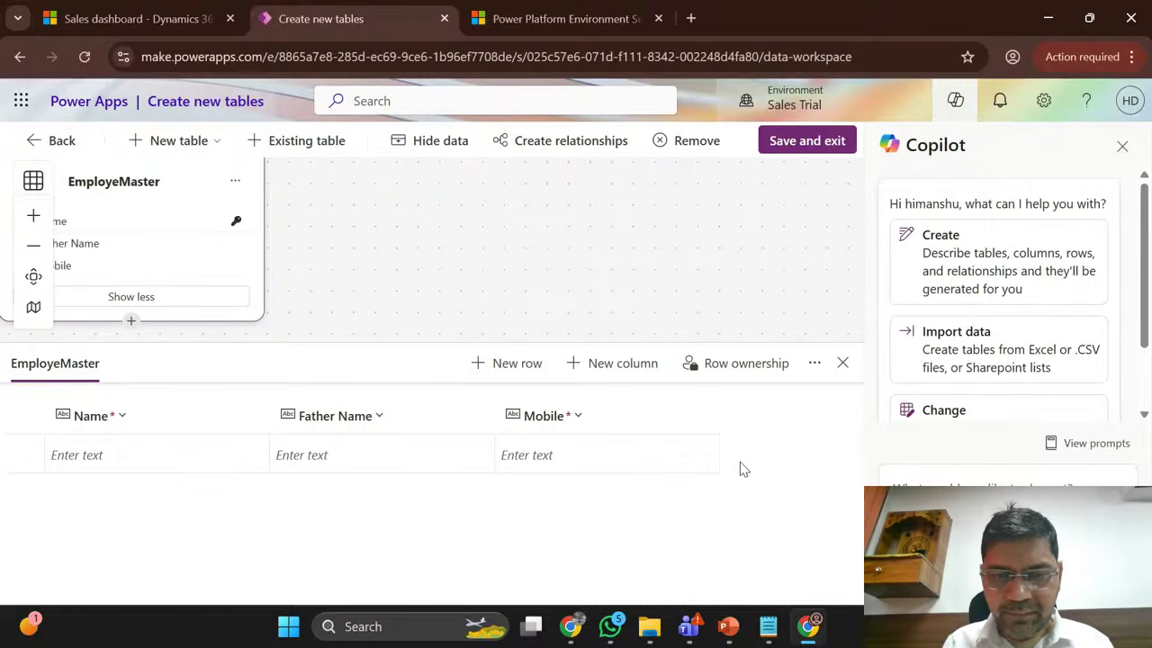
Step: Add an Email column using the Email text format
{"action": "left_click", "coordinate": [621, 365]}
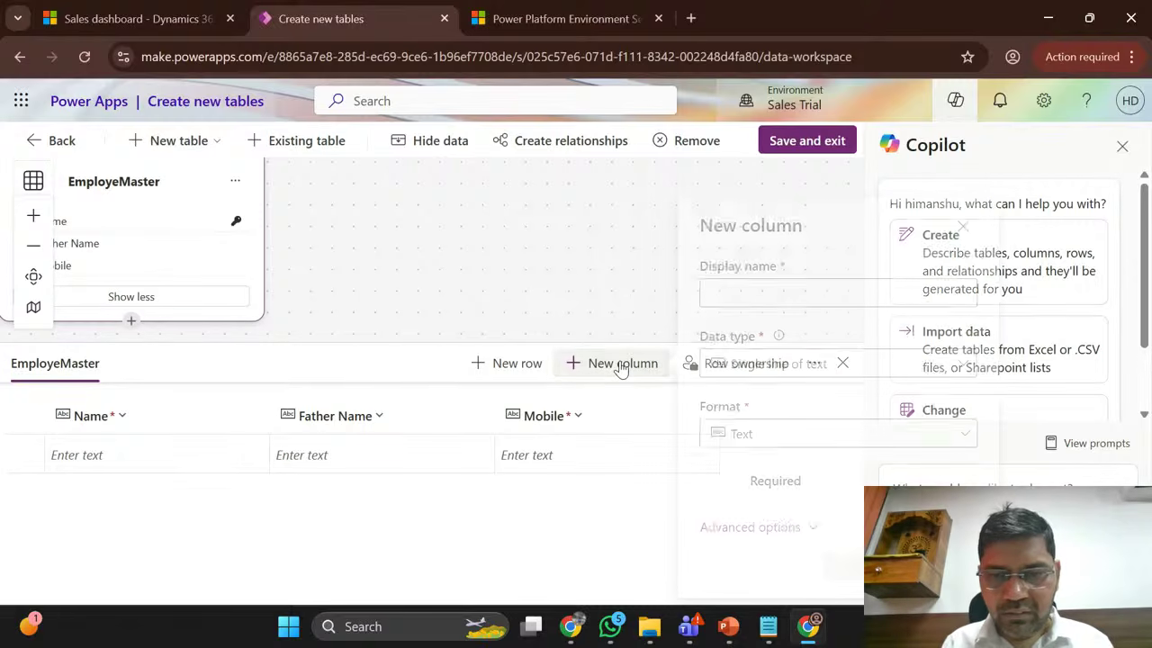
{"action": "left_click", "coordinate": [803, 296]}
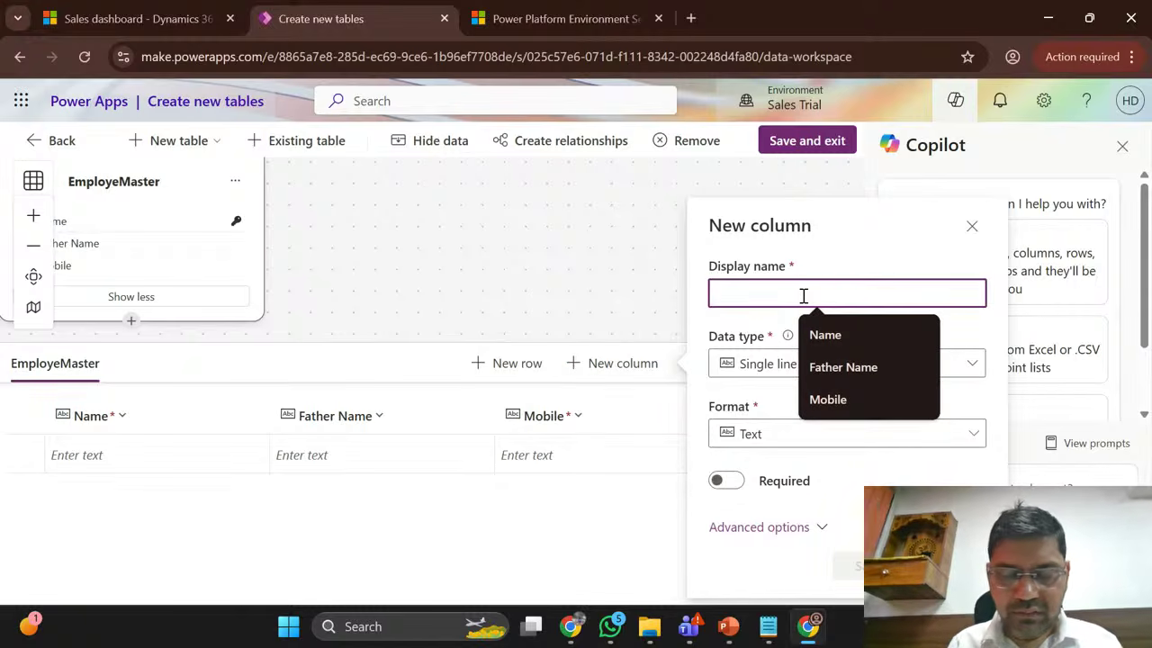
{"action": "type", "text": "Email"}
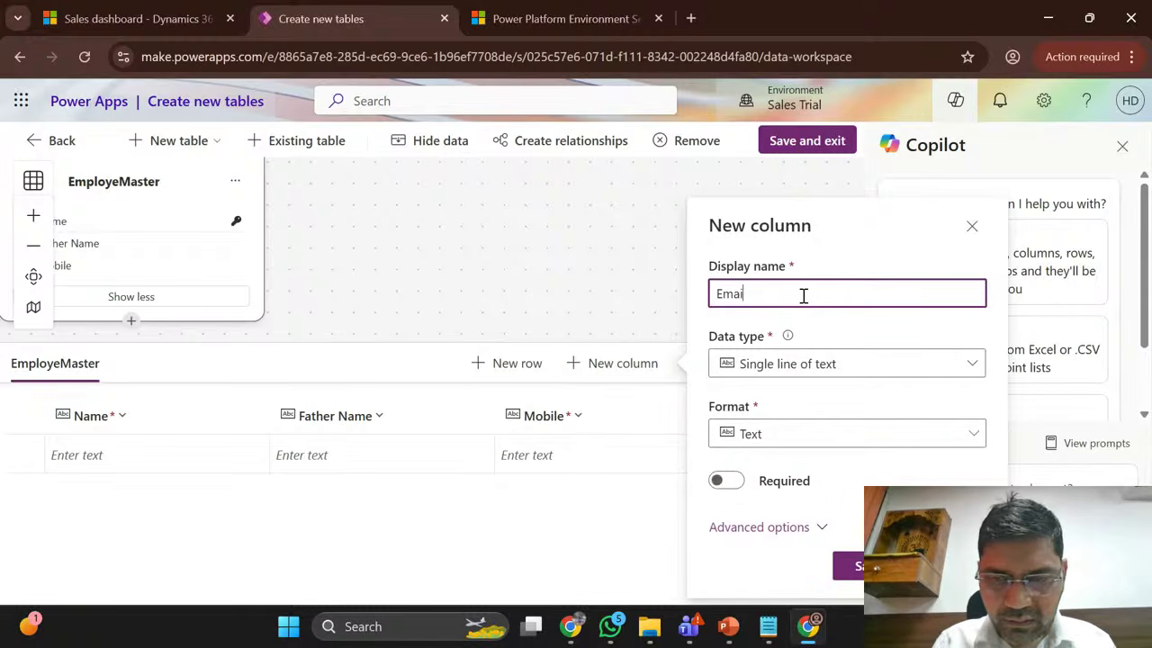
{"action": "left_click", "coordinate": [821, 435]}
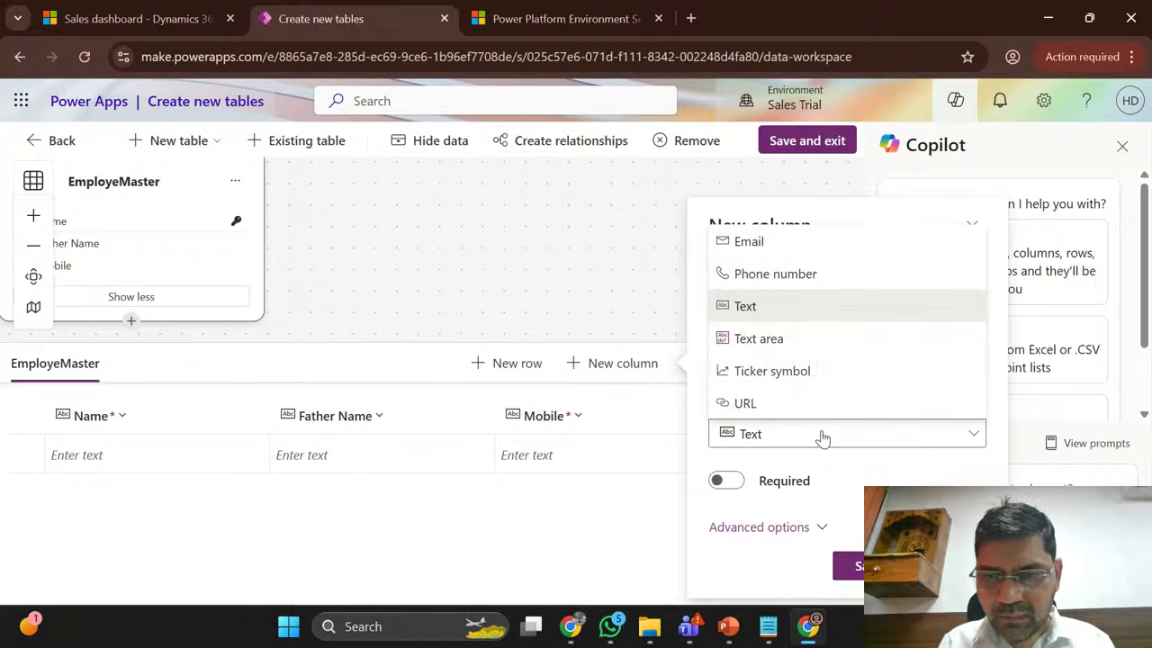
{"action": "left_click", "coordinate": [763, 259]}
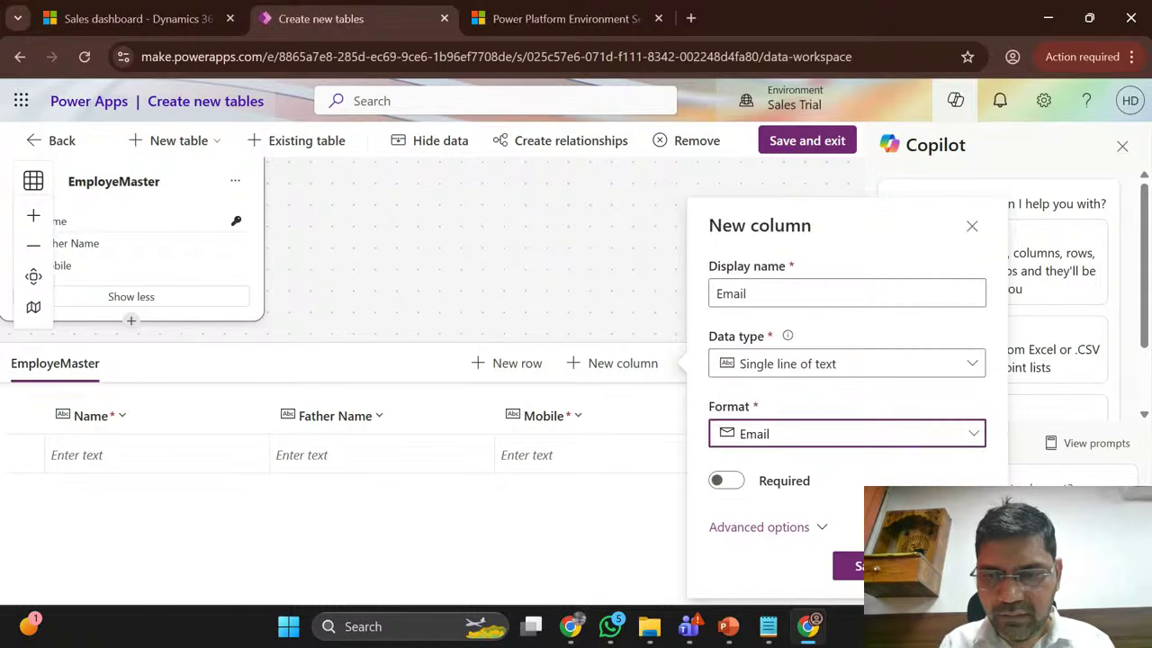
{"action": "left_click", "coordinate": [872, 566]}
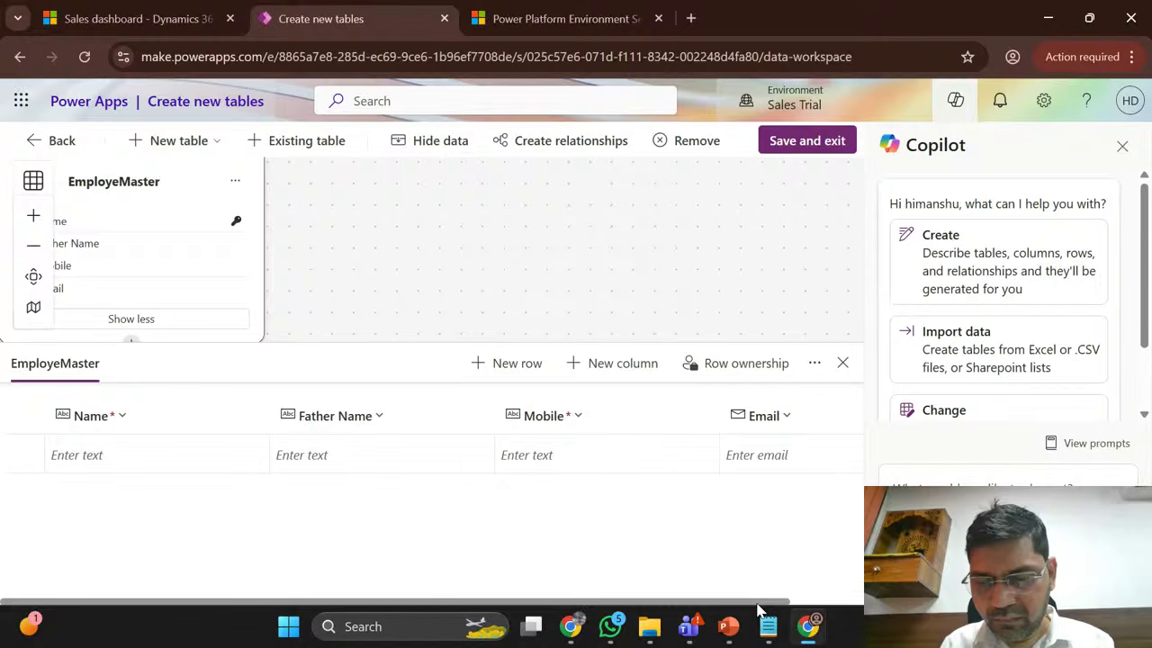
{"action": "left_click_drag", "start_coordinate": [758, 608], "coordinate": [850, 606]}
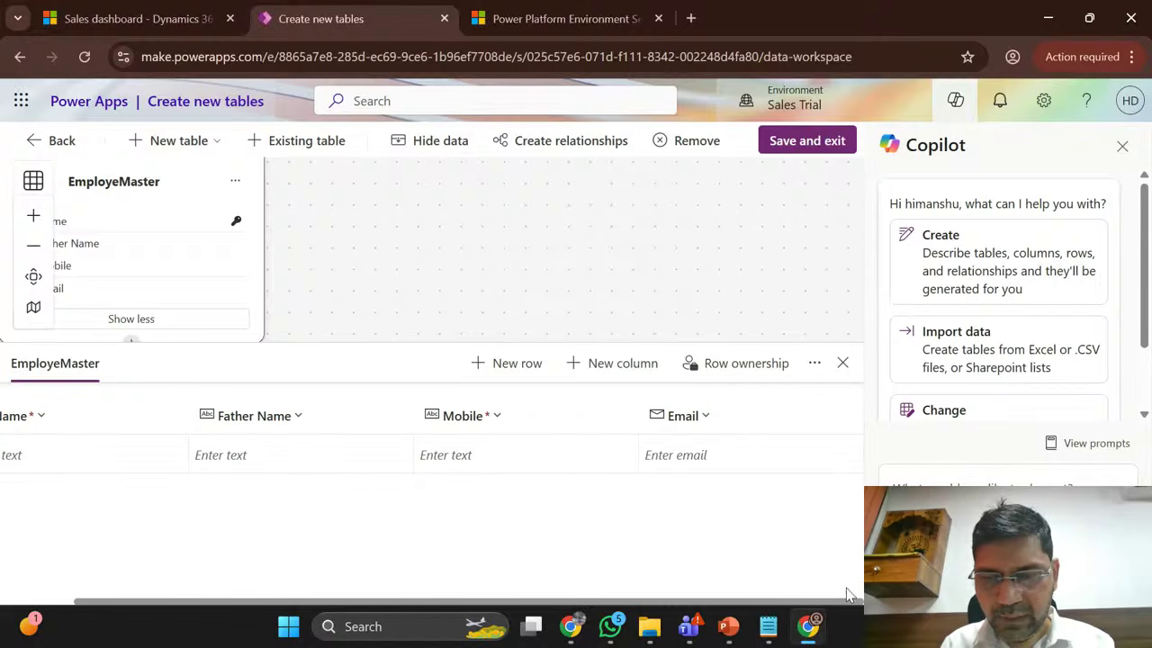
Step: Start a new column named Emp Type with the Choice data type
{"action": "left_click", "coordinate": [622, 365]}
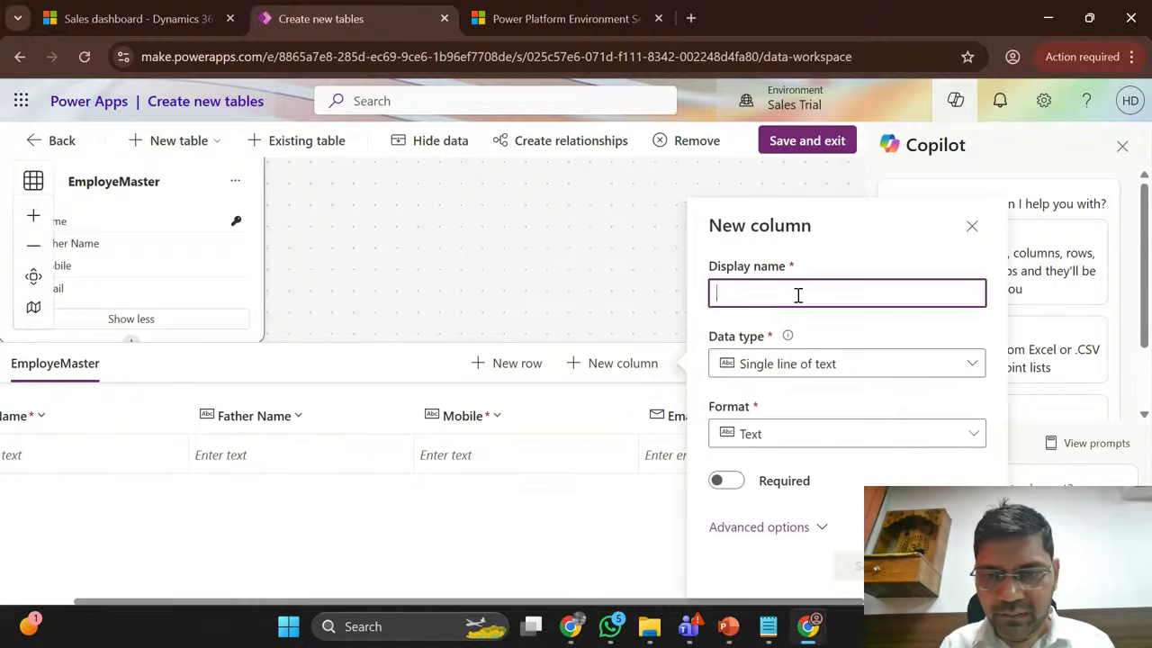
{"action": "left_click", "coordinate": [798, 295]}
{"action": "type", "text": "Emp "}
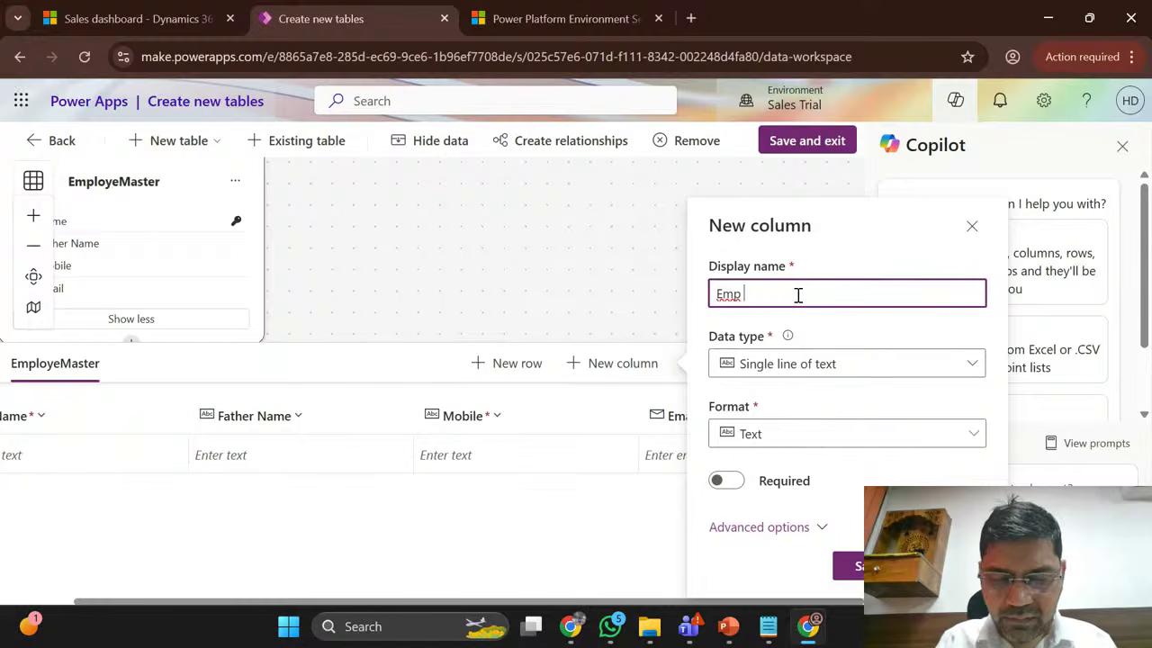
{"action": "type", "text": "Type"}
{"action": "left_click", "coordinate": [803, 364]}
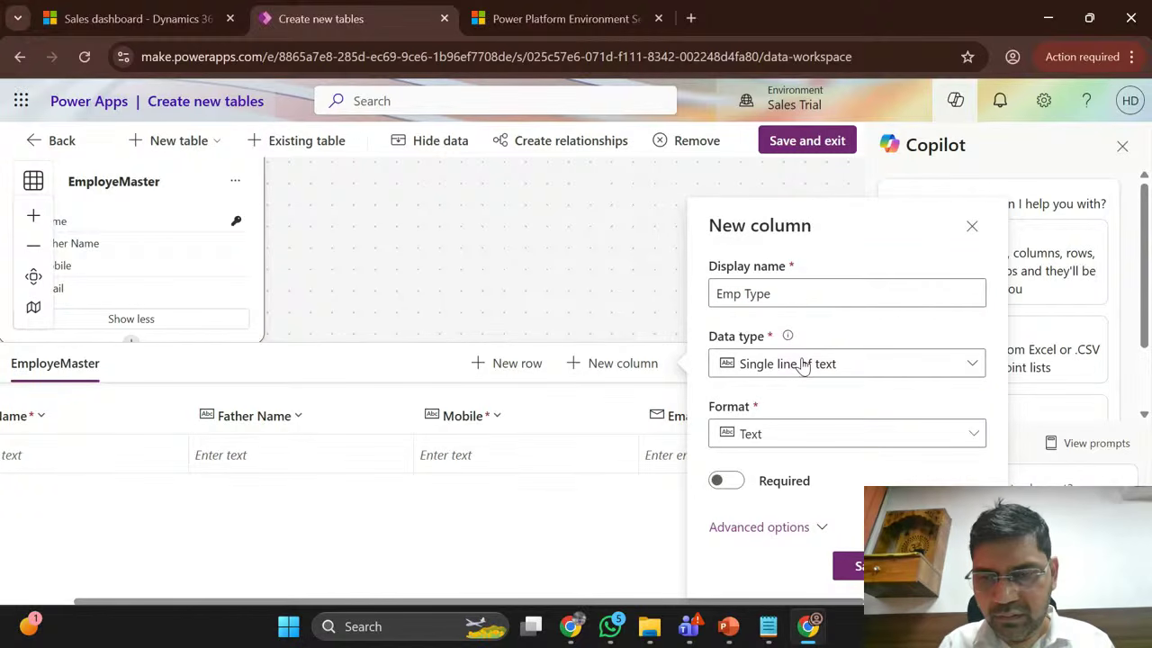
{"action": "left_click", "coordinate": [803, 363]}
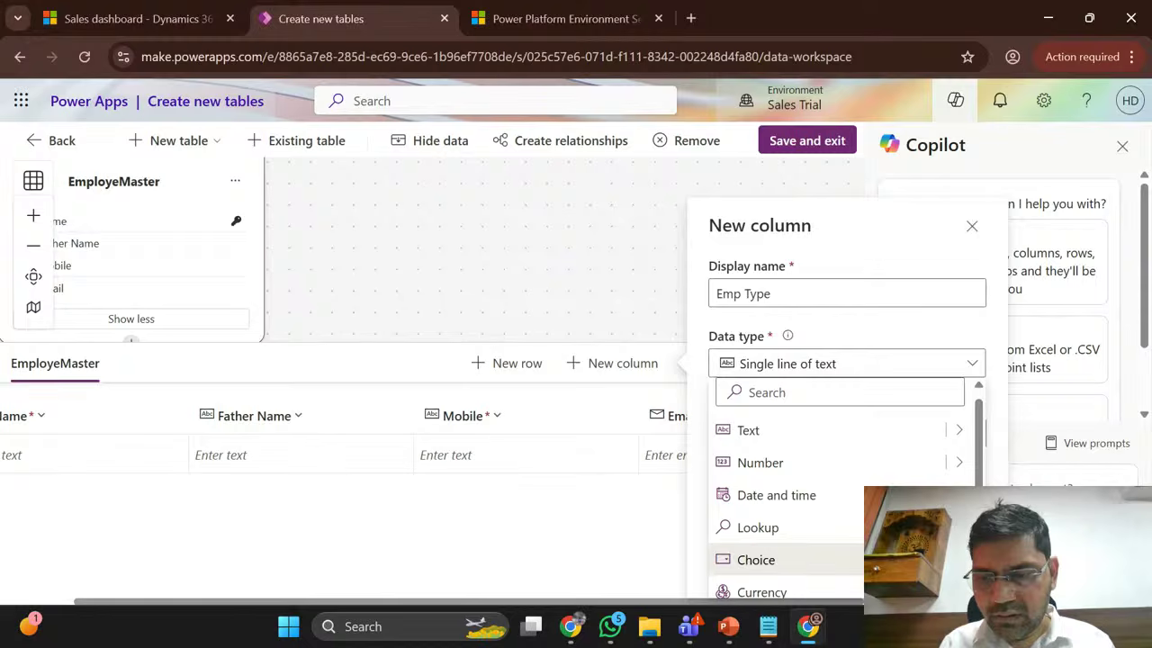
{"action": "left_click", "coordinate": [756, 559]}
Step: Enter the choices Perm, Temp and Cont for Emp Type
{"action": "scroll", "coordinate": [789, 329], "scroll_direction": "down", "scroll_amount": 2}
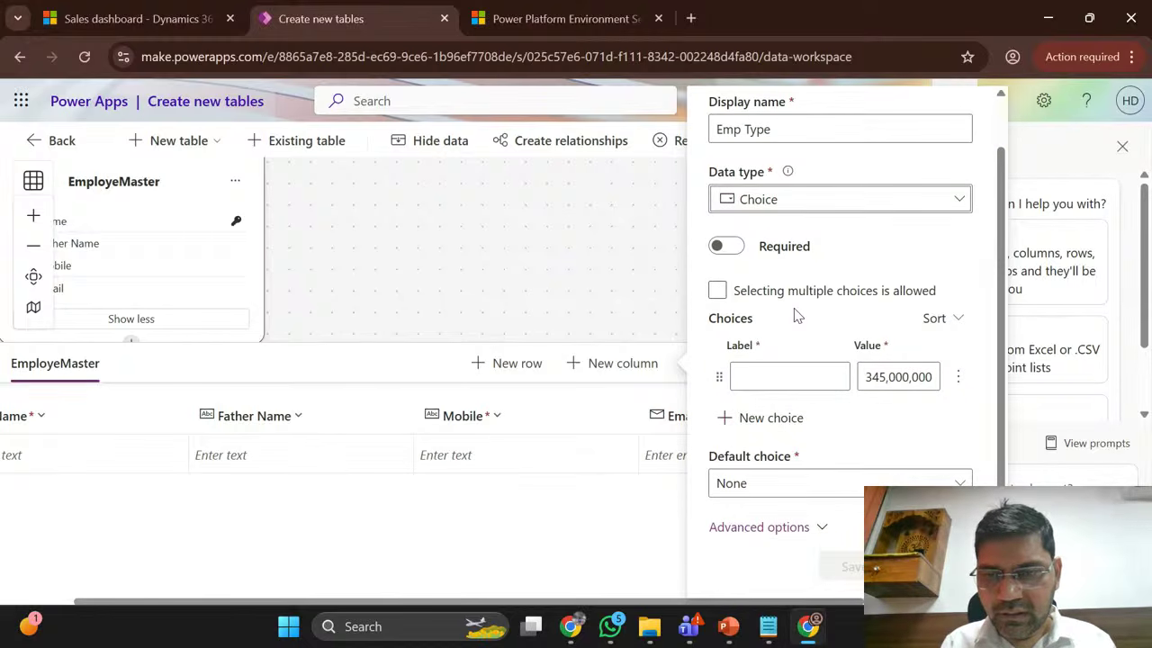
{"action": "left_click", "coordinate": [798, 372]}
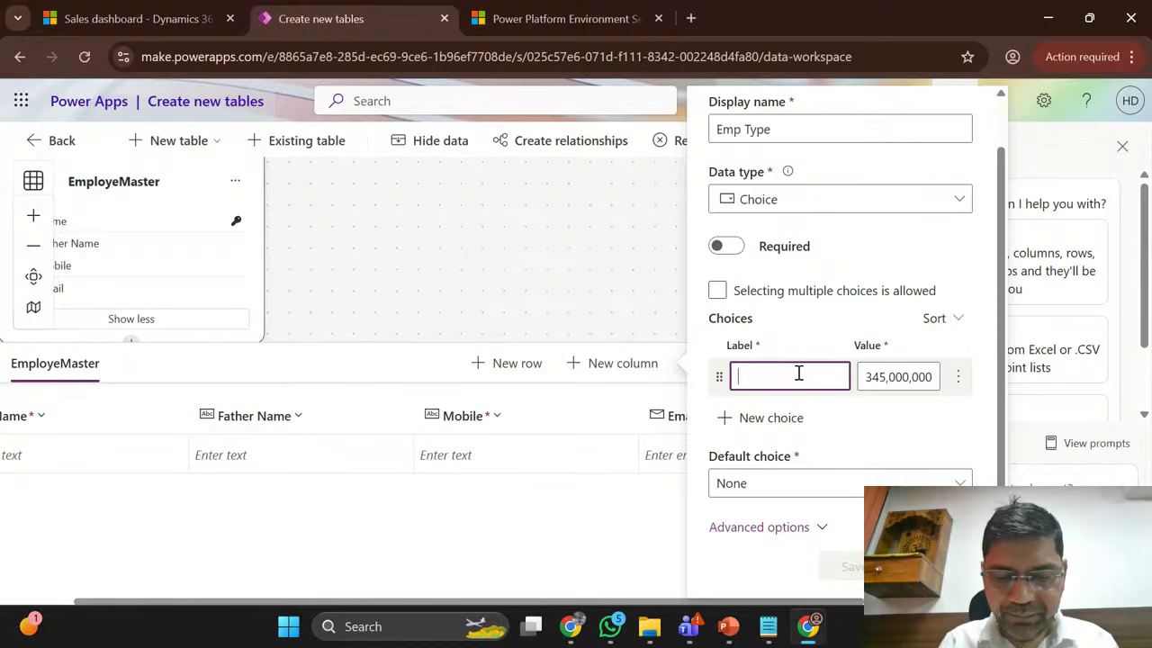
{"action": "type", "text": "Perm"}
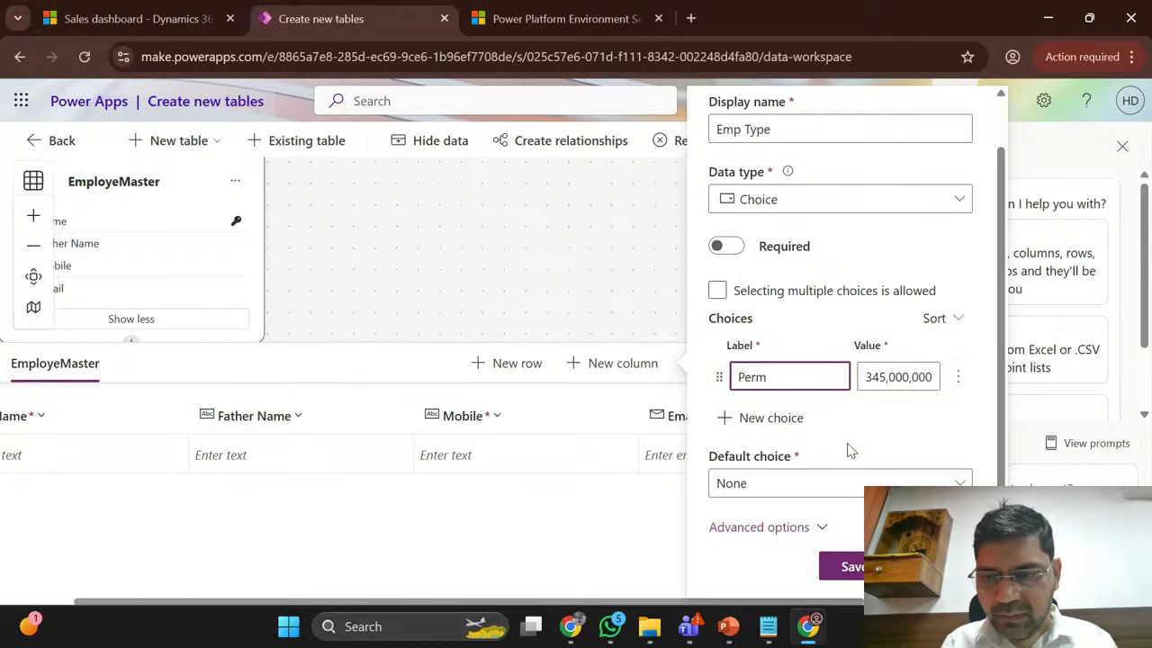
{"action": "scroll", "coordinate": [848, 450], "scroll_direction": "up", "scroll_amount": 1}
{"action": "left_click", "coordinate": [763, 472]}
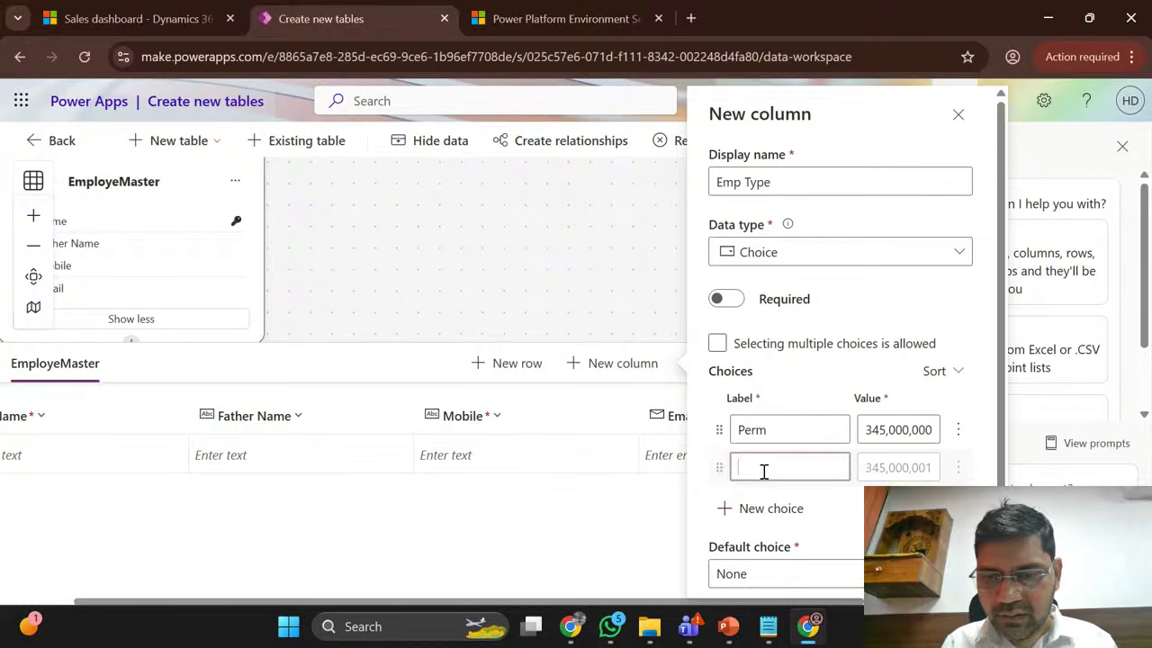
{"action": "type", "text": "Temp"}
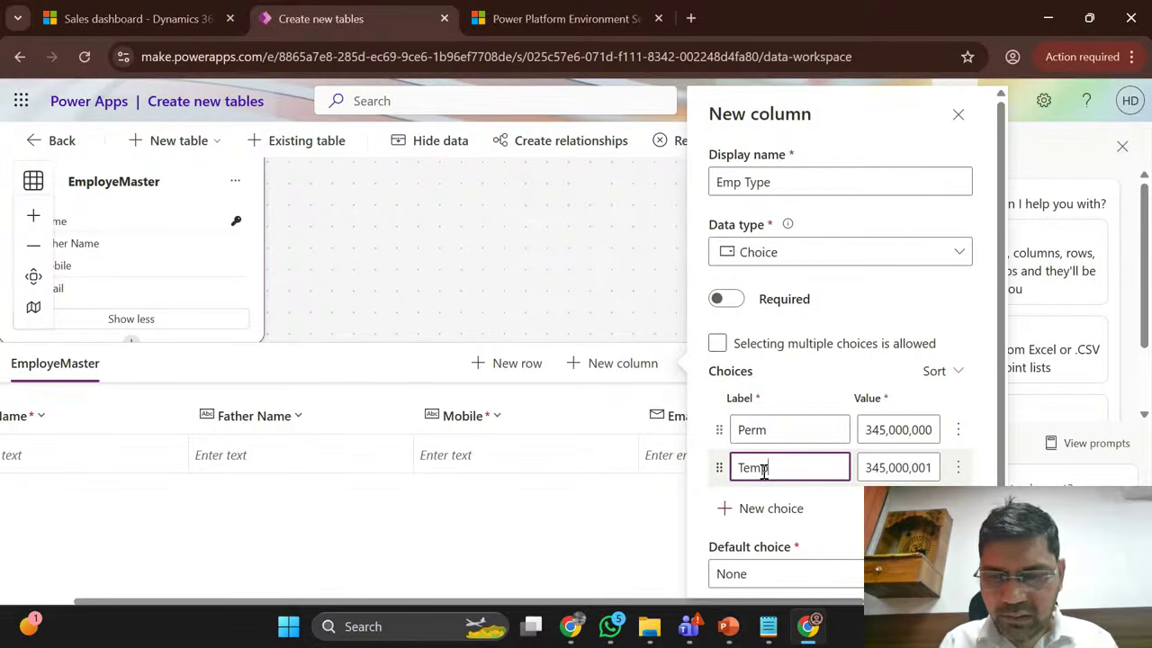
{"action": "scroll", "coordinate": [763, 470], "scroll_direction": "down", "scroll_amount": 2}
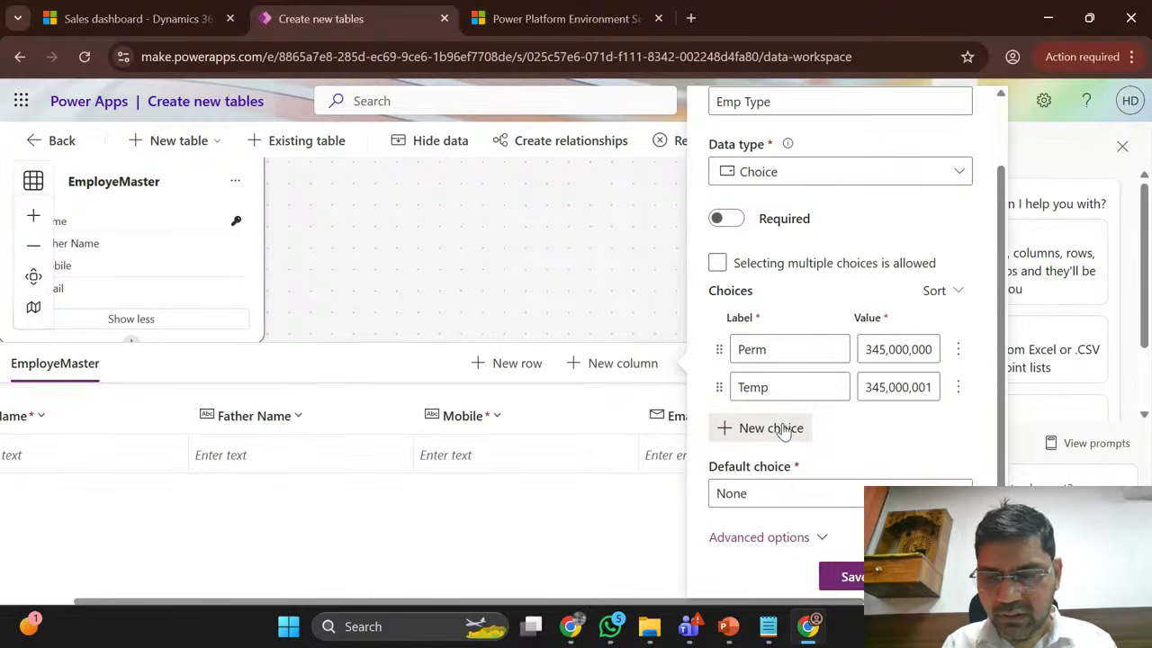
{"action": "left_click", "coordinate": [771, 429]}
{"action": "type", "text": "Cont"}
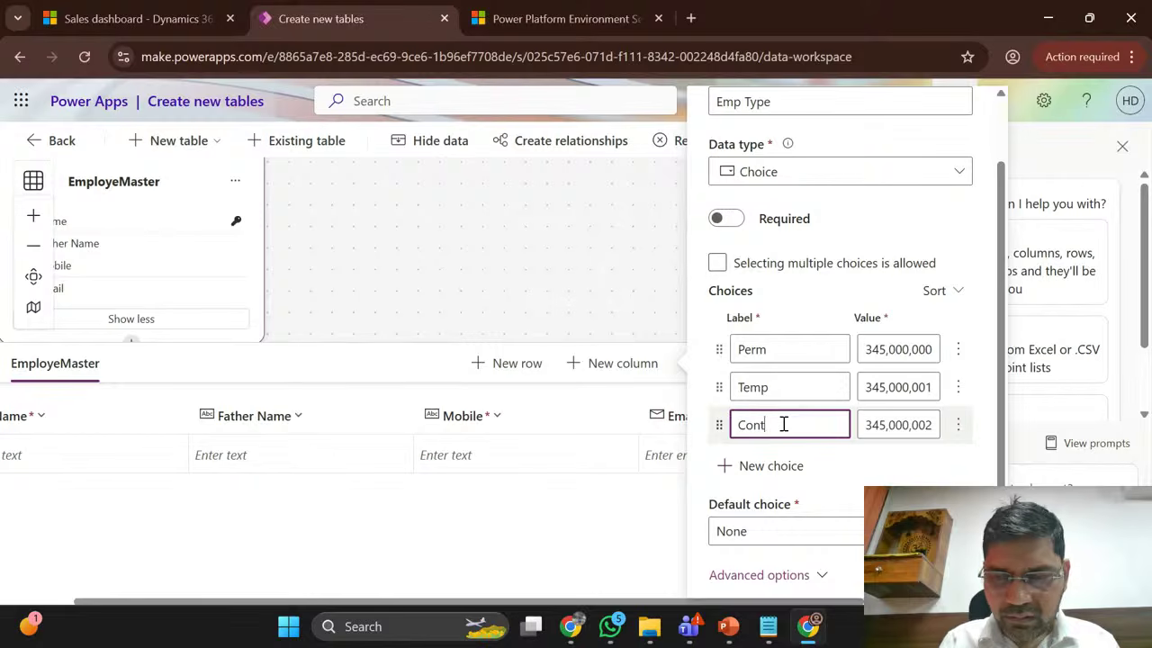
{"action": "scroll", "coordinate": [805, 453], "scroll_direction": "down", "scroll_amount": 1}
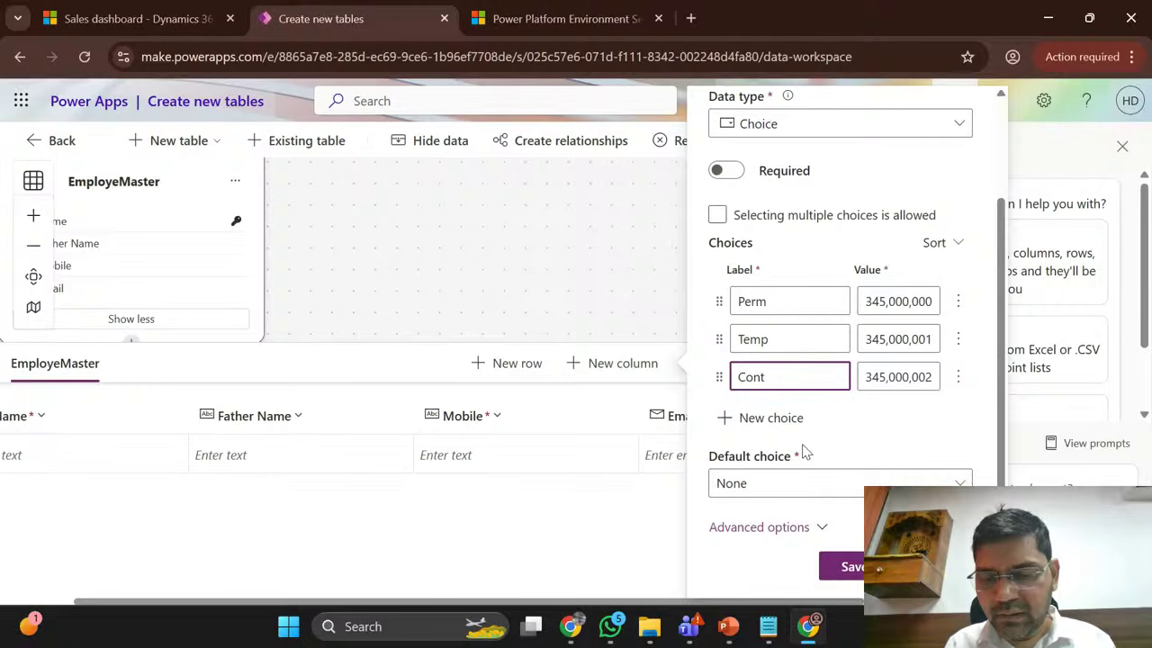
{"action": "left_click", "coordinate": [754, 494]}
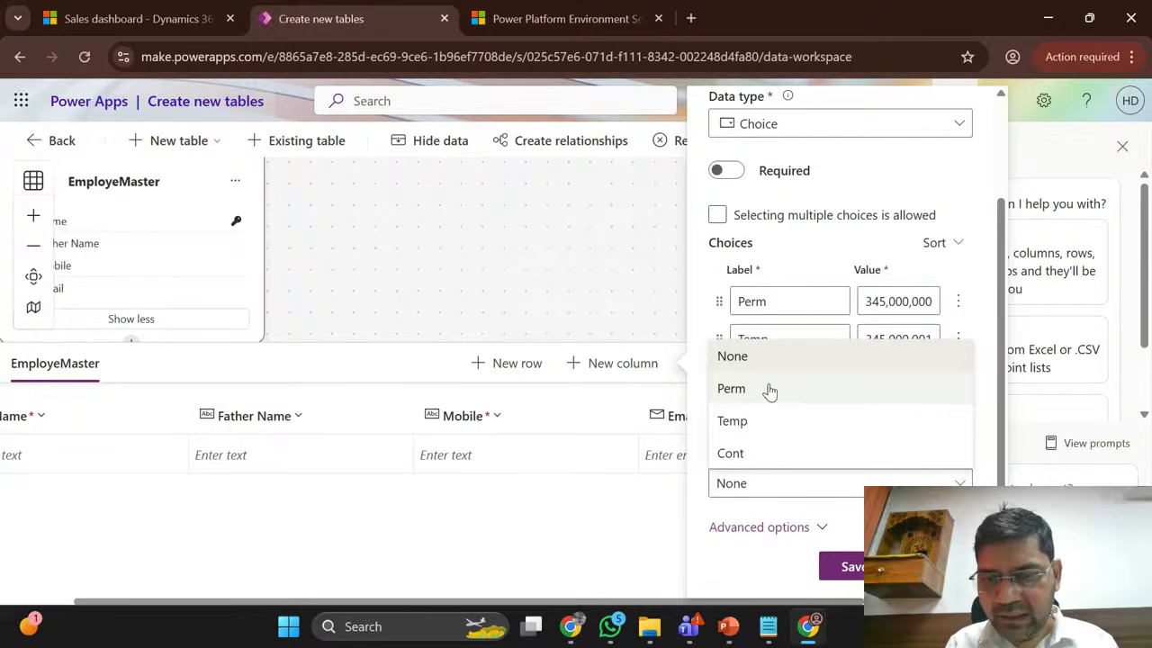
Step: Make Emp Type required and save the column
{"action": "scroll", "coordinate": [703, 258], "scroll_direction": "up", "scroll_amount": 2}
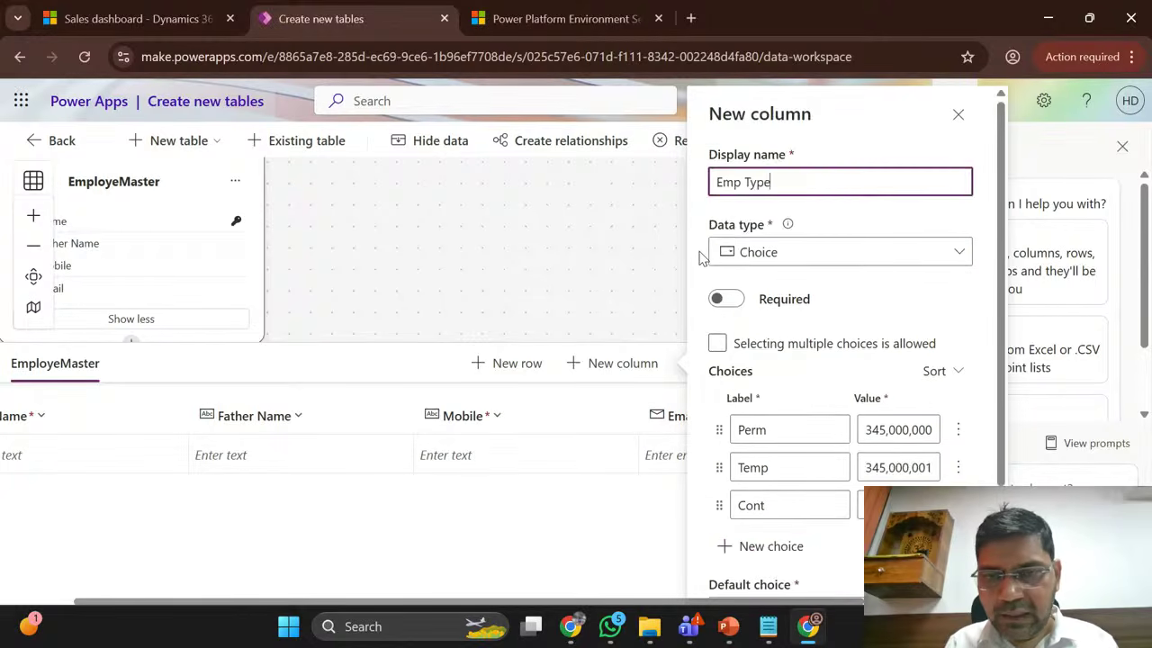
{"action": "scroll", "coordinate": [740, 572], "scroll_direction": "down", "scroll_amount": 1}
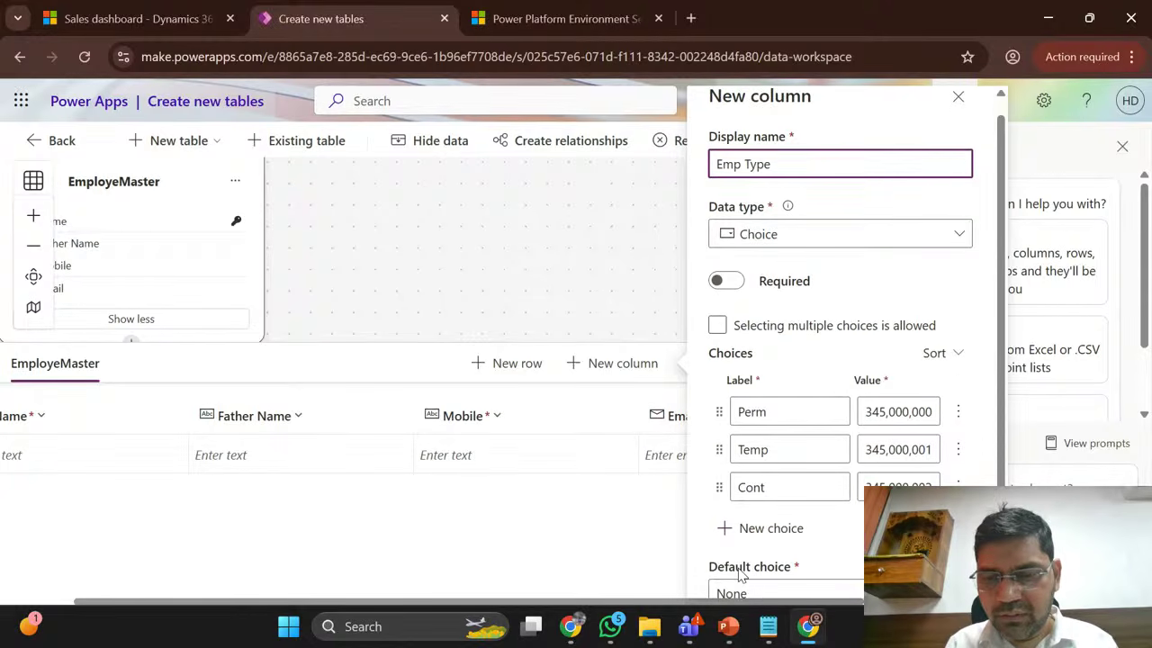
{"action": "scroll", "coordinate": [740, 572], "scroll_direction": "down", "scroll_amount": 1}
{"action": "scroll", "coordinate": [711, 503], "scroll_direction": "down", "scroll_amount": 1}
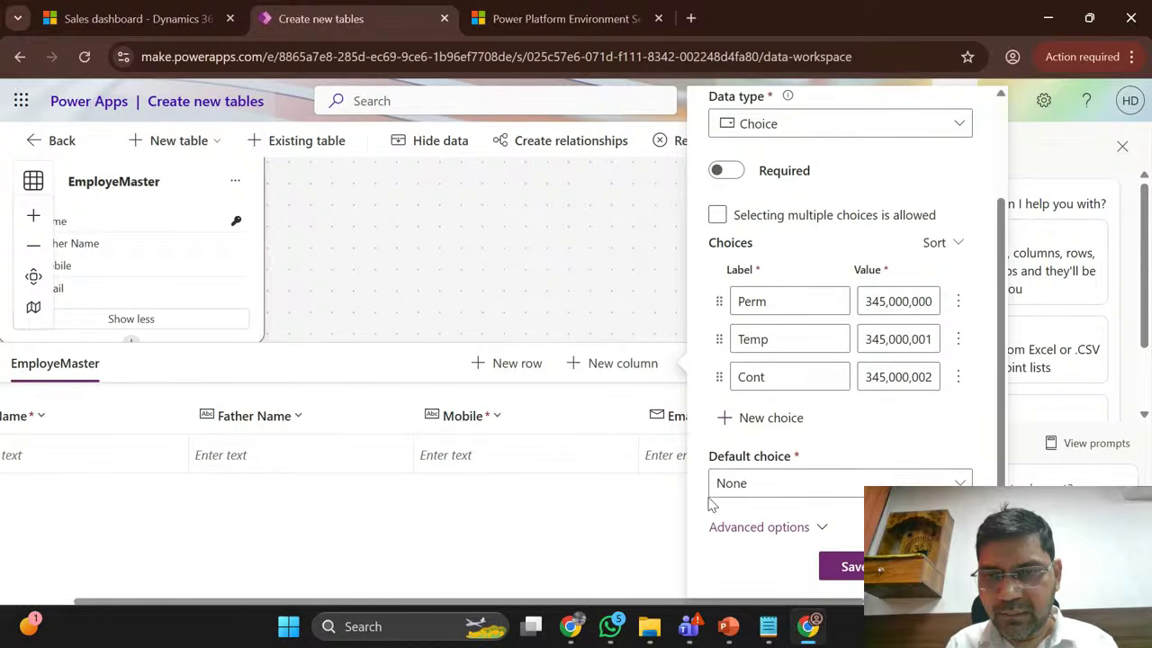
{"action": "left_click", "coordinate": [725, 171]}
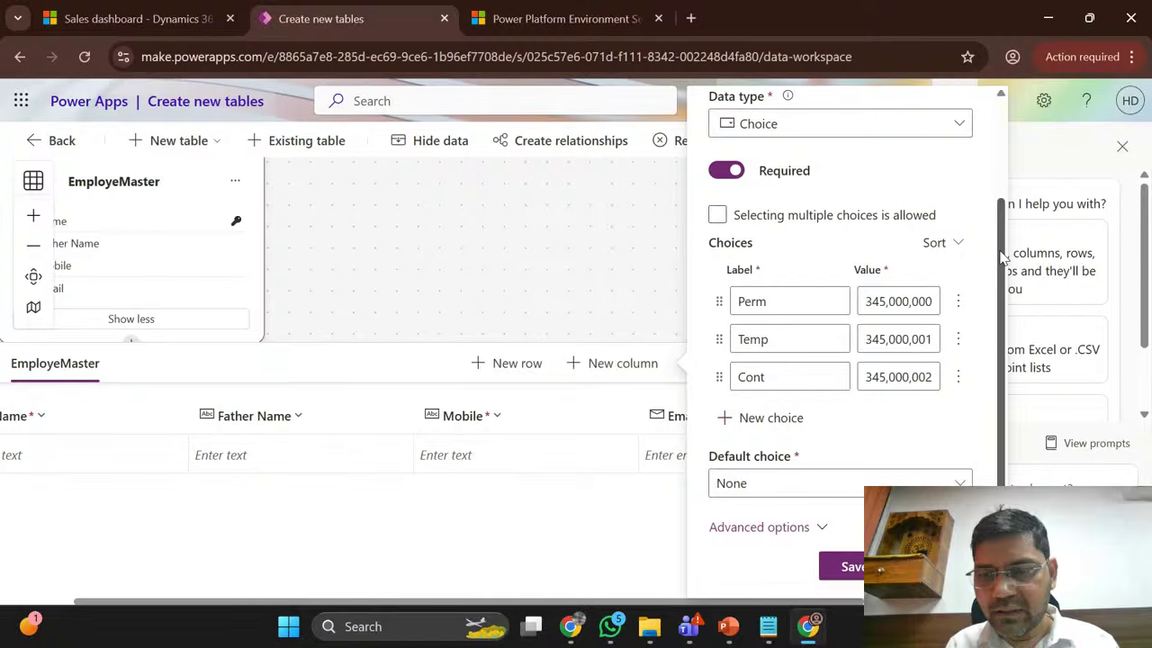
{"action": "scroll", "coordinate": [1003, 257], "scroll_direction": "up", "scroll_amount": 3}
{"action": "scroll", "coordinate": [988, 422], "scroll_direction": "down", "scroll_amount": 3}
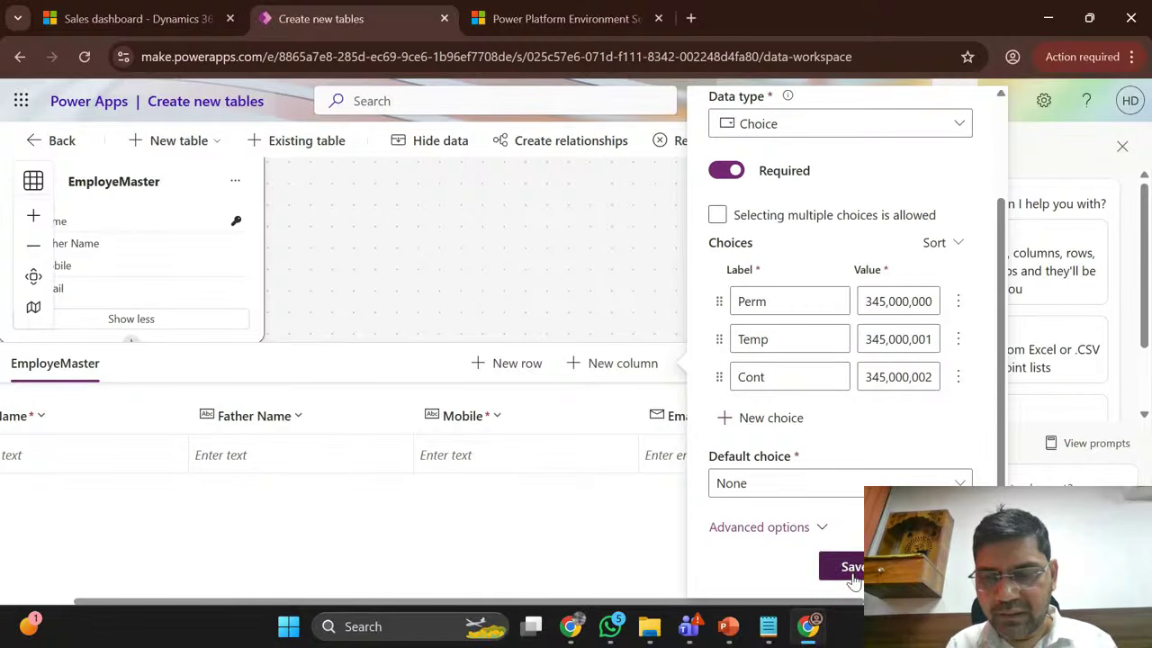
{"action": "left_click", "coordinate": [850, 567]}
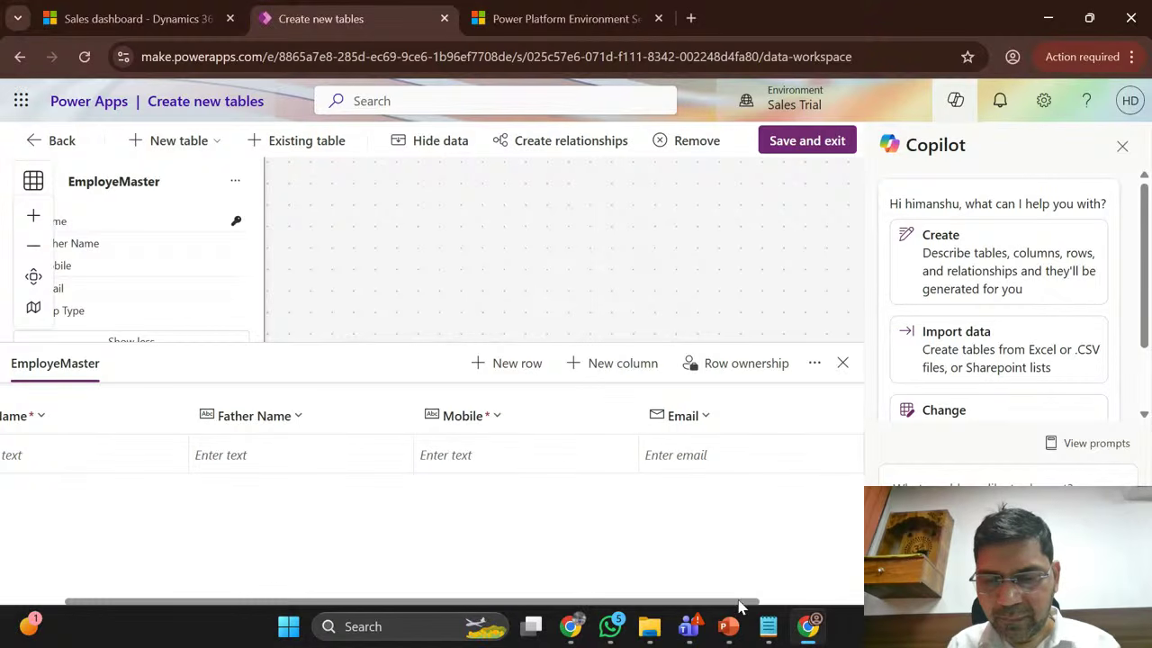
{"action": "left_click_drag", "start_coordinate": [741, 604], "coordinate": [846, 583]}
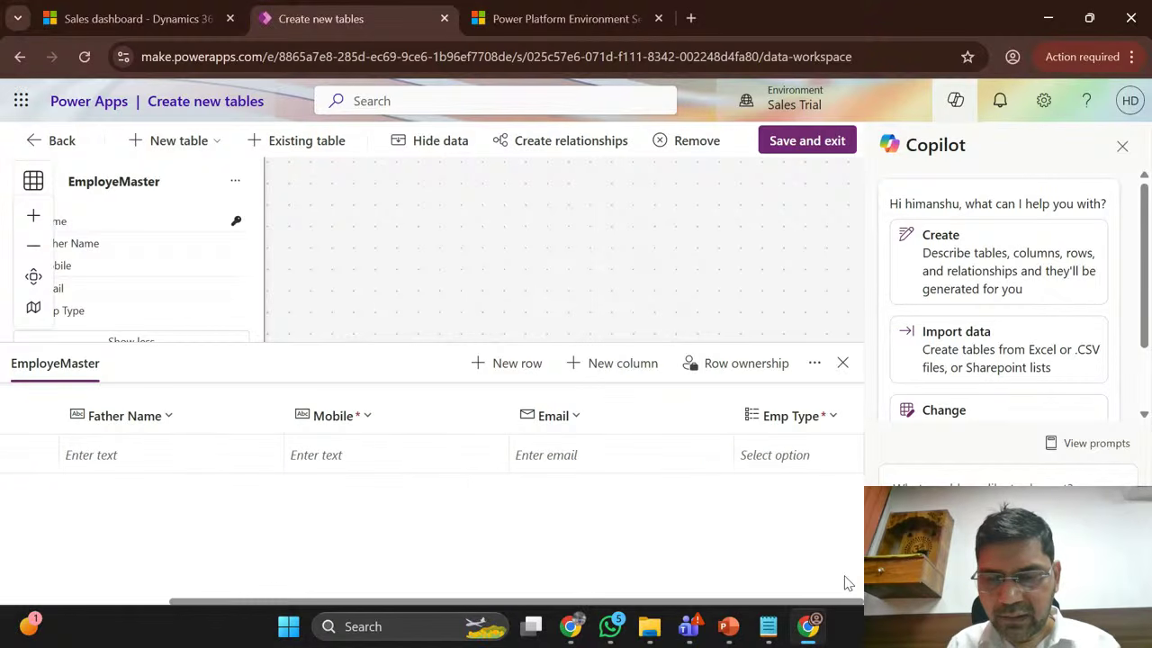
Step: Add an Acc No column kept as Single line of text, then begin another column
{"action": "left_click", "coordinate": [609, 368]}
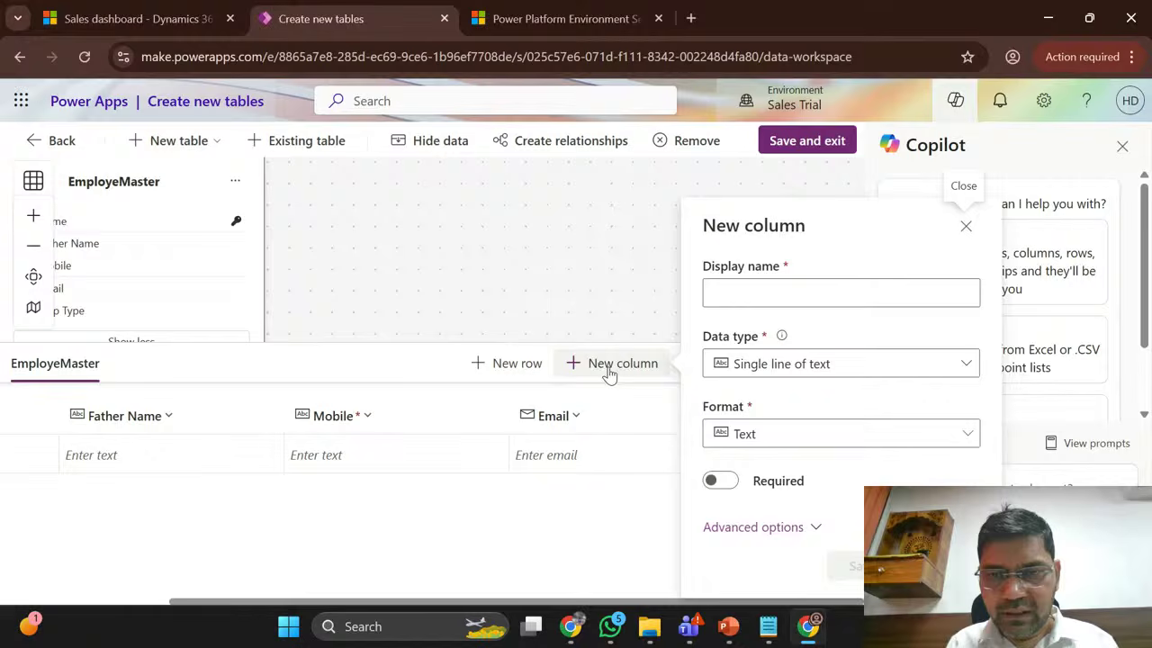
{"action": "left_click", "coordinate": [782, 295]}
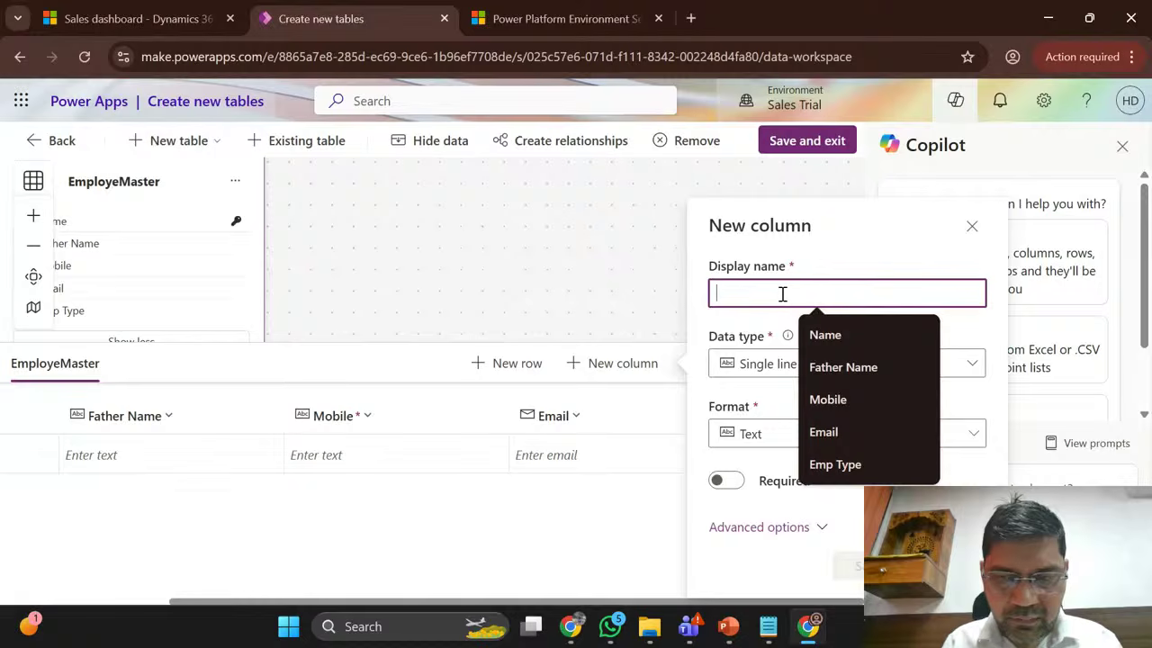
{"action": "type", "text": "A"}
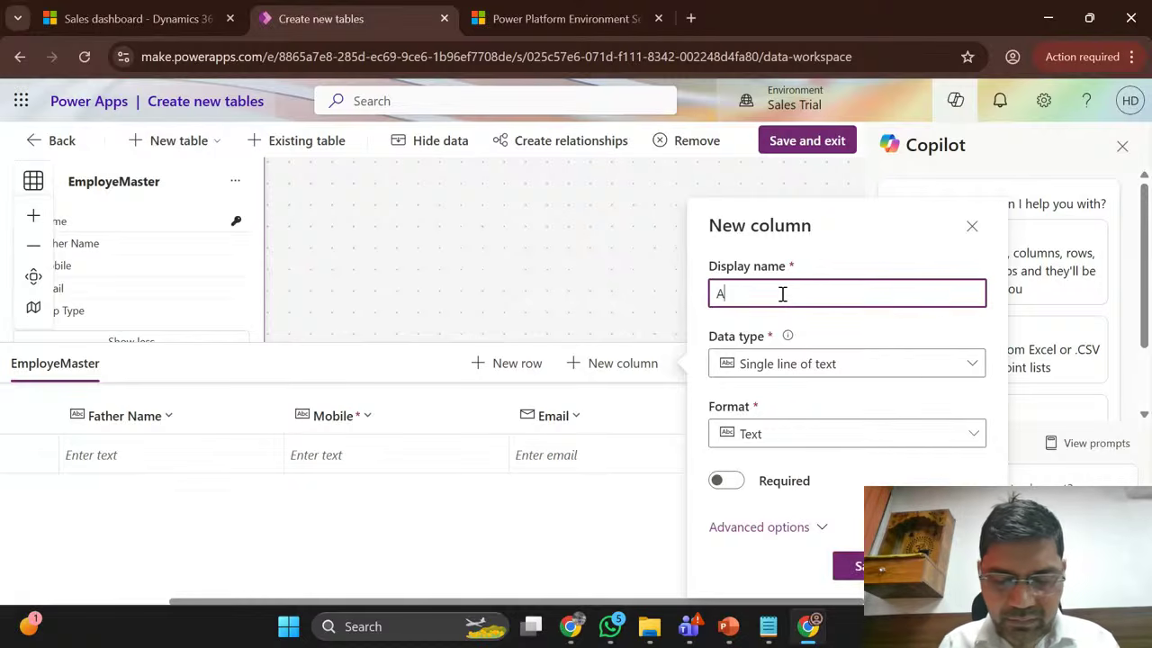
{"action": "type", "text": "cc N"}
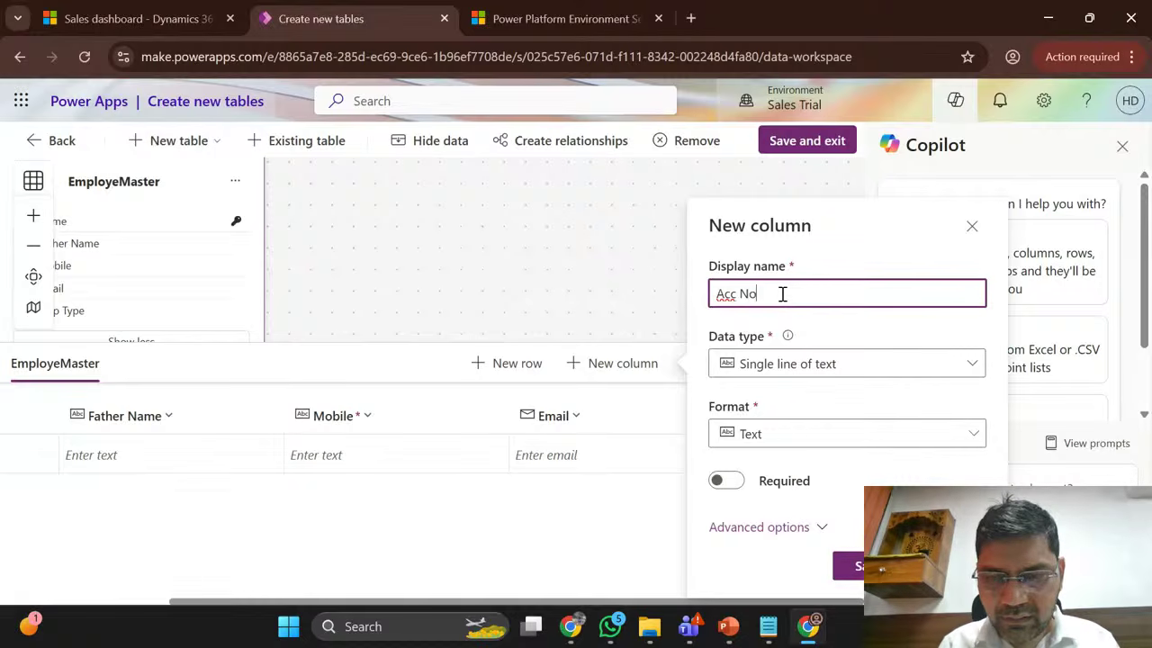
{"action": "type", "text": "o"}
{"action": "left_click", "coordinate": [825, 365]}
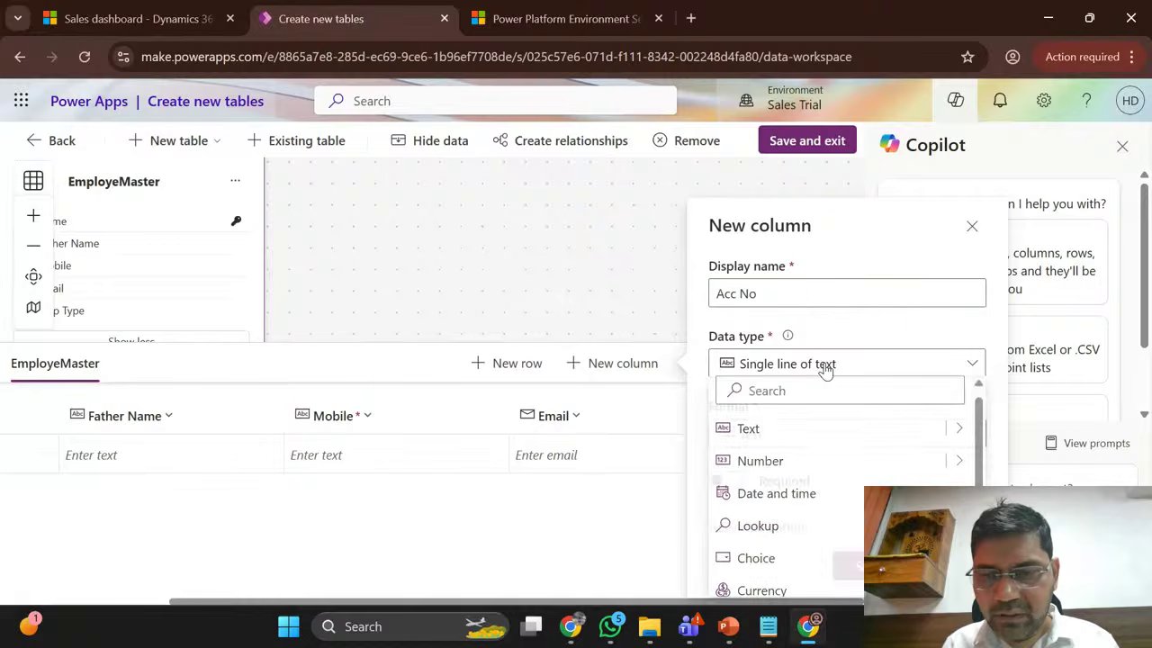
{"action": "left_click", "coordinate": [864, 329]}
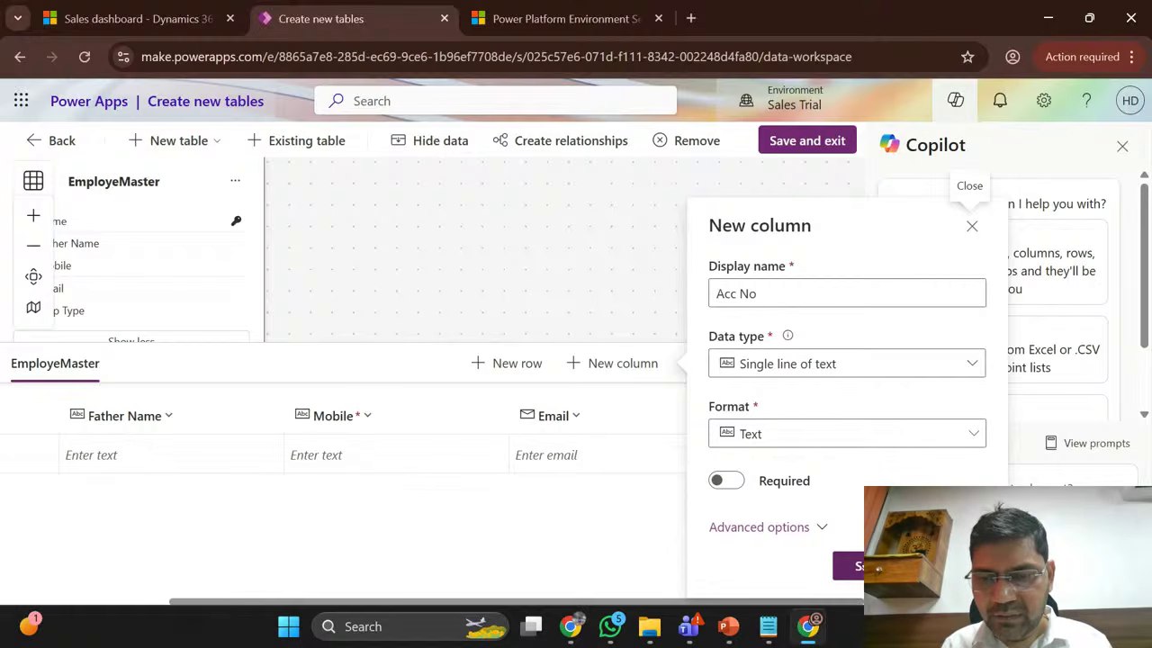
{"action": "left_click", "coordinate": [851, 566]}
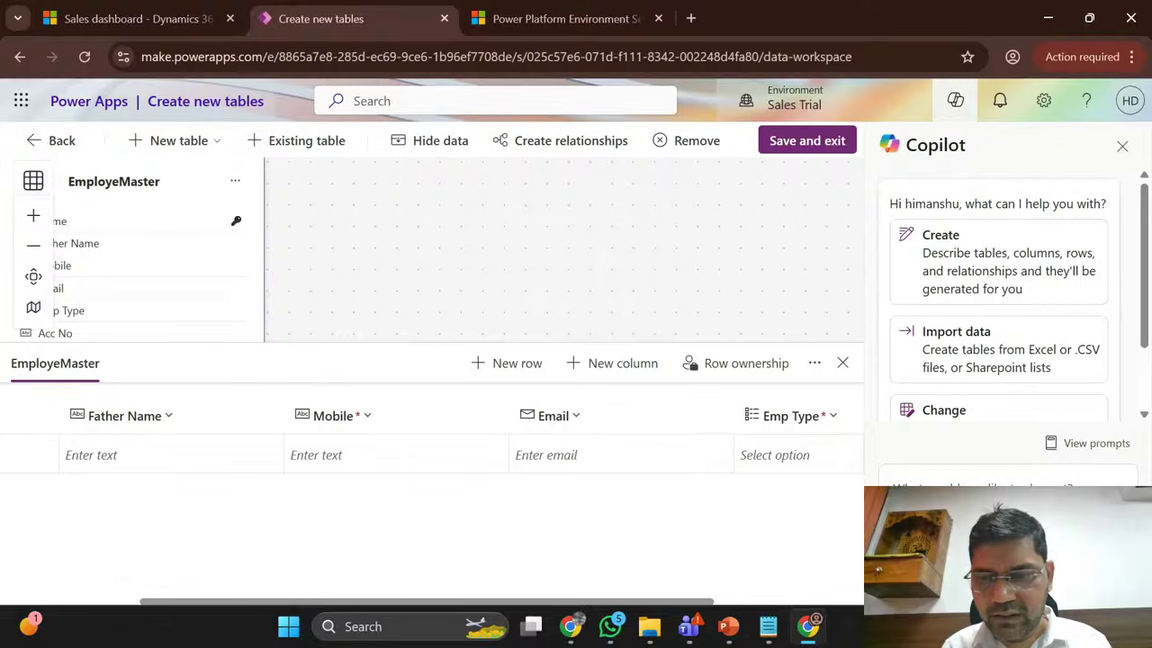
{"action": "left_click", "coordinate": [641, 365]}
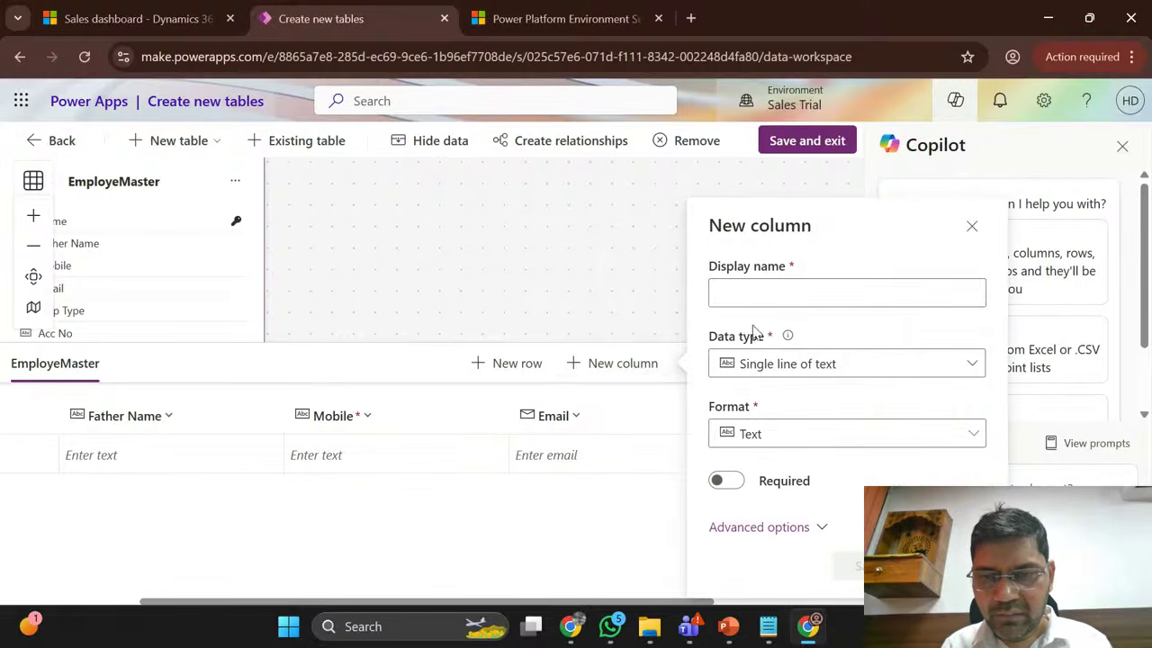
Step: Add an IFSC Code text column
{"action": "left_click", "coordinate": [750, 294]}
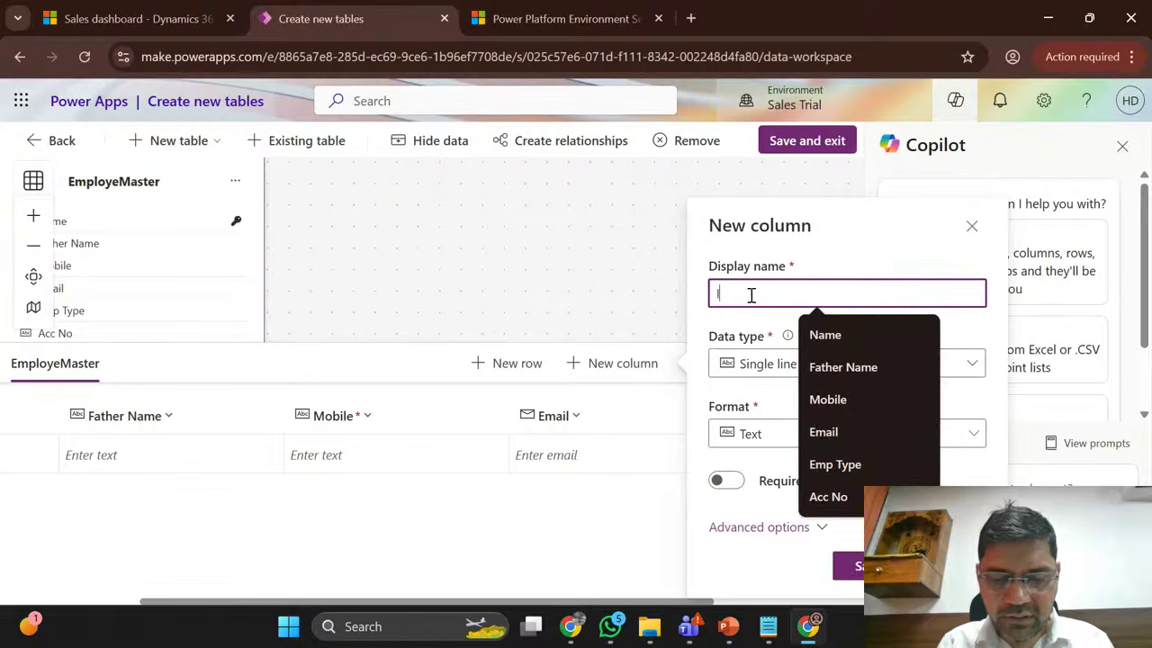
{"action": "type", "text": "IFSC C"}
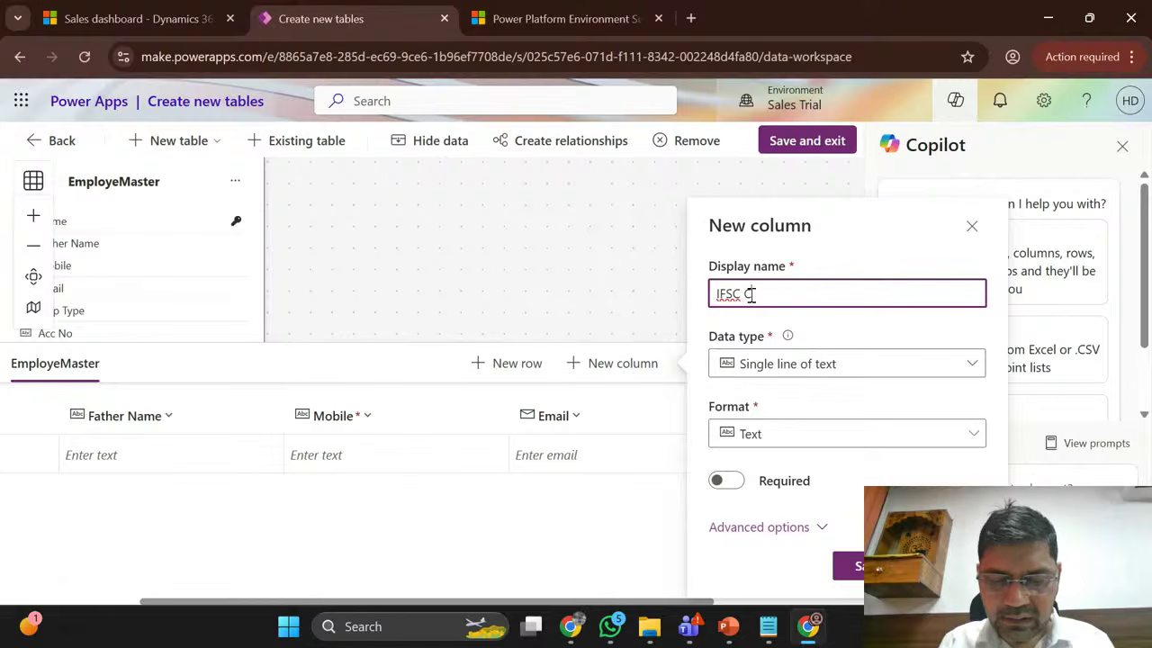
{"action": "type", "text": "ode"}
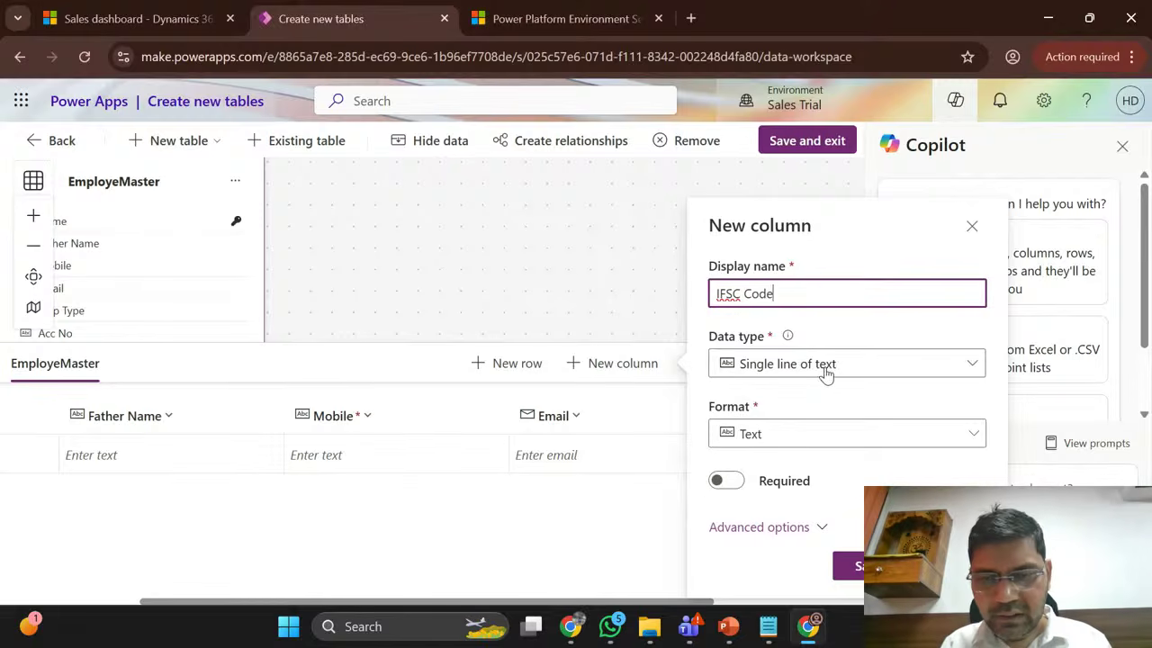
{"action": "left_click", "coordinate": [857, 569]}
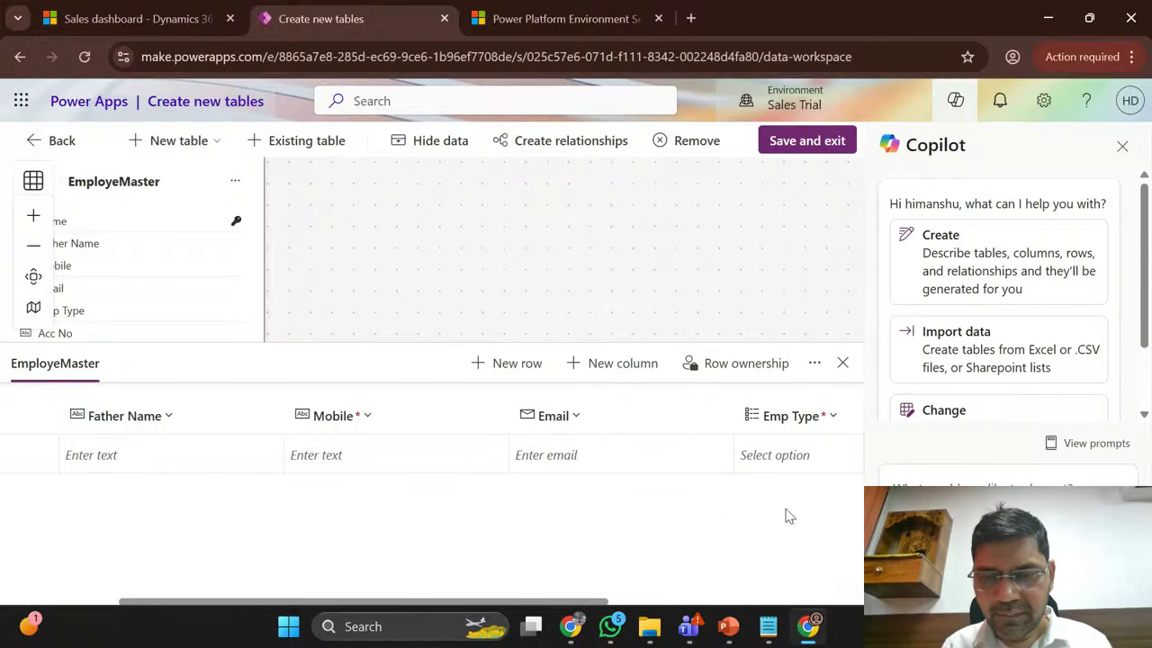
Step: Add a Bank Name text column, dismissing the autofill suggestions
{"action": "left_click", "coordinate": [621, 369]}
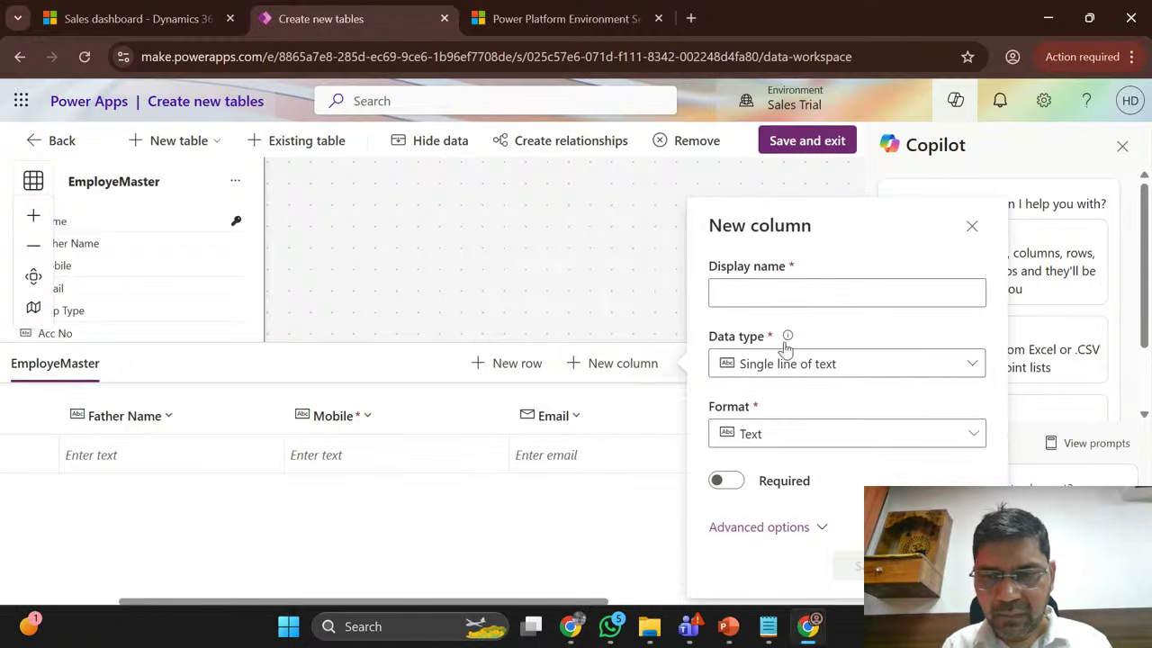
{"action": "left_click", "coordinate": [815, 290]}
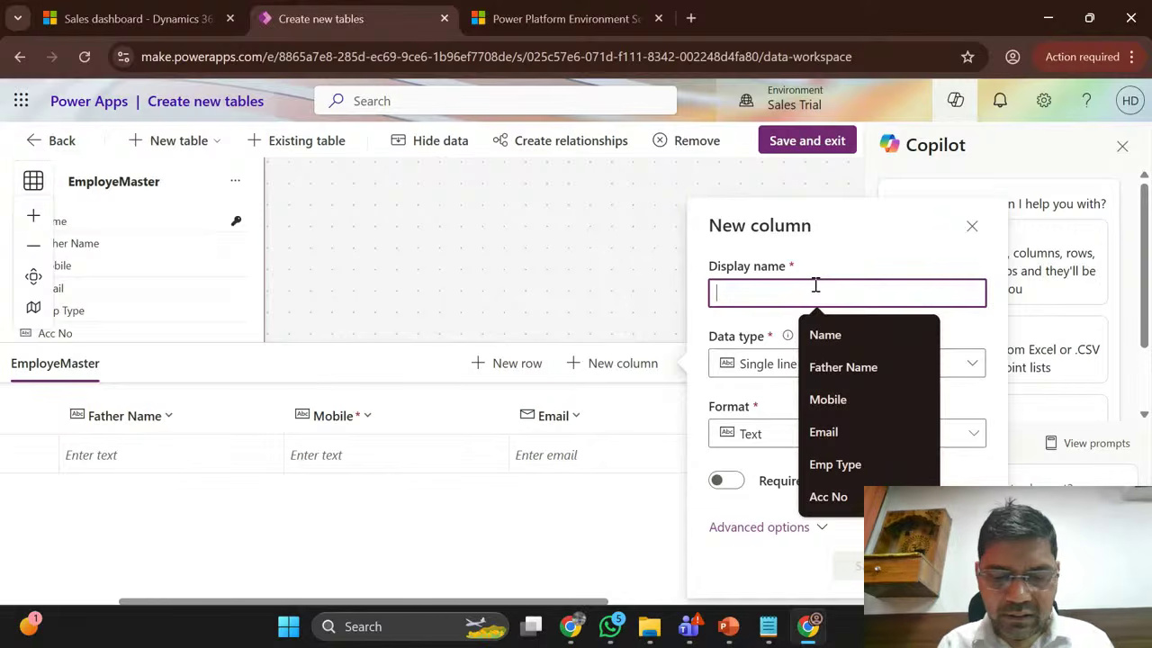
{"action": "key", "text": "Escape"}
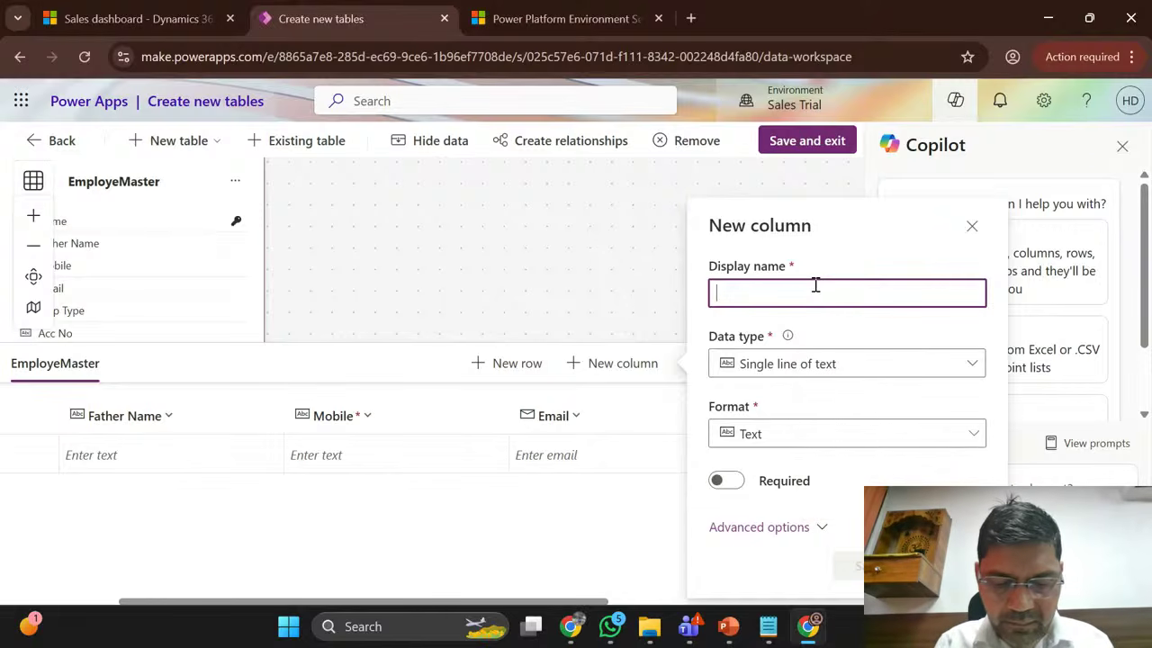
{"action": "type", "text": "Bank Name"}
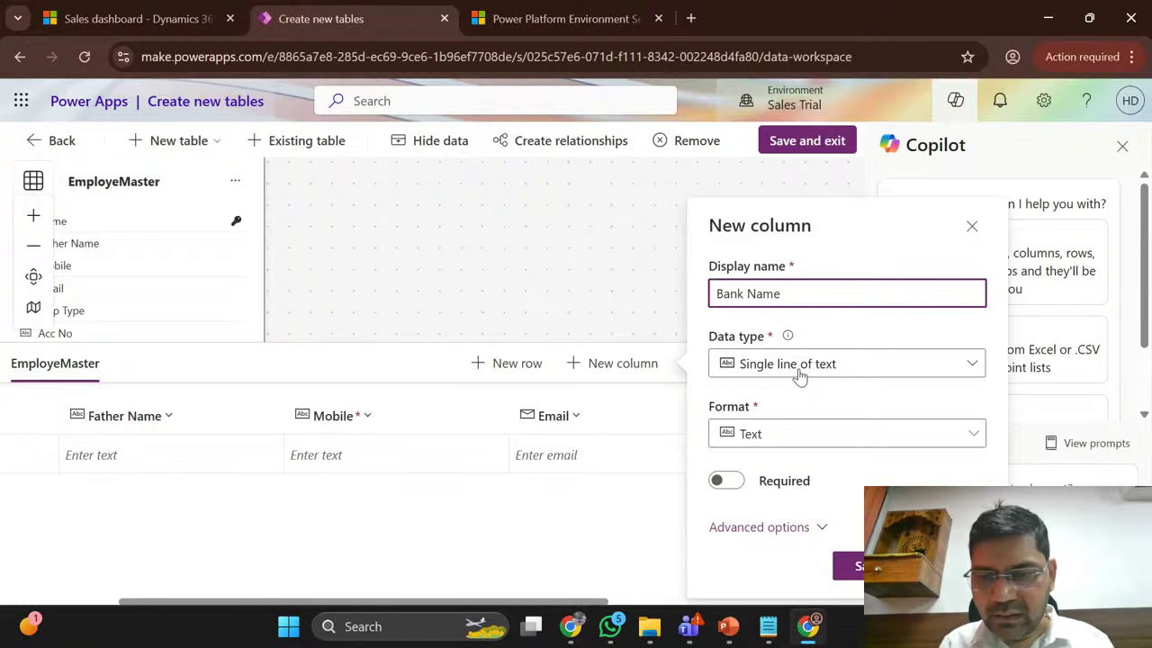
{"action": "left_click", "coordinate": [859, 565]}
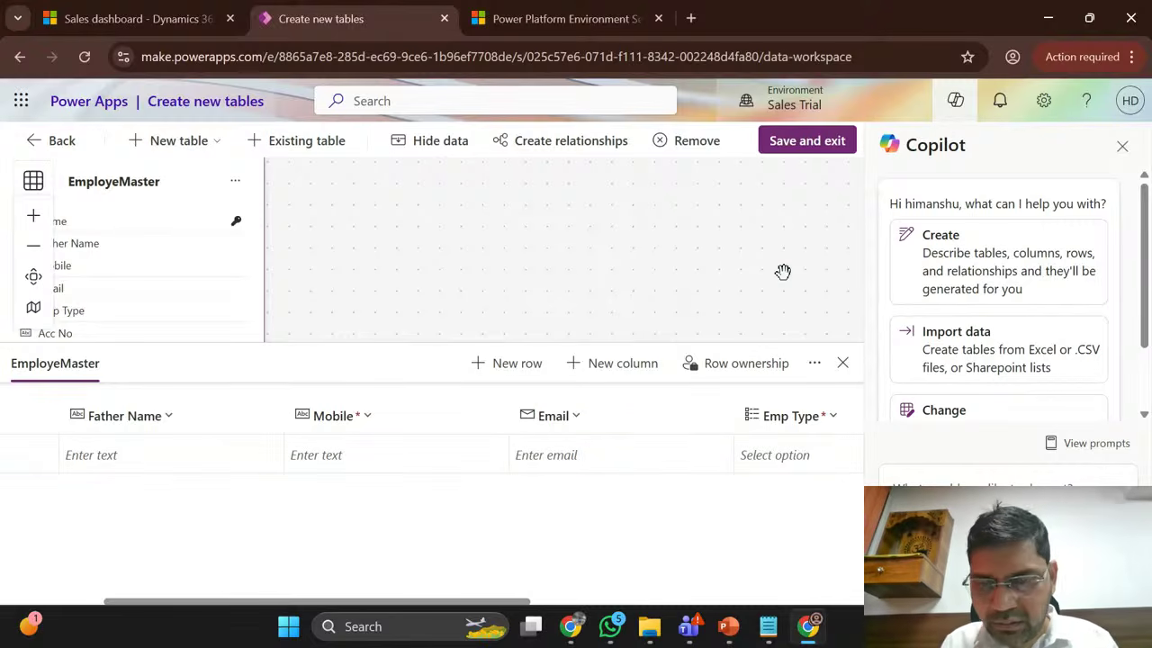
Step: Add a new column named 'Account Type' with the Choice data type
{"action": "left_click", "coordinate": [621, 363]}
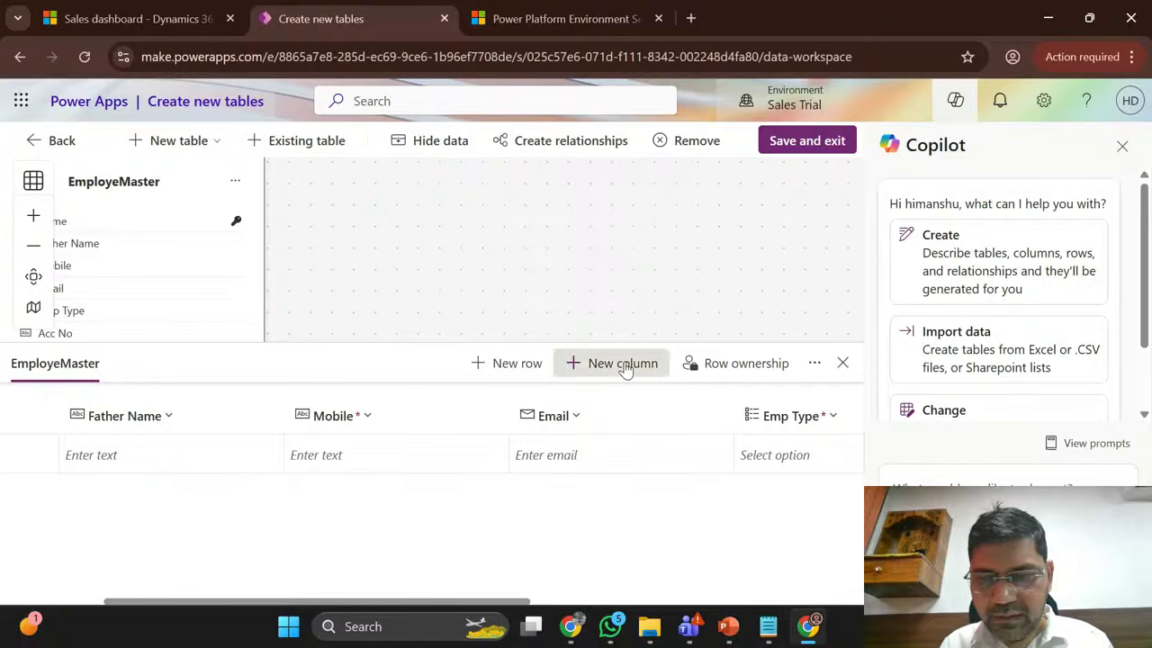
{"action": "left_click", "coordinate": [797, 298]}
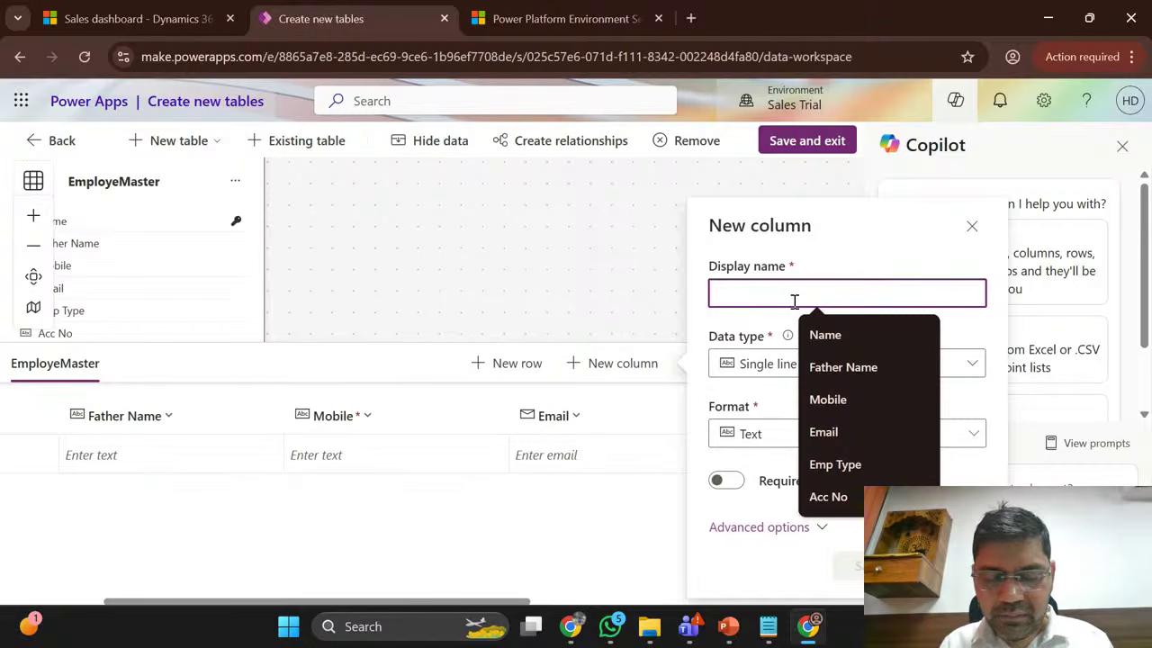
{"action": "type", "text": "Acc"}
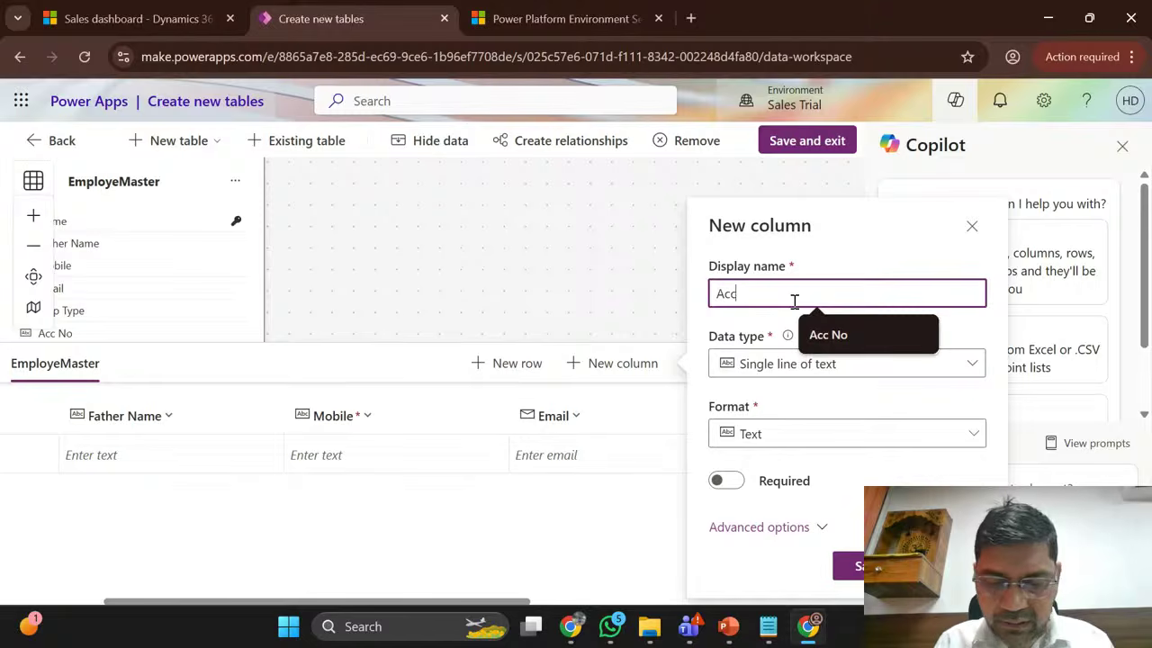
{"action": "type", "text": "ount Type"}
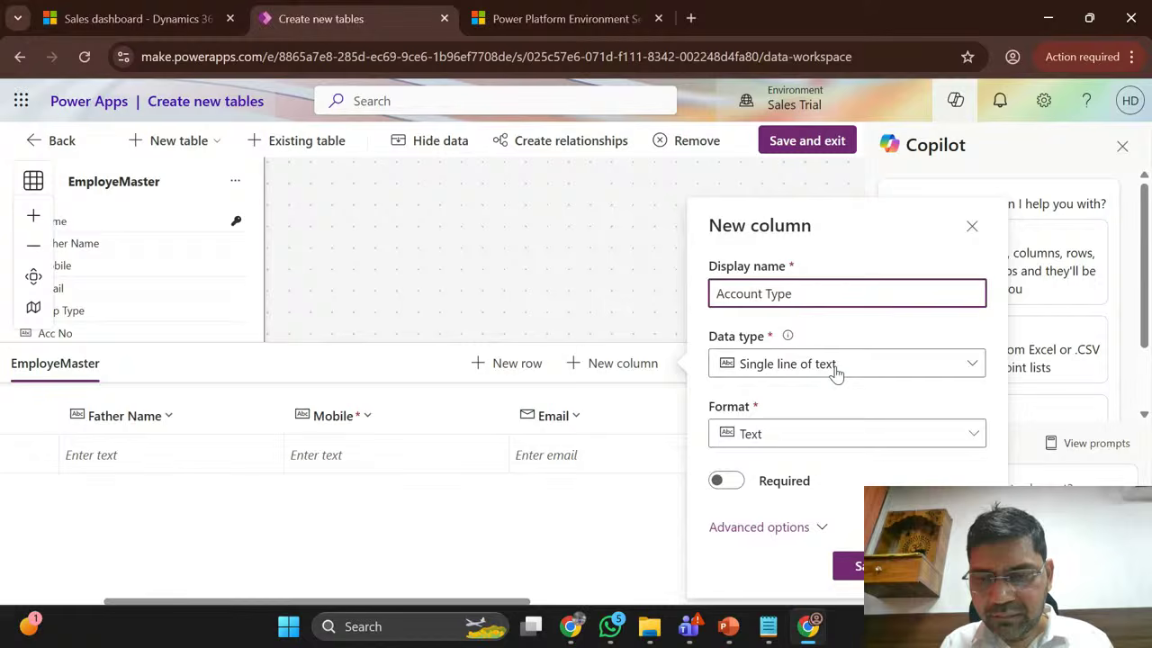
{"action": "left_click", "coordinate": [835, 368]}
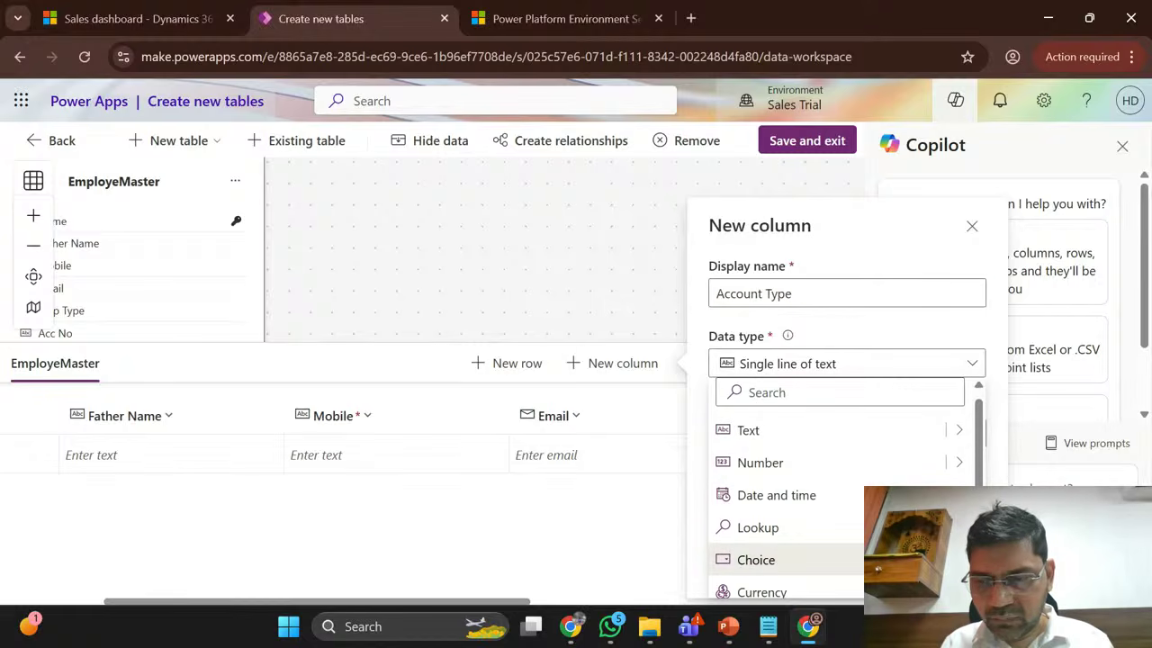
{"action": "left_click", "coordinate": [756, 559]}
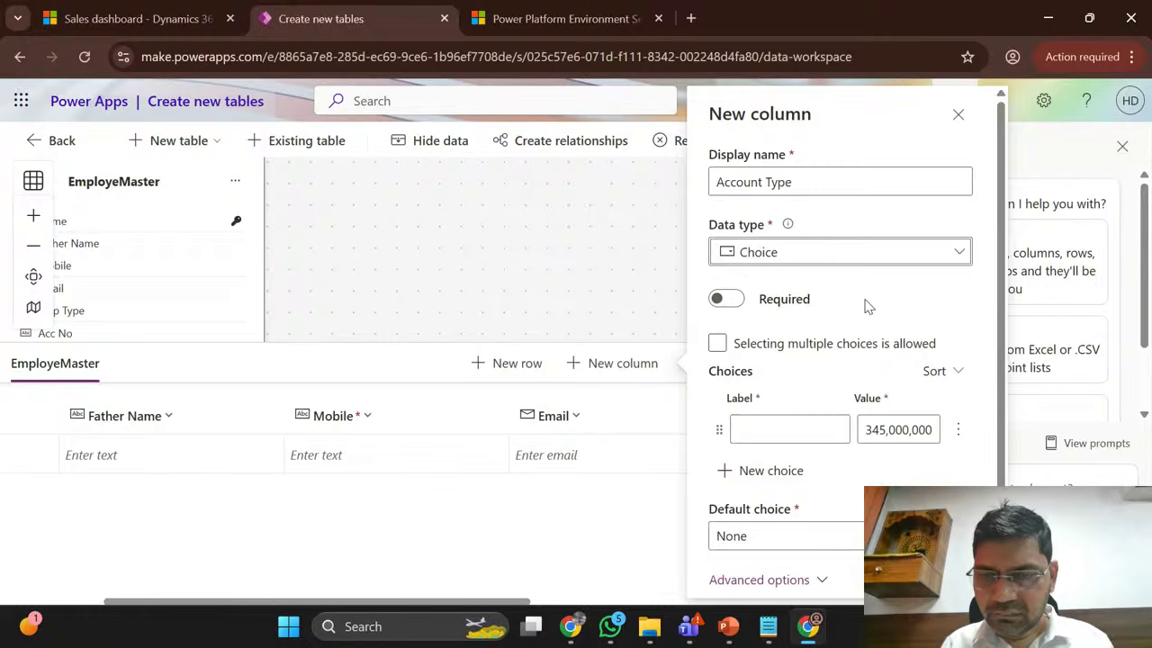
Step: Give Account Type the choices Saving, Current and Others, and save the column
{"action": "scroll", "coordinate": [867, 306], "scroll_direction": "down", "scroll_amount": 1}
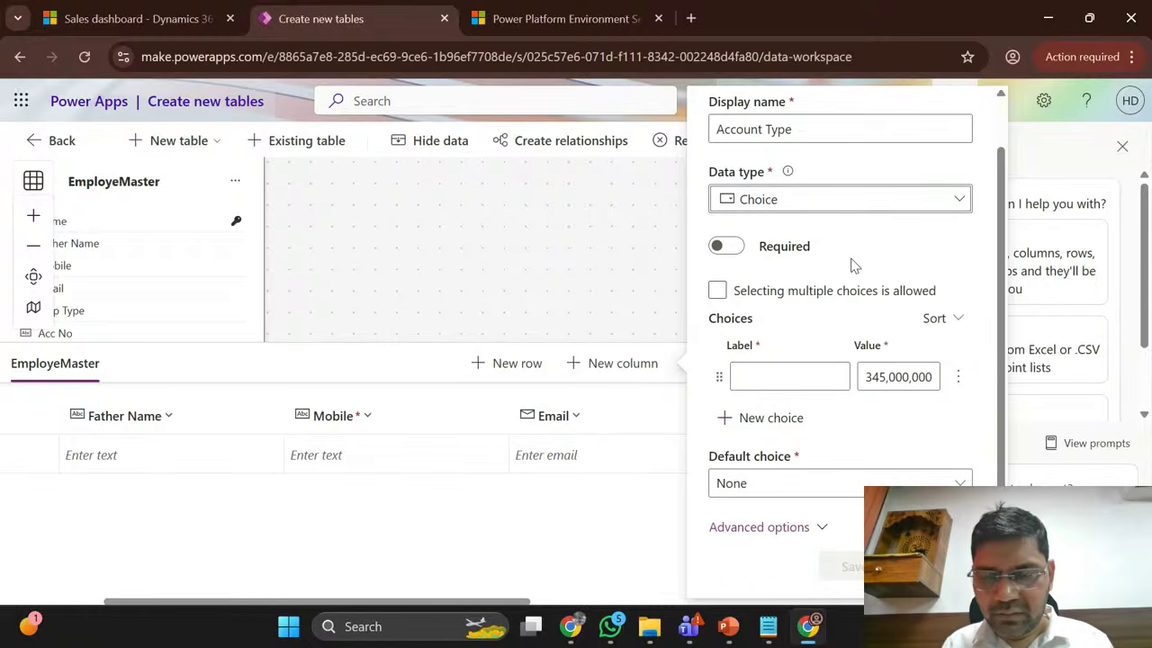
{"action": "left_click", "coordinate": [759, 376]}
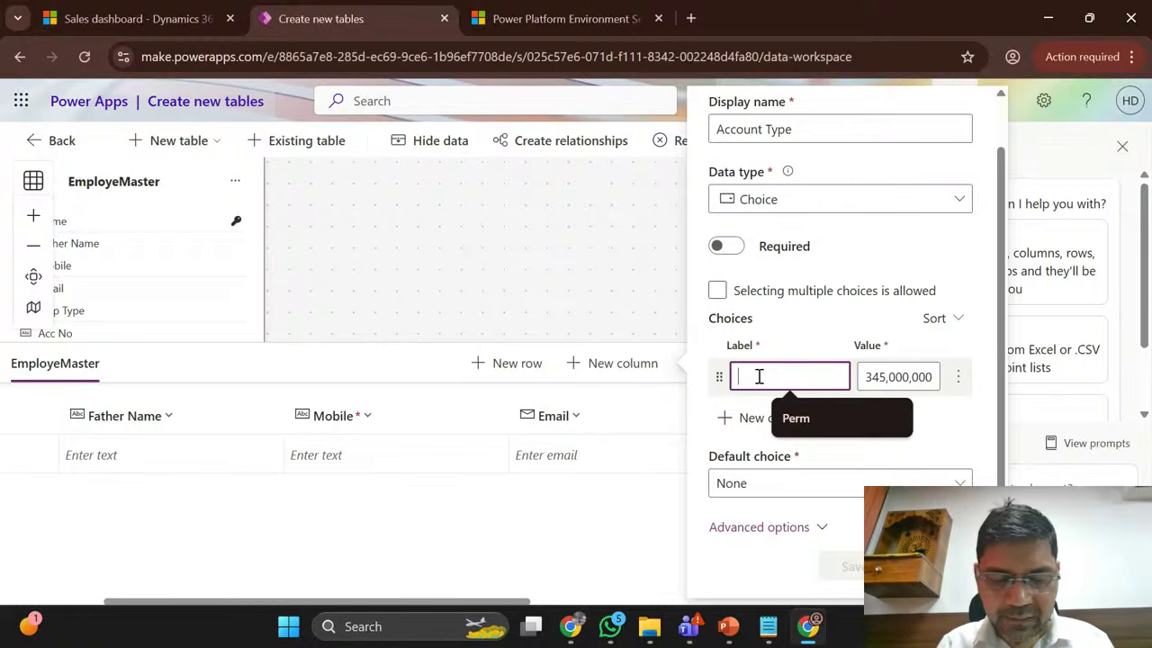
{"action": "type", "text": "Savin"}
{"action": "type", "text": "g"}
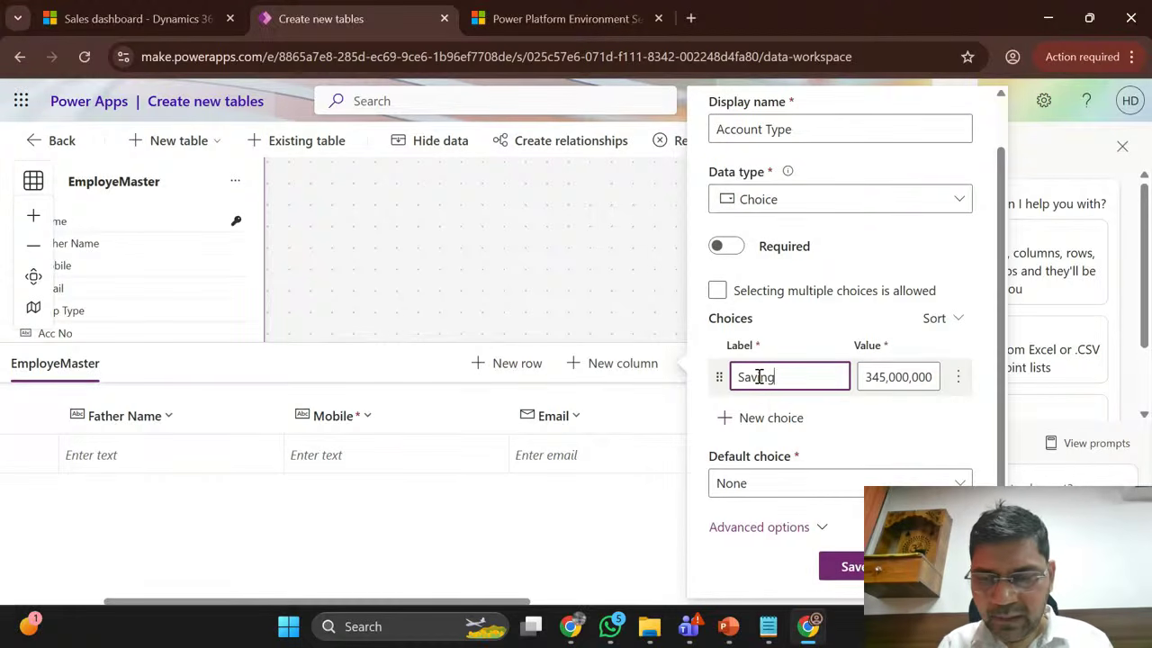
{"action": "left_click", "coordinate": [779, 433]}
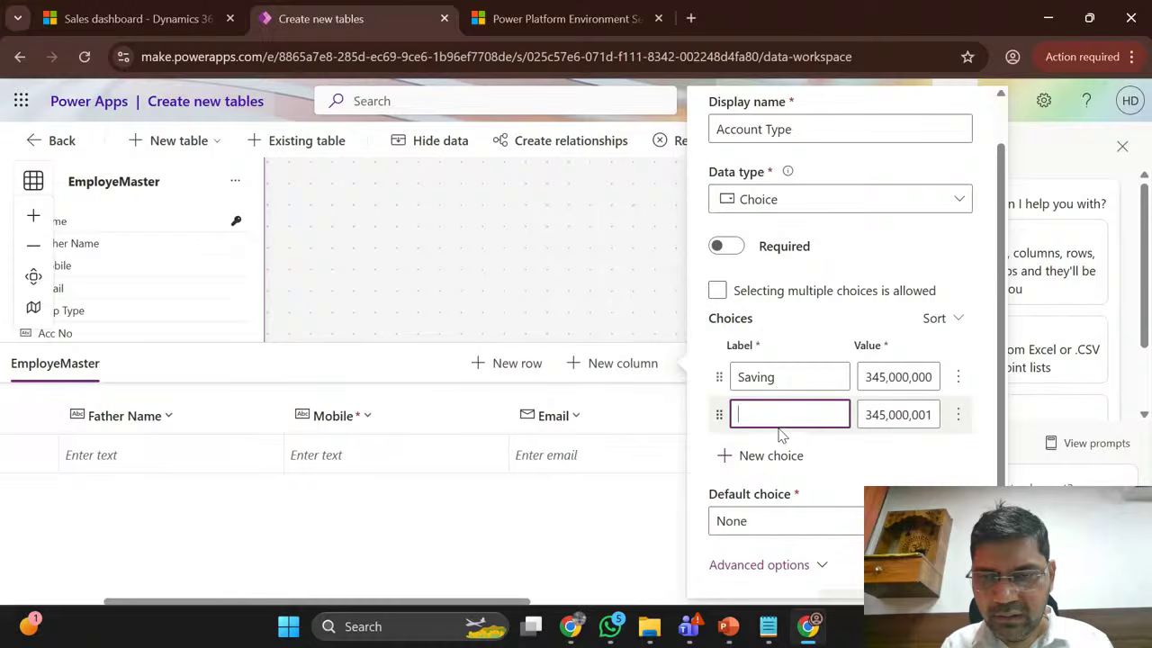
{"action": "type", "text": "Current"}
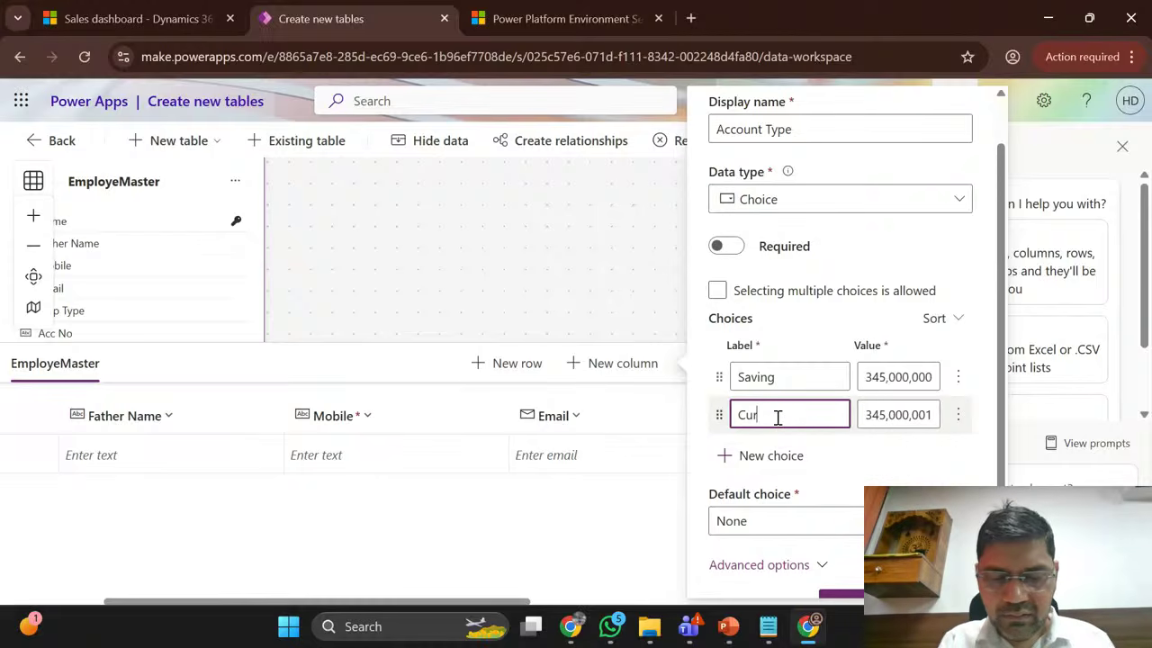
{"action": "left_click", "coordinate": [769, 455]}
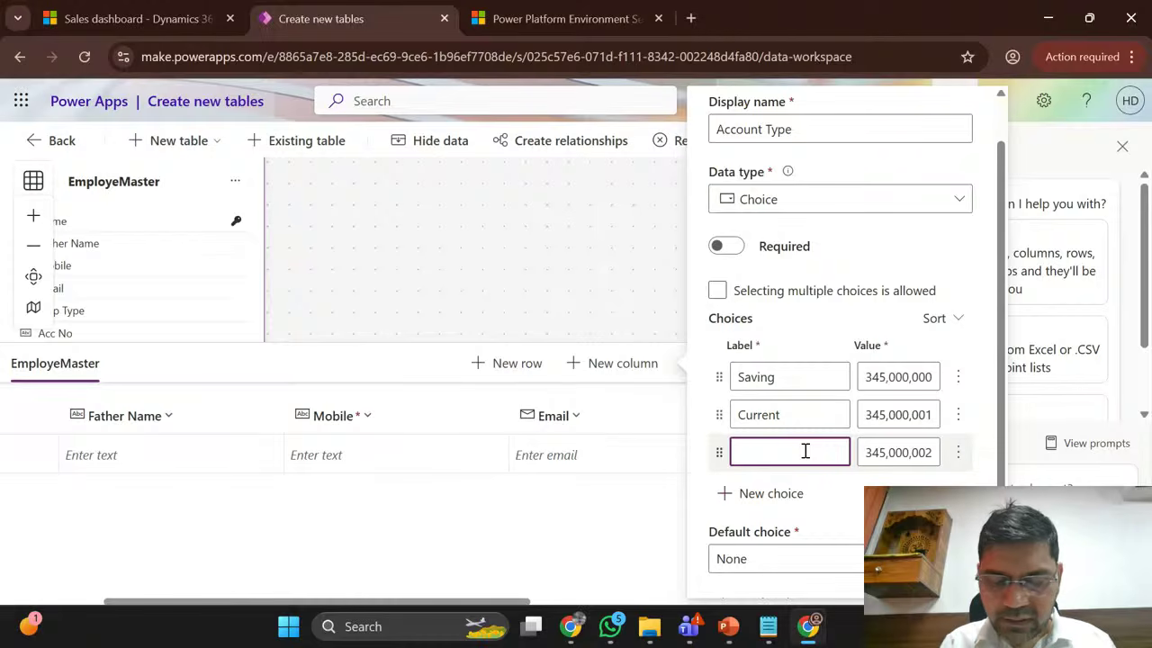
{"action": "type", "text": "Others"}
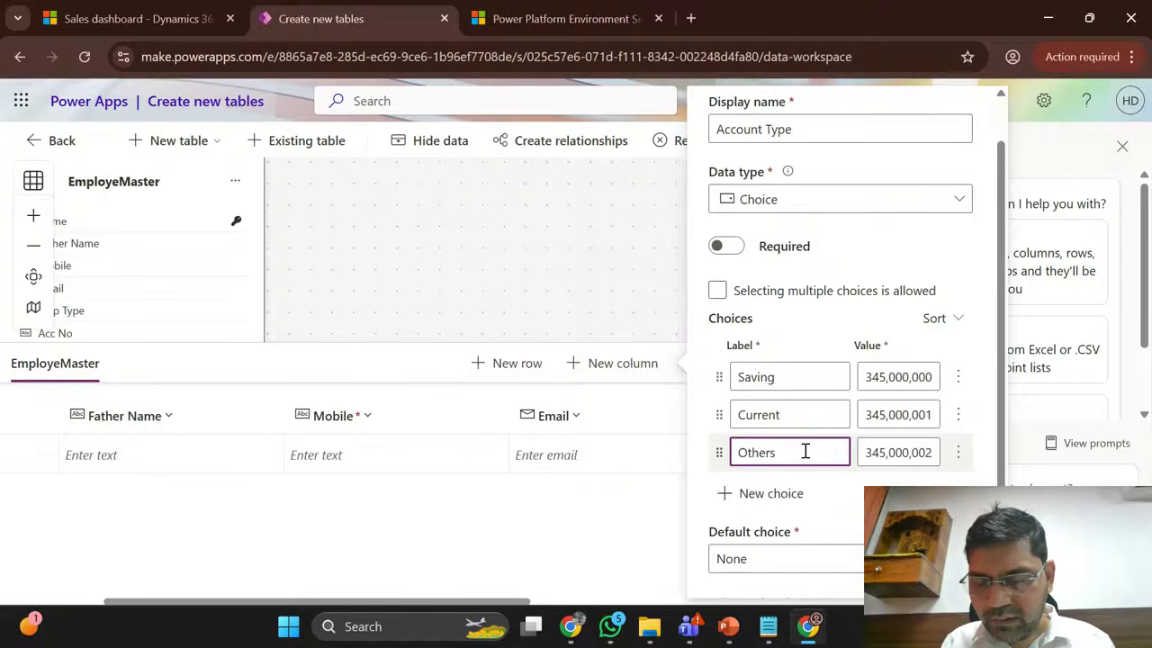
{"action": "scroll", "coordinate": [841, 315], "scroll_direction": "up", "scroll_amount": 1}
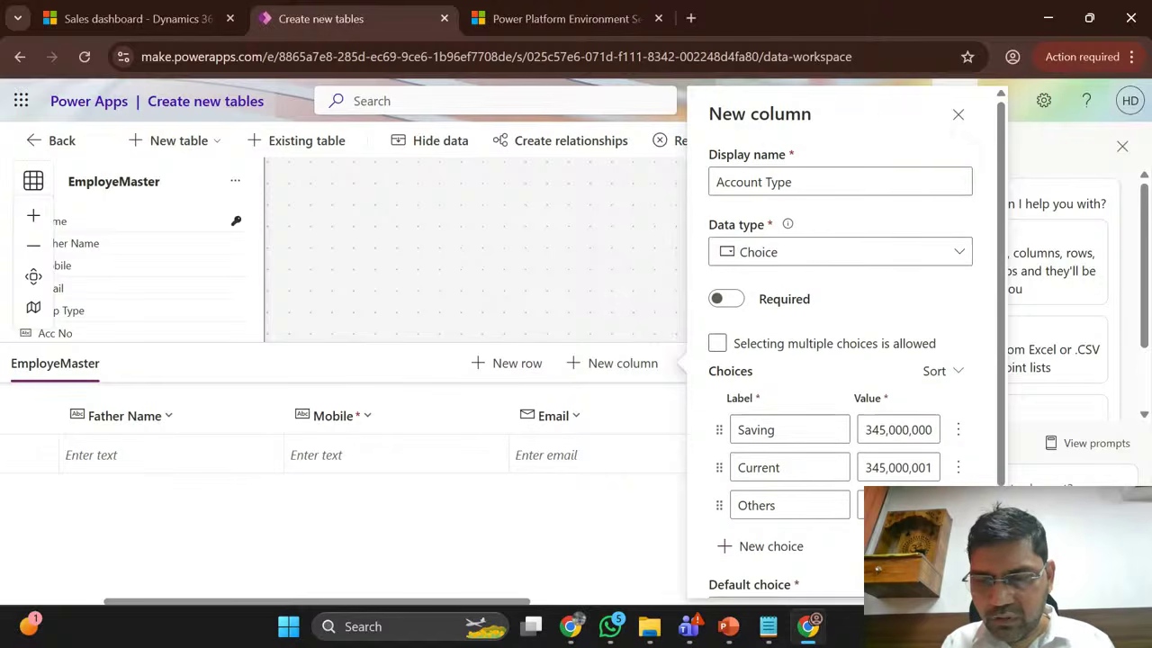
{"action": "scroll", "coordinate": [841, 359], "scroll_direction": "down", "scroll_amount": 2}
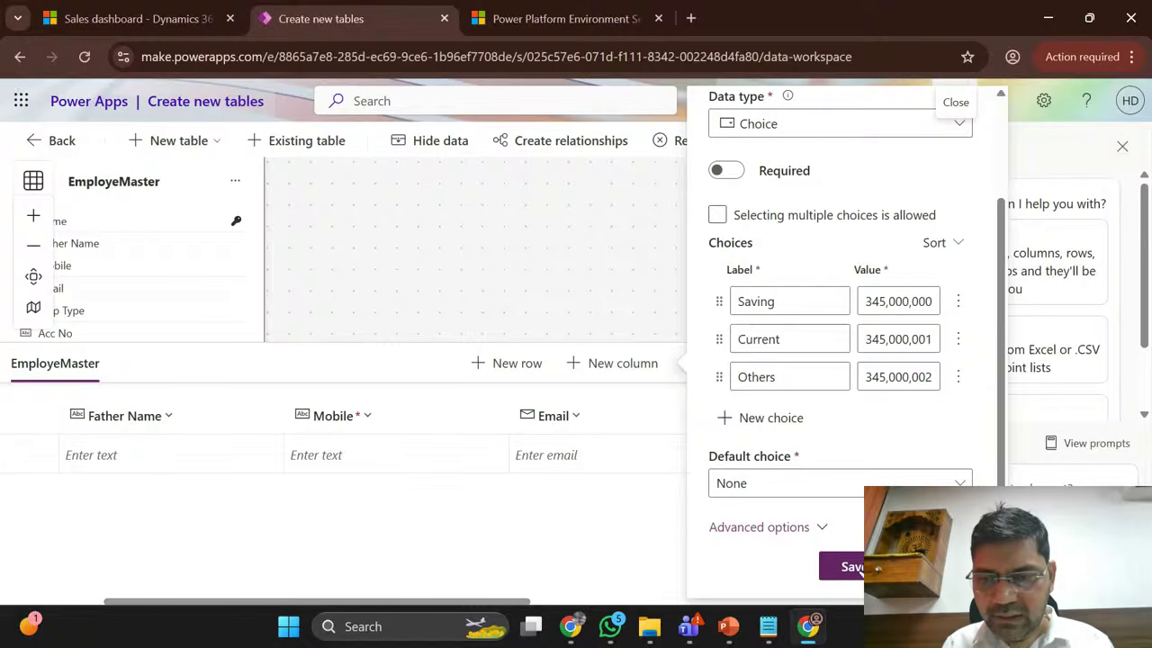
{"action": "left_click", "coordinate": [850, 566]}
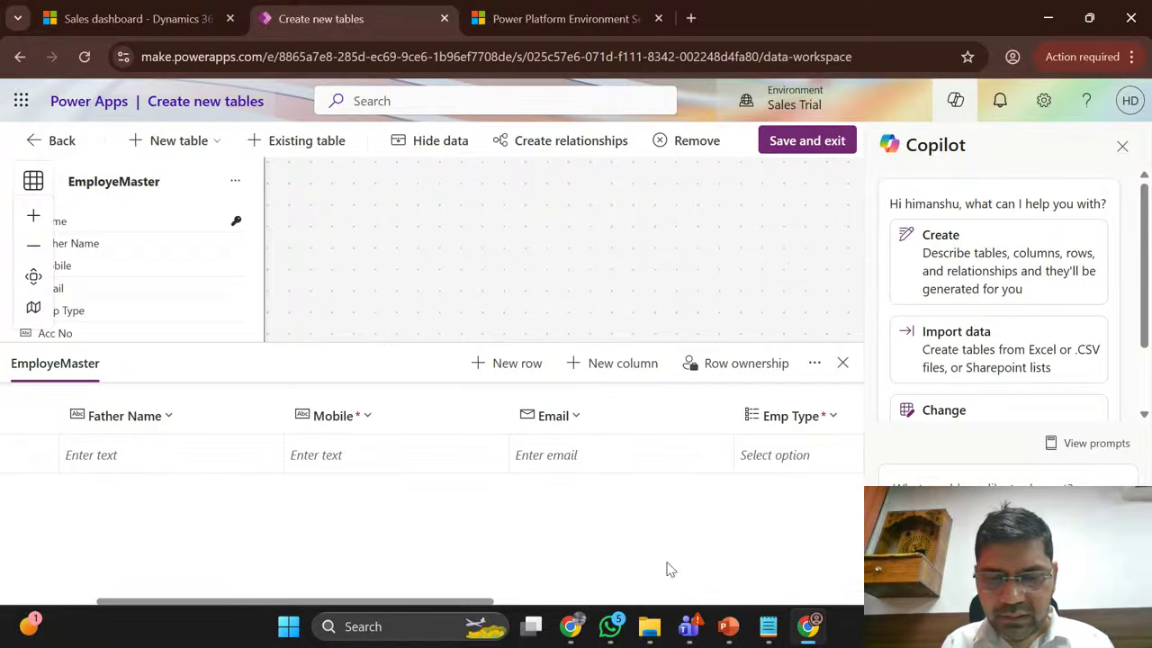
Step: Create a single-line text column named 'Others Bank Name' and save it
{"action": "left_click_drag", "start_coordinate": [478, 605], "coordinate": [832, 601]}
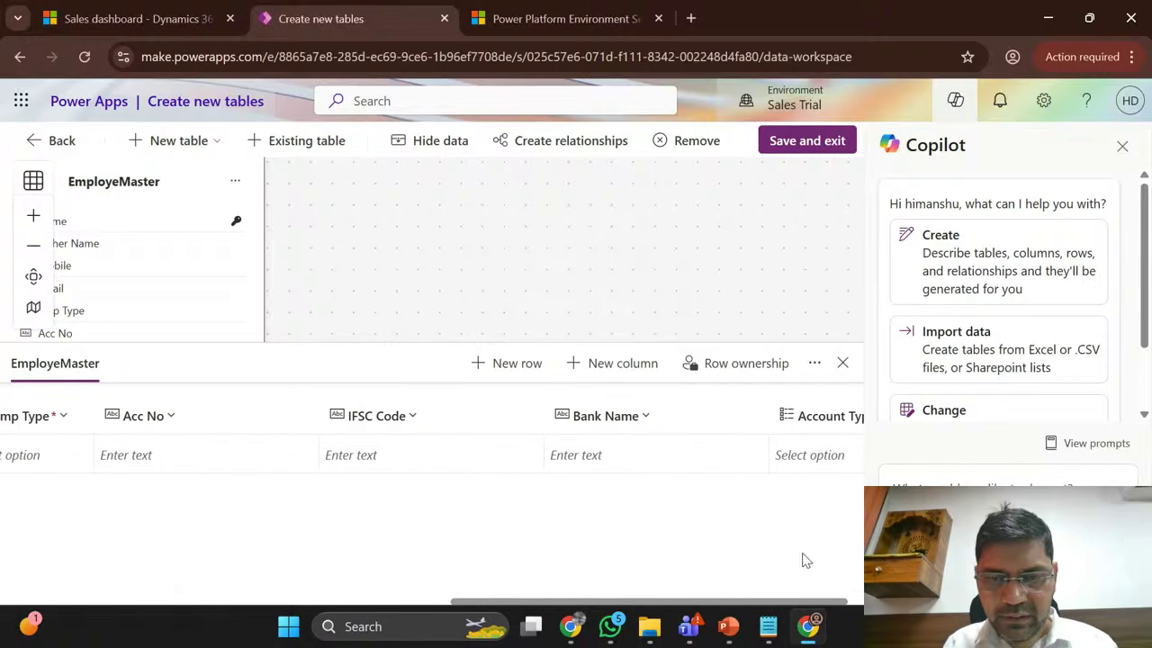
{"action": "left_click", "coordinate": [619, 371]}
{"action": "left_click", "coordinate": [783, 296]}
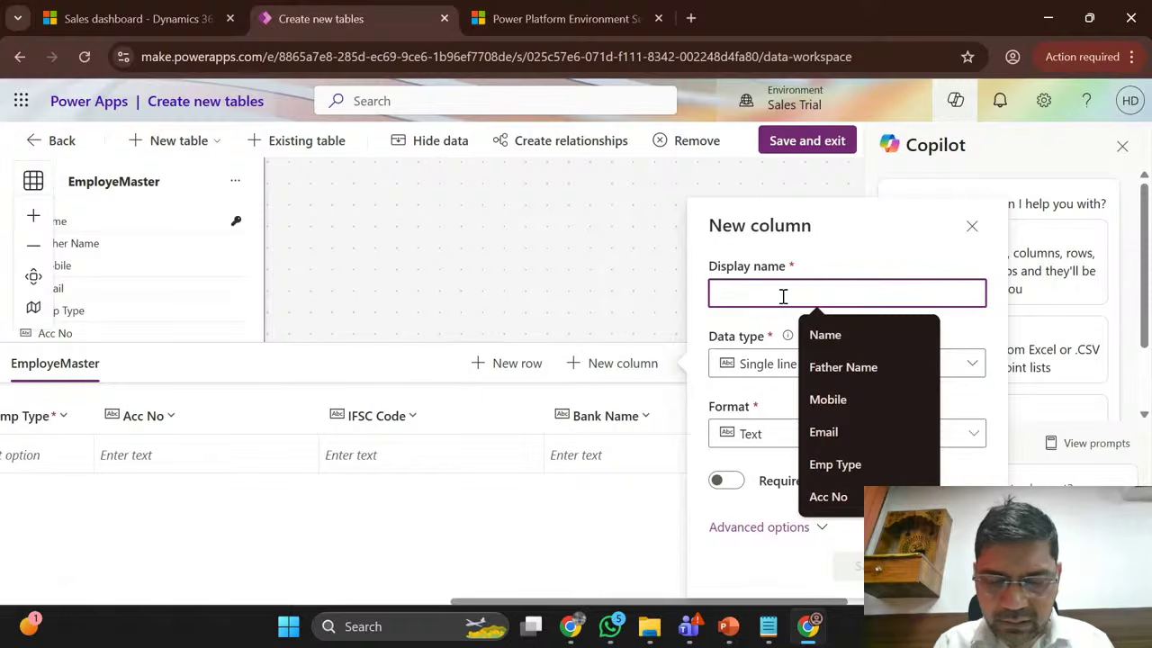
{"action": "type", "text": "Other"}
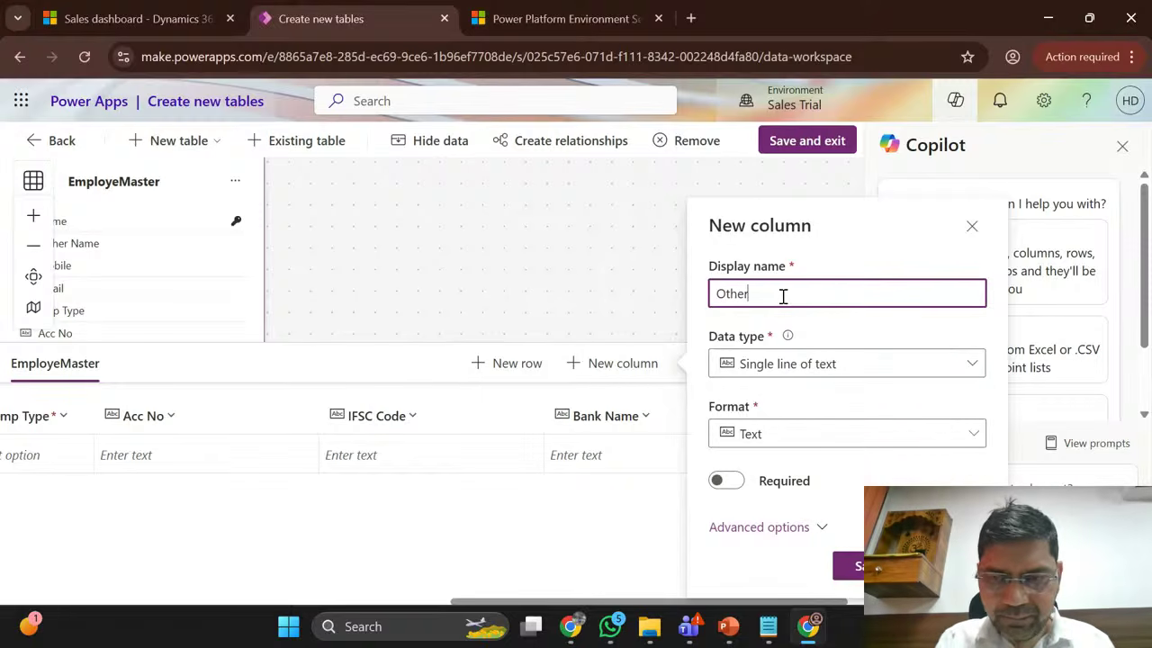
{"action": "type", "text": "s Na"}
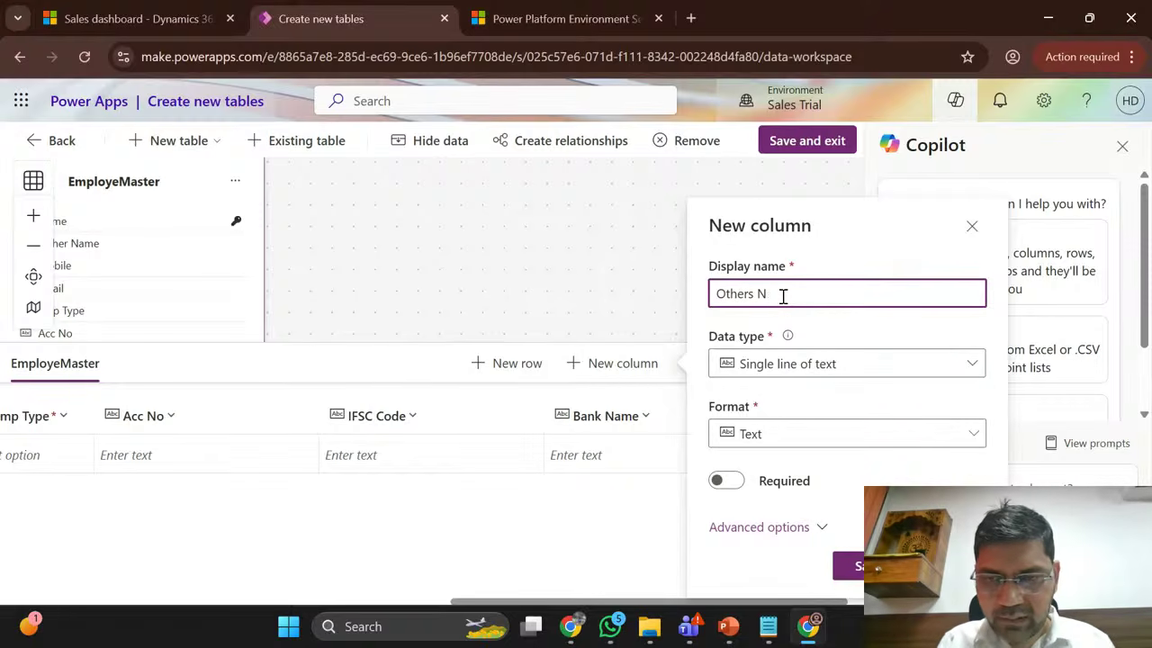
{"action": "key", "text": "BackSpace"}
{"action": "type", "text": "Bank N"}
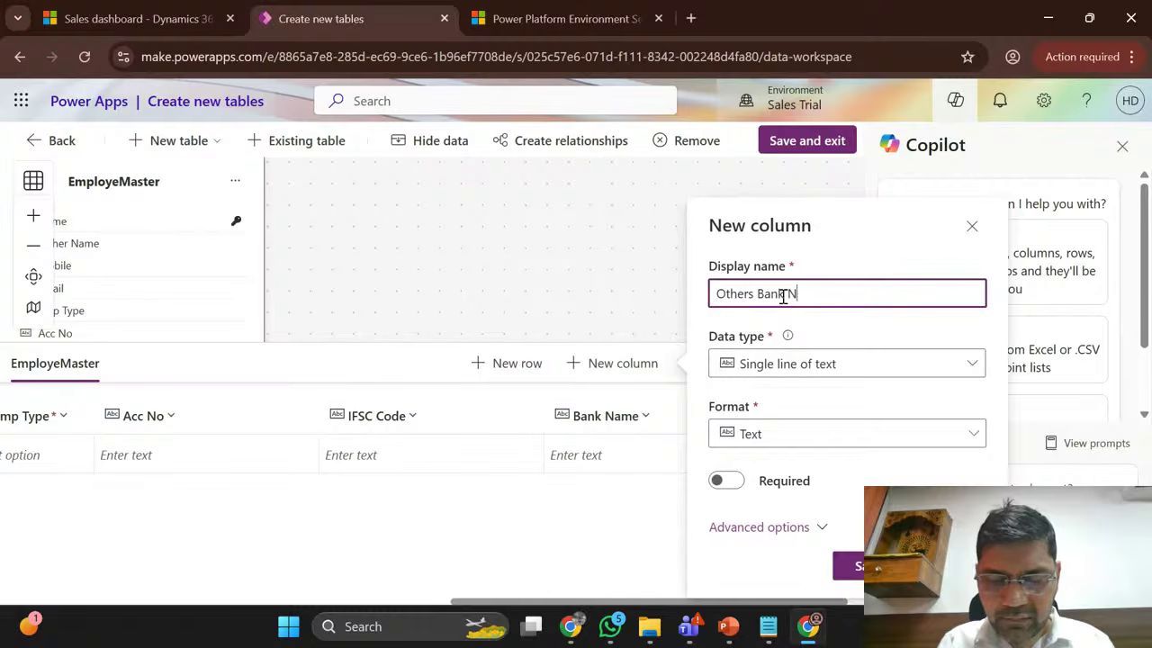
{"action": "type", "text": "ame"}
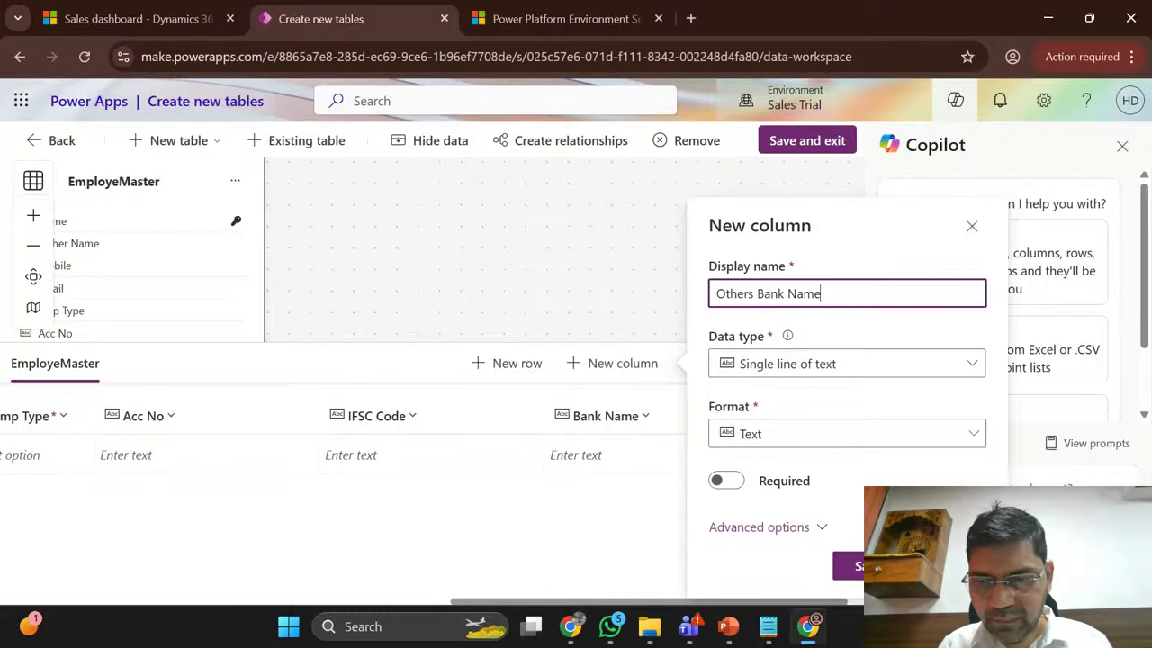
{"action": "left_click", "coordinate": [845, 565]}
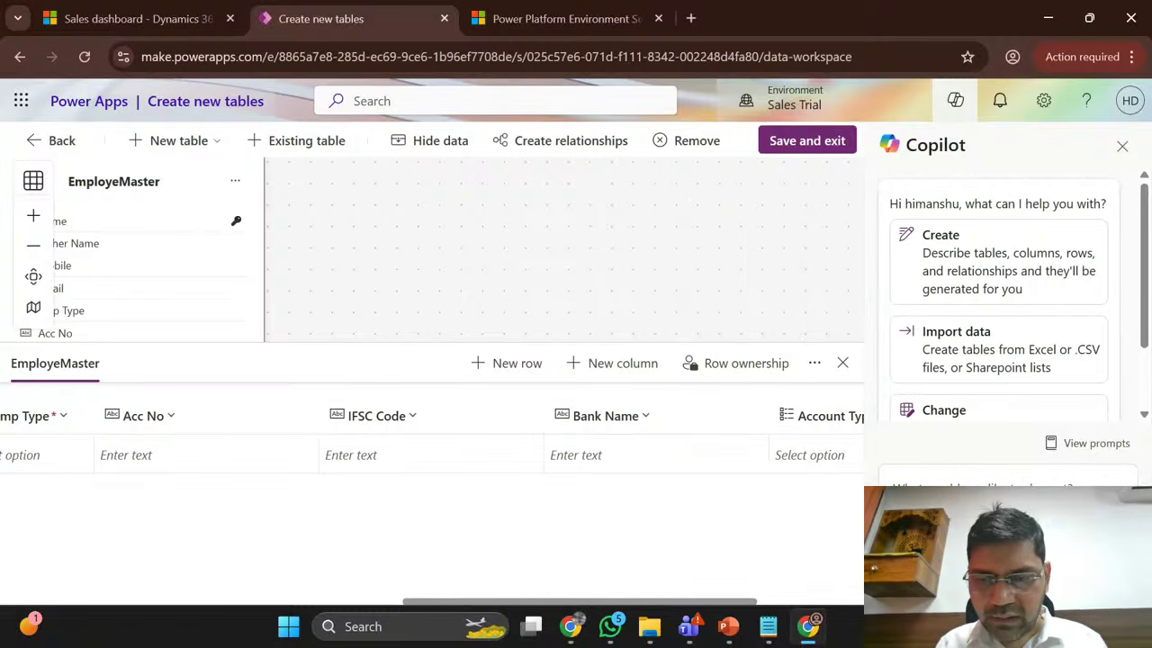
{"action": "mouse_move", "coordinate": [570, 626]}
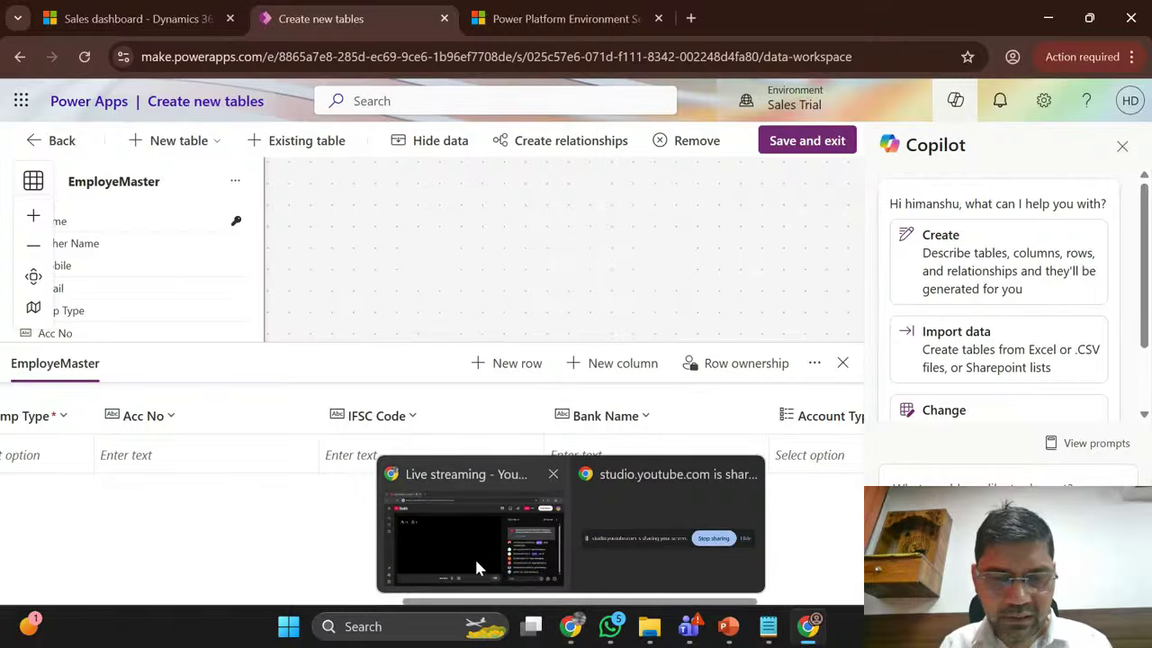
{"action": "left_click", "coordinate": [448, 540]}
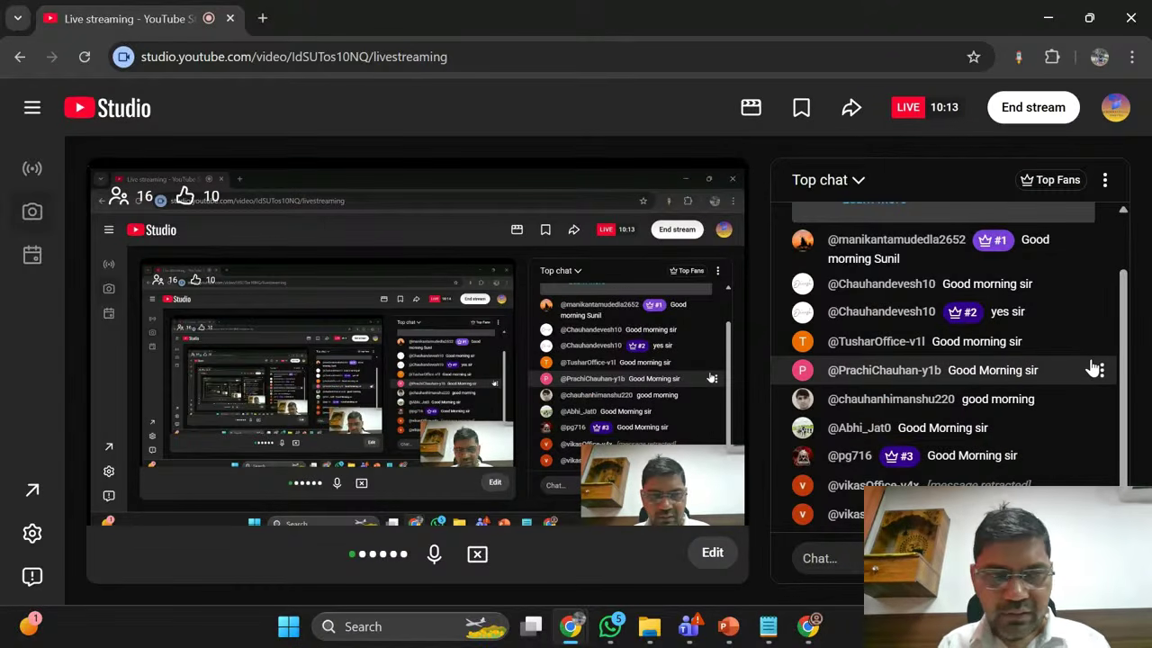
{"action": "key", "text": "alt+Tab"}
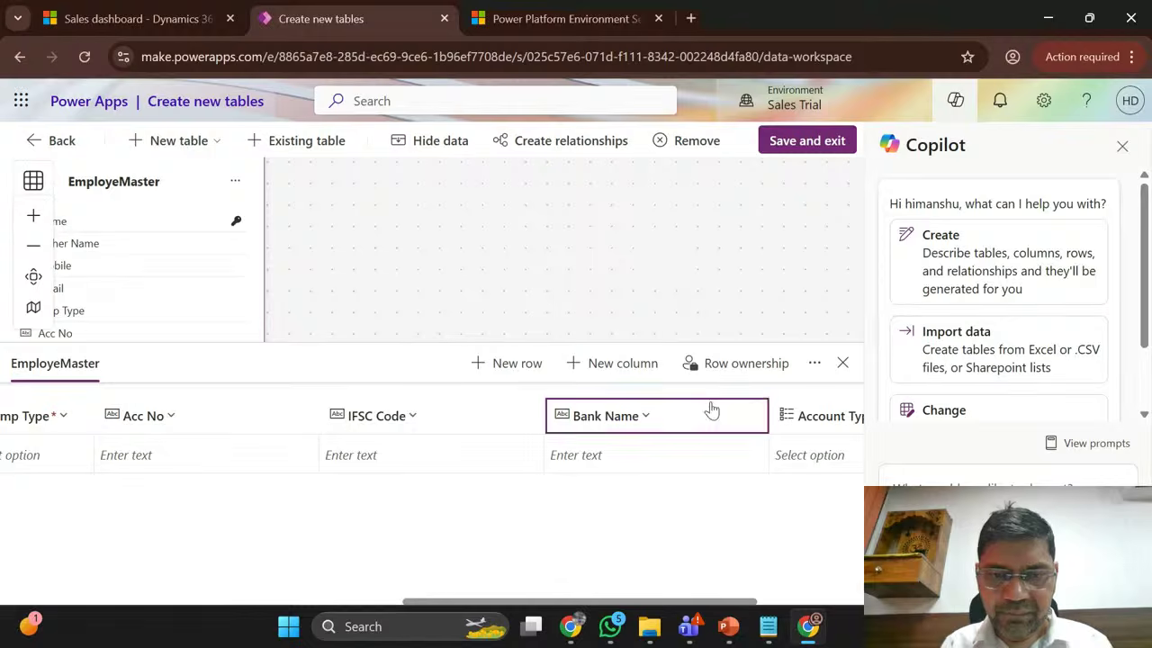
{"action": "key", "text": "alt+Tab"}
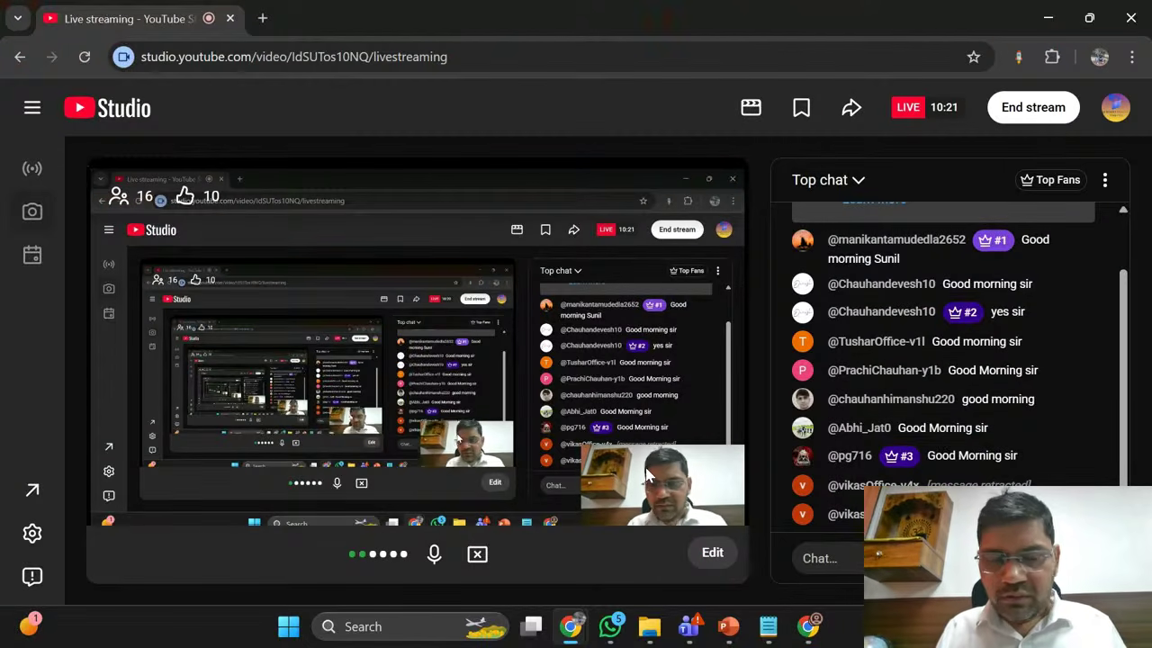
{"action": "key", "text": "alt+Tab"}
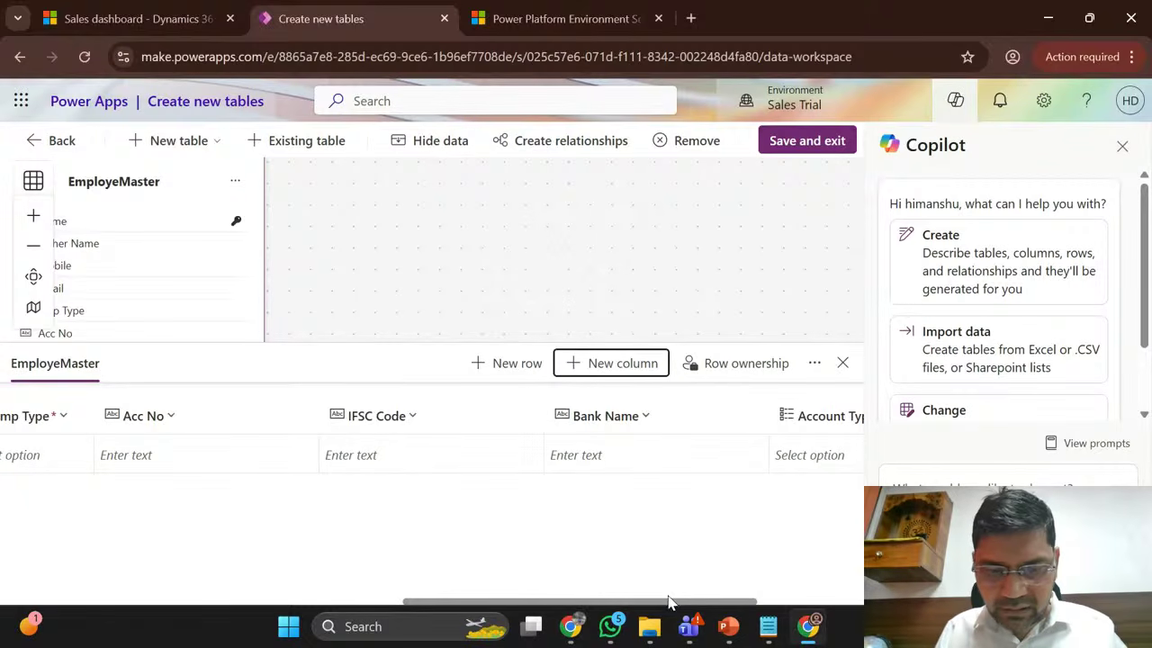
Step: Save the tables and exit the editor, turning off the save confirmation prompt
{"action": "left_click_drag", "start_coordinate": [659, 605], "coordinate": [792, 594]}
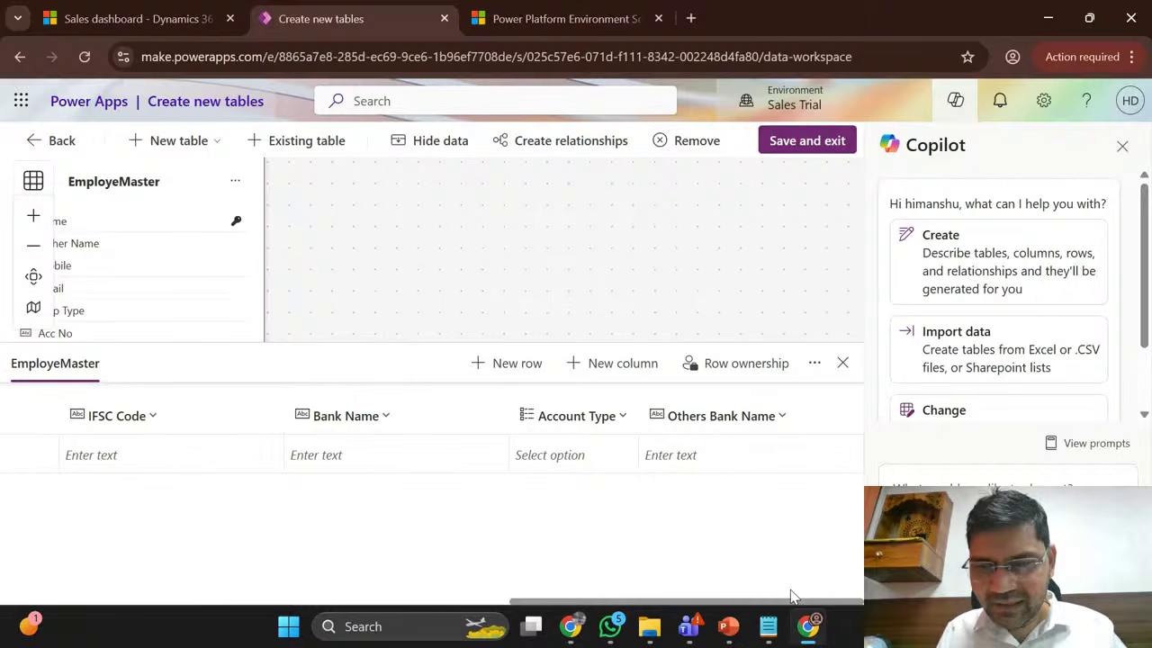
{"action": "left_click_drag", "start_coordinate": [792, 595], "coordinate": [526, 561]}
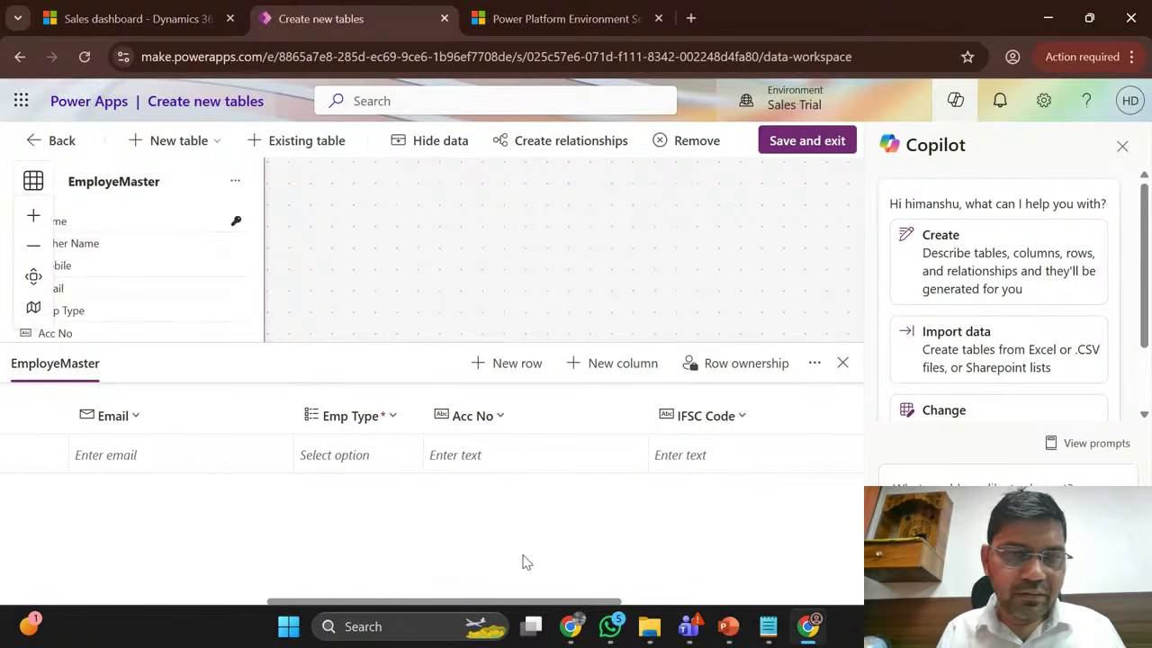
{"action": "left_click", "coordinate": [820, 152]}
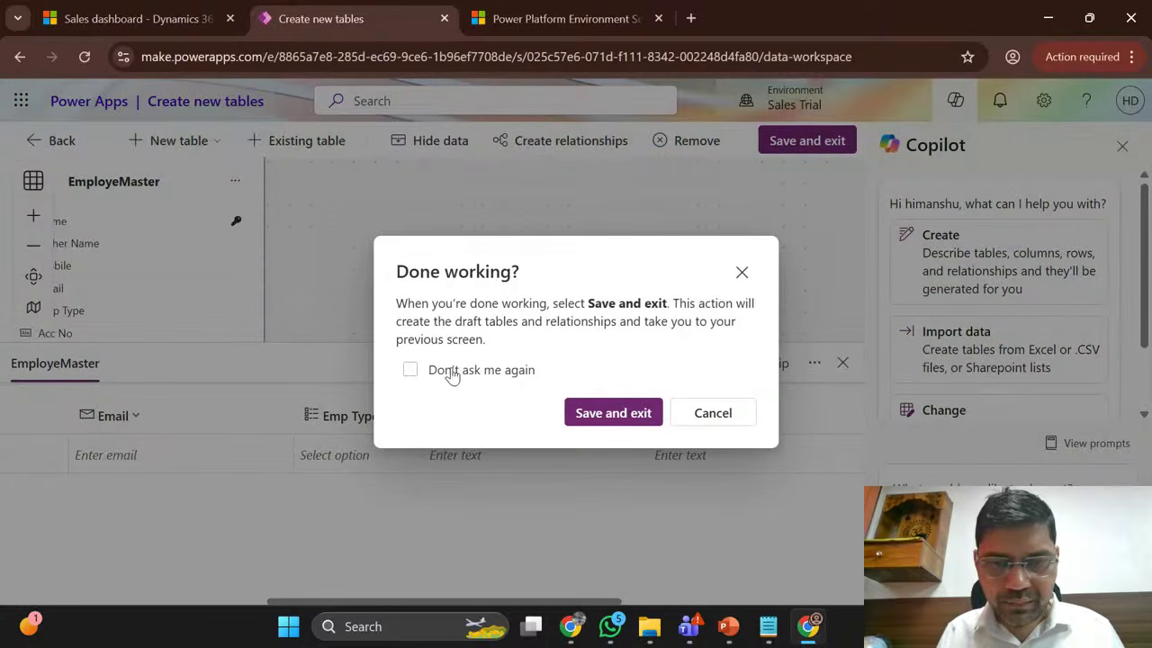
{"action": "left_click", "coordinate": [452, 376]}
{"action": "left_click", "coordinate": [624, 416]}
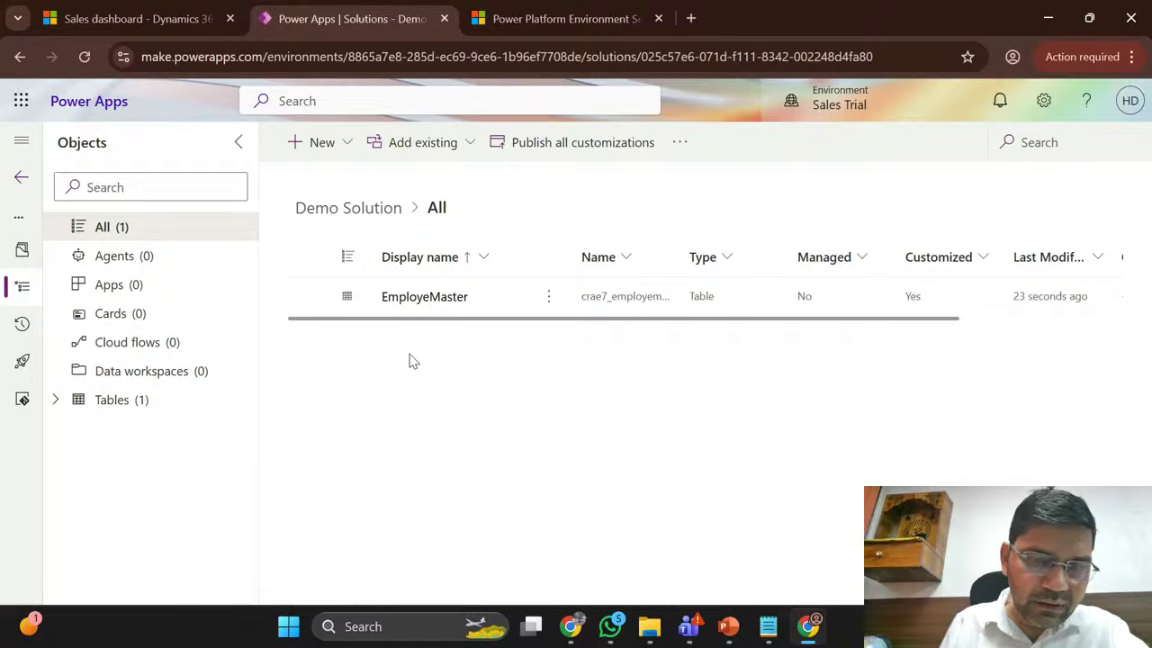
Step: Switch Demo Solution to the classic editor and open EmployeMaster's Views
{"action": "left_click", "coordinate": [56, 402]}
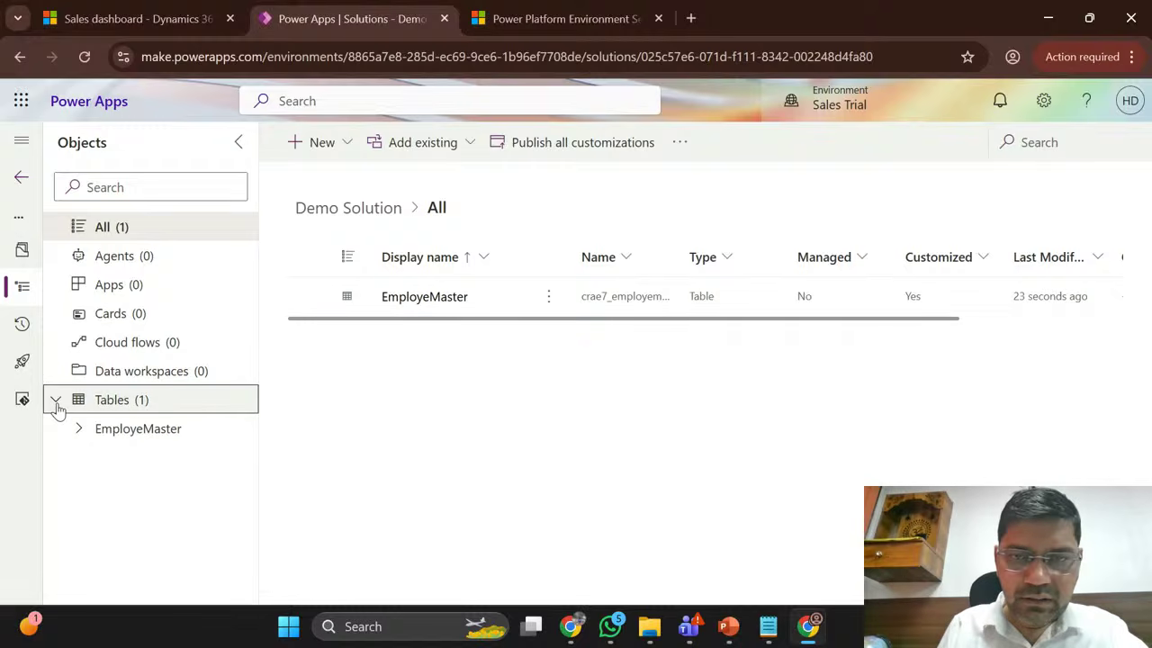
{"action": "left_click", "coordinate": [677, 143]}
{"action": "left_click", "coordinate": [746, 183]}
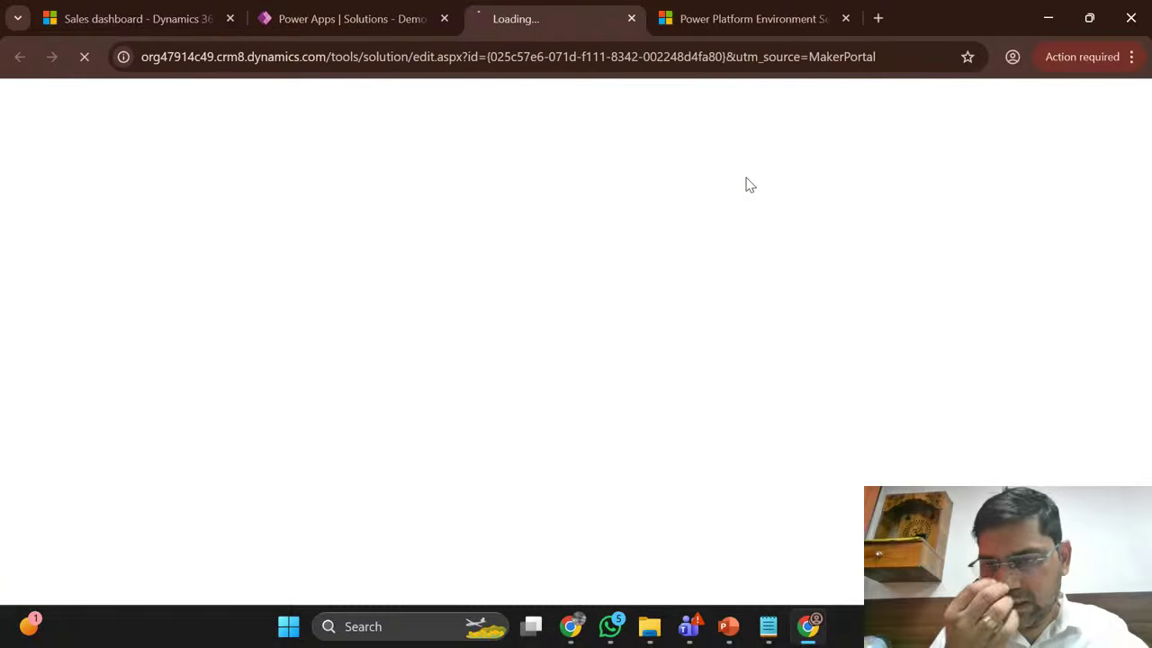
{"action": "left_click", "coordinate": [385, 10]}
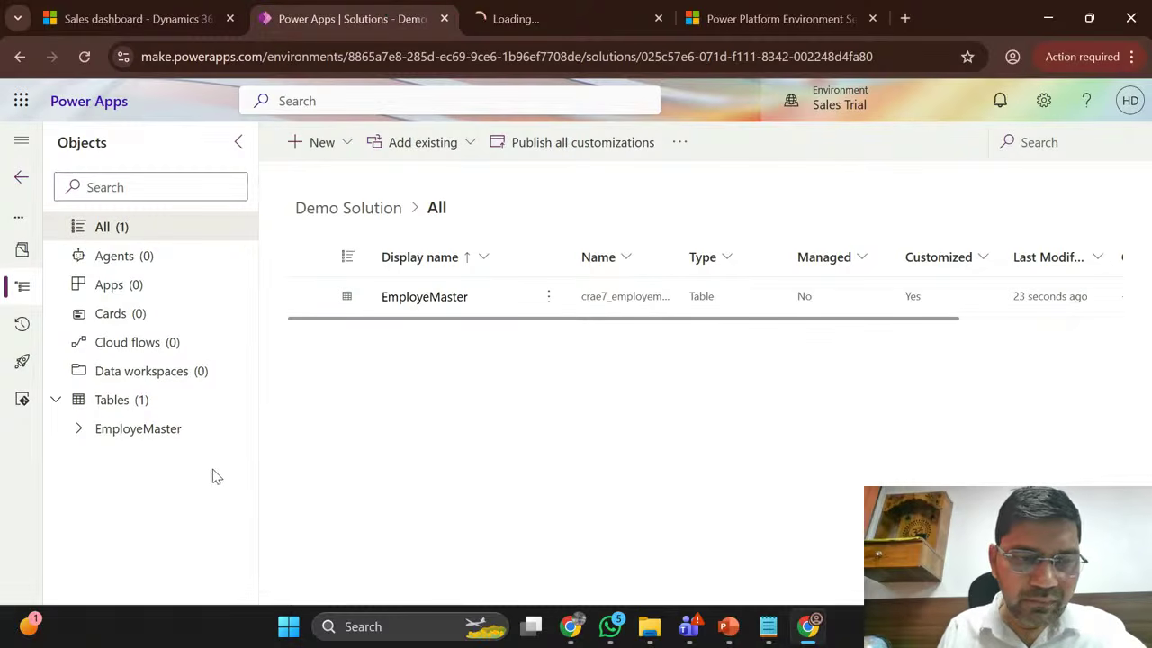
{"action": "left_click", "coordinate": [80, 437]}
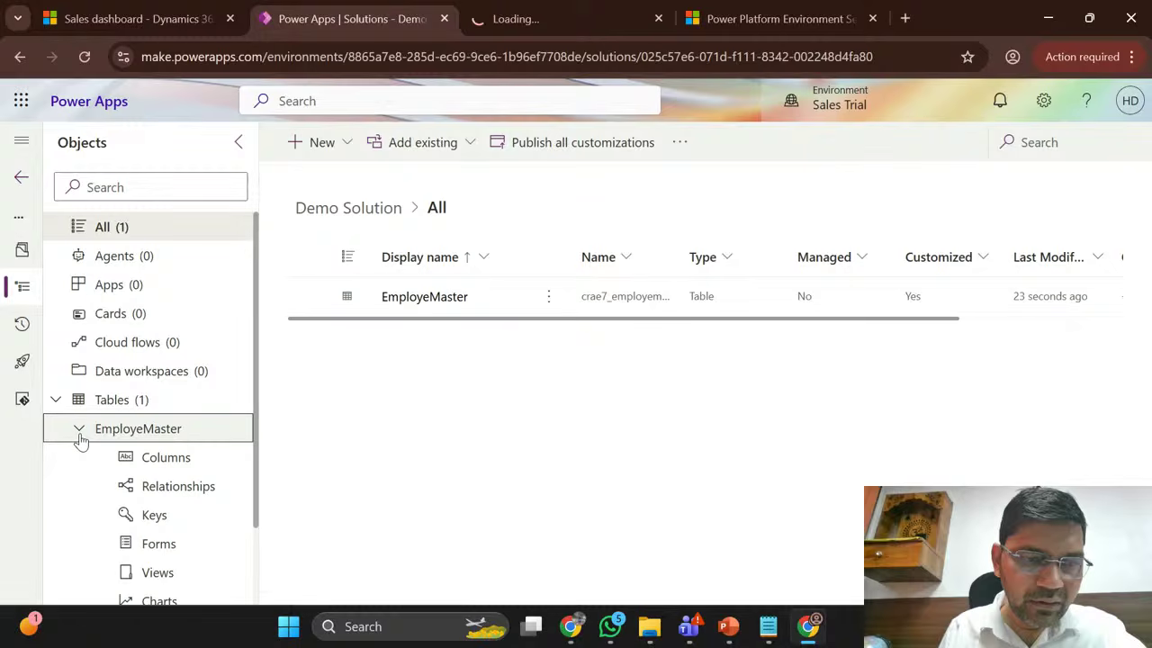
{"action": "left_click", "coordinate": [185, 551]}
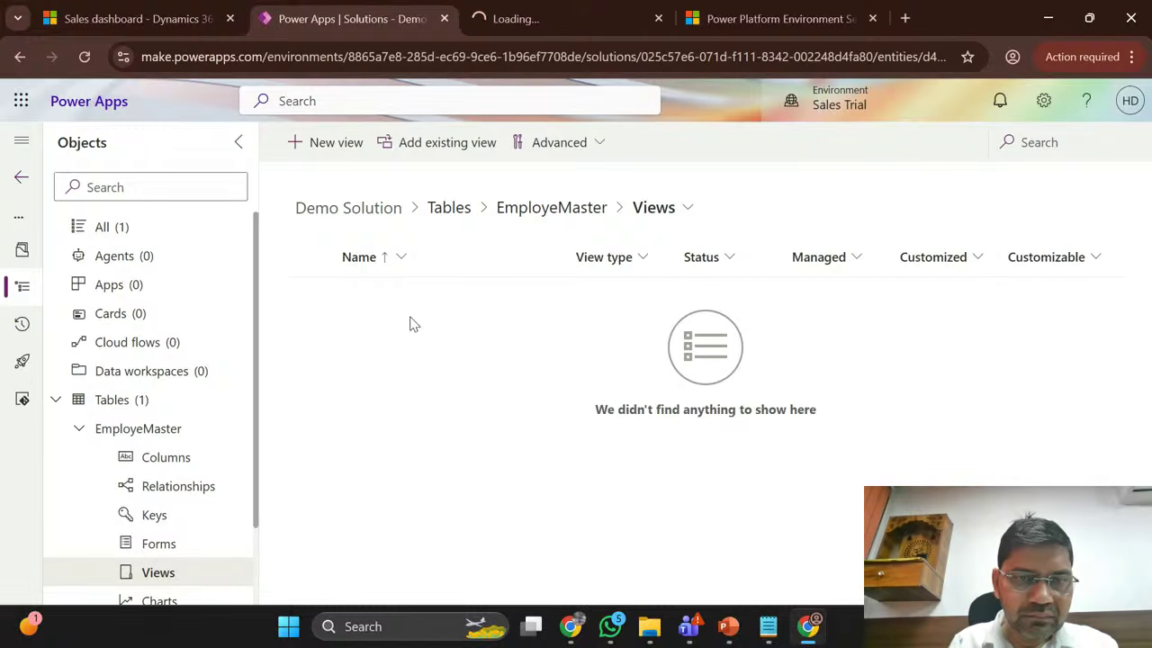
Step: Reload so EmployeMaster's six default views appear, then open Active EmployeMasters
{"action": "left_click", "coordinate": [462, 154]}
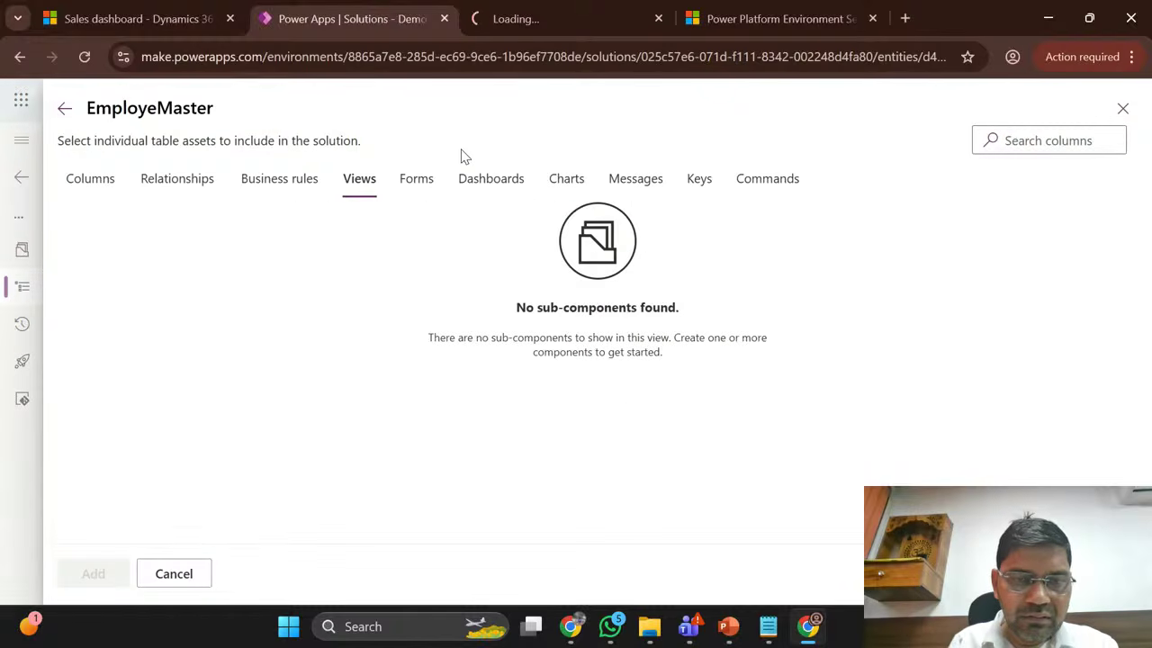
{"action": "left_click", "coordinate": [1122, 108]}
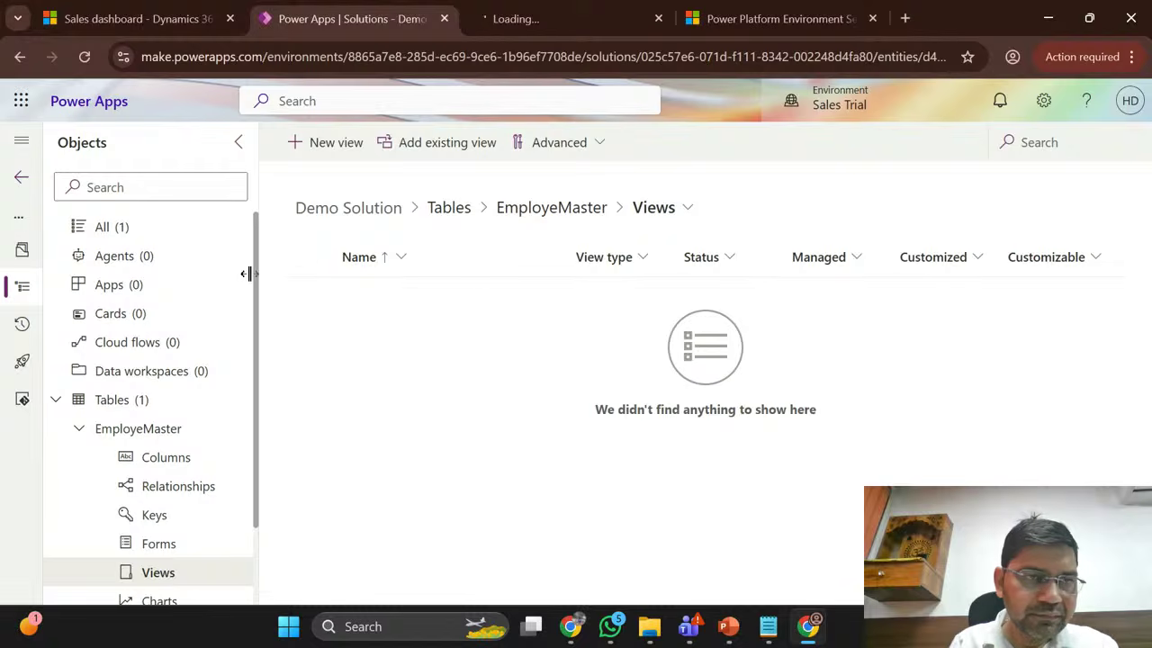
{"action": "left_click", "coordinate": [83, 56]}
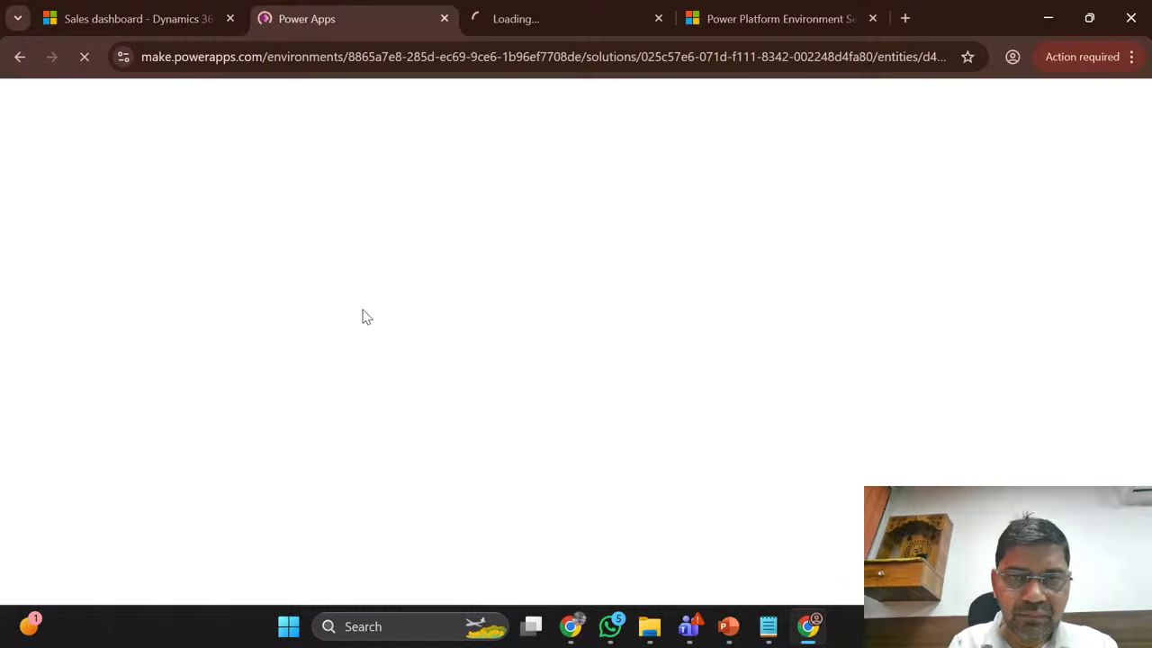
{"action": "left_click", "coordinate": [560, 9]}
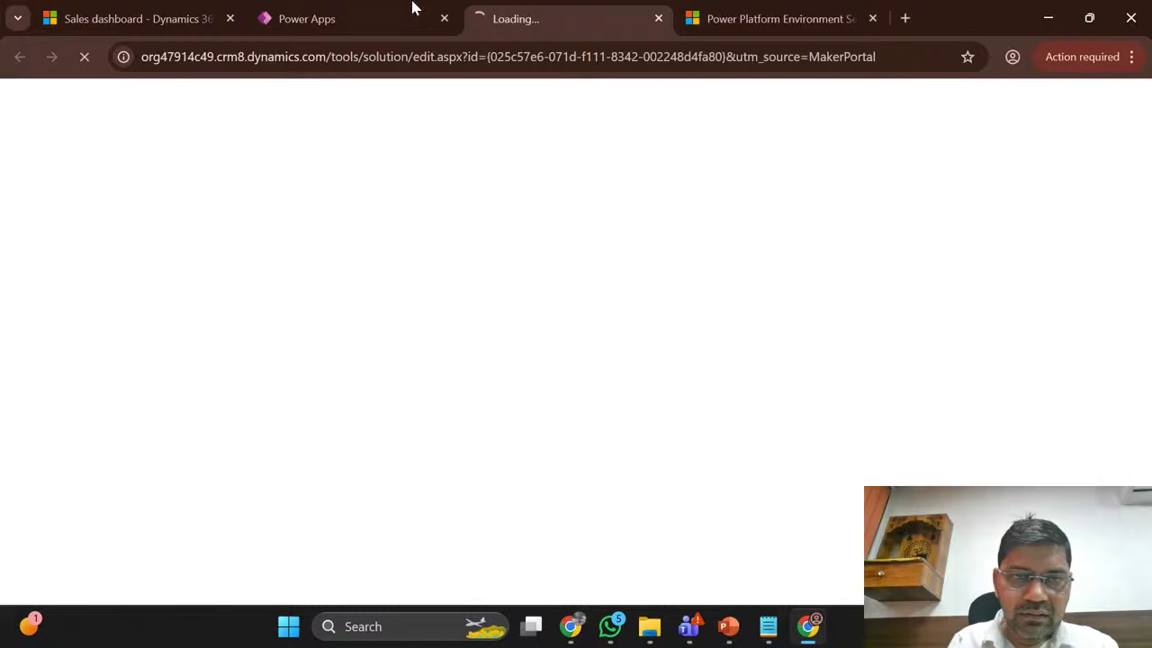
{"action": "left_click", "coordinate": [377, 9]}
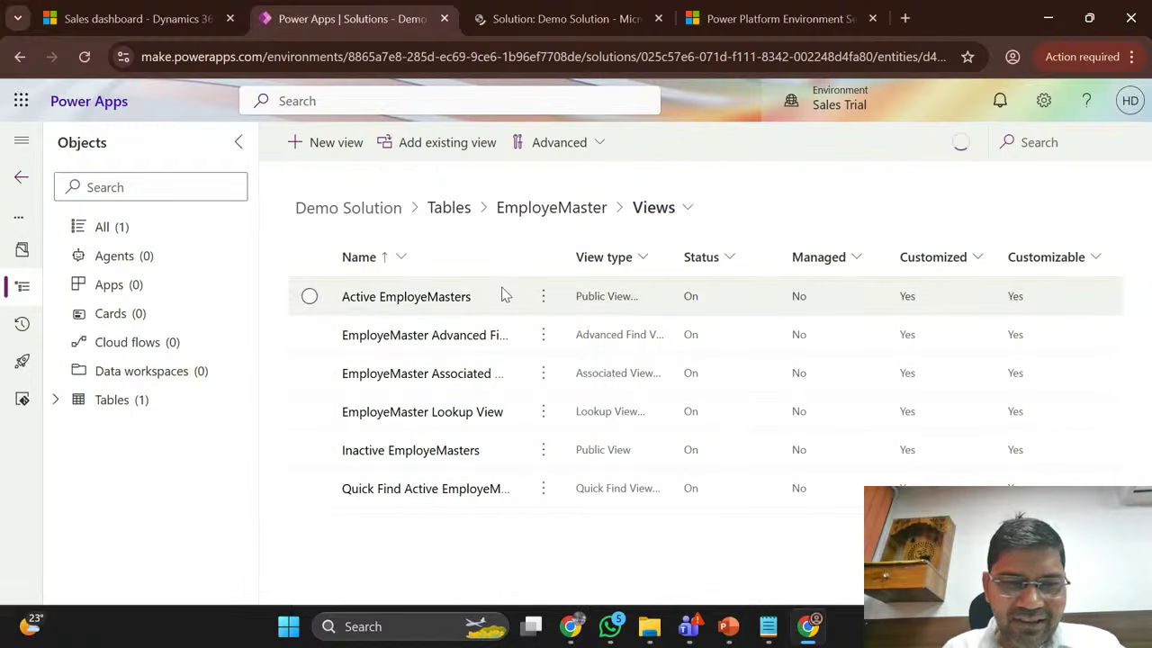
{"action": "left_click", "coordinate": [430, 303]}
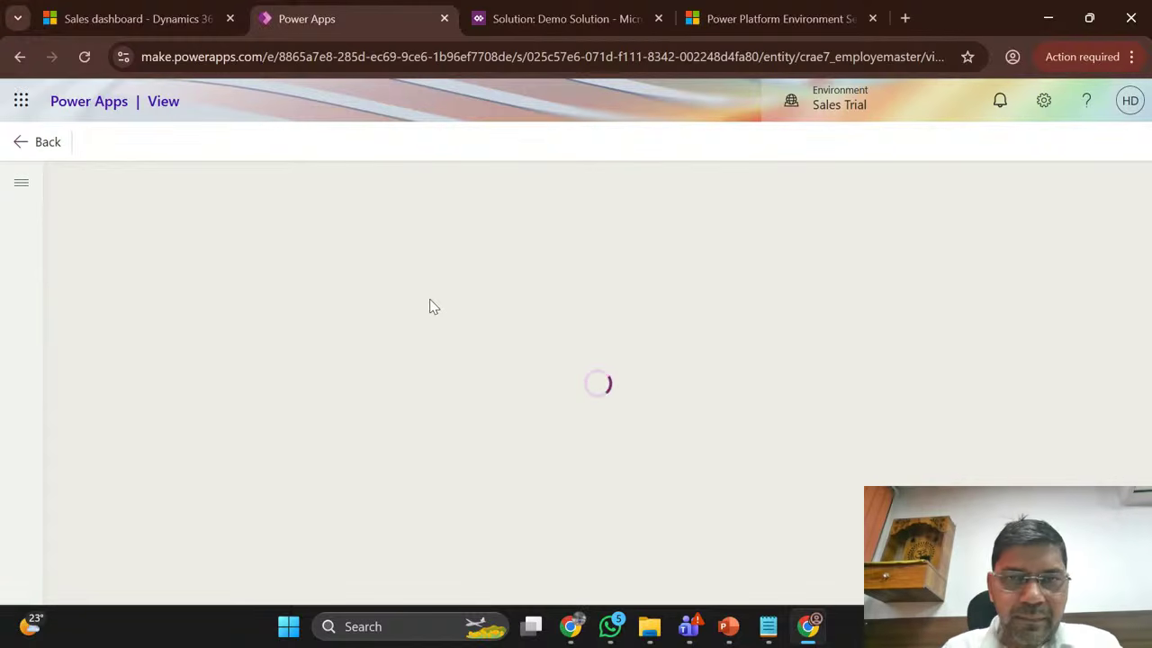
Step: In the classic solution editor, open the EmployeMaster entity's Forms list
{"action": "left_click", "coordinate": [509, 14]}
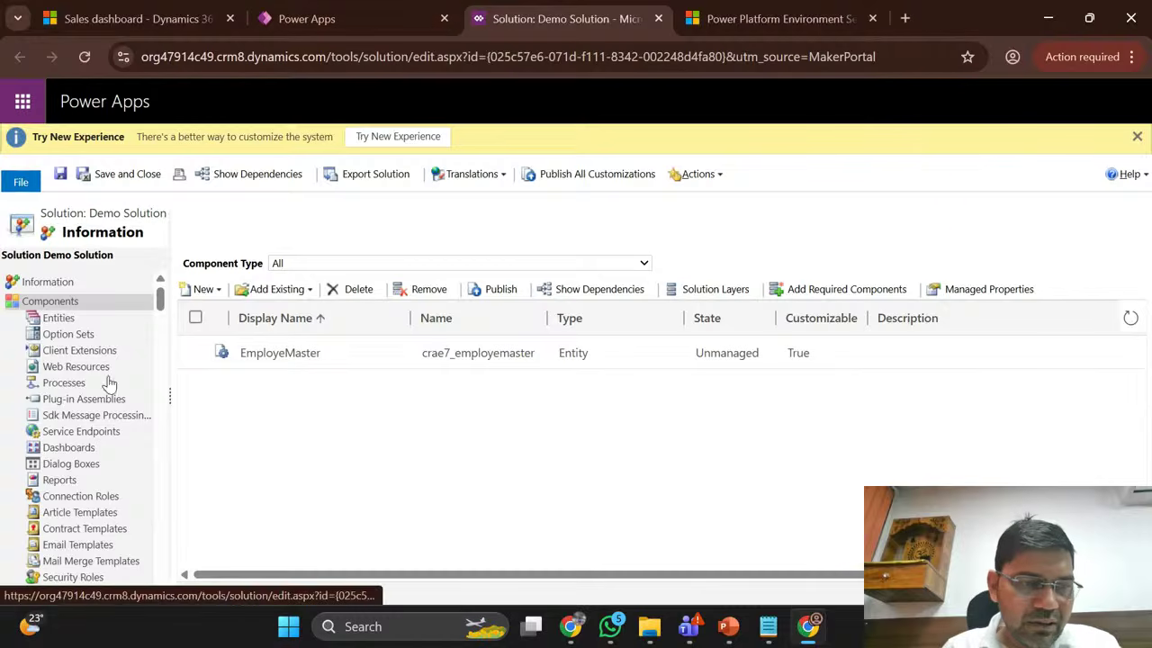
{"action": "left_click", "coordinate": [58, 318]}
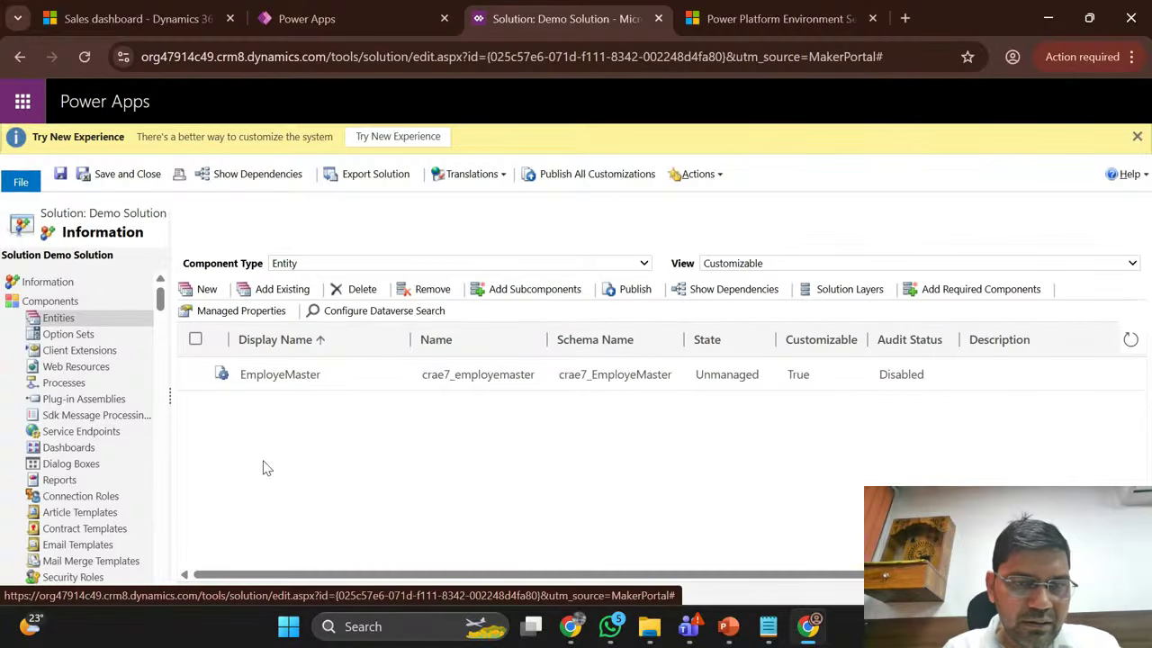
{"action": "left_click", "coordinate": [274, 387]}
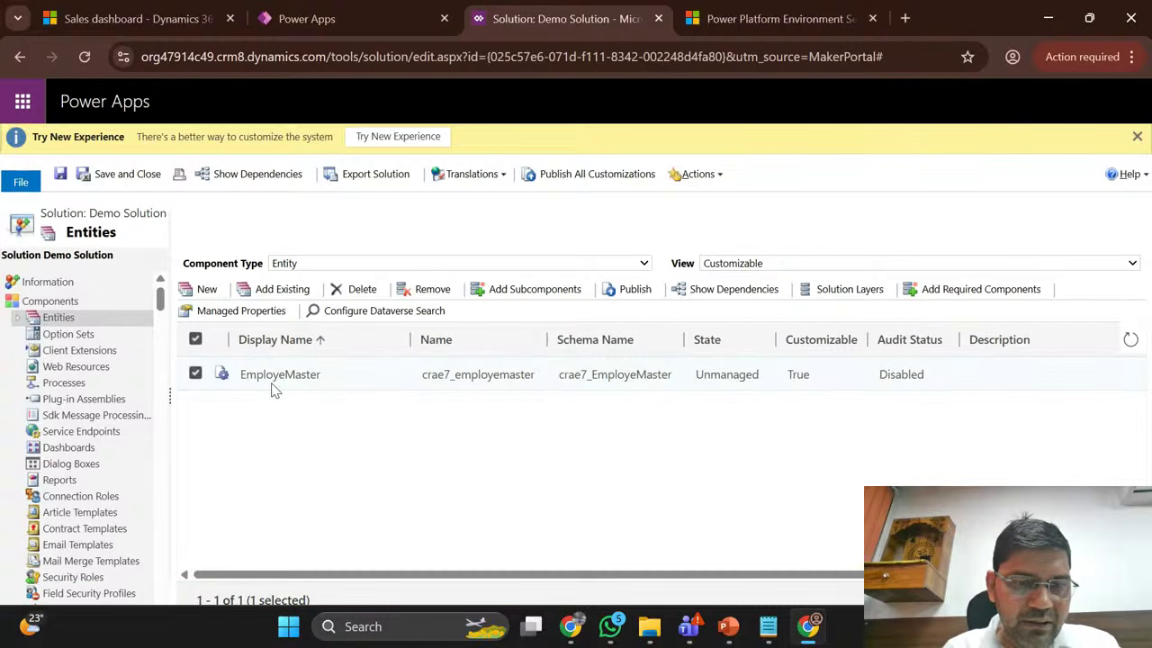
{"action": "double_click", "coordinate": [274, 388]}
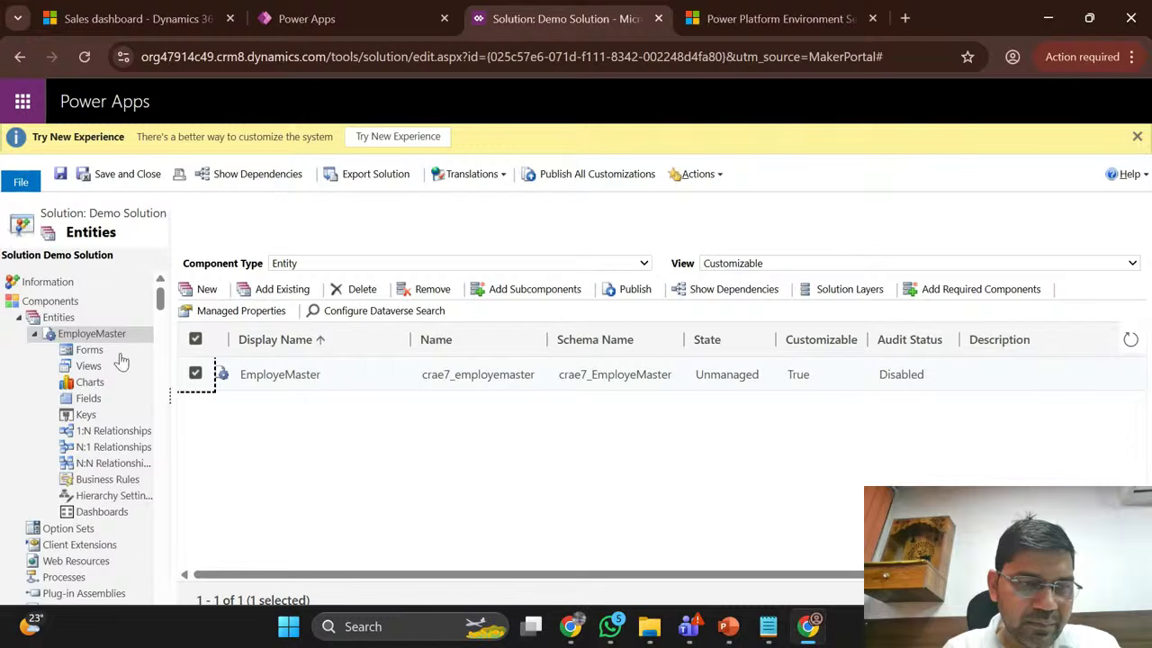
{"action": "left_click", "coordinate": [89, 350]}
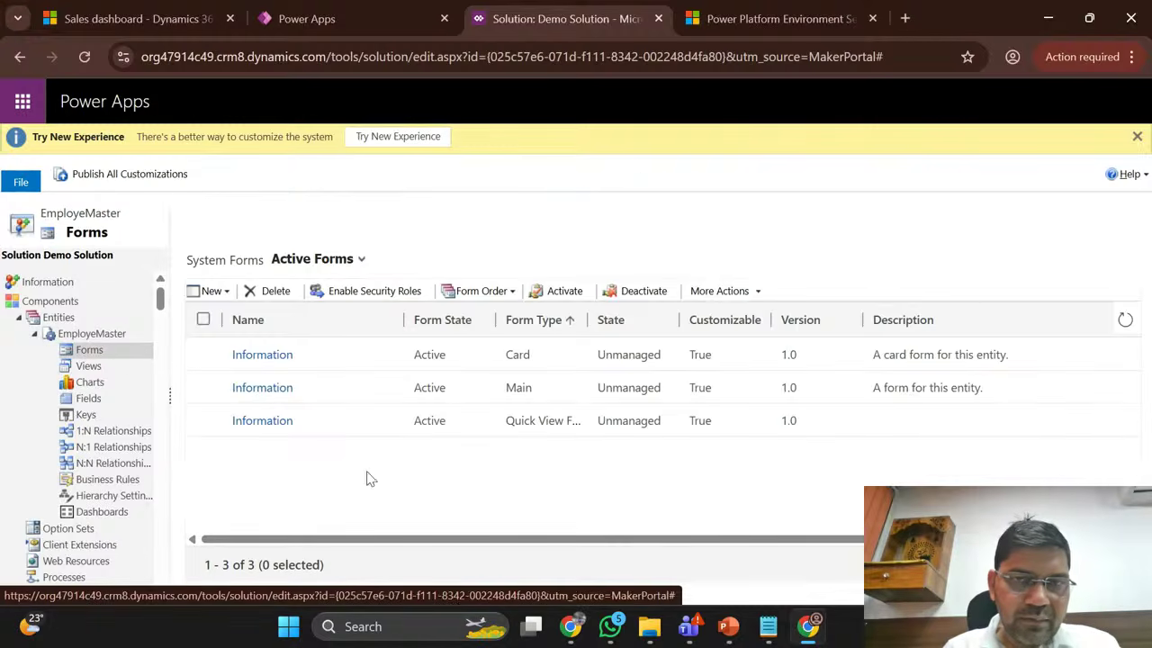
Step: Open the Main-type Information form in the classic form editor window
{"action": "left_click", "coordinate": [383, 9]}
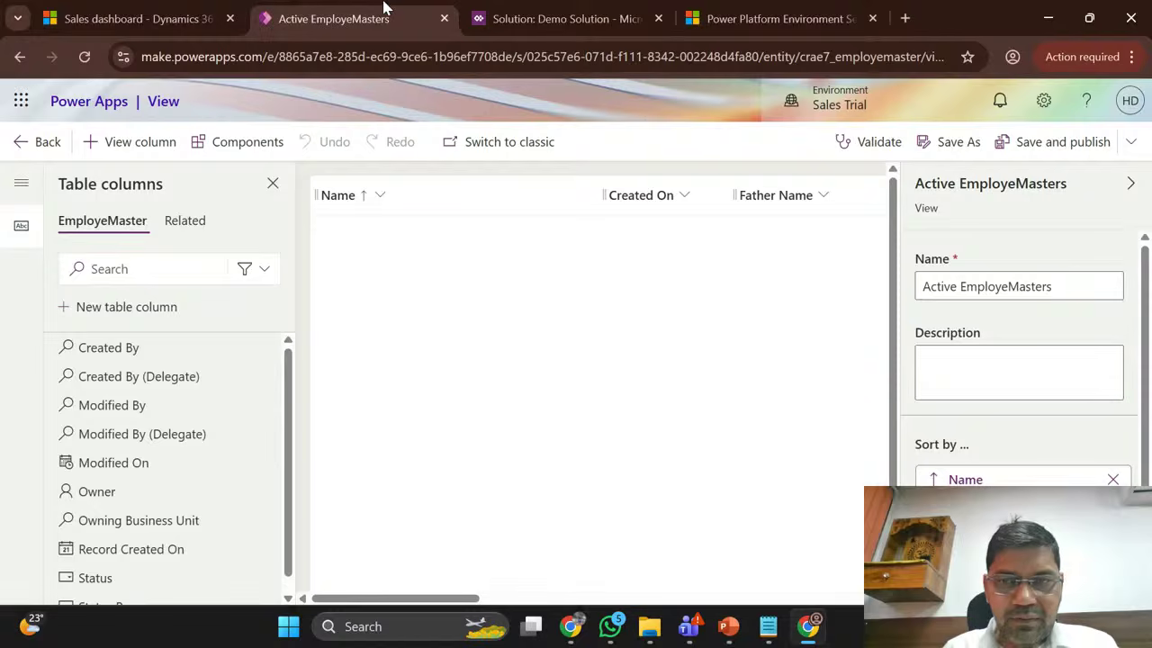
{"action": "left_click", "coordinate": [565, 9]}
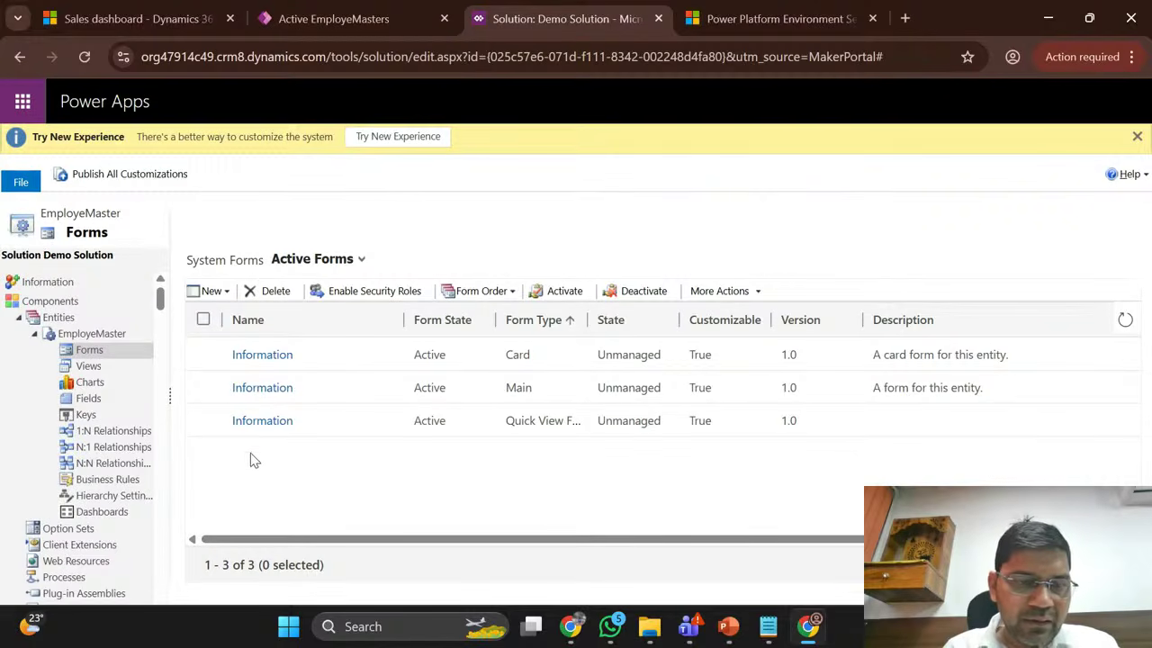
{"action": "left_click", "coordinate": [269, 391]}
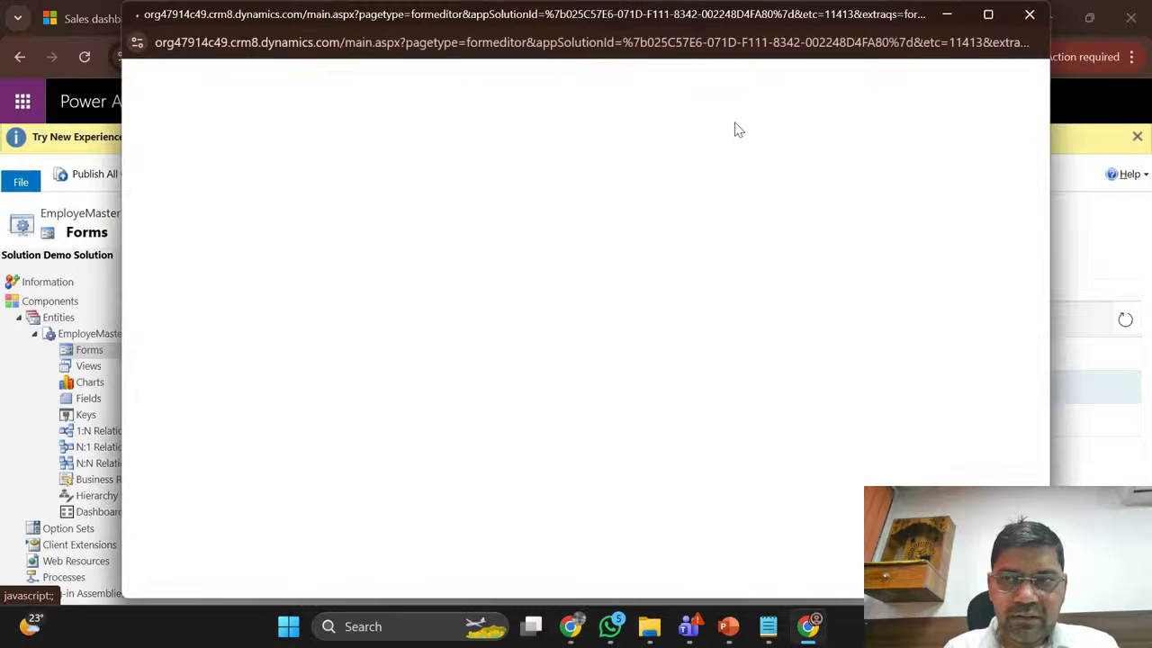
{"action": "left_click", "coordinate": [987, 15]}
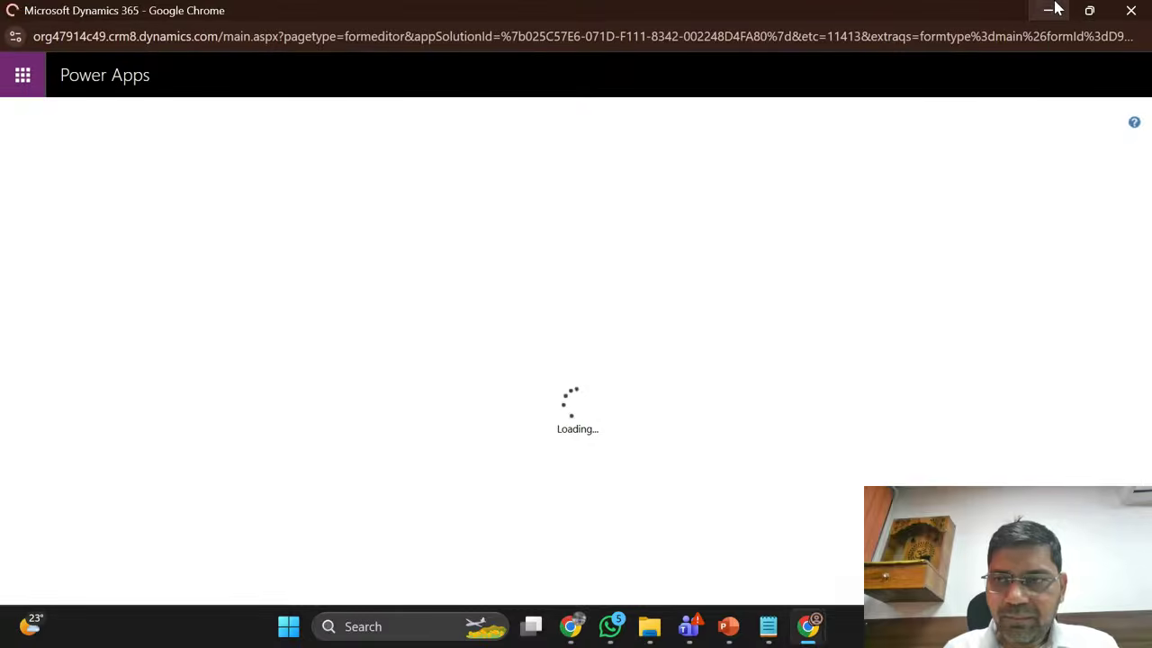
{"action": "left_click", "coordinate": [1052, 10]}
Step: Leave the Active EmployeMasters view editor and return to the Demo Solution forms list
{"action": "left_click", "coordinate": [333, 18]}
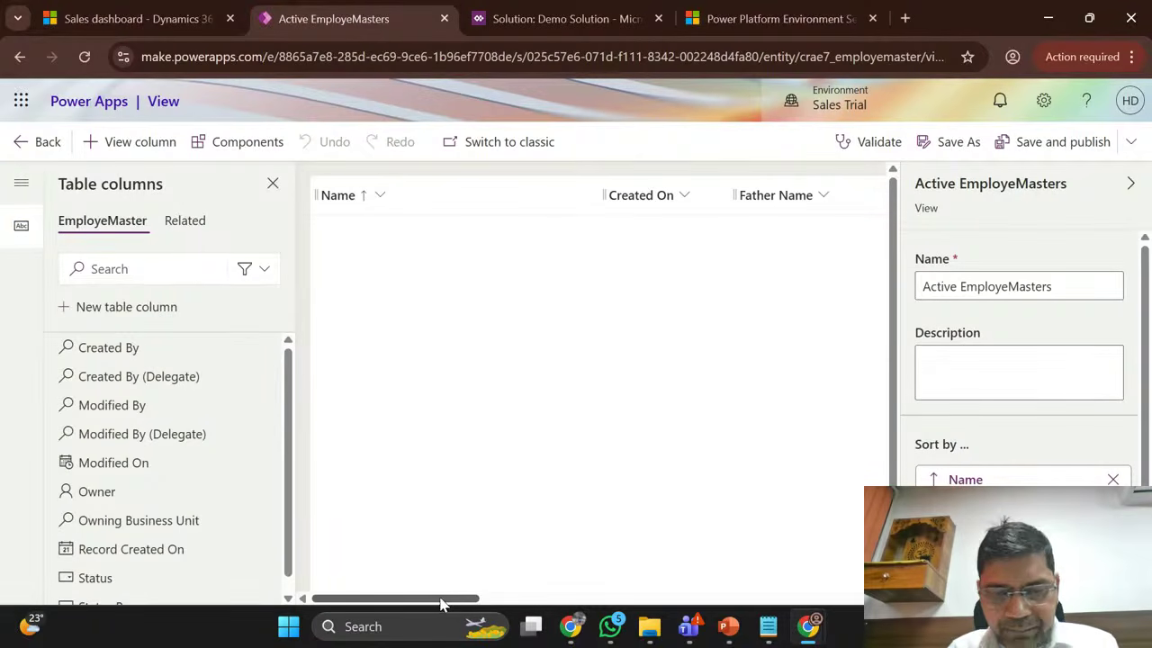
{"action": "left_click_drag", "start_coordinate": [442, 600], "coordinate": [452, 560]}
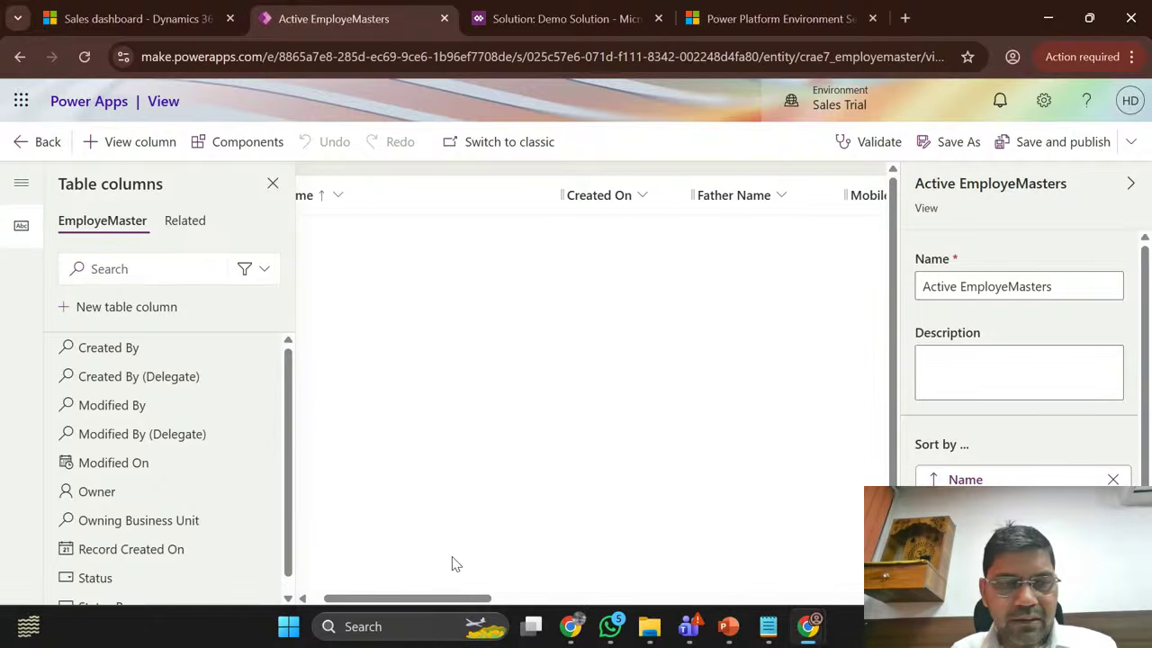
{"action": "left_click", "coordinate": [21, 141]}
{"action": "left_click", "coordinate": [630, 13]}
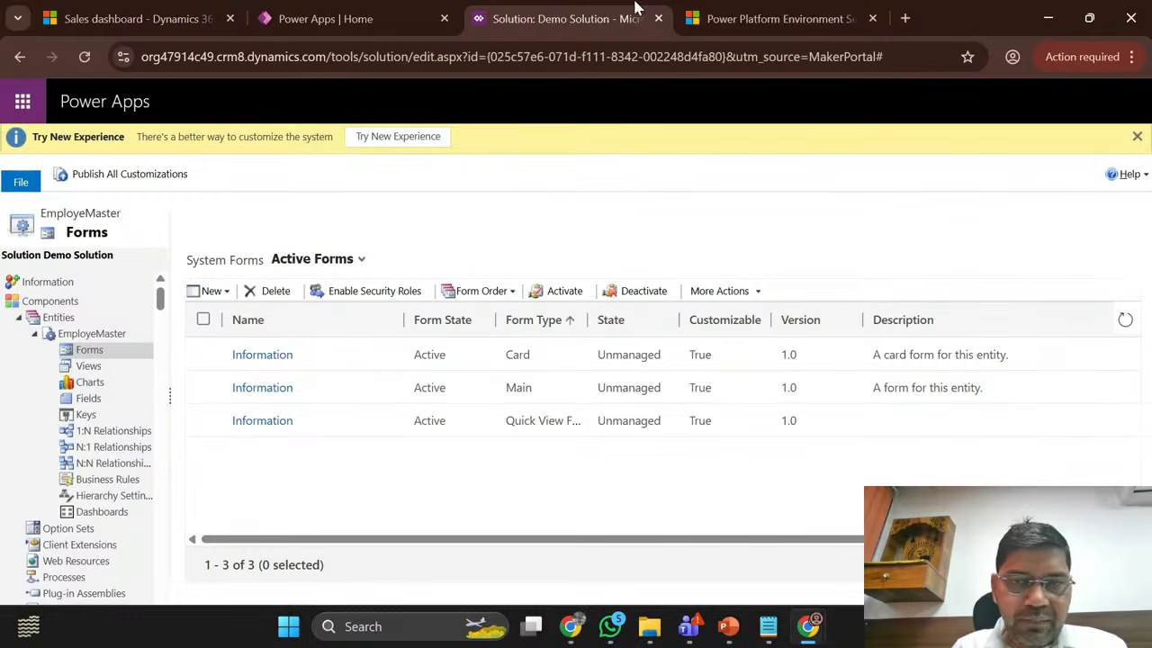
{"action": "left_click", "coordinate": [798, 13]}
{"action": "left_click", "coordinate": [538, 8]}
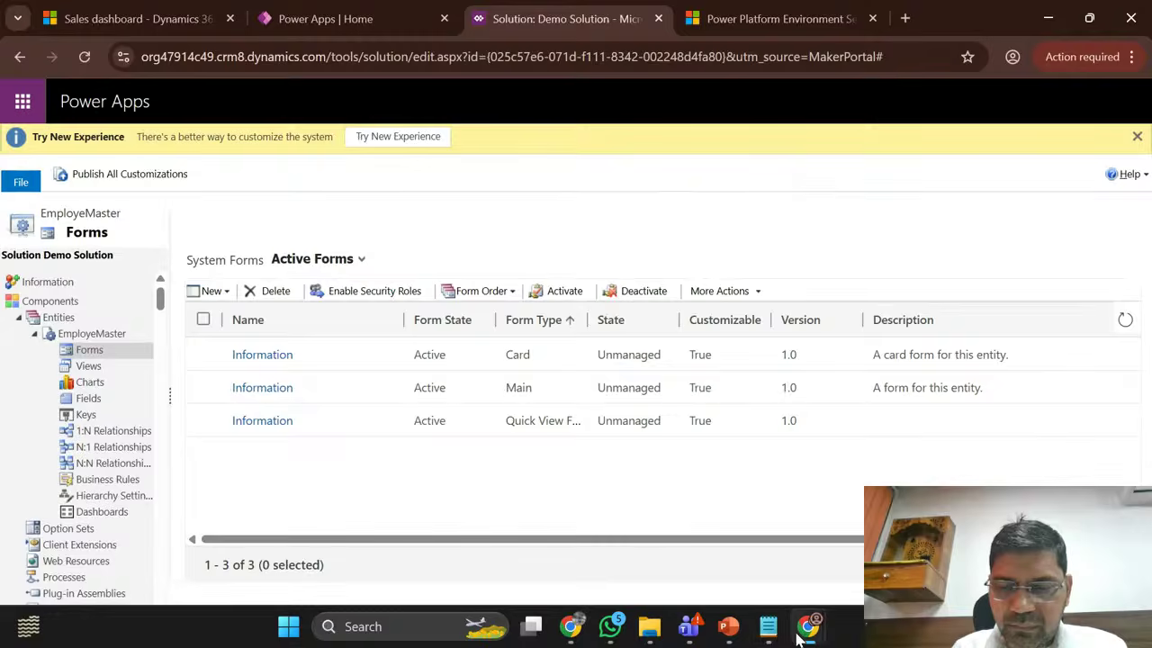
{"action": "mouse_move", "coordinate": [820, 614]}
{"action": "left_click", "coordinate": [900, 474]}
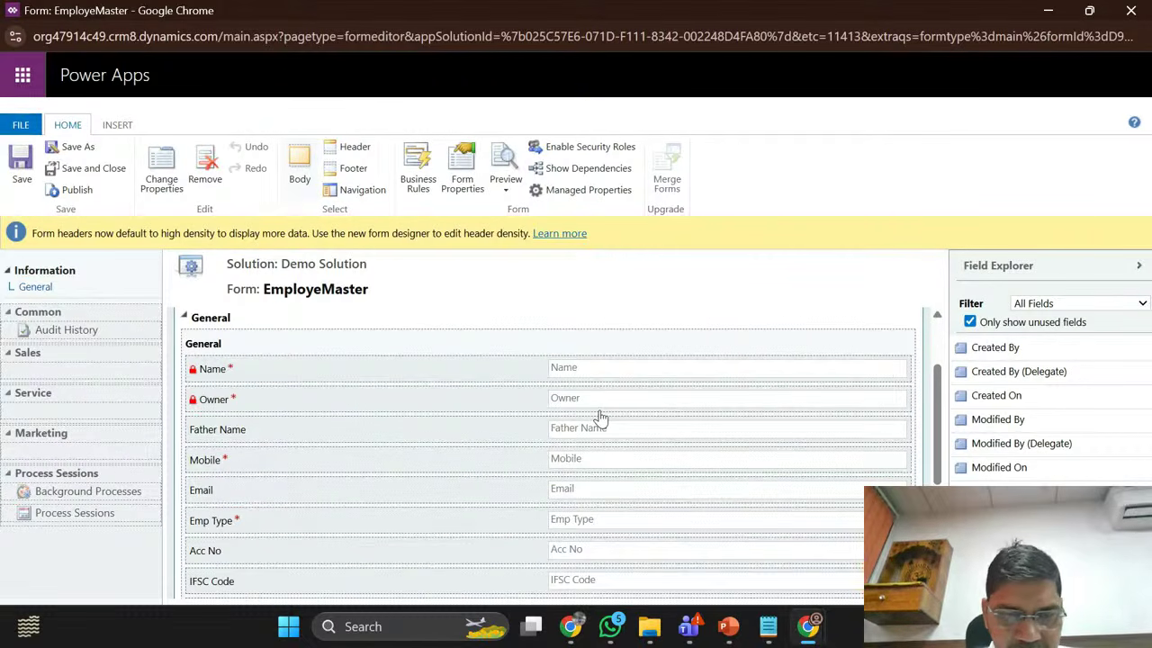
{"action": "scroll", "coordinate": [601, 419], "scroll_direction": "down", "scroll_amount": 2}
{"action": "scroll", "coordinate": [601, 418], "scroll_direction": "up", "scroll_amount": 3}
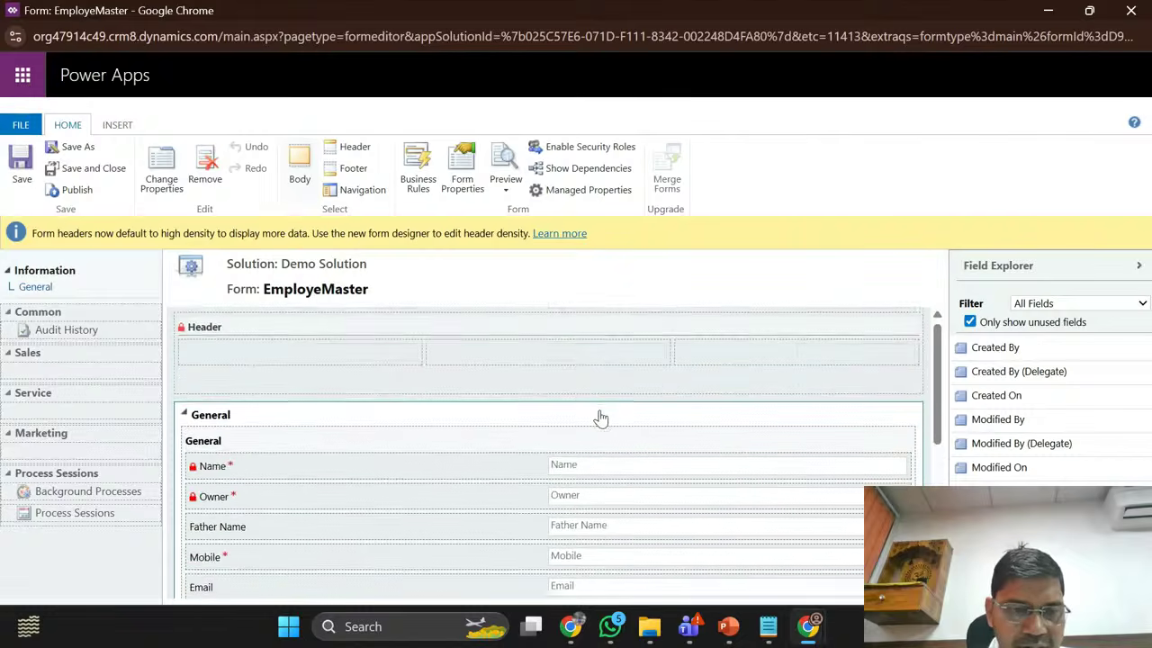
{"action": "scroll", "coordinate": [601, 418], "scroll_direction": "down", "scroll_amount": 3}
{"action": "scroll", "coordinate": [601, 416], "scroll_direction": "up", "scroll_amount": 1}
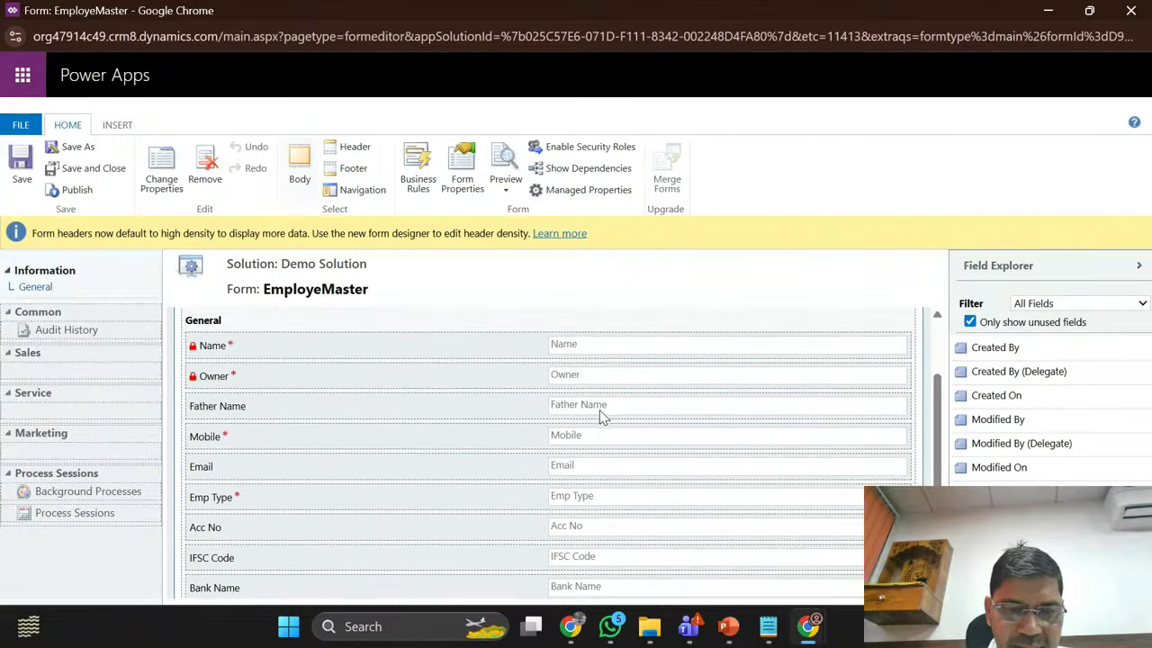
{"action": "scroll", "coordinate": [601, 416], "scroll_direction": "down", "scroll_amount": 2}
{"action": "scroll", "coordinate": [599, 416], "scroll_direction": "up", "scroll_amount": 2}
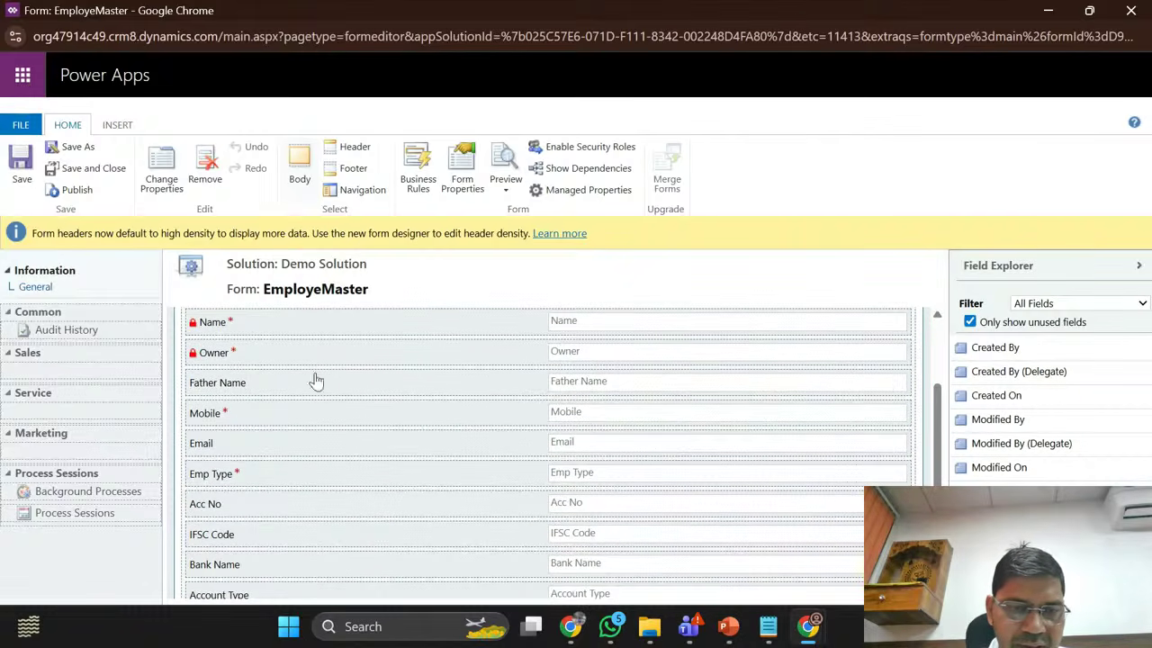
{"action": "scroll", "coordinate": [261, 328], "scroll_direction": "up", "scroll_amount": 2}
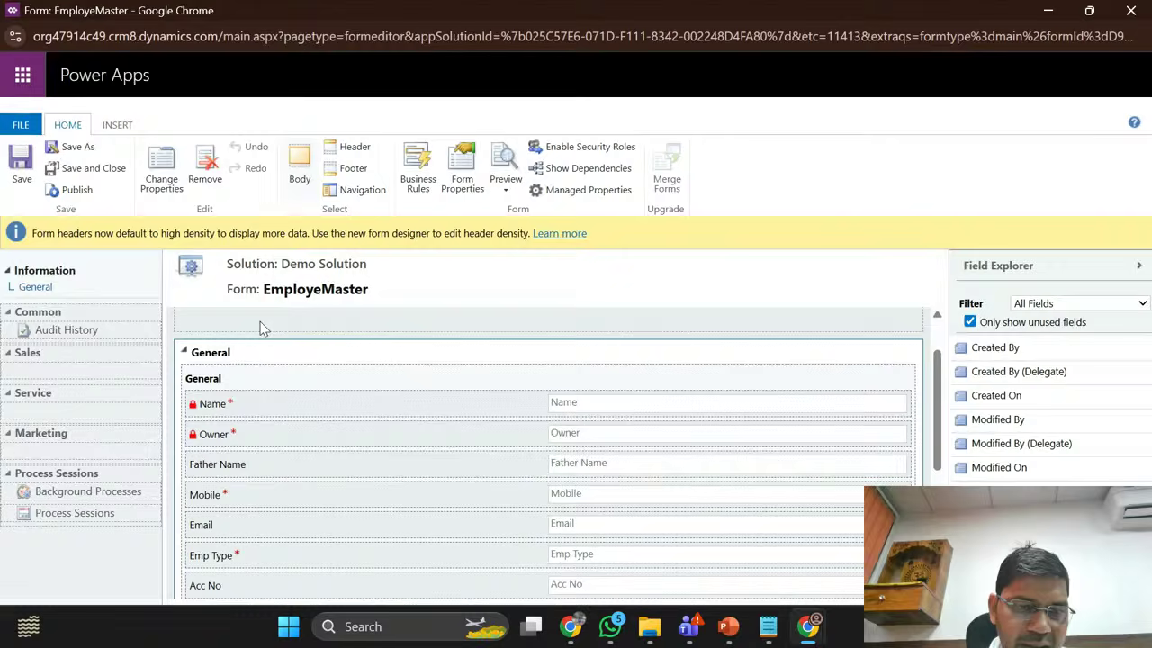
{"action": "left_click", "coordinate": [207, 355]}
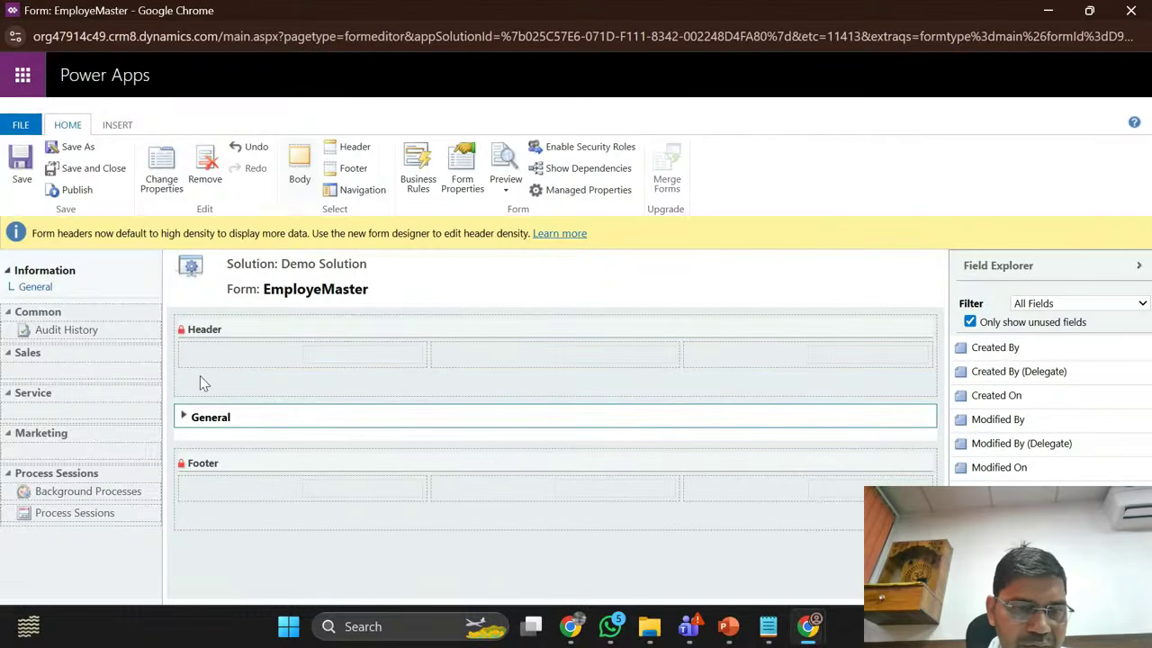
{"action": "left_click", "coordinate": [186, 416]}
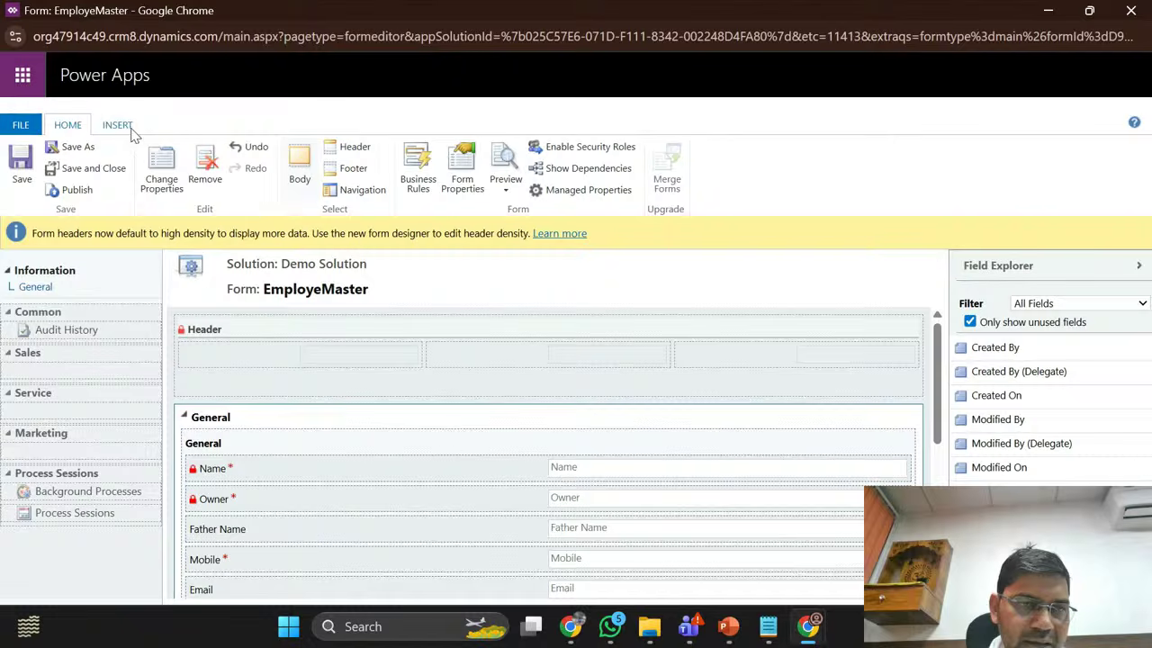
{"action": "scroll", "coordinate": [527, 480], "scroll_direction": "down", "scroll_amount": 3}
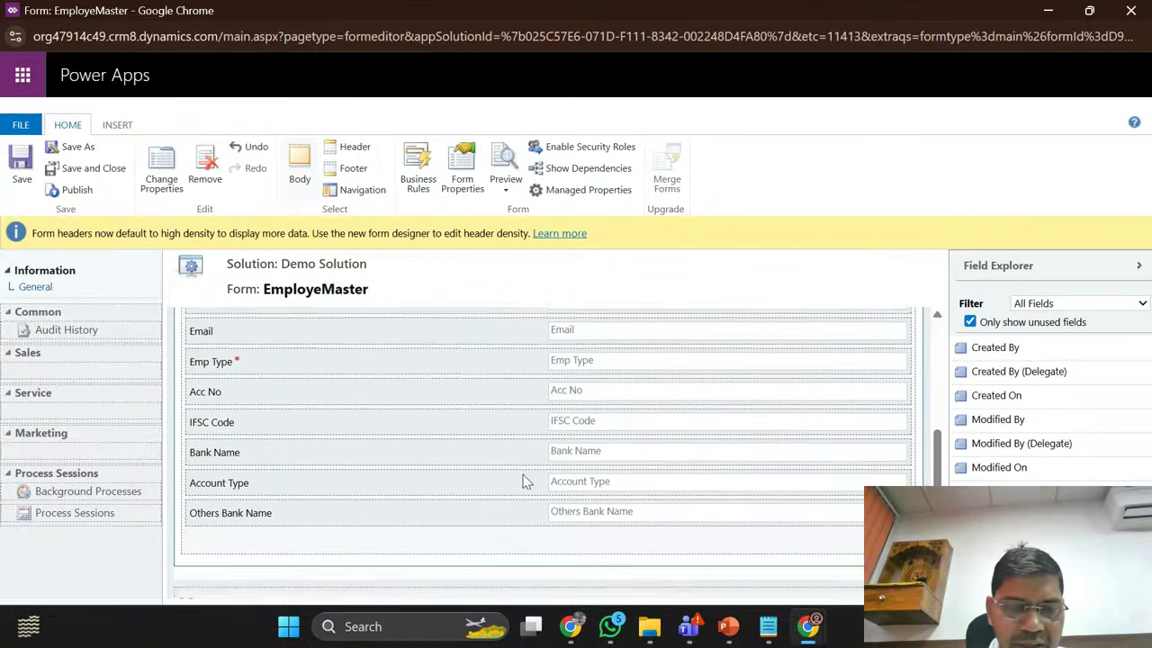
{"action": "scroll", "coordinate": [527, 482], "scroll_direction": "up", "scroll_amount": 1}
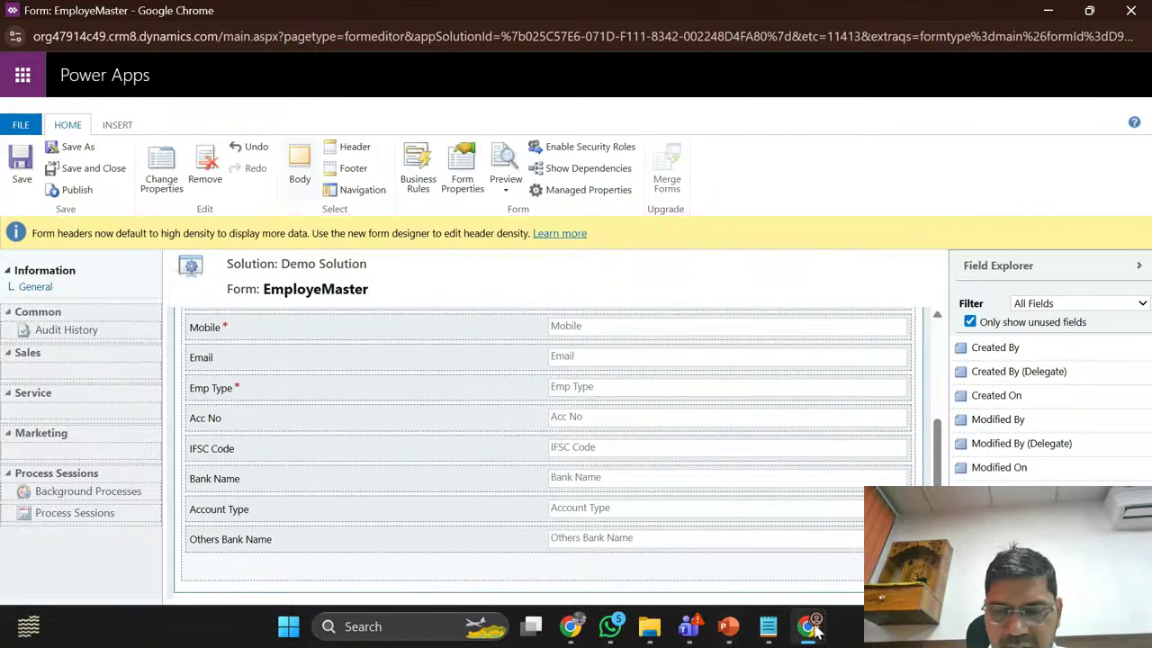
{"action": "mouse_move", "coordinate": [814, 630]}
{"action": "left_click", "coordinate": [710, 544]}
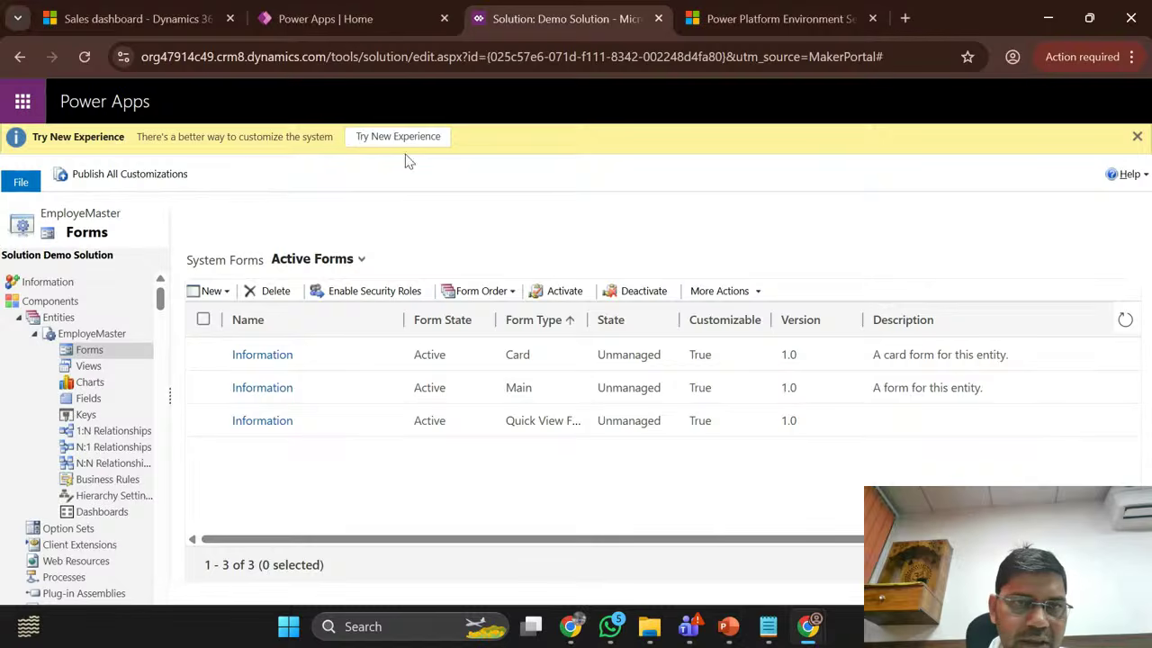
Step: From the Sales dashboard's Apps list, open the Sales trial app in App Designer
{"action": "left_click", "coordinate": [346, 29]}
{"action": "left_click", "coordinate": [144, 16]}
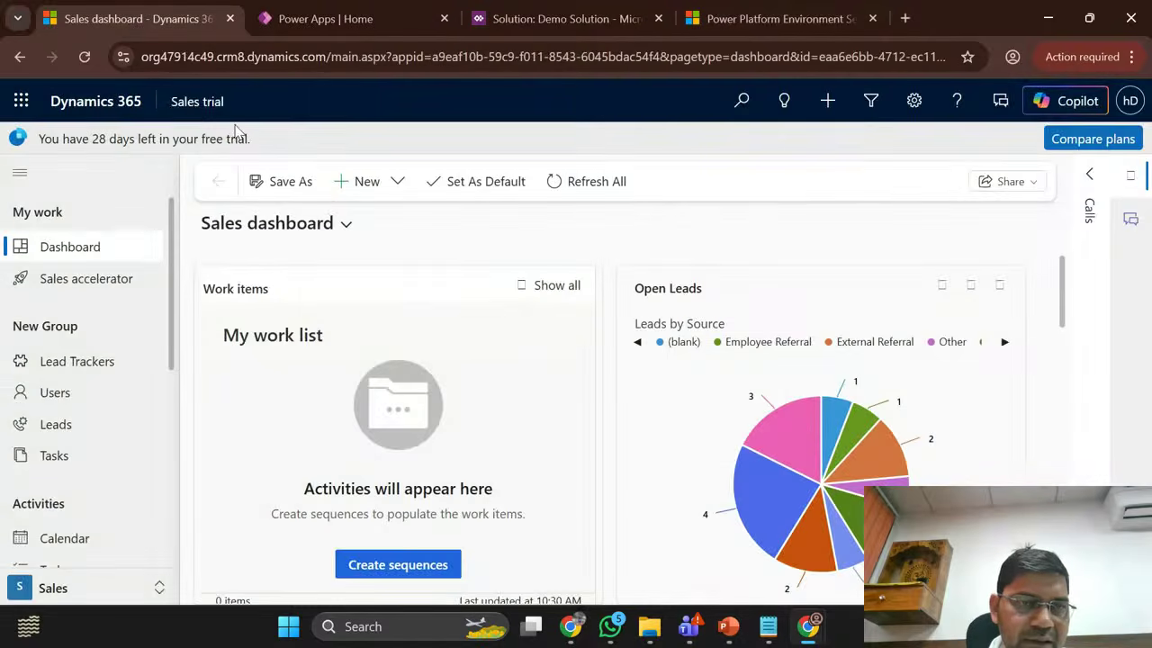
{"action": "left_click", "coordinate": [194, 103]}
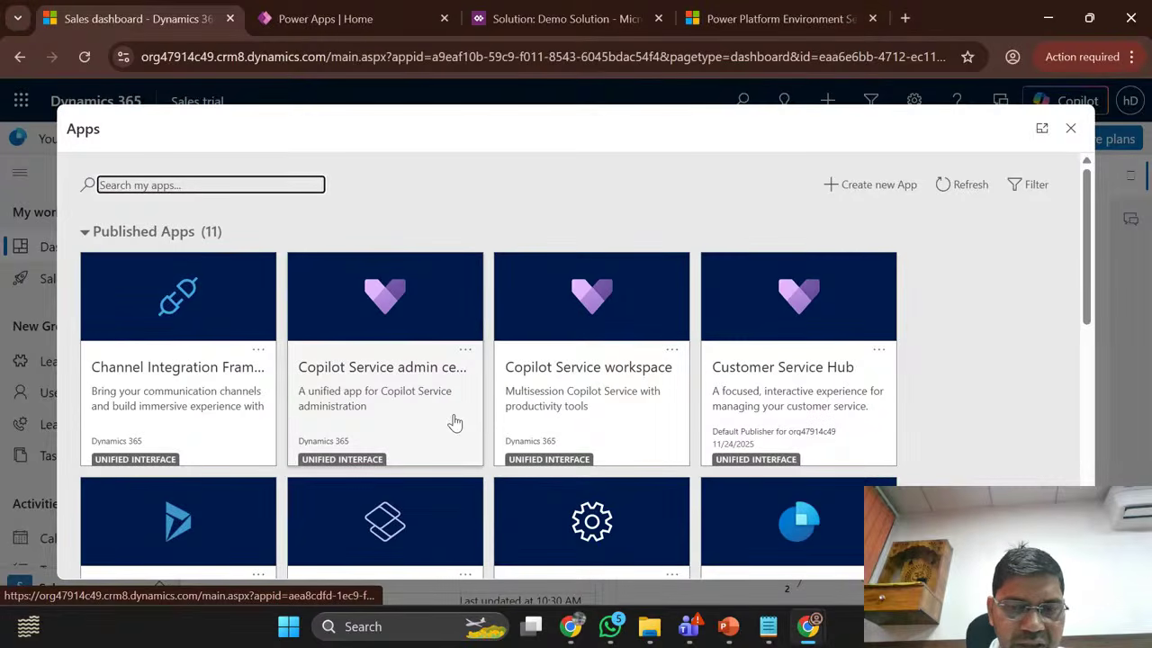
{"action": "scroll", "coordinate": [455, 419], "scroll_direction": "down", "scroll_amount": 3}
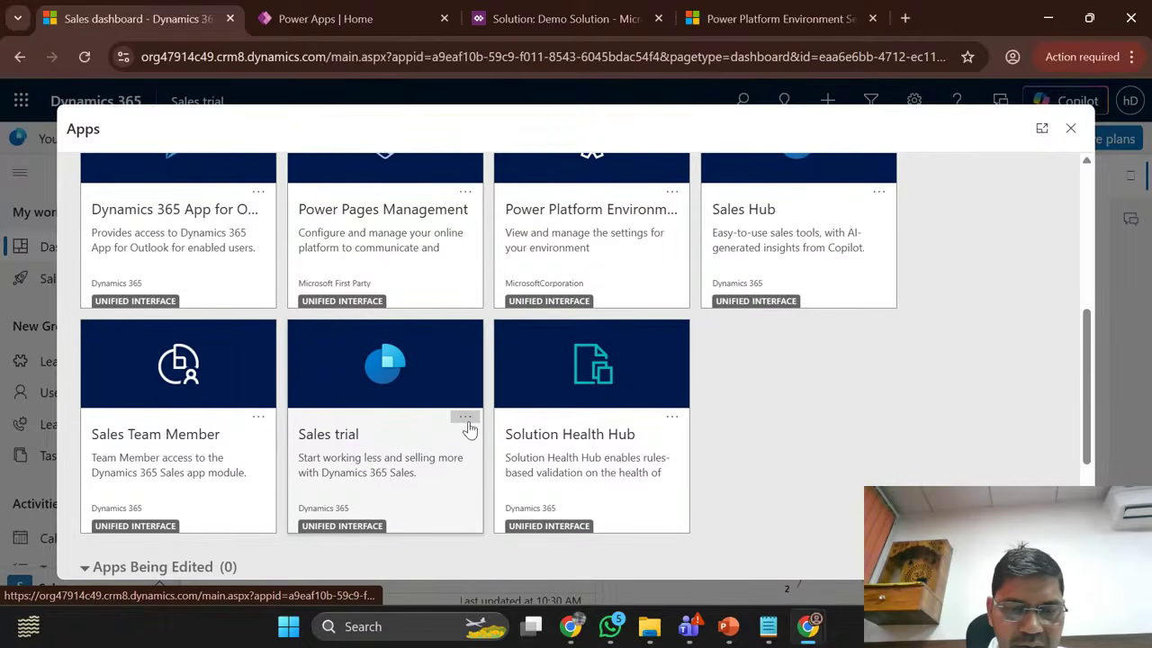
{"action": "left_click", "coordinate": [464, 421]}
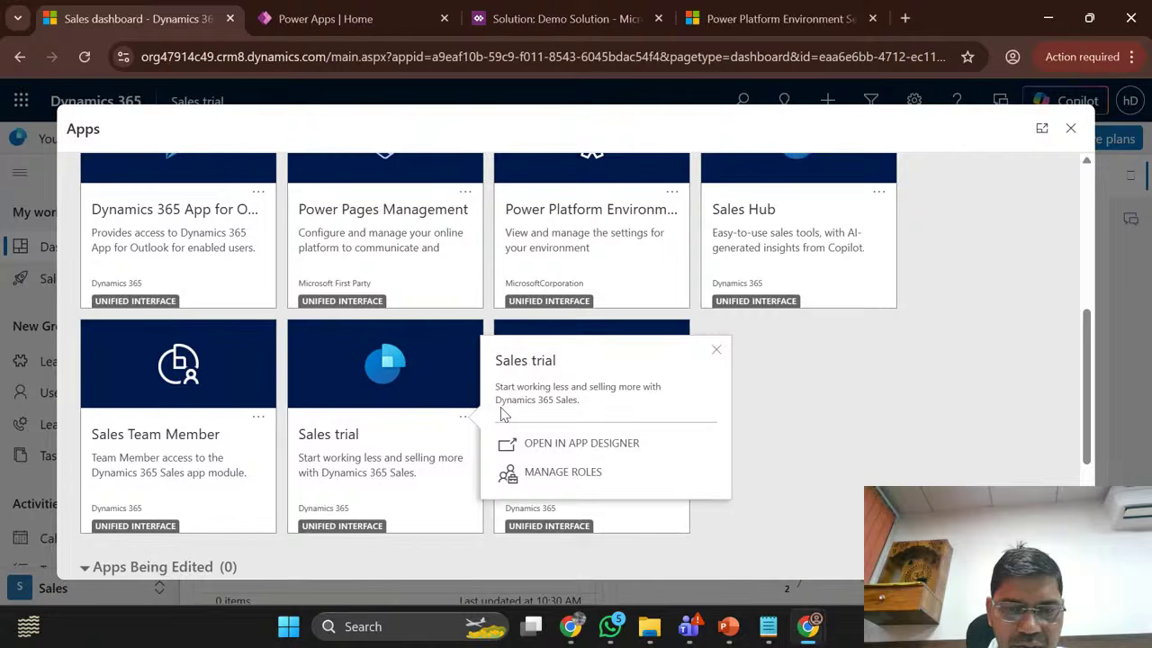
{"action": "left_click", "coordinate": [569, 454]}
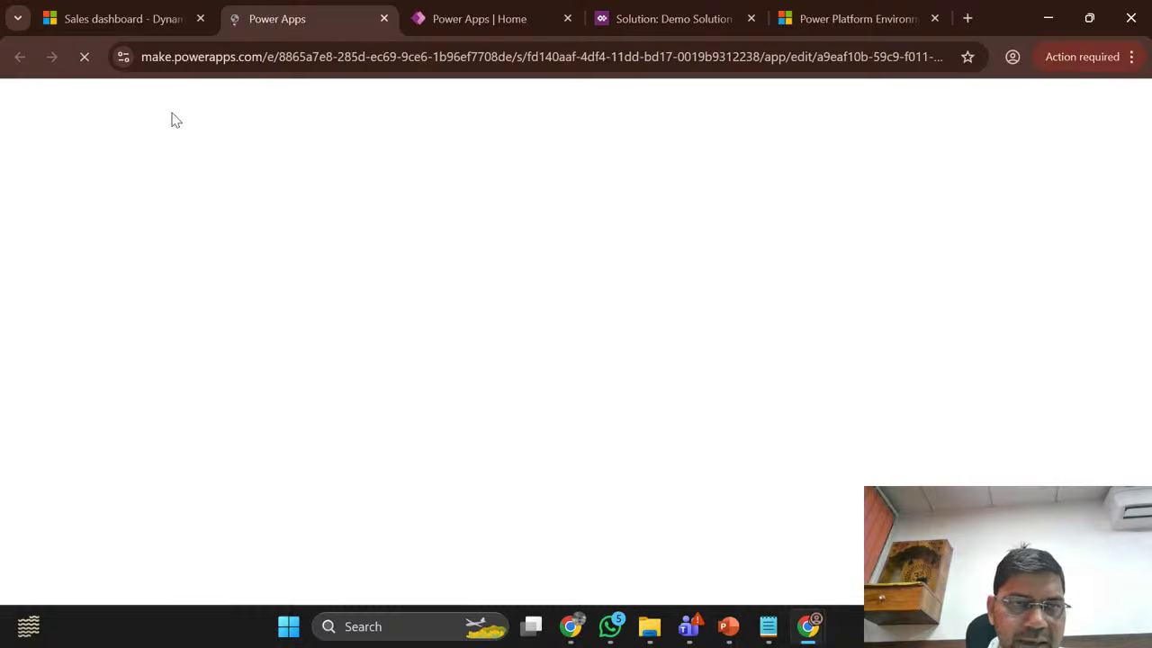
Step: Switch the Sales trial app to the classic designer, giving a feedback reason
{"action": "left_click", "coordinate": [145, 13]}
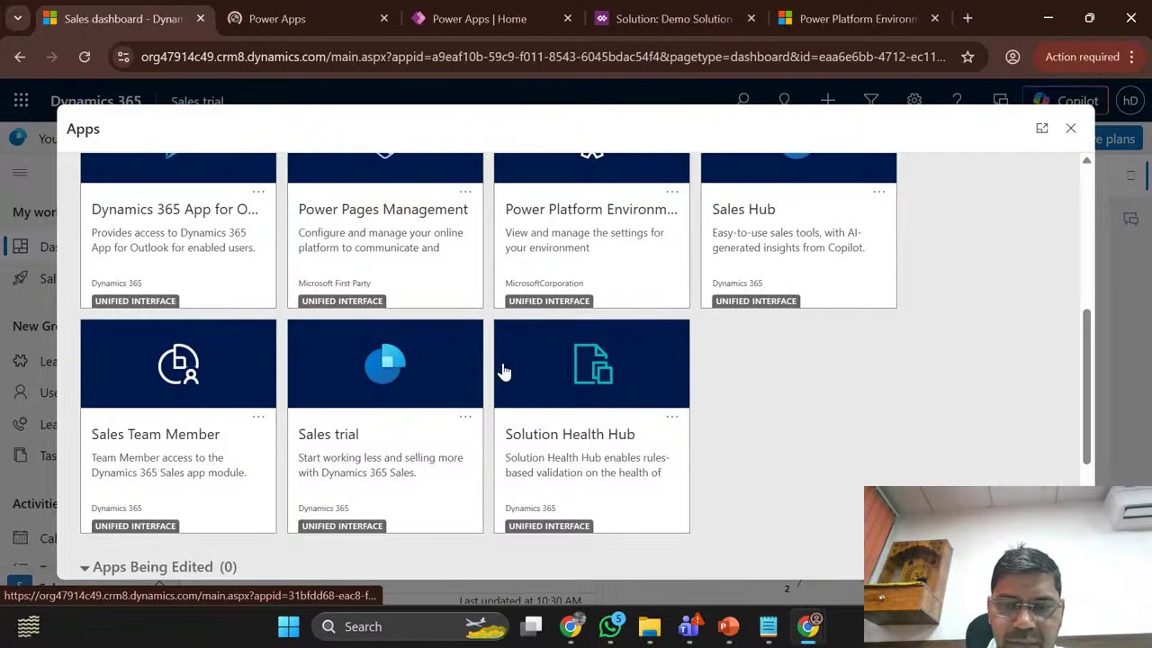
{"action": "left_click", "coordinate": [307, 11]}
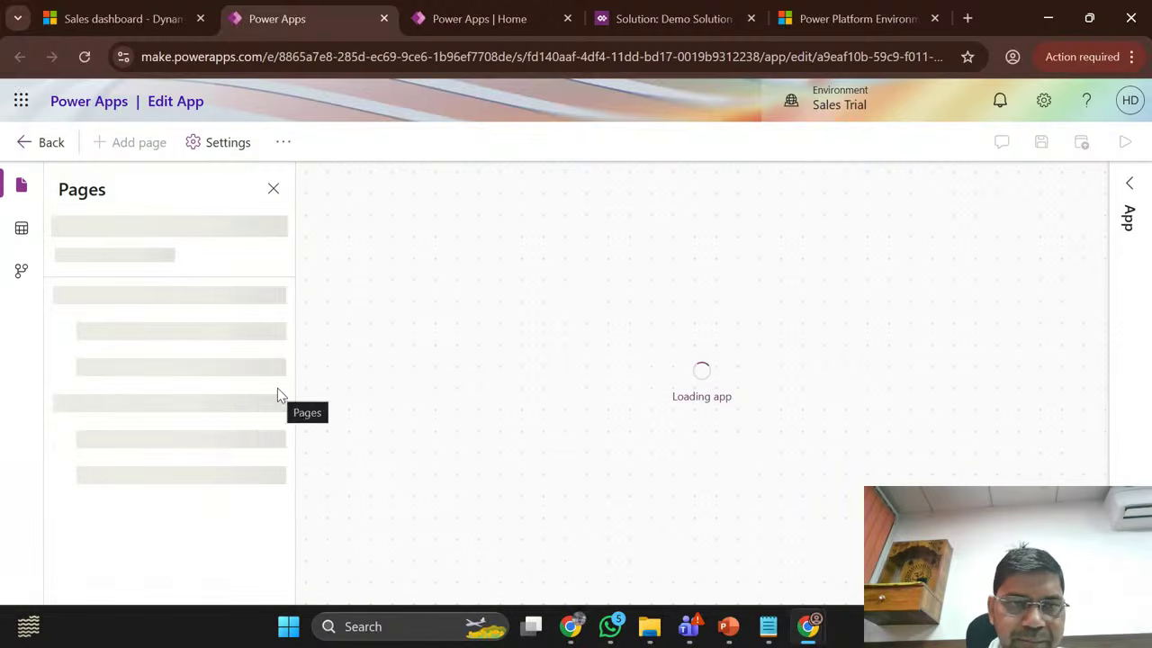
{"action": "left_click", "coordinate": [286, 144]}
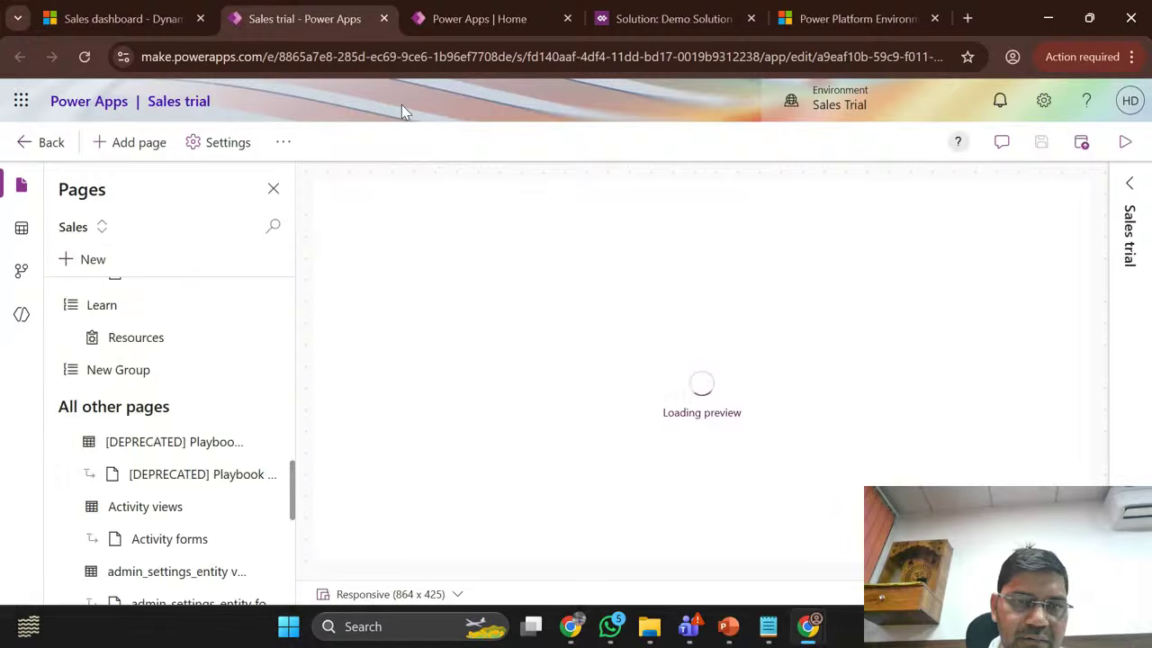
{"action": "left_click", "coordinate": [282, 143]}
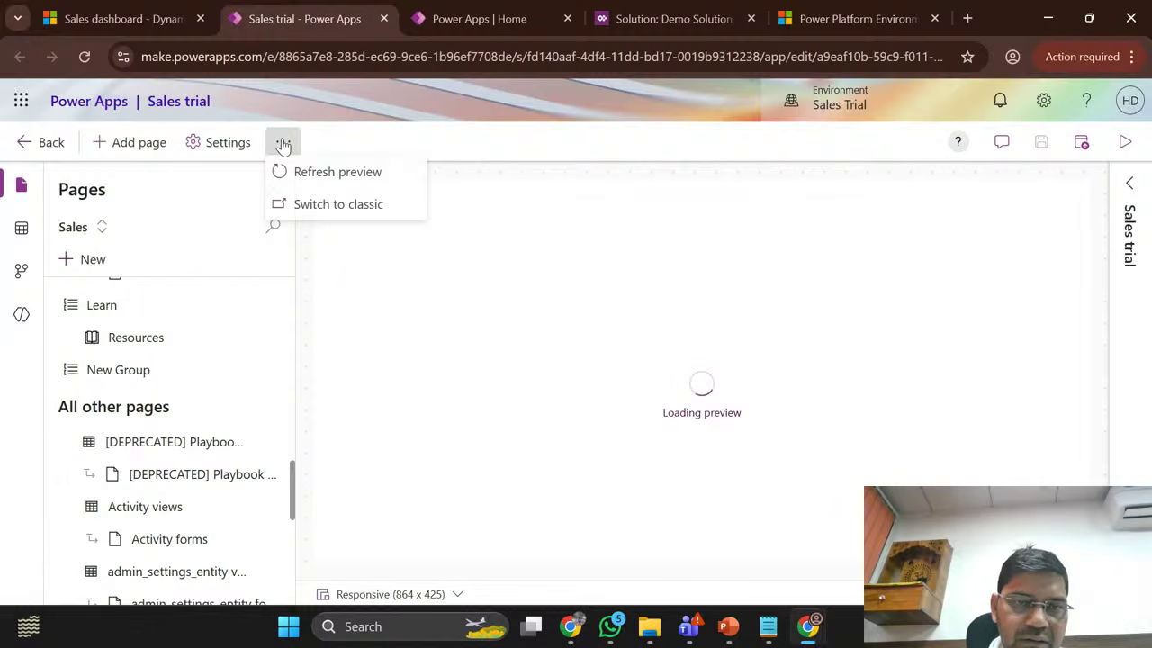
{"action": "left_click", "coordinate": [342, 207]}
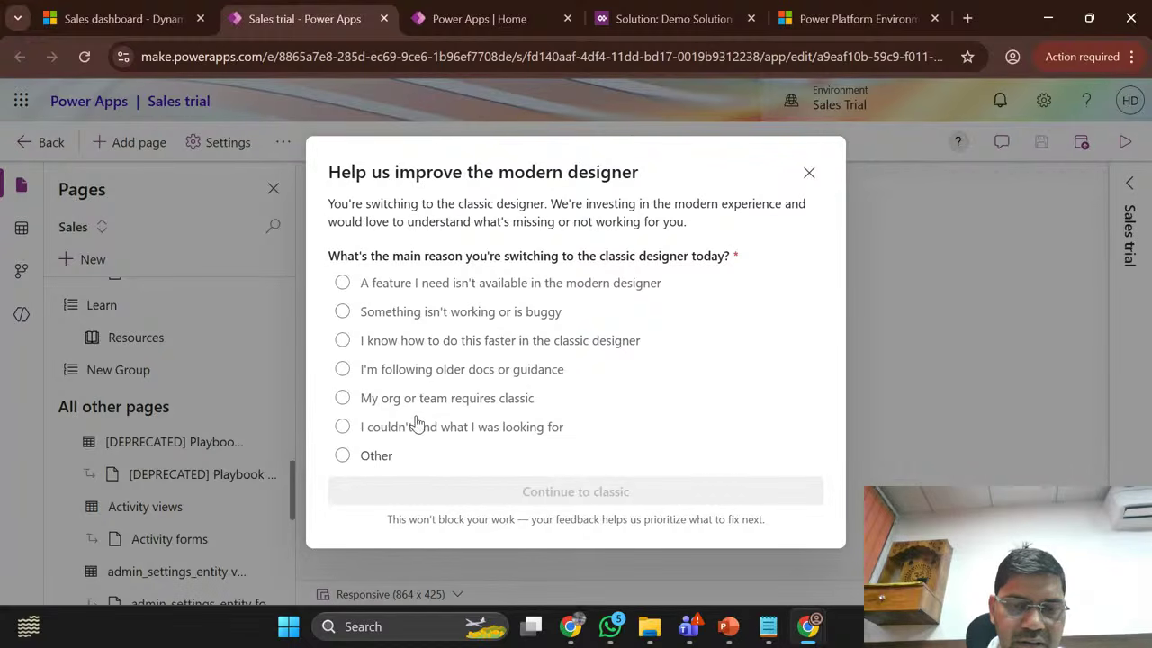
{"action": "left_click", "coordinate": [509, 426]}
{"action": "left_click", "coordinate": [581, 491]}
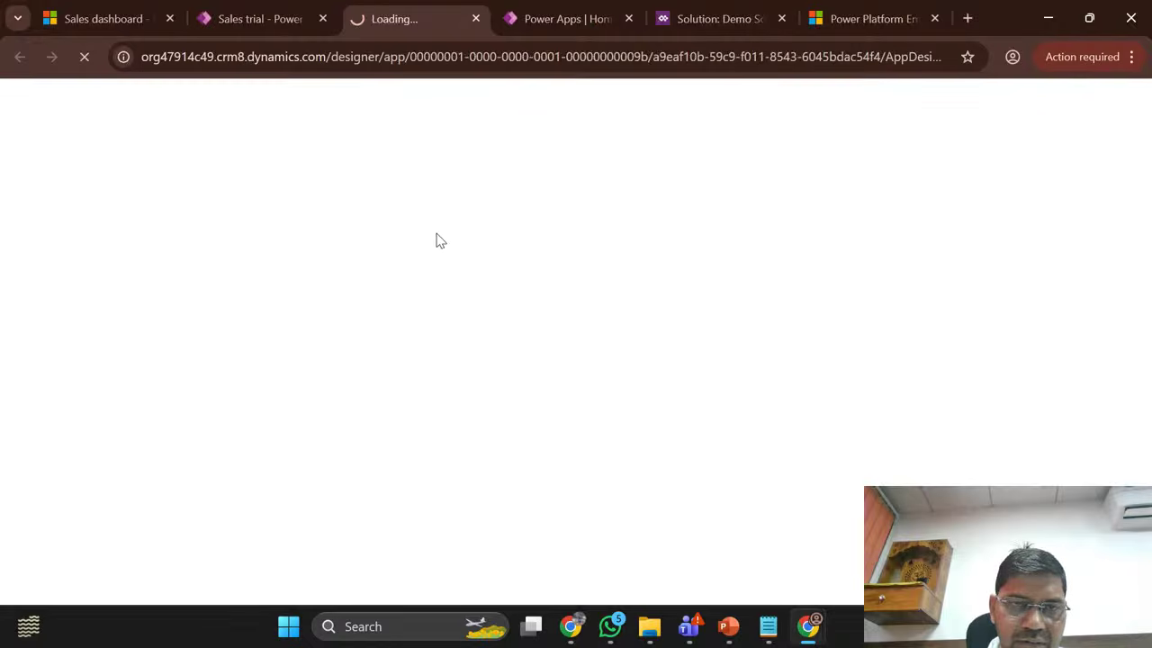
Step: In the classic App Designer, open the Site Map for editing
{"action": "left_click", "coordinate": [258, 11]}
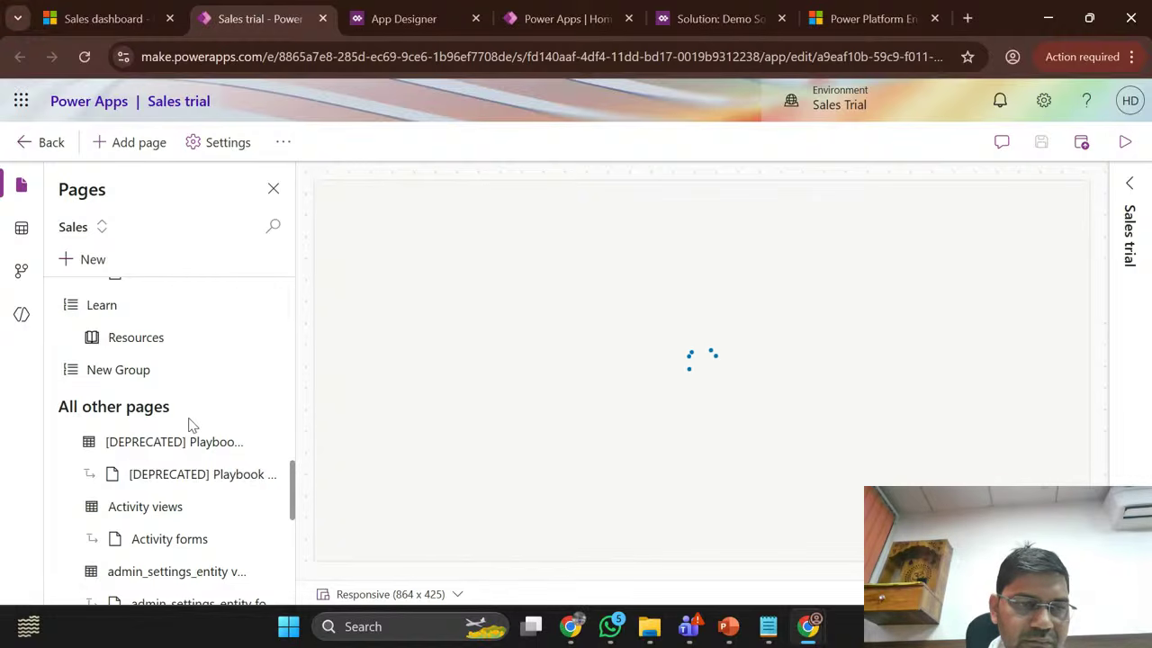
{"action": "scroll", "coordinate": [191, 423], "scroll_direction": "down", "scroll_amount": 10}
{"action": "scroll", "coordinate": [190, 425], "scroll_direction": "up", "scroll_amount": 5}
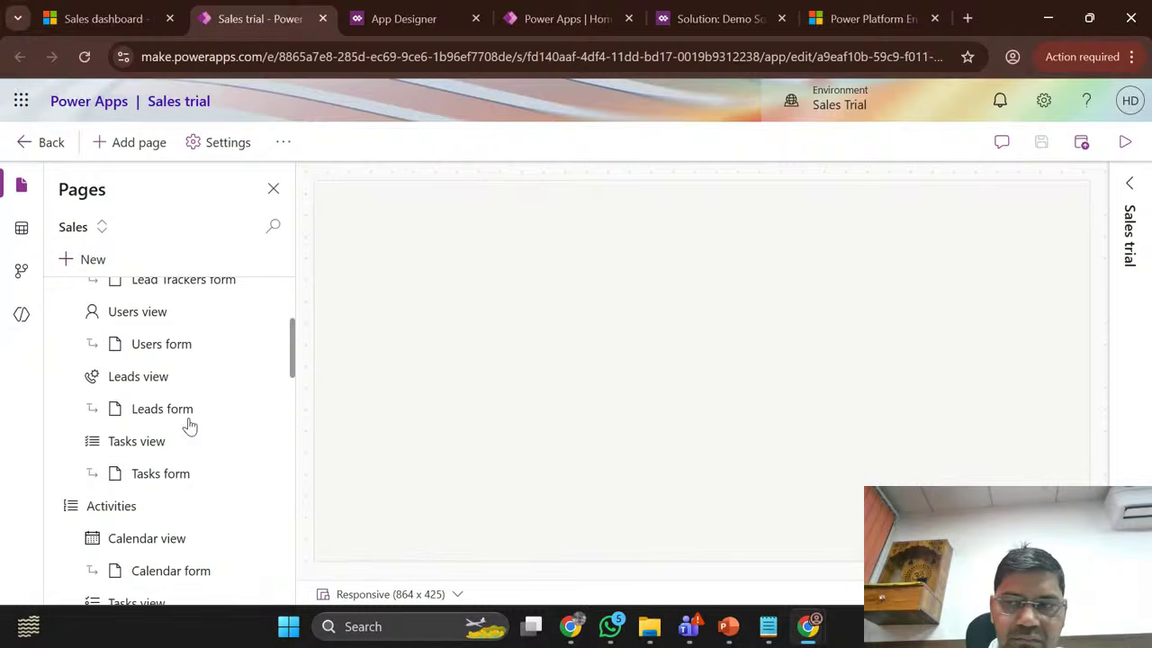
{"action": "left_click", "coordinate": [423, 12]}
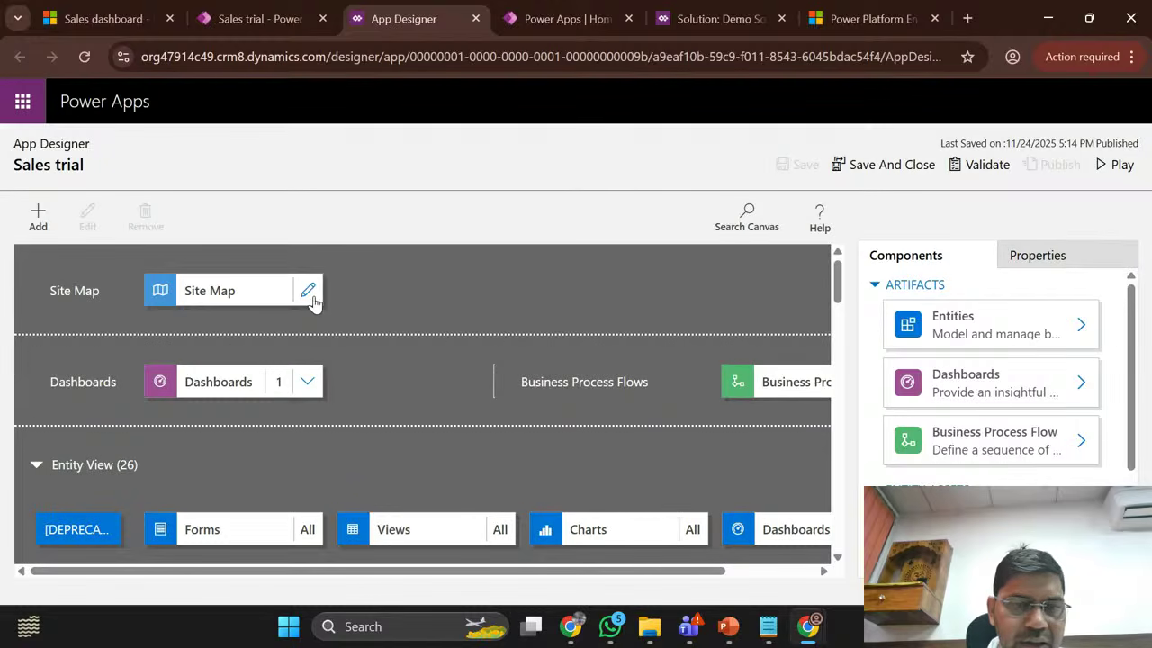
{"action": "left_click", "coordinate": [309, 290]}
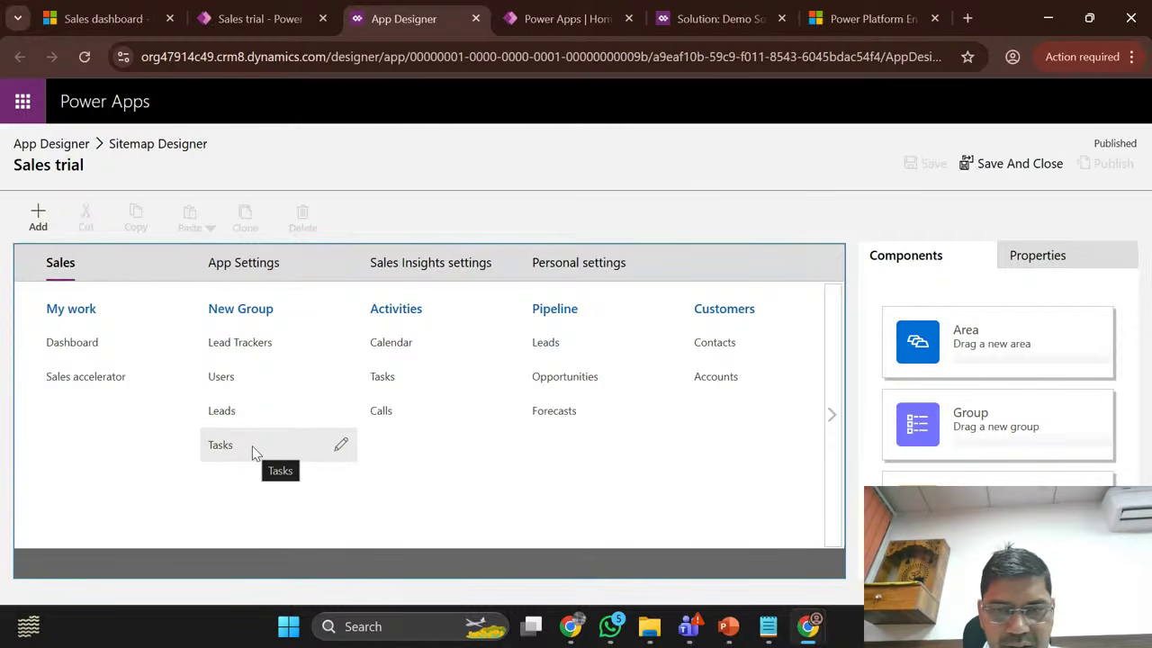
Step: Copy the Forecasts subarea, paste it below, and rename the copy 'Emp Master'
{"action": "left_click", "coordinate": [583, 412]}
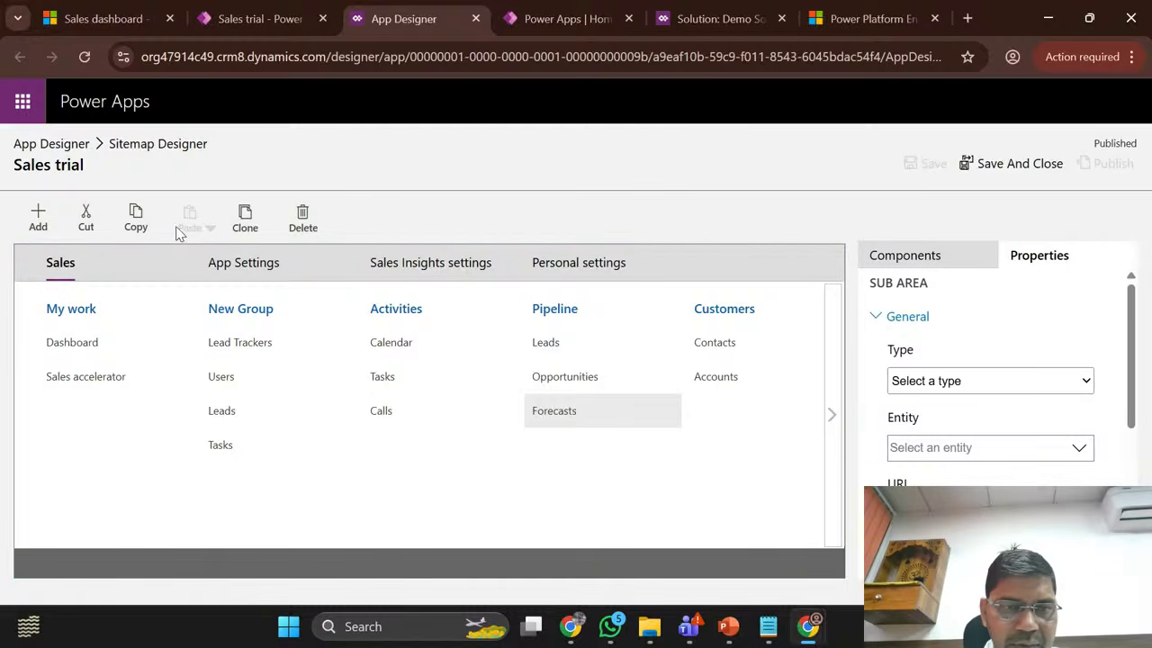
{"action": "left_click", "coordinate": [135, 221]}
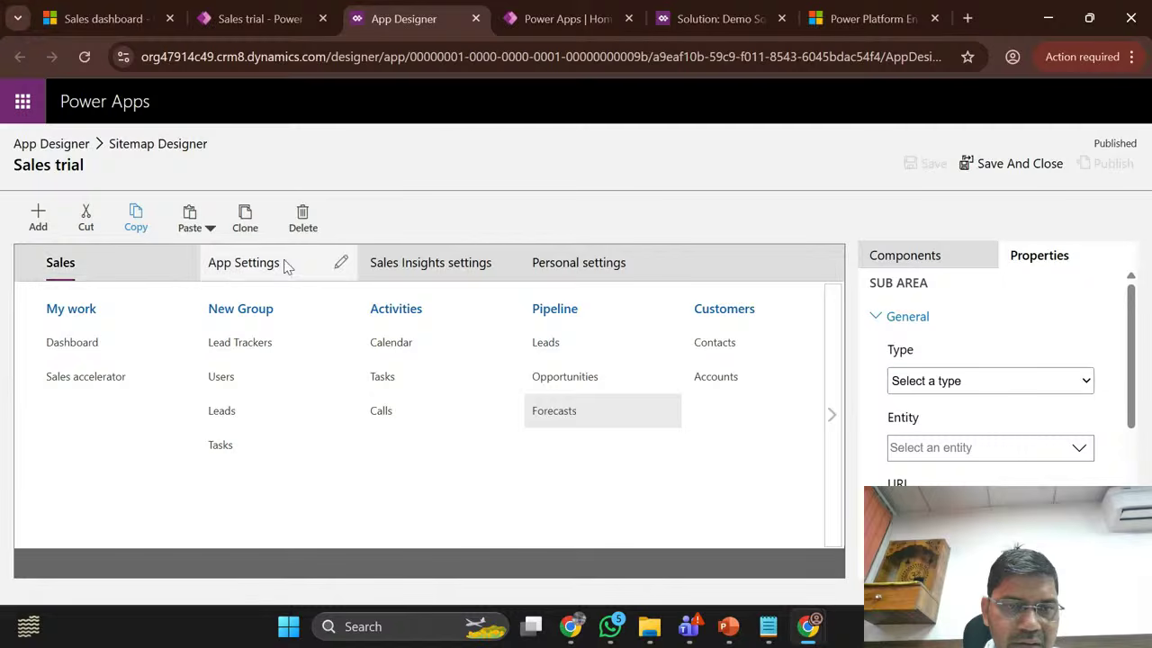
{"action": "left_click", "coordinate": [208, 230]}
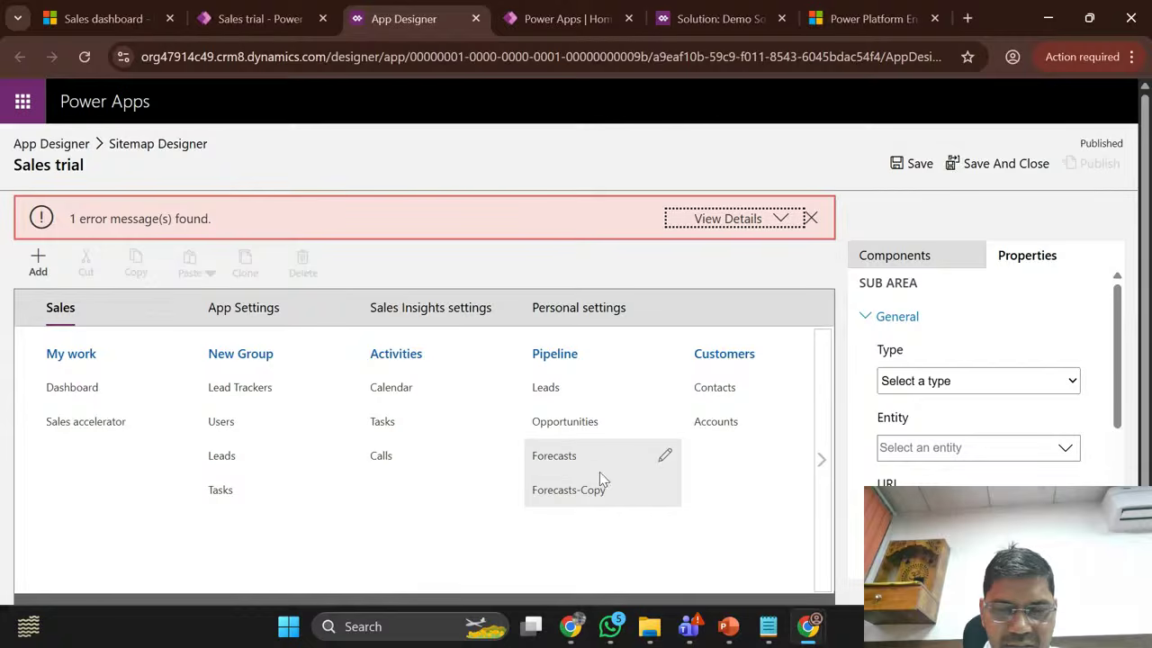
{"action": "left_click", "coordinate": [670, 490]}
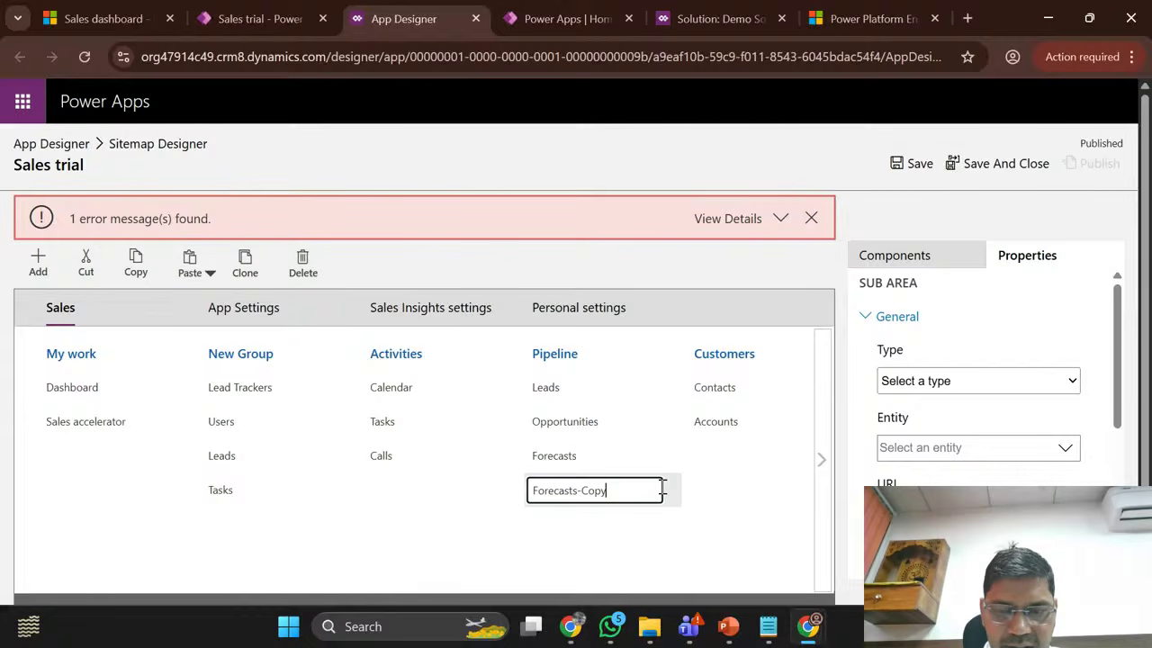
{"action": "key", "text": "ctrl+a"}
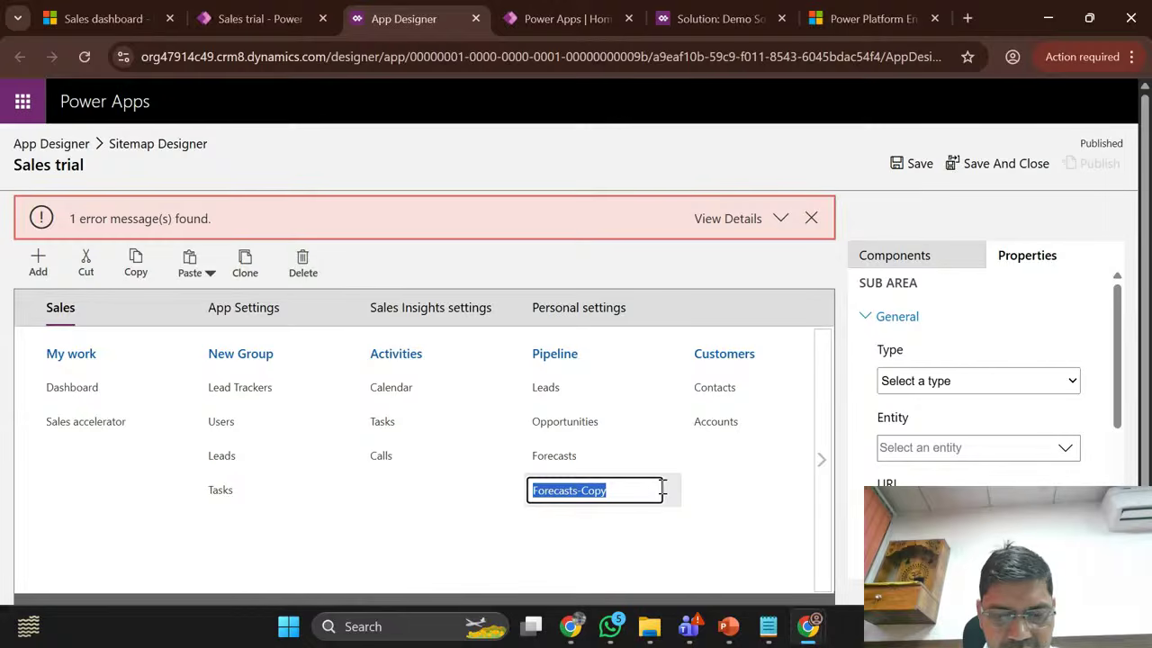
{"action": "type", "text": "Emp"}
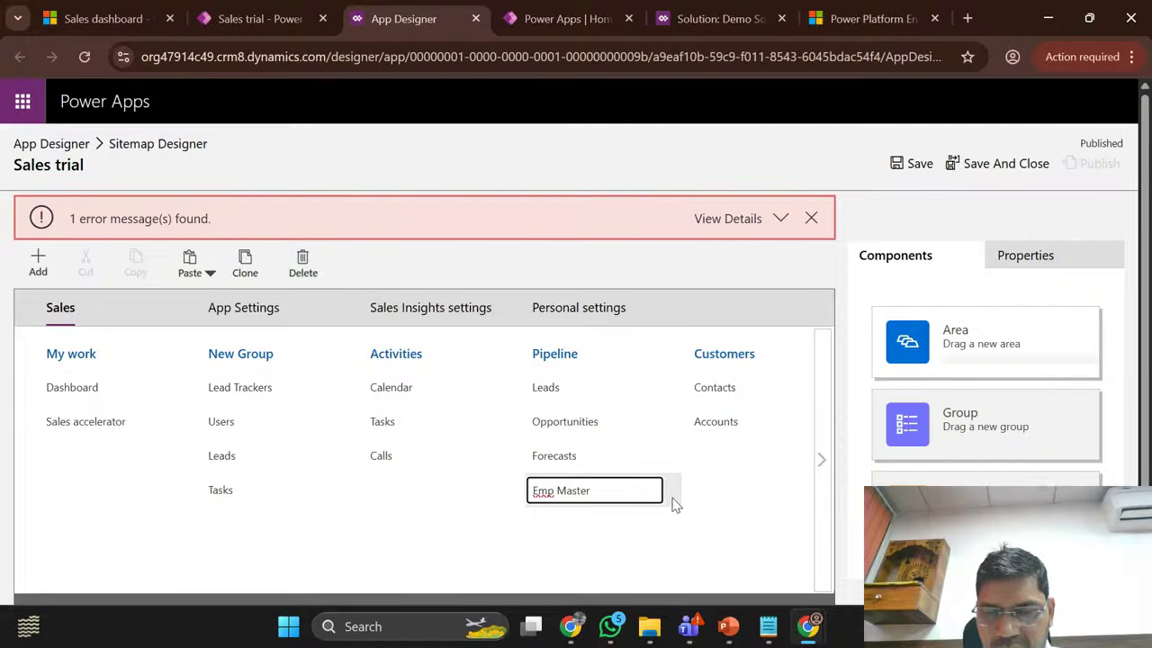
{"action": "type", "text": "Master"}
{"action": "key", "text": "Return"}
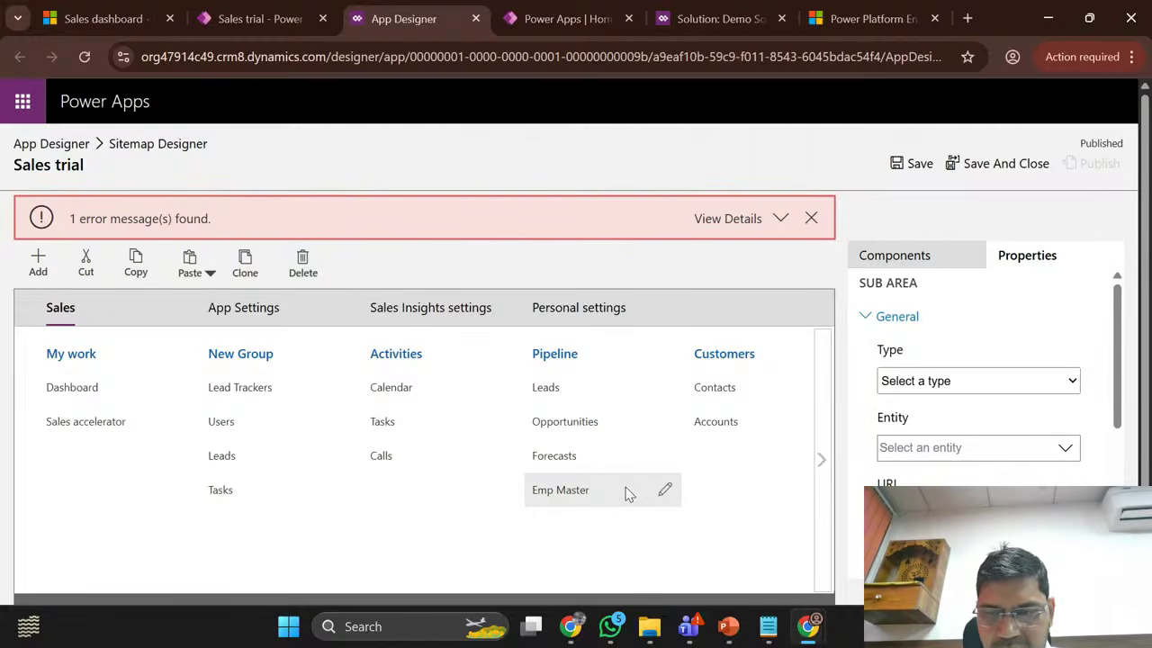
Step: Make Emp Master an Entity subarea for EmployeMaster, then save and publish the site map
{"action": "left_click", "coordinate": [930, 380]}
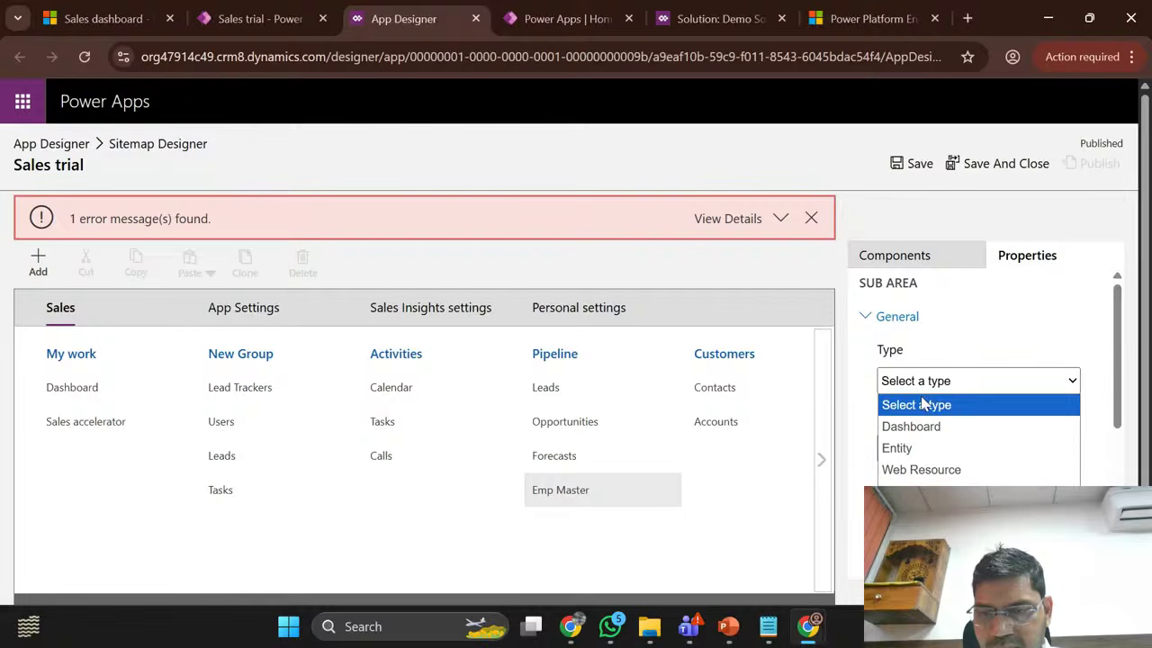
{"action": "left_click", "coordinate": [916, 447]}
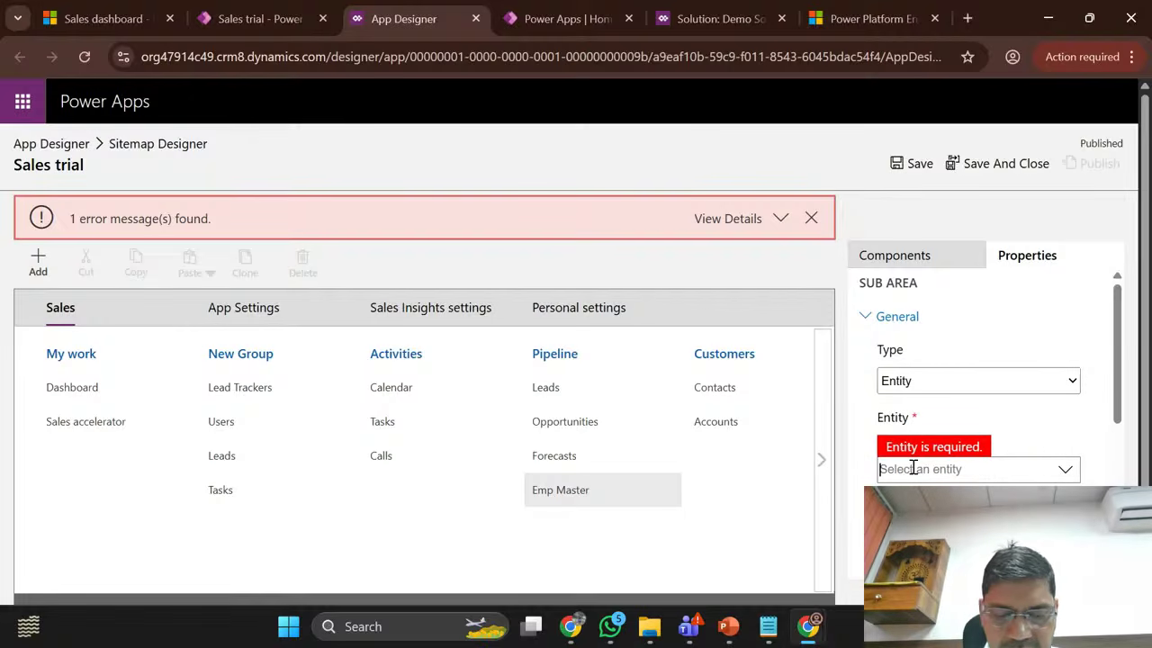
{"action": "left_click", "coordinate": [913, 468]}
{"action": "type", "text": "Em"}
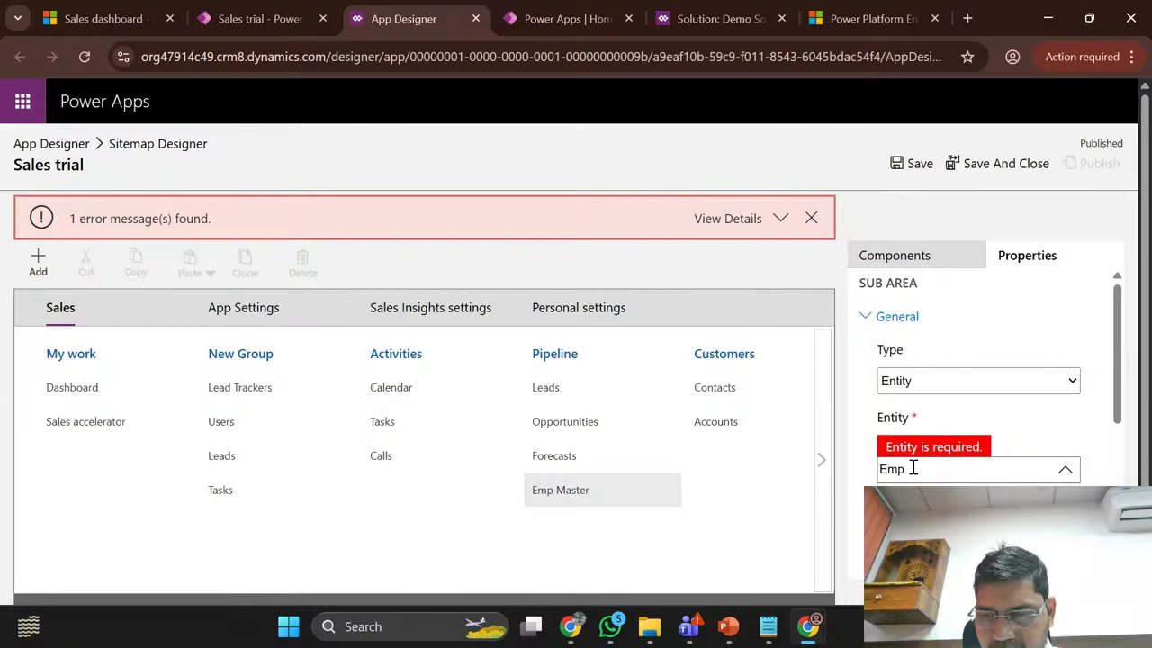
{"action": "type", "text": "p"}
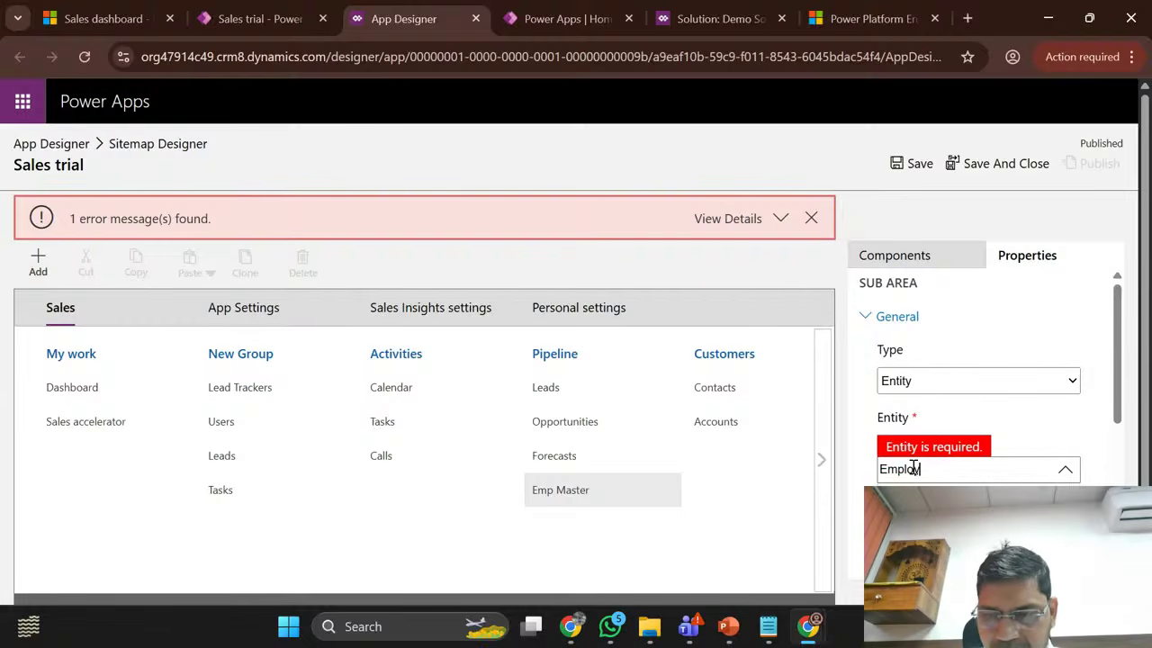
{"action": "key", "text": "Return"}
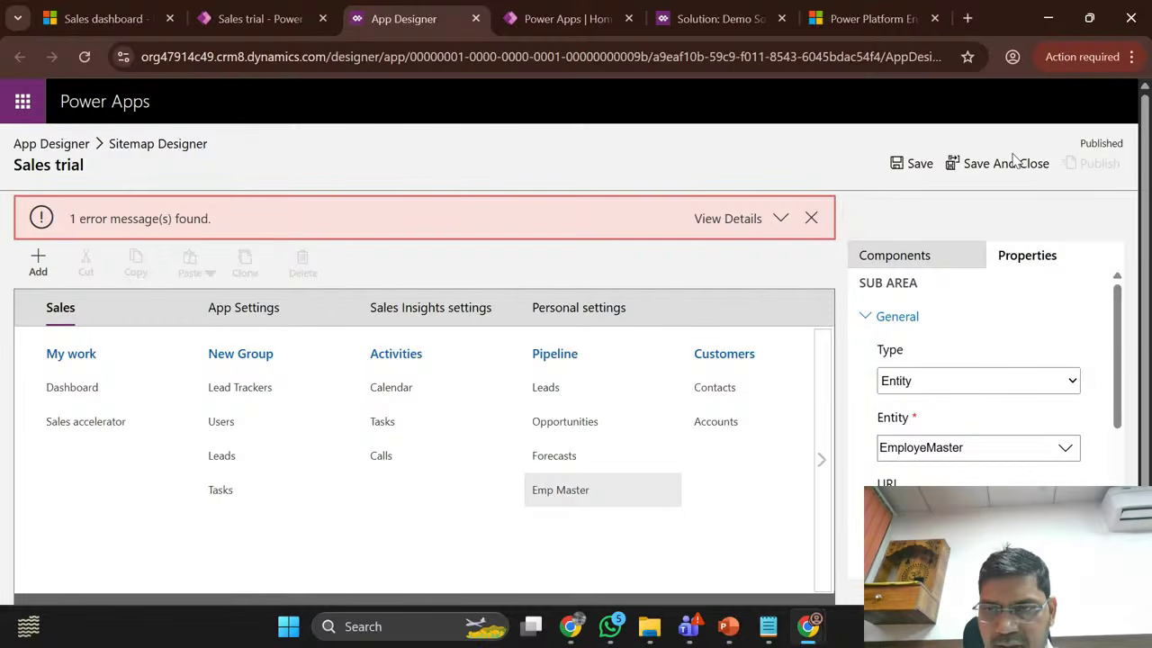
{"action": "left_click", "coordinate": [914, 163]}
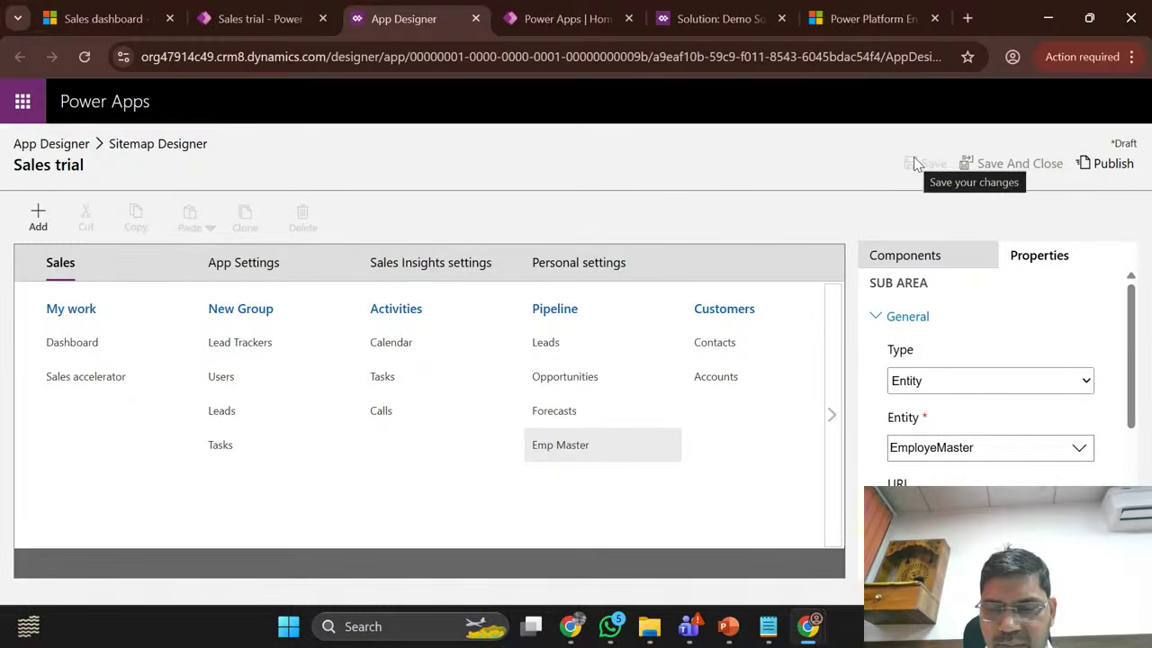
{"action": "left_click", "coordinate": [1107, 163]}
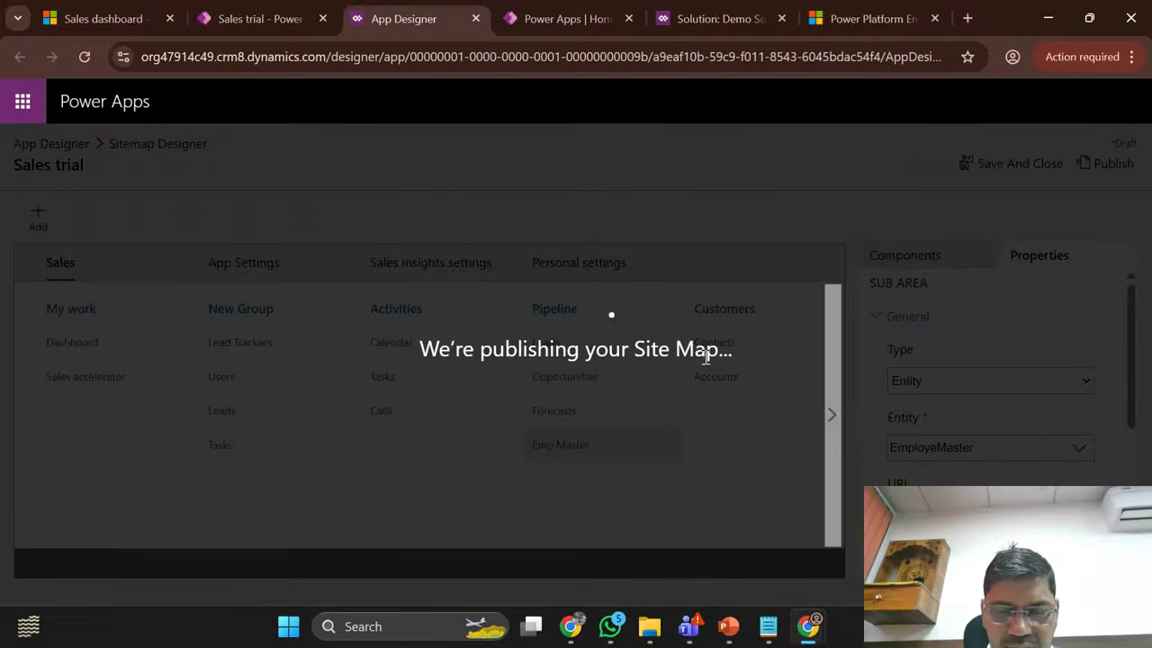
{"action": "mouse_move", "coordinate": [567, 640]}
{"action": "left_click", "coordinate": [458, 543]}
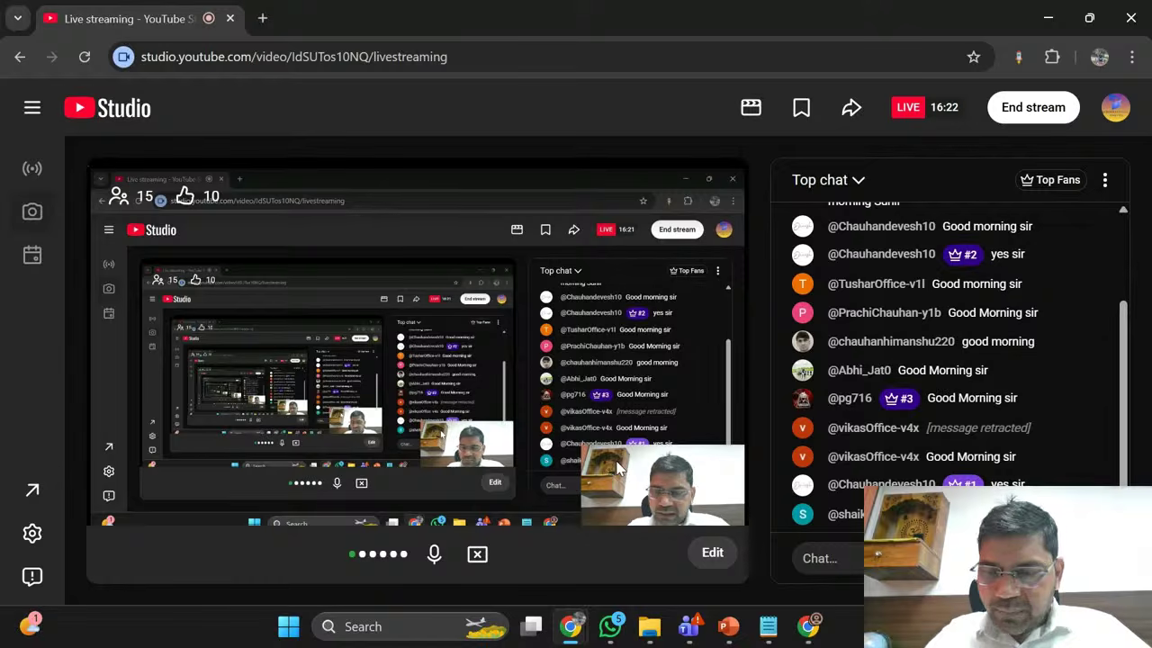
{"action": "left_click", "coordinate": [1057, 12]}
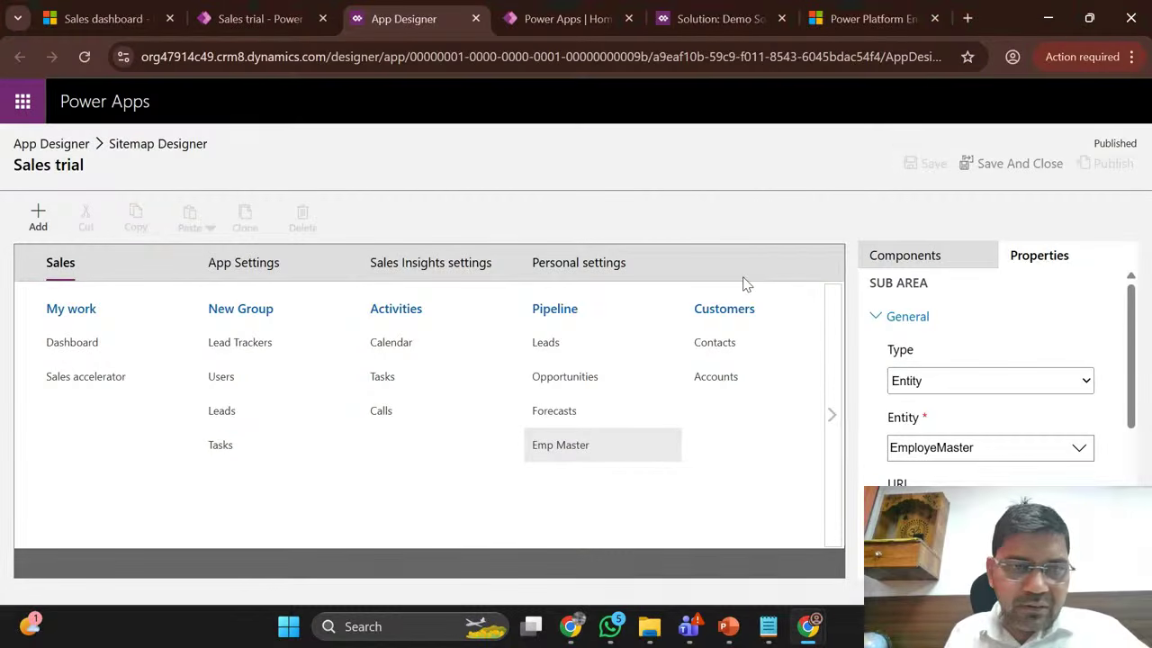
Step: Close the classic App Designer and Sales trial editor, returning to the Sales dashboard
{"action": "left_click", "coordinate": [476, 18]}
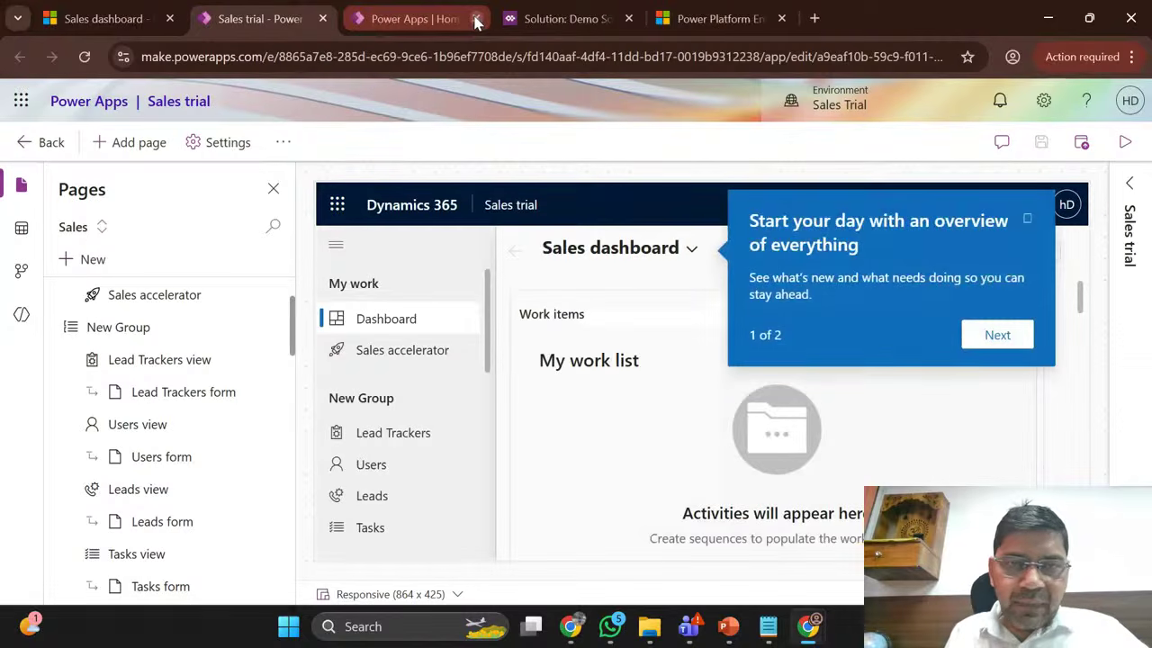
{"action": "left_click", "coordinate": [410, 11]}
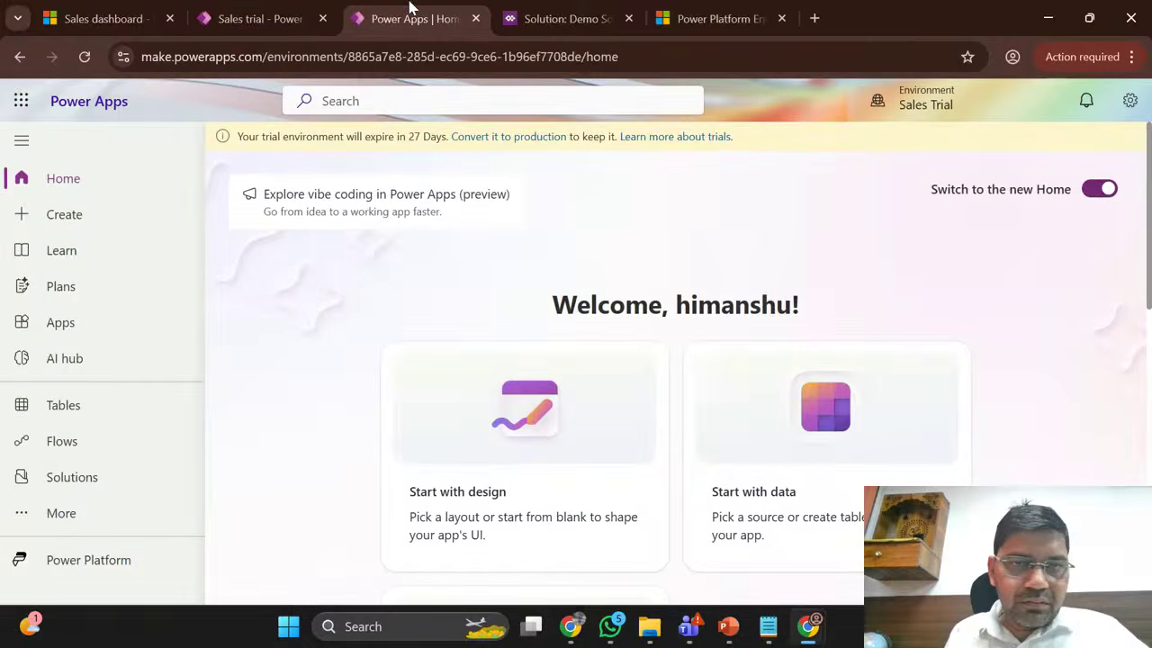
{"action": "left_click", "coordinate": [290, 8]}
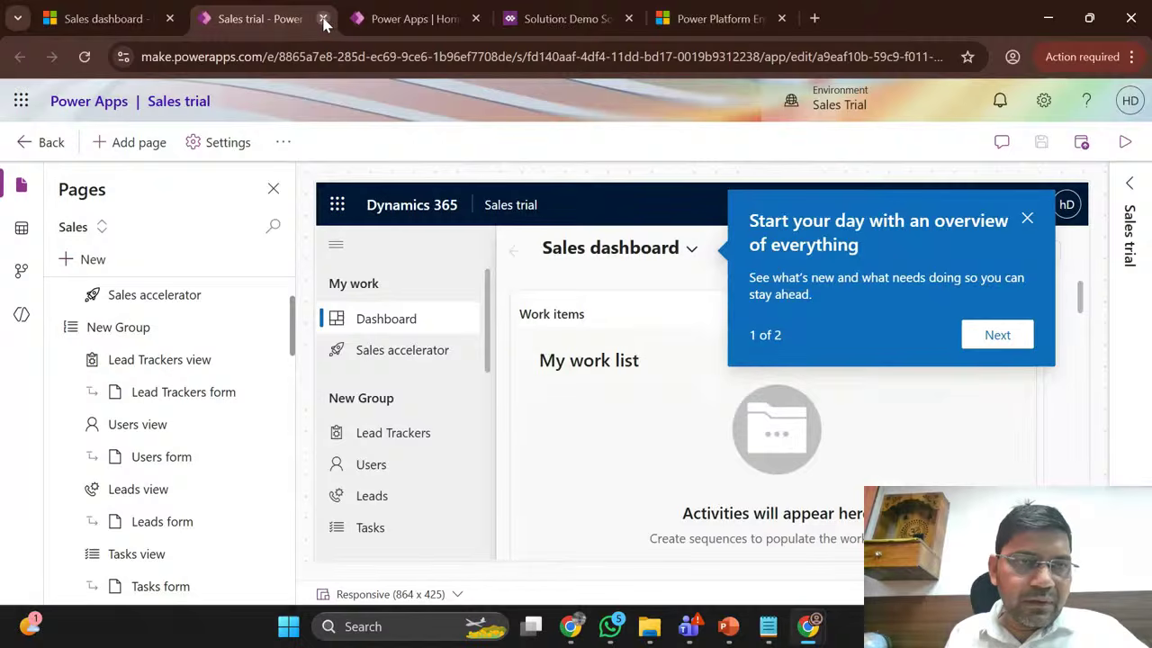
{"action": "left_click", "coordinate": [322, 18]}
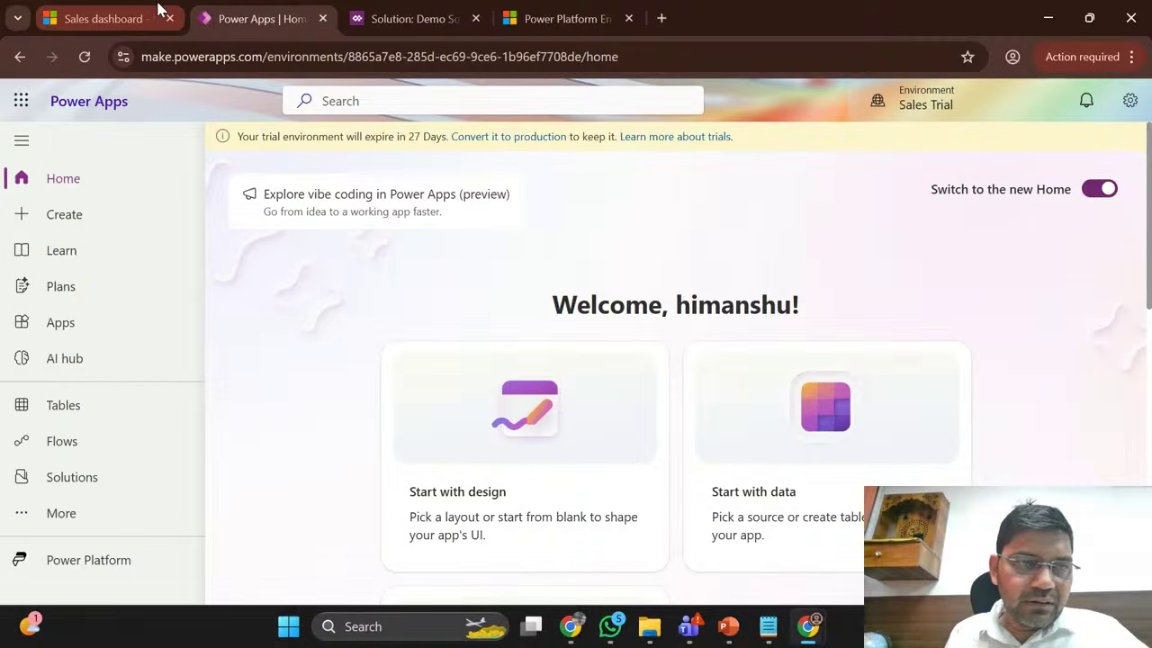
{"action": "left_click", "coordinate": [158, 9]}
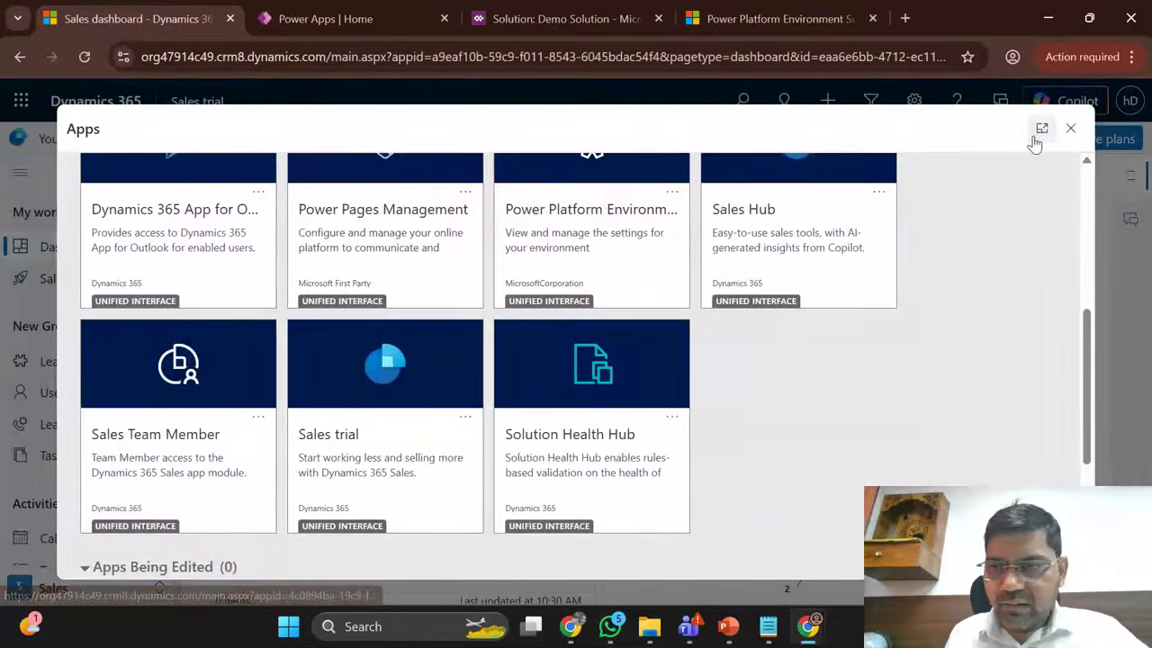
{"action": "left_click", "coordinate": [353, 11]}
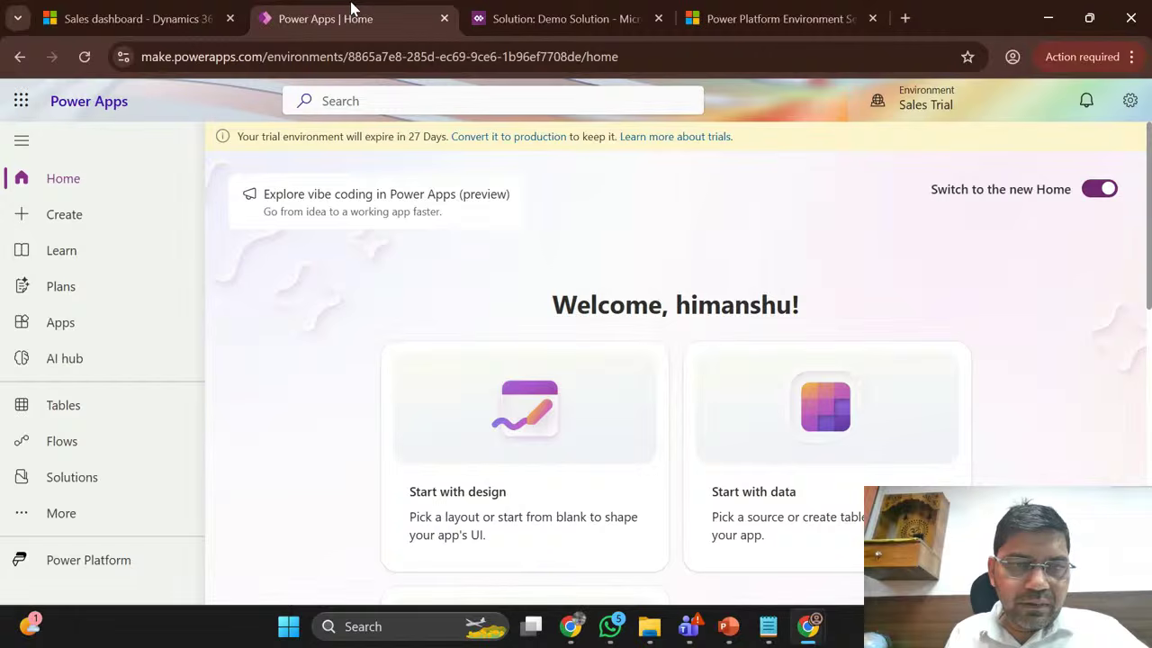
{"action": "left_click", "coordinate": [144, 9]}
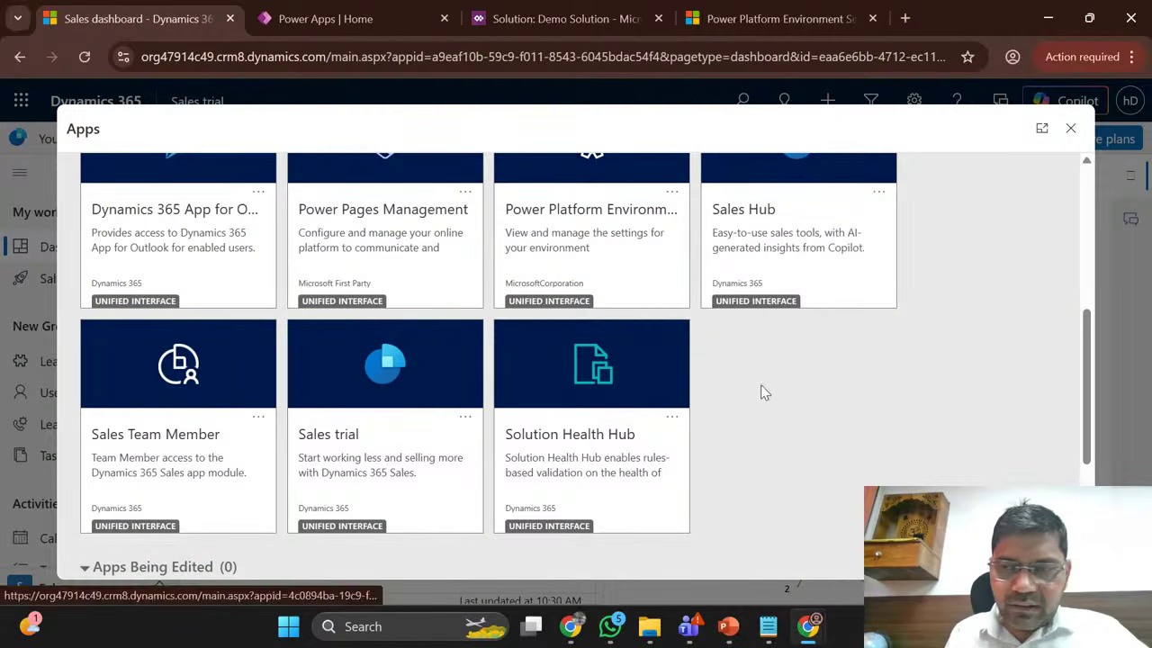
Step: Close the Apps list, reload the dashboard, and dismiss the welcome checklist
{"action": "left_click", "coordinate": [1070, 128]}
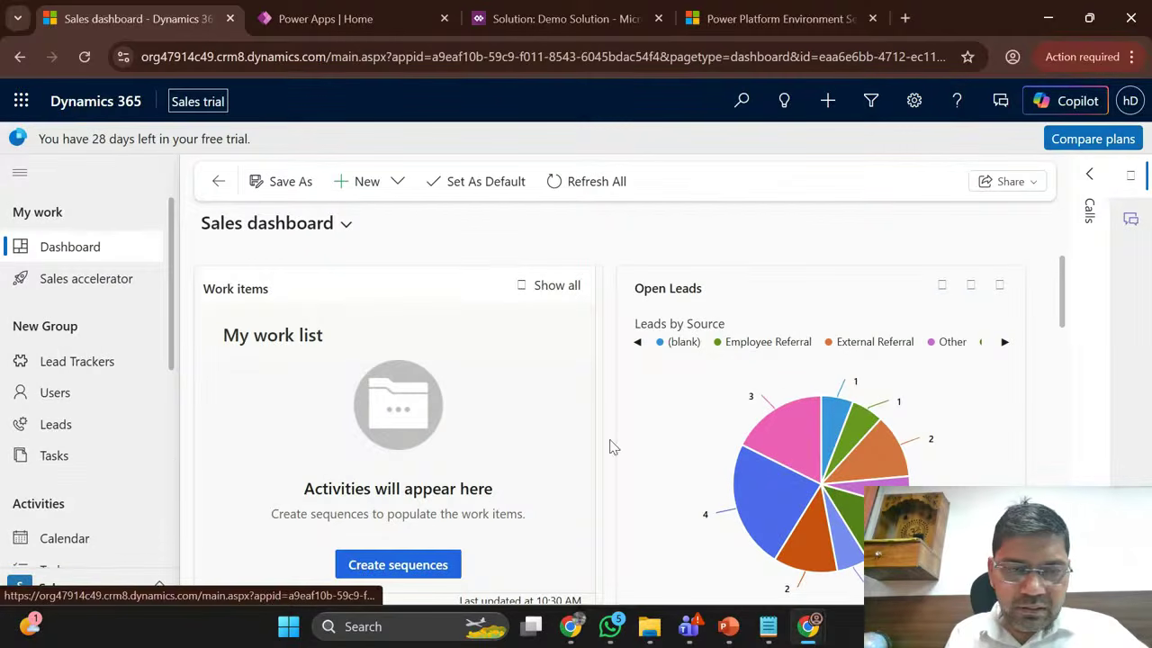
{"action": "left_click", "coordinate": [79, 58]}
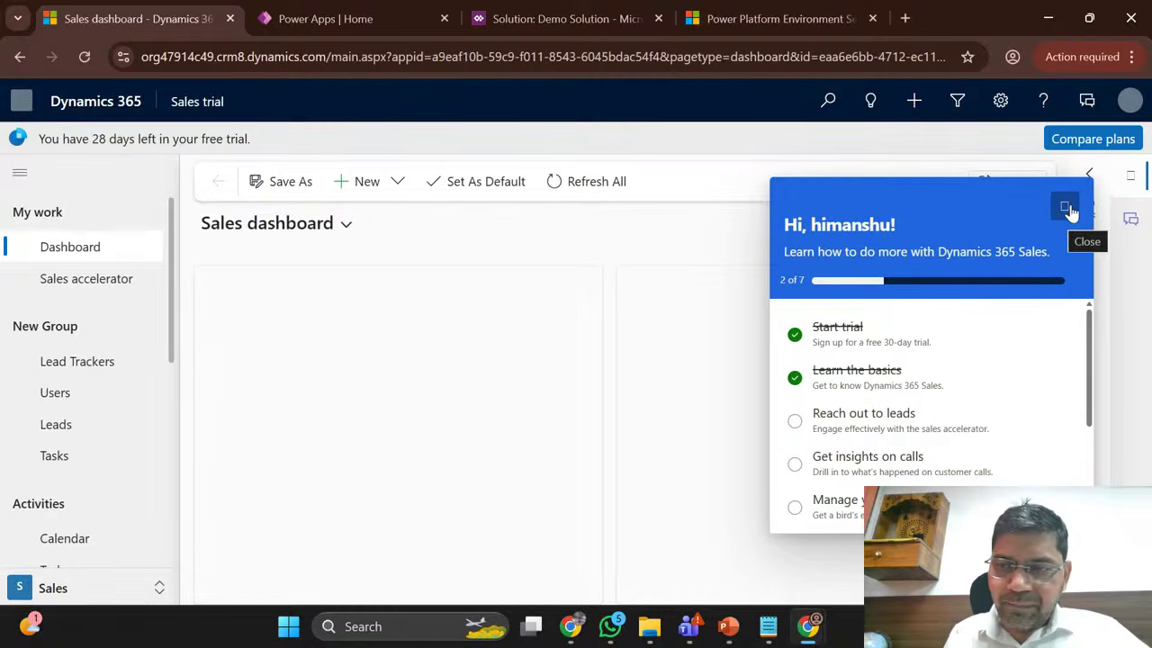
{"action": "left_click", "coordinate": [1066, 209]}
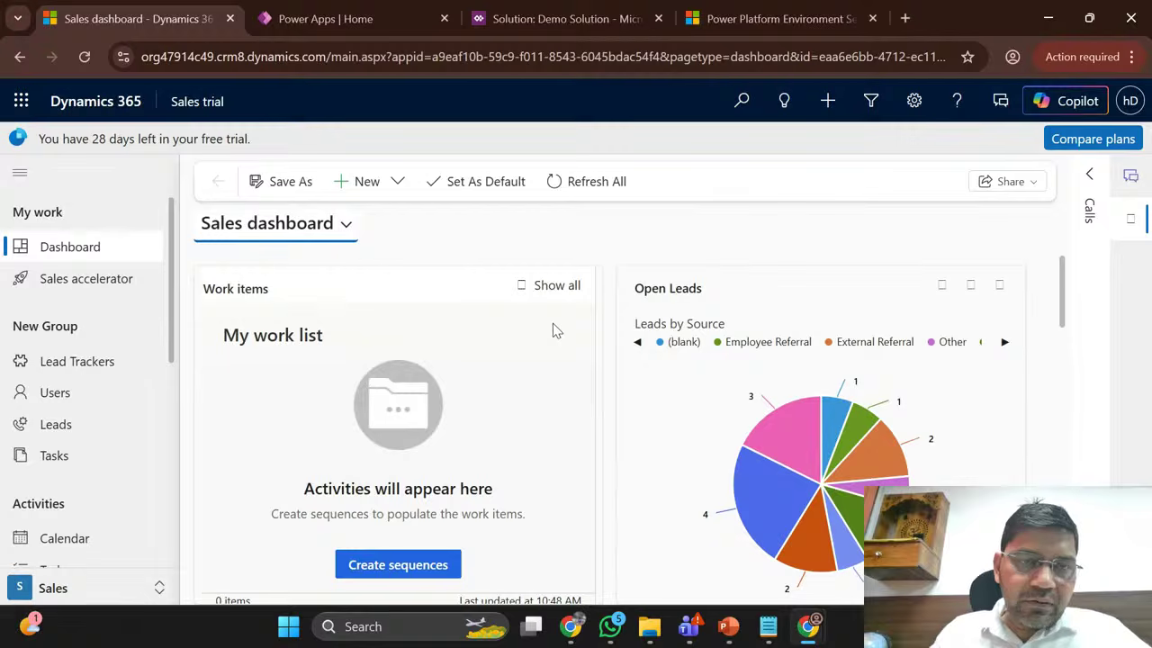
{"action": "left_click", "coordinate": [331, 11]}
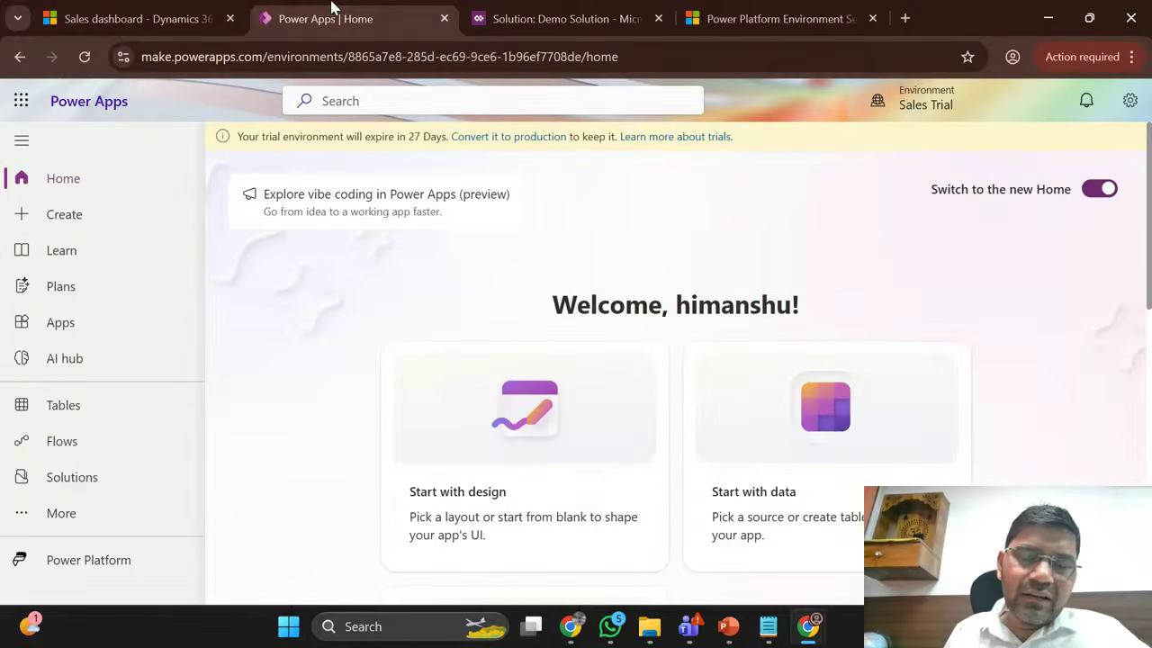
Step: Glance at the EmployeMaster forms in the Demo Solution tab, then reload the Sales dashboard
{"action": "left_click", "coordinate": [509, 14]}
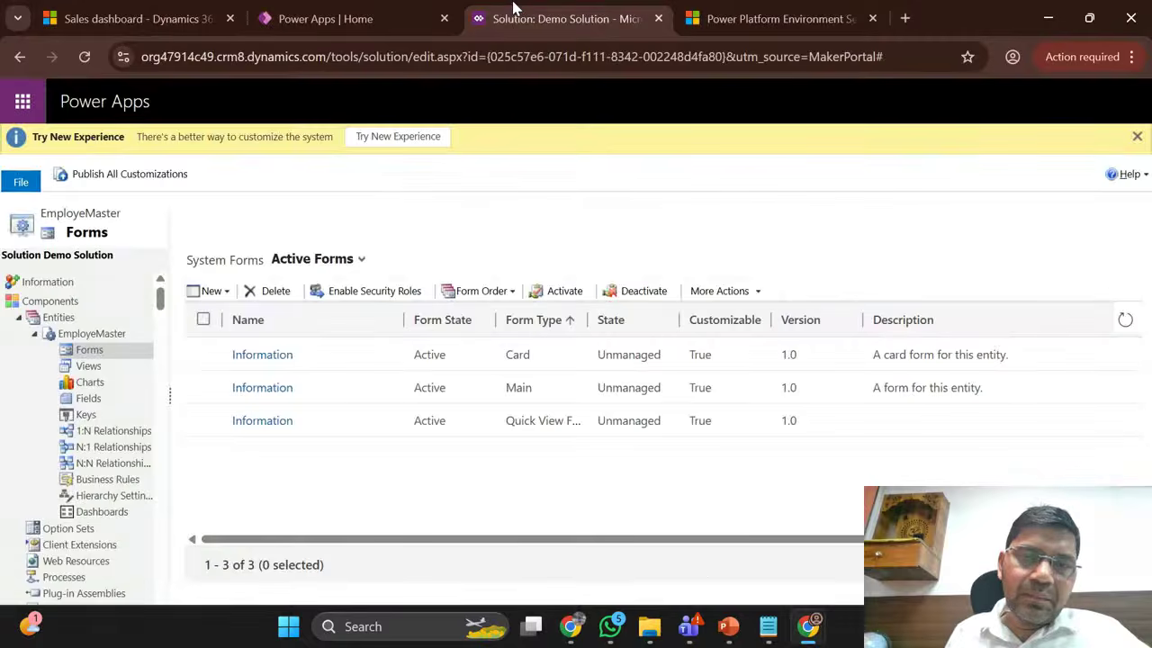
{"action": "left_click", "coordinate": [376, 9]}
{"action": "left_click", "coordinate": [576, 7]}
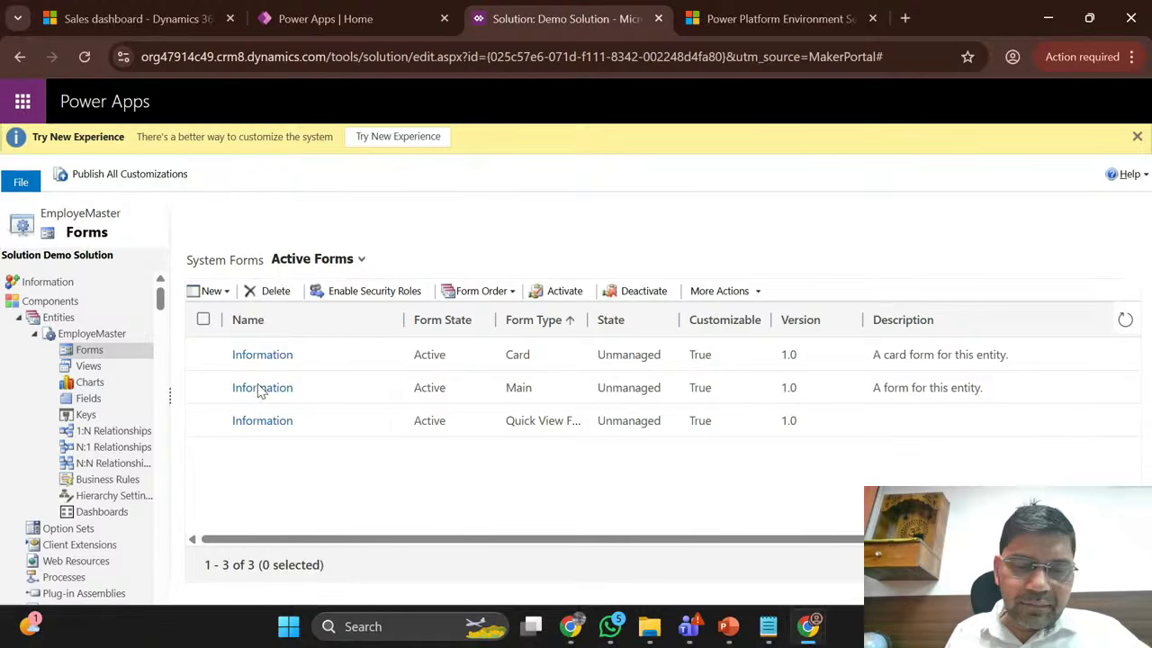
{"action": "mouse_move", "coordinate": [808, 626]}
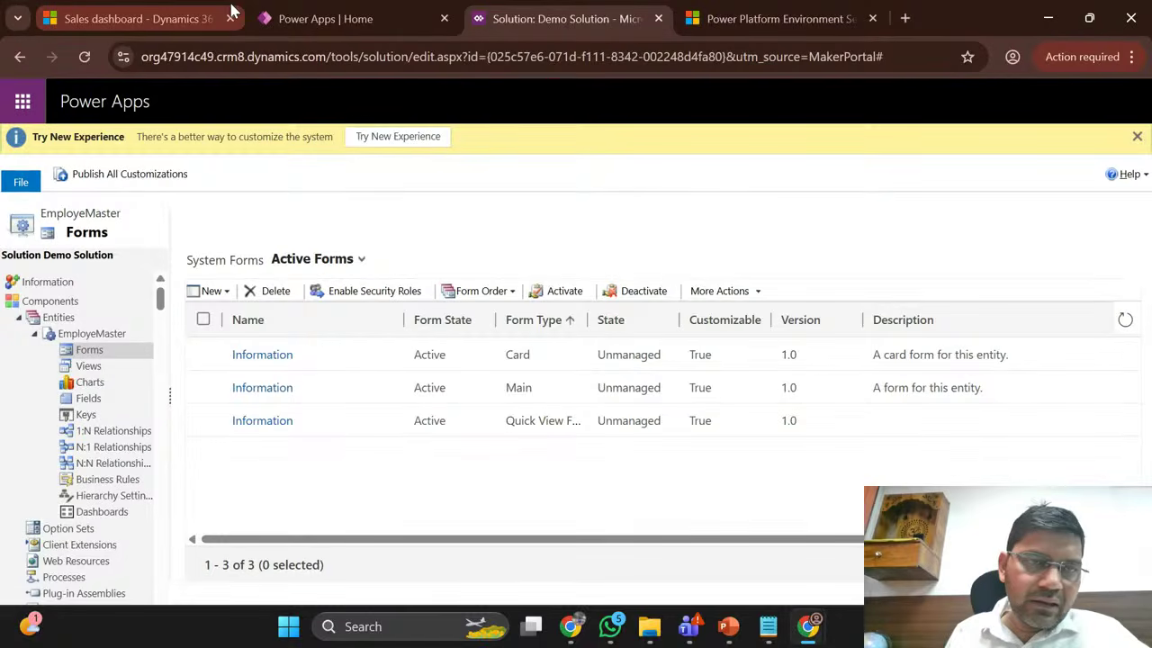
{"action": "left_click", "coordinate": [225, 12]}
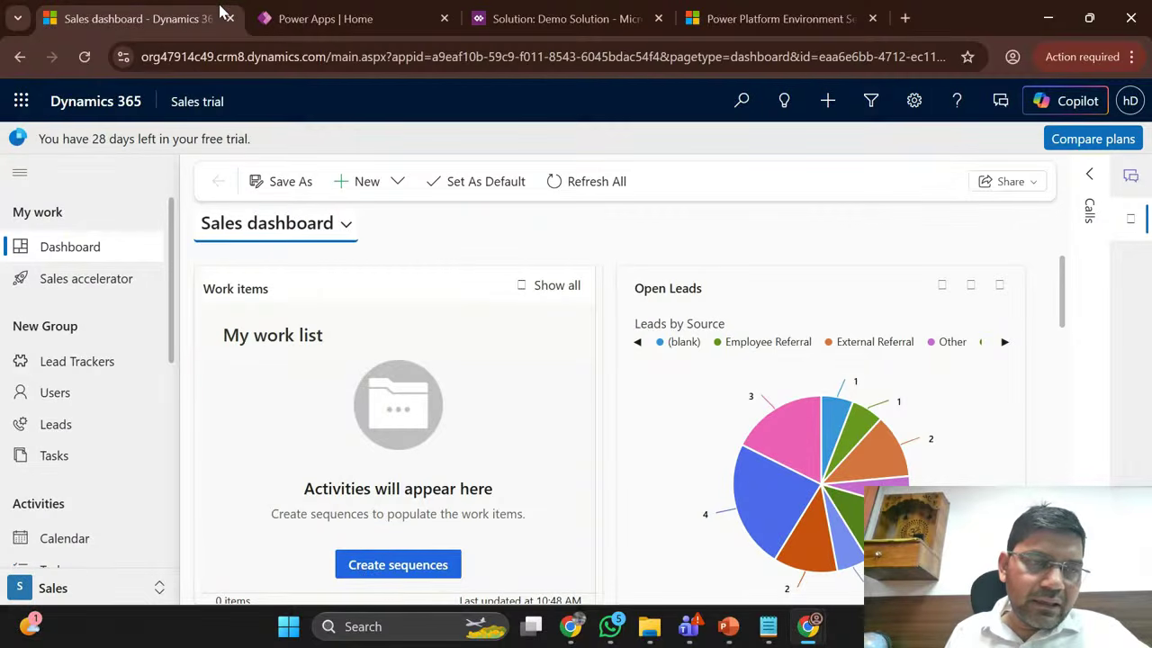
{"action": "left_click", "coordinate": [82, 57]}
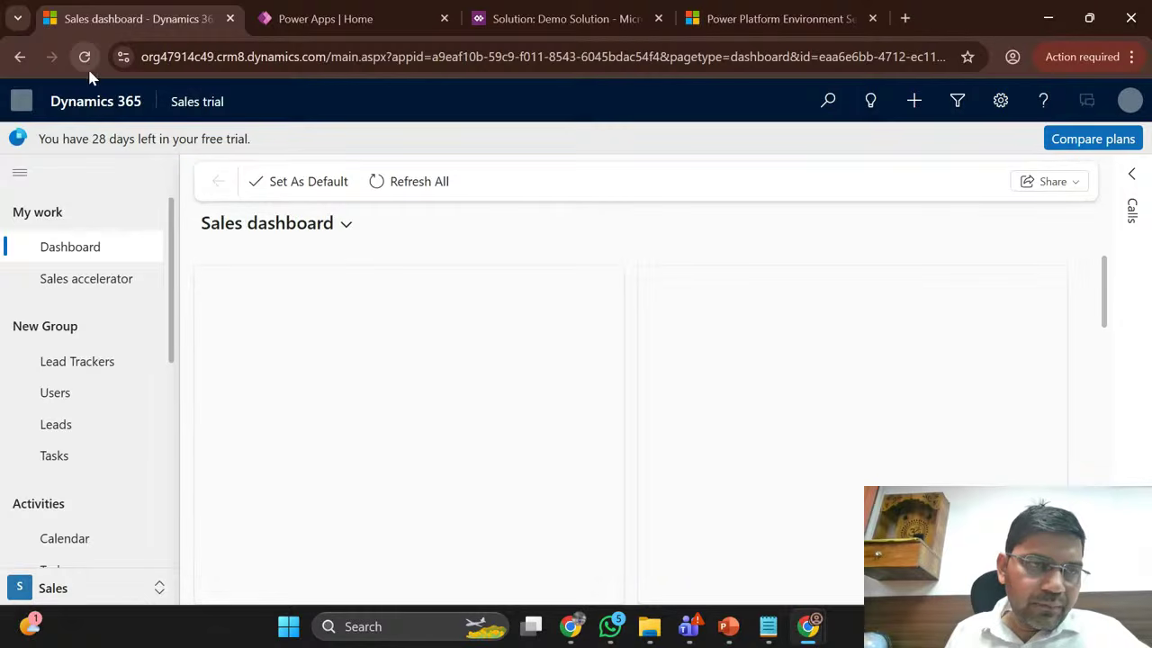
Step: Reload the dashboard, collapse the onboarding panel, and open the Emp Master records list
{"action": "left_click", "coordinate": [84, 45]}
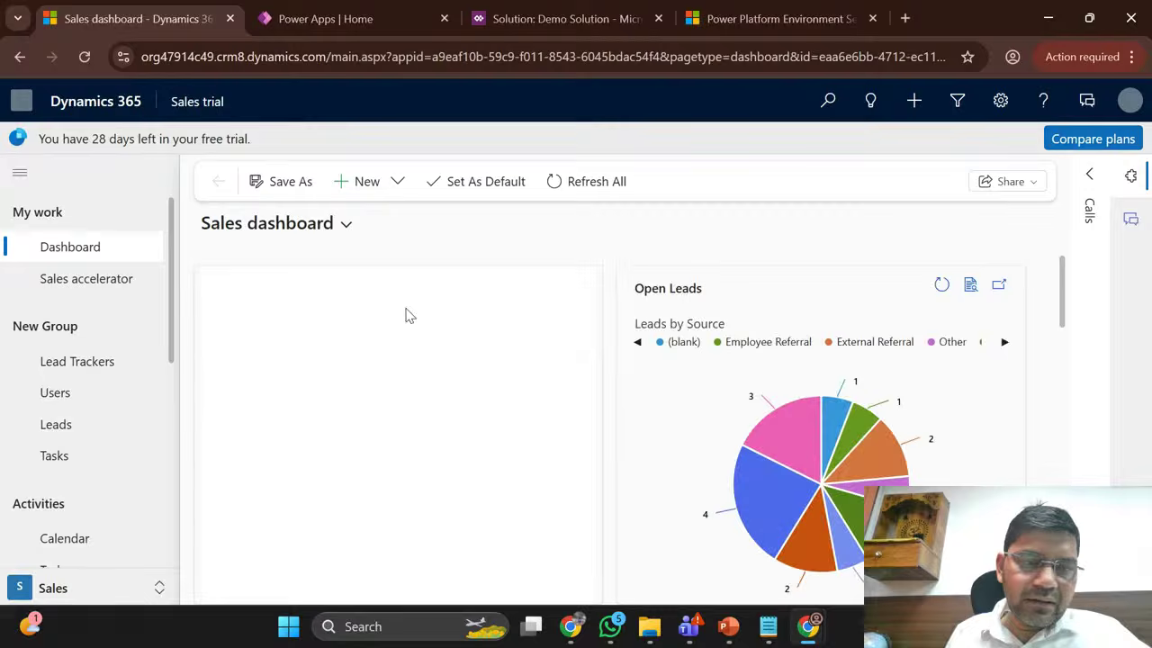
{"action": "left_click", "coordinate": [1064, 206]}
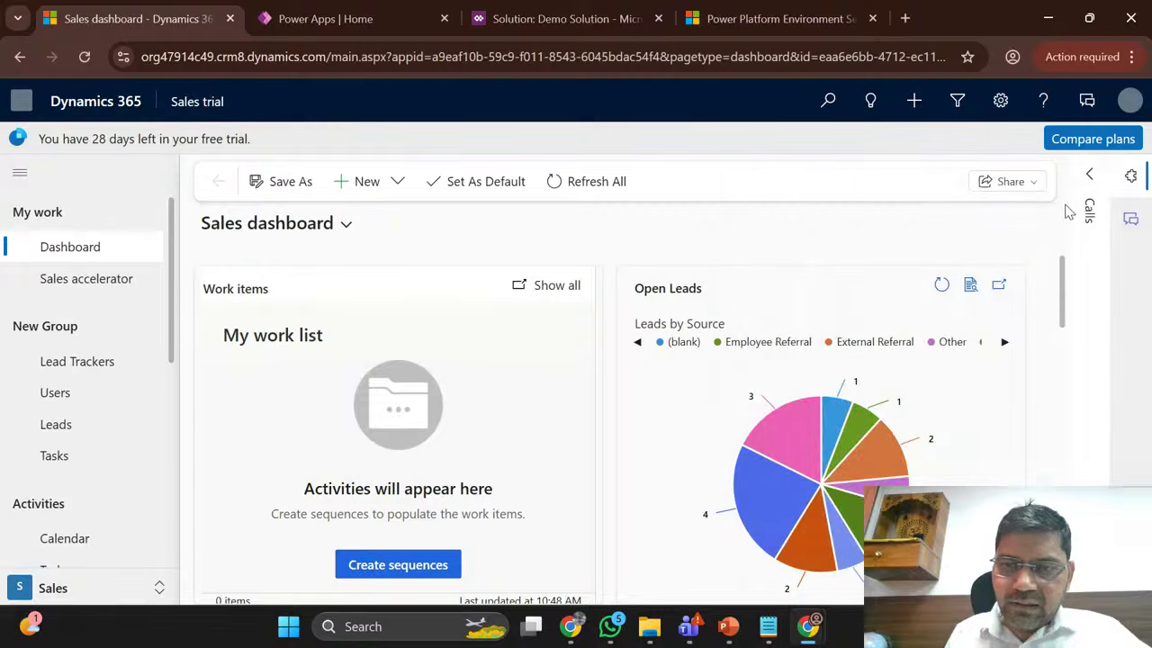
{"action": "scroll", "coordinate": [78, 412], "scroll_direction": "down", "scroll_amount": 5}
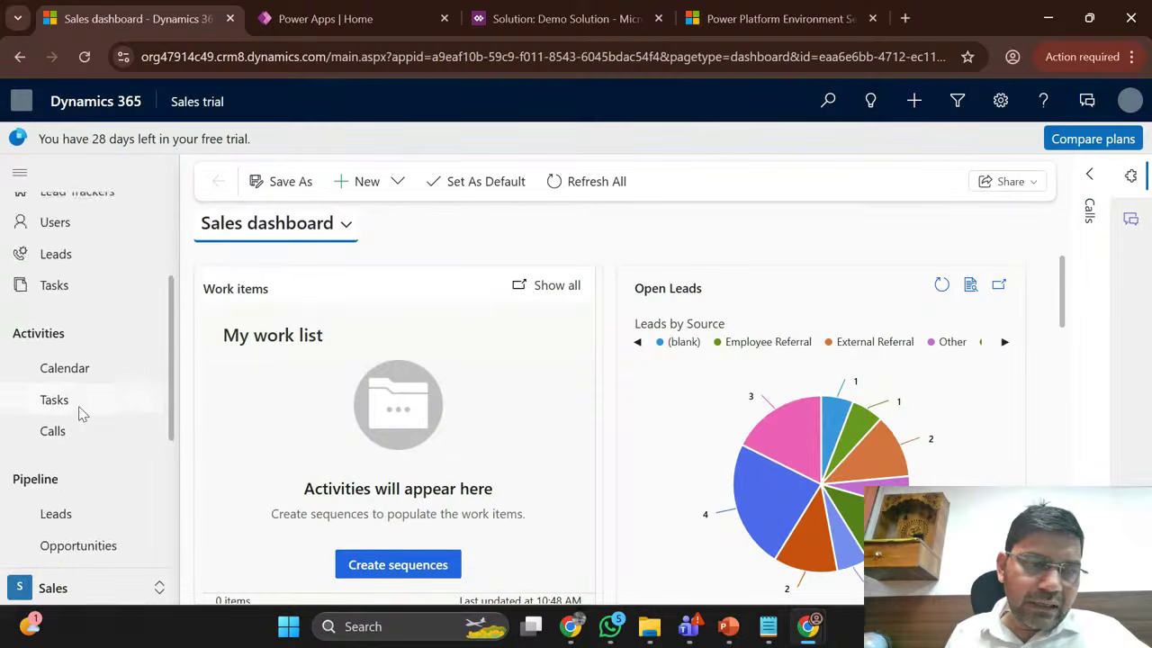
{"action": "scroll", "coordinate": [78, 412], "scroll_direction": "down", "scroll_amount": 1}
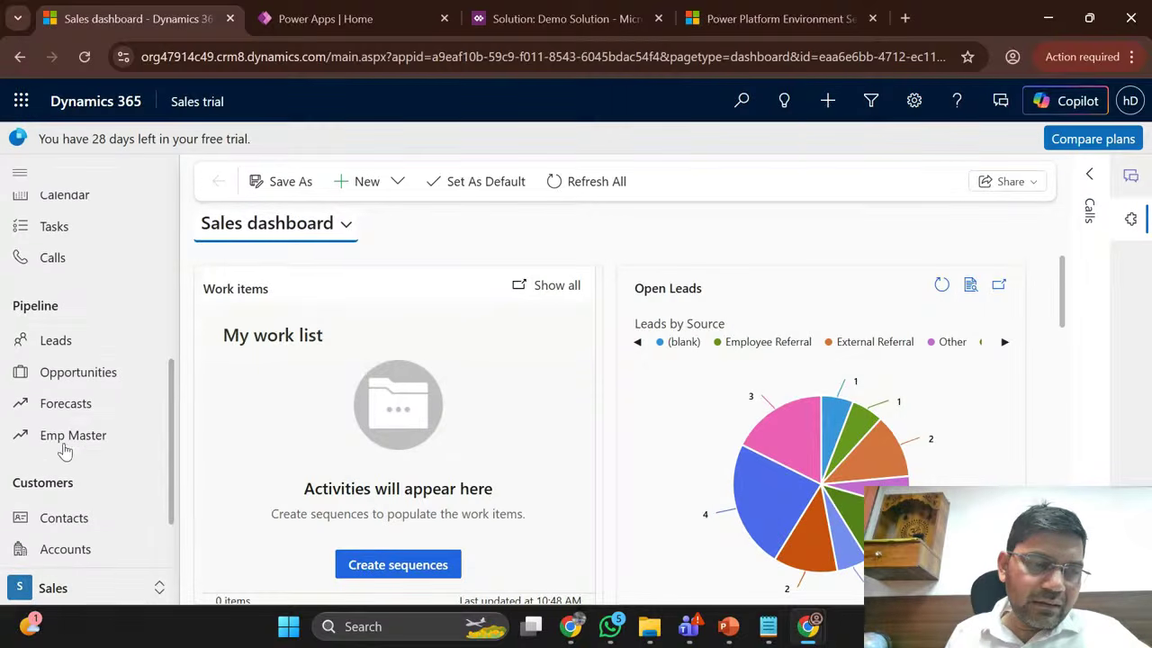
{"action": "left_click", "coordinate": [75, 441]}
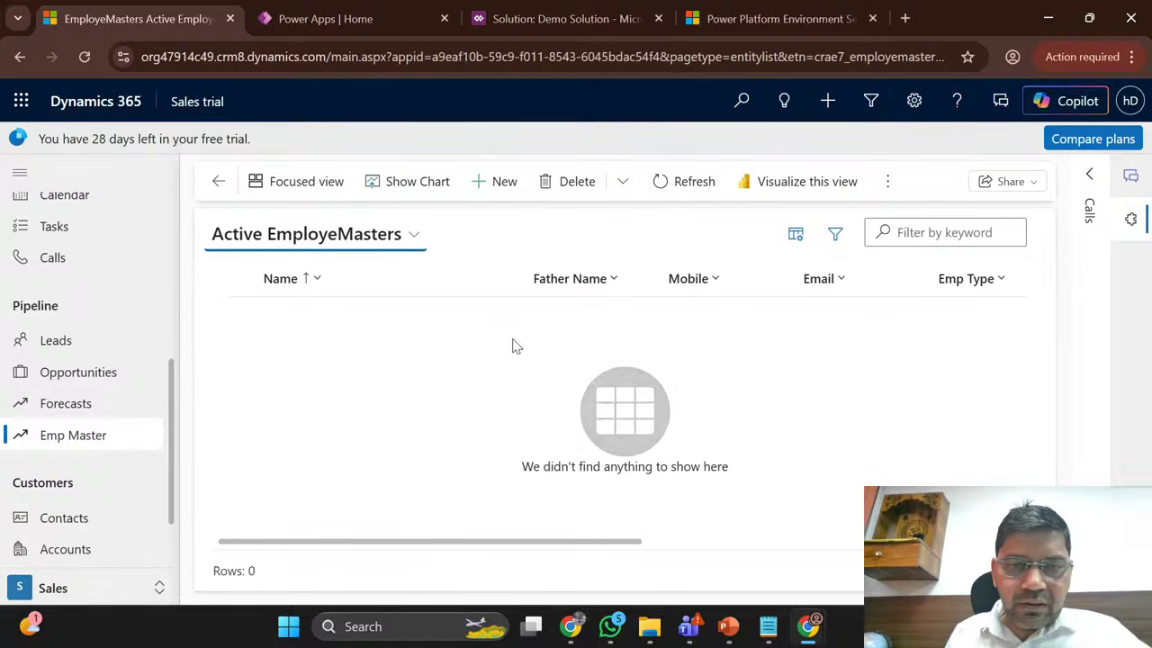
Step: Start a new EmployeMaster record and scroll through its General fields
{"action": "left_click", "coordinate": [501, 183]}
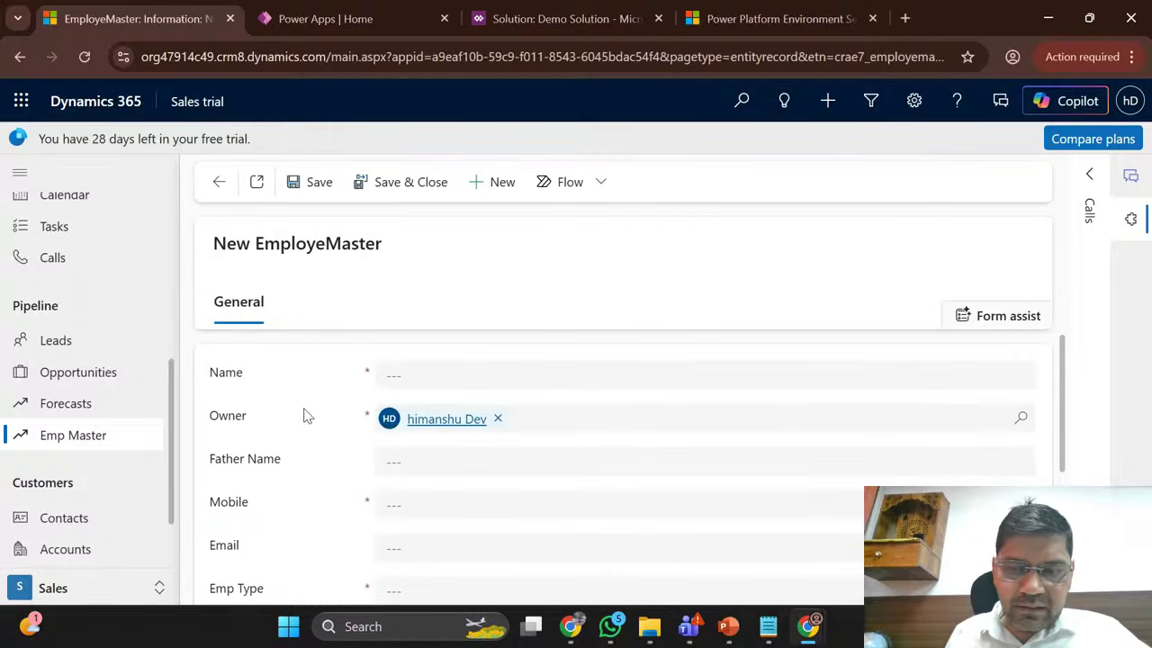
{"action": "scroll", "coordinate": [303, 411], "scroll_direction": "down", "scroll_amount": 3}
{"action": "scroll", "coordinate": [304, 415], "scroll_direction": "up", "scroll_amount": 3}
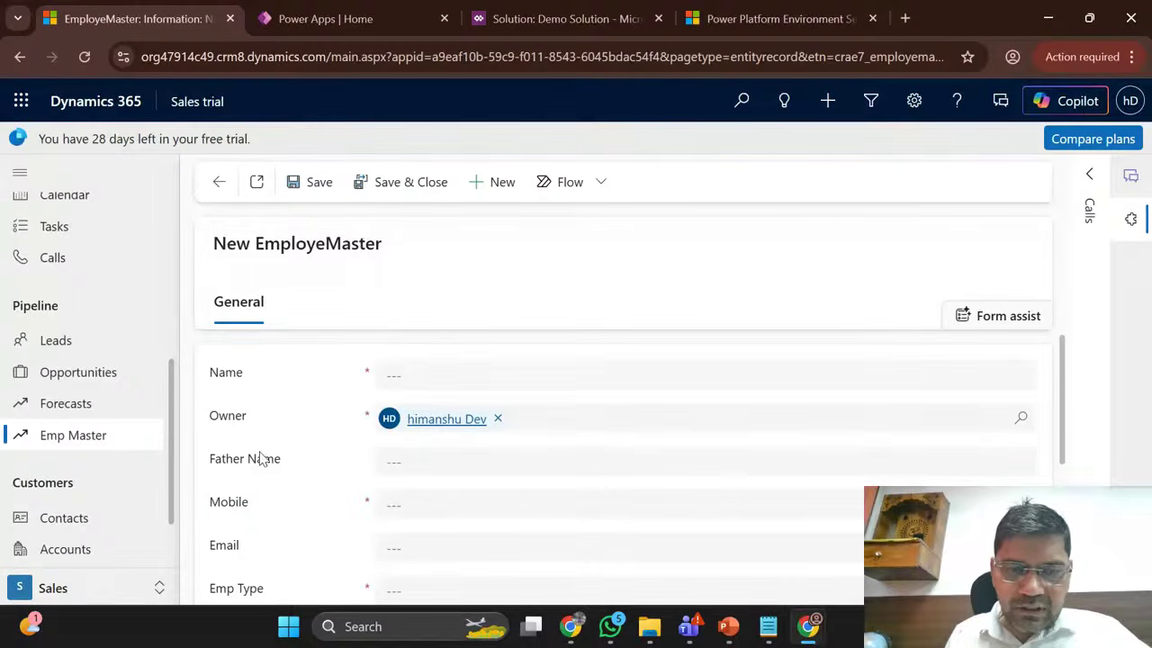
{"action": "scroll", "coordinate": [261, 459], "scroll_direction": "down", "scroll_amount": 3}
{"action": "scroll", "coordinate": [261, 459], "scroll_direction": "down", "scroll_amount": 1}
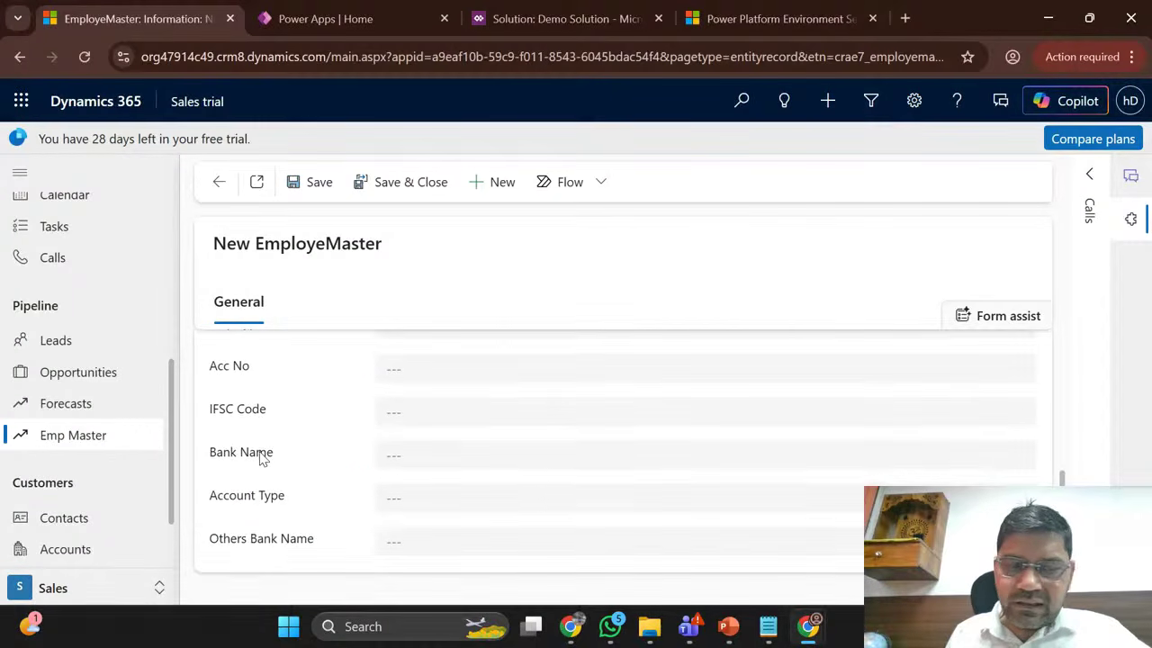
{"action": "scroll", "coordinate": [261, 459], "scroll_direction": "up", "scroll_amount": 4}
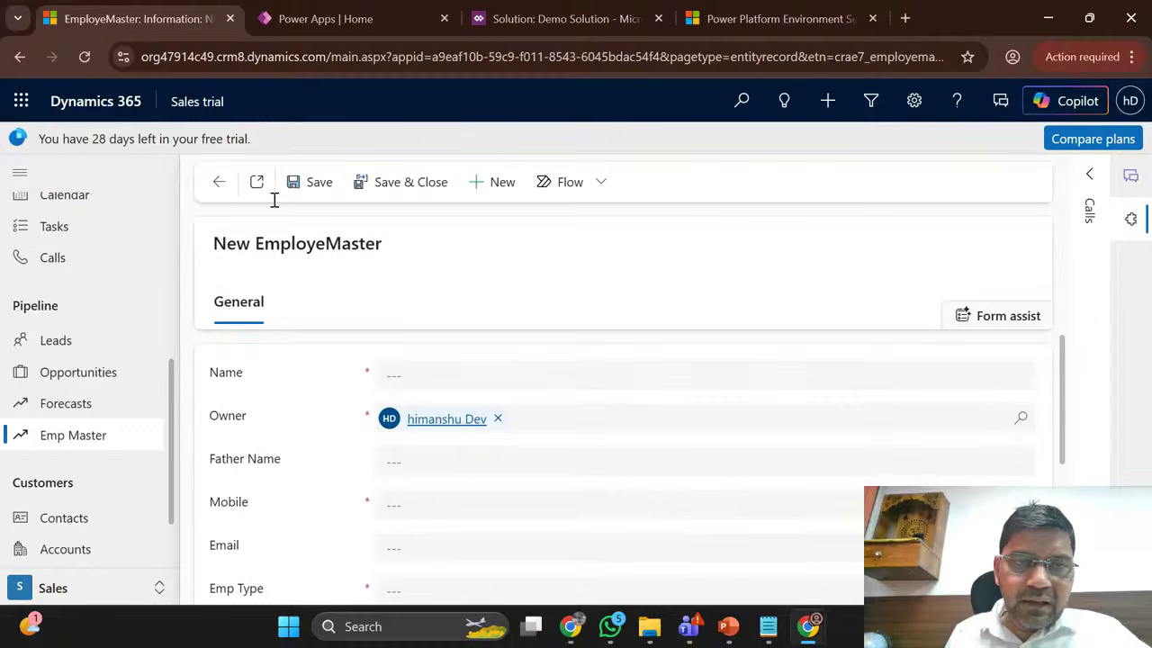
{"action": "scroll", "coordinate": [315, 519], "scroll_direction": "down", "scroll_amount": 2}
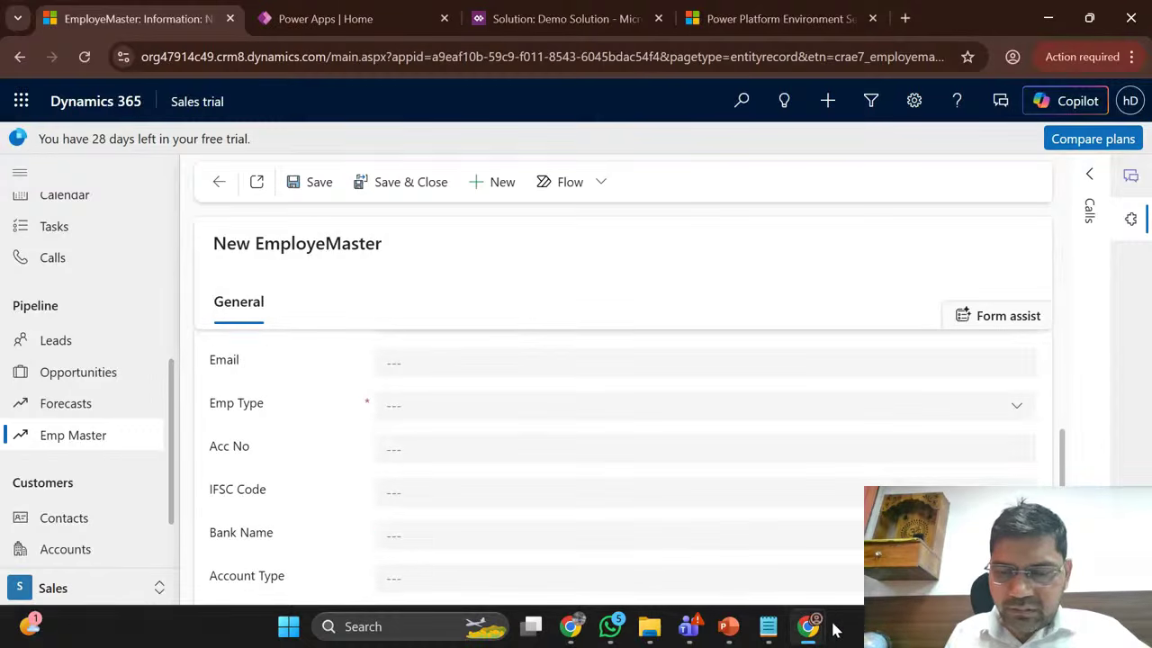
Step: Back in the form editor, give the General tab an equal three-column layout
{"action": "mouse_move", "coordinate": [809, 626]}
{"action": "left_click", "coordinate": [895, 504]}
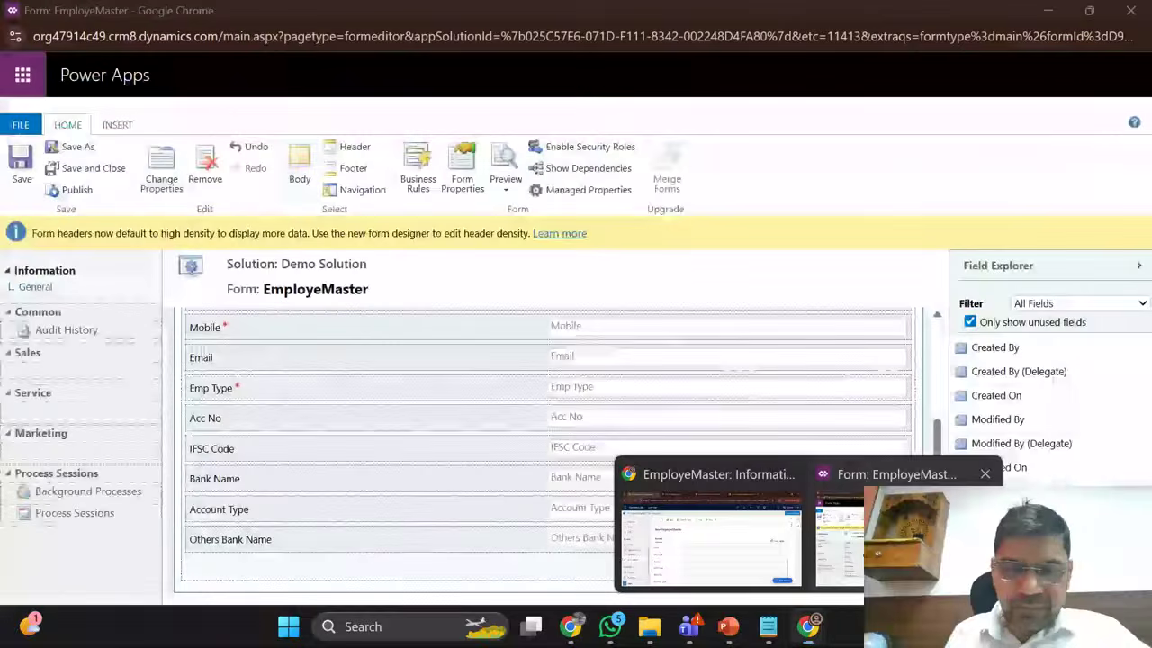
{"action": "scroll", "coordinate": [212, 347], "scroll_direction": "up", "scroll_amount": 3}
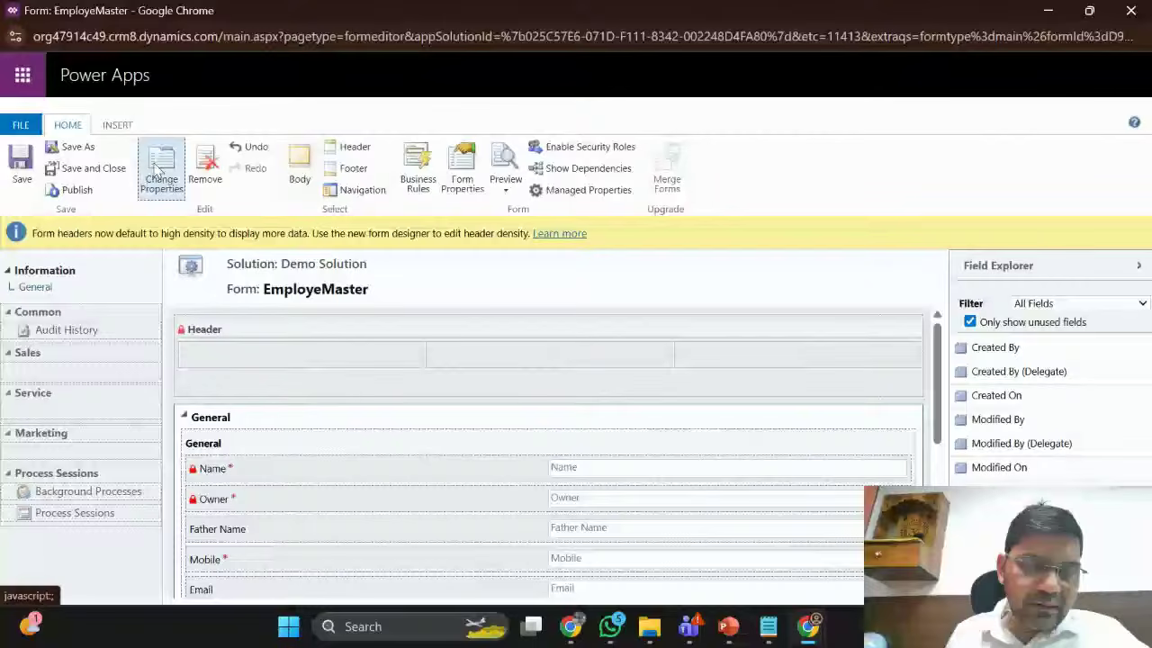
{"action": "left_click", "coordinate": [160, 171]}
{"action": "left_click", "coordinate": [484, 187]}
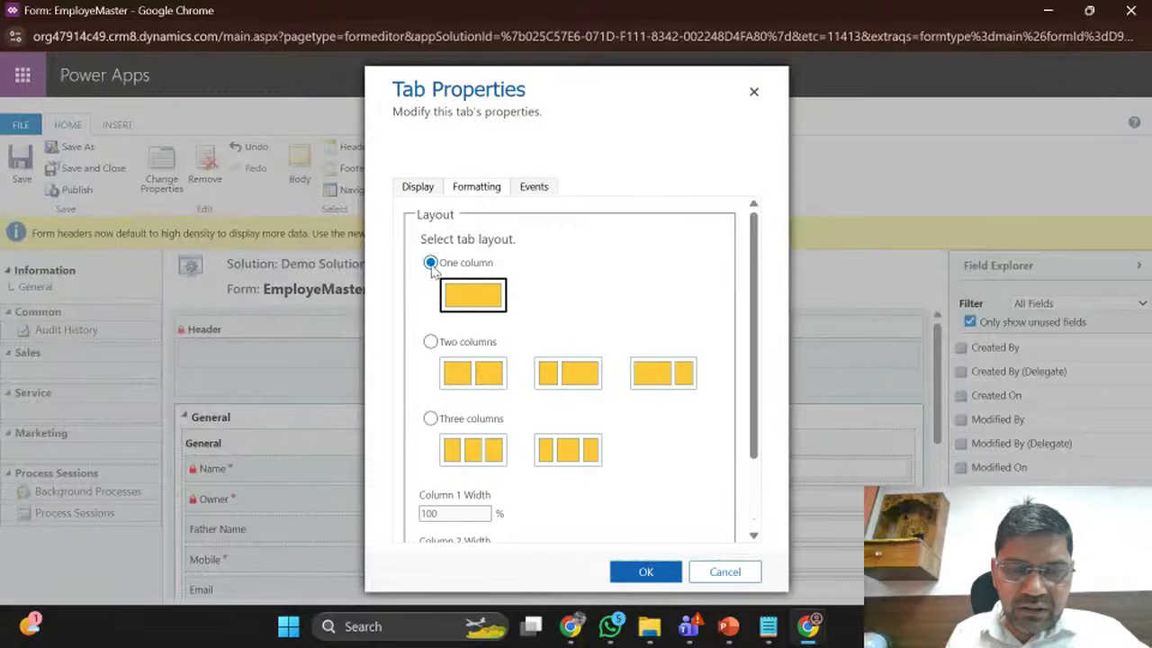
{"action": "left_click", "coordinate": [430, 418]}
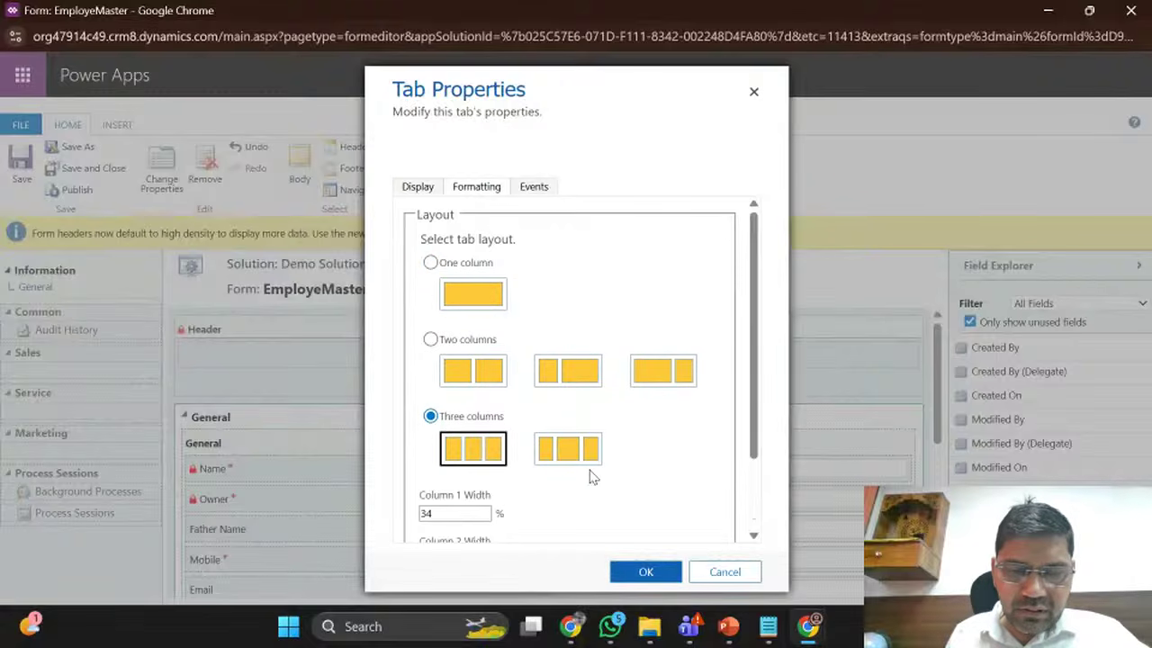
{"action": "scroll", "coordinate": [590, 475], "scroll_direction": "down", "scroll_amount": 2}
{"action": "left_click", "coordinate": [641, 583]}
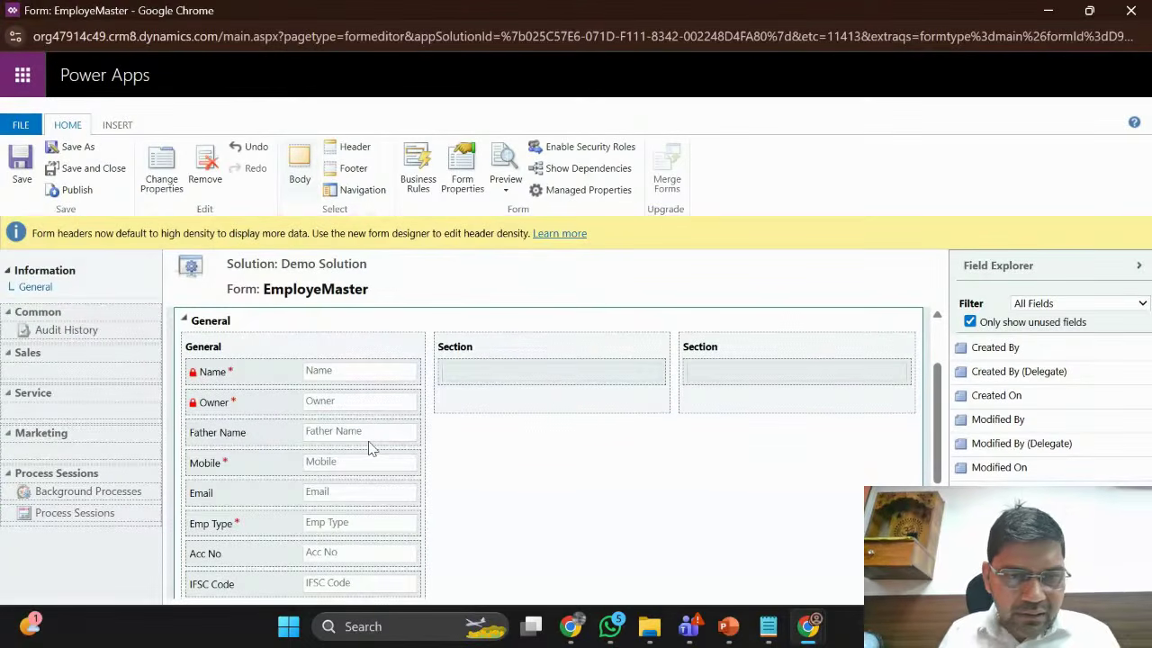
{"action": "scroll", "coordinate": [343, 324], "scroll_direction": "down", "scroll_amount": 1}
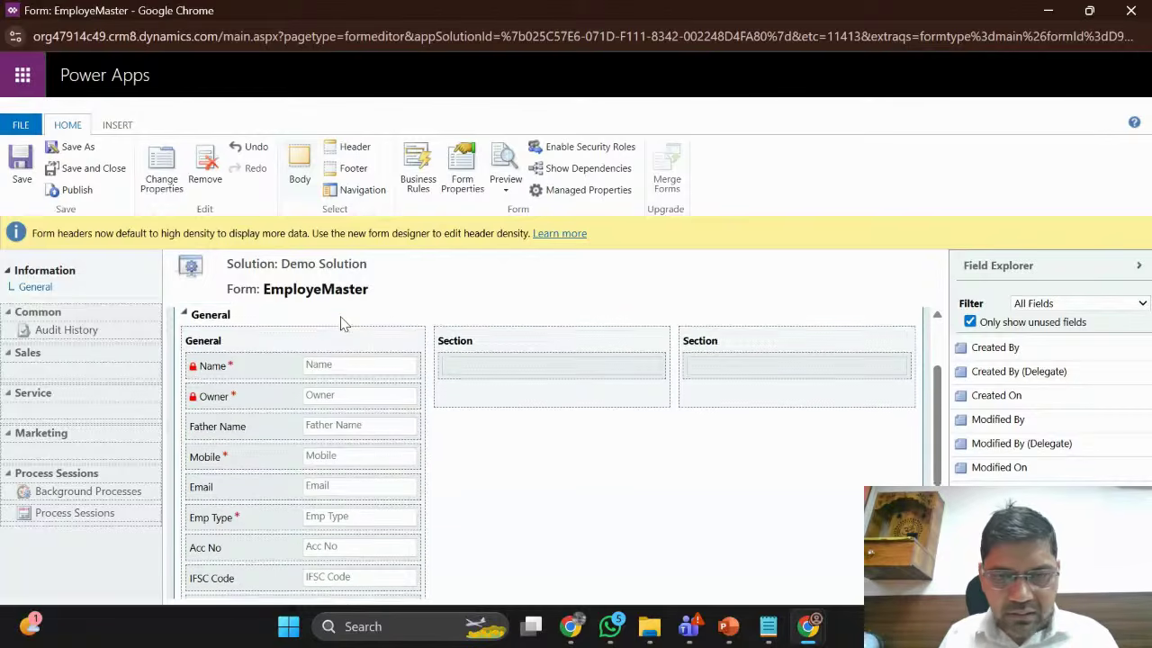
{"action": "scroll", "coordinate": [344, 324], "scroll_direction": "up", "scroll_amount": 2}
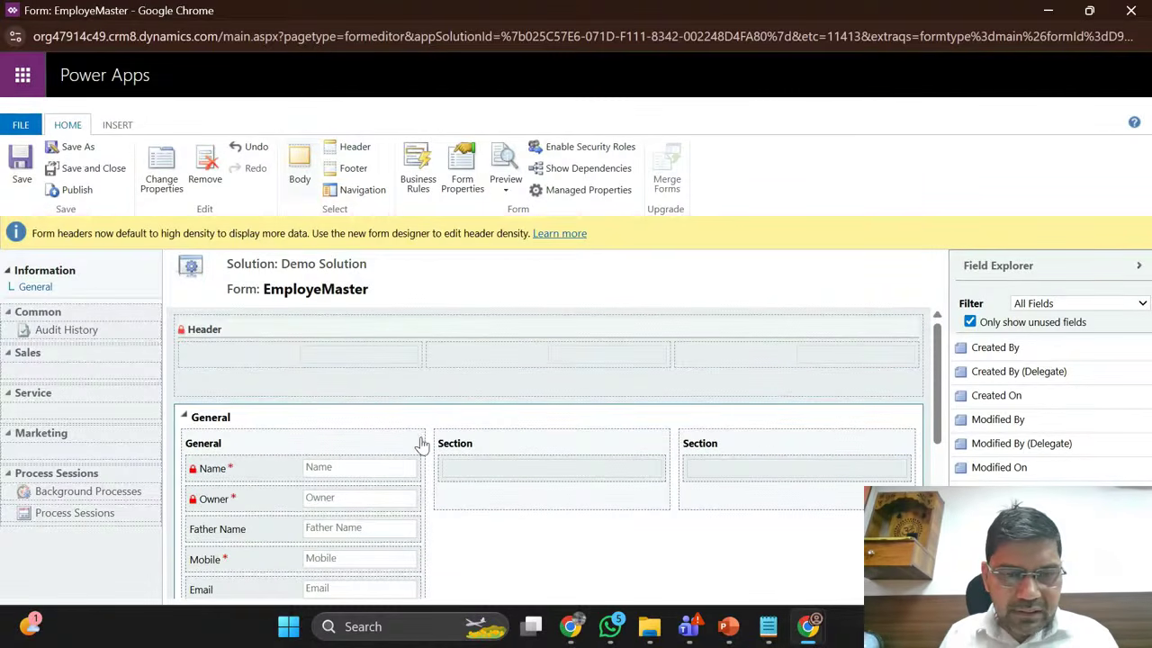
Step: Switch the General tab back to one column, confirm removing extra columns, and select the General section
{"action": "left_click", "coordinate": [178, 172]}
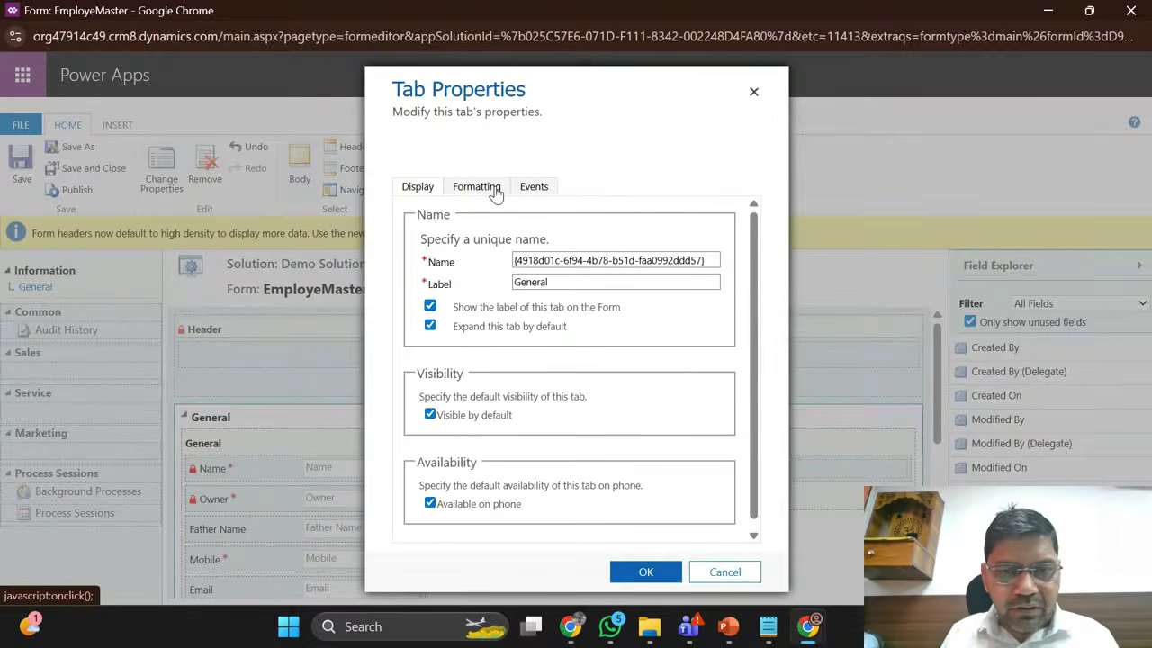
{"action": "left_click", "coordinate": [489, 187]}
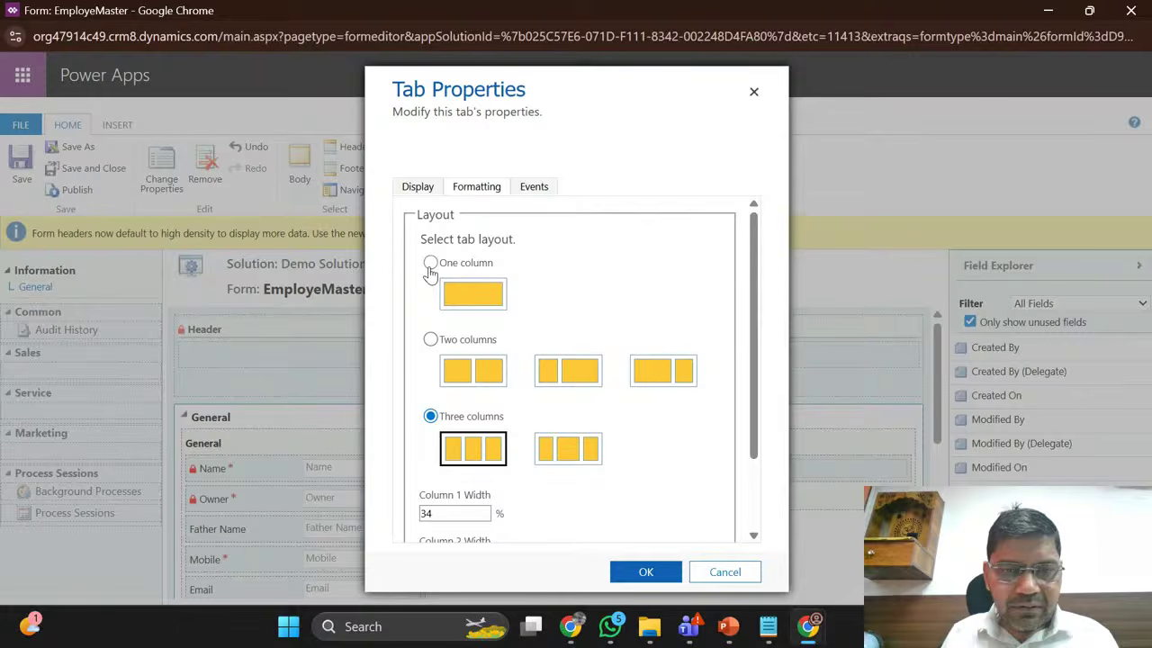
{"action": "left_click", "coordinate": [430, 262]}
{"action": "left_click", "coordinate": [640, 576]}
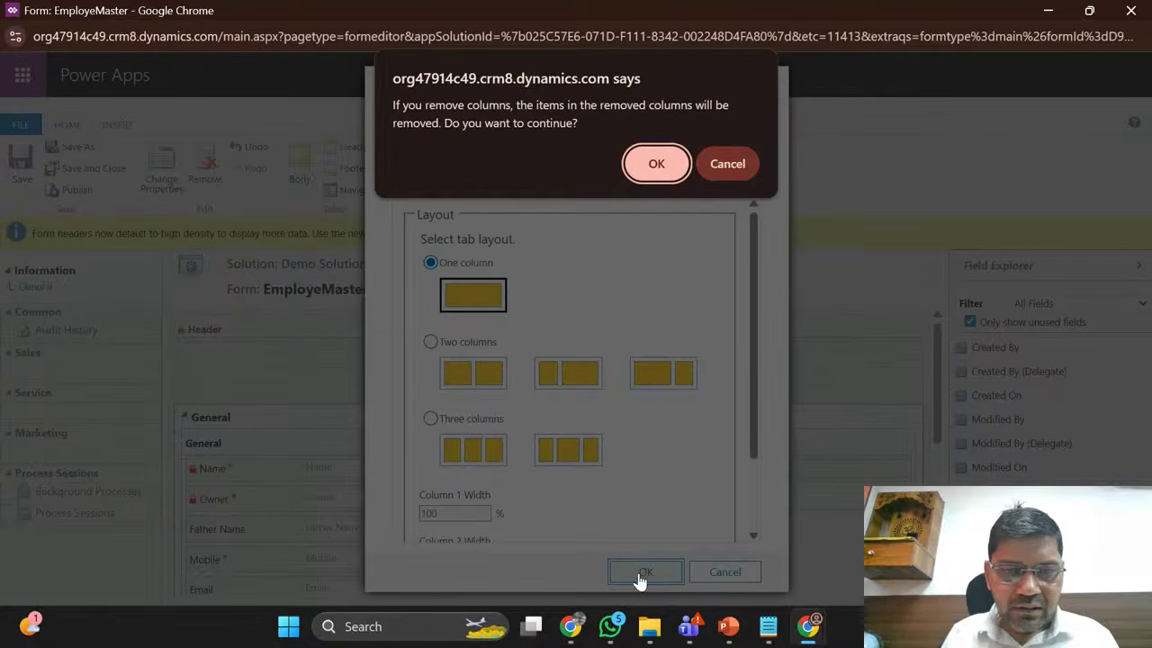
{"action": "left_click", "coordinate": [648, 161]}
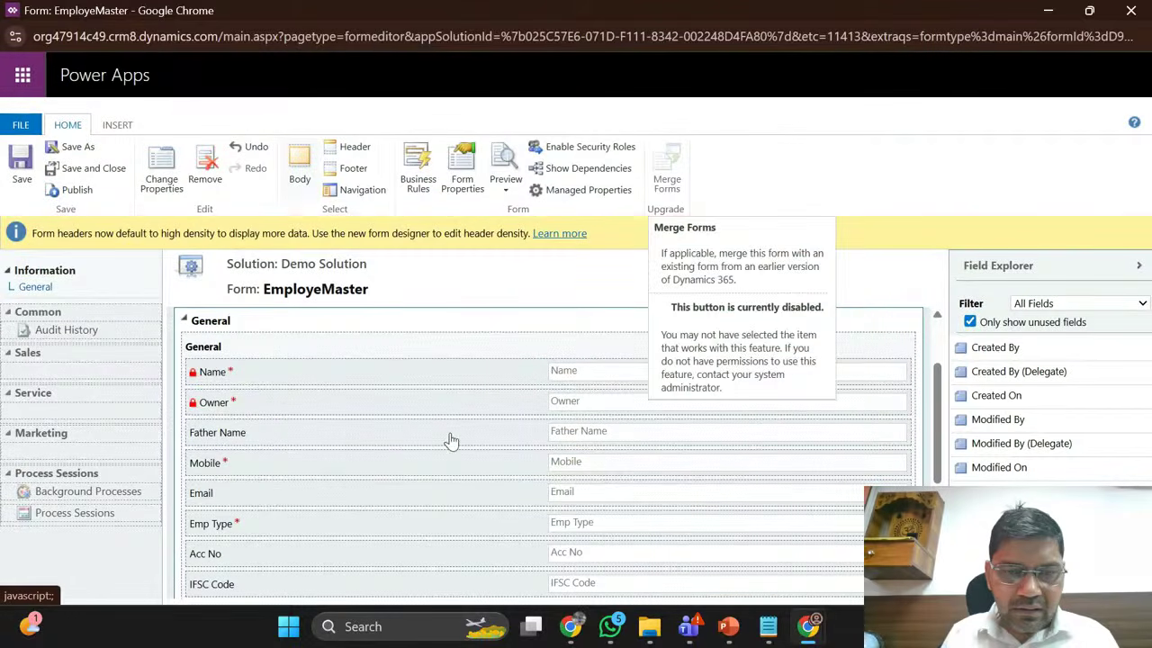
{"action": "scroll", "coordinate": [285, 363], "scroll_direction": "down", "scroll_amount": 1}
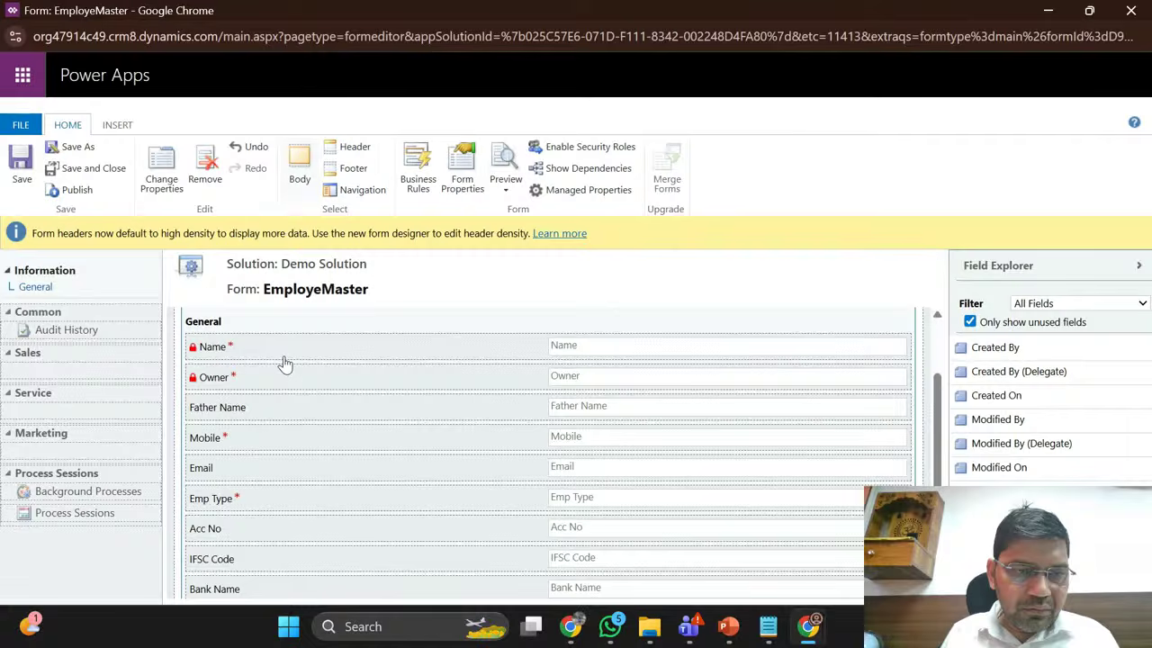
{"action": "scroll", "coordinate": [284, 362], "scroll_direction": "up", "scroll_amount": 2}
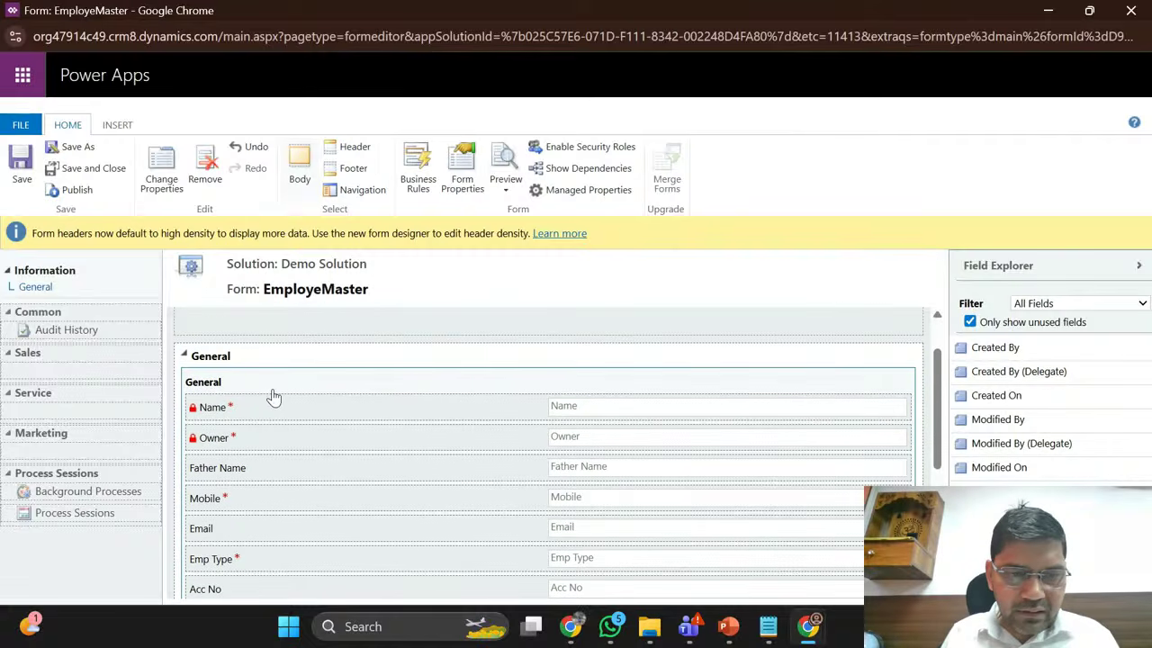
{"action": "left_click", "coordinate": [290, 405]}
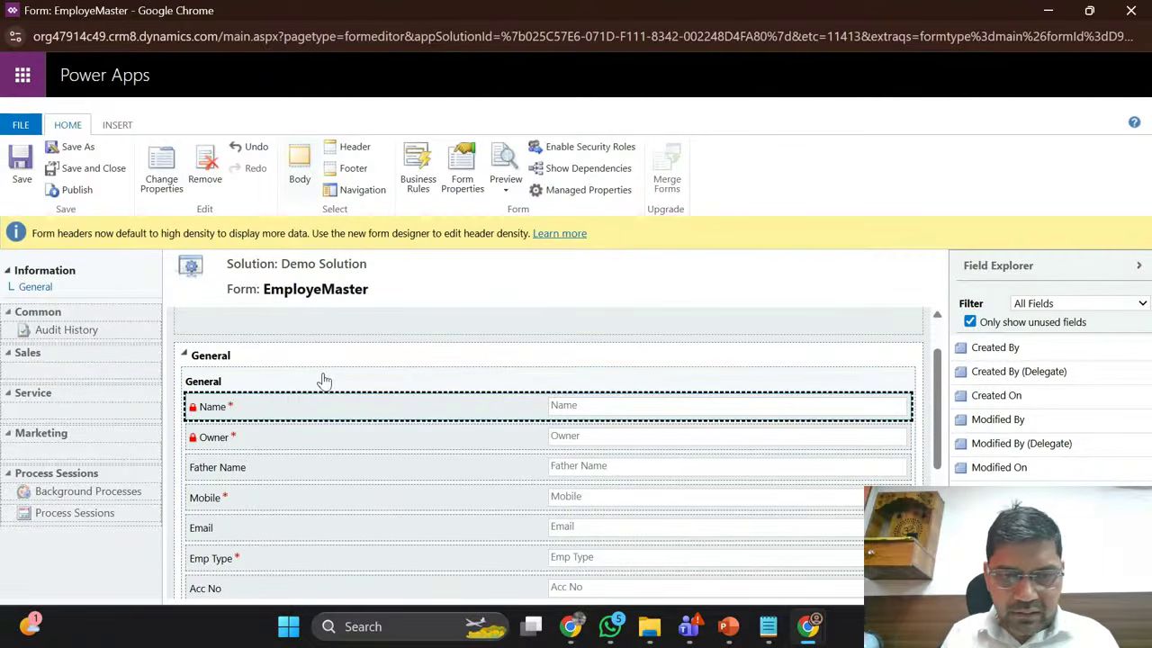
{"action": "scroll", "coordinate": [322, 377], "scroll_direction": "down", "scroll_amount": 2}
{"action": "scroll", "coordinate": [326, 380], "scroll_direction": "up", "scroll_amount": 3}
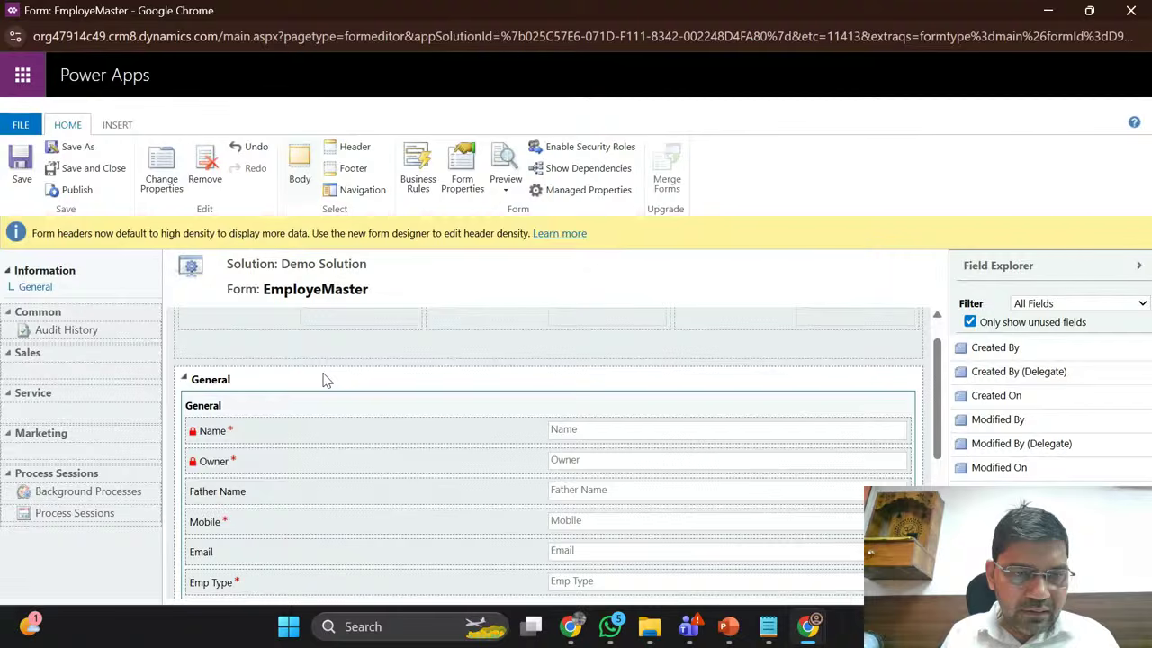
Step: Set the General section's Formatting layout to Three columns and apply it
{"action": "left_click", "coordinate": [161, 173]}
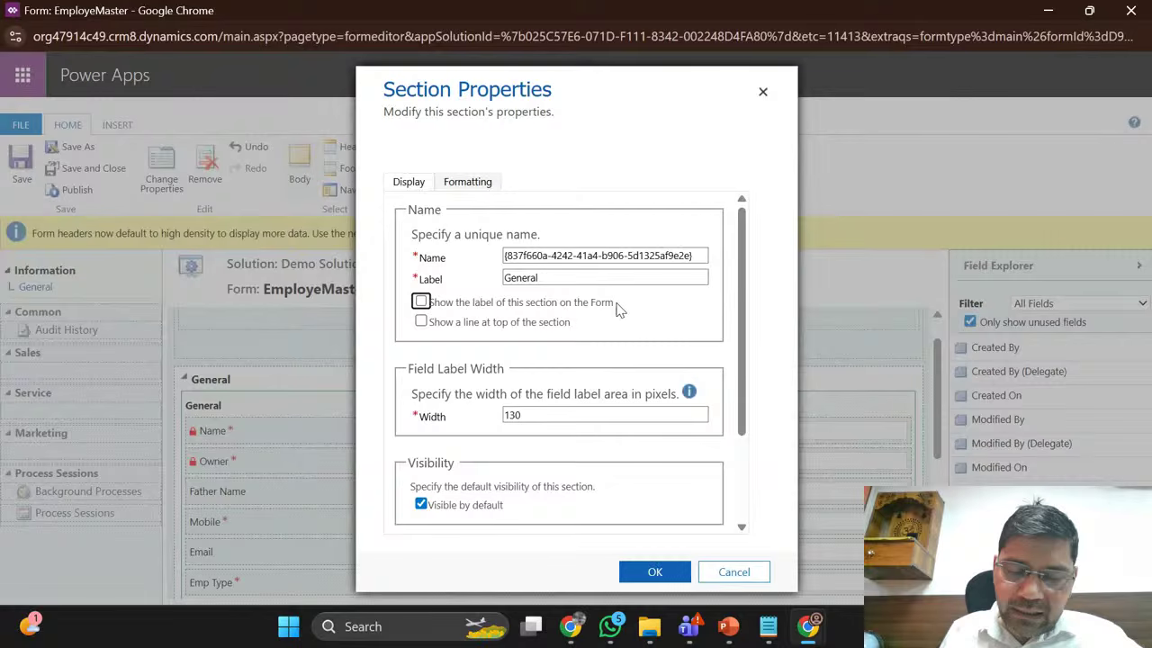
{"action": "left_click", "coordinate": [479, 186]}
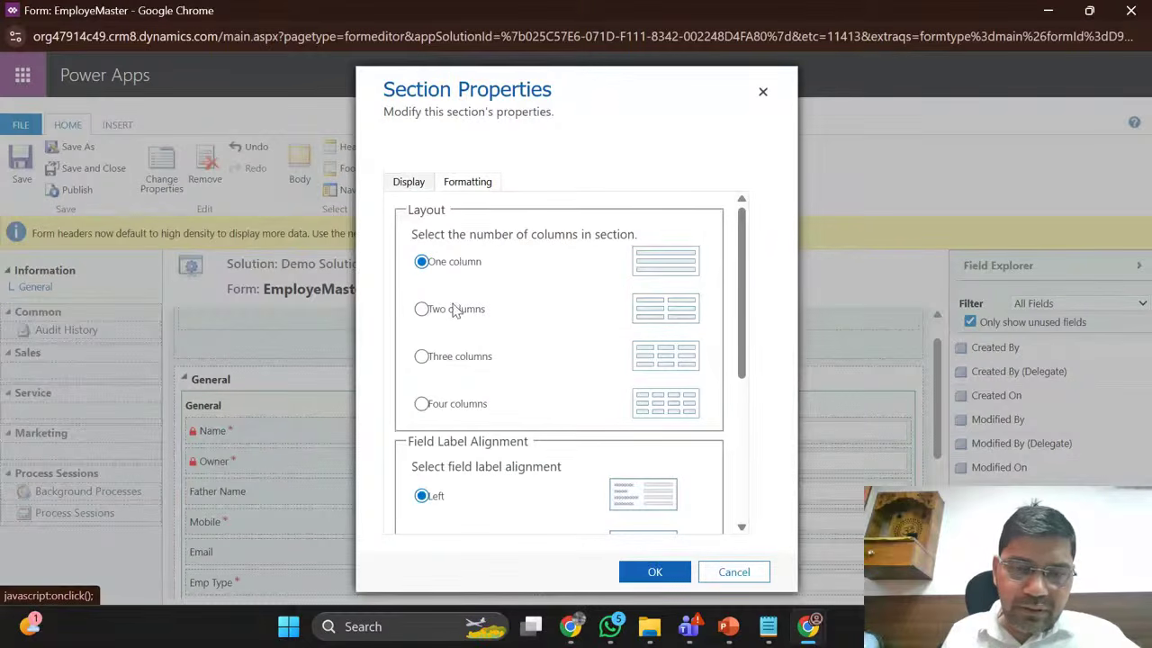
{"action": "left_click", "coordinate": [447, 363]}
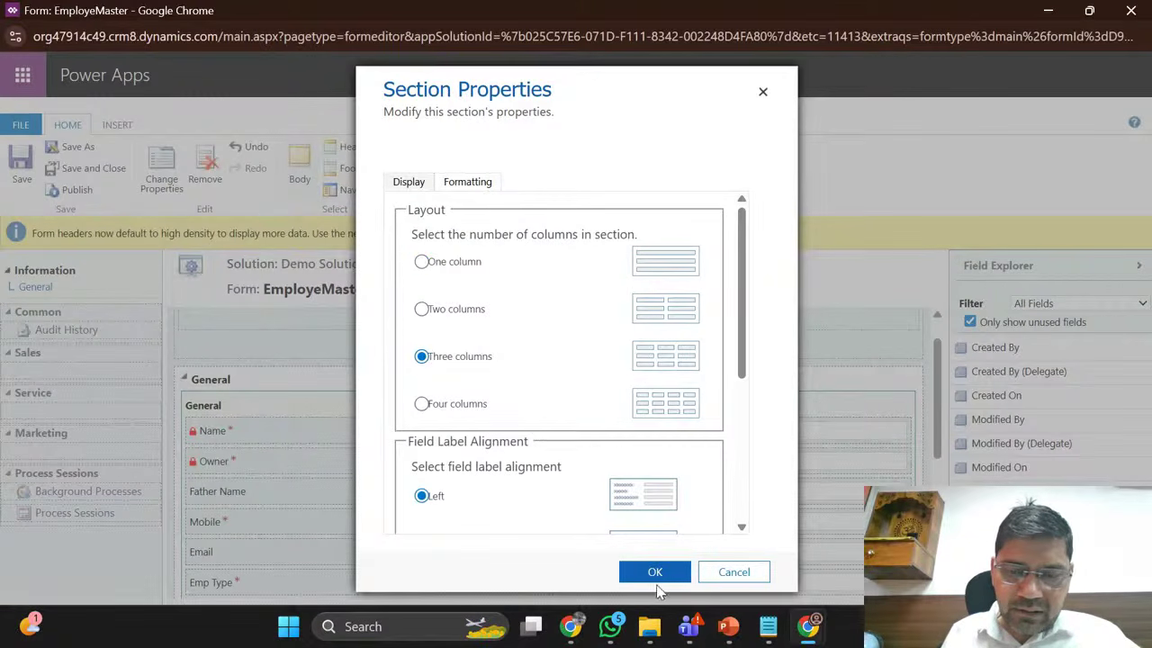
{"action": "left_click", "coordinate": [649, 576]}
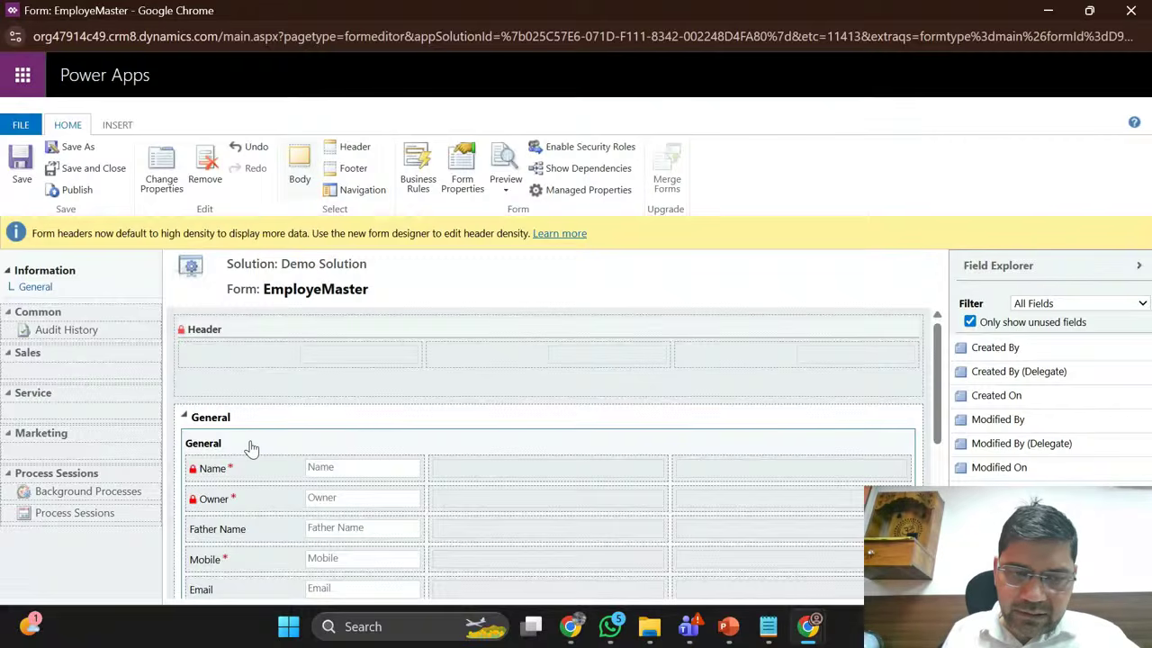
Step: Move Owner below Account Type and shift Father Name into the second column
{"action": "scroll", "coordinate": [279, 426], "scroll_direction": "down", "scroll_amount": 1}
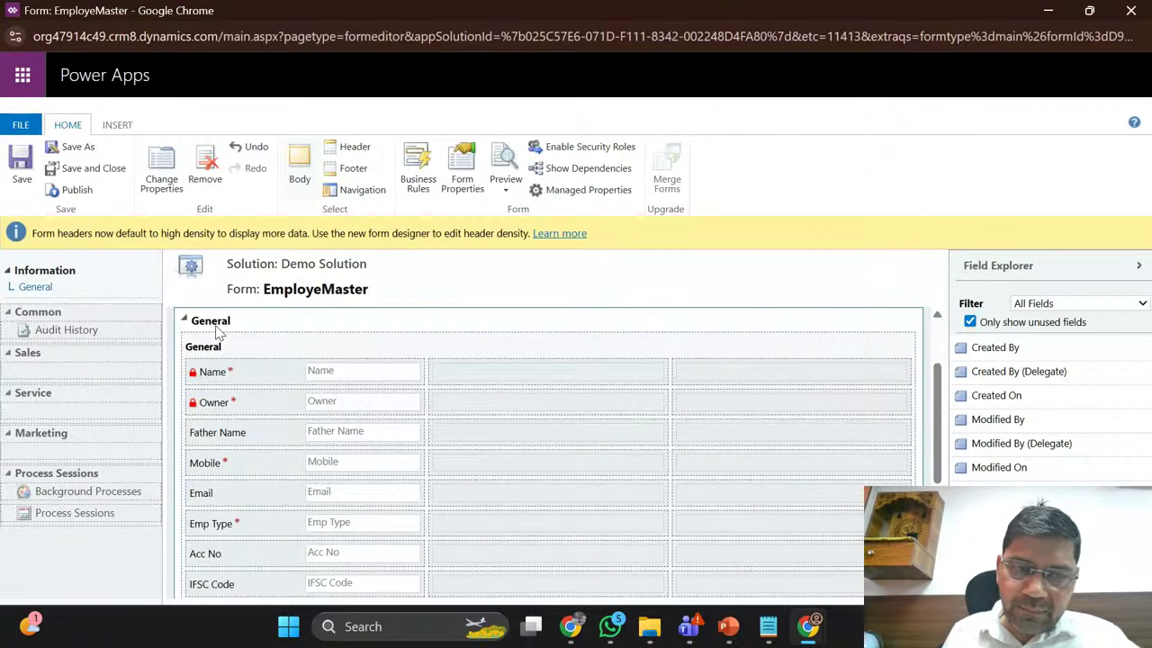
{"action": "scroll", "coordinate": [251, 350], "scroll_direction": "down", "scroll_amount": 1}
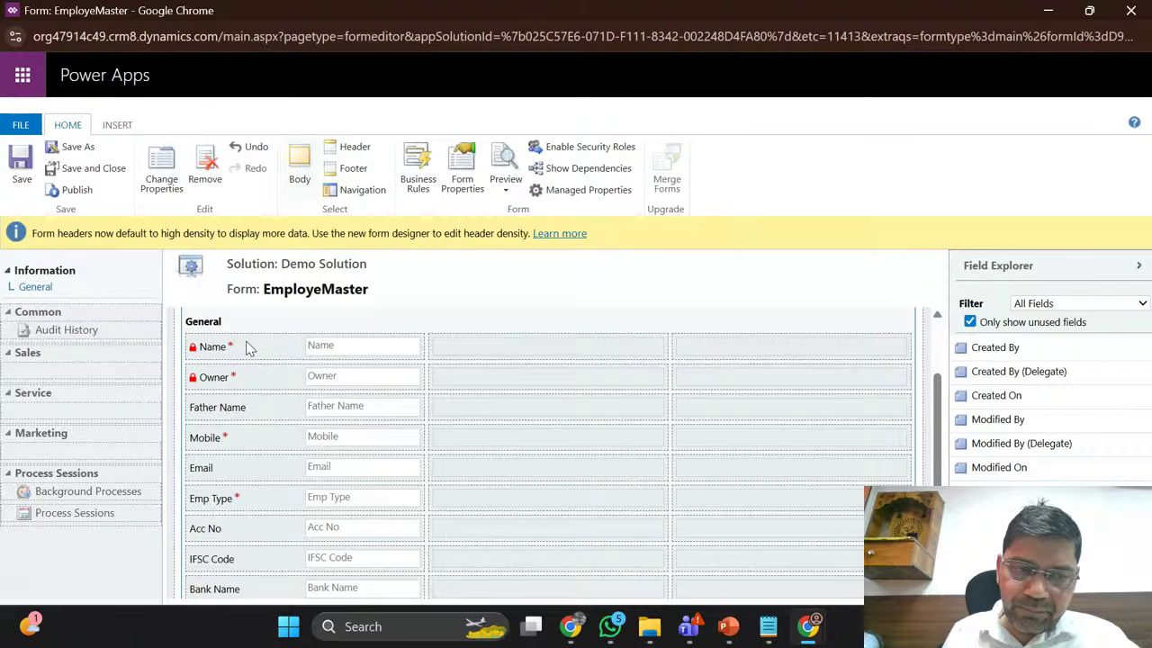
{"action": "scroll", "coordinate": [247, 346], "scroll_direction": "up", "scroll_amount": 2}
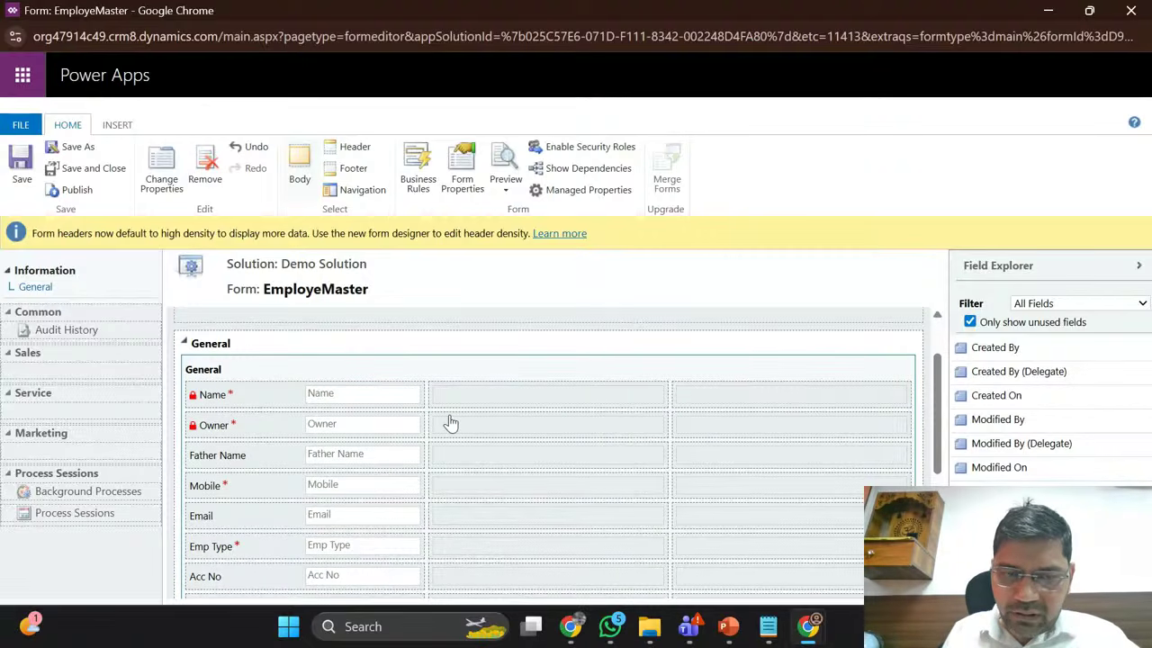
{"action": "left_click", "coordinate": [246, 431]}
{"action": "key", "text": "ctrl+z"}
{"action": "key", "text": "ctrl+z"}
{"action": "key", "text": "ctrl+z"}
{"action": "key", "text": "ctrl+z"}
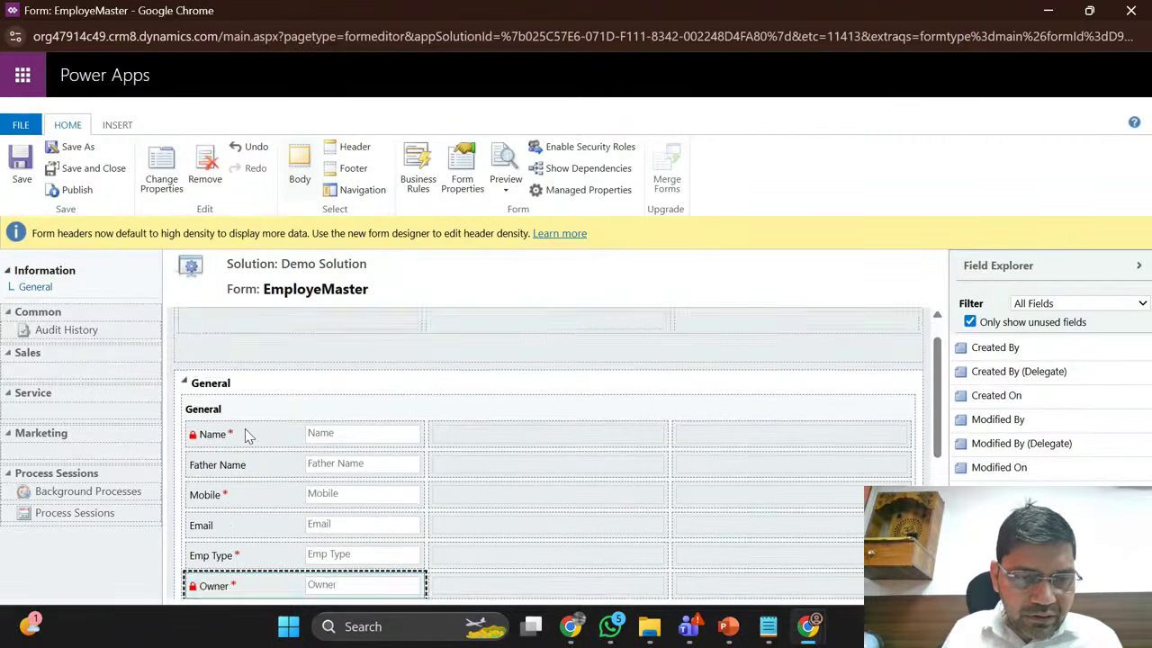
{"action": "key", "text": "Down"}
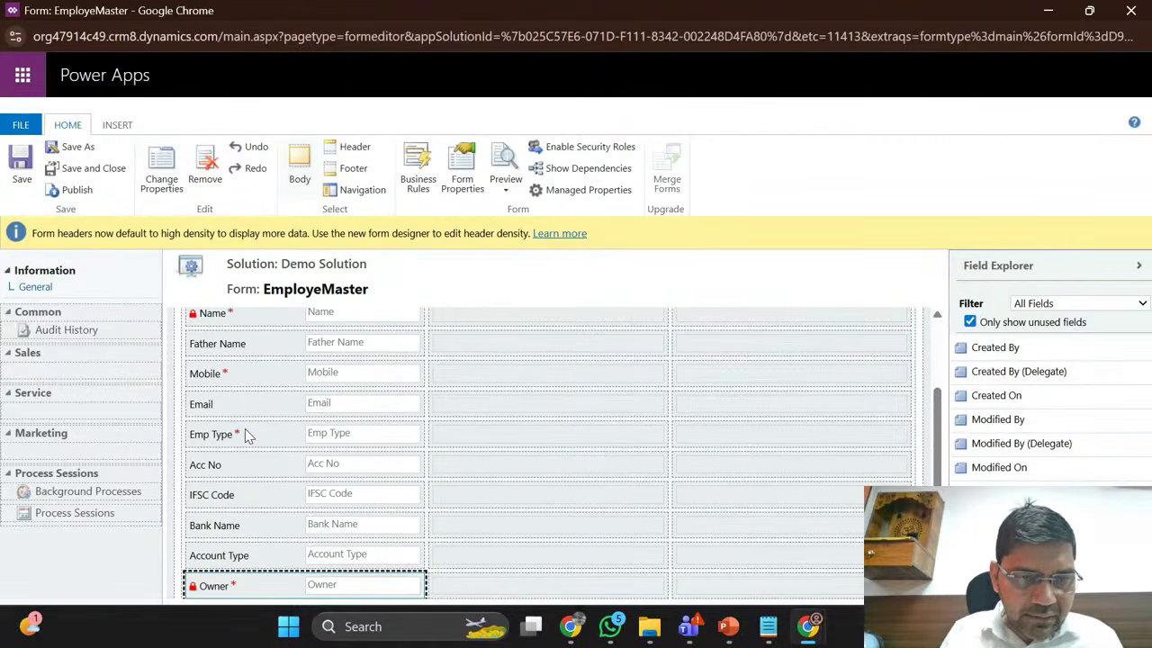
{"action": "scroll", "coordinate": [246, 429], "scroll_direction": "up", "scroll_amount": 1}
{"action": "left_click", "coordinate": [245, 430]}
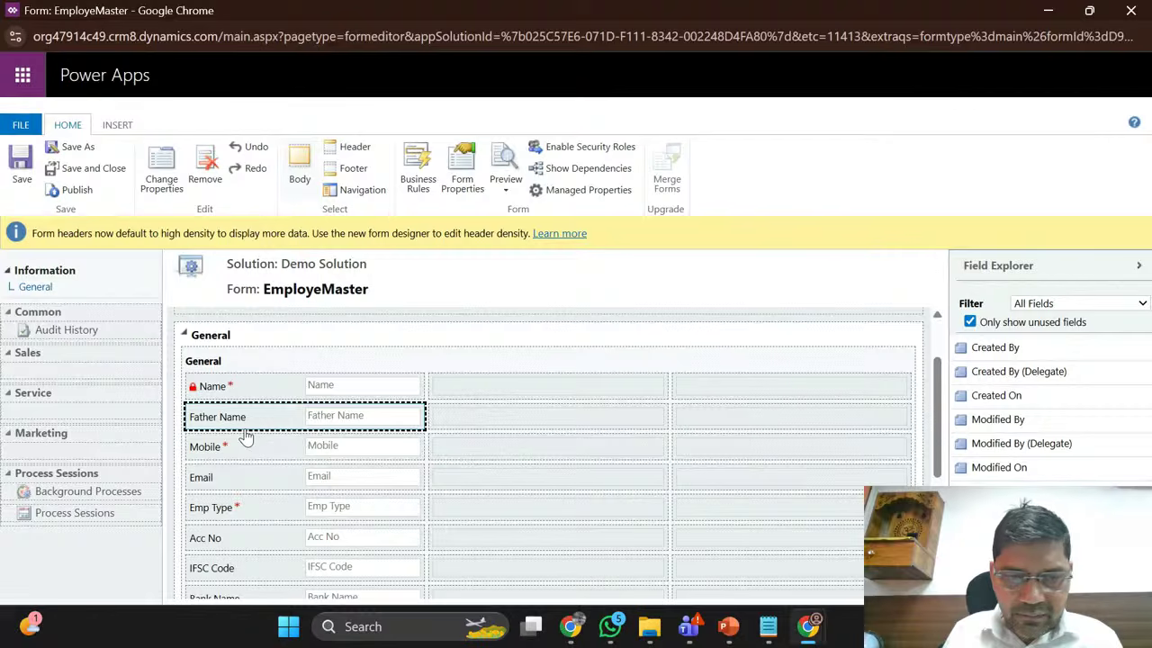
{"action": "key", "text": "Right"}
Step: Move Mobile to the third column, Emp Type to the second, Acc No to the third
{"action": "left_click", "coordinate": [250, 419]}
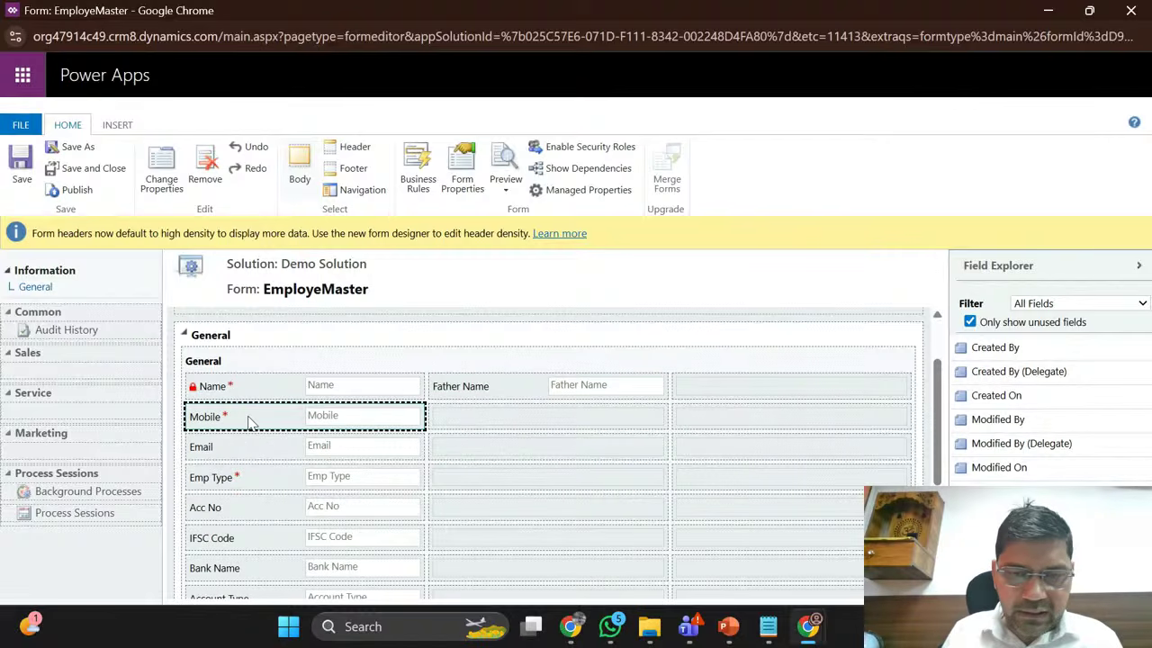
{"action": "key", "text": "Right"}
{"action": "key", "text": "Right"}
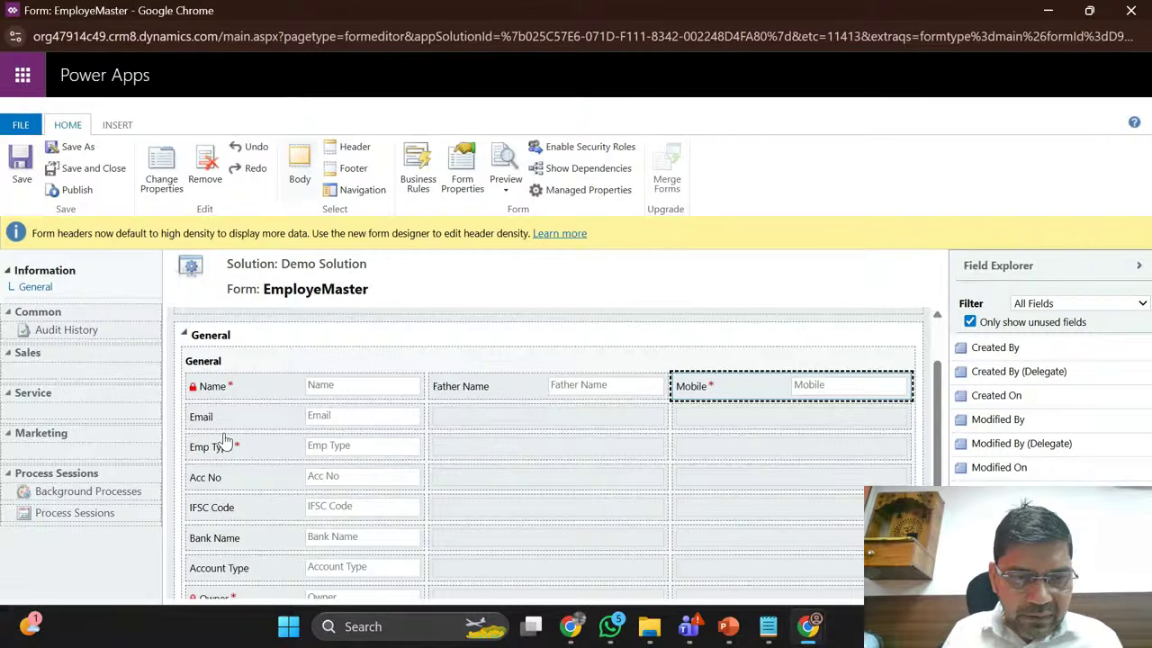
{"action": "left_click", "coordinate": [229, 453]}
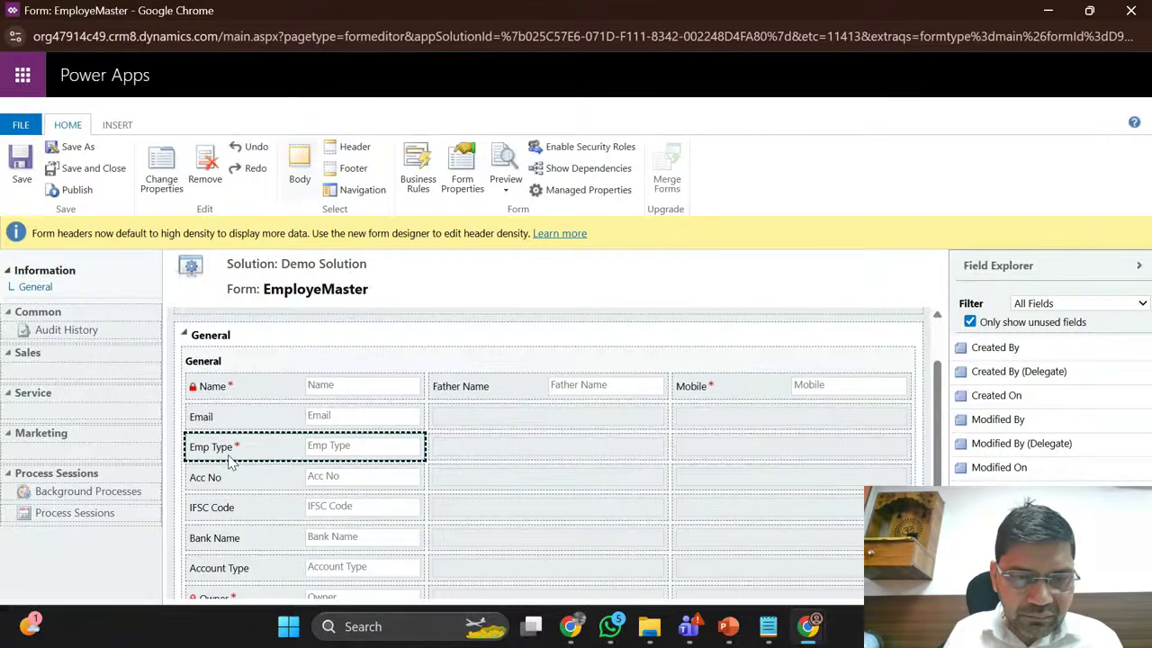
{"action": "key", "text": "Right"}
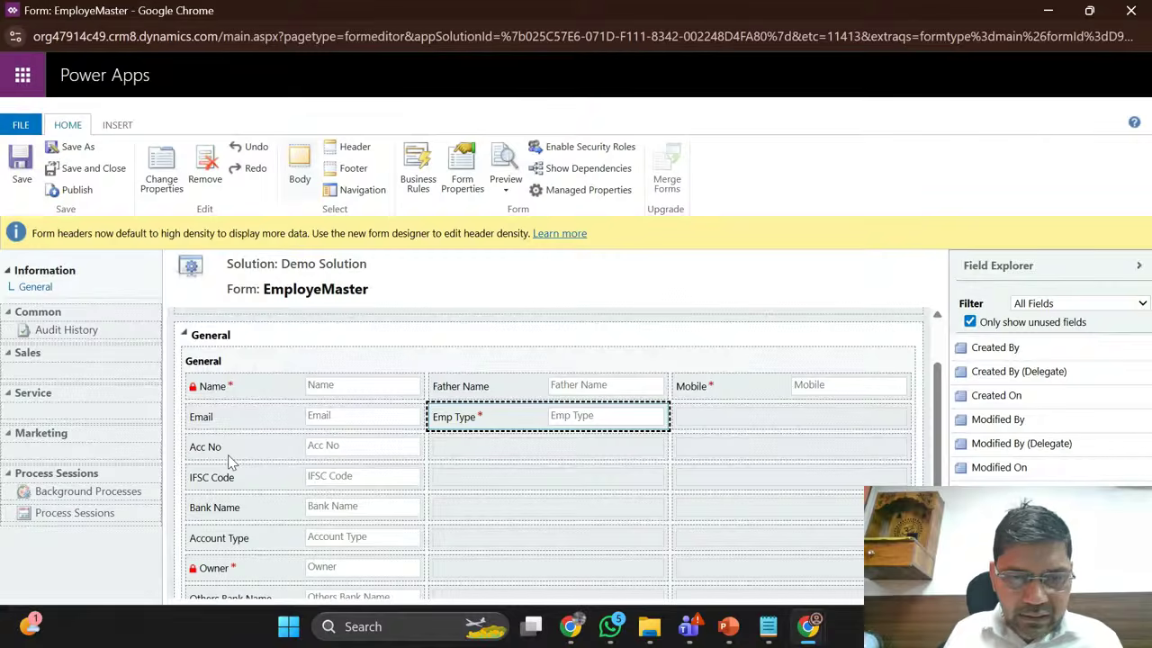
{"action": "left_click", "coordinate": [267, 453]}
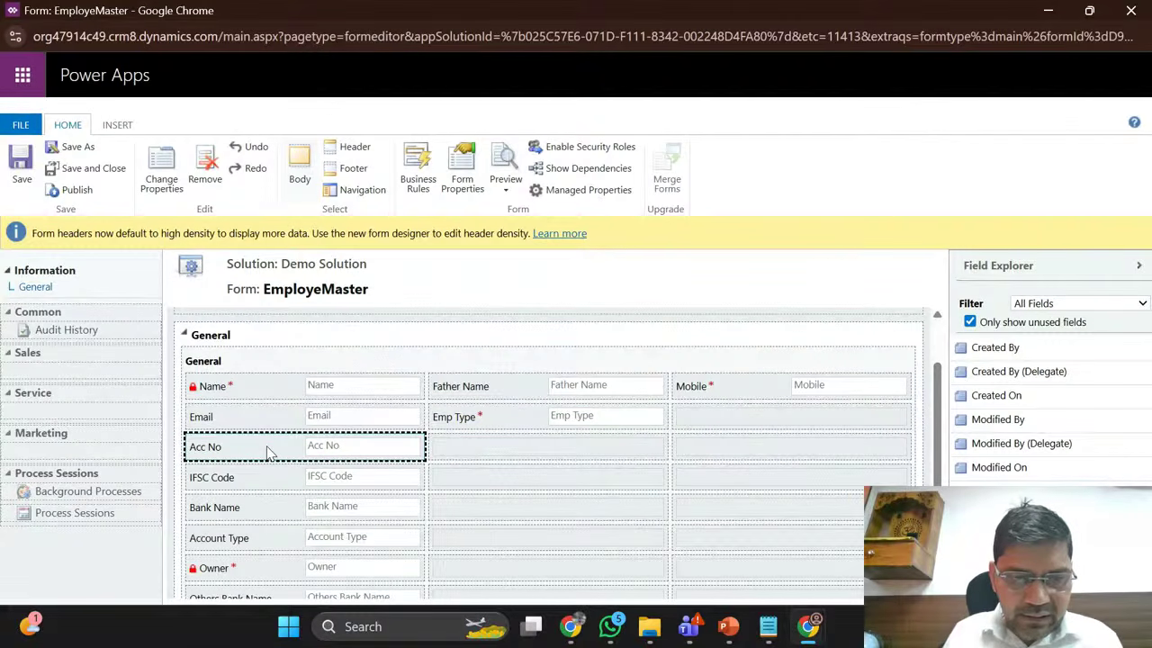
{"action": "key", "text": "Right"}
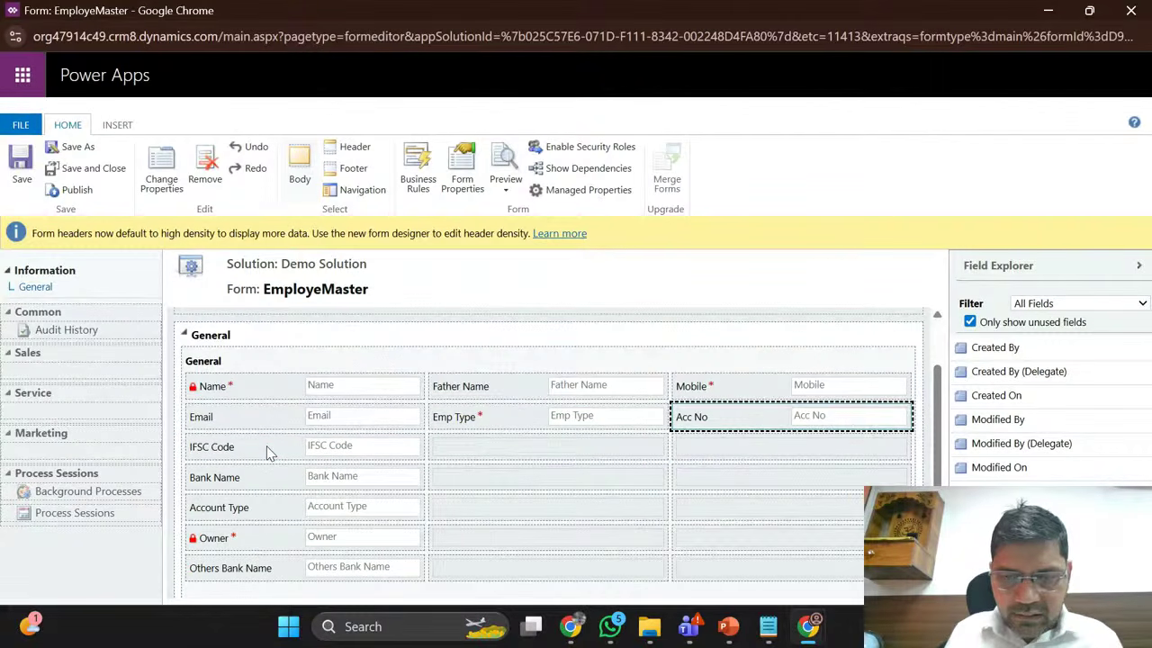
Step: Move Bank Name to column two, Account Type to column three, and Owner beside Others Bank Name
{"action": "left_click", "coordinate": [267, 453]}
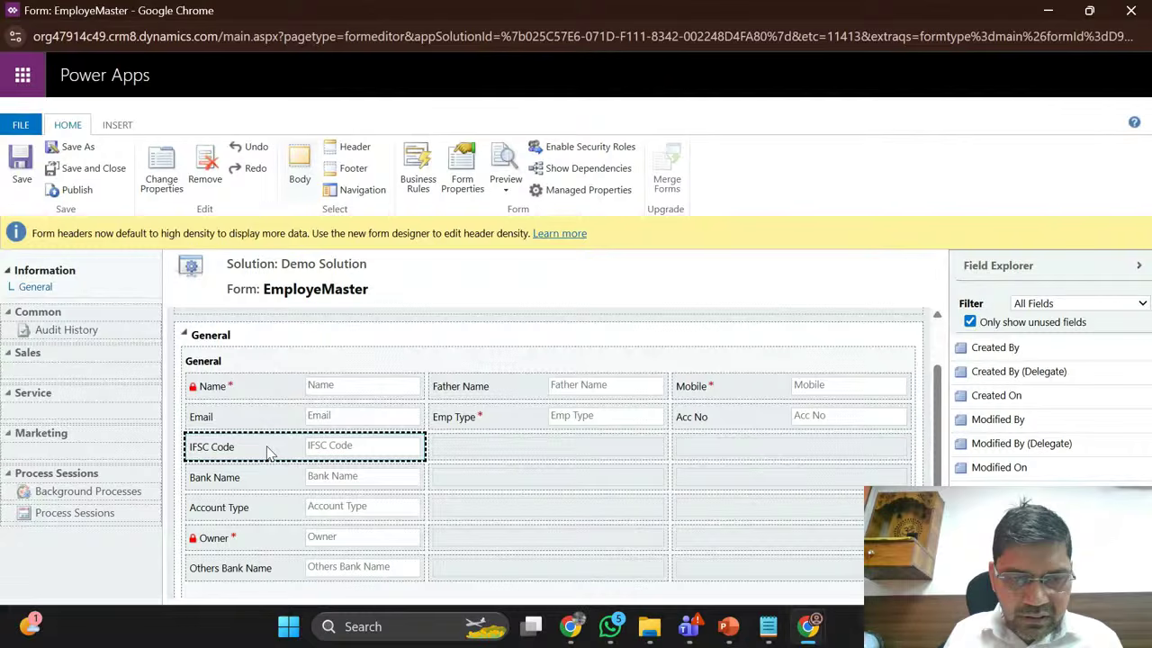
{"action": "left_click", "coordinate": [256, 484]}
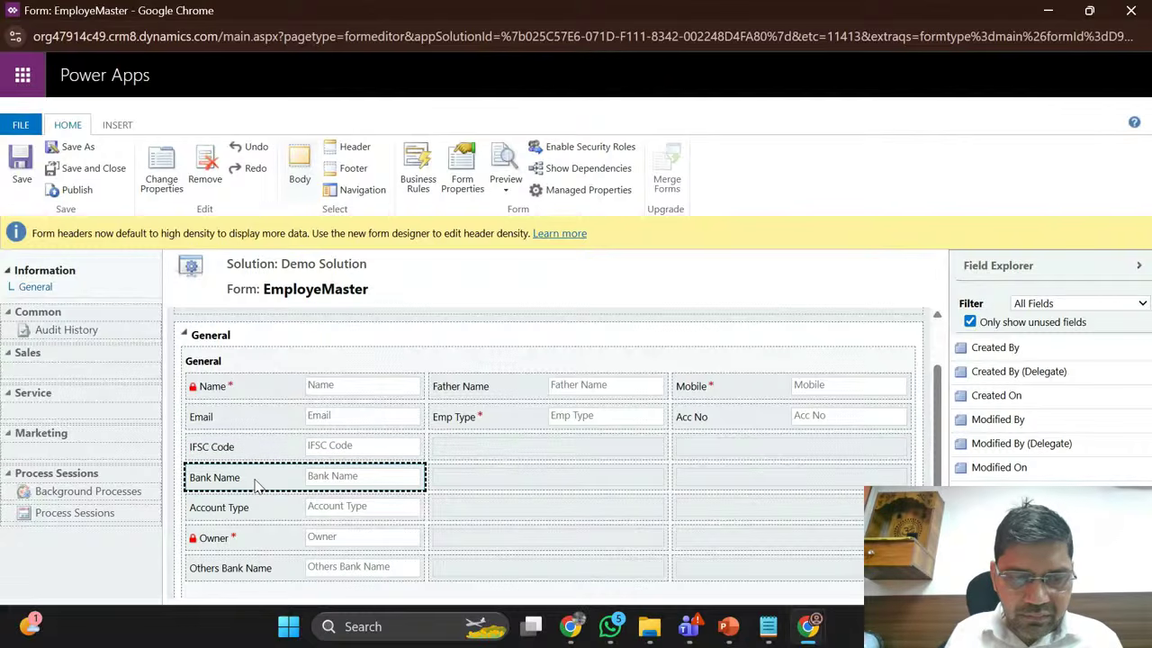
{"action": "key", "text": "Right"}
{"action": "left_click", "coordinate": [256, 484]}
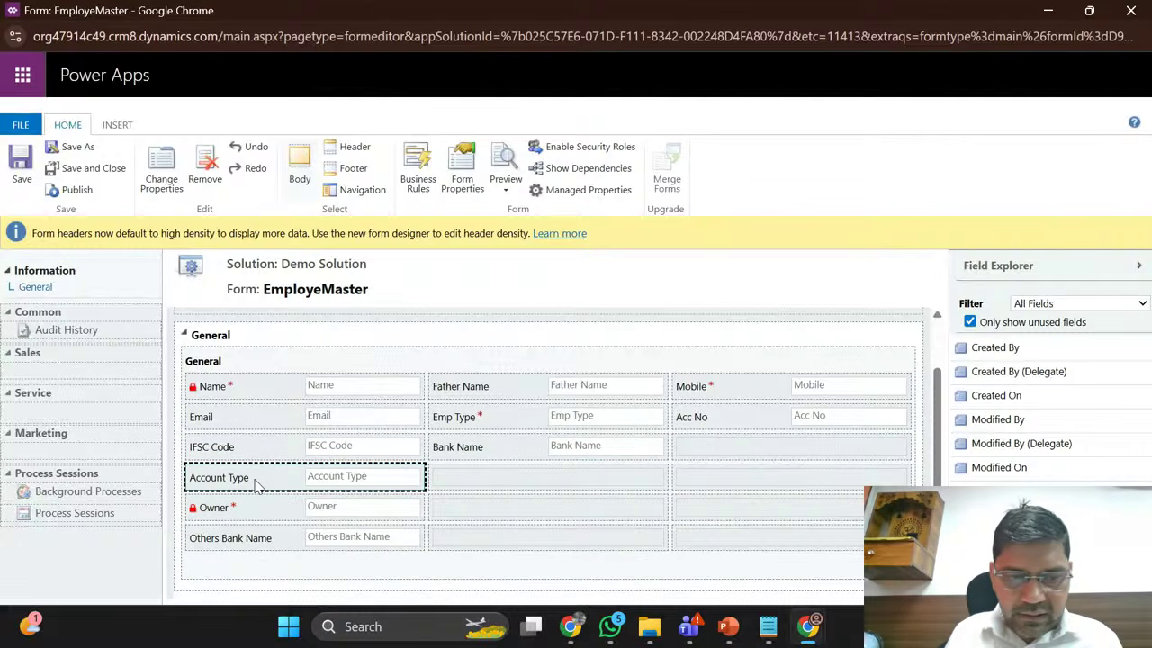
{"action": "key", "text": "Right"}
{"action": "key", "text": "Right"}
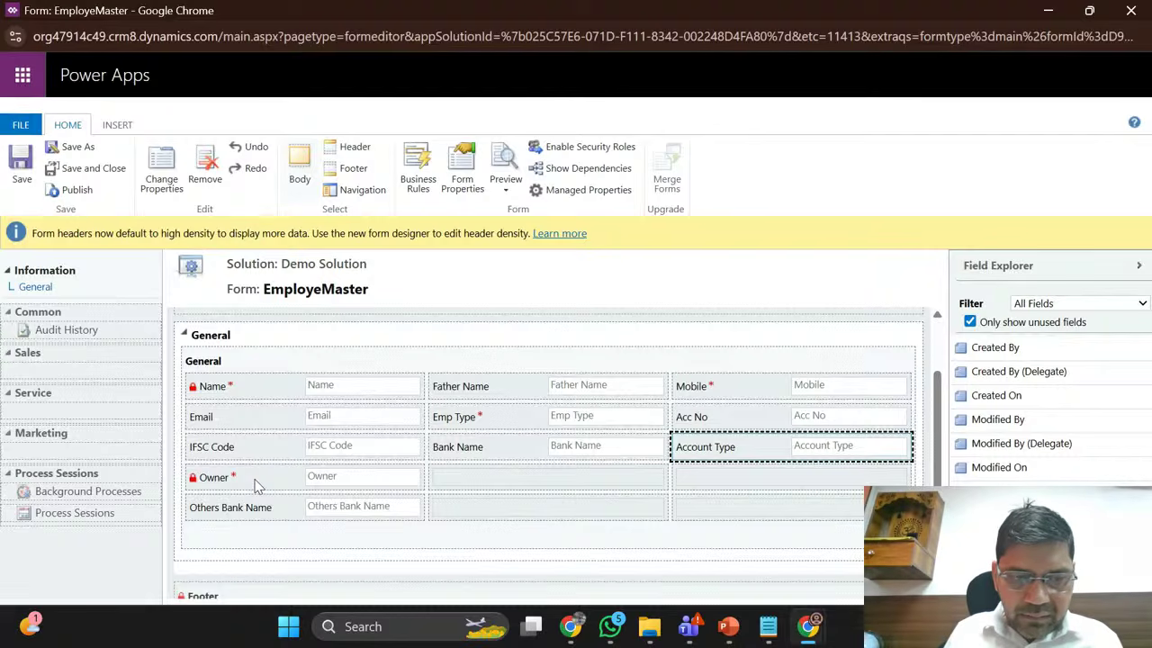
{"action": "left_click", "coordinate": [255, 484]}
{"action": "key", "text": "Down"}
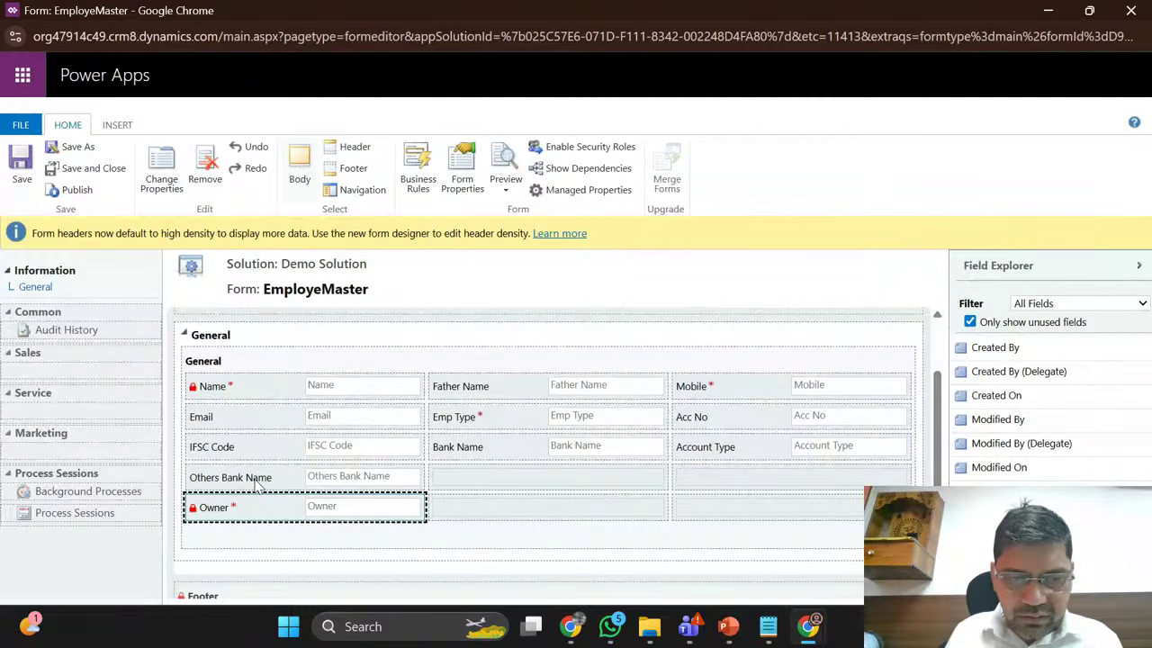
{"action": "key", "text": "Right"}
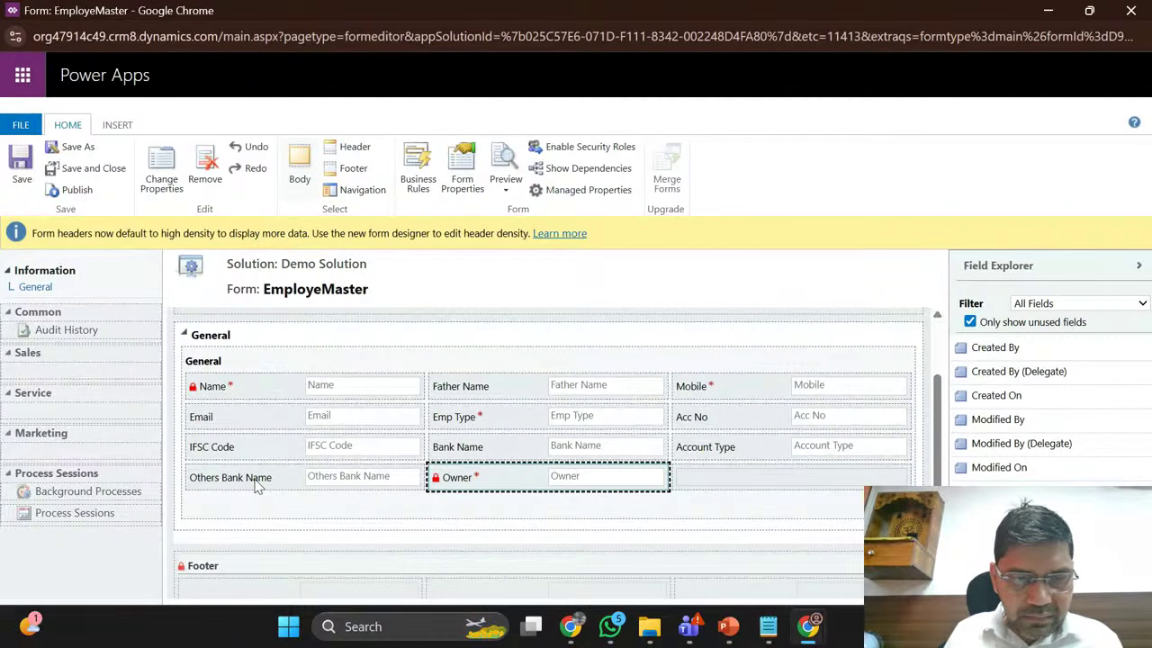
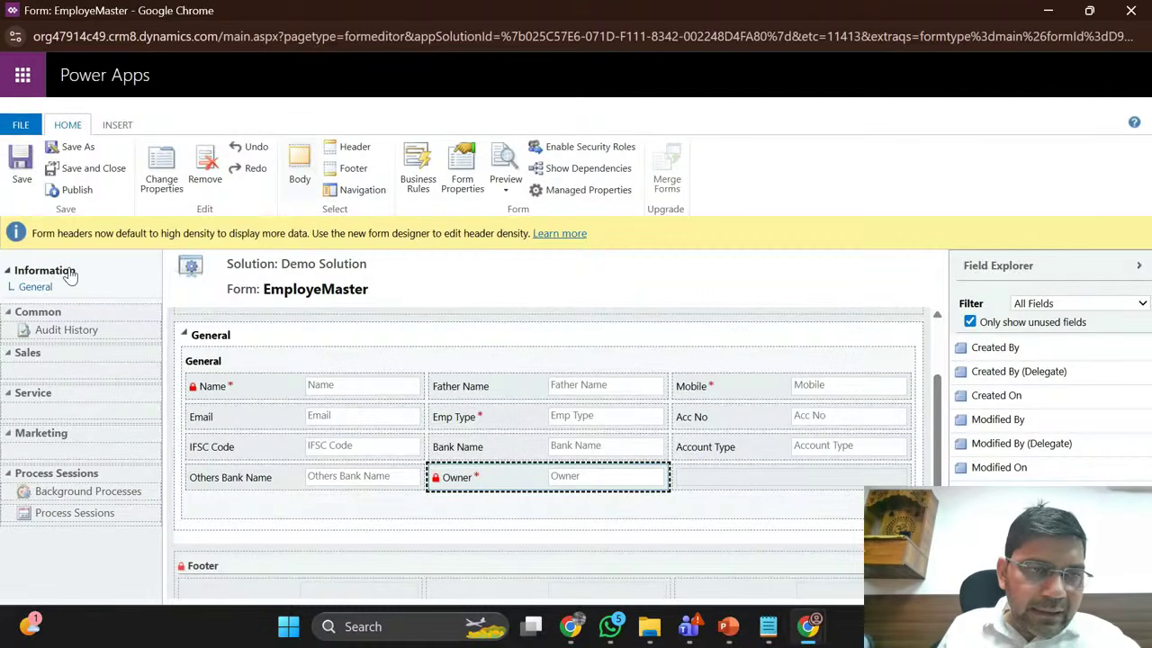
Step: Select the Owner field on the form and open its field properties to the Details view
{"action": "left_click", "coordinate": [24, 160]}
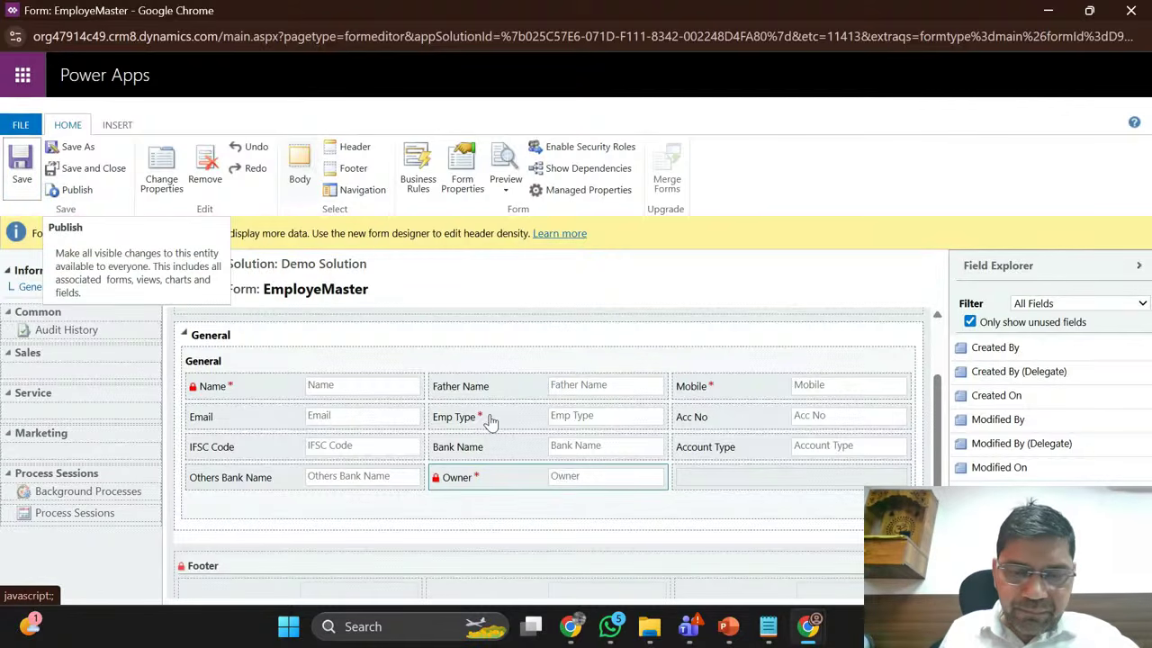
{"action": "left_click", "coordinate": [495, 479]}
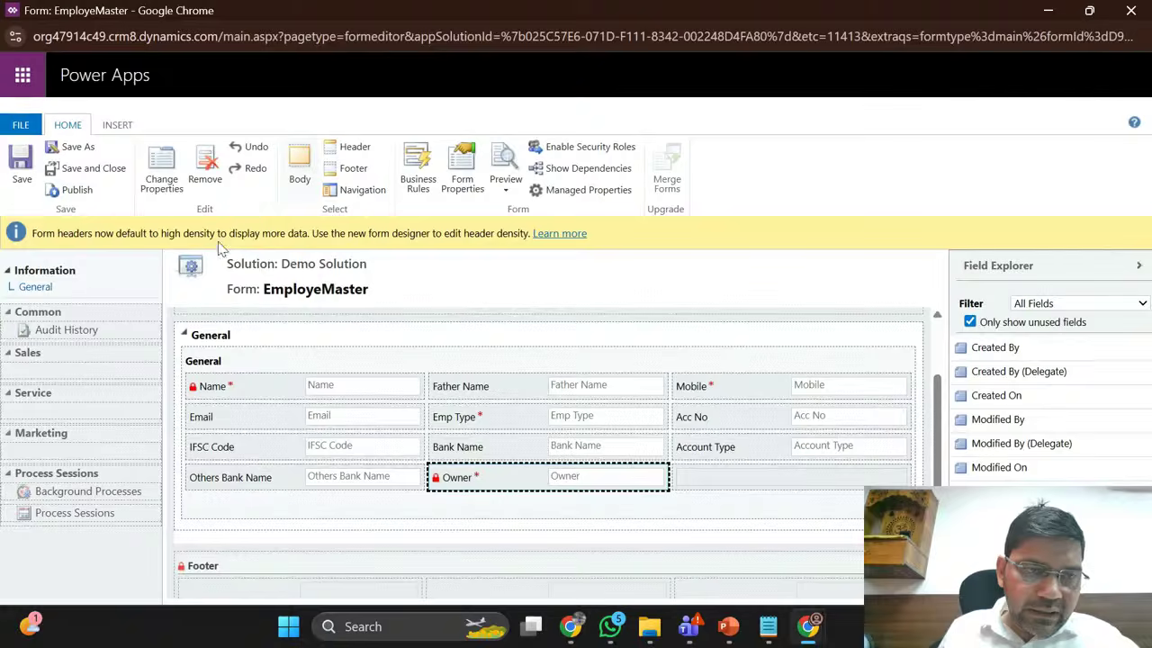
{"action": "left_click", "coordinate": [162, 178]}
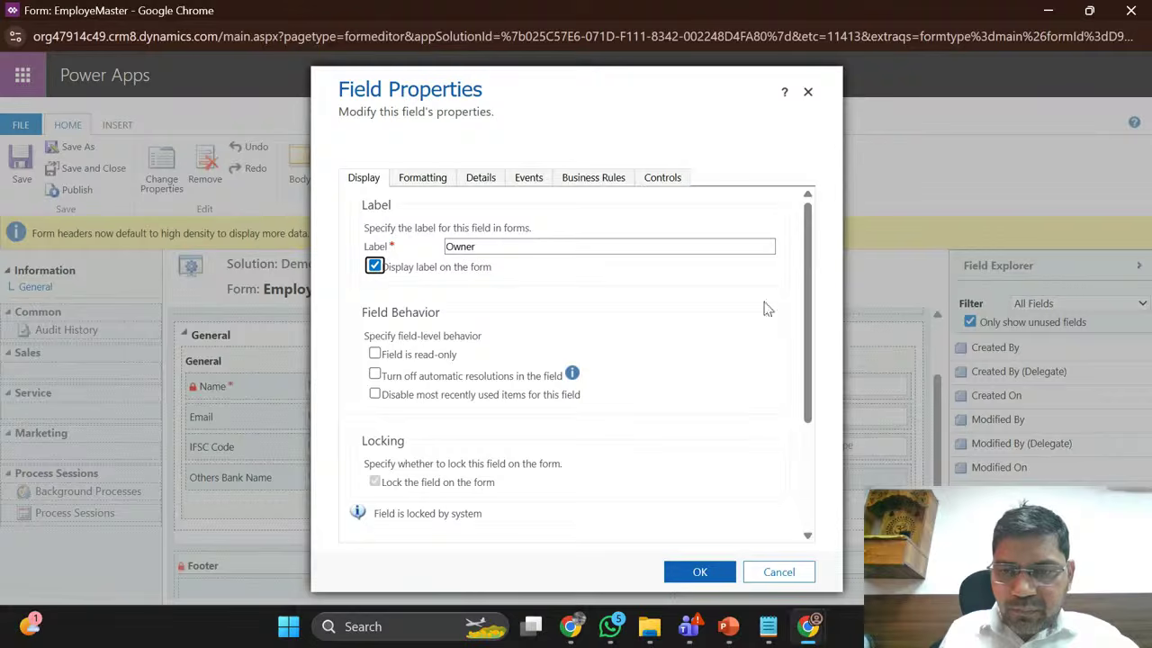
{"action": "left_click_drag", "start_coordinate": [809, 306], "coordinate": [805, 274]}
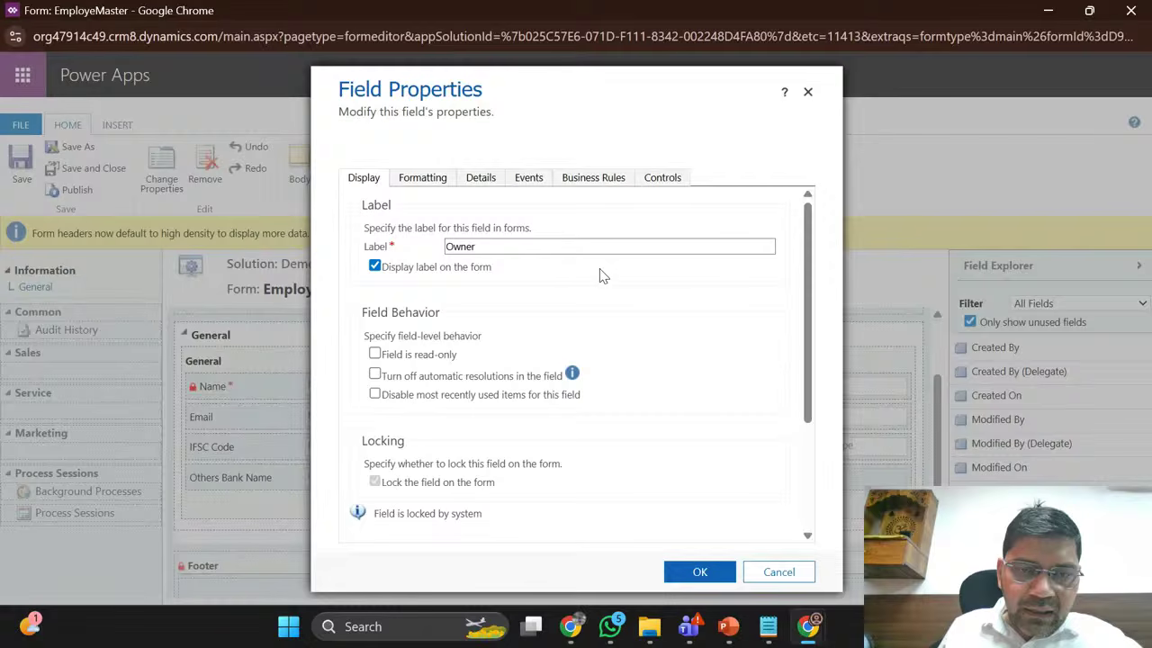
{"action": "double_click", "coordinate": [468, 247]}
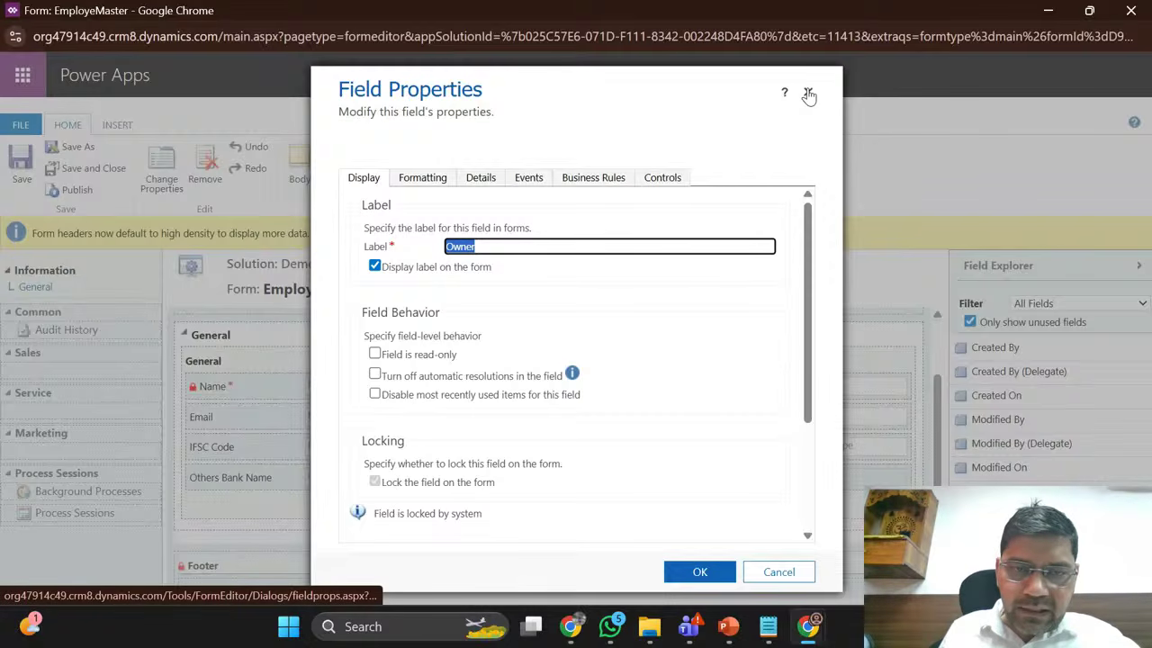
{"action": "left_click", "coordinate": [483, 185]}
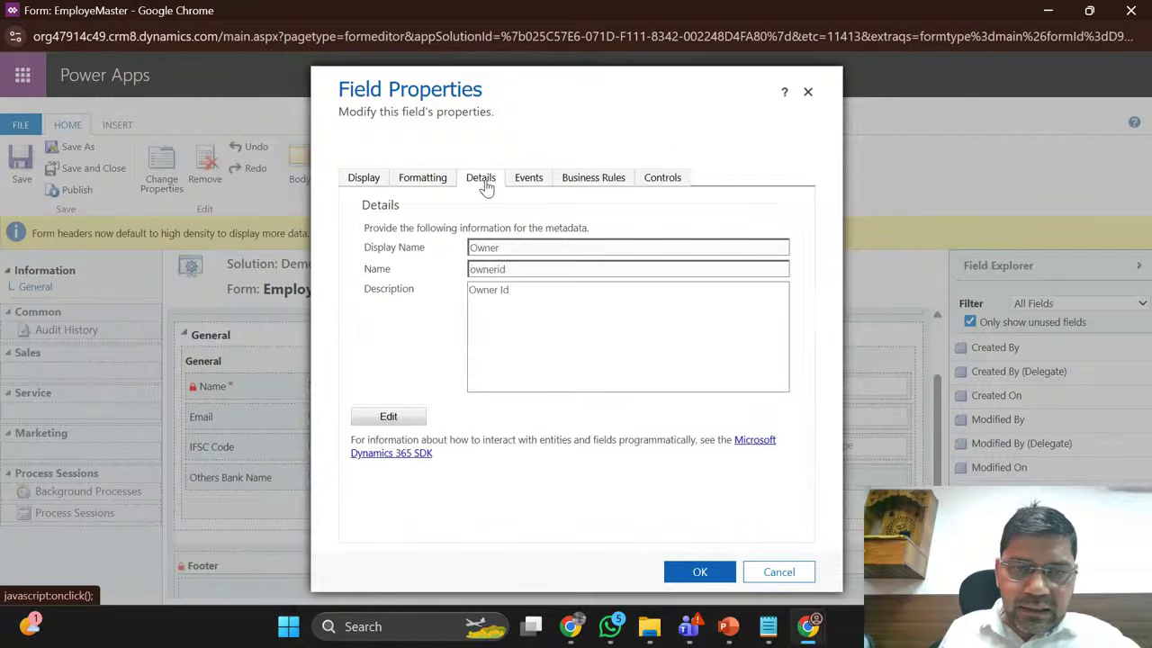
Step: Append ' Name' to the Owner display name, save it, and close Field Properties
{"action": "left_click", "coordinate": [405, 422]}
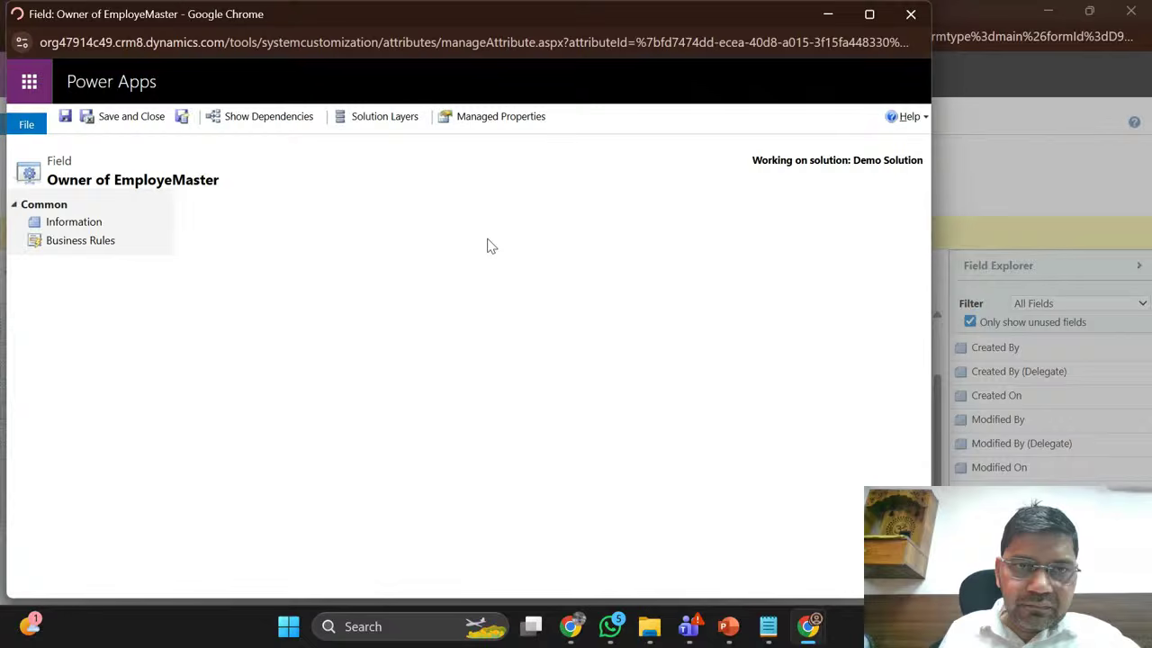
{"action": "left_click", "coordinate": [367, 244]}
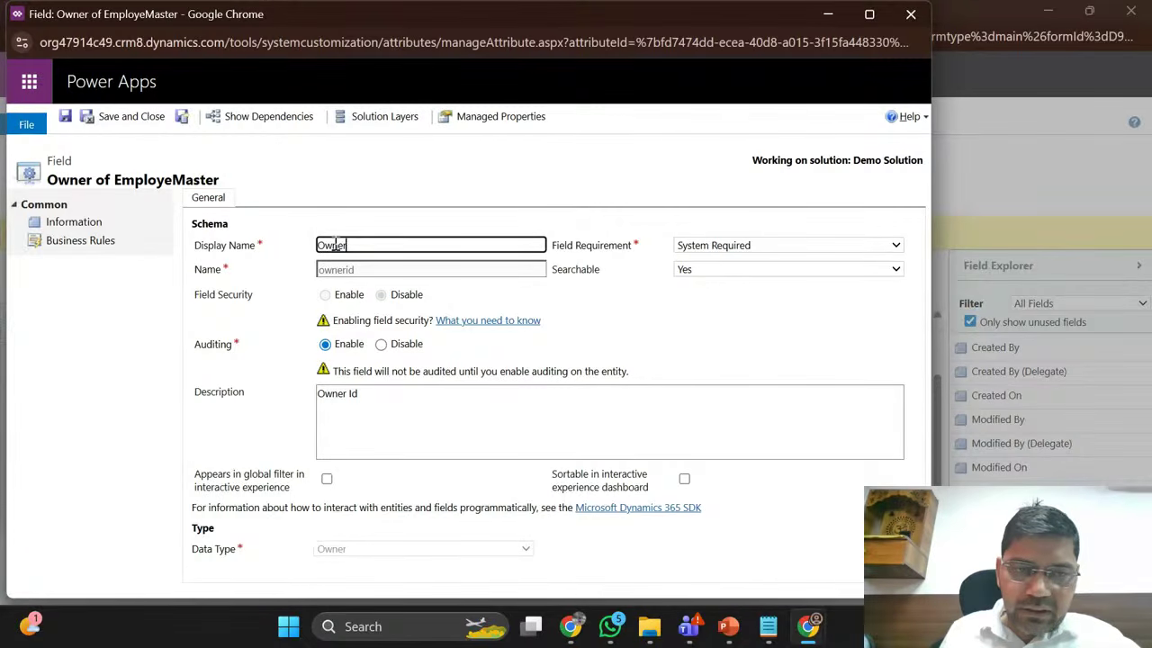
{"action": "type", "text": "Name"}
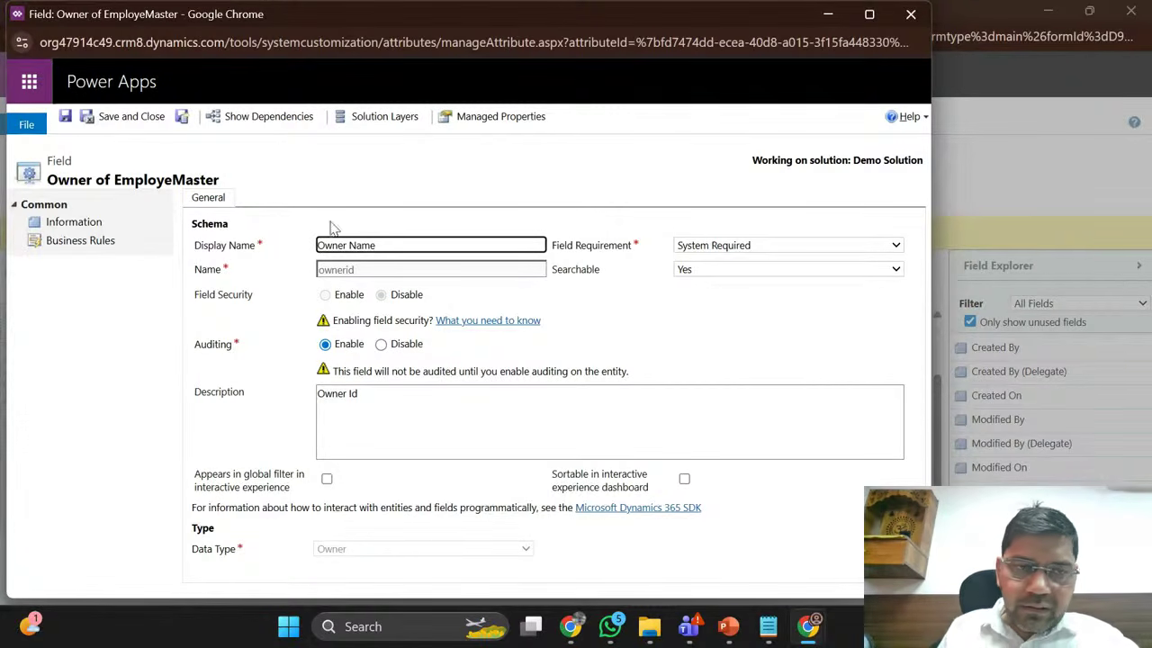
{"action": "left_click", "coordinate": [142, 119]}
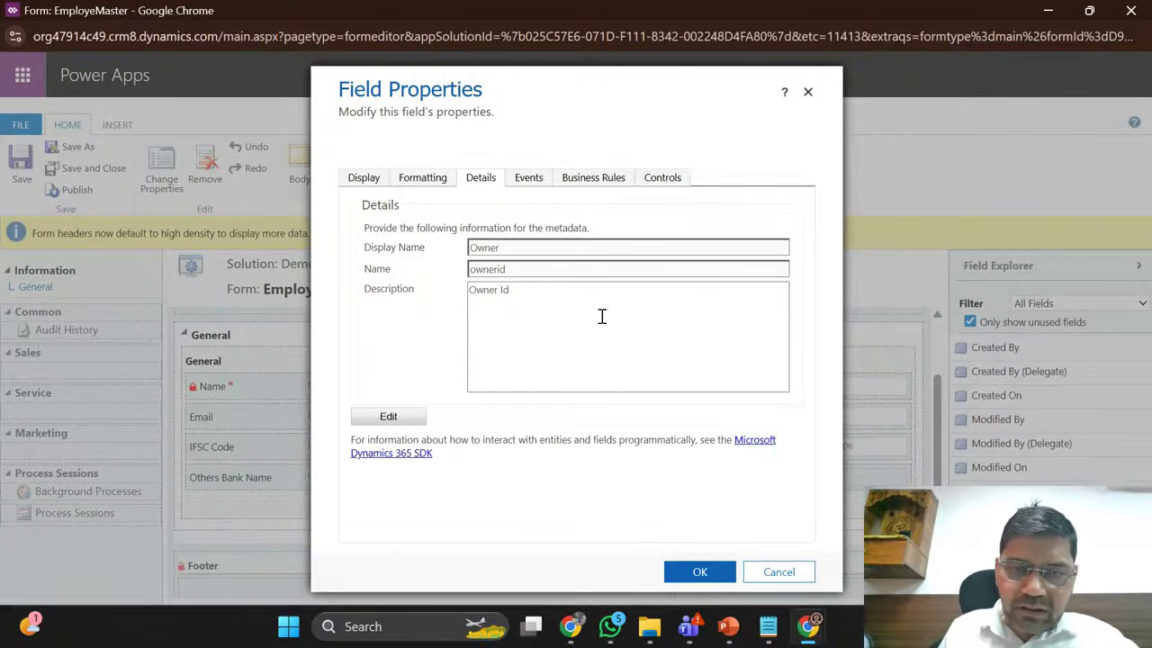
{"action": "left_click", "coordinate": [366, 179]}
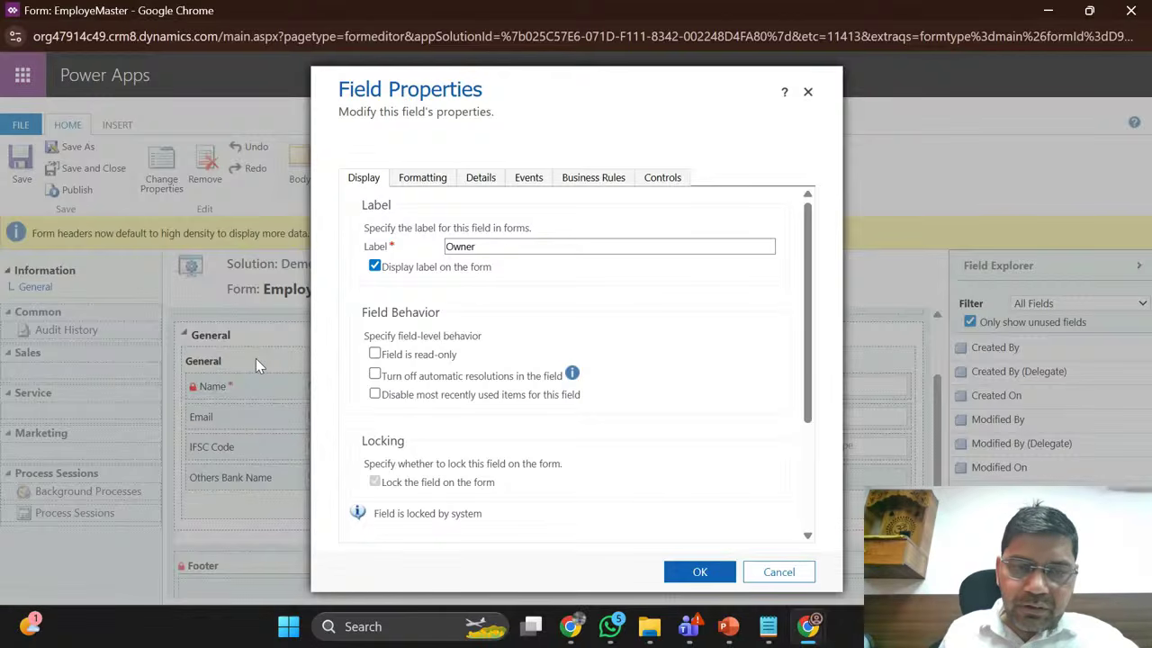
{"action": "left_click", "coordinate": [495, 247]}
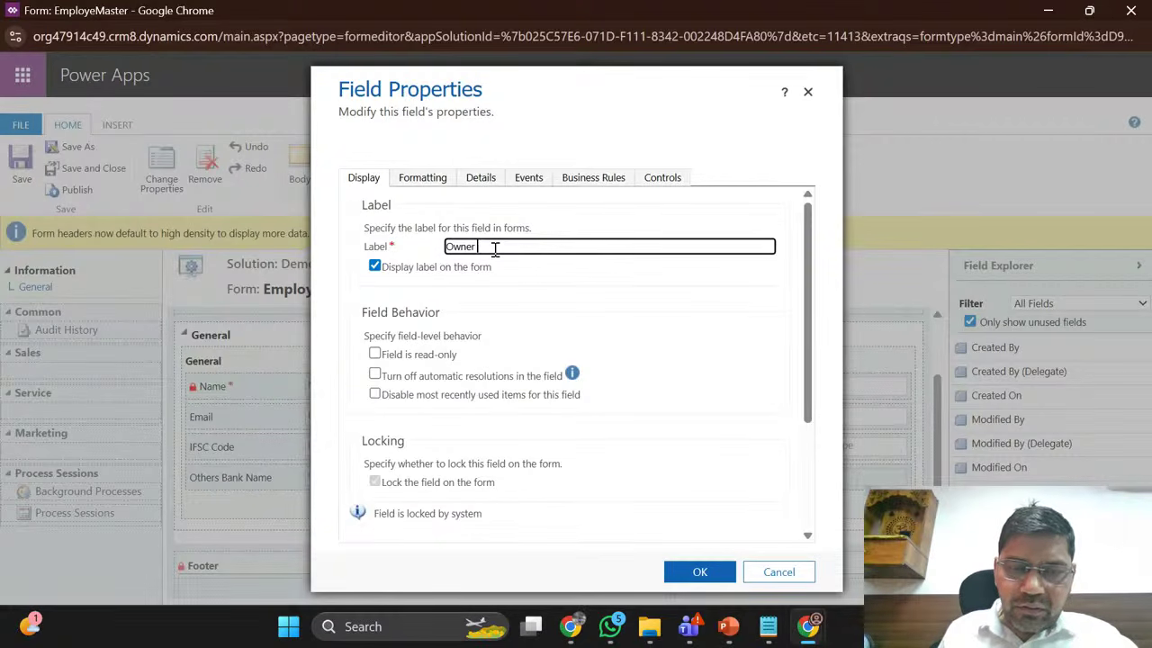
{"action": "left_click", "coordinate": [699, 574]}
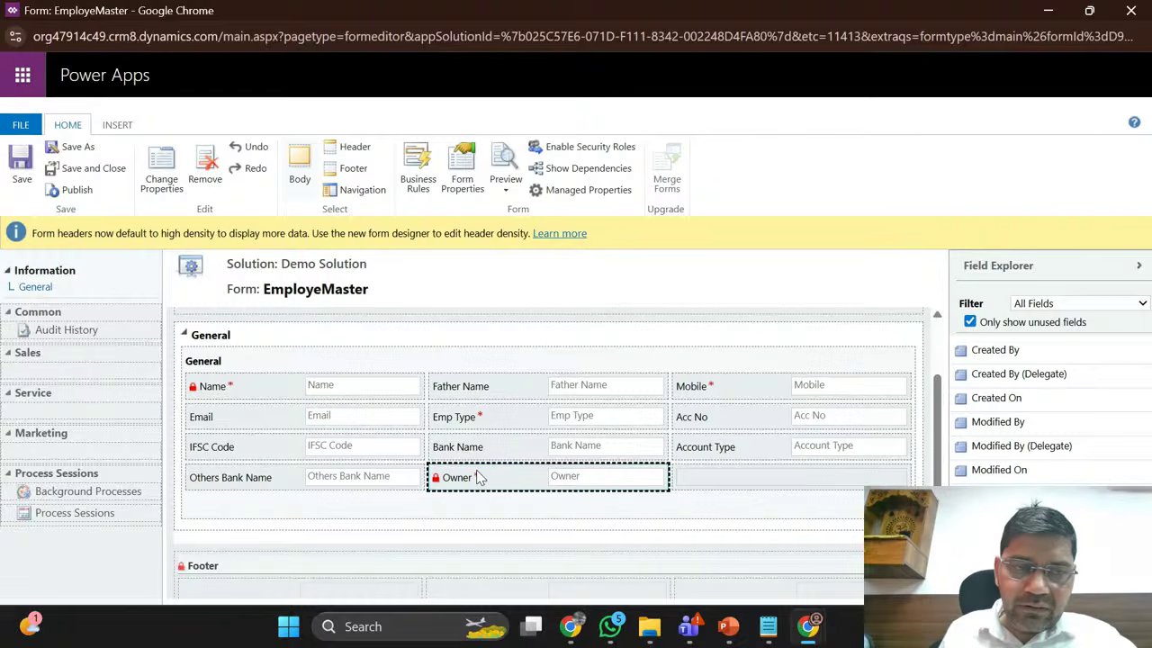
Step: Make the Owner field read-only, keep it visible by default, and publish the form
{"action": "left_click", "coordinate": [149, 154]}
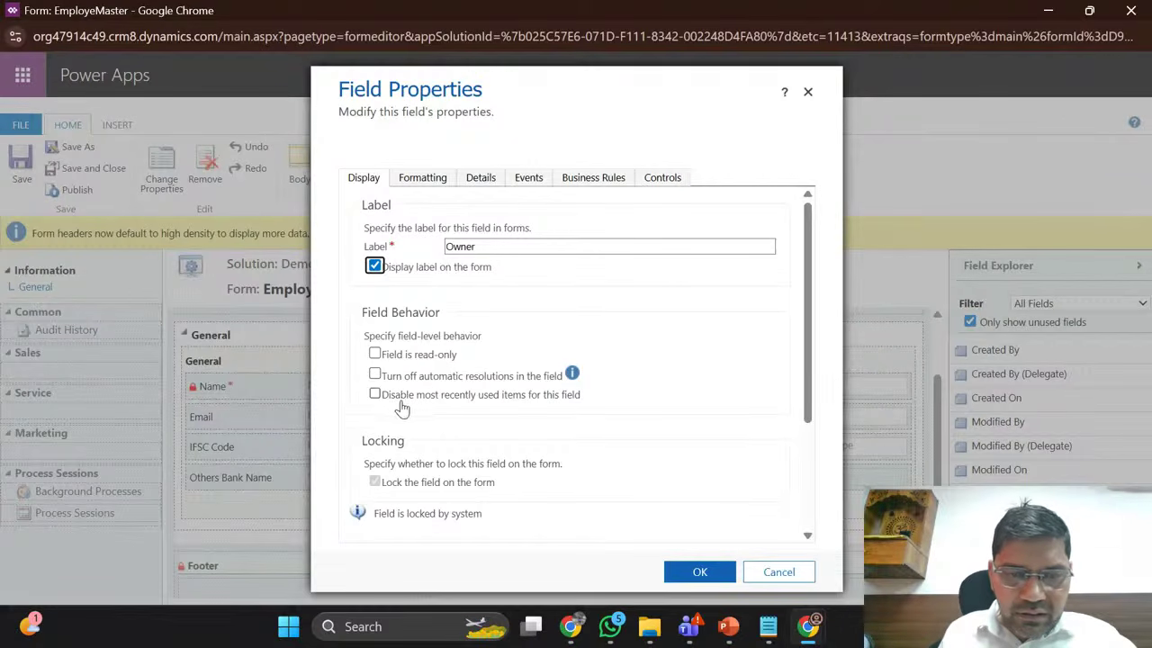
{"action": "scroll", "coordinate": [599, 382], "scroll_direction": "down", "scroll_amount": 1}
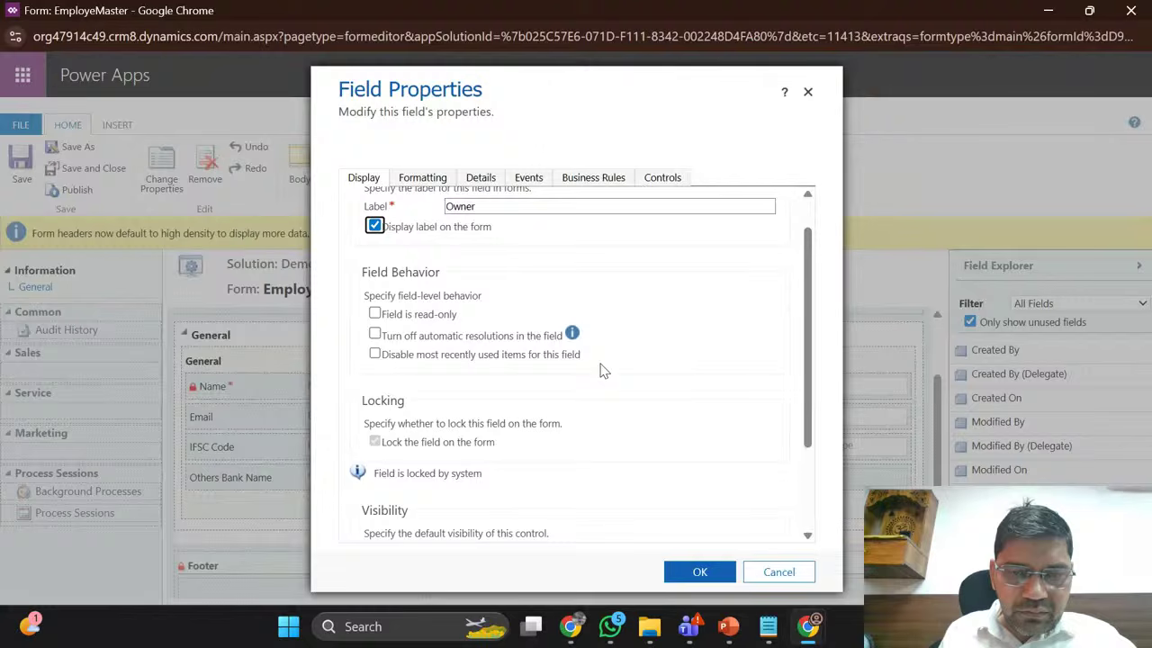
{"action": "scroll", "coordinate": [603, 372], "scroll_direction": "down", "scroll_amount": 1}
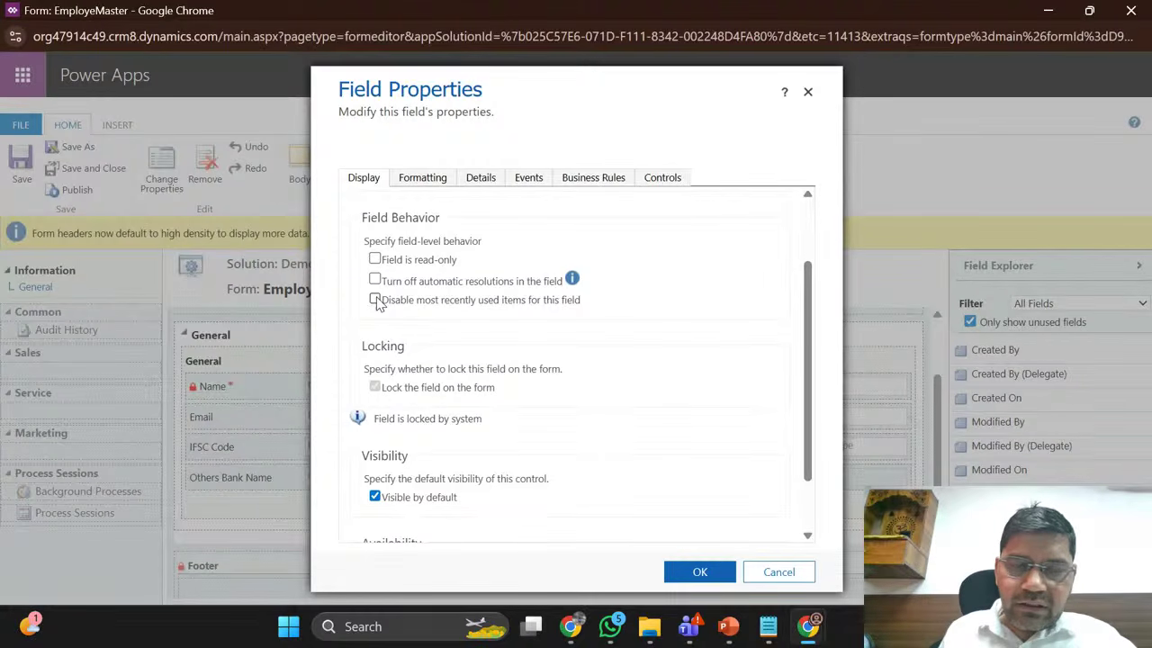
{"action": "scroll", "coordinate": [378, 304], "scroll_direction": "up", "scroll_amount": 1}
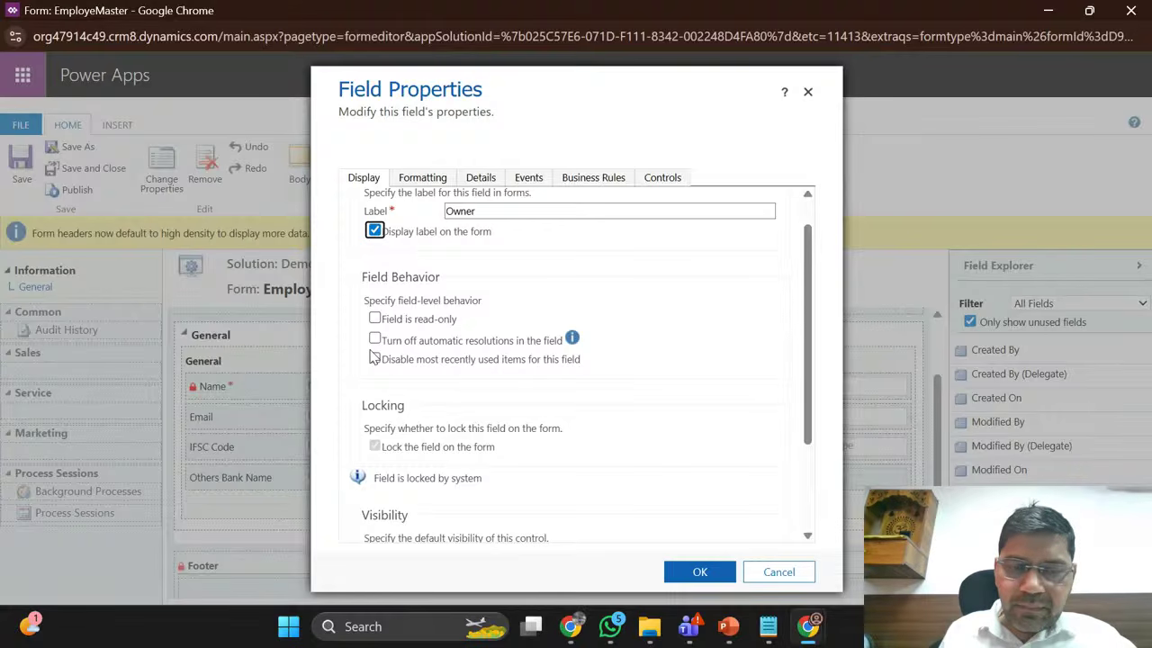
{"action": "scroll", "coordinate": [374, 357], "scroll_direction": "down", "scroll_amount": 3}
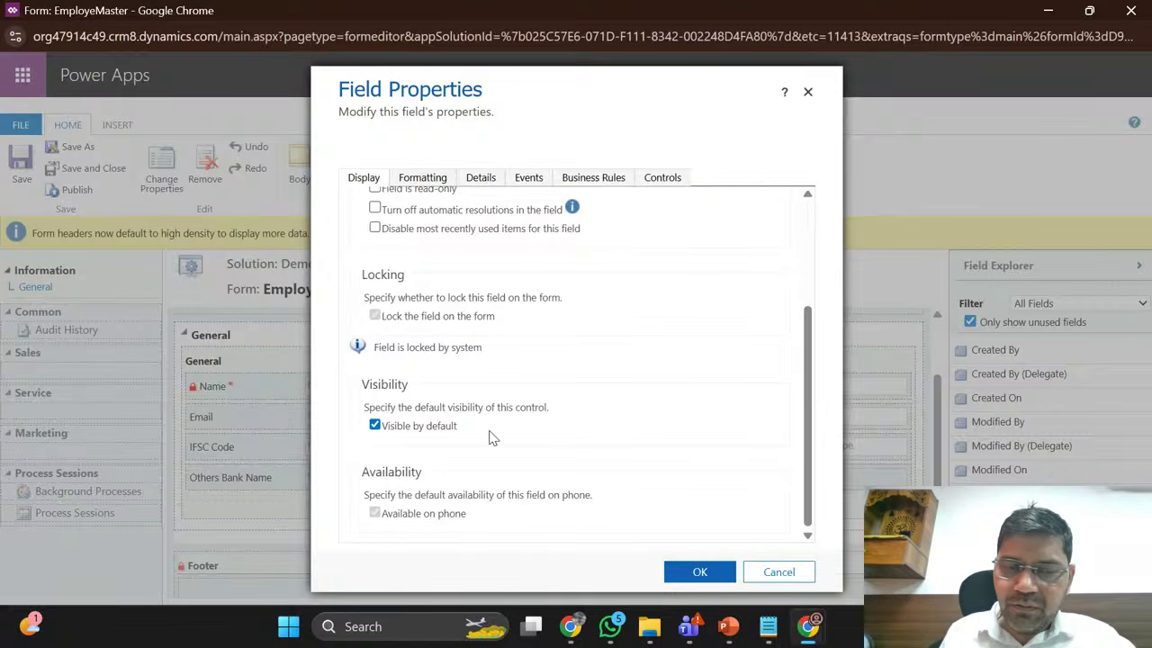
{"action": "left_click", "coordinate": [374, 428]}
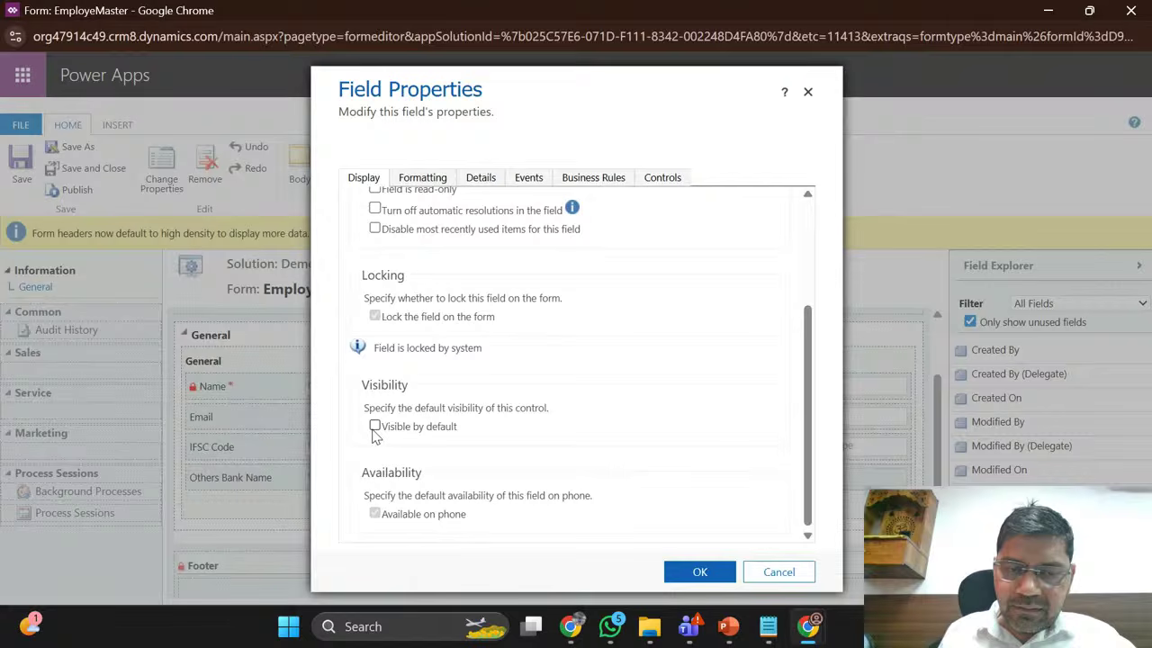
{"action": "left_click", "coordinate": [374, 428]}
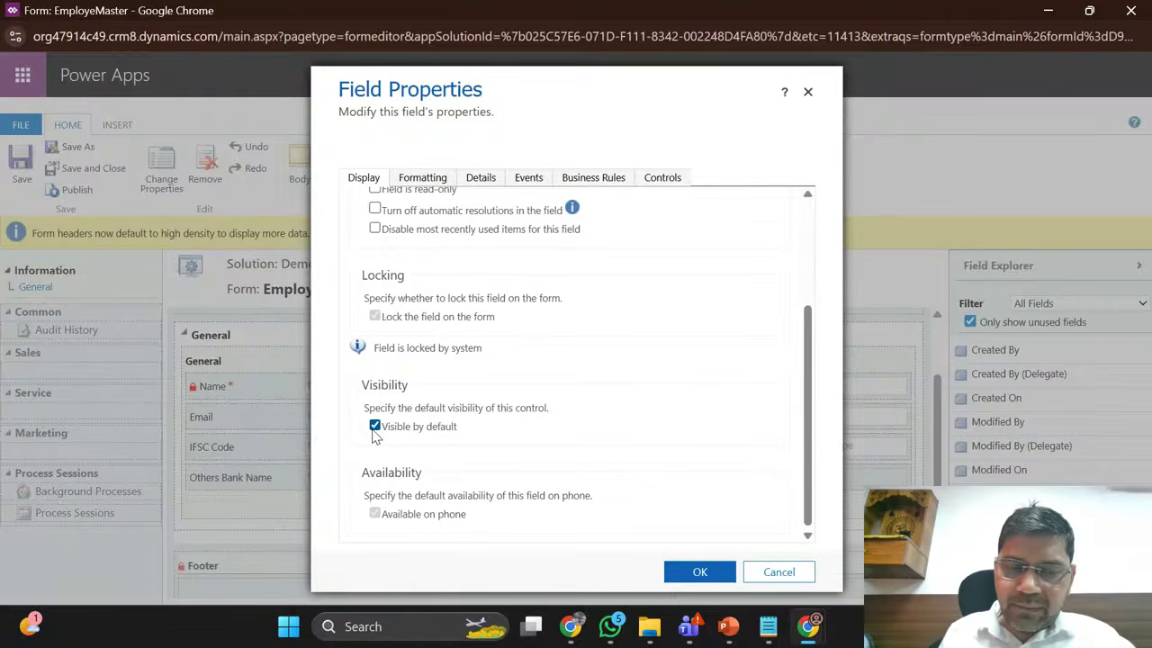
{"action": "scroll", "coordinate": [652, 351], "scroll_direction": "up", "scroll_amount": 1}
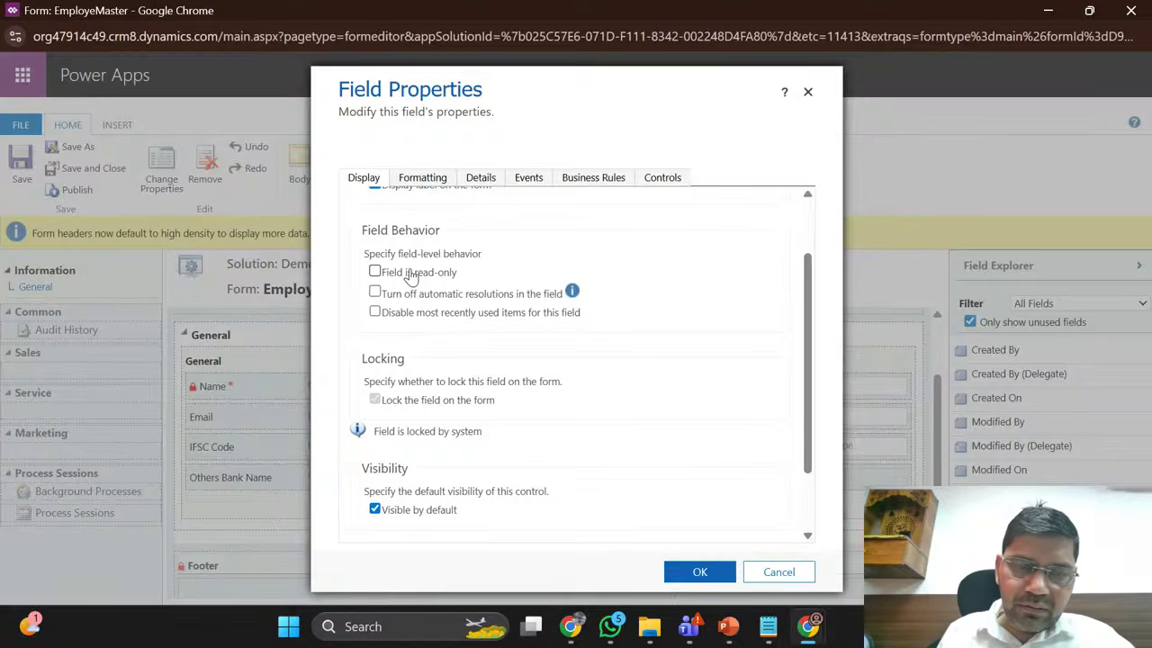
{"action": "left_click", "coordinate": [411, 274]}
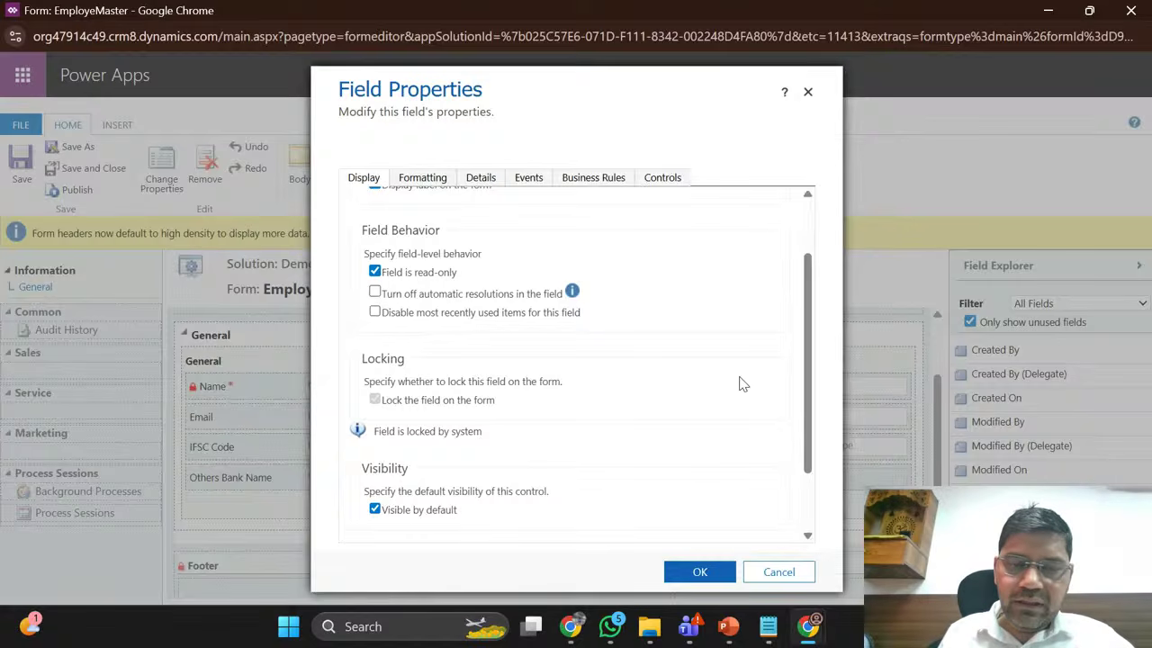
{"action": "left_click", "coordinate": [702, 574]}
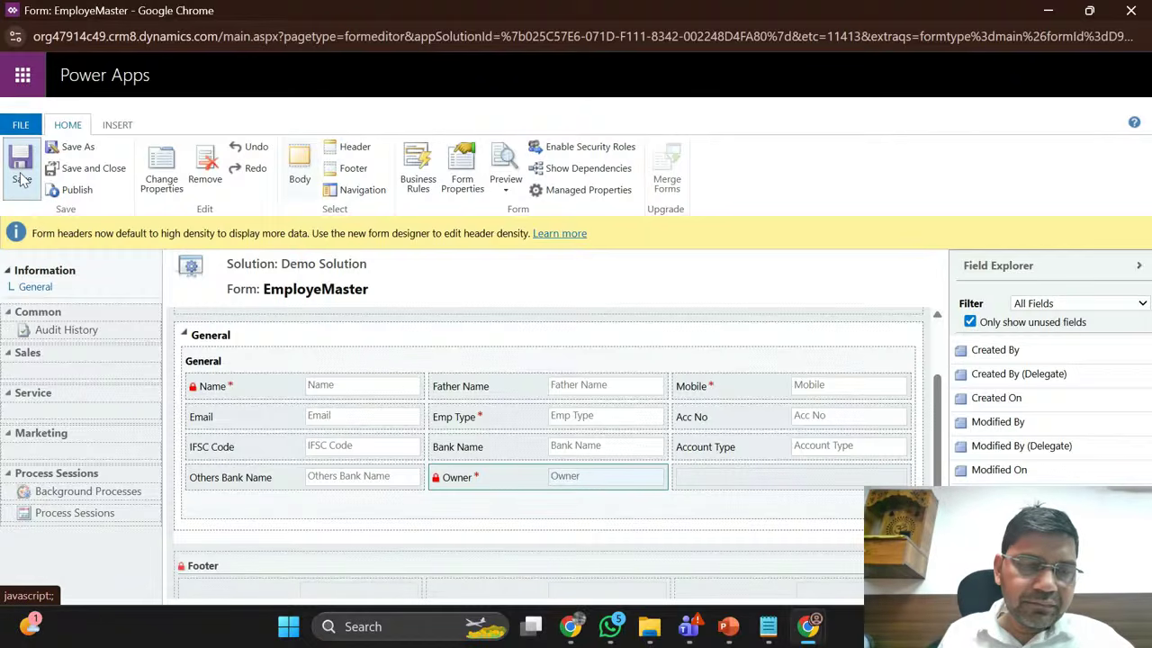
{"action": "left_click", "coordinate": [77, 189]}
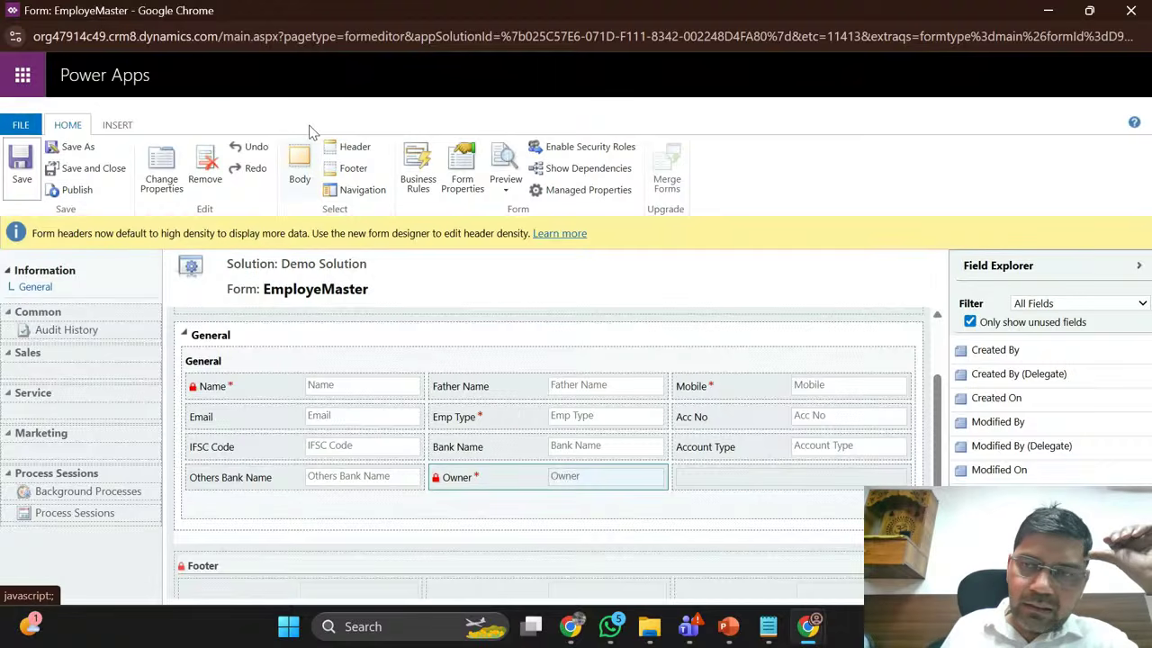
{"action": "left_click", "coordinate": [1046, 10]}
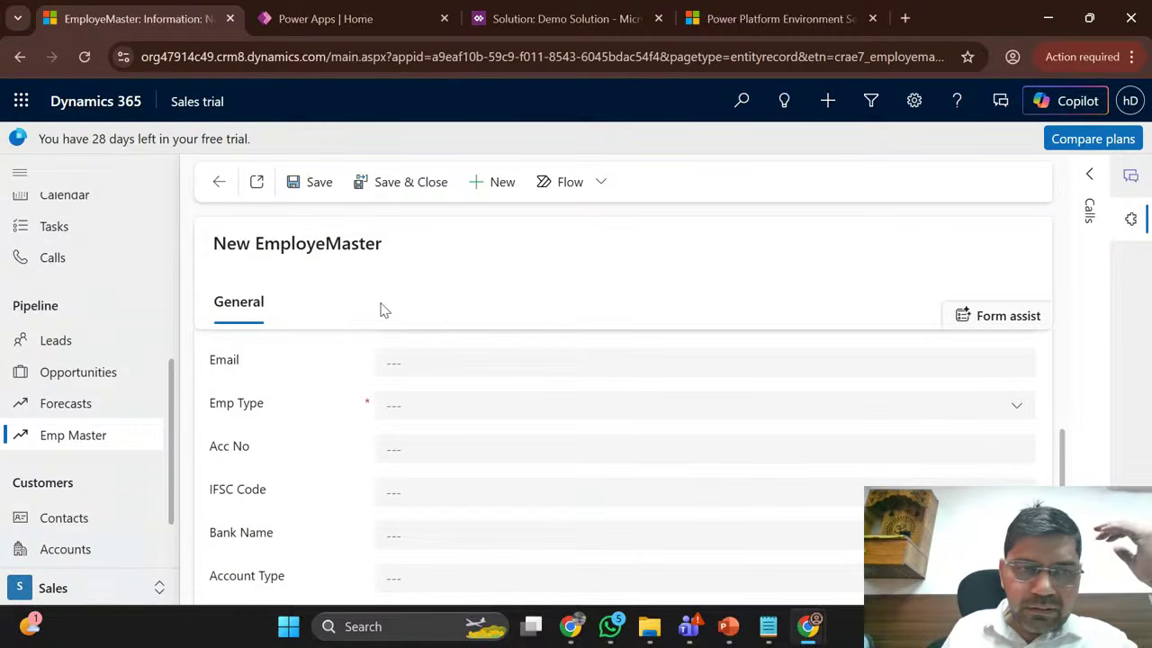
Step: Reload the record page, return to Active EmployeMasters, and start a new EmployeMaster record
{"action": "left_click", "coordinate": [84, 56]}
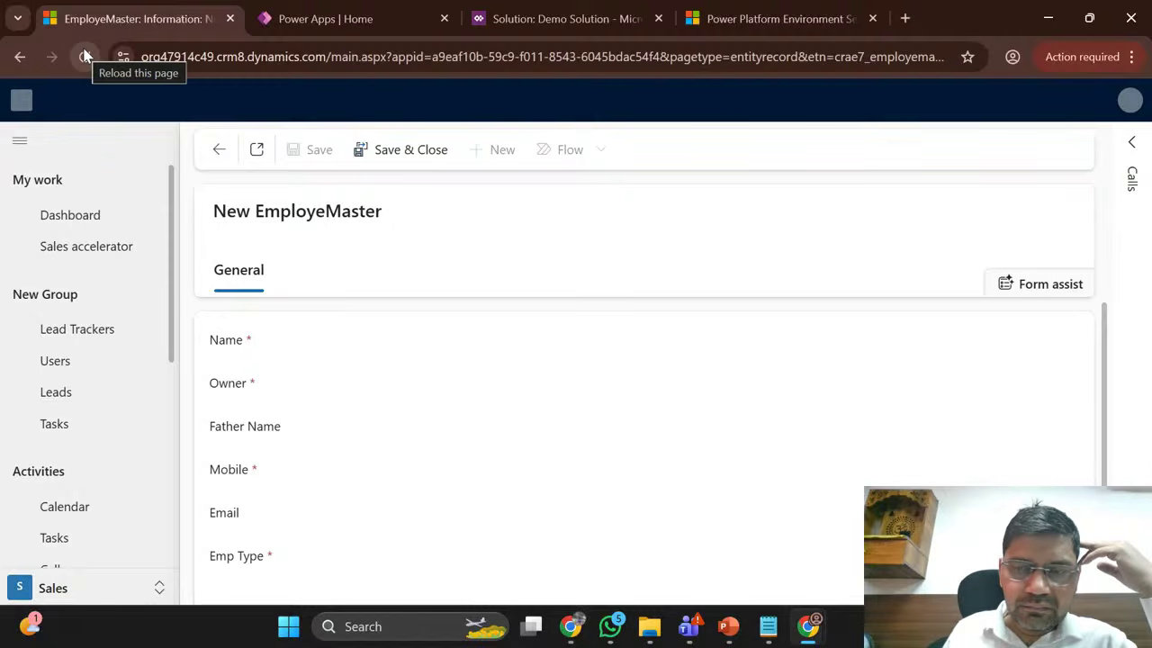
{"action": "left_click", "coordinate": [85, 56]}
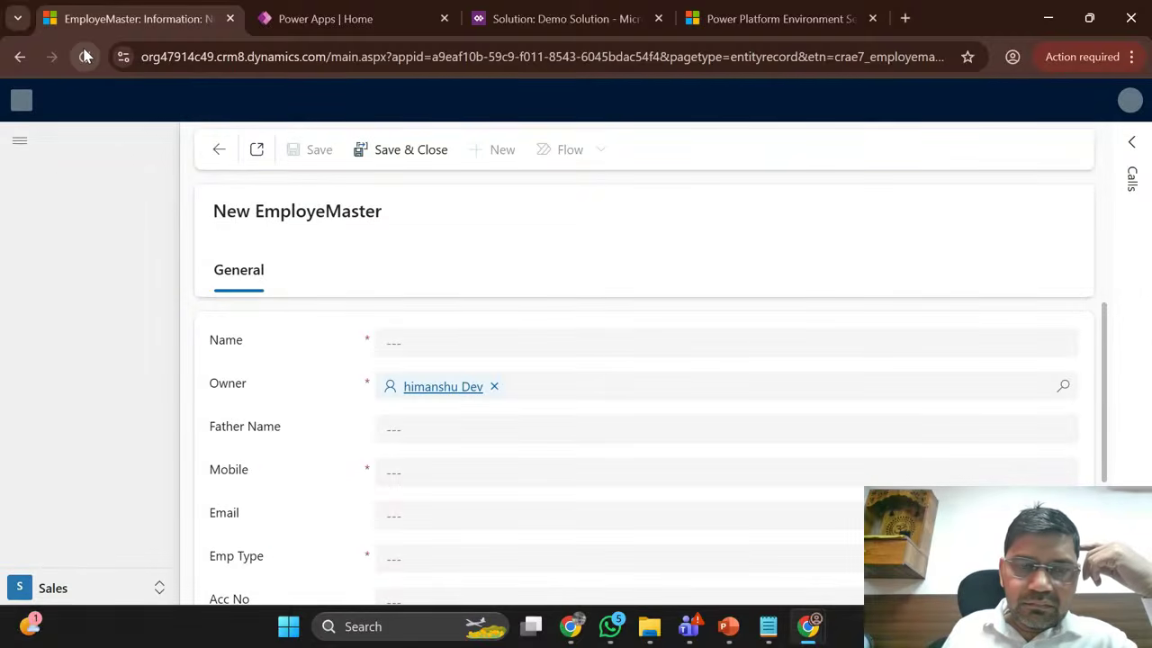
{"action": "left_click", "coordinate": [85, 56]}
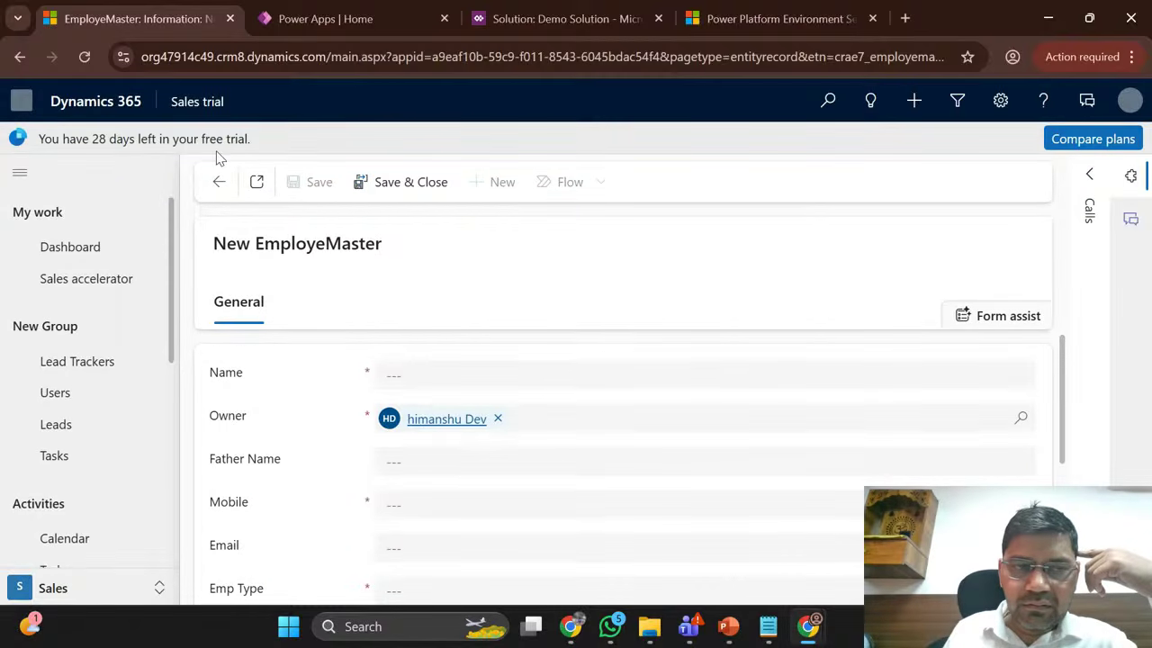
{"action": "left_click", "coordinate": [219, 180]}
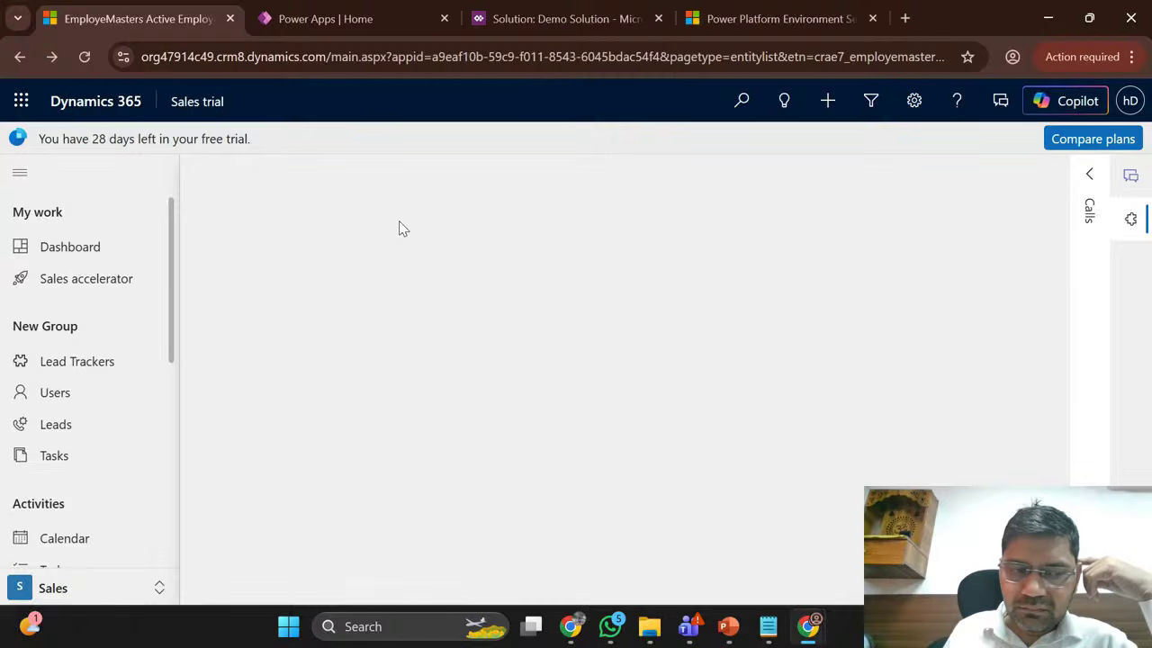
{"action": "scroll", "coordinate": [108, 373], "scroll_direction": "down", "scroll_amount": 3}
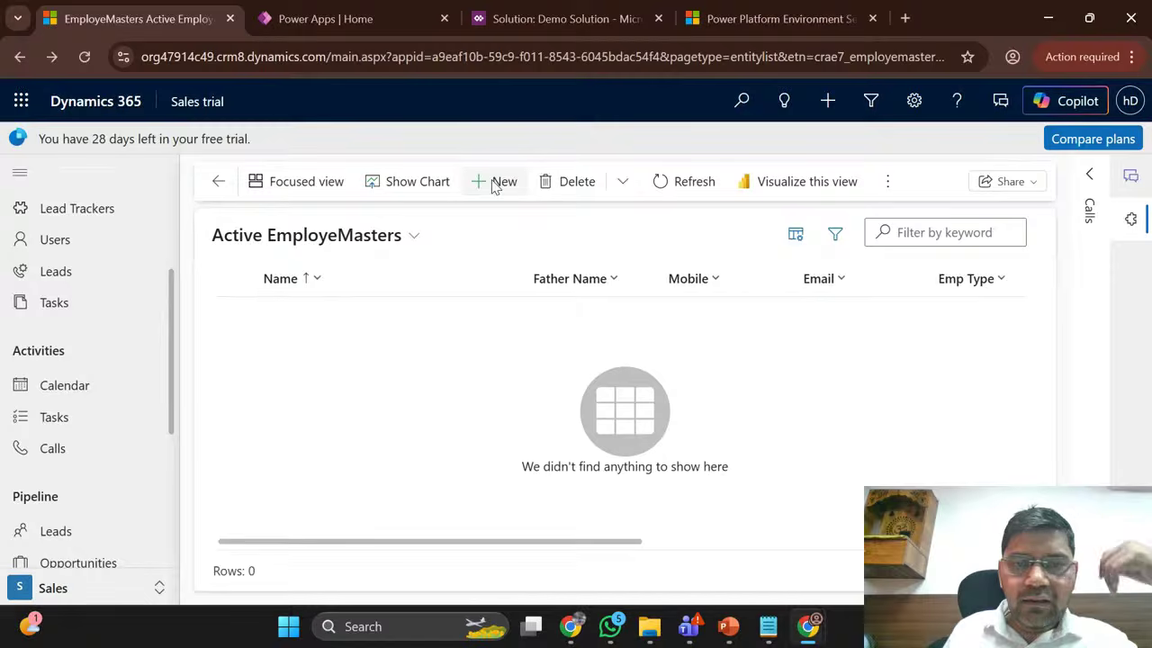
{"action": "left_click", "coordinate": [494, 181]}
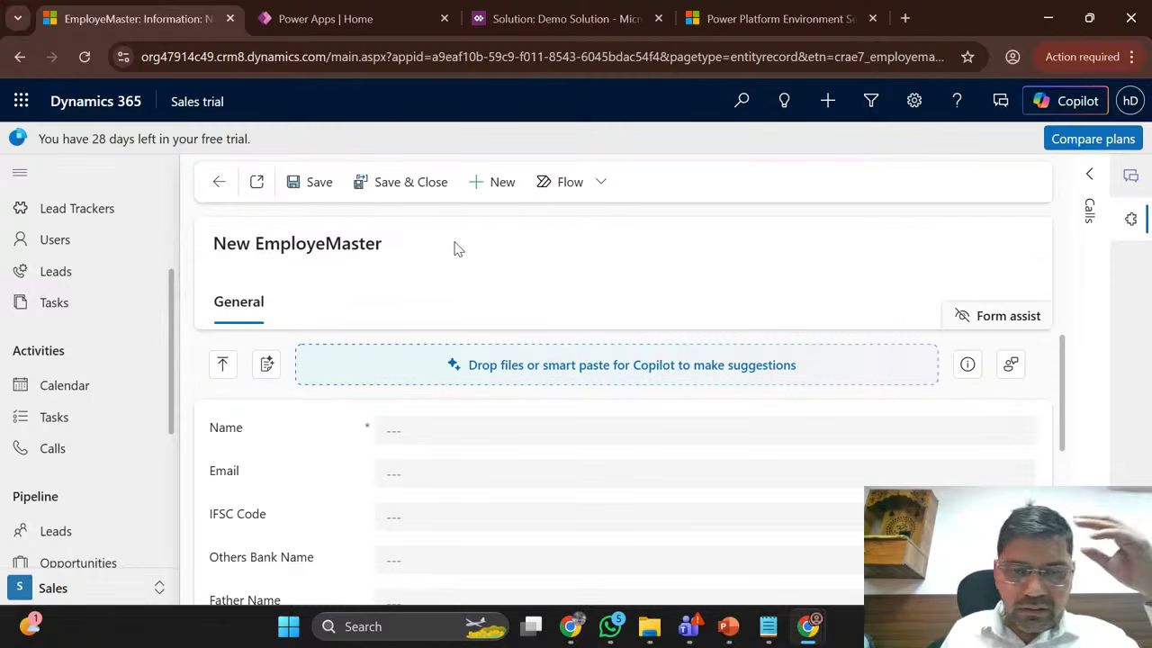
Step: Empty the cache and hard-reload the new record page via DevTools, then close DevTools
{"action": "right_click", "coordinate": [458, 262]}
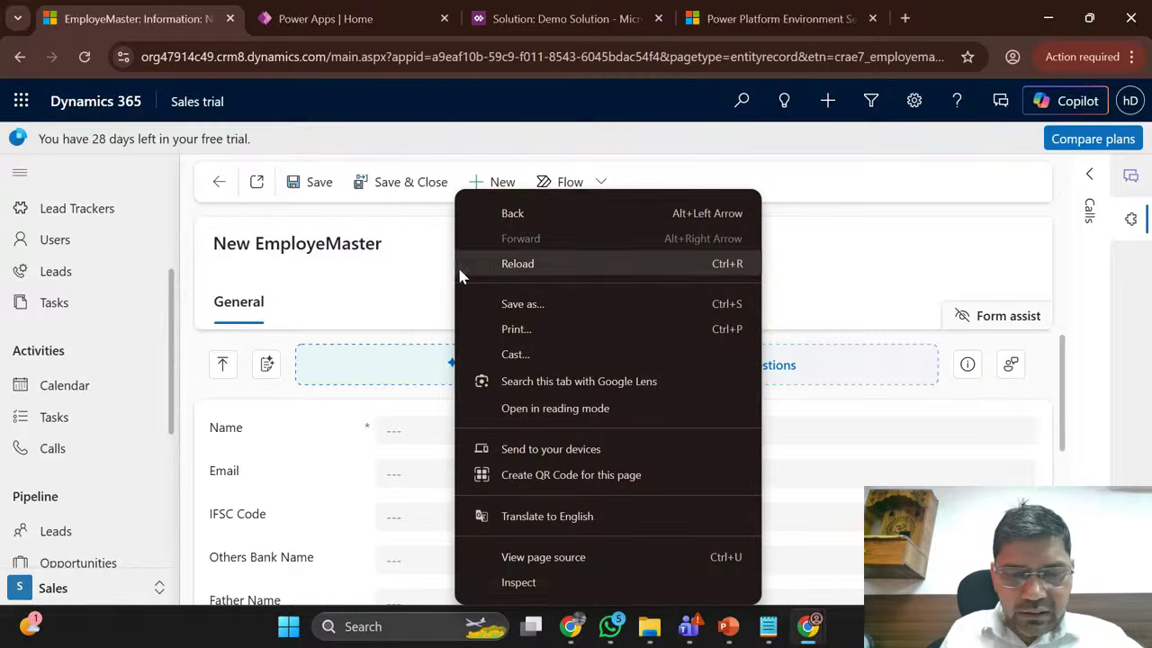
{"action": "left_click", "coordinate": [532, 588]}
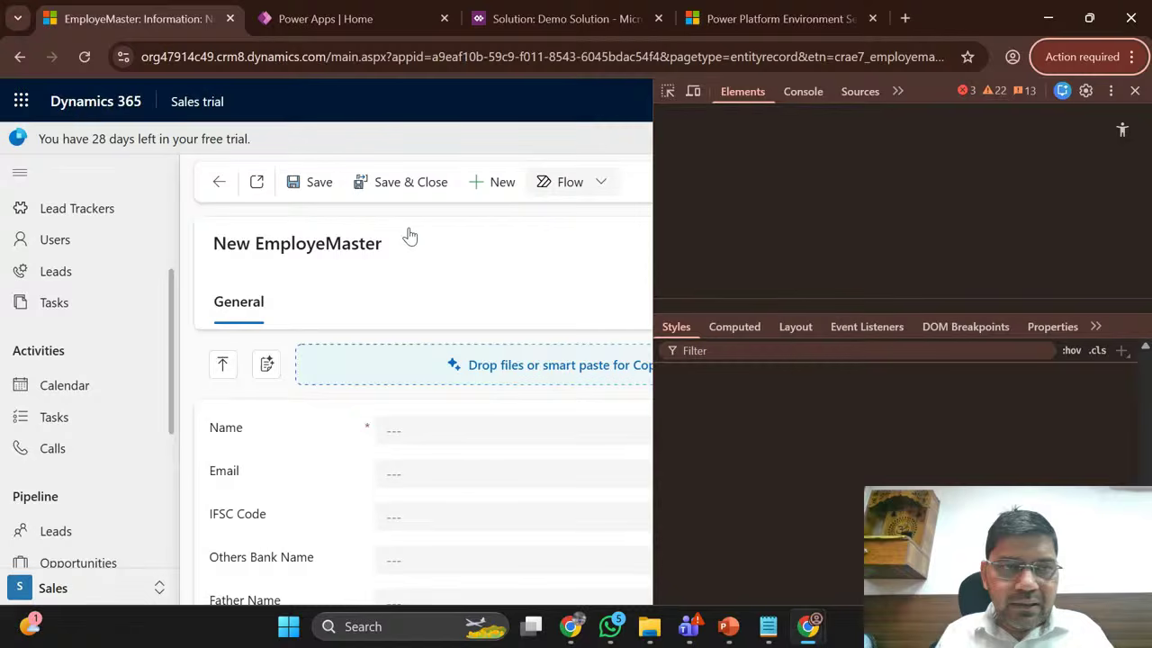
{"action": "right_click", "coordinate": [85, 57]}
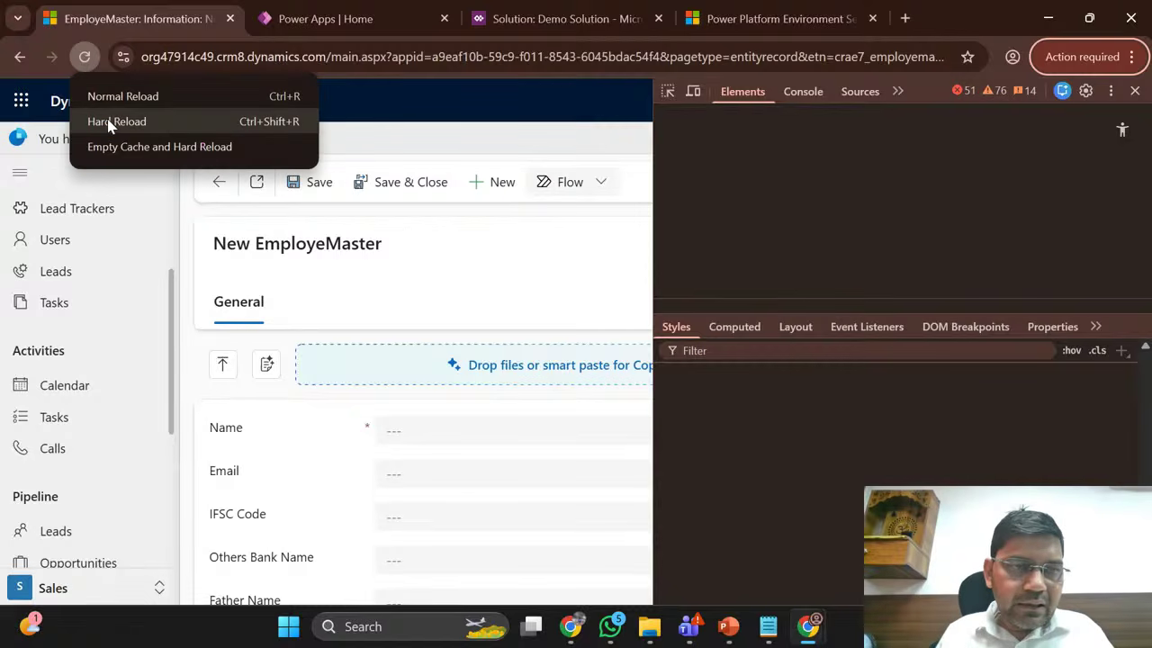
{"action": "left_click", "coordinate": [137, 155]}
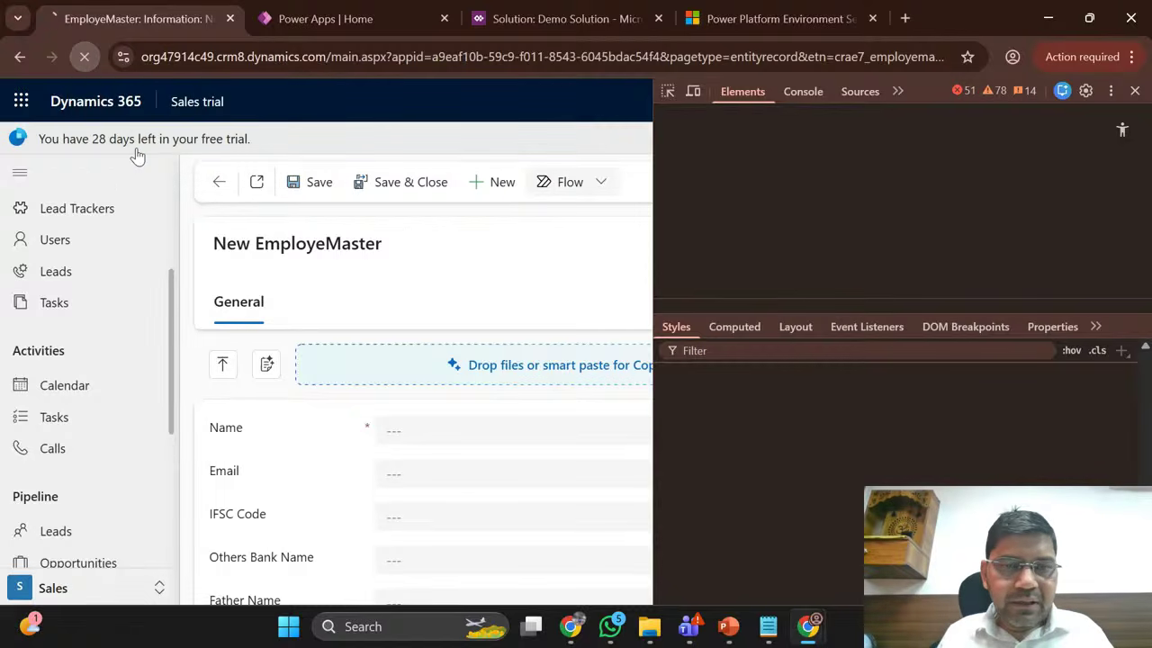
{"action": "left_click", "coordinate": [1135, 91]}
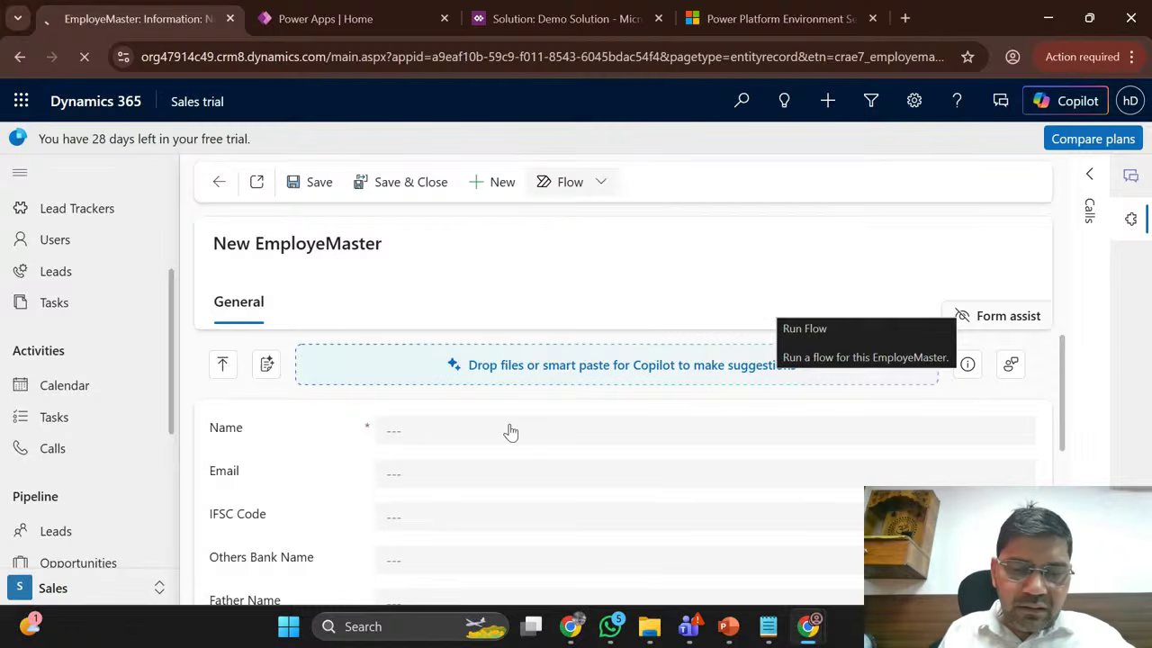
{"action": "left_click", "coordinate": [574, 630]}
{"action": "left_click", "coordinate": [469, 535]}
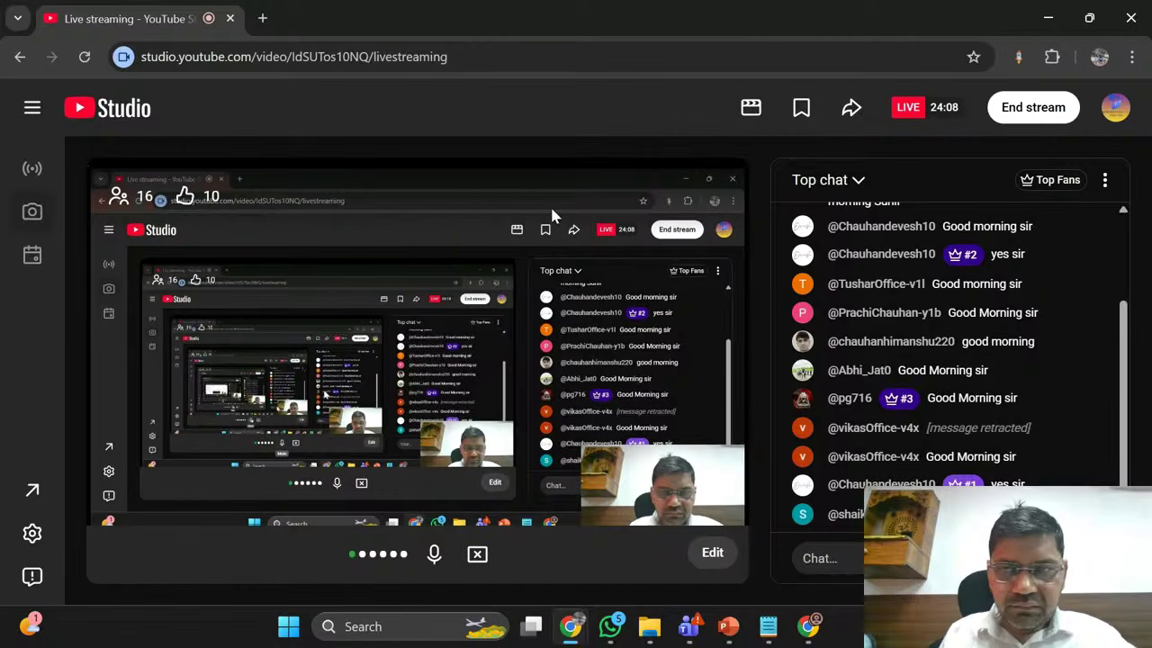
{"action": "left_click", "coordinate": [1048, 17]}
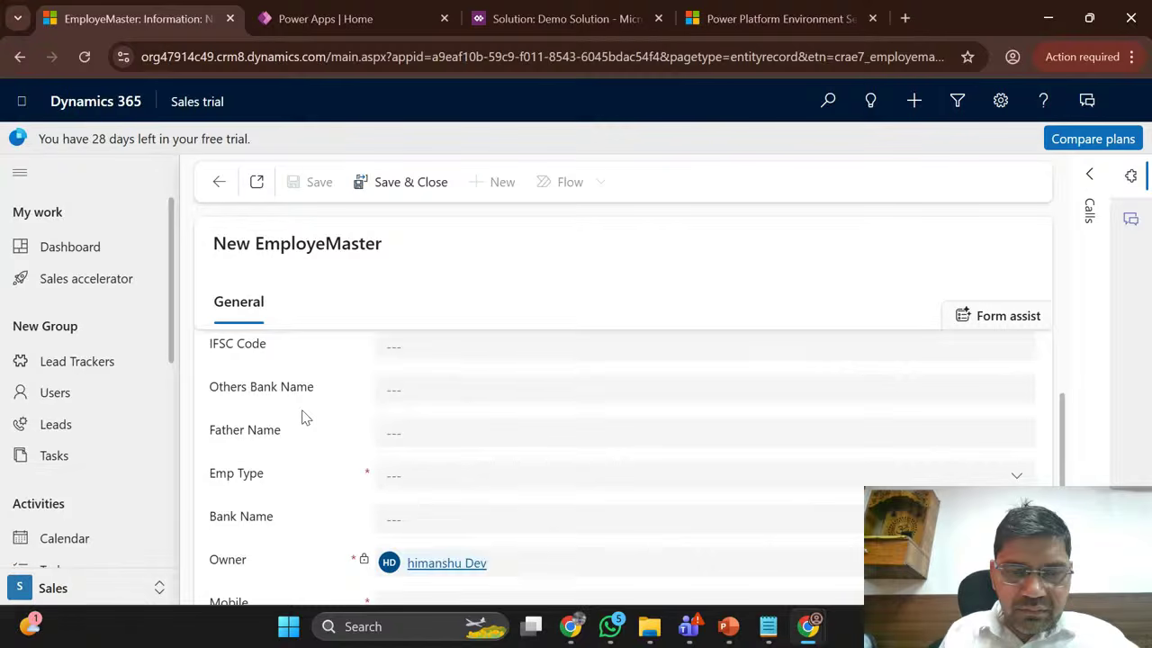
Step: Reload the New EmployeMaster form with F5 and scroll through its fields down to Account Type
{"action": "scroll", "coordinate": [303, 417], "scroll_direction": "down", "scroll_amount": 2}
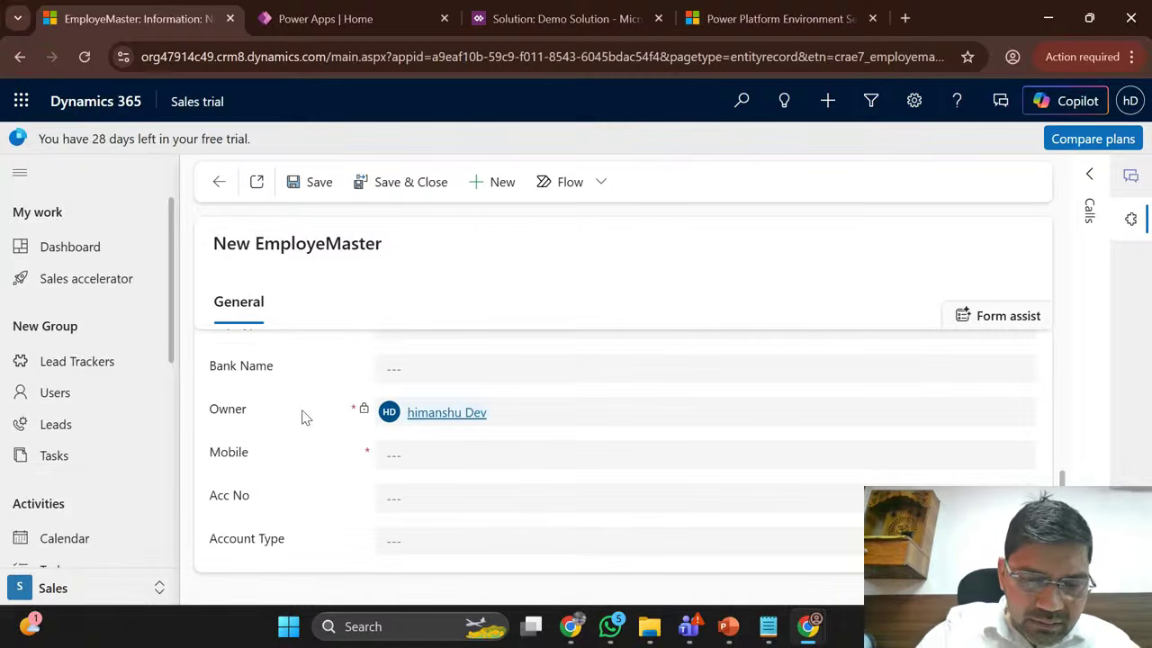
{"action": "key", "text": "F5"}
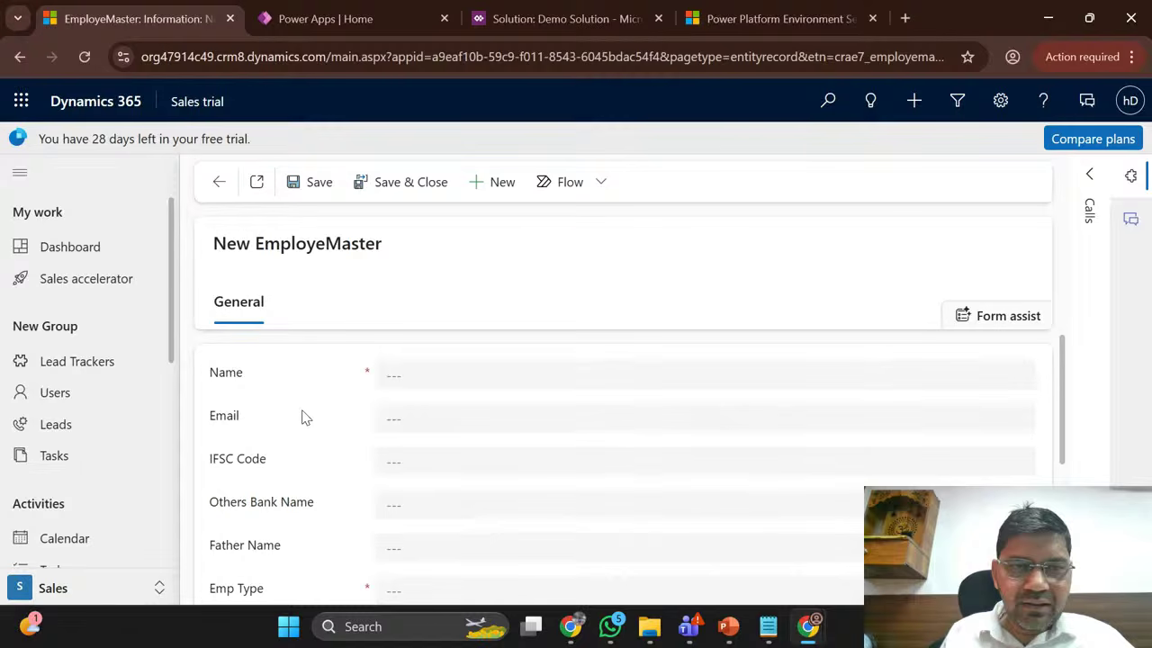
{"action": "scroll", "coordinate": [612, 362], "scroll_direction": "down", "scroll_amount": 3}
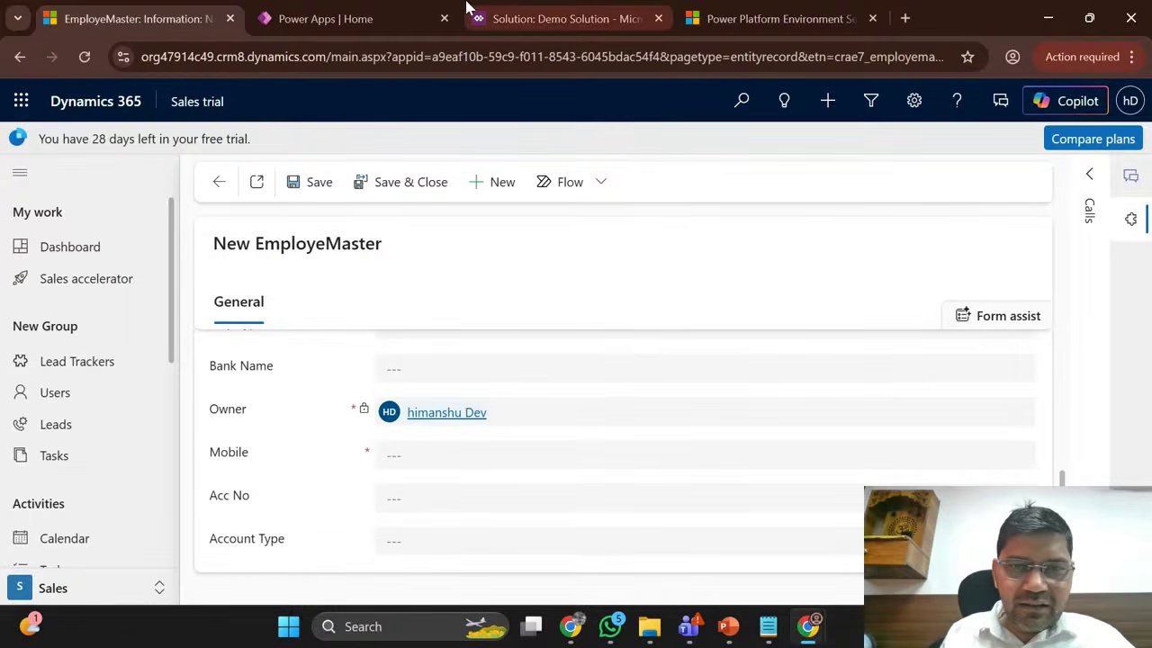
{"action": "left_click", "coordinate": [558, 18]}
Step: Run Publish All Customizations on the Demo Solution, then check the EmployeMaster form tab
{"action": "left_click", "coordinate": [154, 182]}
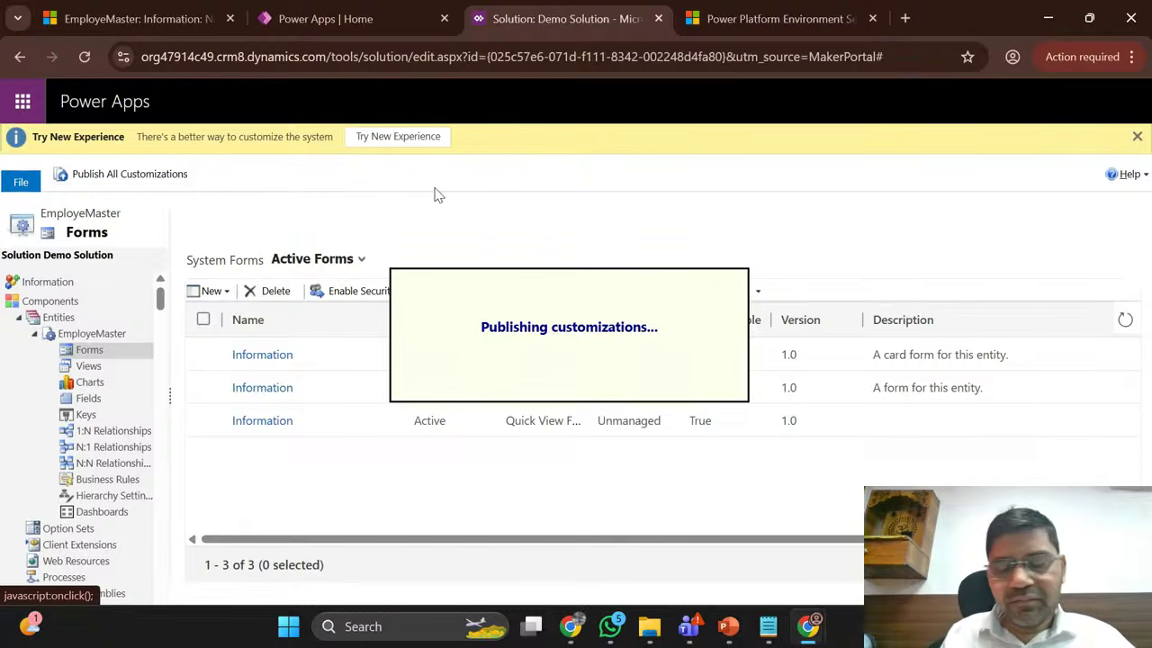
{"action": "left_click", "coordinate": [144, 9]}
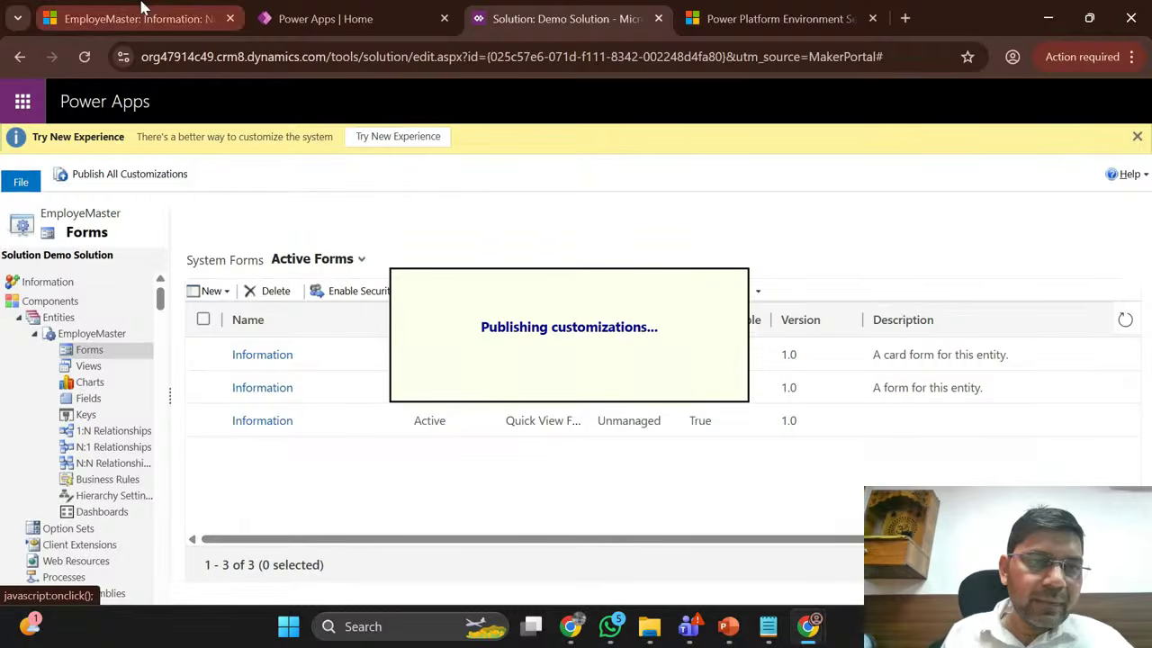
{"action": "left_click", "coordinate": [576, 11]}
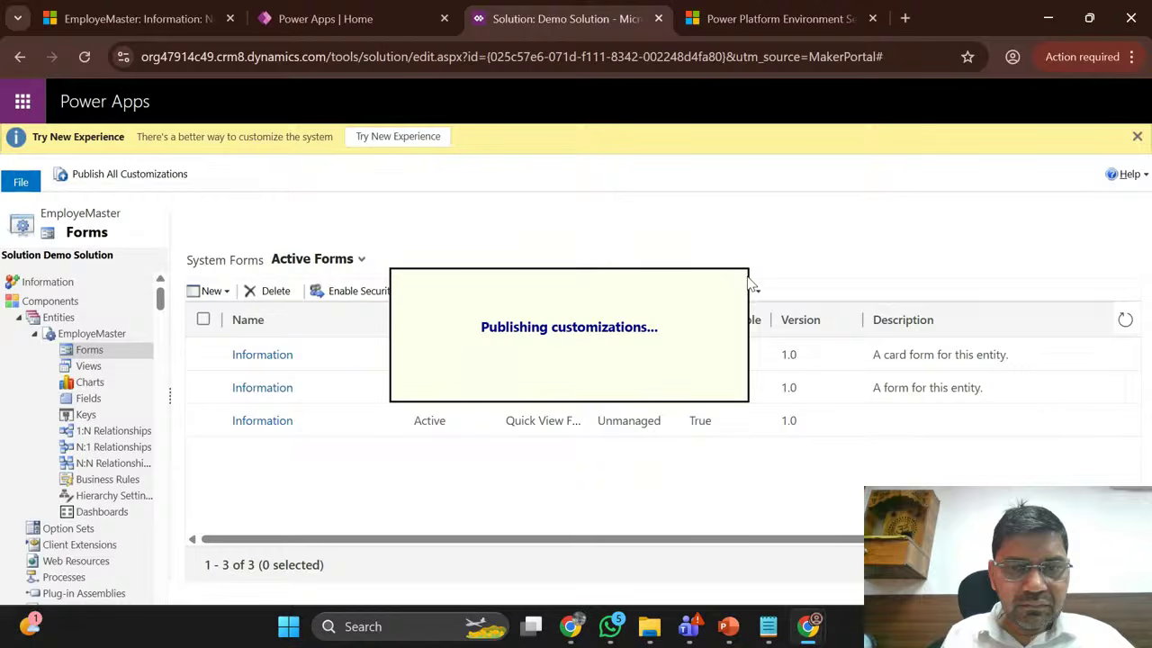
{"action": "left_click", "coordinate": [176, 27]}
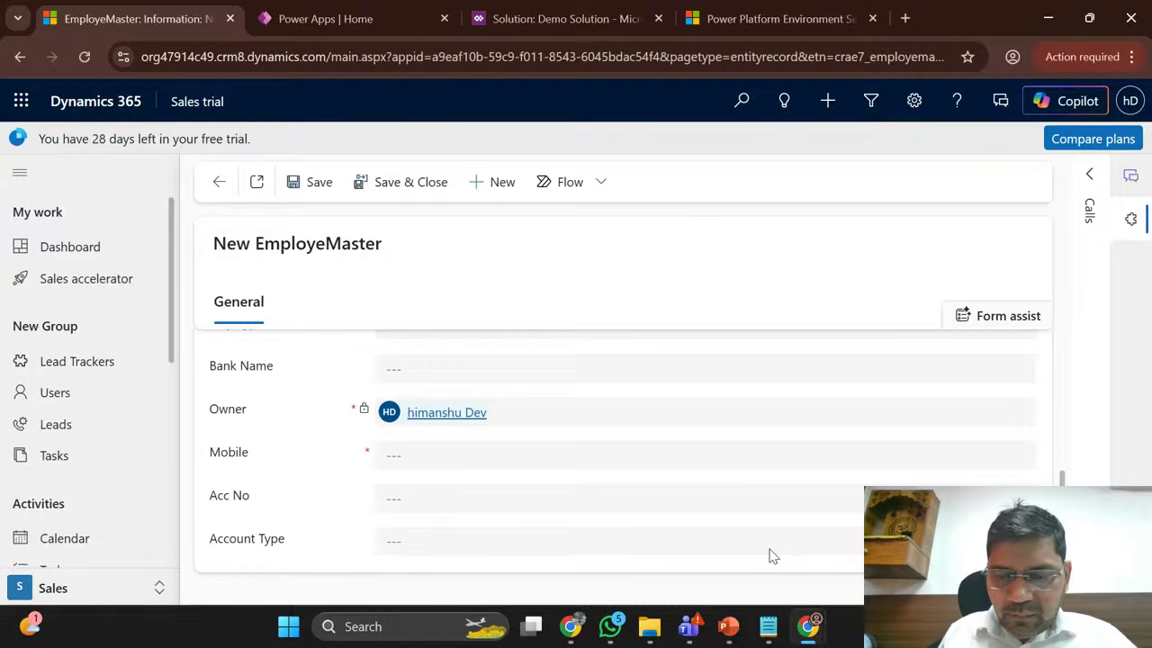
Step: Search Windows for 'excel' from the Start menu
{"action": "left_click", "coordinate": [279, 633]}
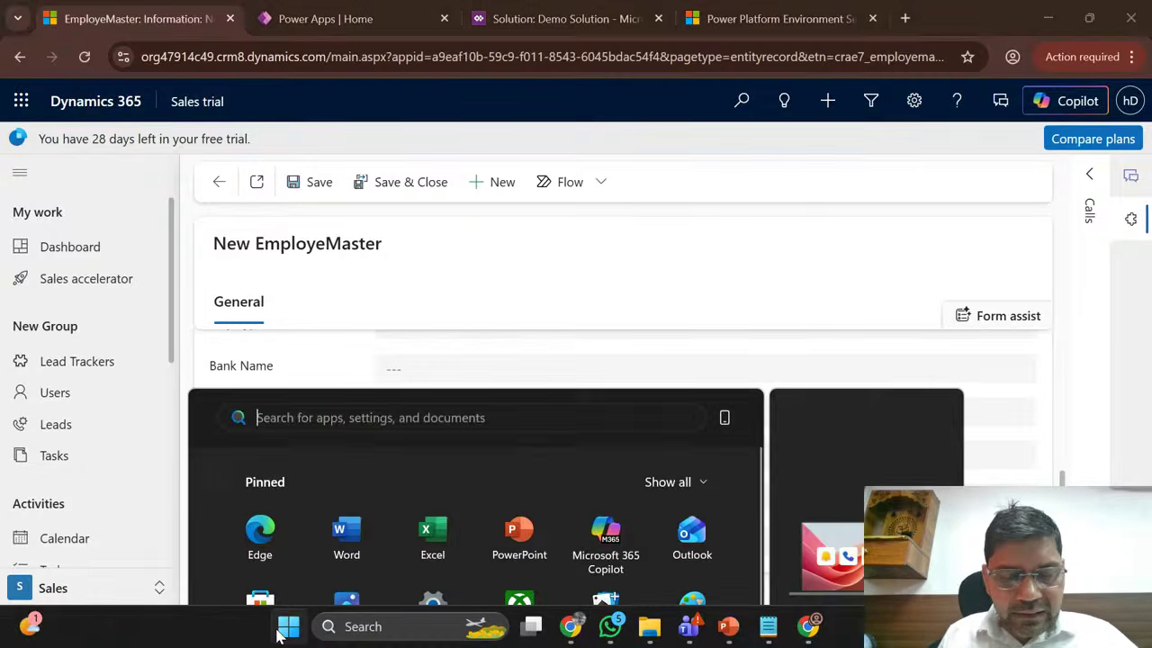
{"action": "type", "text": "excel"}
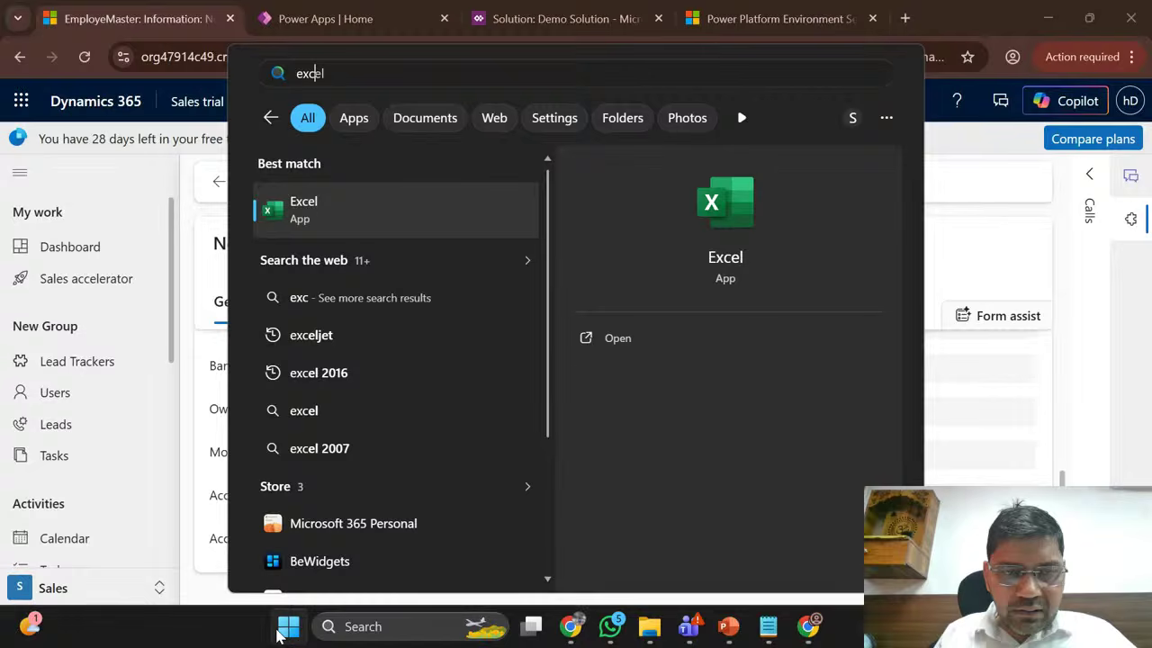
Step: Launch Excel maximized with a blank Book1 workbook, keeping recovered files to view later
{"action": "left_click", "coordinate": [279, 633]}
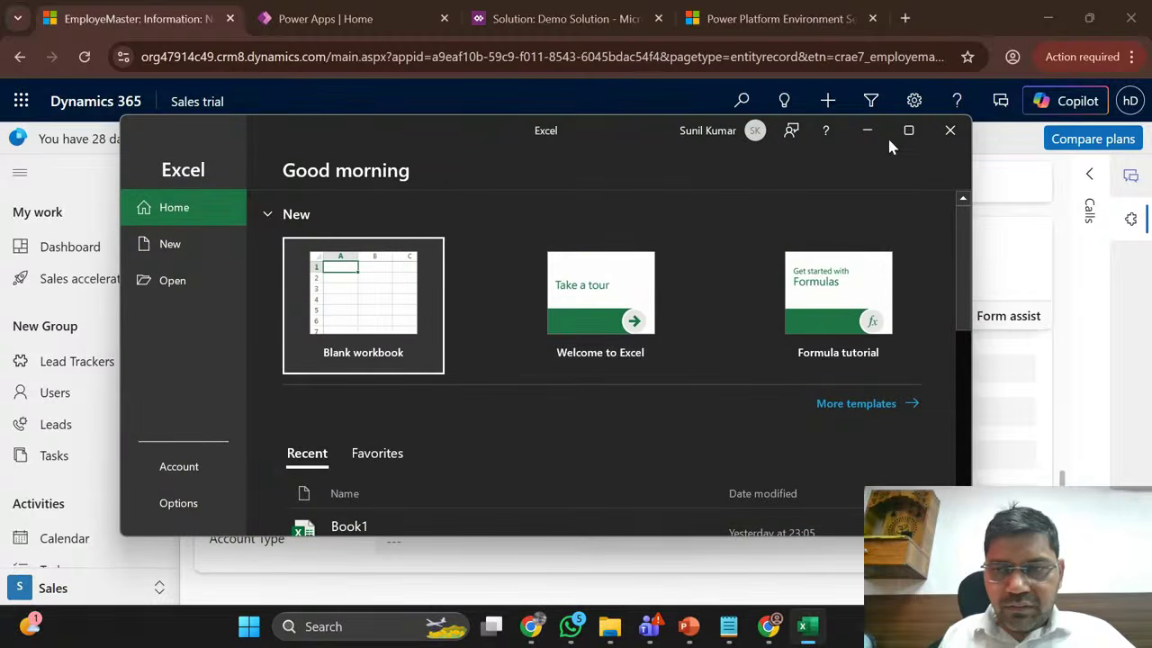
{"action": "left_click", "coordinate": [905, 131]}
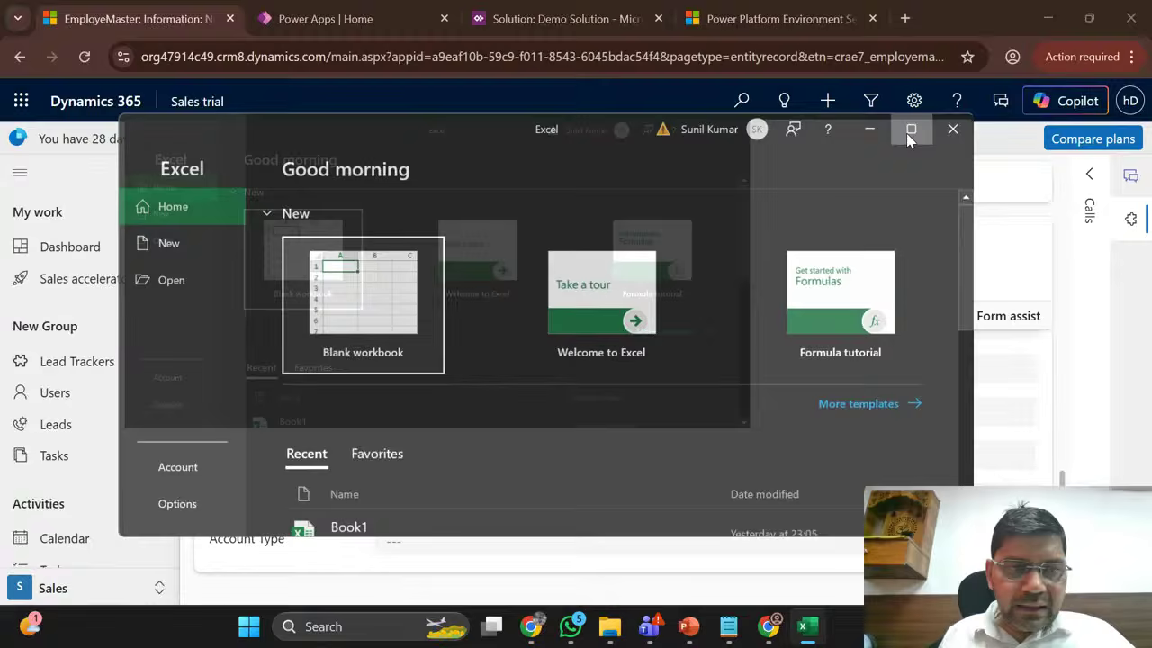
{"action": "left_click", "coordinate": [215, 155]}
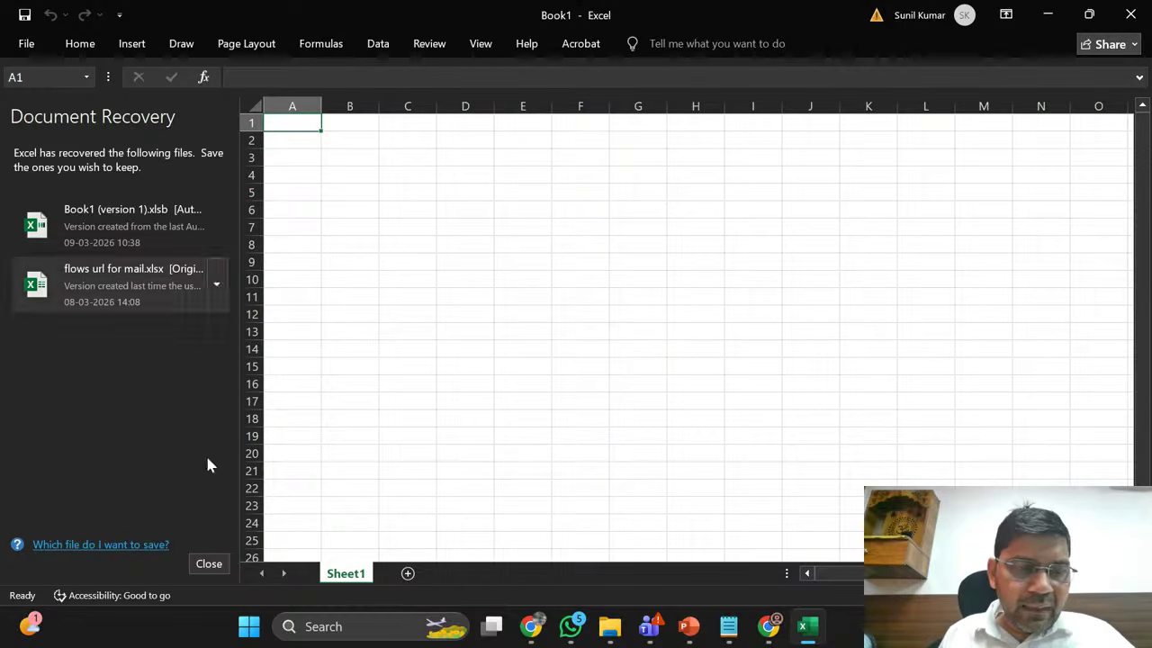
{"action": "left_click", "coordinate": [206, 565]}
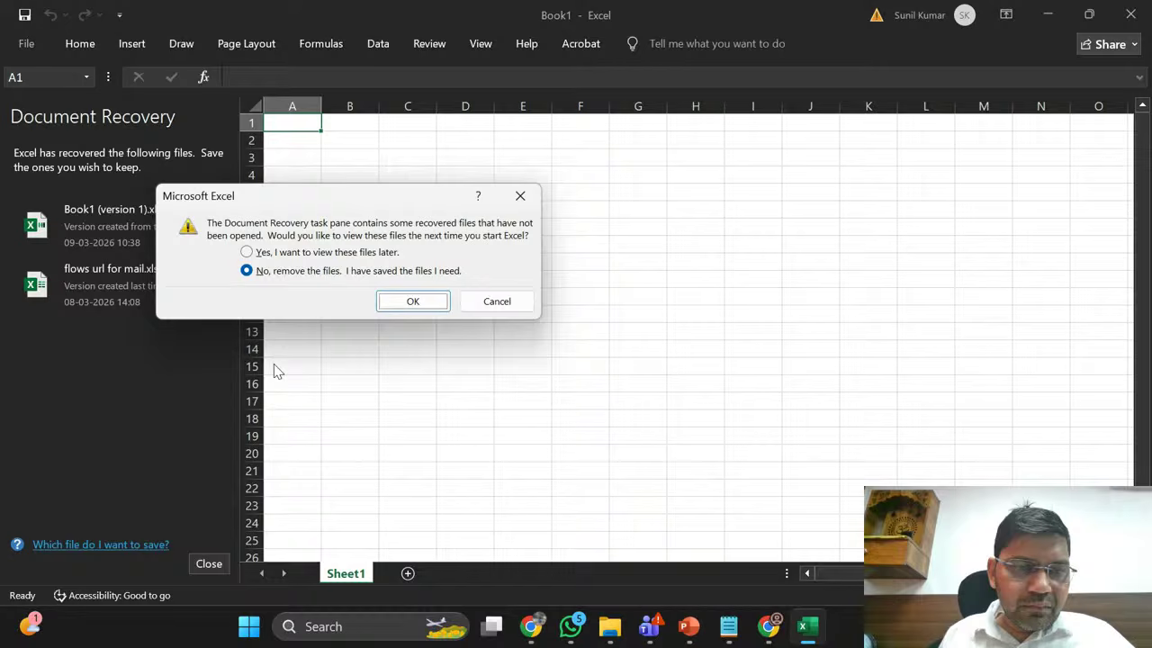
{"action": "left_click", "coordinate": [260, 251]}
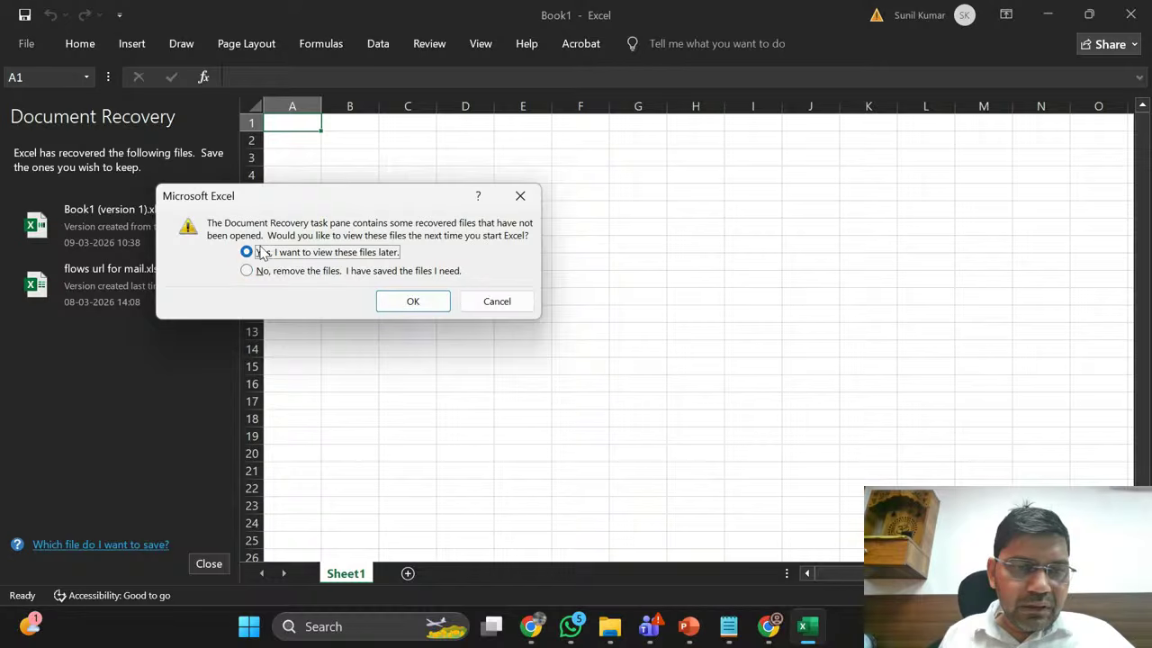
{"action": "left_click", "coordinate": [412, 307]}
{"action": "left_click", "coordinate": [178, 199]}
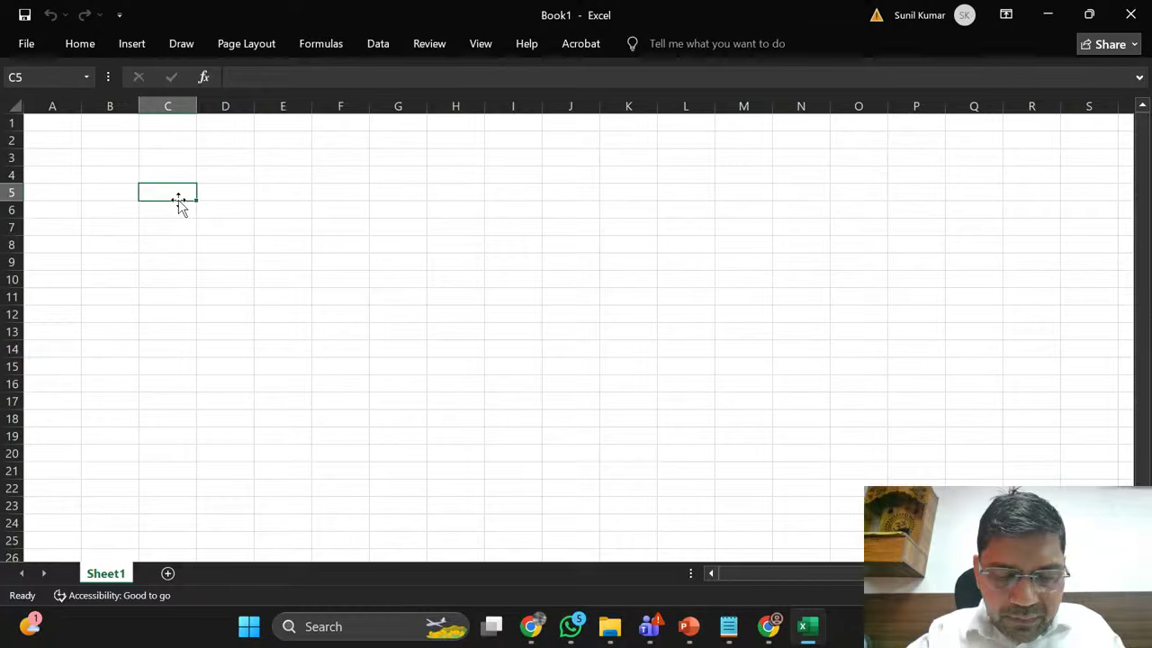
Step: Enter Emp Type in C5 and Per in D5, then widen column C slightly
{"action": "type", "text": "Emp"}
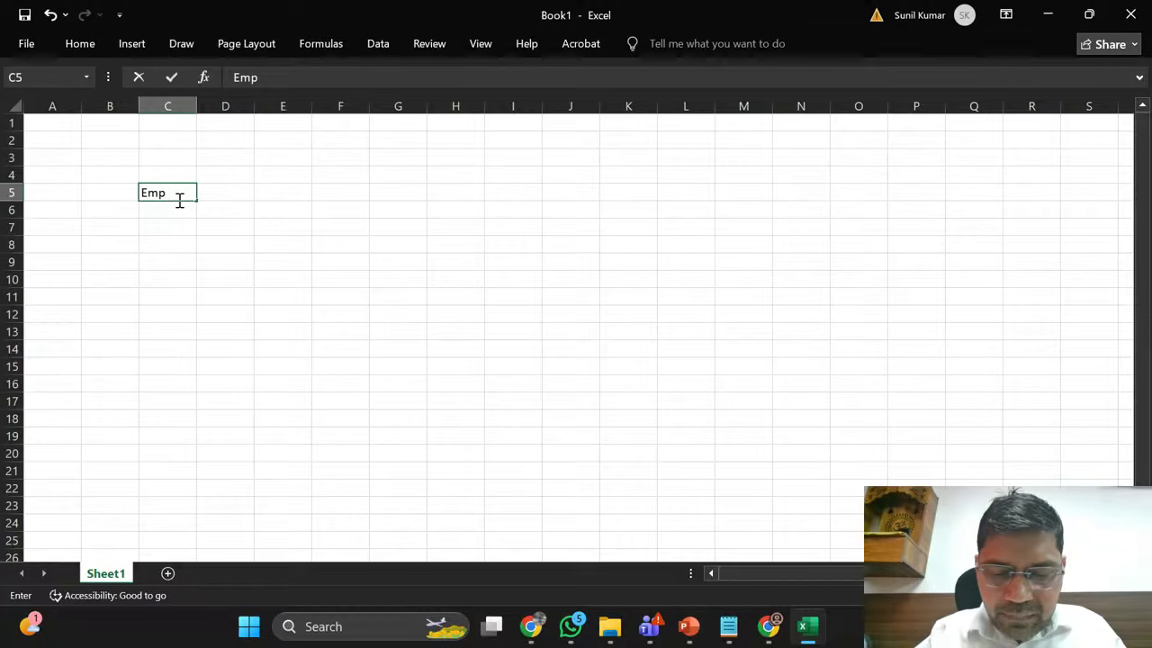
{"action": "type", "text": " Type"}
{"action": "key", "text": "Tab"}
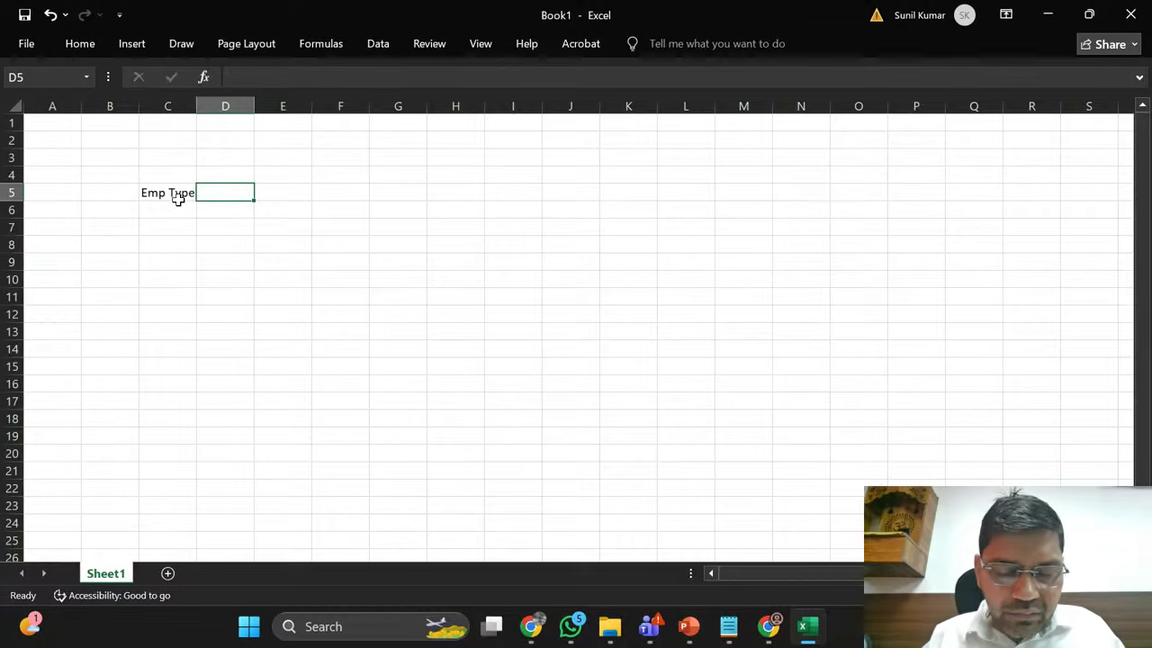
{"action": "type", "text": "Per"}
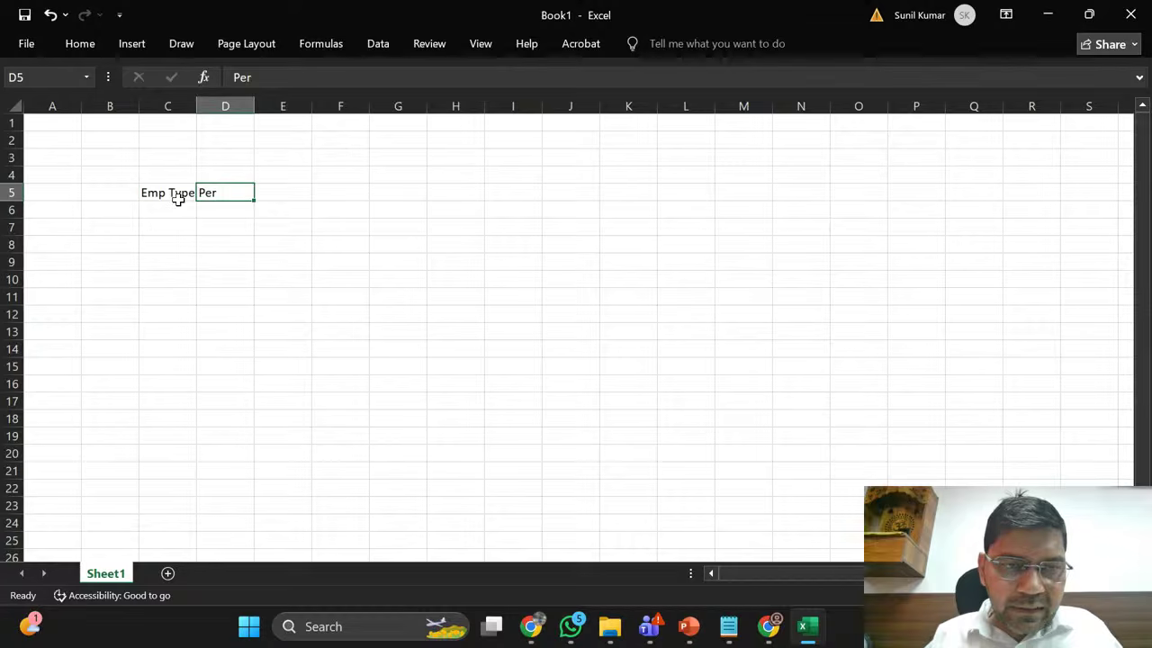
{"action": "key", "text": "Tab"}
{"action": "key", "text": "Down"}
{"action": "key", "text": "Left"}
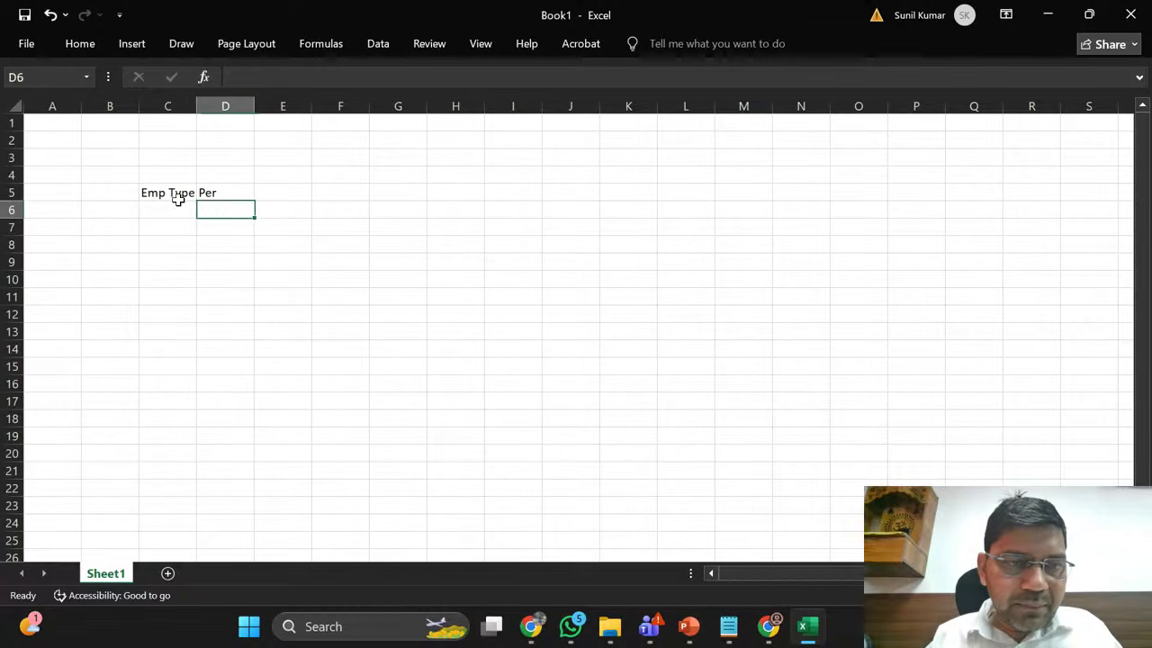
{"action": "key", "text": "Left"}
{"action": "key", "text": "Down"}
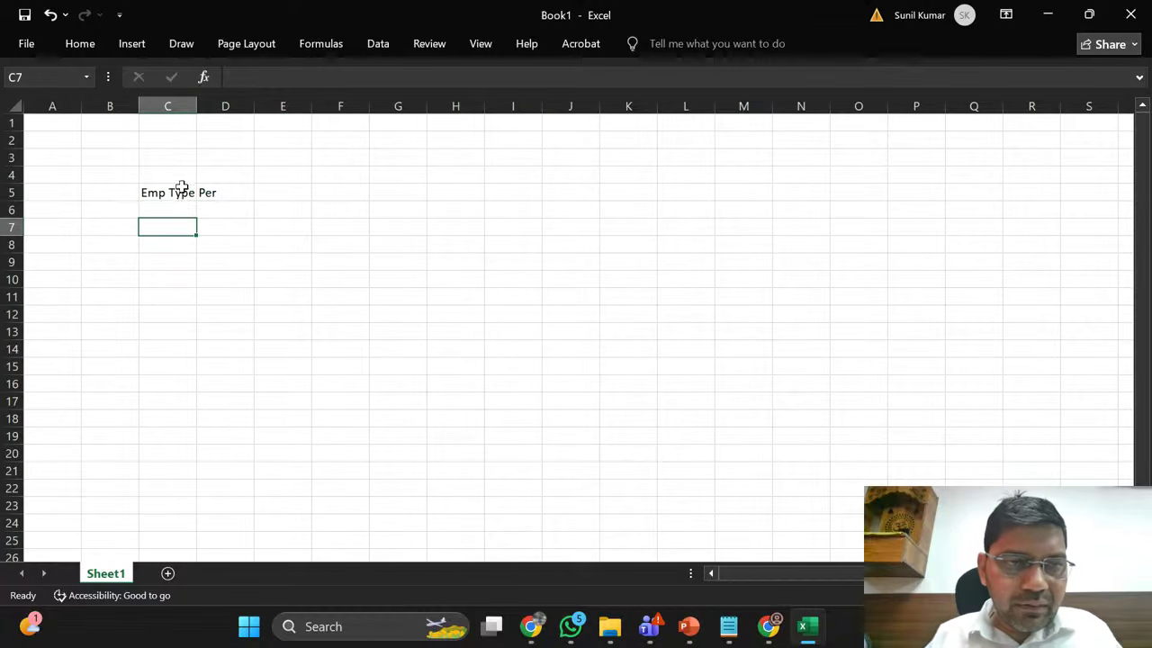
{"action": "left_click_drag", "start_coordinate": [192, 105], "coordinate": [194, 104]}
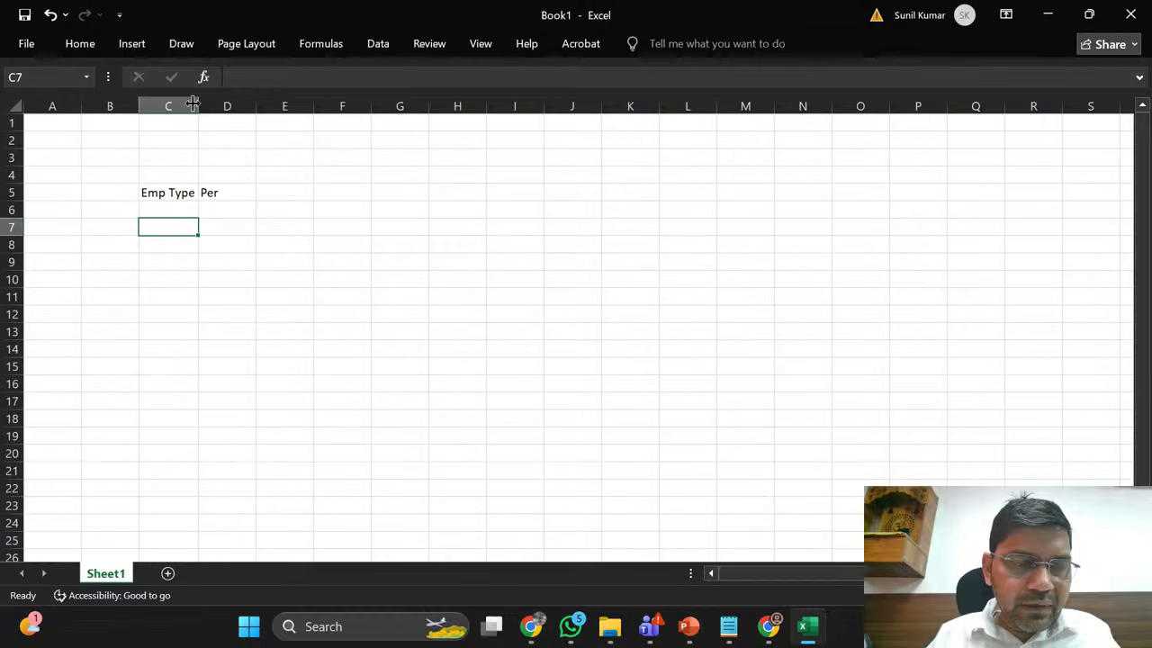
Step: Enter Acc No in cell D7
{"action": "left_click", "coordinate": [212, 232]}
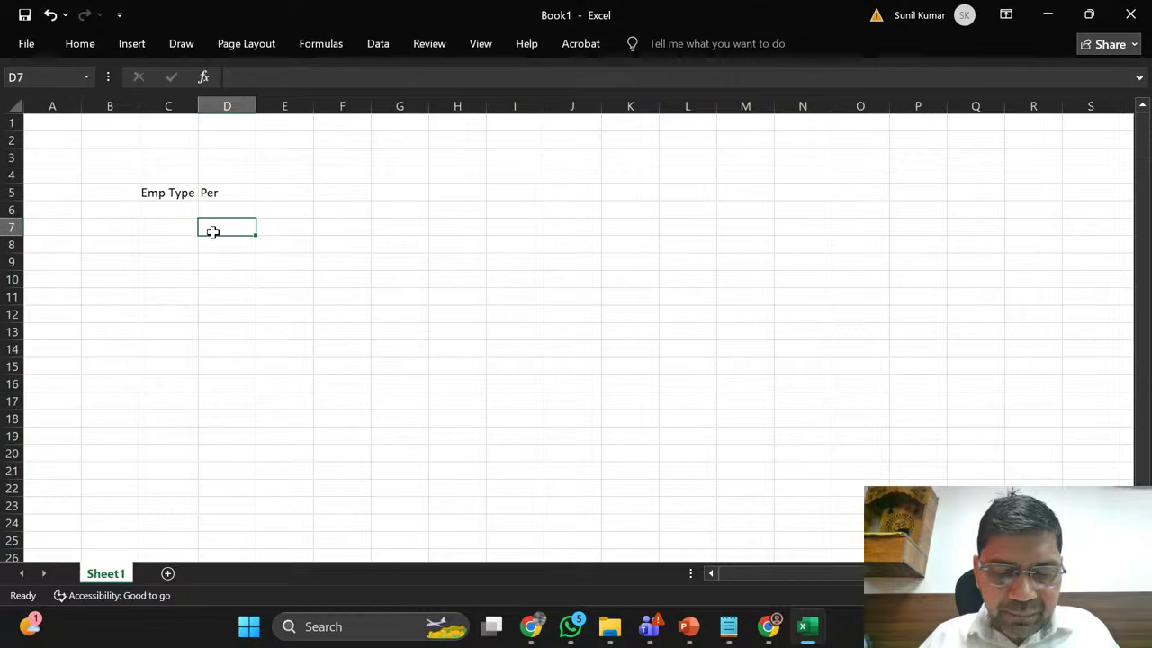
{"action": "type", "text": "Ac"}
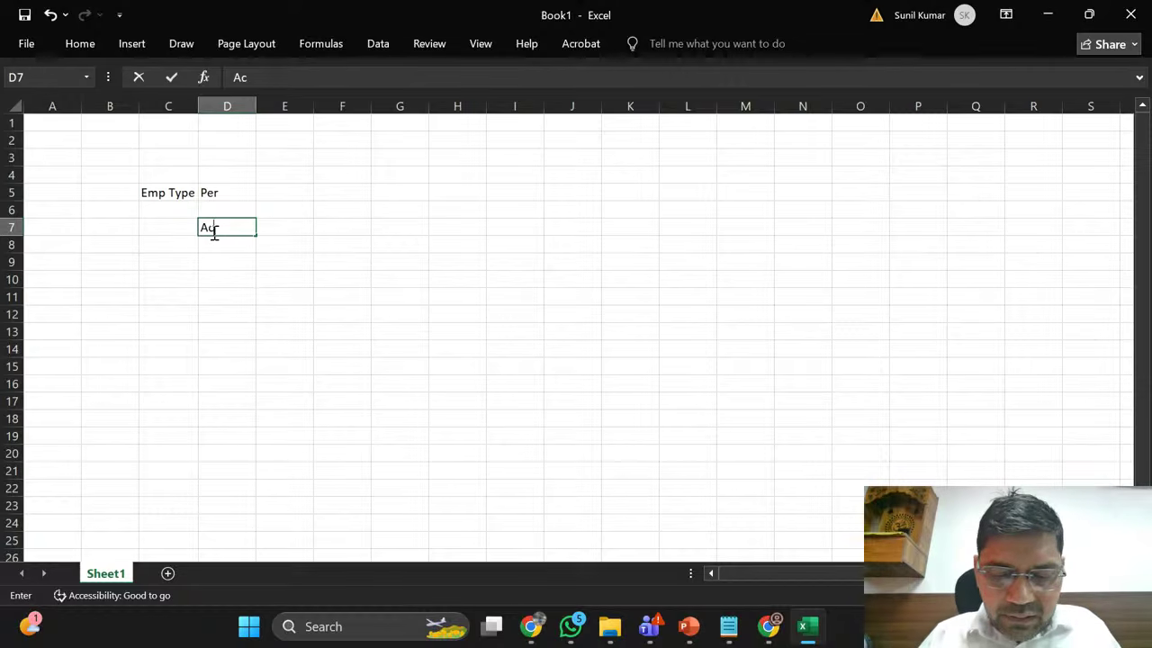
{"action": "type", "text": "c Na"}
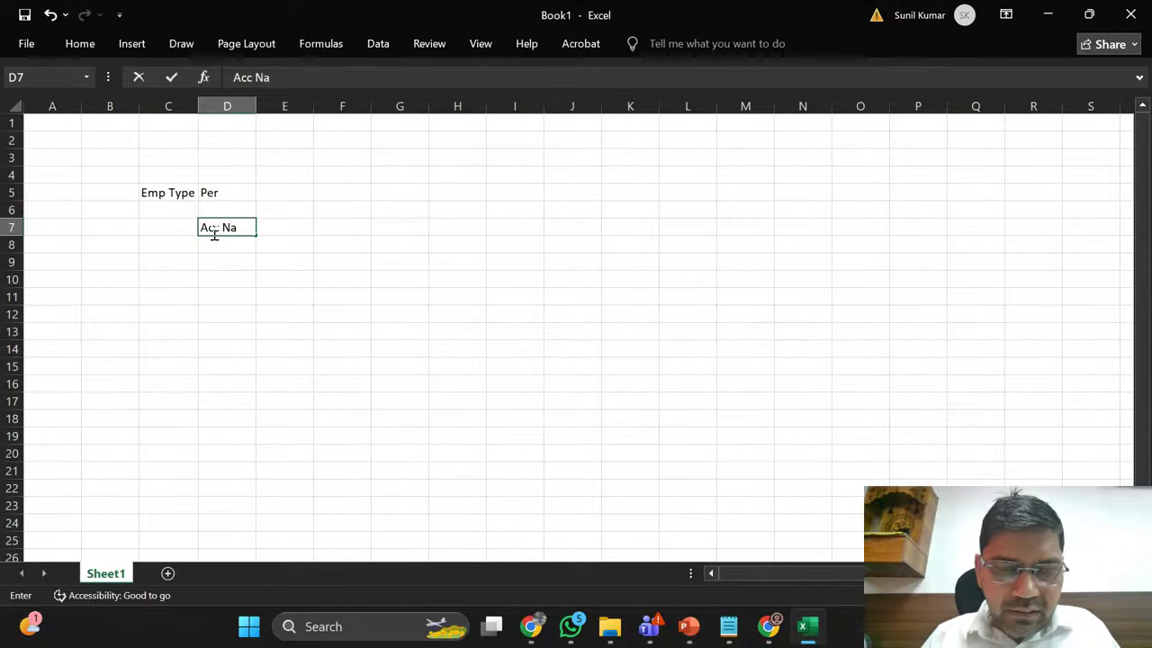
{"action": "key", "text": "BackSpace"}
{"action": "type", "text": "o"}
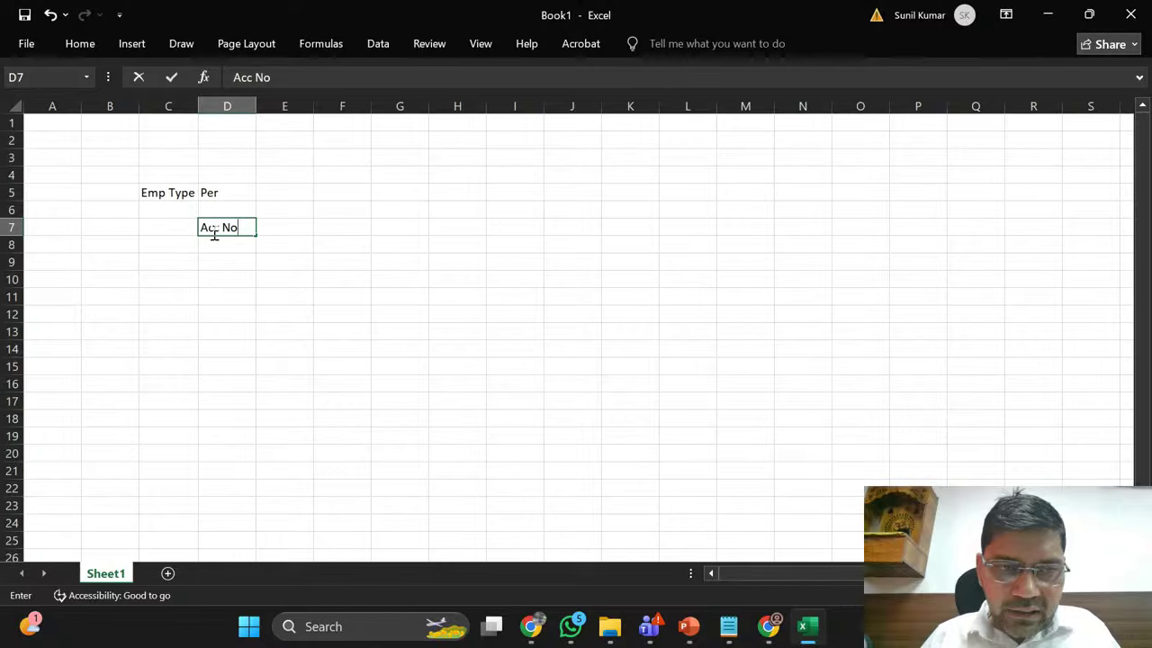
{"action": "key", "text": "Return"}
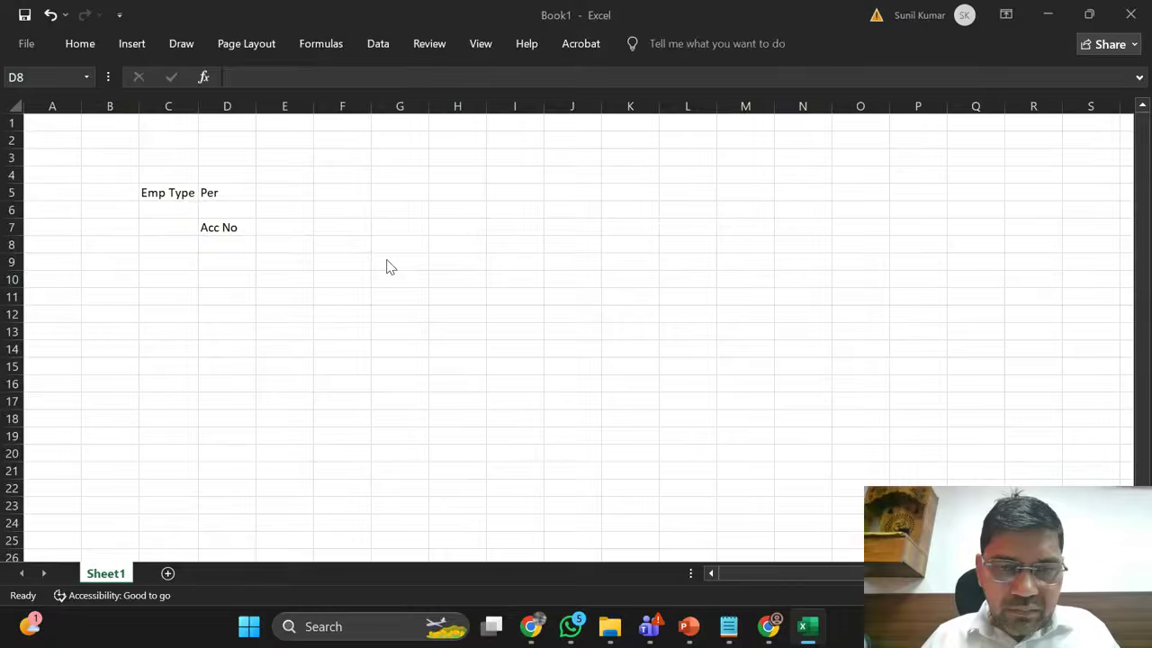
{"action": "key", "text": "alt+Tab"}
Step: After checking the form fields, enter Bank Name in D8 and Acc Type in D9
{"action": "scroll", "coordinate": [354, 420], "scroll_direction": "down", "scroll_amount": 1}
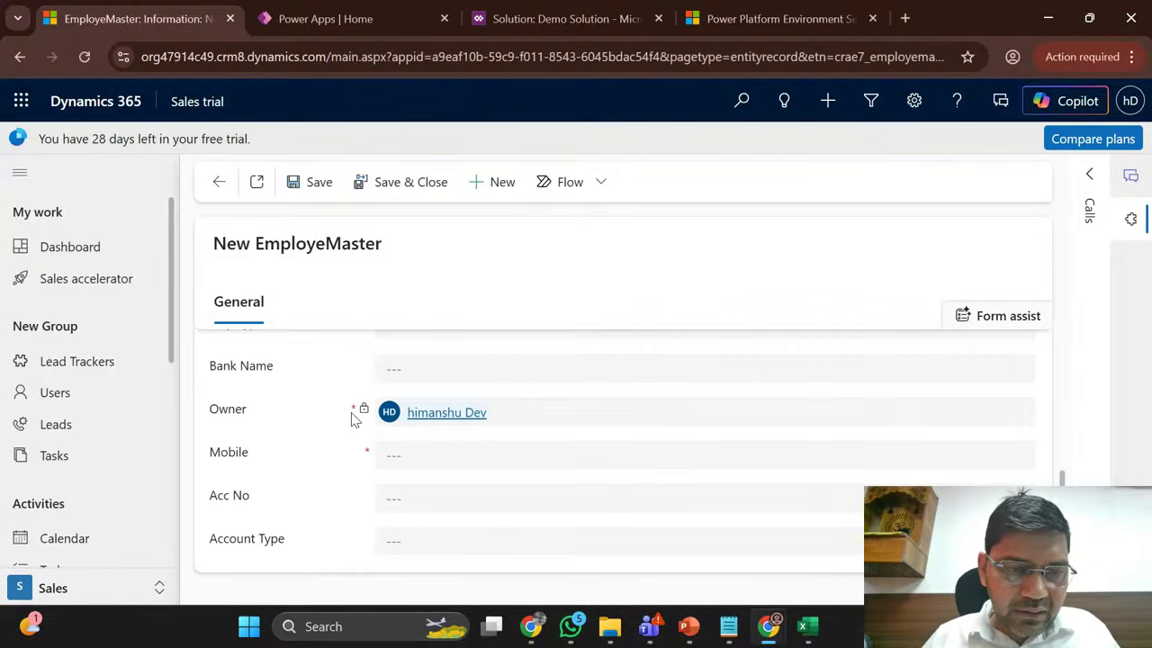
{"action": "scroll", "coordinate": [354, 419], "scroll_direction": "up", "scroll_amount": 1}
{"action": "scroll", "coordinate": [352, 420], "scroll_direction": "down", "scroll_amount": 1}
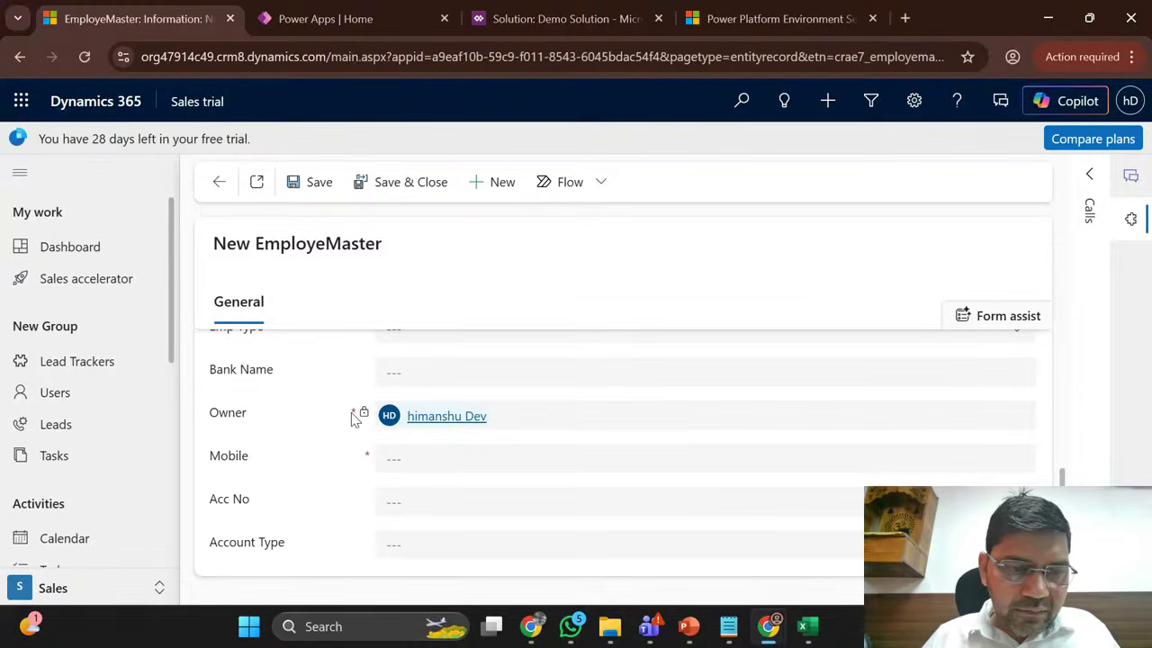
{"action": "key", "text": "alt+Tab"}
{"action": "type", "text": "Ba"}
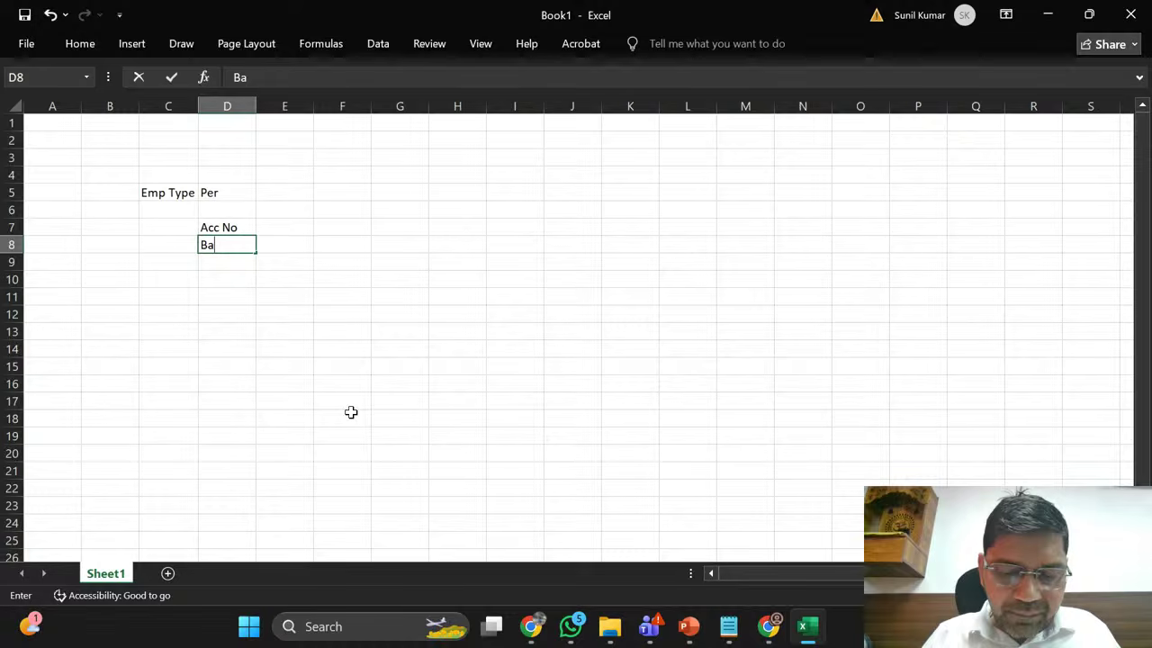
{"action": "type", "text": "nk N"}
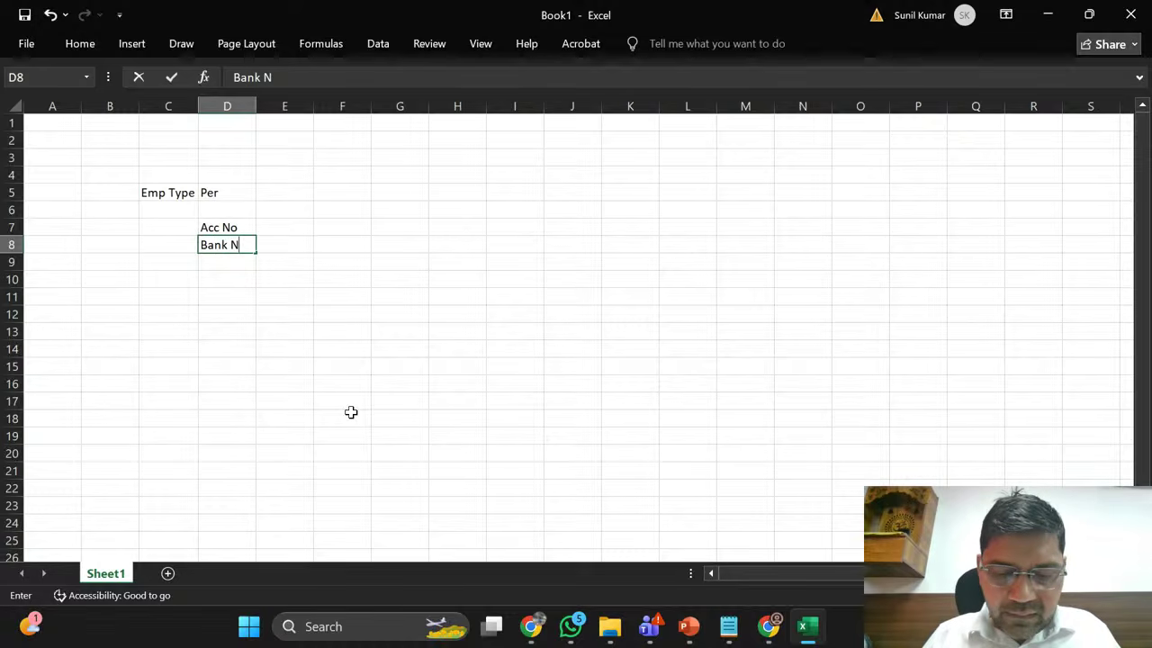
{"action": "type", "text": "ame"}
{"action": "key", "text": "Return"}
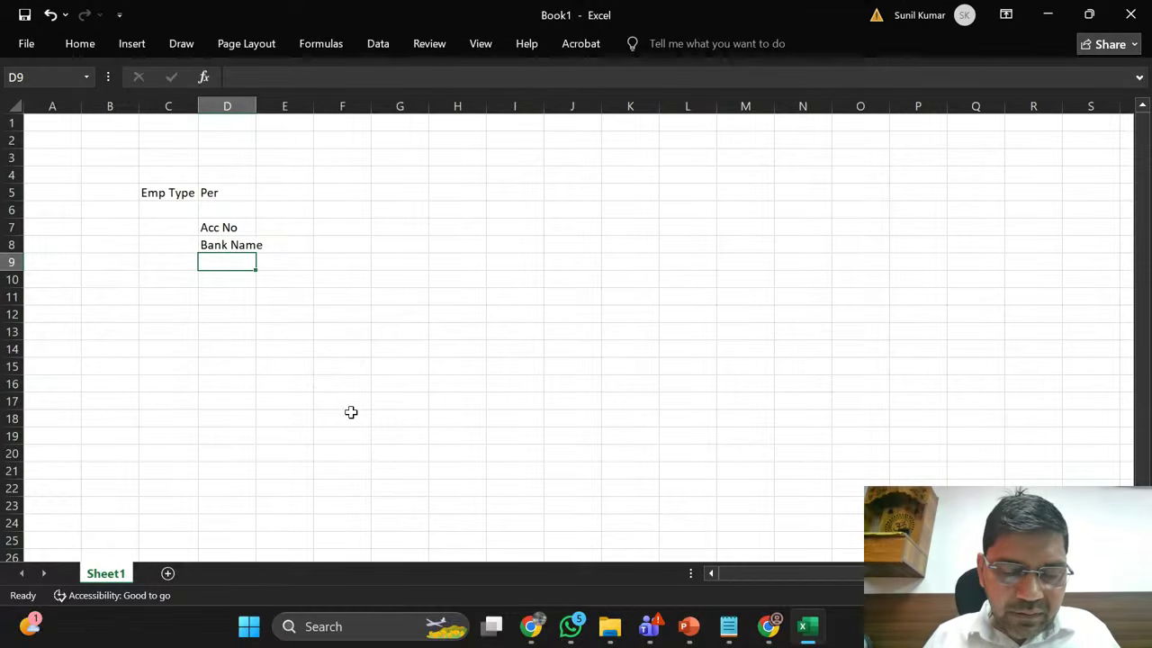
{"action": "type", "text": "Acc"}
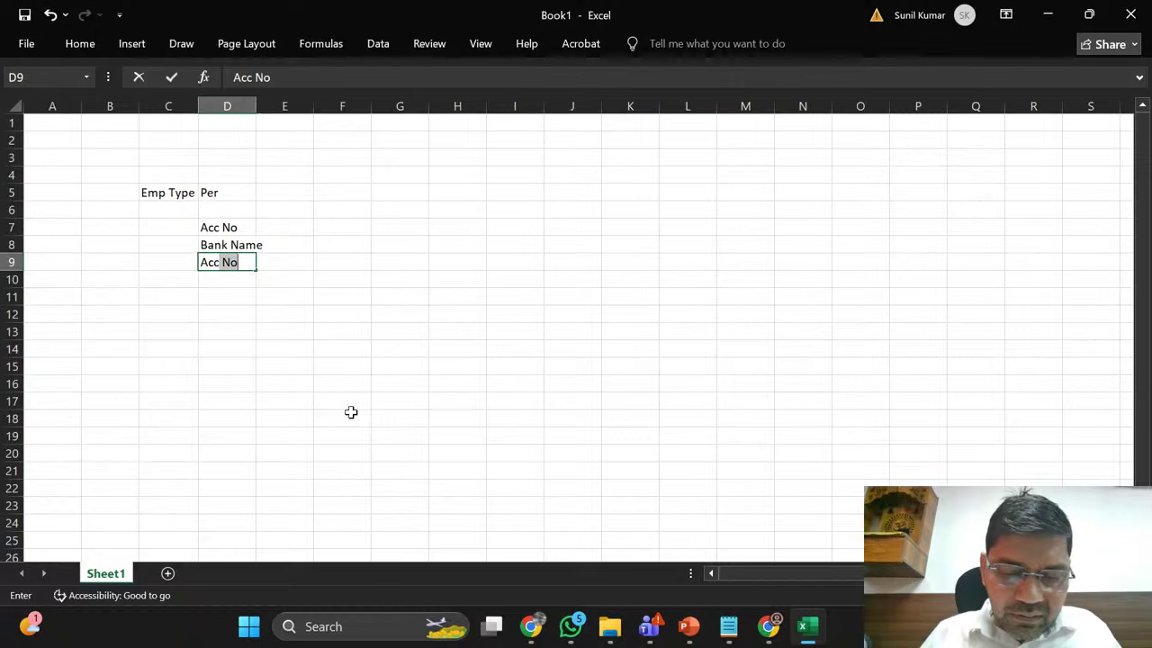
{"action": "type", "text": " Type"}
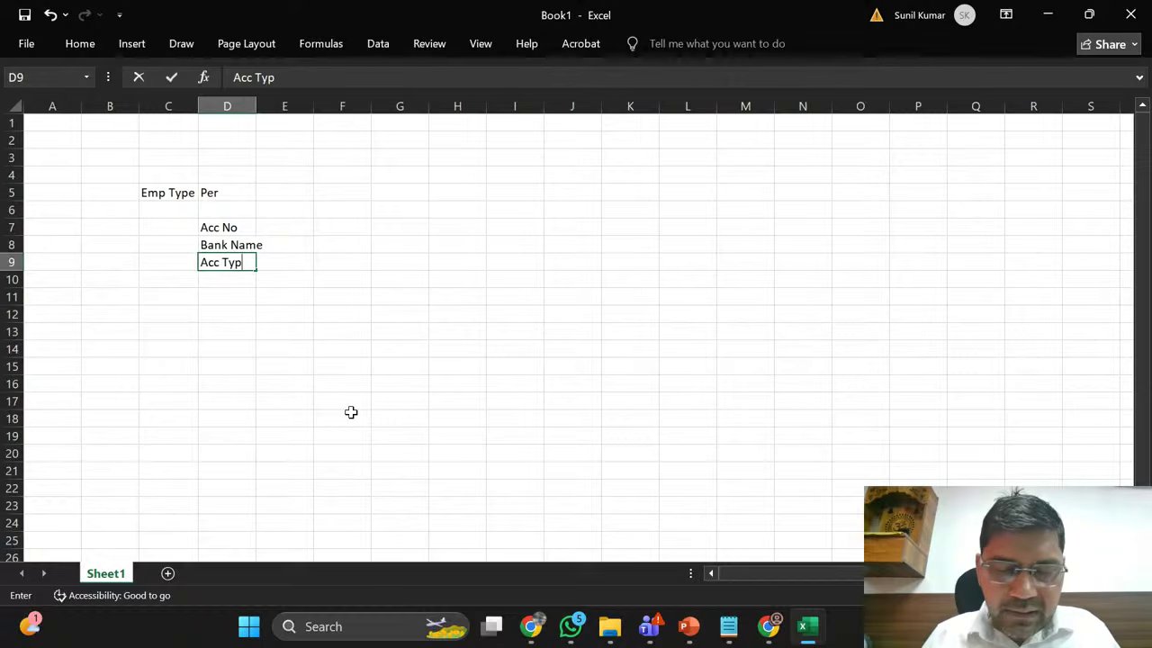
{"action": "key", "text": "Return"}
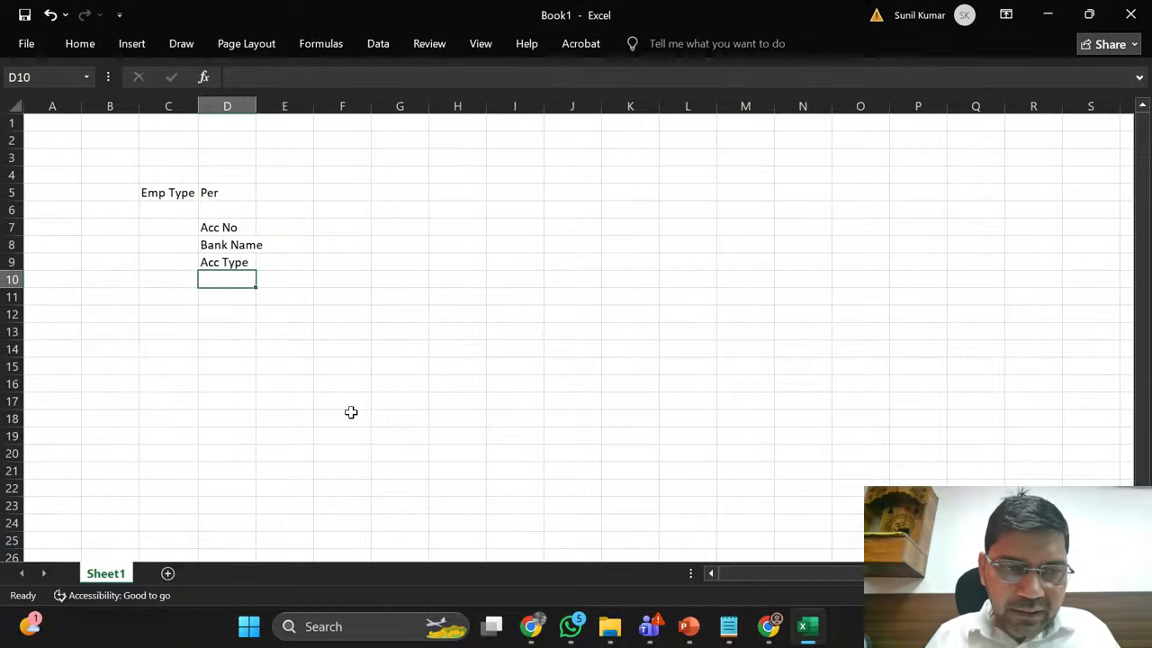
Step: Recheck the form fields and enter IFSC Code in cell D10
{"action": "key", "text": "alt+Tab"}
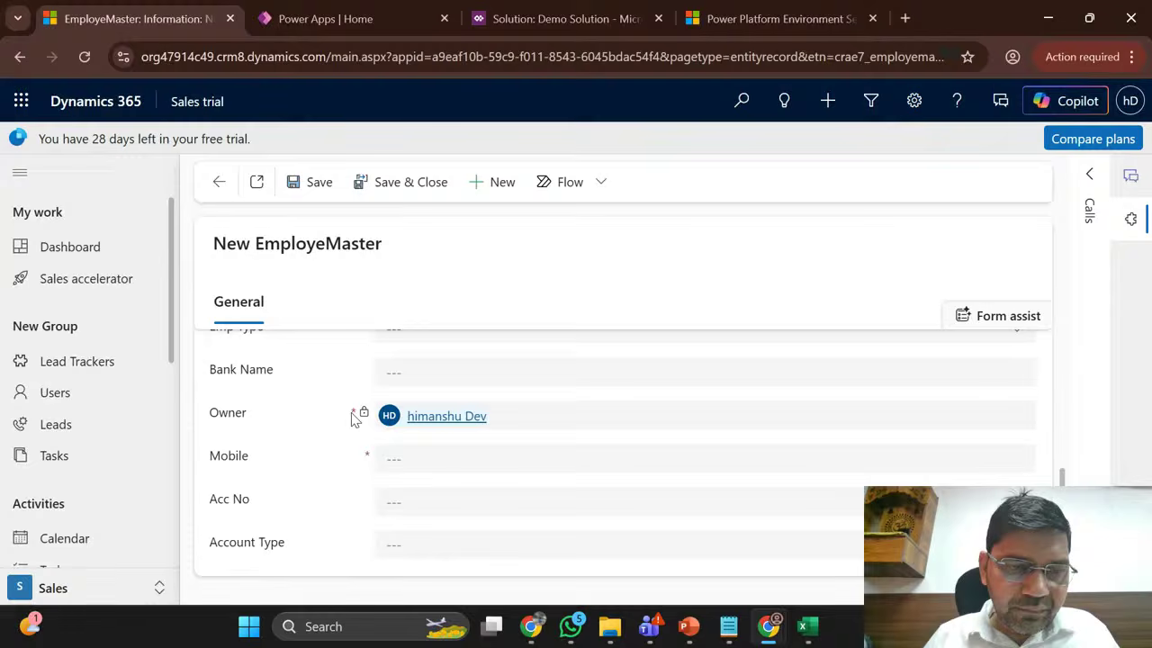
{"action": "scroll", "coordinate": [353, 418], "scroll_direction": "up", "scroll_amount": 2}
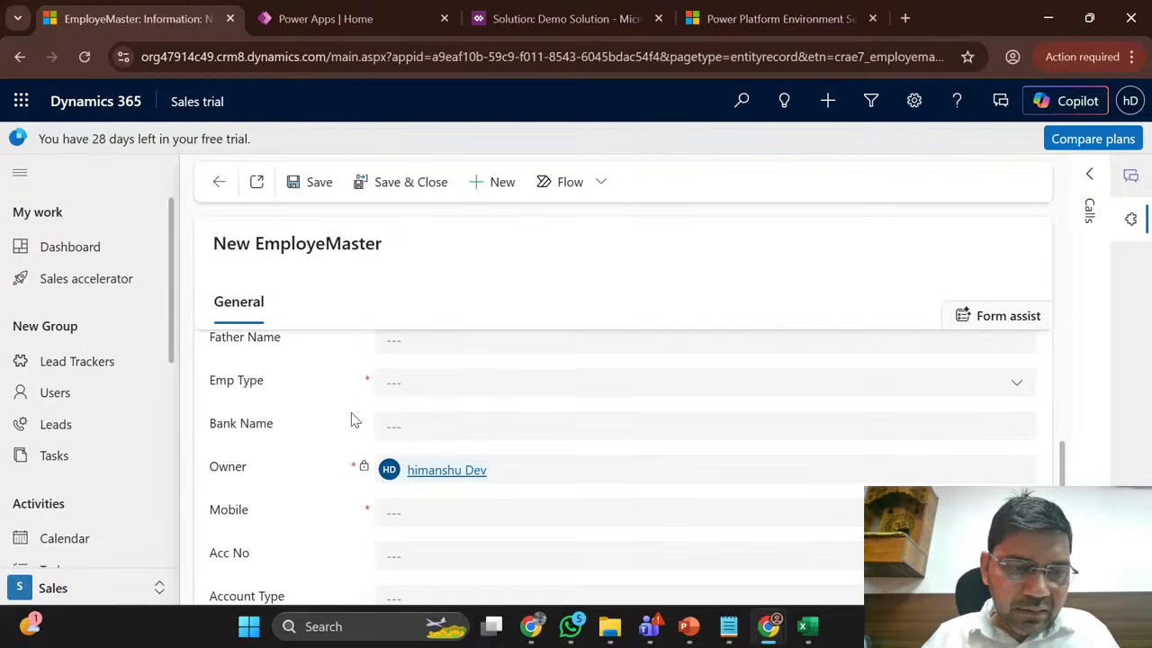
{"action": "scroll", "coordinate": [353, 418], "scroll_direction": "down", "scroll_amount": 2}
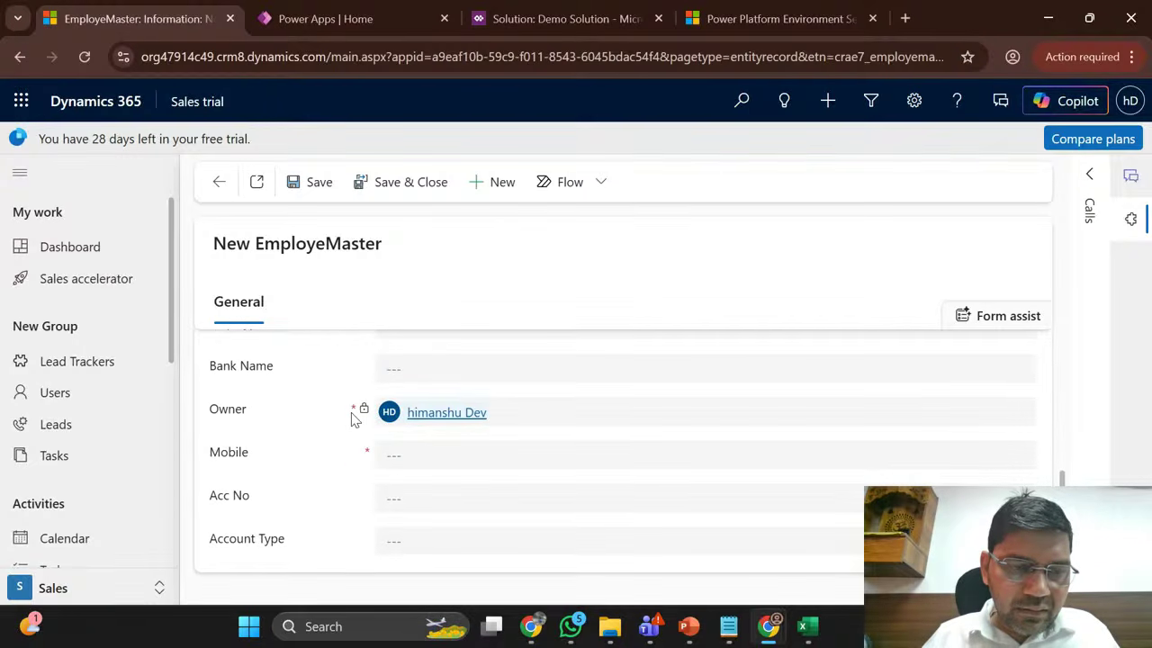
{"action": "key", "text": "alt+Tab"}
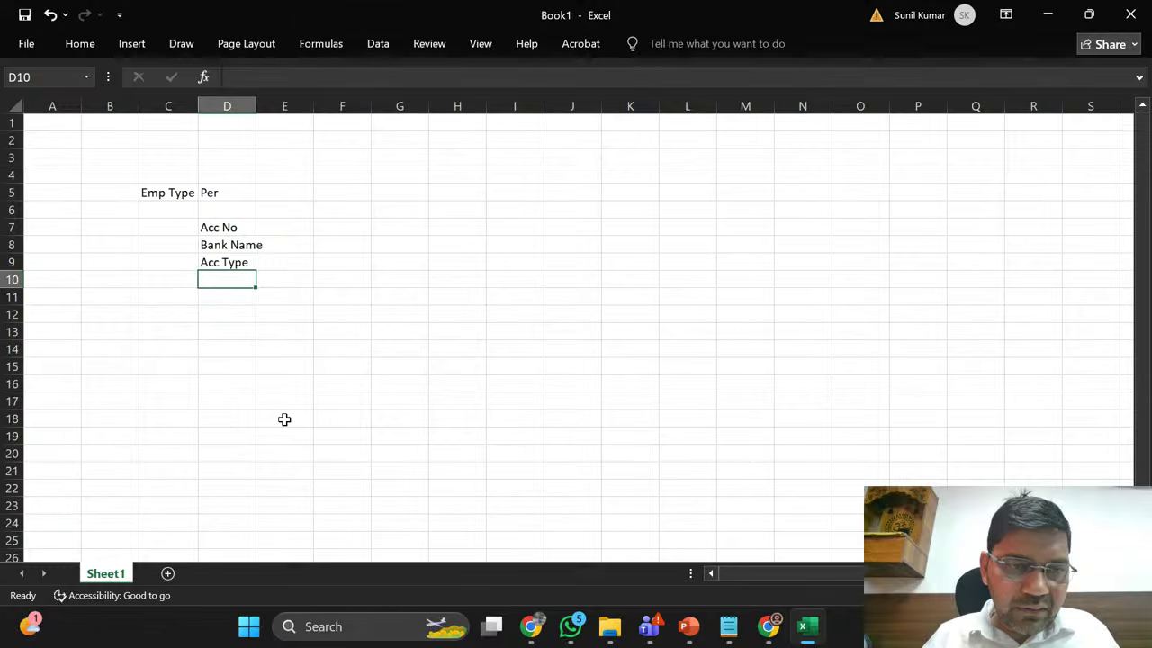
{"action": "type", "text": "IF"}
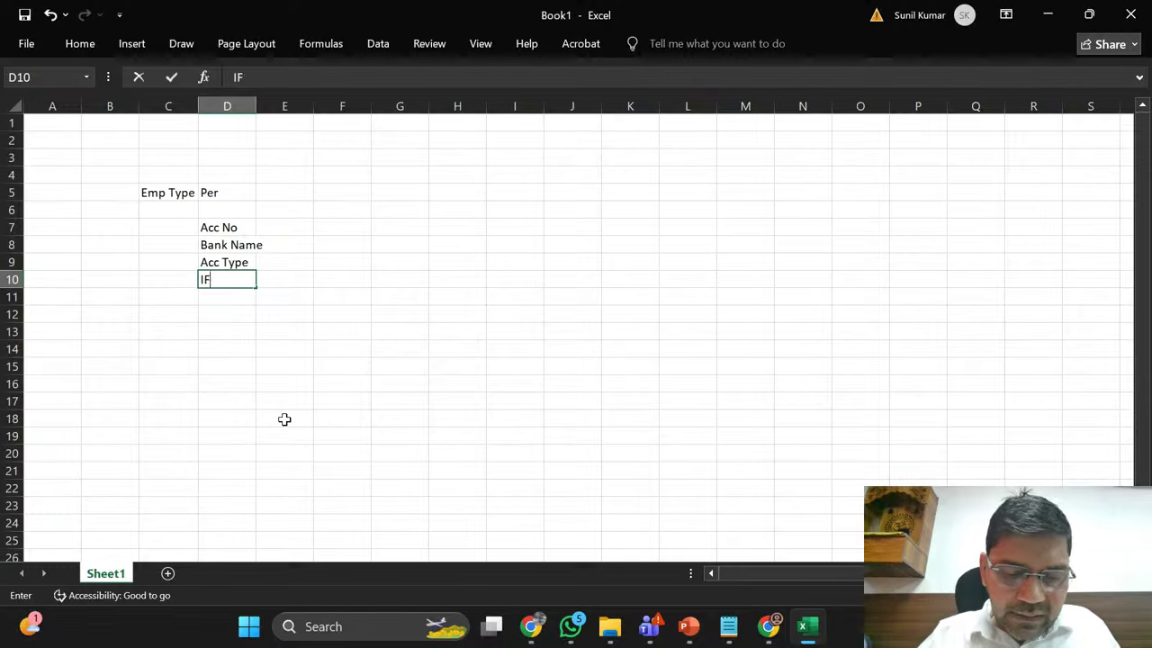
{"action": "type", "text": "SC Code"}
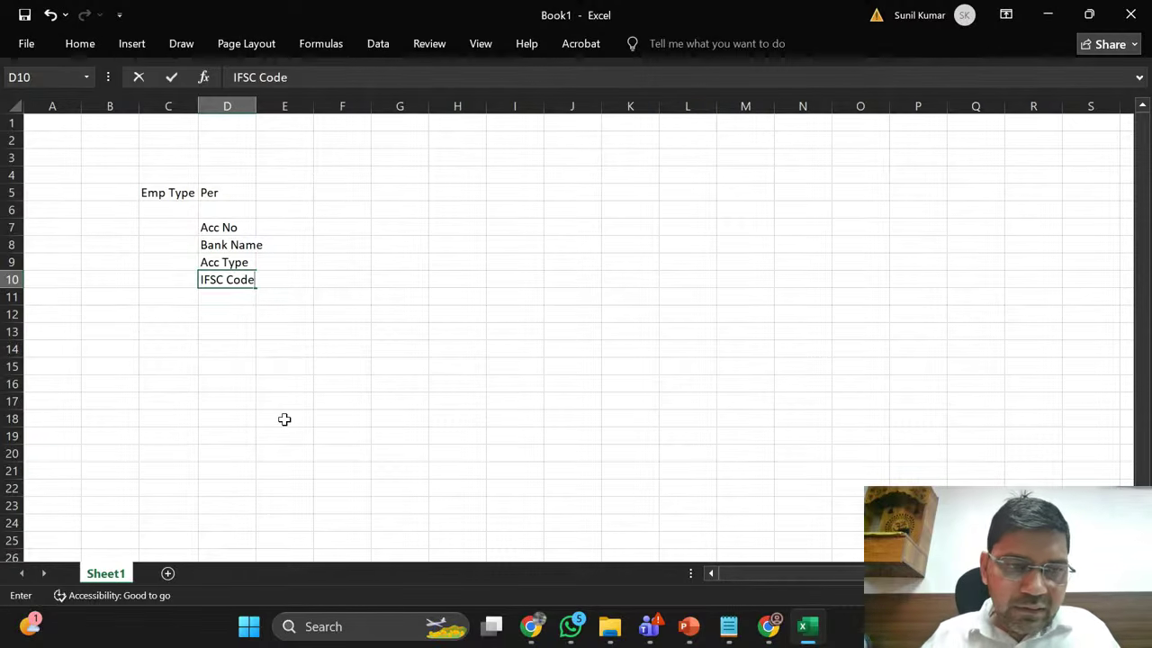
{"action": "key", "text": "Return"}
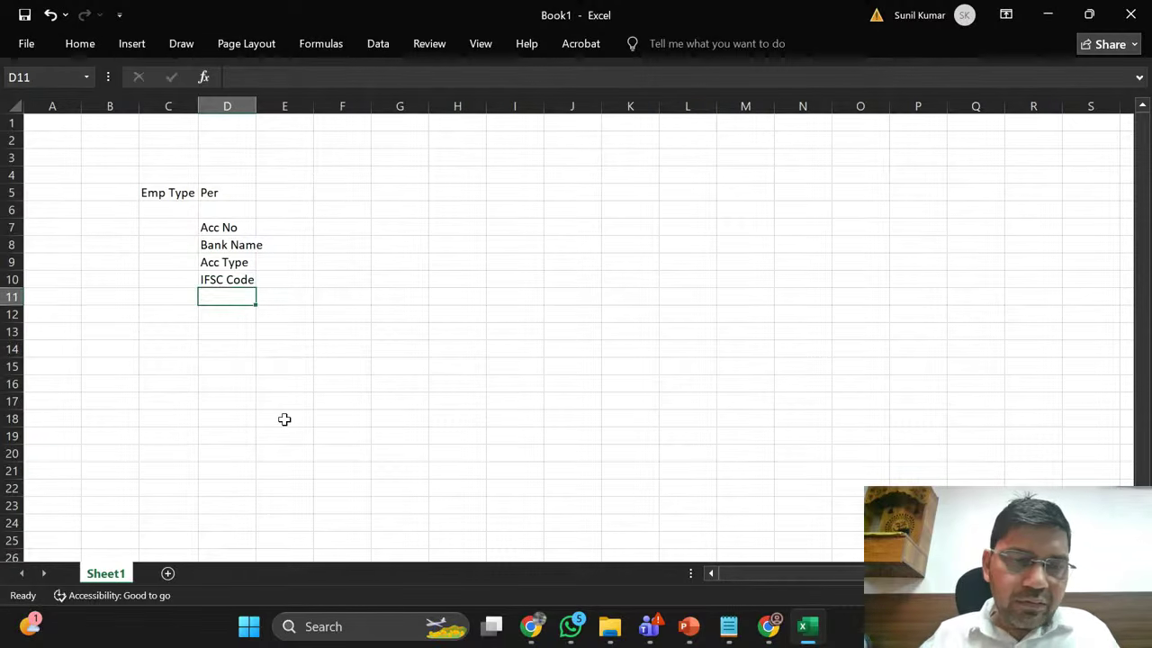
Step: Auto-fit column D, review the Acc No, Bank Name and Acc Type cells, and reload the form
{"action": "double_click", "coordinate": [256, 104]}
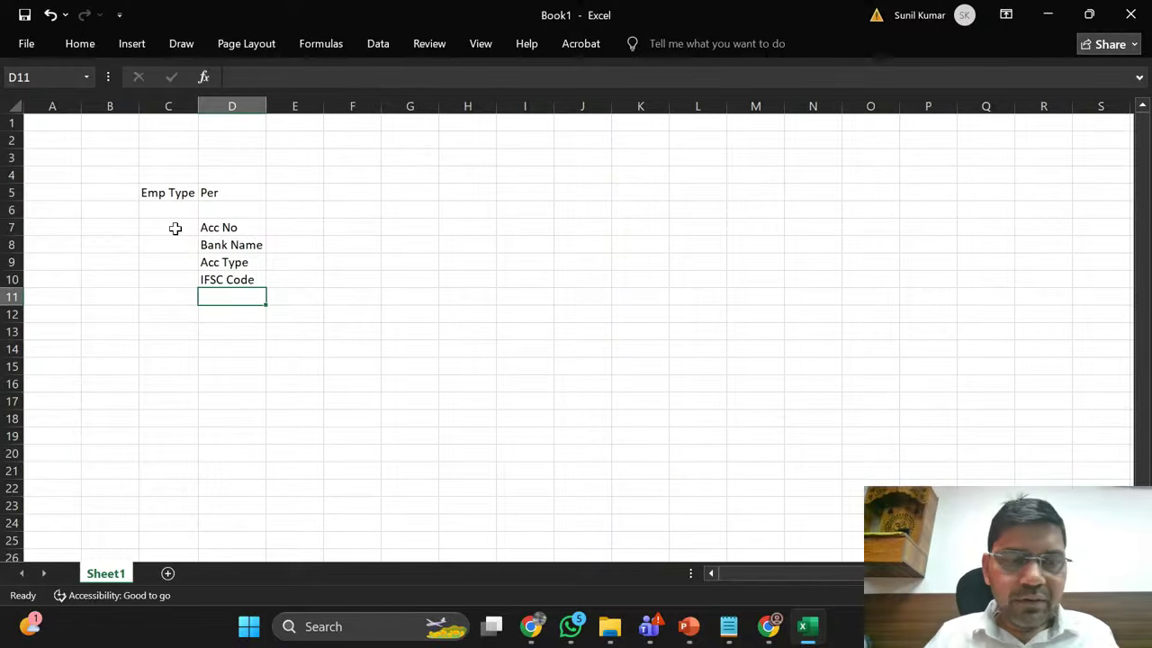
{"action": "left_click", "coordinate": [221, 227]}
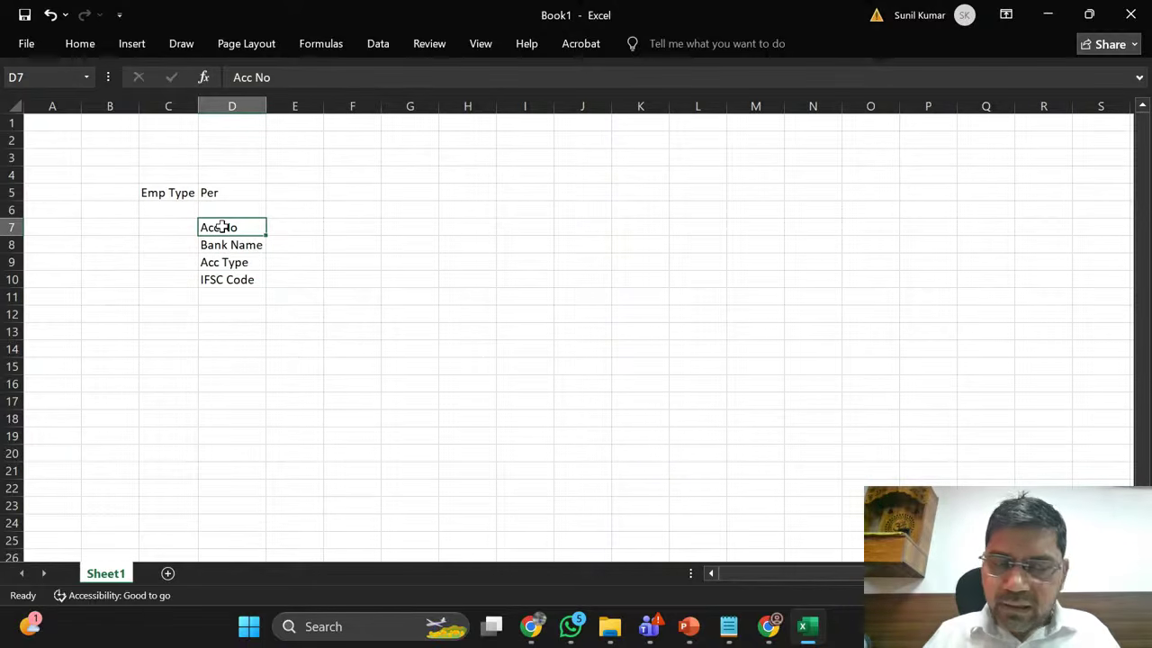
{"action": "left_click", "coordinate": [223, 239]}
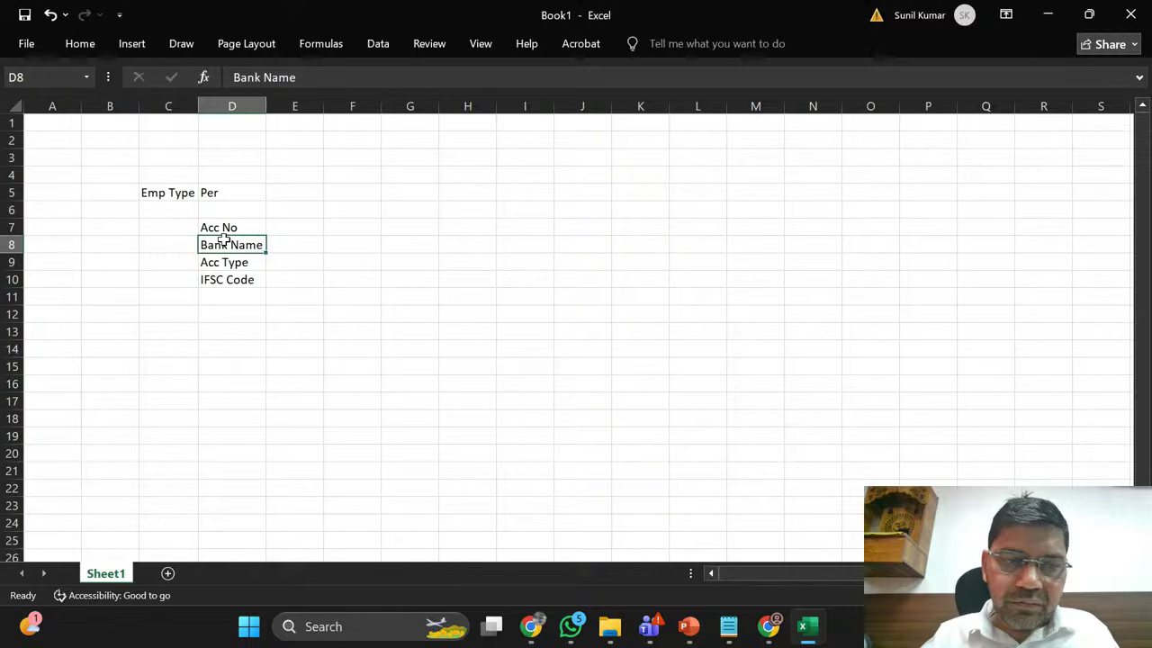
{"action": "left_click", "coordinate": [224, 263]}
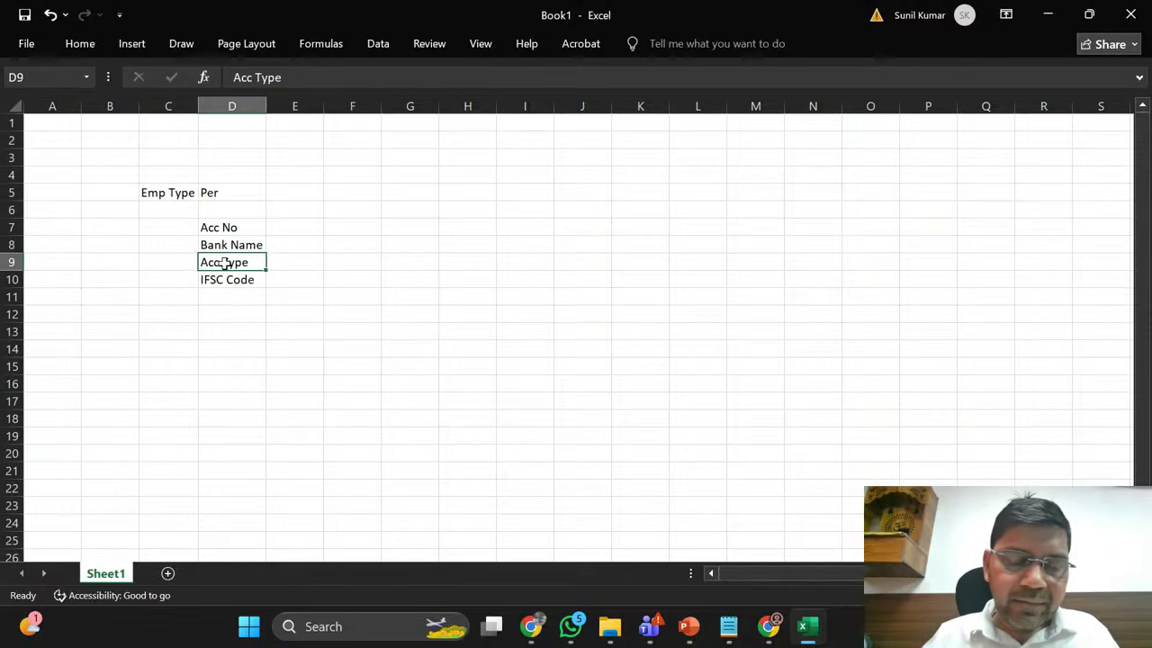
{"action": "left_click", "coordinate": [225, 228]}
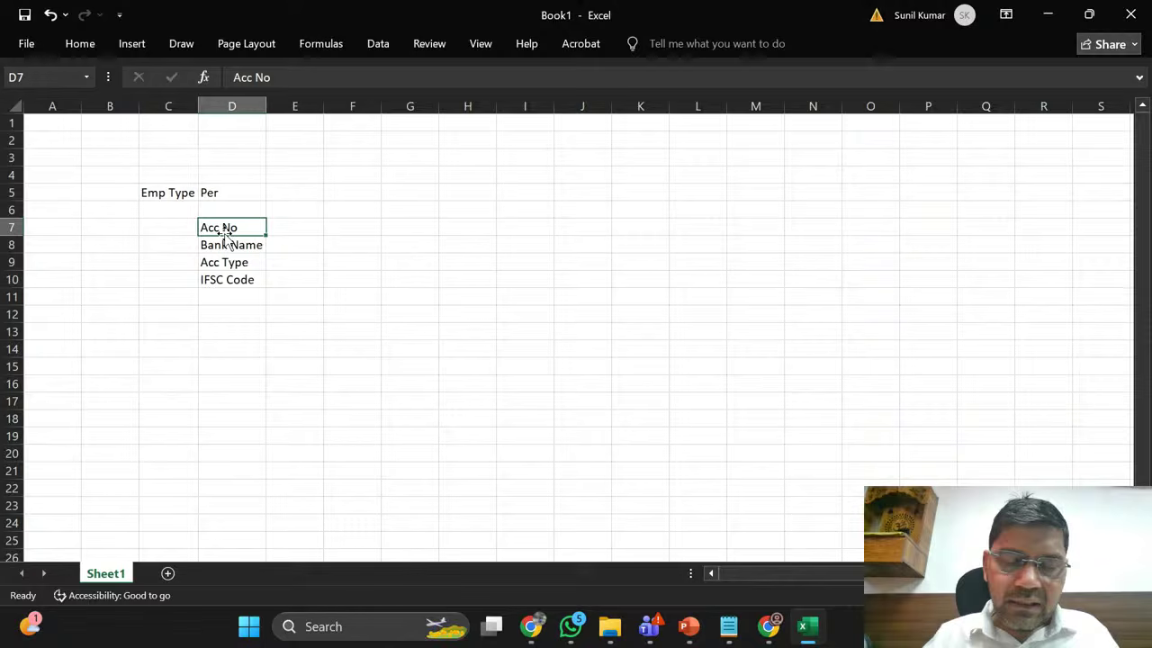
{"action": "left_click", "coordinate": [231, 262]}
{"action": "key", "text": "alt+Tab"}
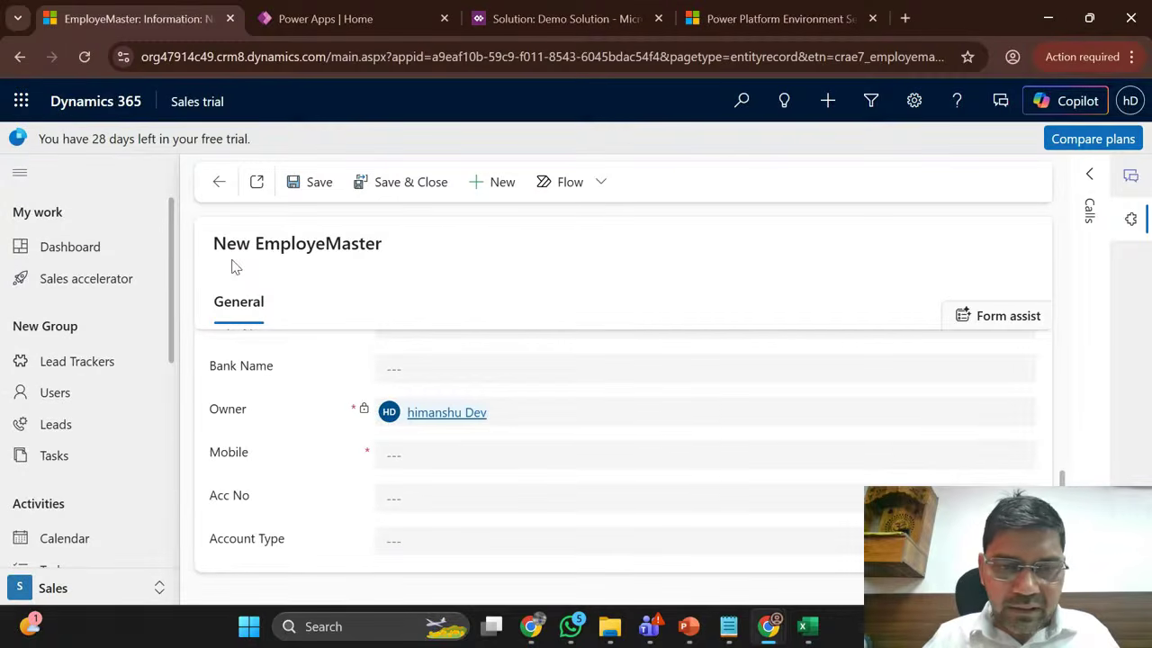
{"action": "left_click", "coordinate": [84, 56]}
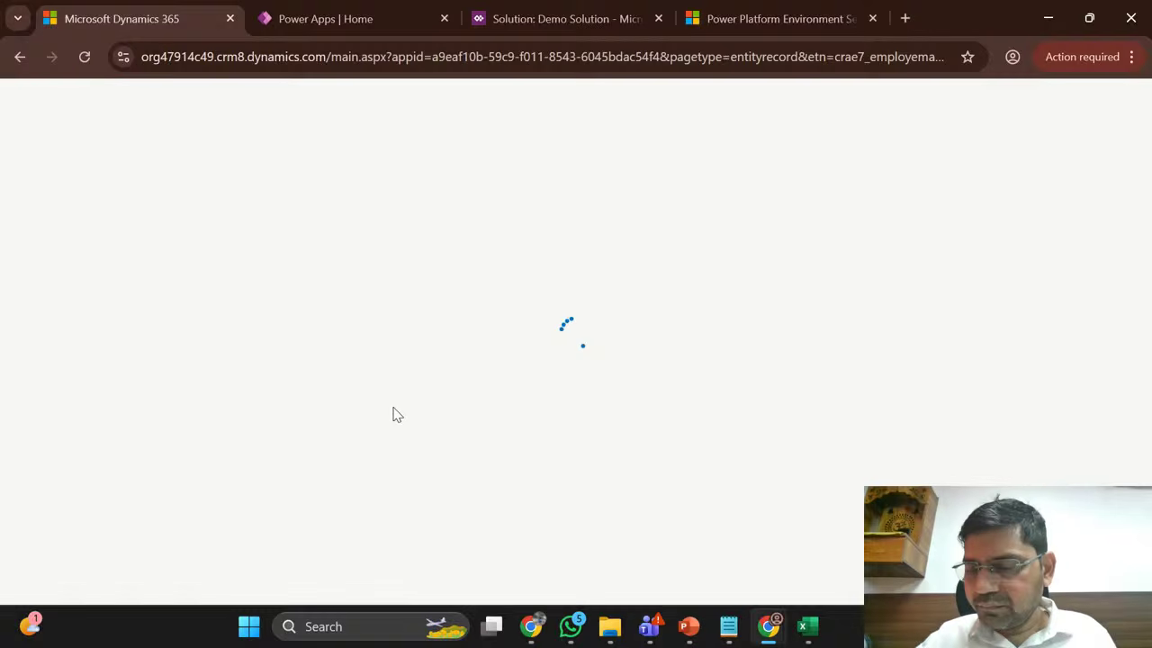
Step: Enter Temp in cell F5 beside Per and move to cell G5
{"action": "key", "text": "alt+Tab"}
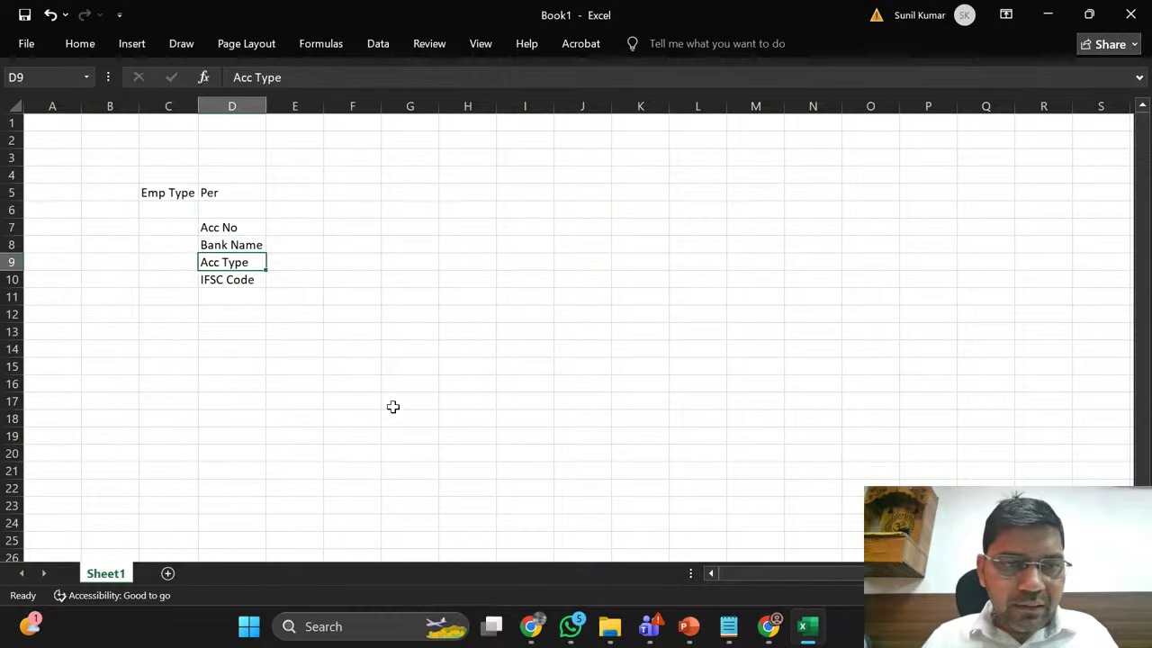
{"action": "left_click", "coordinate": [363, 190]}
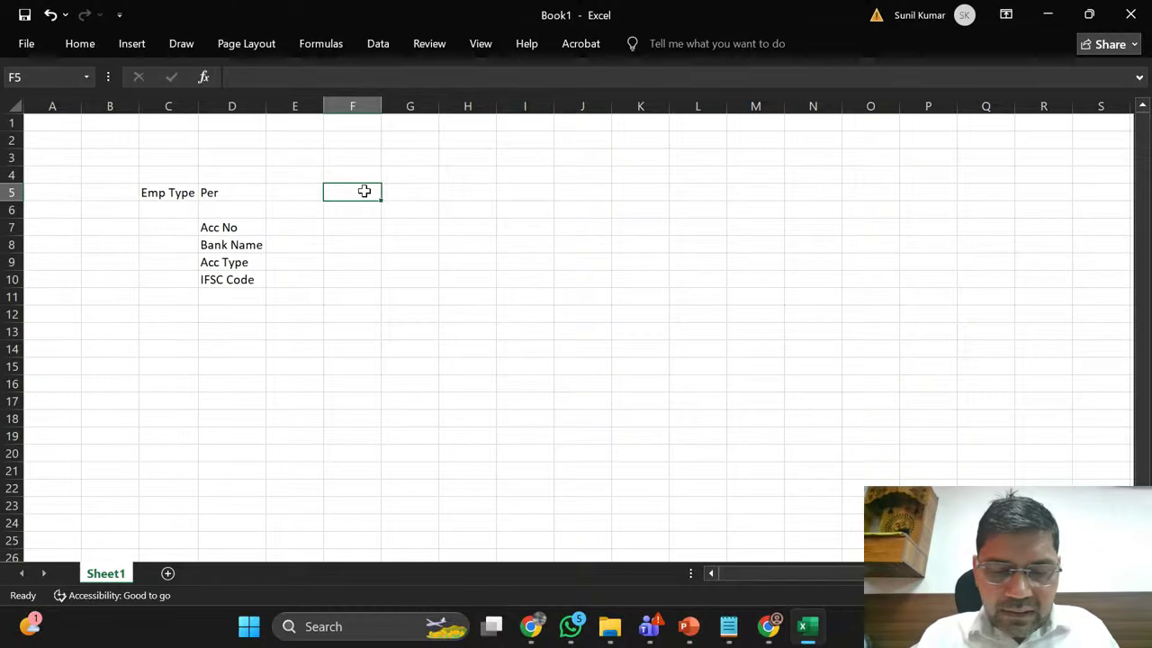
{"action": "type", "text": "Temp"}
{"action": "key", "text": "Return"}
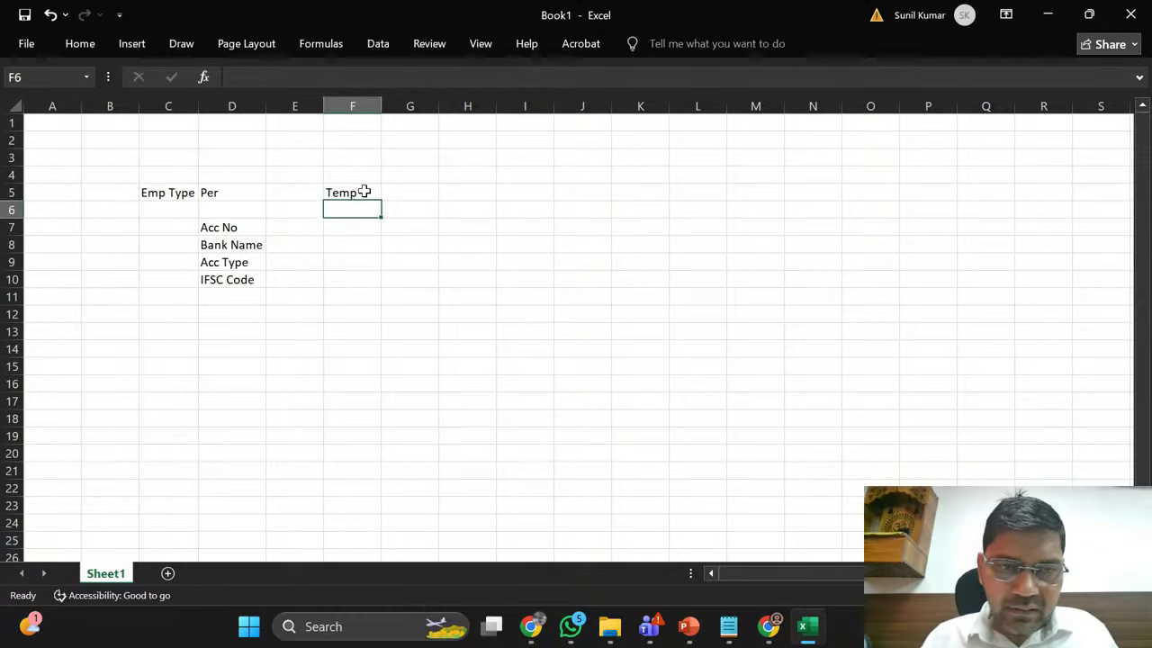
{"action": "key", "text": "Up"}
{"action": "key", "text": "Right"}
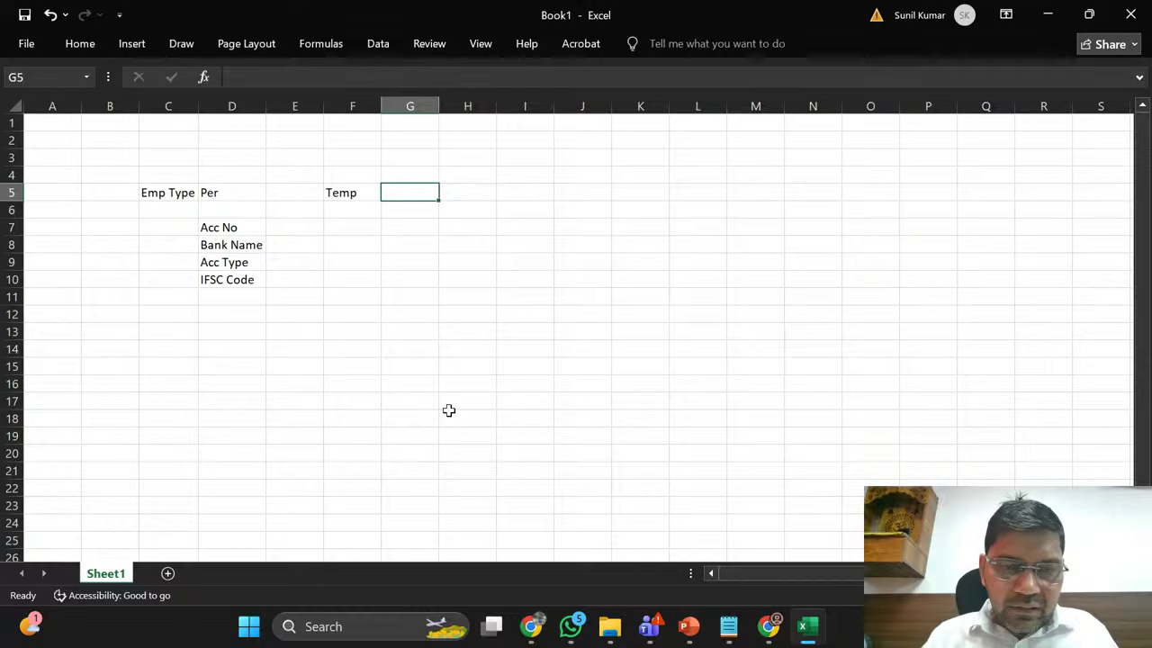
{"action": "mouse_move", "coordinate": [742, 634]}
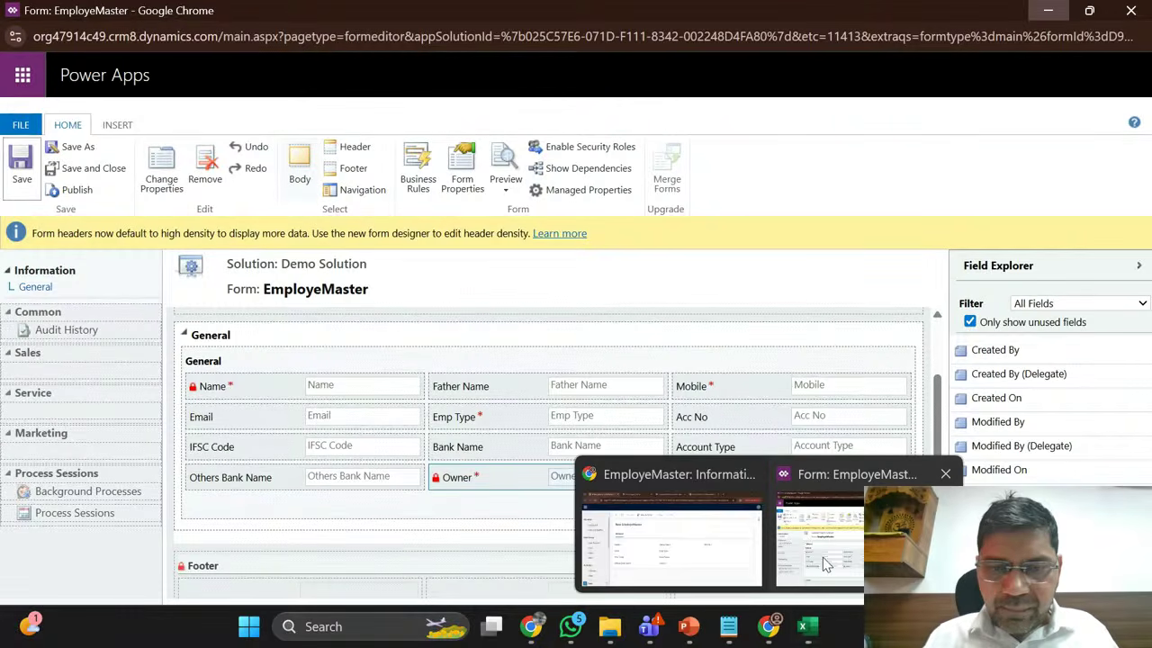
Step: Start a new EmployeMaster field with the display name 'UAN No'
{"action": "left_click", "coordinate": [826, 565]}
{"action": "left_click", "coordinate": [1099, 583]}
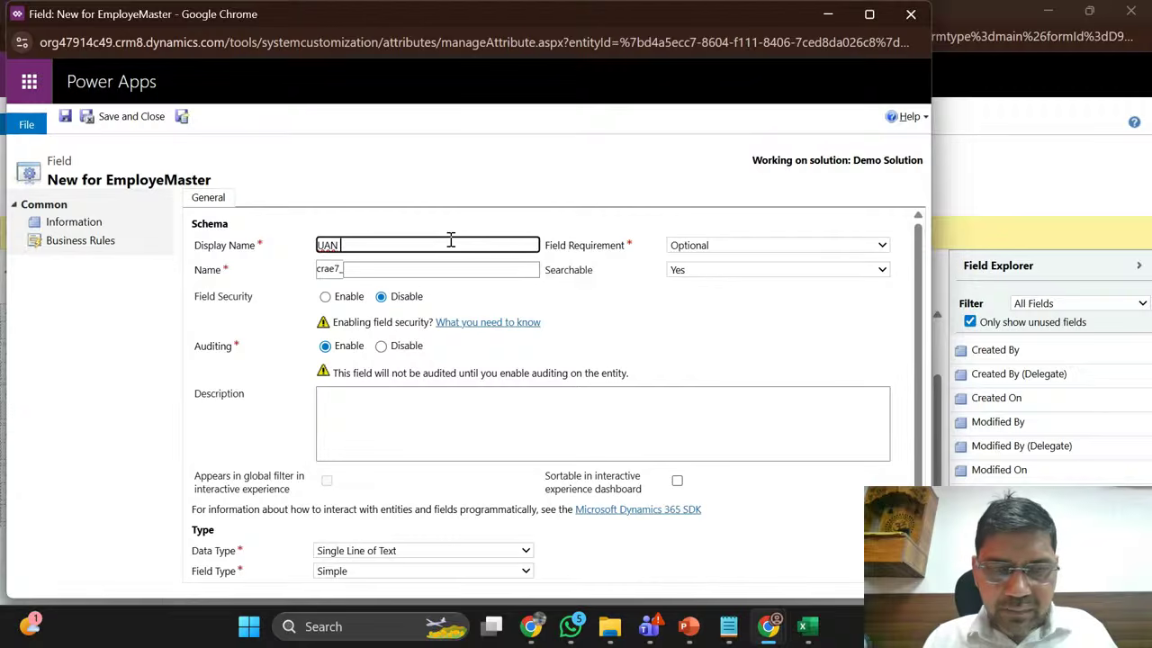
{"action": "type", "text": "No"}
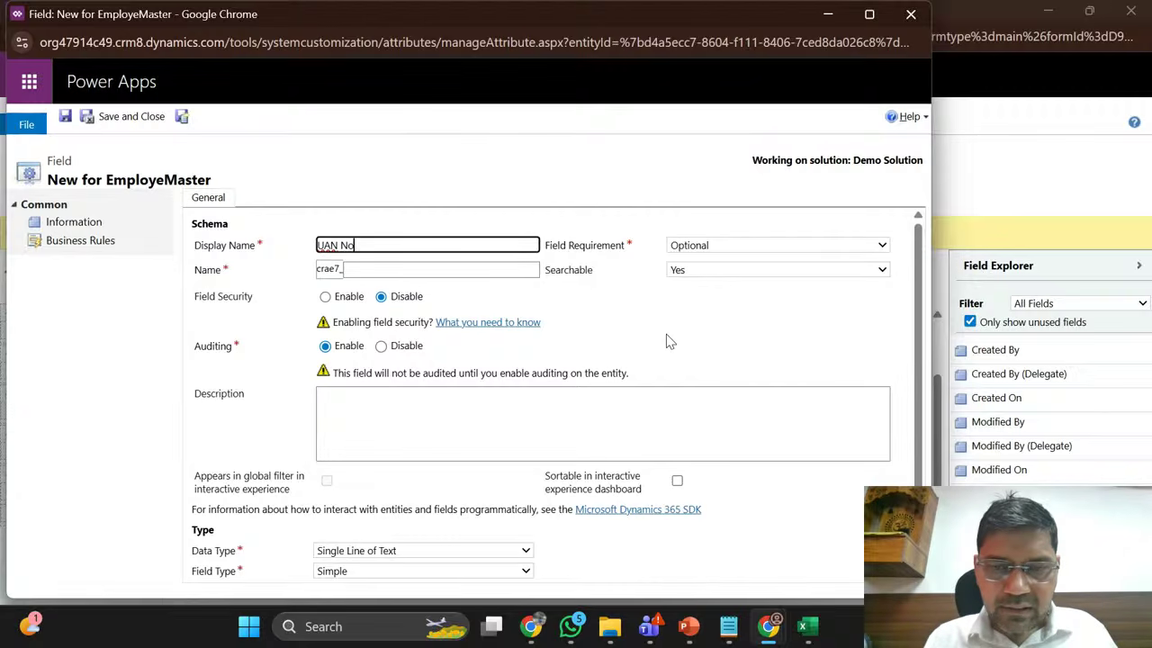
{"action": "left_click", "coordinate": [667, 337]}
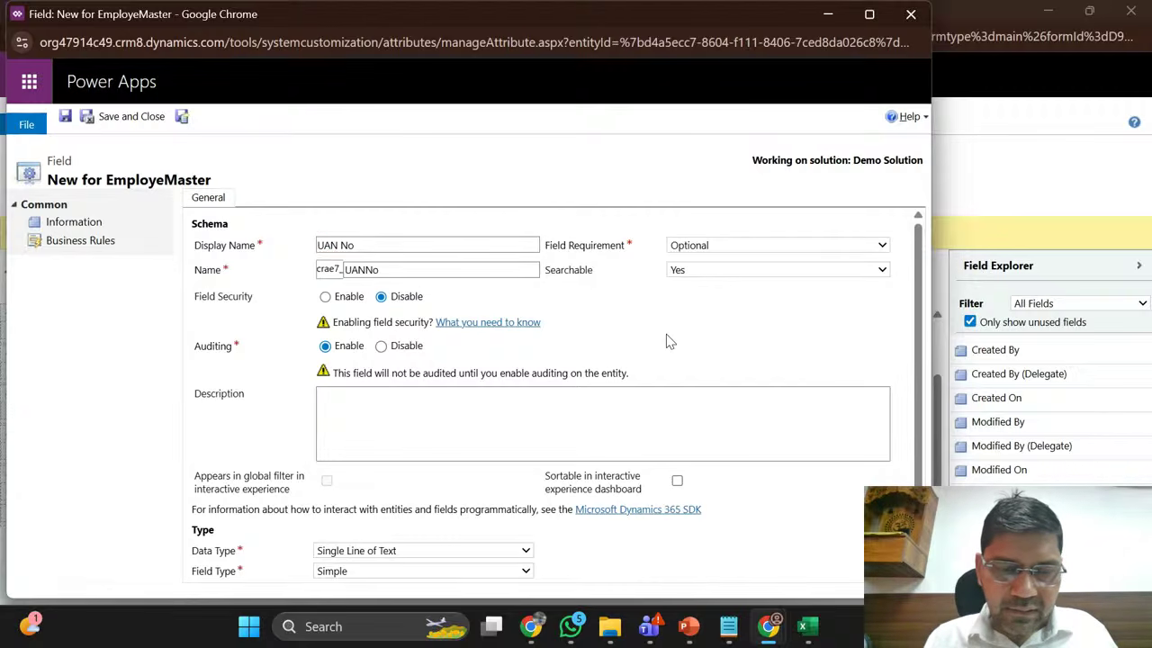
{"action": "scroll", "coordinate": [422, 460], "scroll_direction": "down", "scroll_amount": 1}
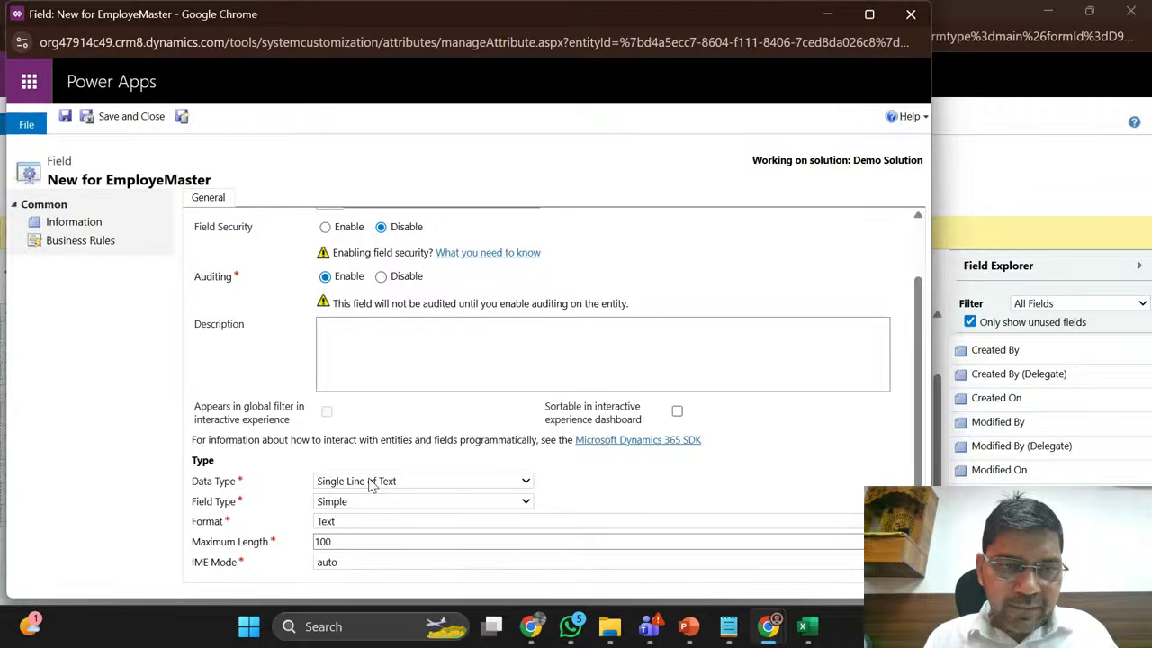
Step: Save the UAN No field and dismiss the error message that appears
{"action": "left_click", "coordinate": [67, 120]}
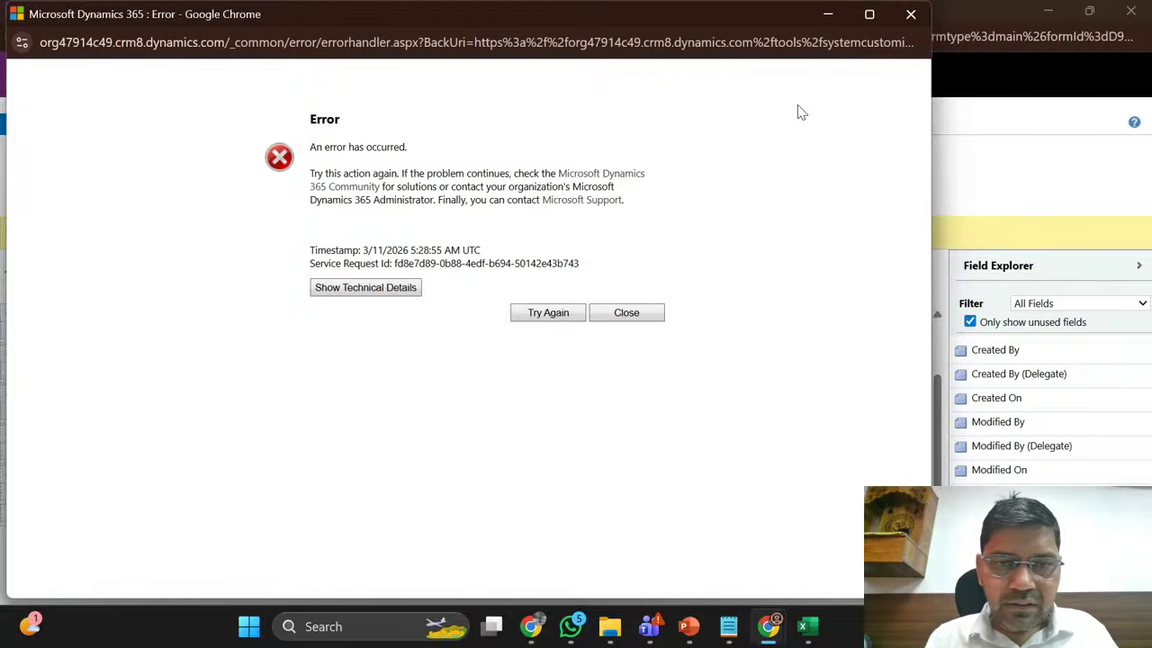
{"action": "left_click", "coordinate": [911, 14]}
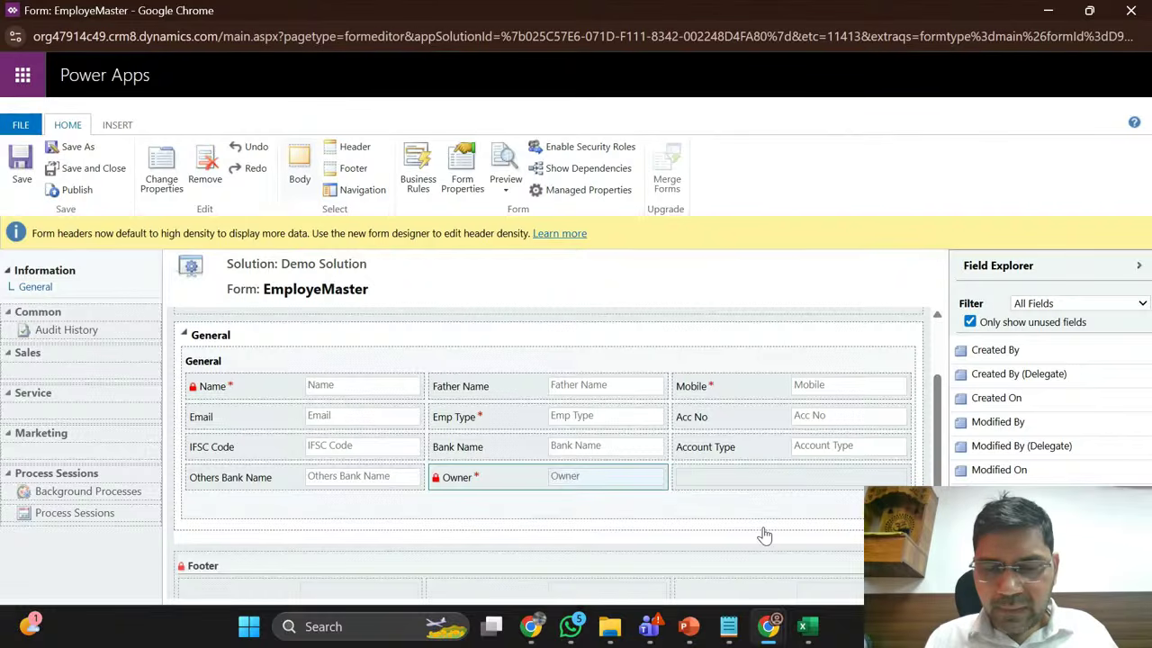
{"action": "mouse_move", "coordinate": [767, 634]}
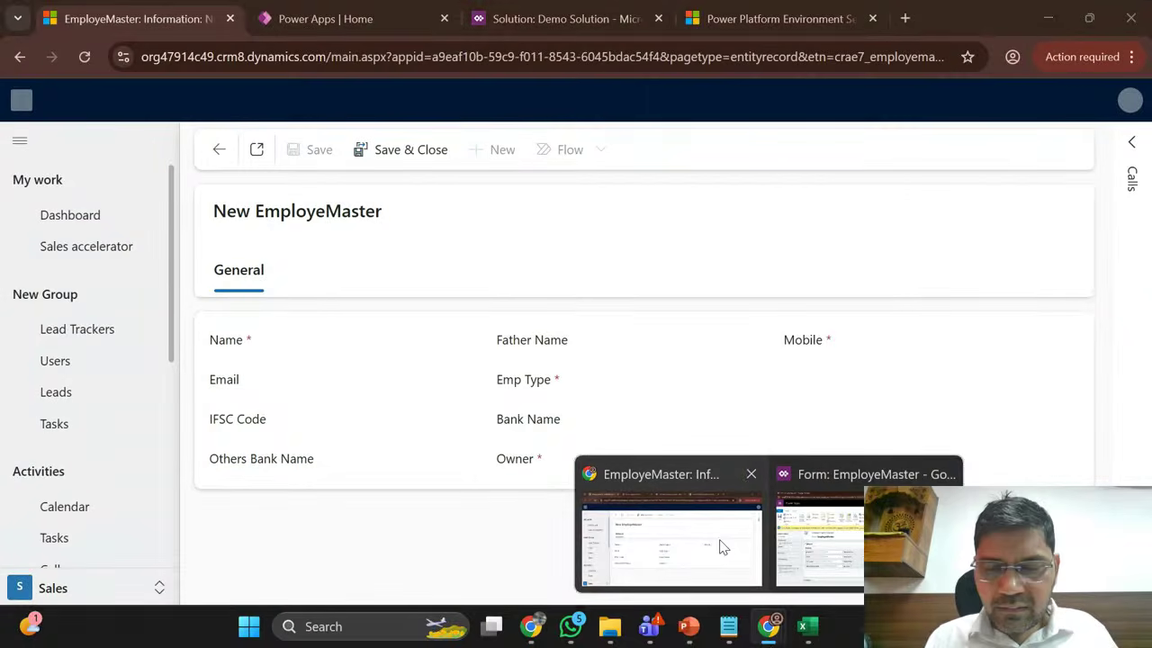
{"action": "left_click", "coordinate": [720, 540]}
{"action": "left_click", "coordinate": [570, 19]}
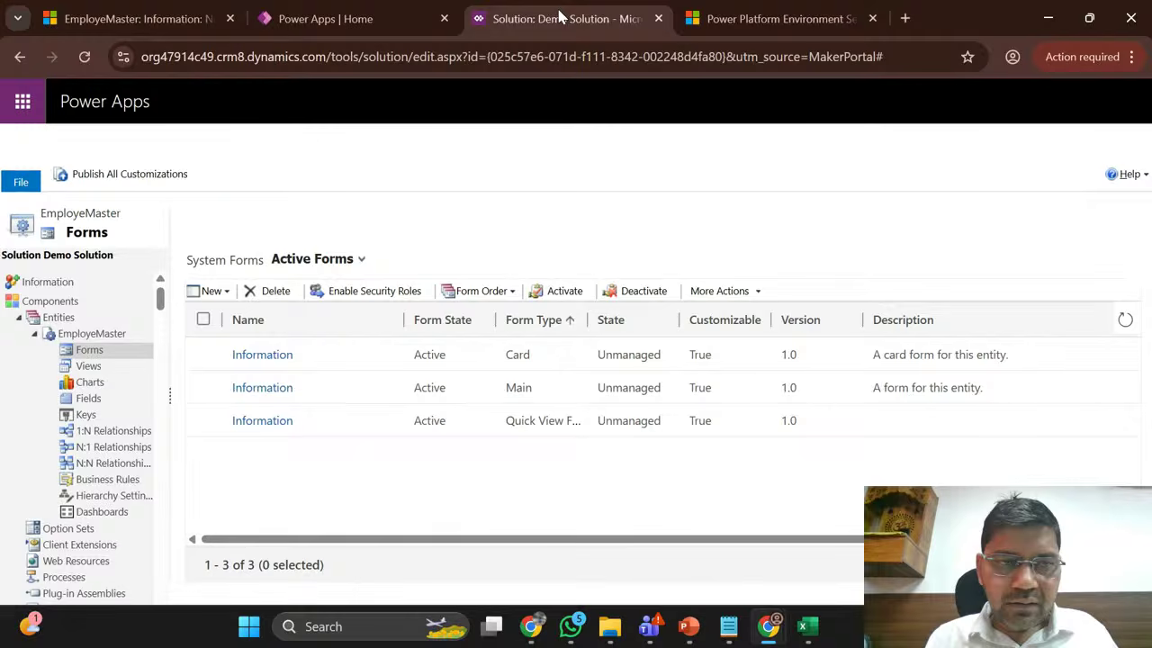
{"action": "left_click", "coordinate": [84, 56]}
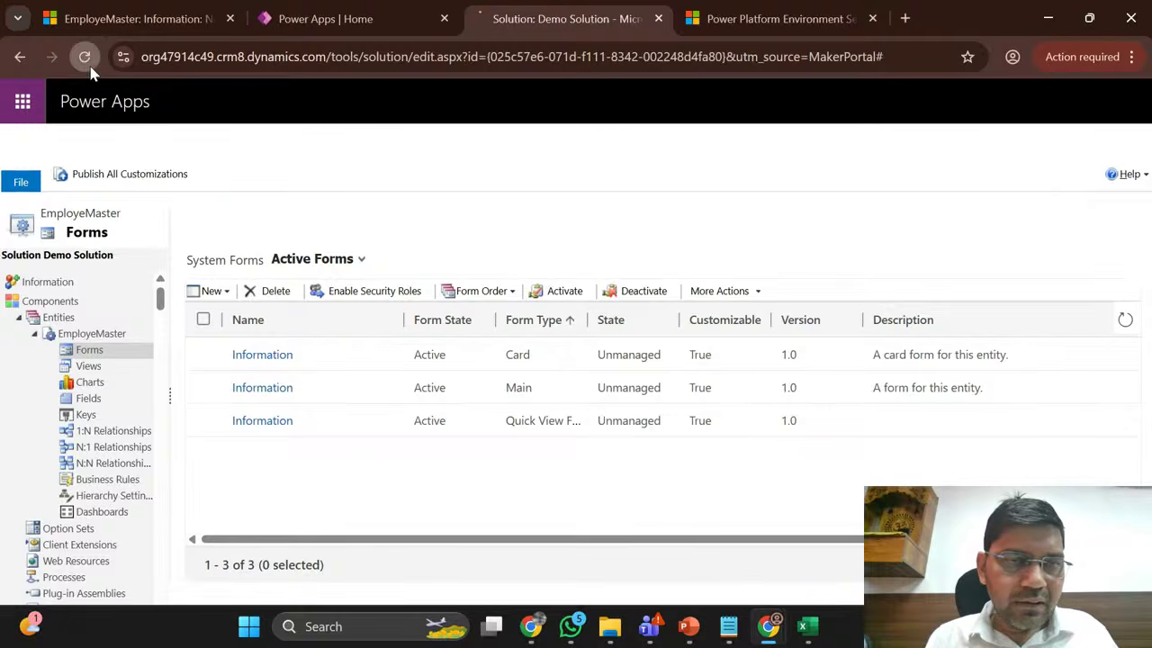
{"action": "left_click", "coordinate": [364, 11]}
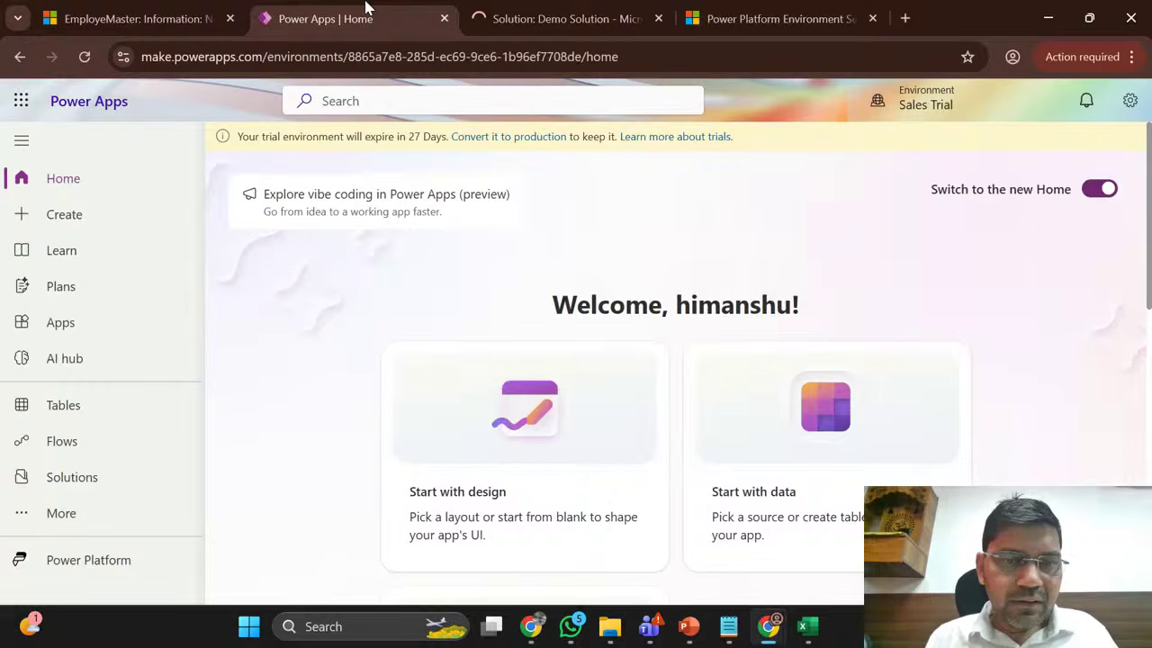
{"action": "left_click", "coordinate": [547, 7]}
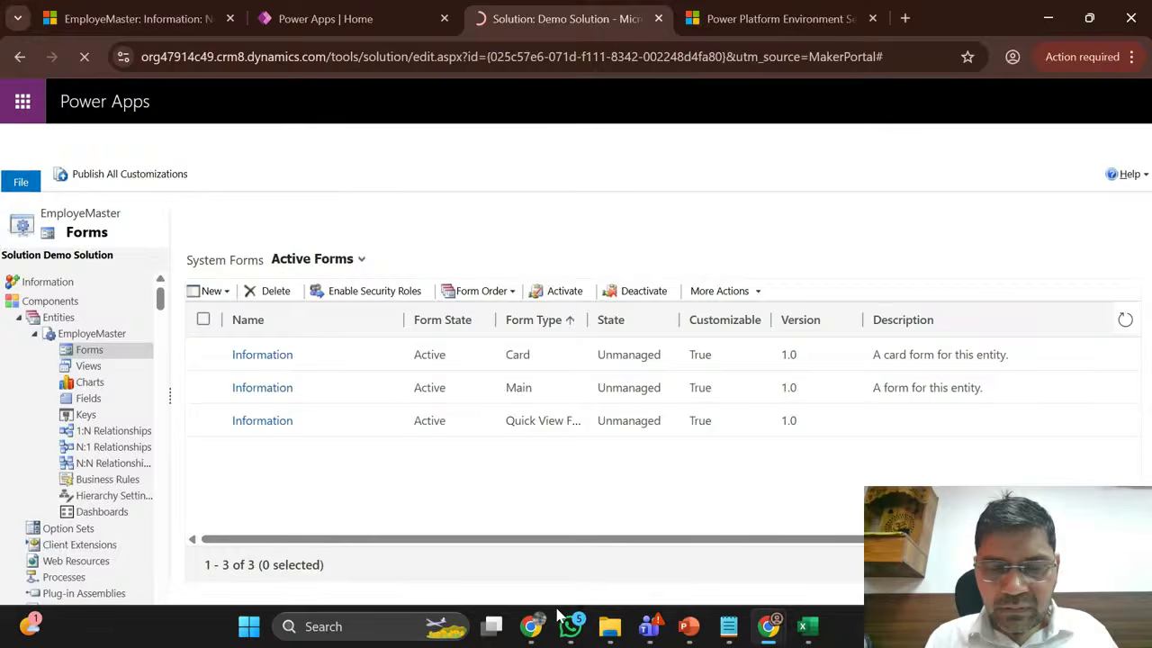
{"action": "mouse_move", "coordinate": [531, 626]}
{"action": "left_click", "coordinate": [412, 546]}
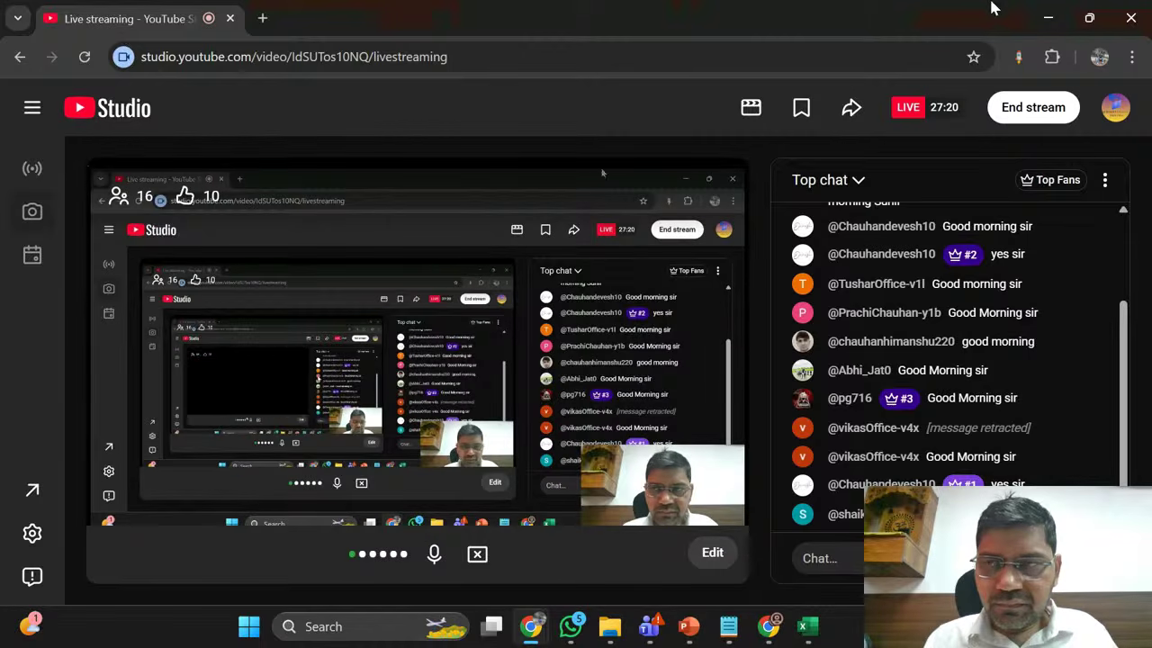
{"action": "left_click", "coordinate": [1048, 17]}
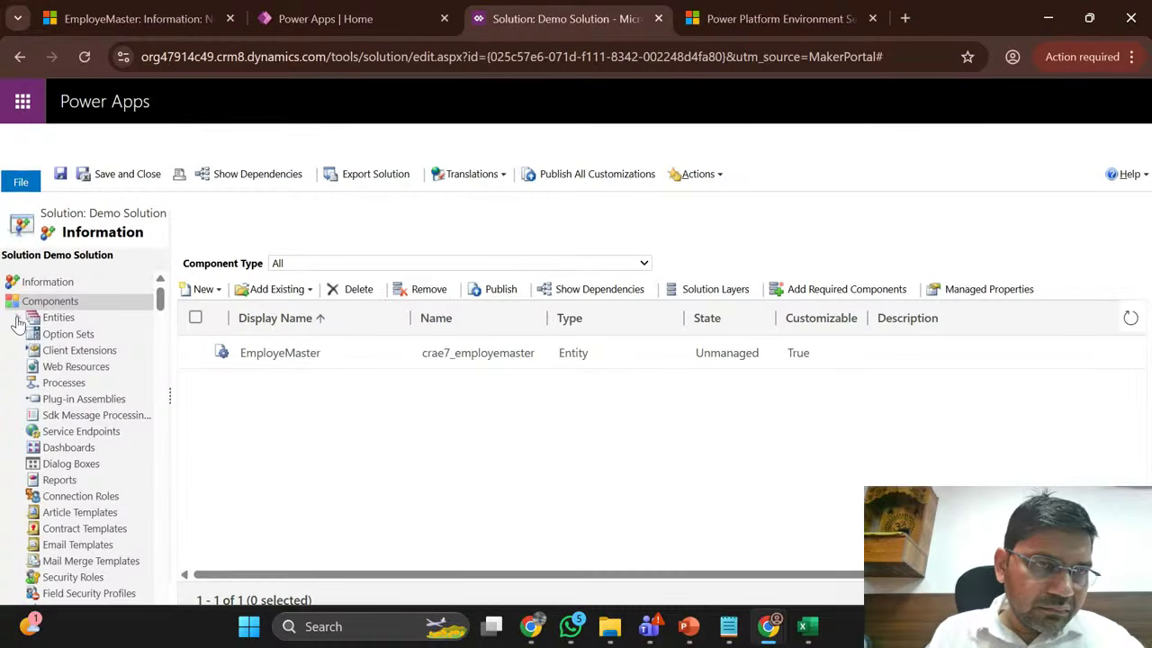
{"action": "left_click", "coordinate": [18, 317]}
{"action": "left_click", "coordinate": [34, 334]}
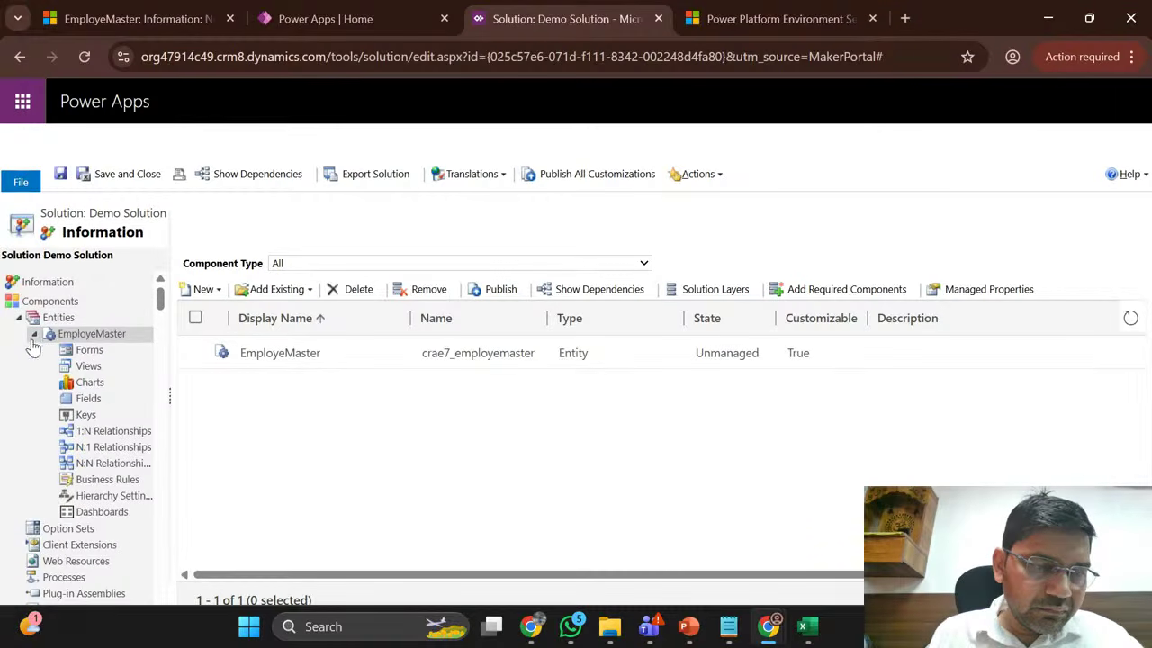
{"action": "left_click", "coordinate": [88, 398]}
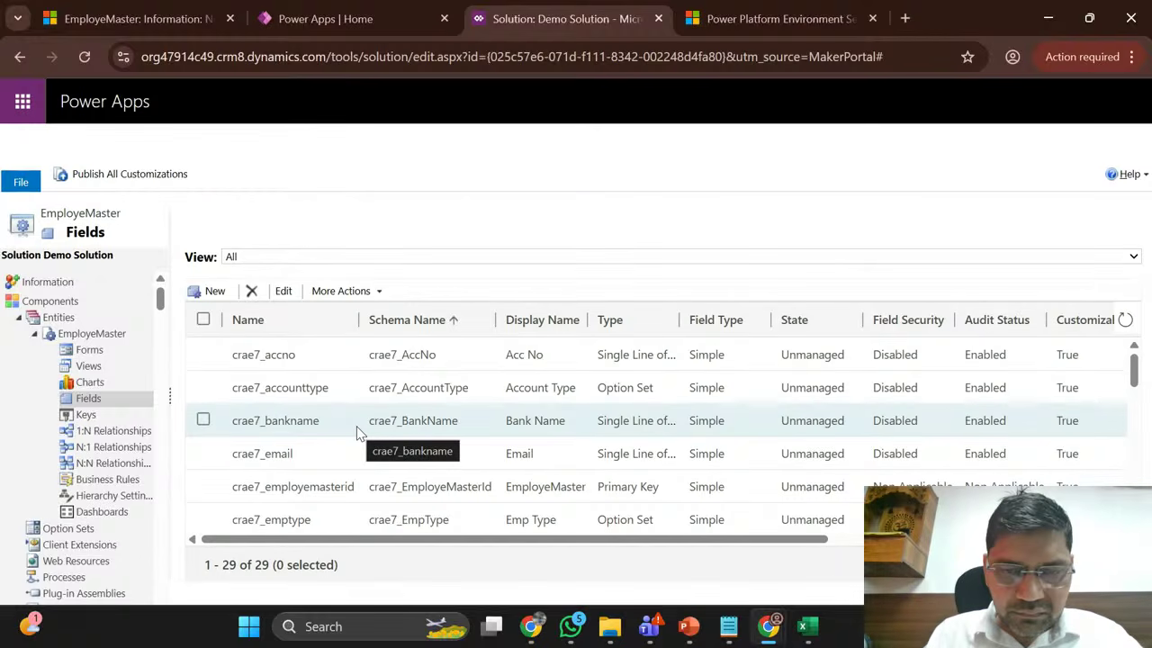
{"action": "scroll", "coordinate": [356, 434], "scroll_direction": "down", "scroll_amount": 4}
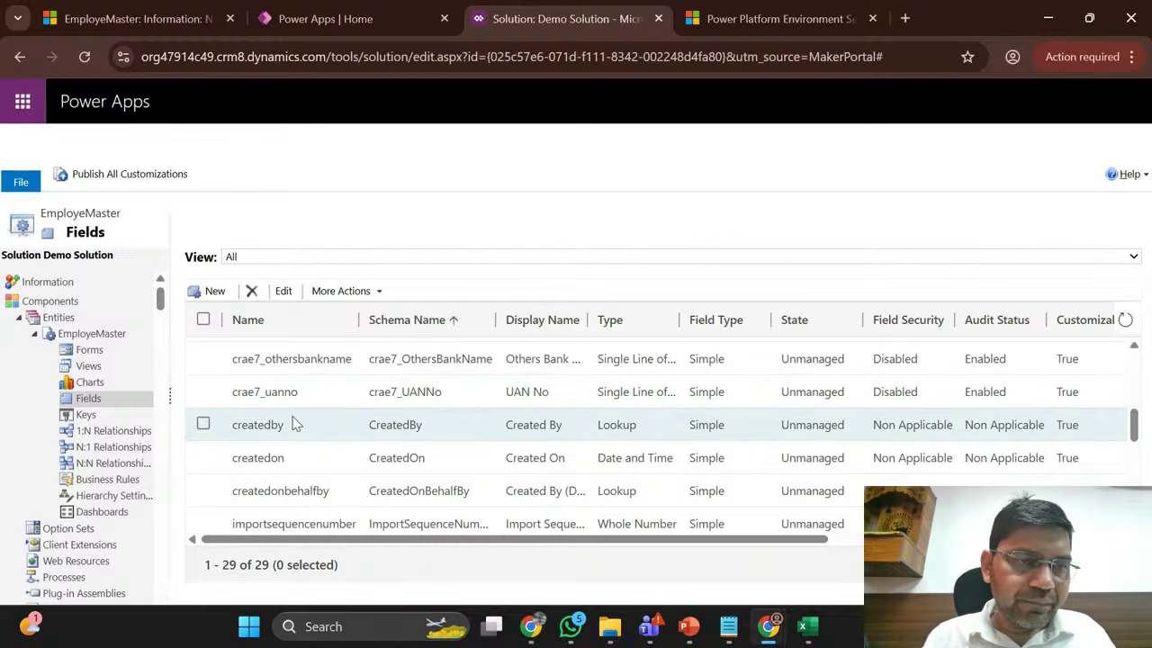
{"action": "left_click", "coordinate": [378, 9]}
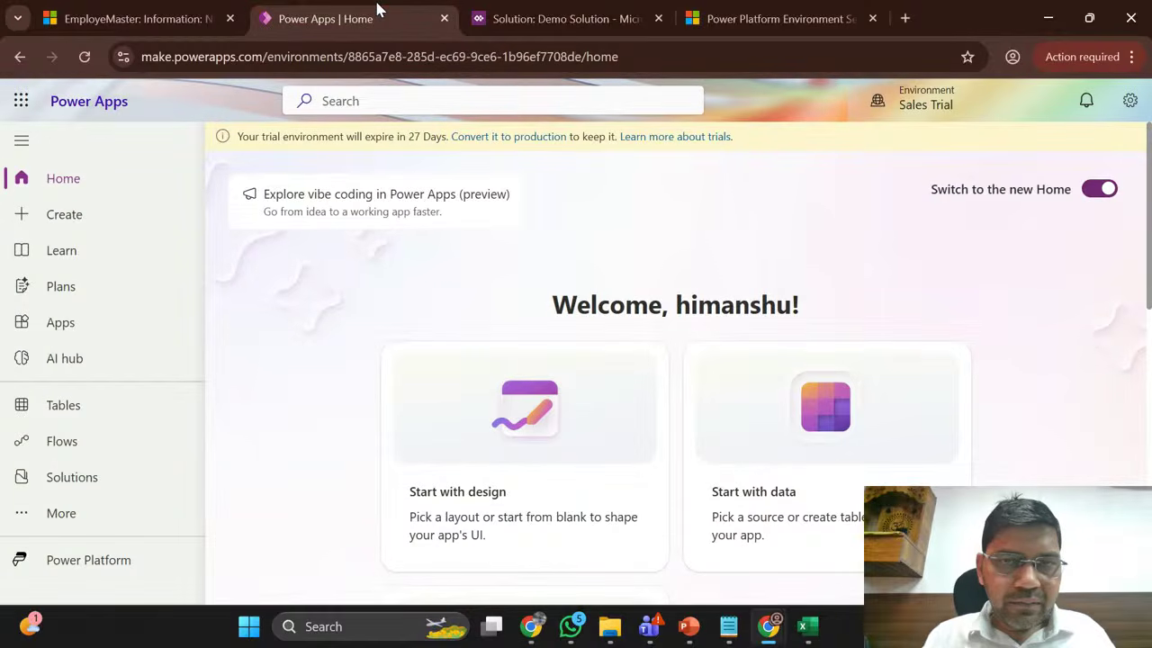
{"action": "mouse_move", "coordinate": [771, 632]}
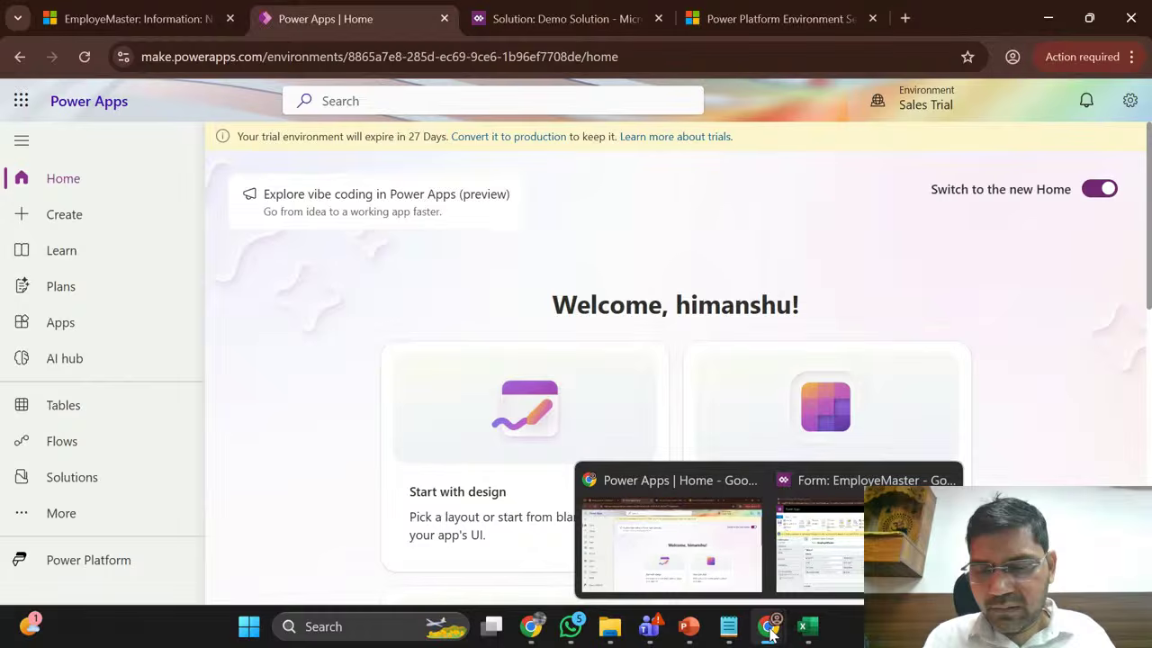
{"action": "left_click", "coordinate": [819, 540]}
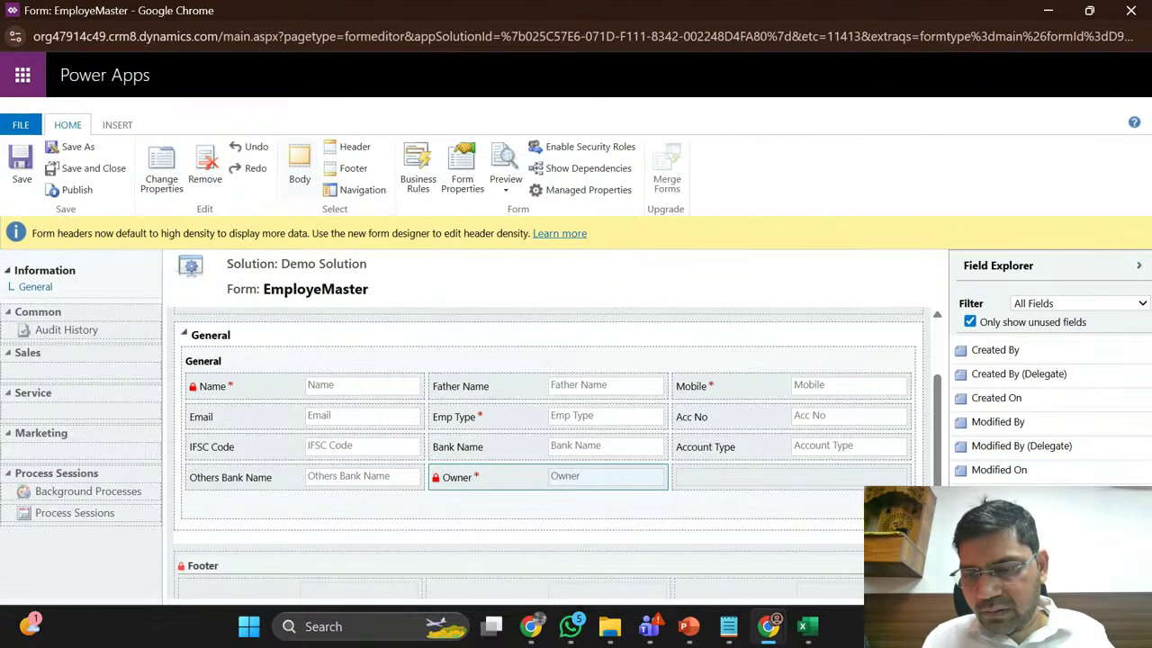
Step: Cancel the new field window and leave the form editor
{"action": "left_click", "coordinate": [1048, 585]}
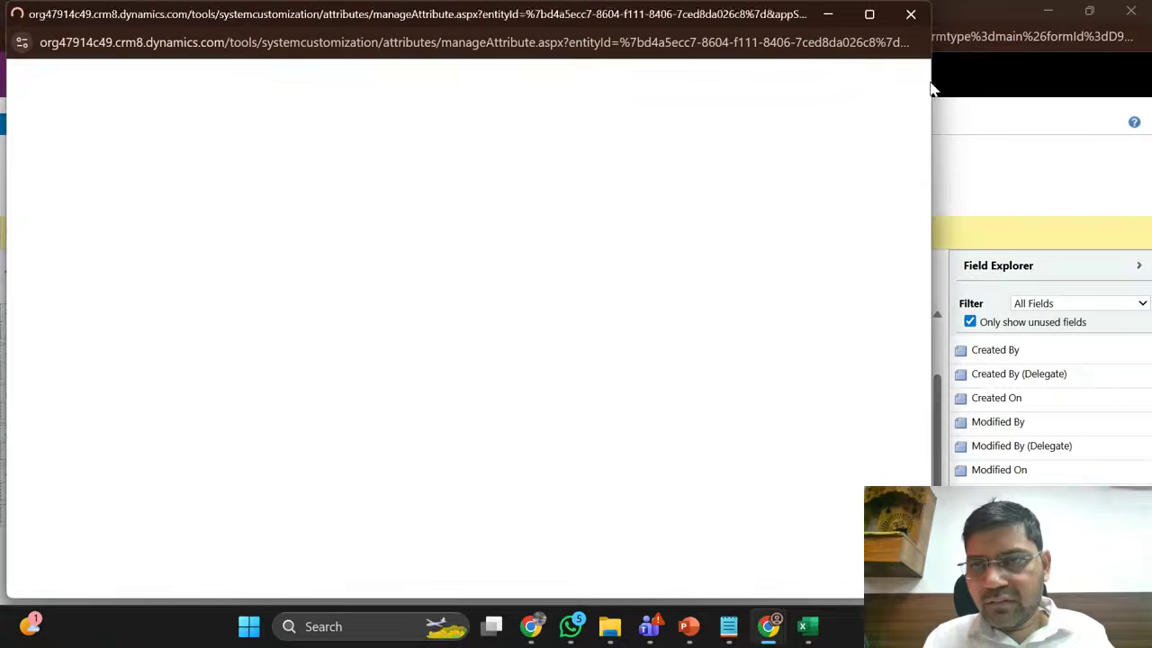
{"action": "left_click", "coordinate": [910, 15]}
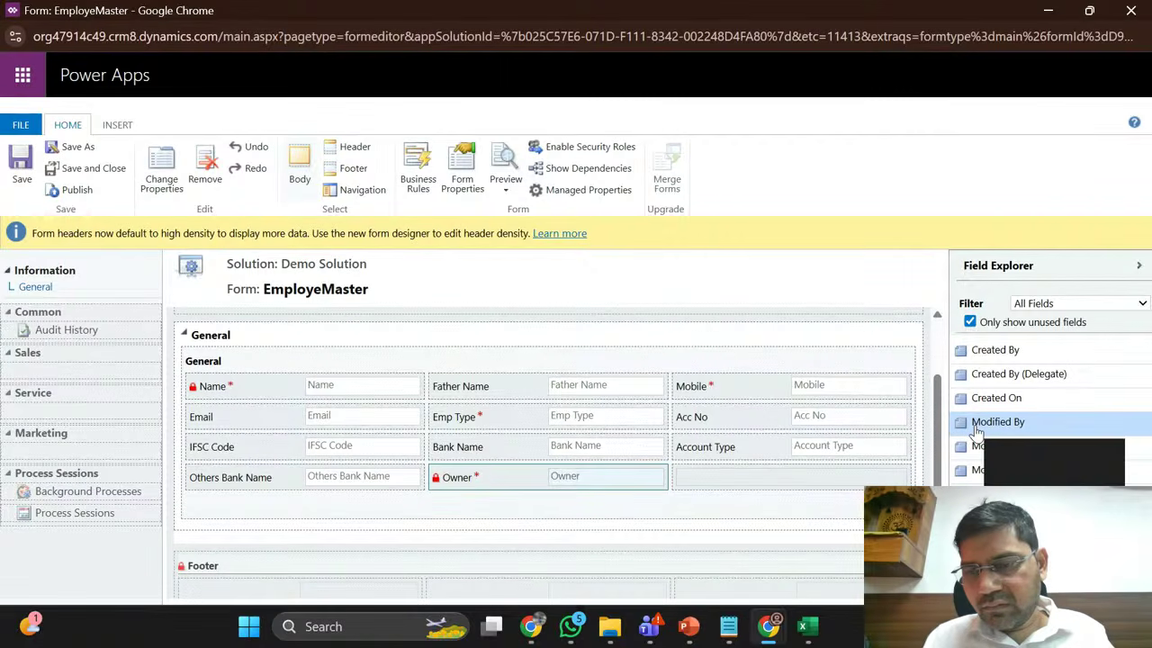
{"action": "left_click", "coordinate": [1133, 10]}
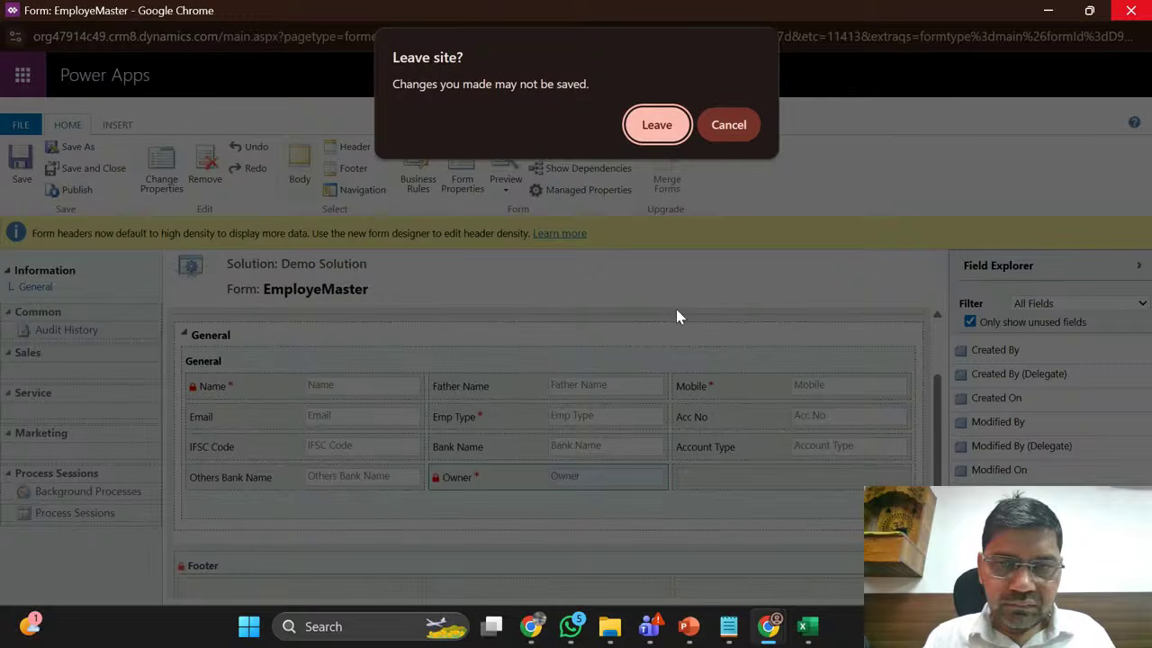
{"action": "left_click", "coordinate": [657, 124]}
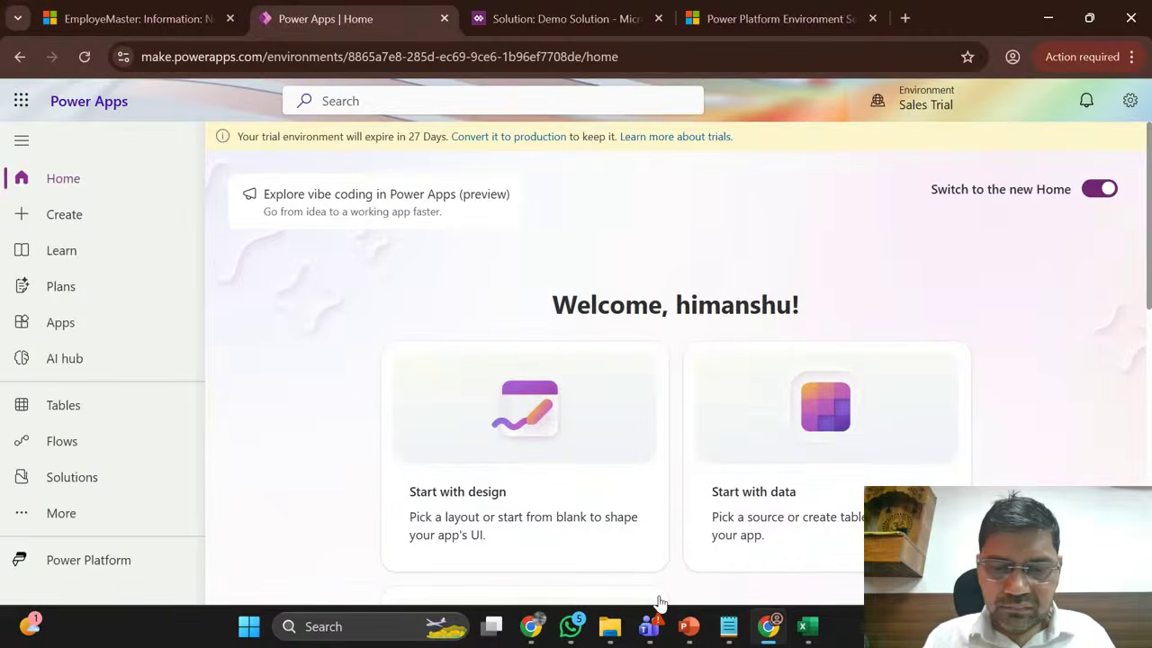
Step: Reopen the EmployeMaster Main Information form from Demo Solution in full screen
{"action": "left_click", "coordinate": [594, 5]}
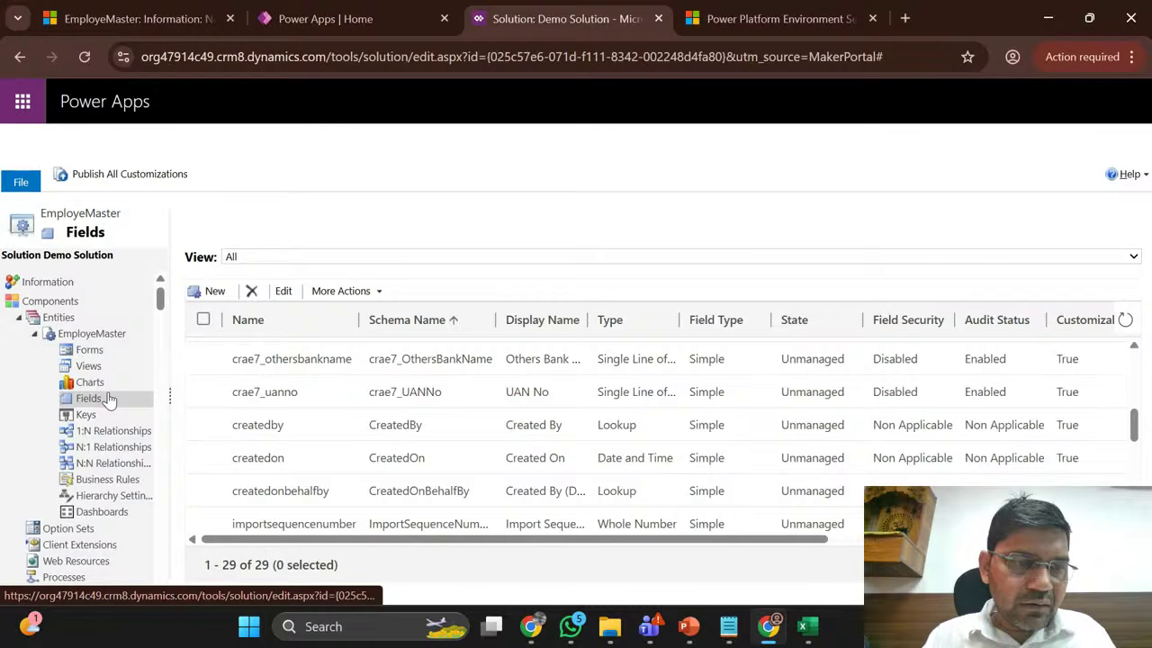
{"action": "left_click", "coordinate": [90, 350]}
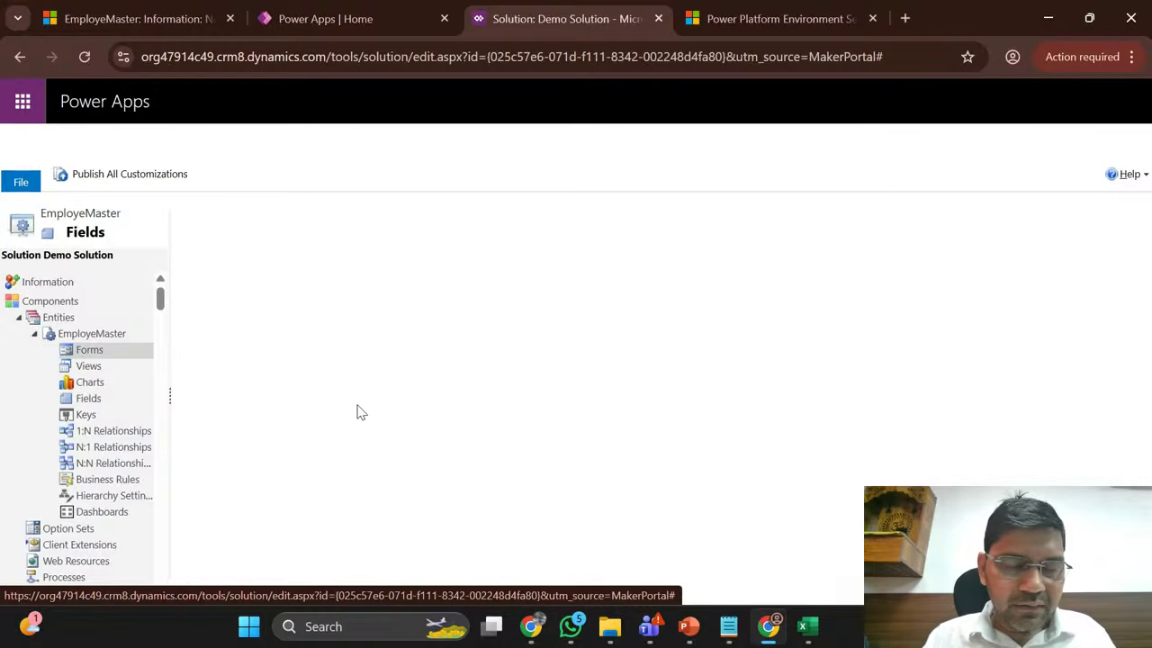
{"action": "left_click", "coordinate": [270, 393]}
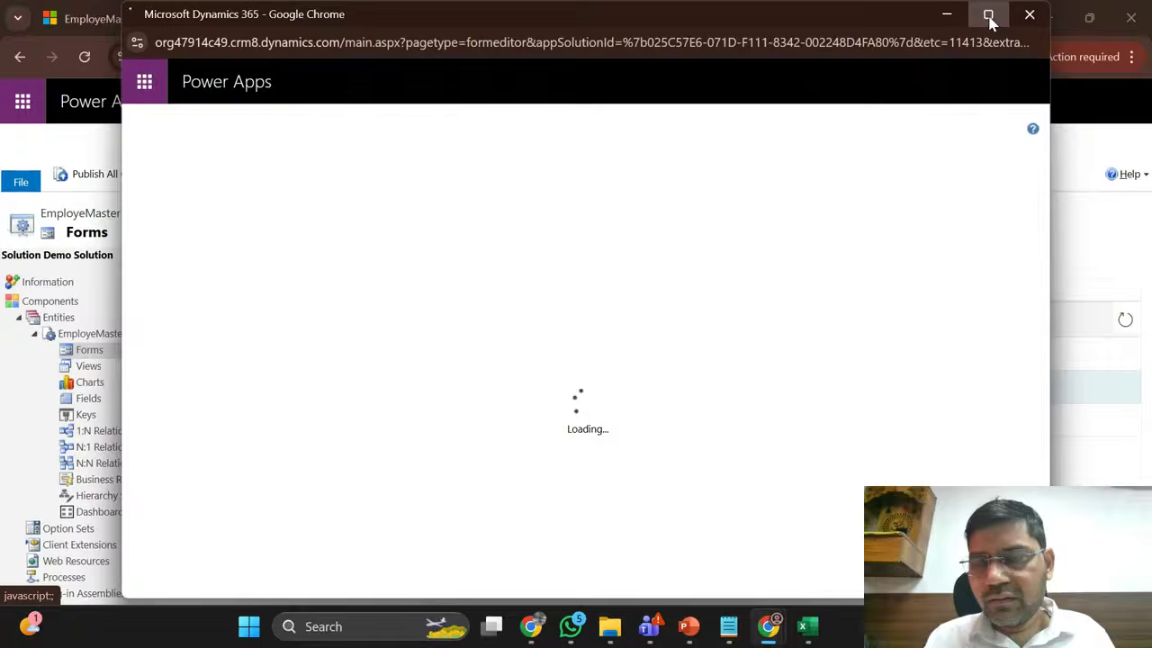
{"action": "left_click", "coordinate": [987, 14]}
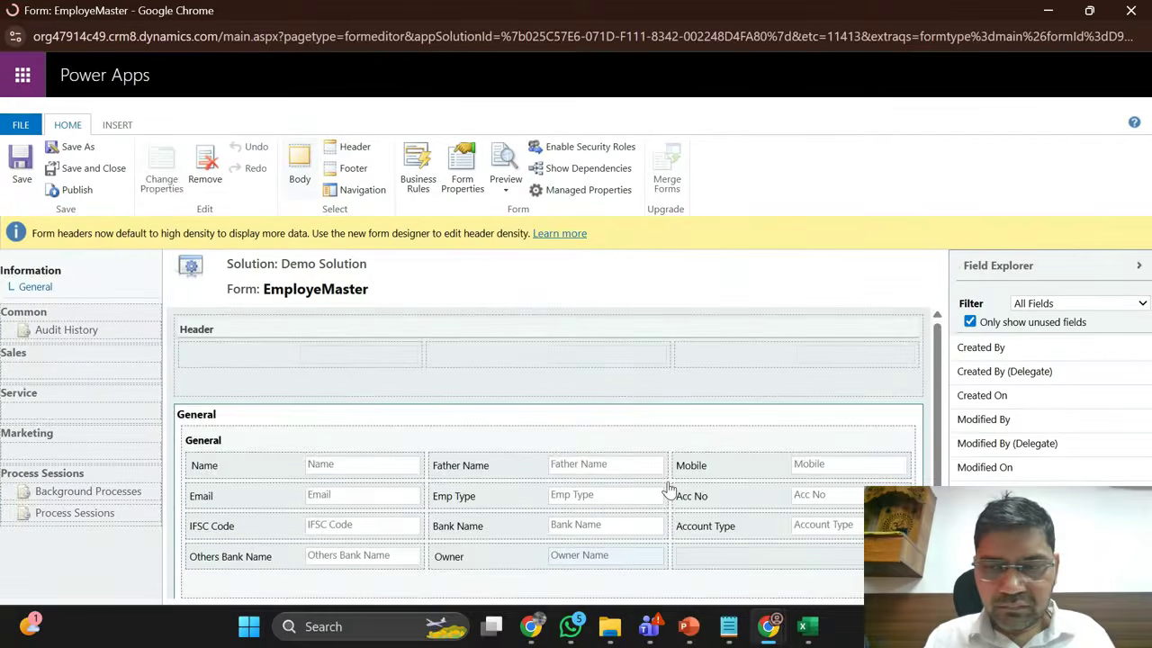
{"action": "scroll", "coordinate": [668, 488], "scroll_direction": "down", "scroll_amount": 3}
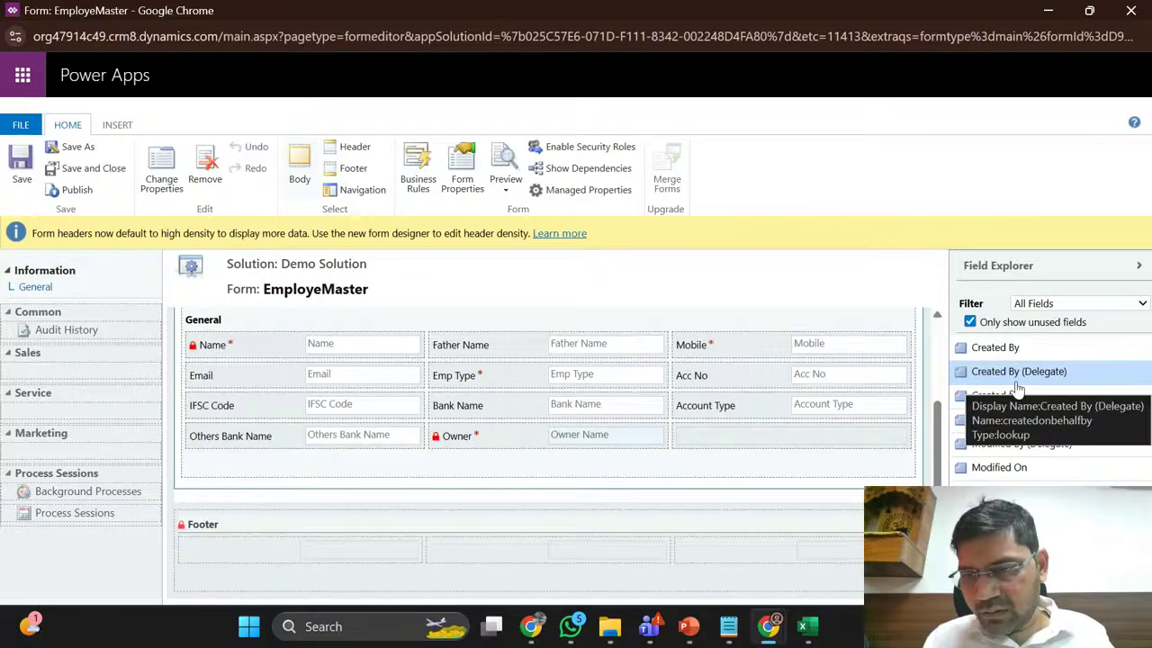
Step: Cancel another new field, toggle 'Only show unused fields' off and on, then close the editor for Home
{"action": "left_click", "coordinate": [1100, 585]}
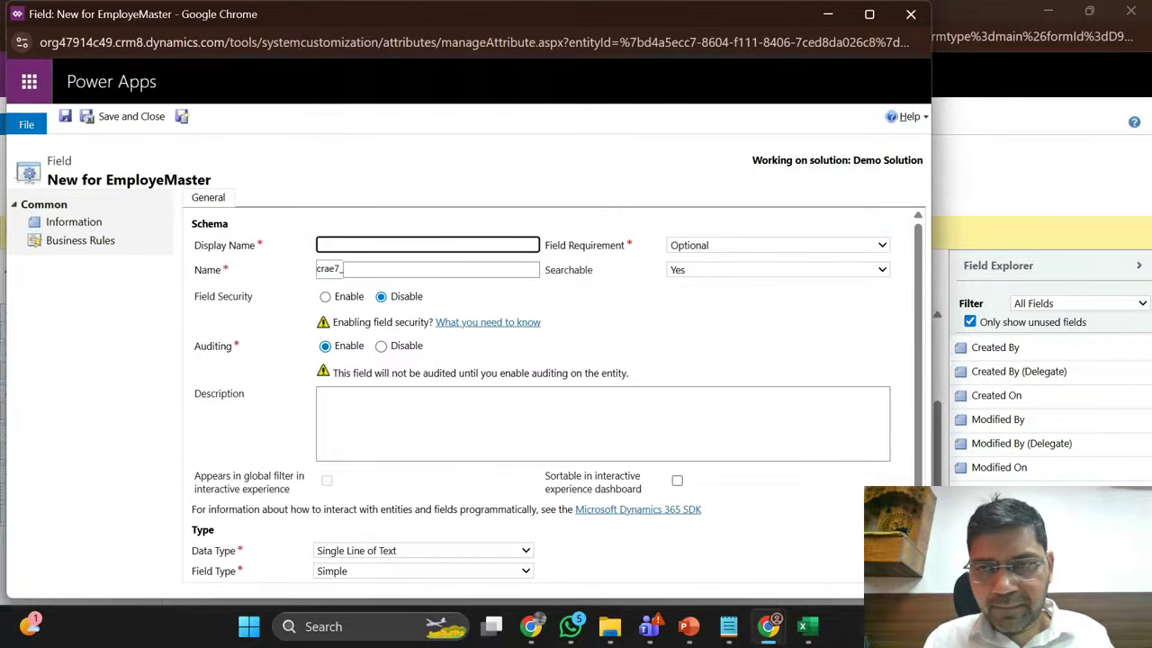
{"action": "left_click", "coordinate": [911, 17]}
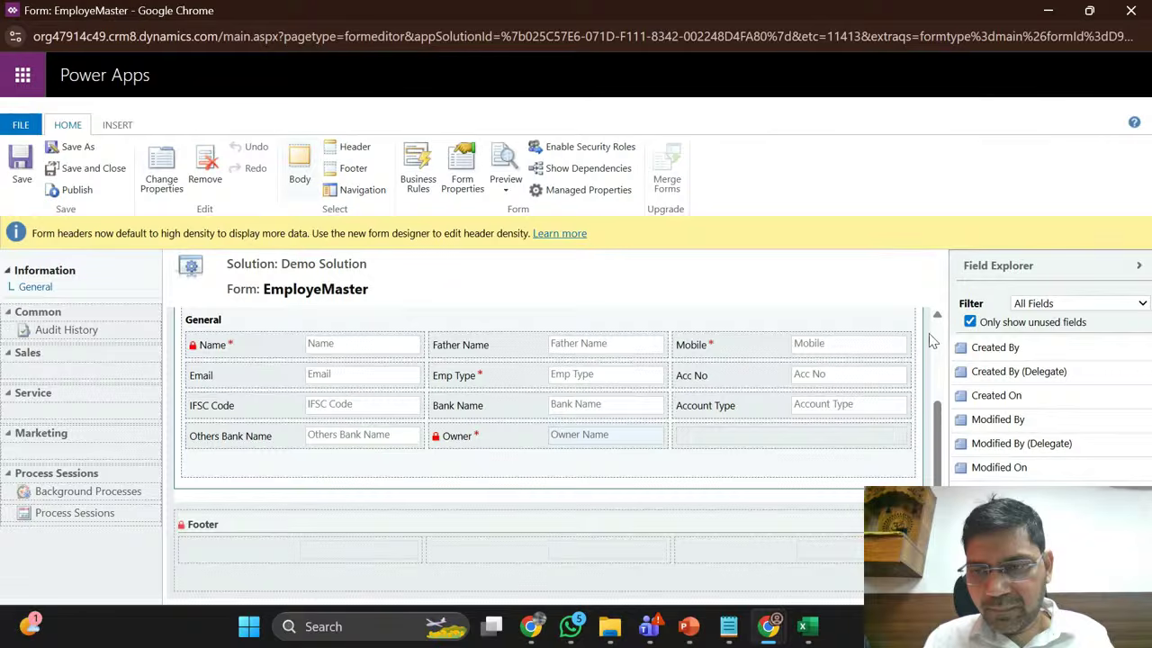
{"action": "left_click", "coordinate": [970, 322]}
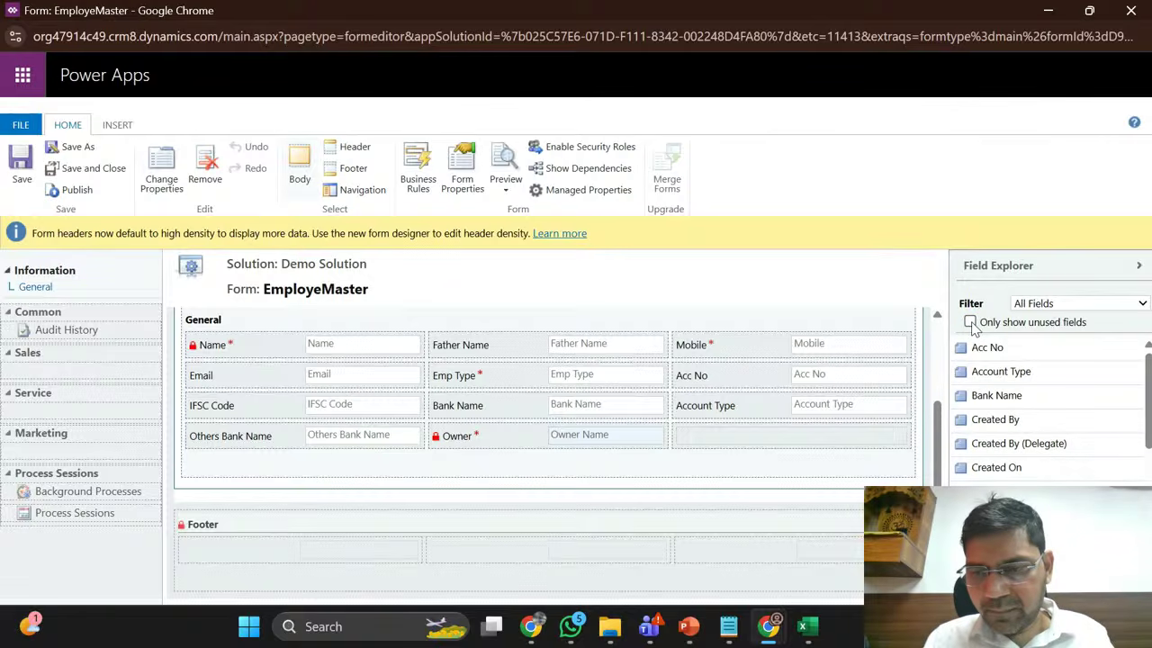
{"action": "left_click", "coordinate": [970, 322]}
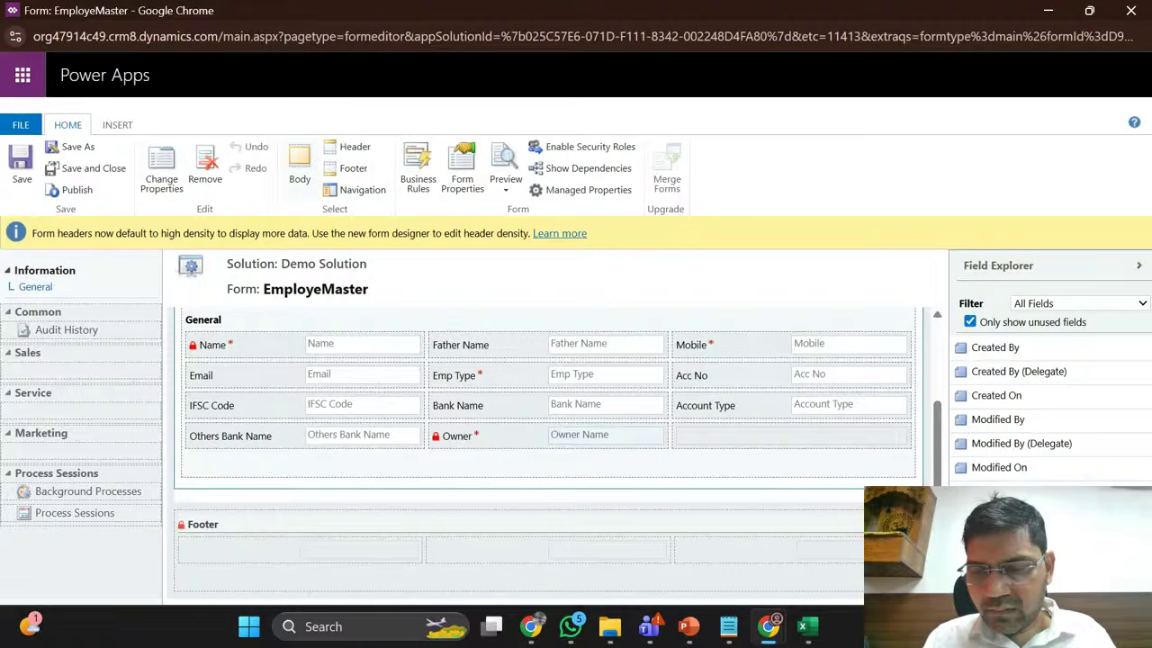
{"action": "left_click", "coordinate": [1131, 10]}
{"action": "left_click", "coordinate": [350, 29]}
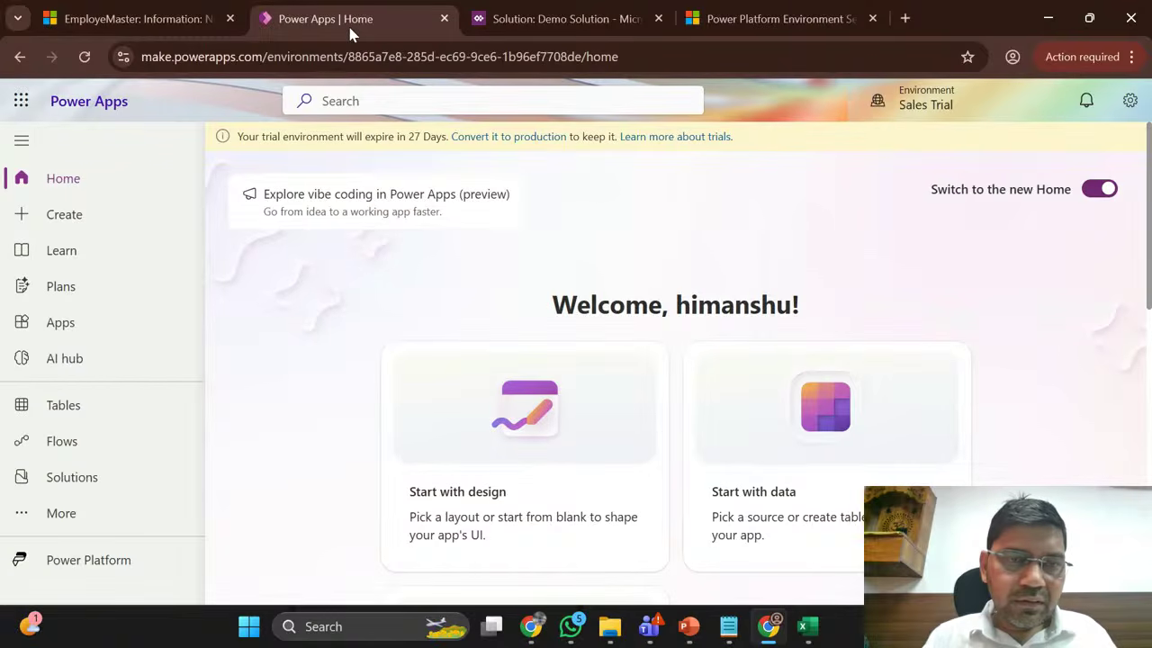
Step: Go to Solutions and open Demo Solution
{"action": "left_click", "coordinate": [244, 216]}
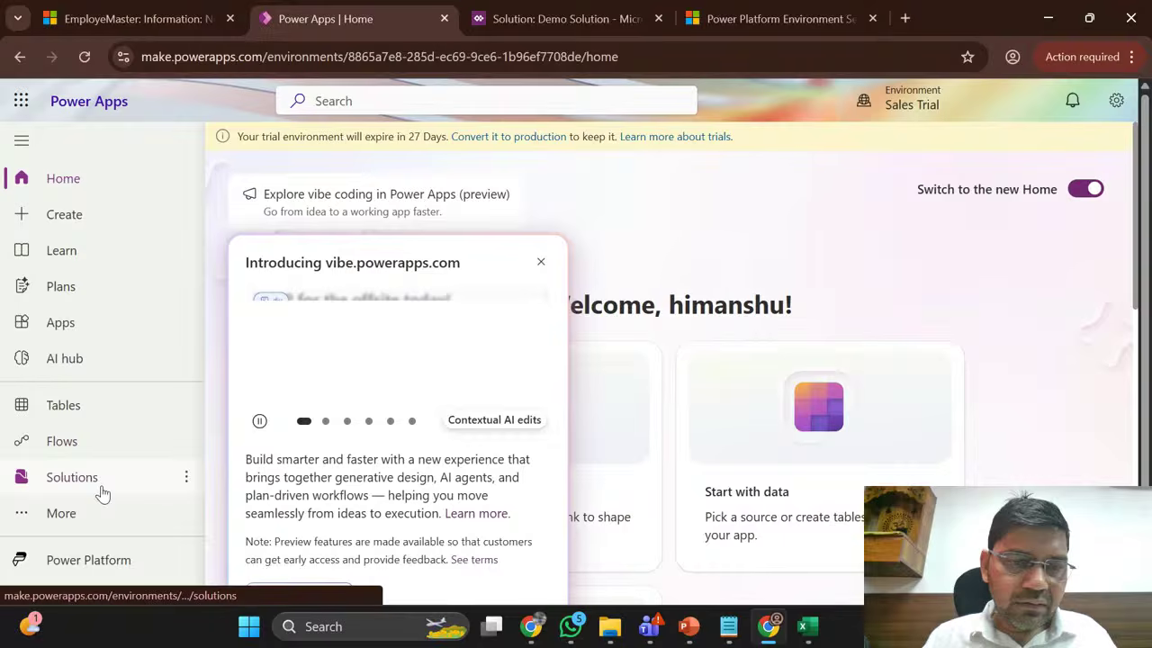
{"action": "left_click", "coordinate": [580, 15]}
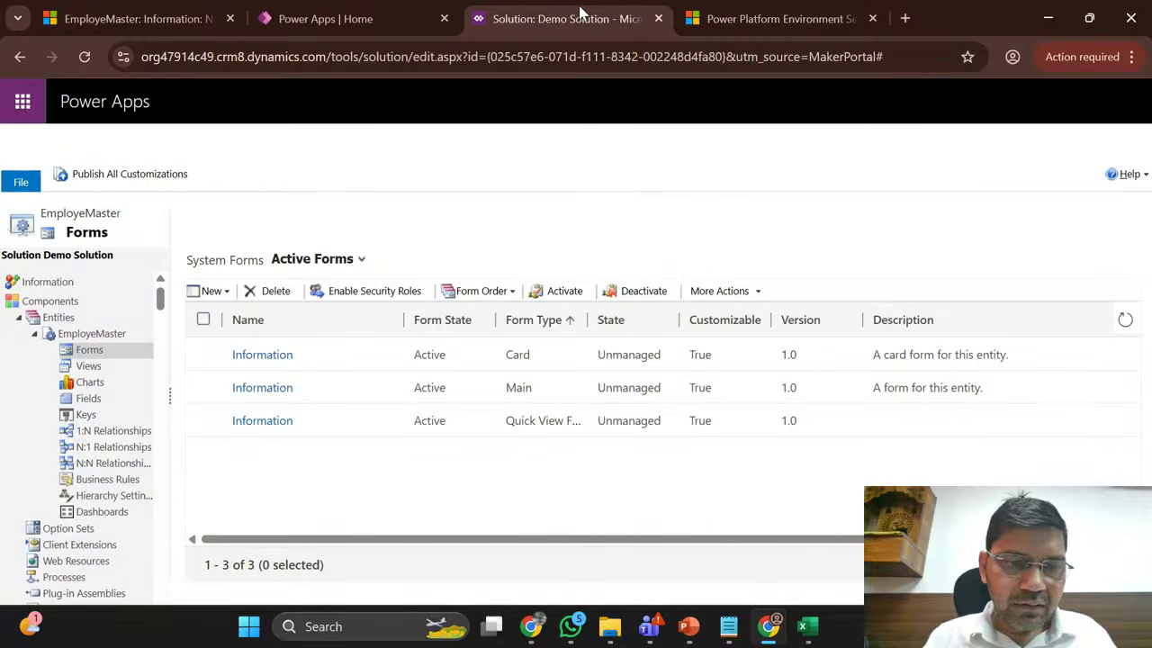
{"action": "left_click", "coordinate": [381, 11]}
{"action": "left_click", "coordinate": [88, 472]}
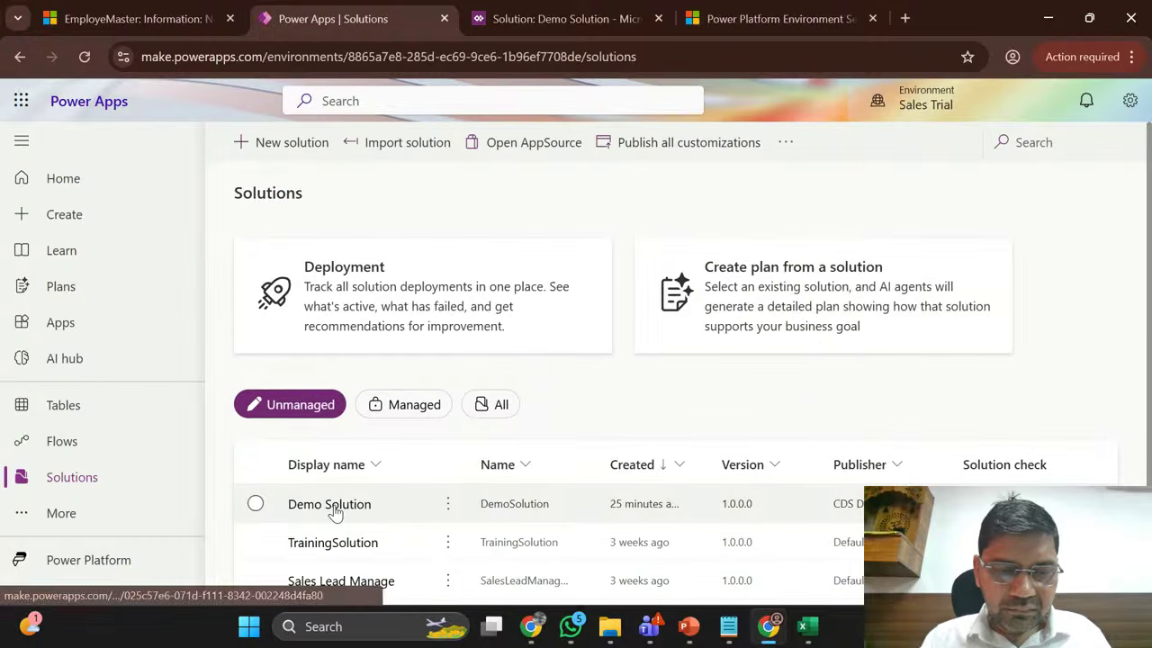
{"action": "left_click", "coordinate": [333, 509]}
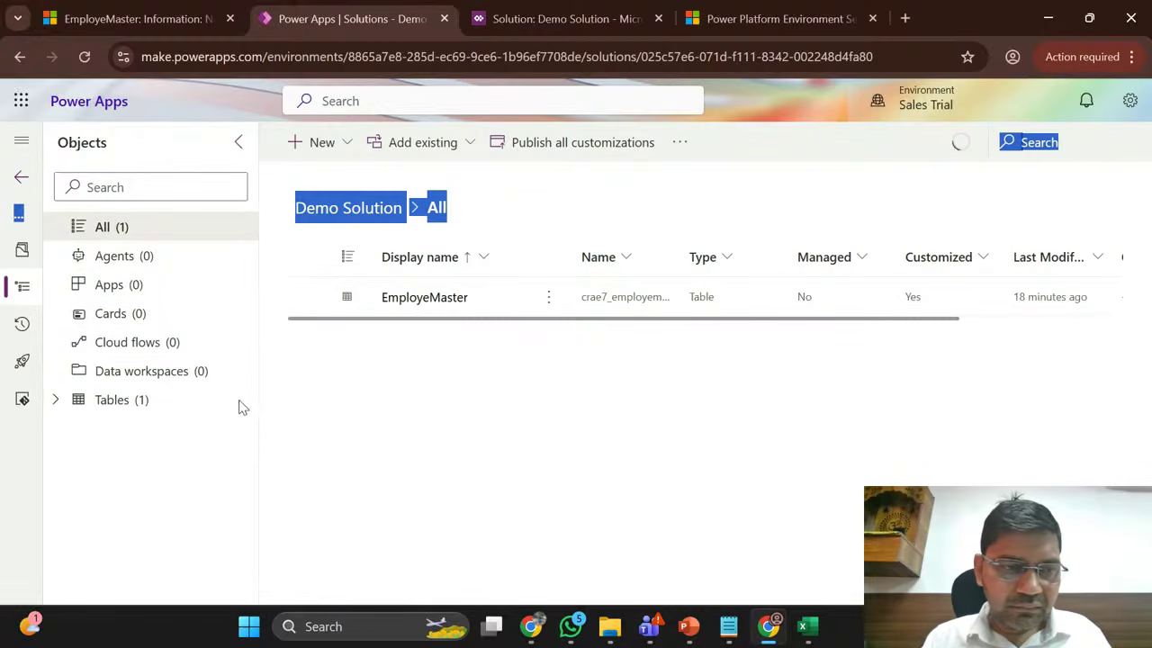
Step: Expand Tables > EmployeMaster, list its Forms, and pick the Main Information form
{"action": "left_click", "coordinate": [56, 401]}
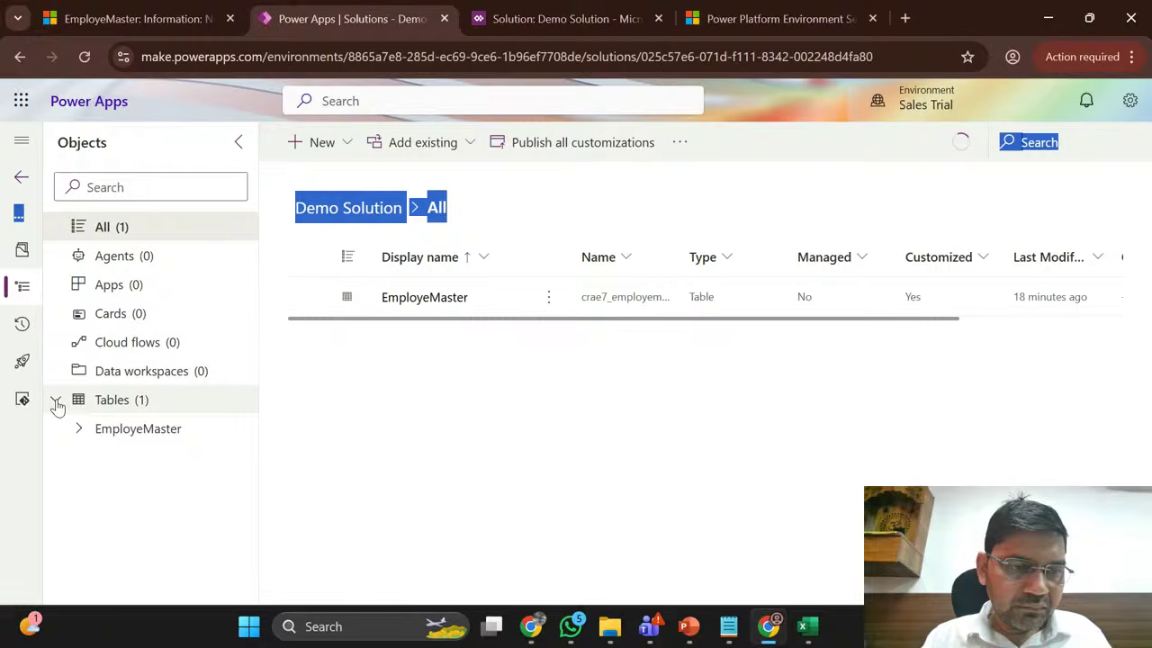
{"action": "left_click", "coordinate": [56, 400]}
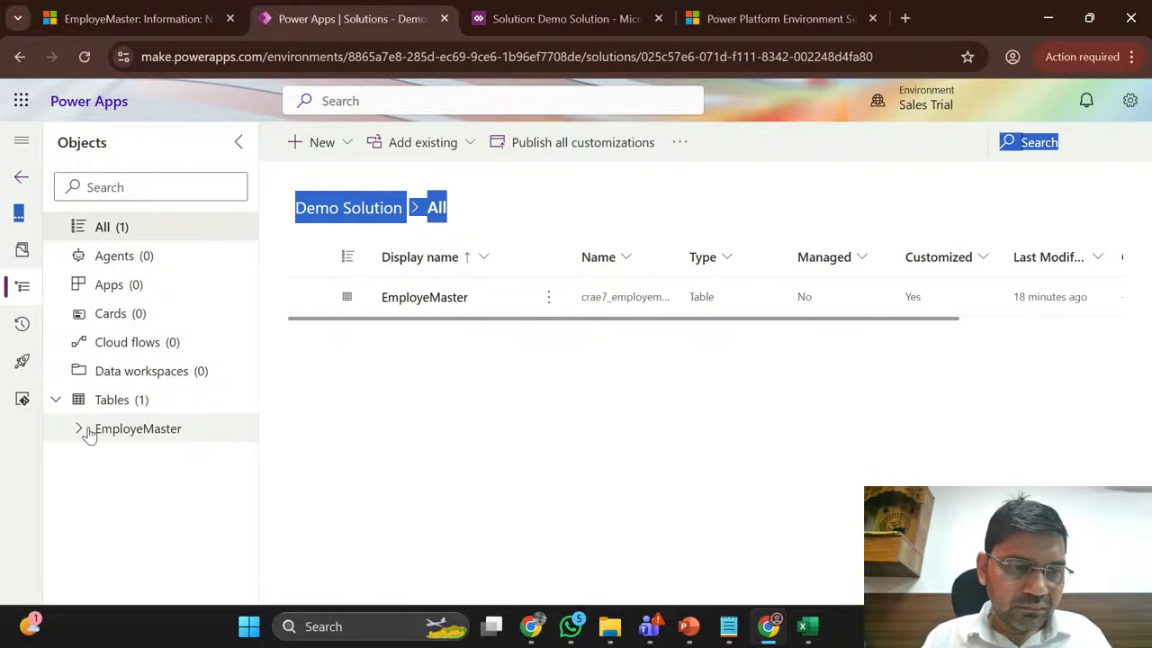
{"action": "left_click", "coordinate": [79, 430]}
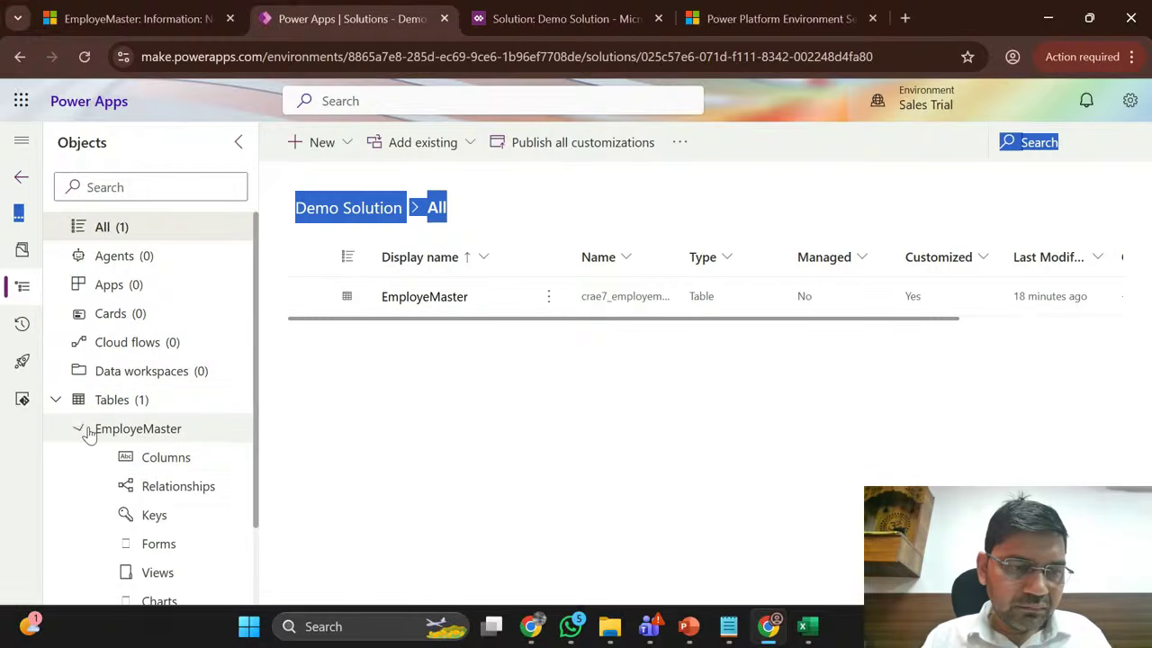
{"action": "left_click", "coordinate": [159, 543]}
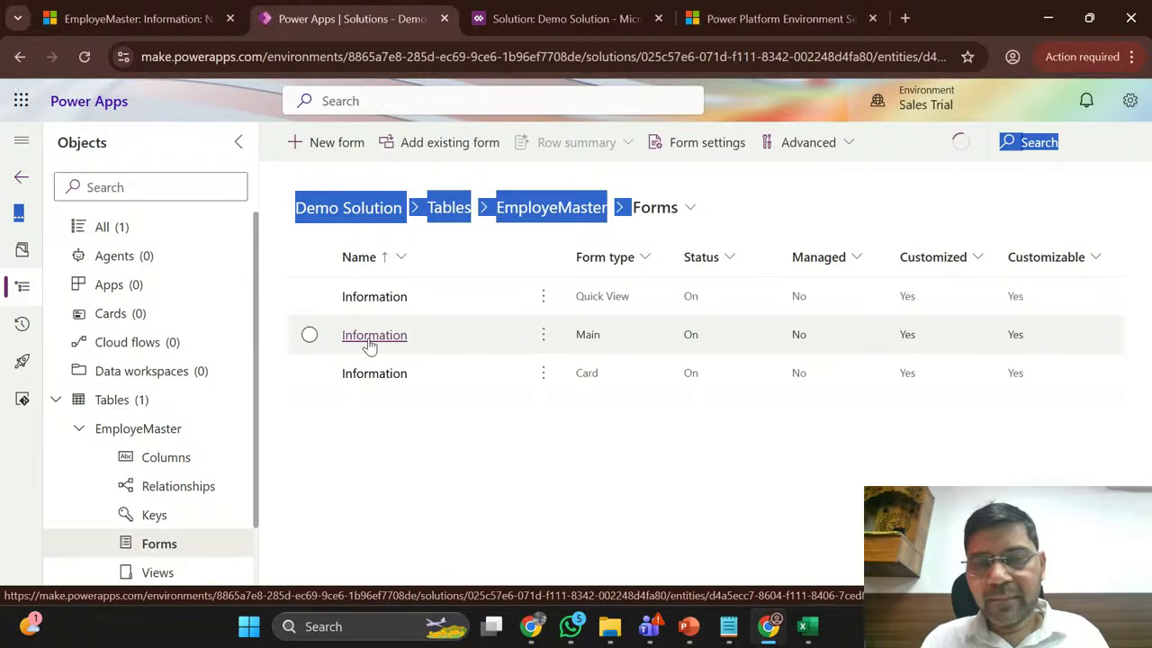
{"action": "left_click", "coordinate": [370, 340]}
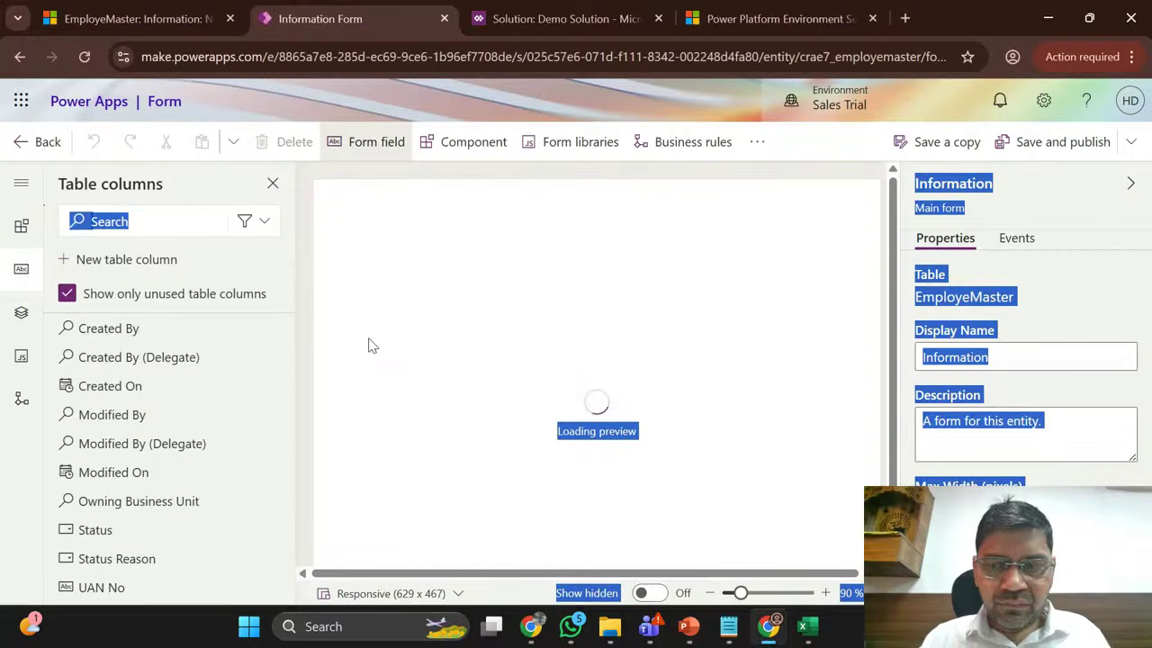
Step: Drag the UAN No column onto the Information form below Account Type
{"action": "left_click", "coordinate": [821, 173]}
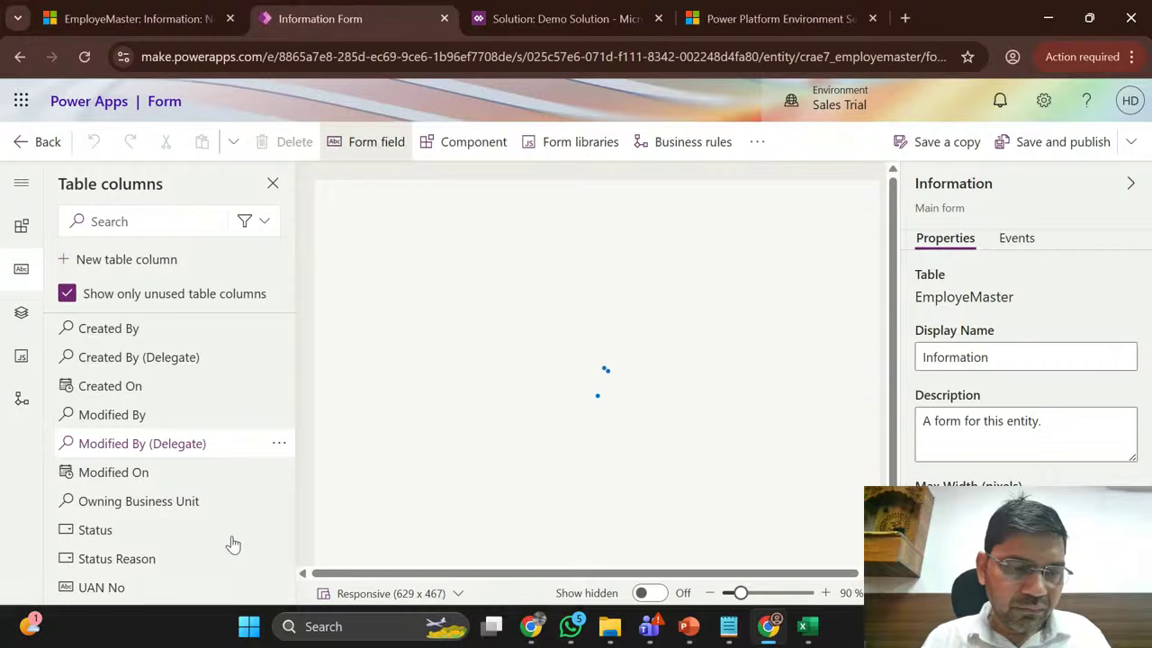
{"action": "mouse_move", "coordinate": [232, 542]}
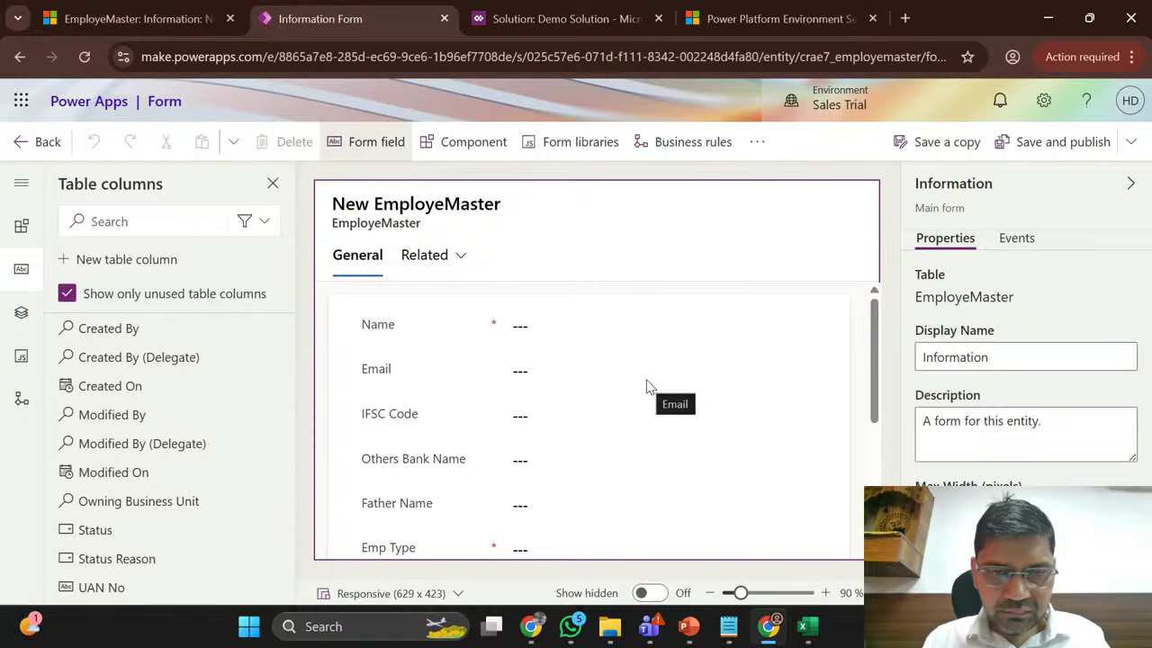
{"action": "scroll", "coordinate": [400, 375], "scroll_direction": "down", "scroll_amount": 3}
{"action": "scroll", "coordinate": [400, 375], "scroll_direction": "down", "scroll_amount": 2}
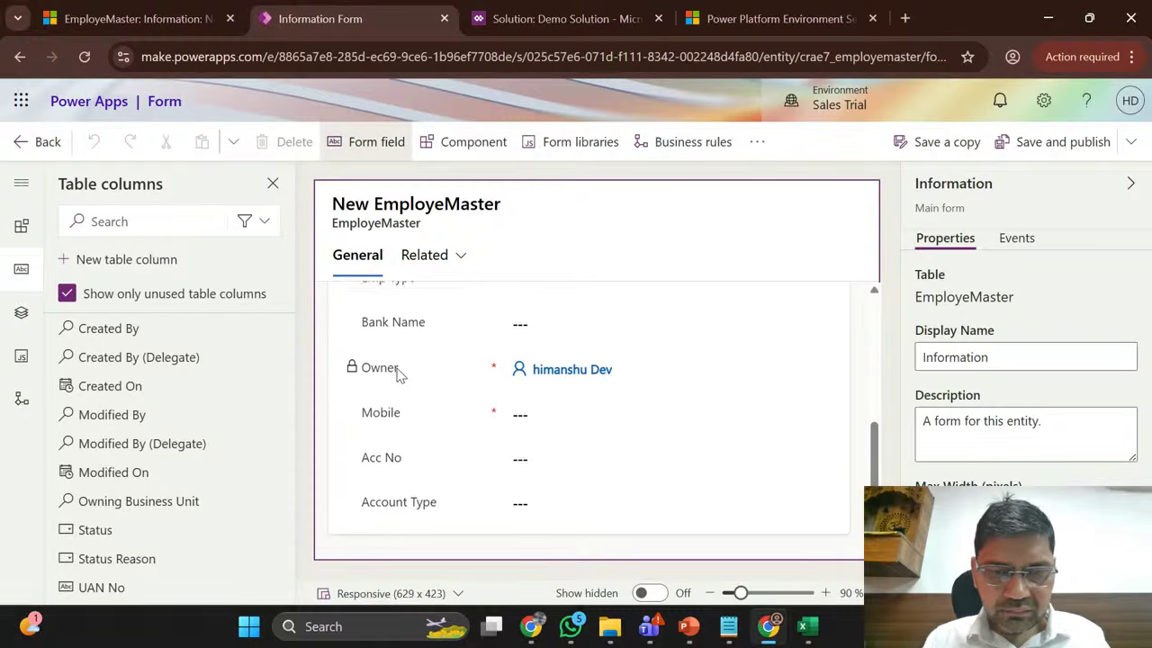
{"action": "scroll", "coordinate": [400, 375], "scroll_direction": "up", "scroll_amount": 1}
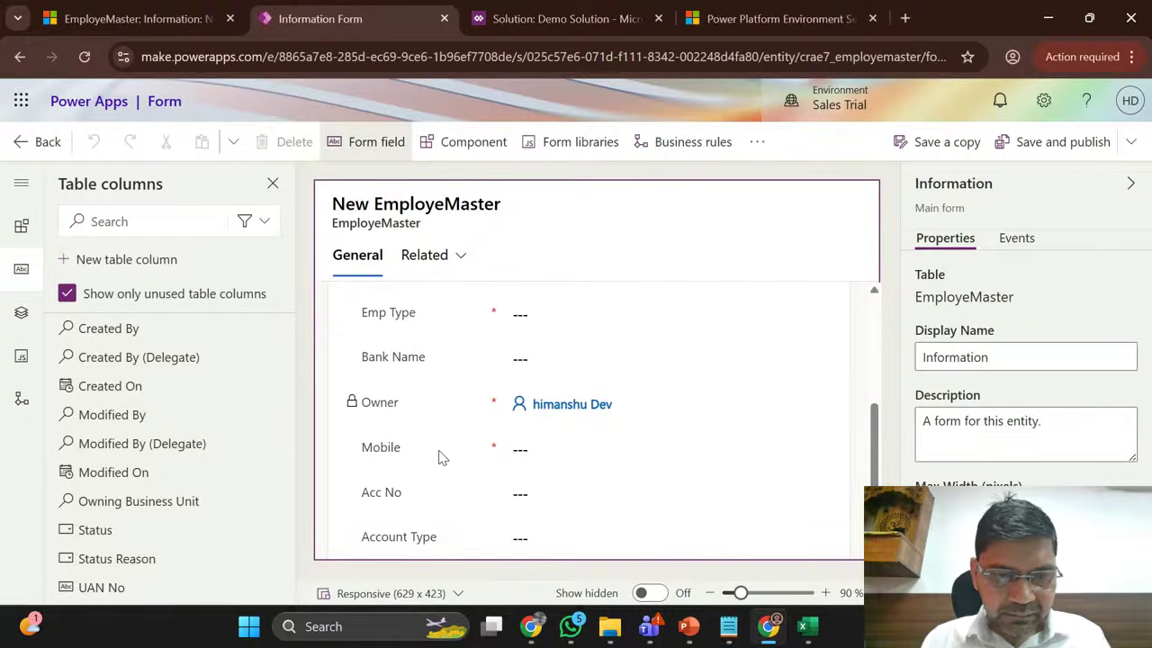
{"action": "scroll", "coordinate": [438, 458], "scroll_direction": "down", "scroll_amount": 1}
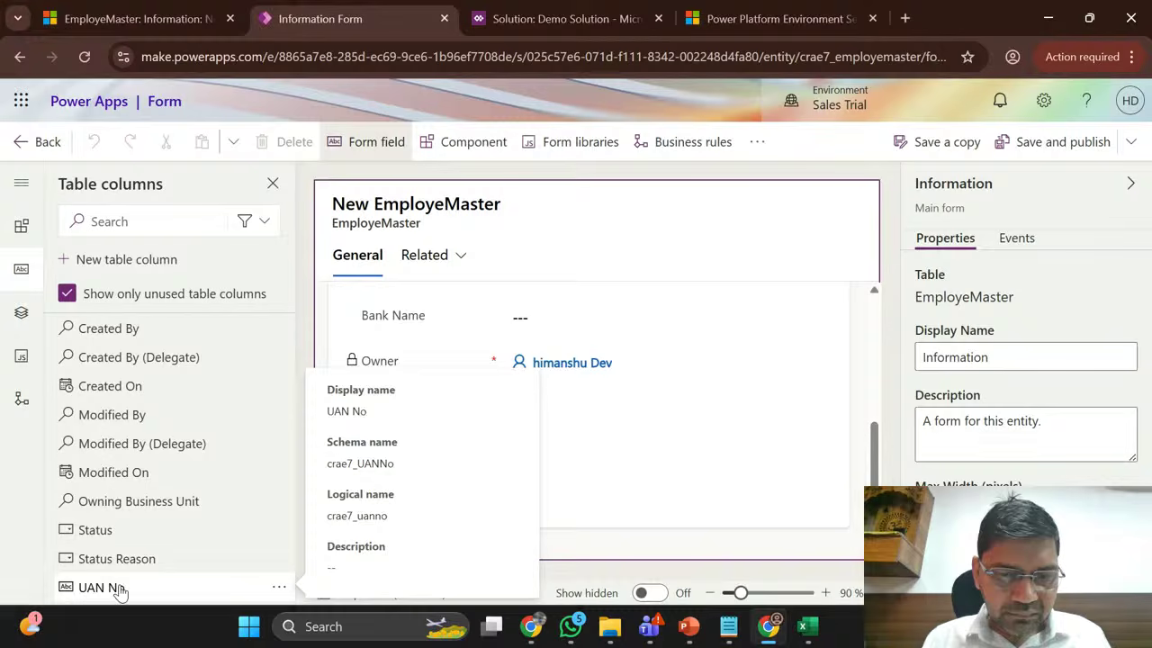
{"action": "left_click_drag", "start_coordinate": [115, 590], "coordinate": [433, 504]}
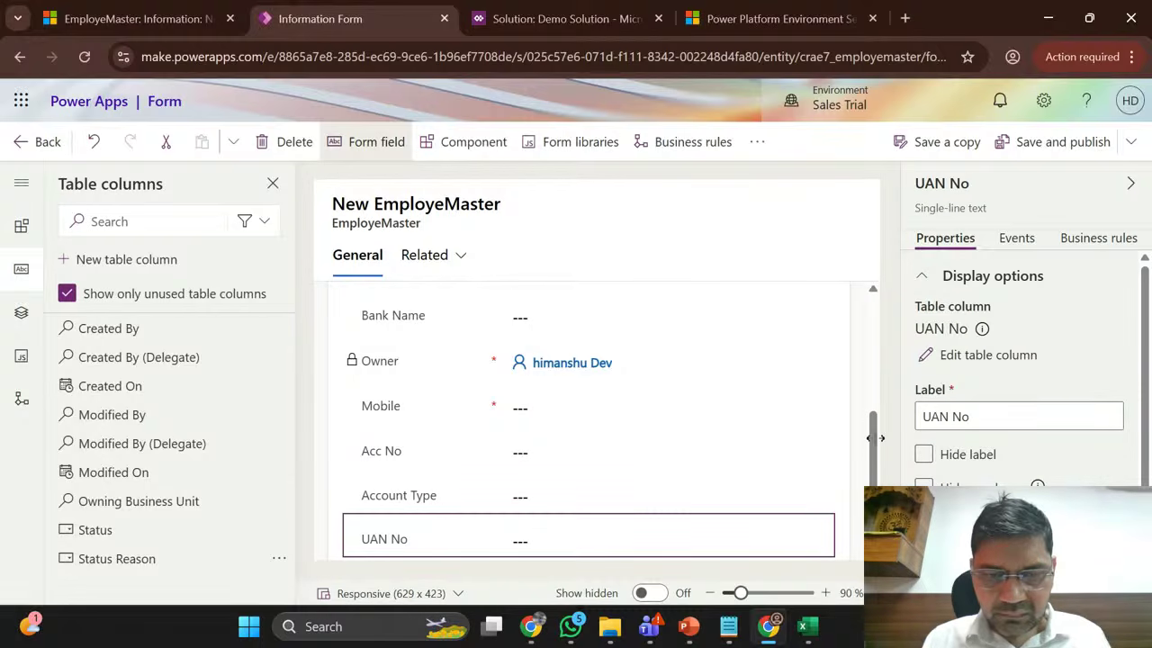
Step: Scroll the designer's side pane, then reload the New EmployeMaster record page
{"action": "left_click_drag", "start_coordinate": [872, 453], "coordinate": [874, 475]}
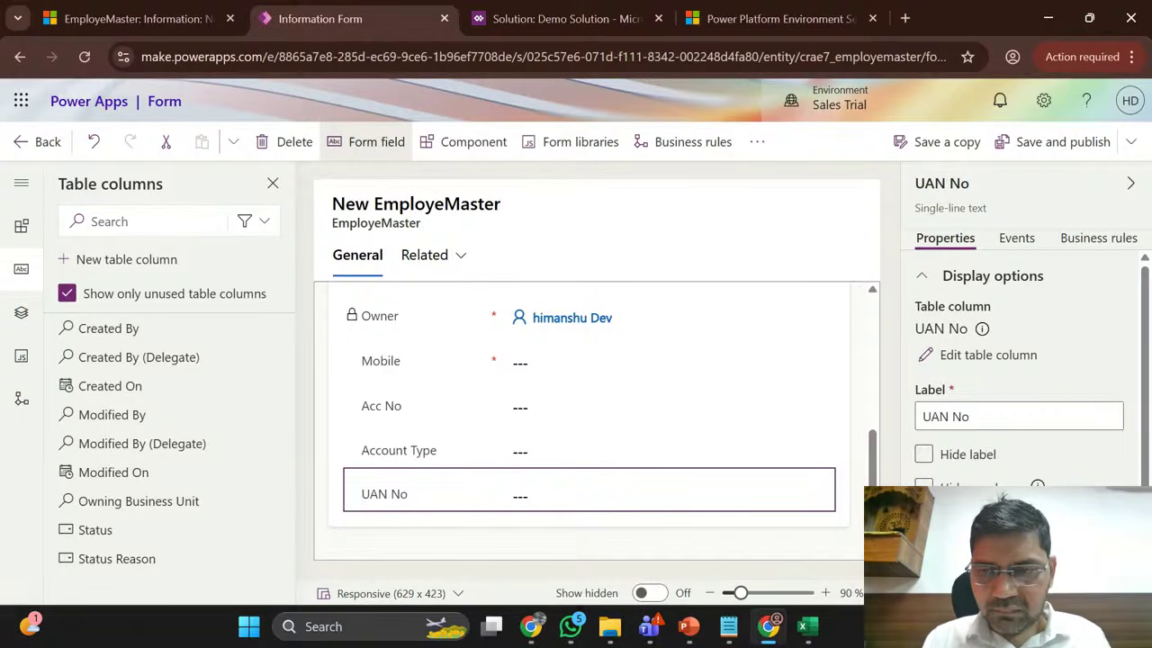
{"action": "left_click", "coordinate": [873, 368]}
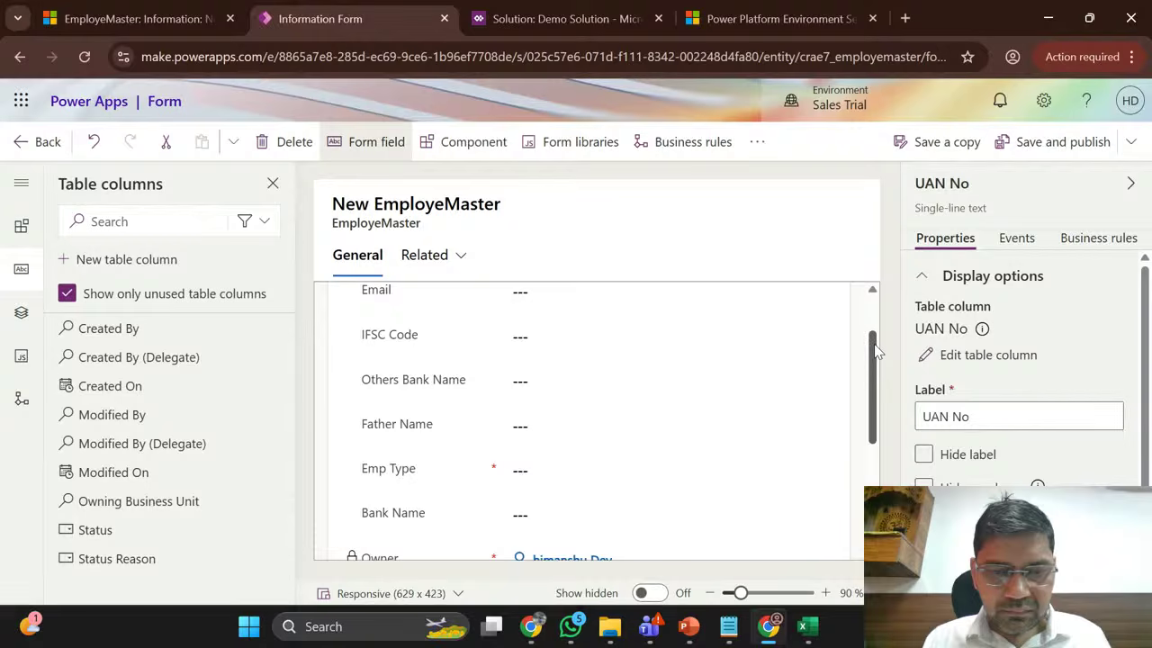
{"action": "left_click_drag", "start_coordinate": [877, 351], "coordinate": [884, 460]}
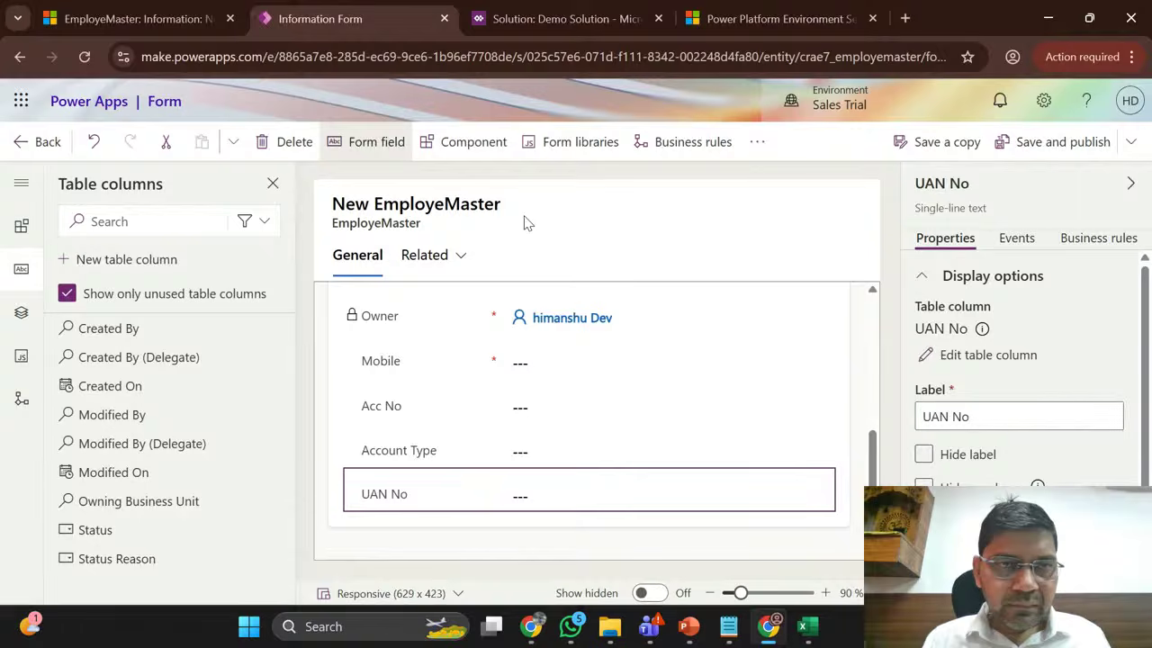
{"action": "left_click", "coordinate": [122, 9]}
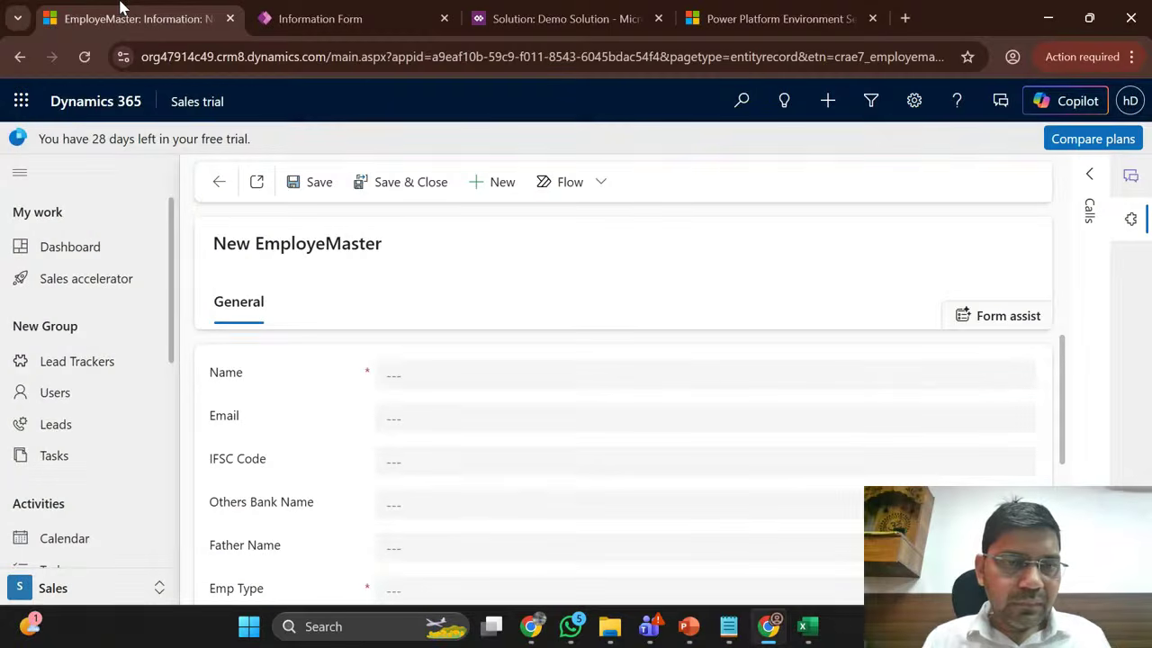
{"action": "left_click", "coordinate": [86, 58]}
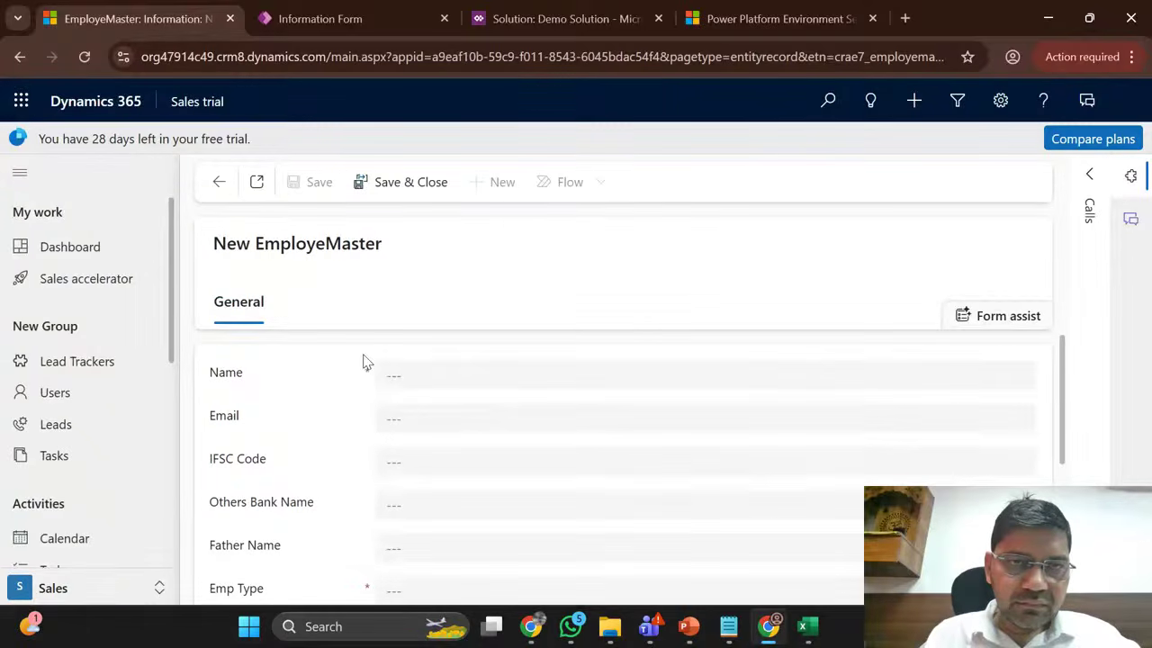
Step: Return to the Information form designer, whose General section now ends with Account Type and UAN No
{"action": "left_click", "coordinate": [378, 9]}
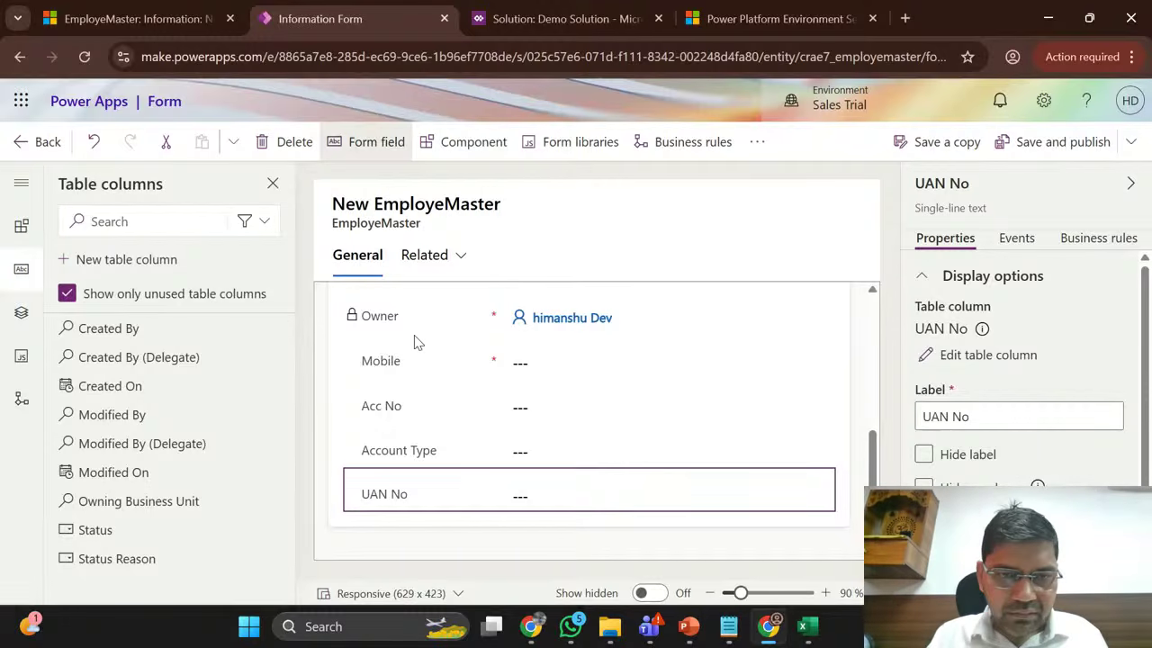
Step: Select the Name field and the General section and review their properties
{"action": "scroll", "coordinate": [416, 341], "scroll_direction": "up", "scroll_amount": 5}
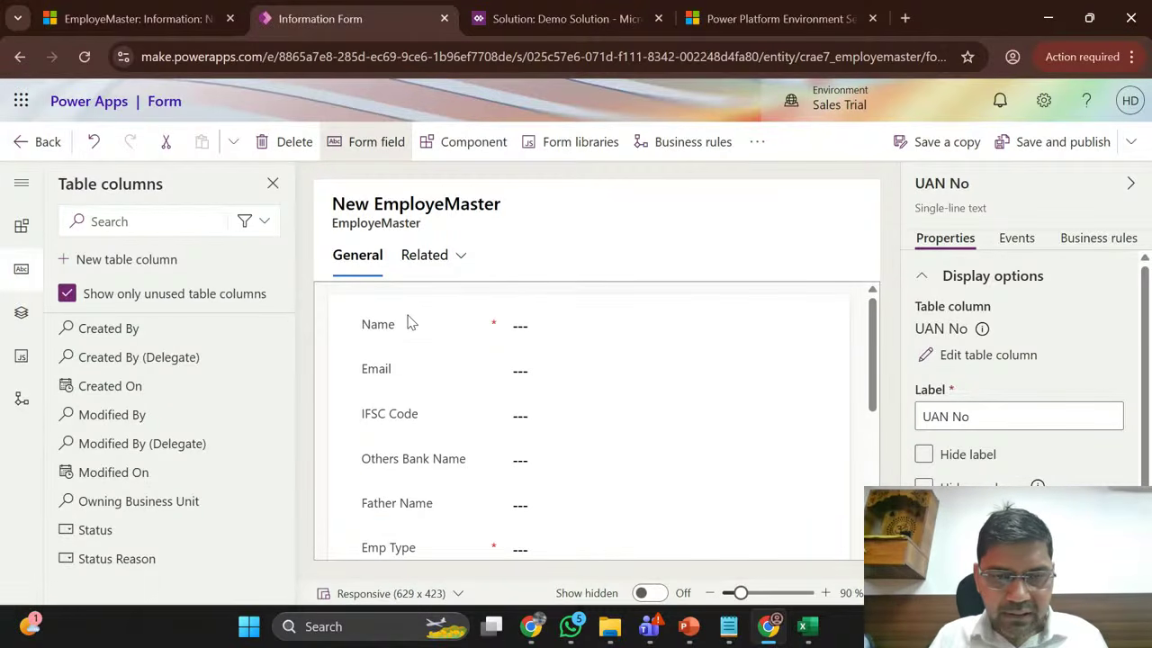
{"action": "left_click", "coordinate": [402, 313]}
{"action": "left_click", "coordinate": [337, 322]}
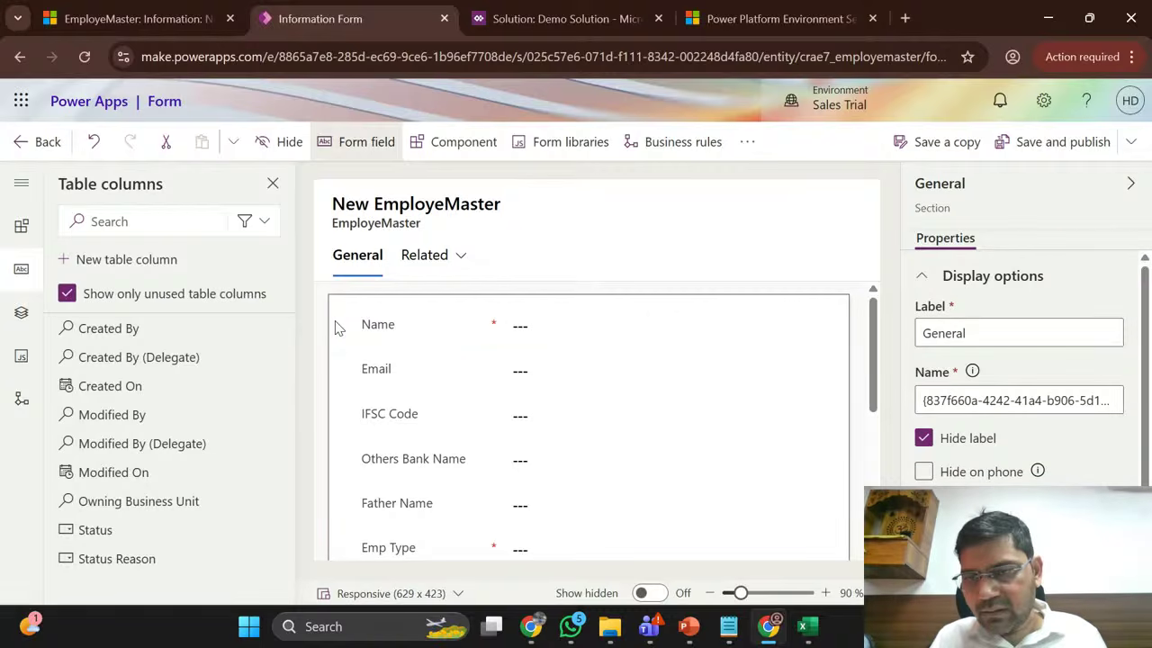
{"action": "scroll", "coordinate": [958, 401], "scroll_direction": "down", "scroll_amount": 1}
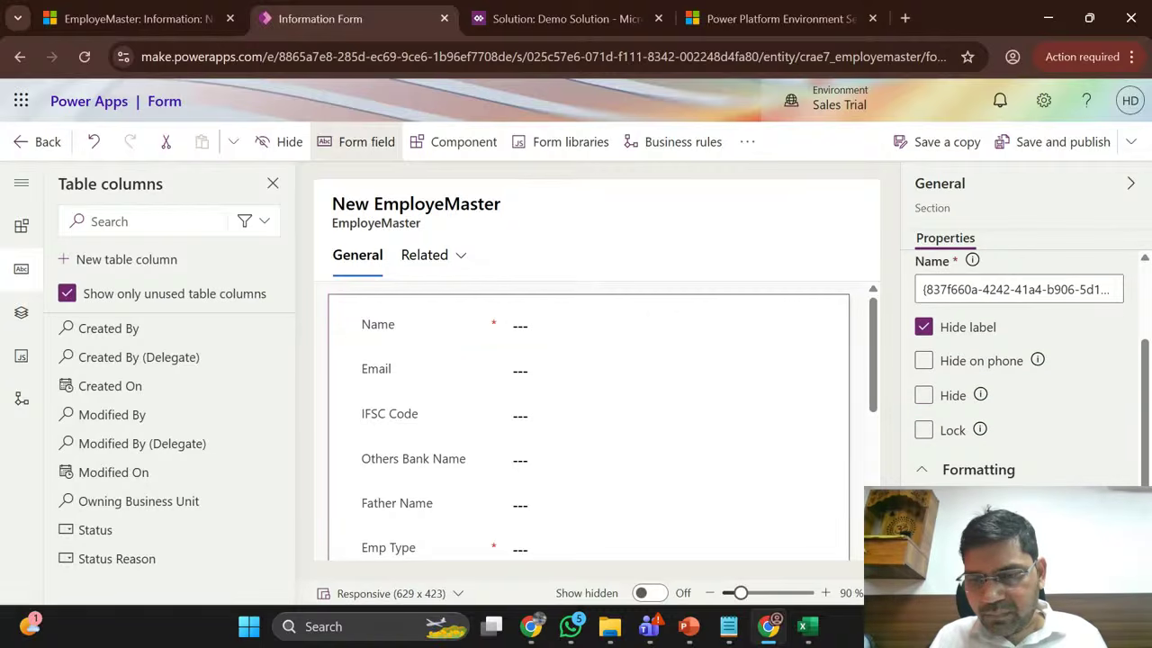
{"action": "scroll", "coordinate": [1064, 447], "scroll_direction": "down", "scroll_amount": 1}
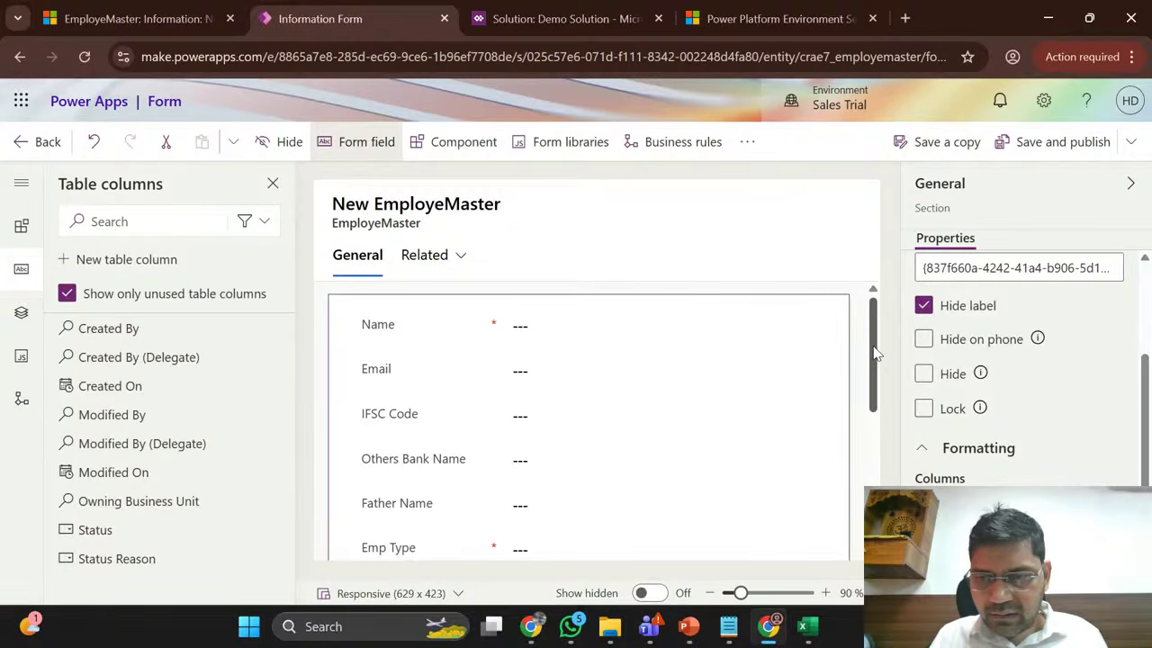
{"action": "mouse_move", "coordinate": [877, 354]}
{"action": "left_mouse_down"}
{"action": "mouse_move", "coordinate": [862, 469]}
{"action": "mouse_move", "coordinate": [870, 343]}
{"action": "left_mouse_up"}
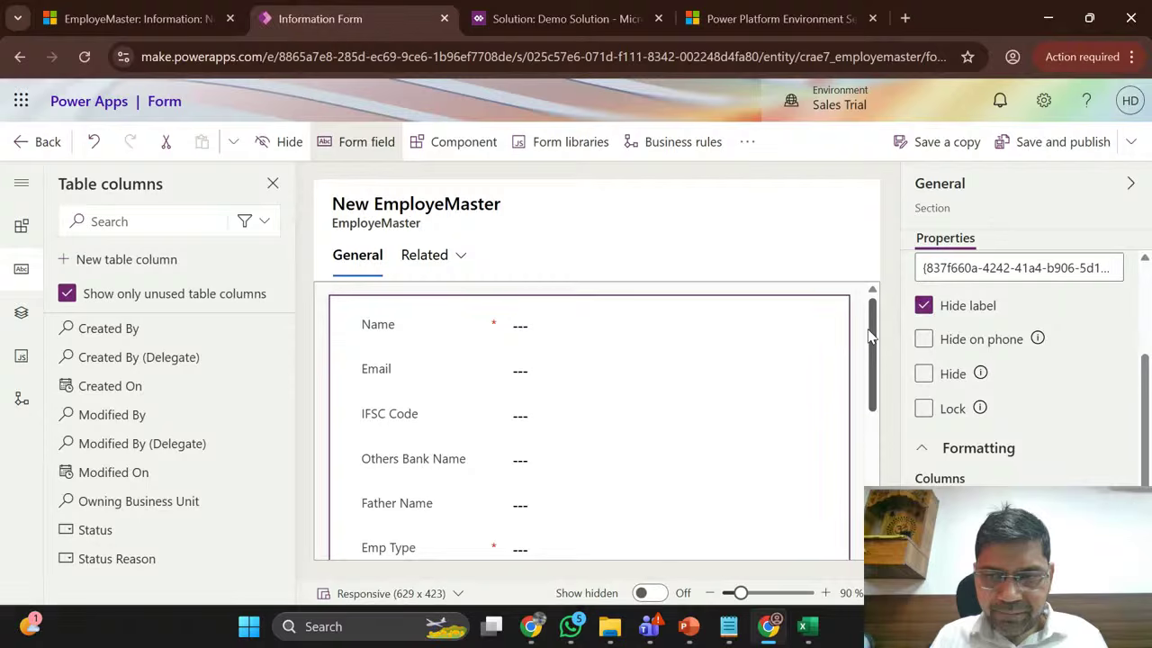
{"action": "left_click_drag", "start_coordinate": [872, 333], "coordinate": [871, 470]}
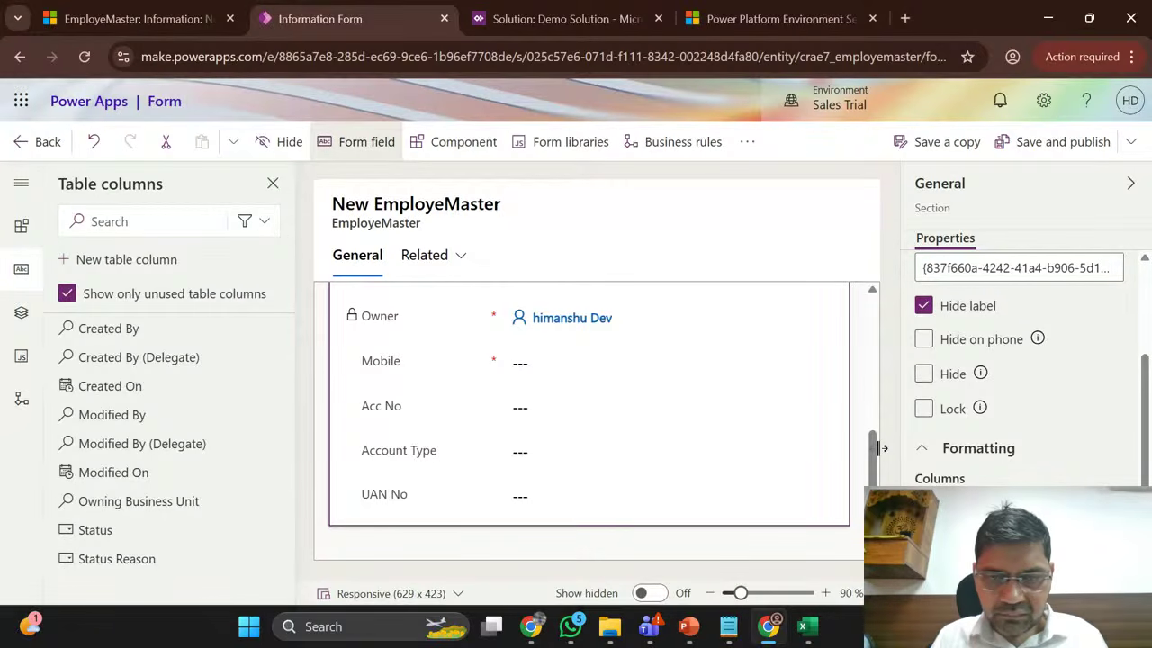
{"action": "left_click_drag", "start_coordinate": [874, 456], "coordinate": [866, 301]}
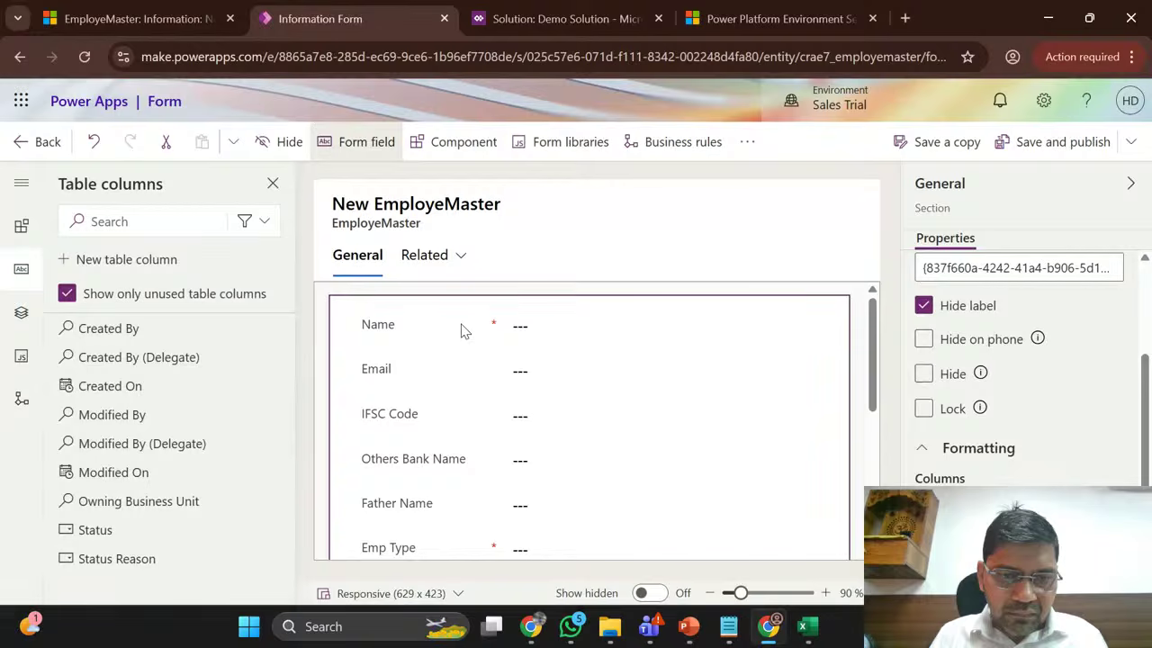
Step: Check the Email, IFSC Code and Others Bank Name fields, then show the extra form options
{"action": "left_click", "coordinate": [402, 374]}
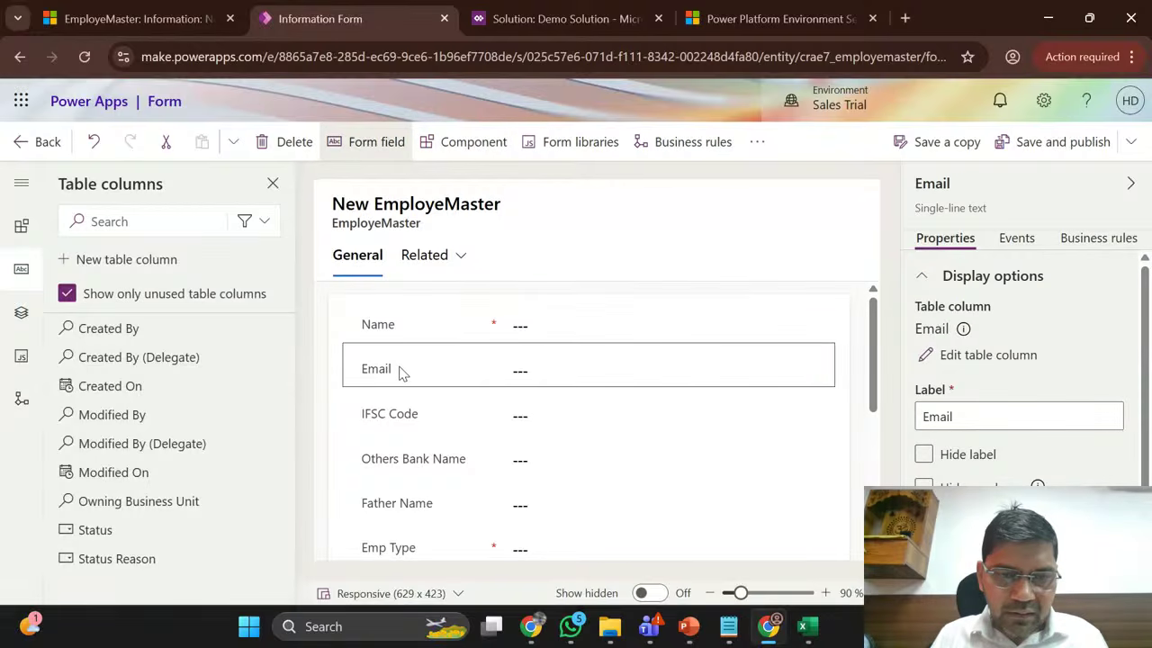
{"action": "left_click", "coordinate": [404, 425]}
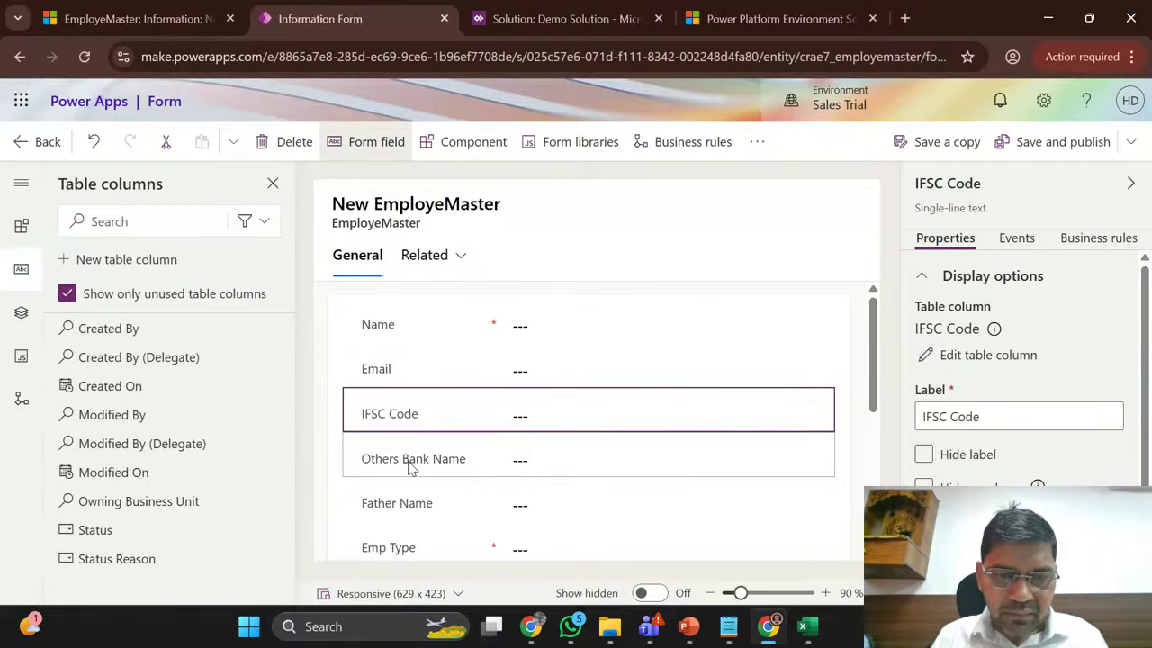
{"action": "left_click", "coordinate": [408, 464]}
{"action": "scroll", "coordinate": [409, 466], "scroll_direction": "down", "scroll_amount": 5}
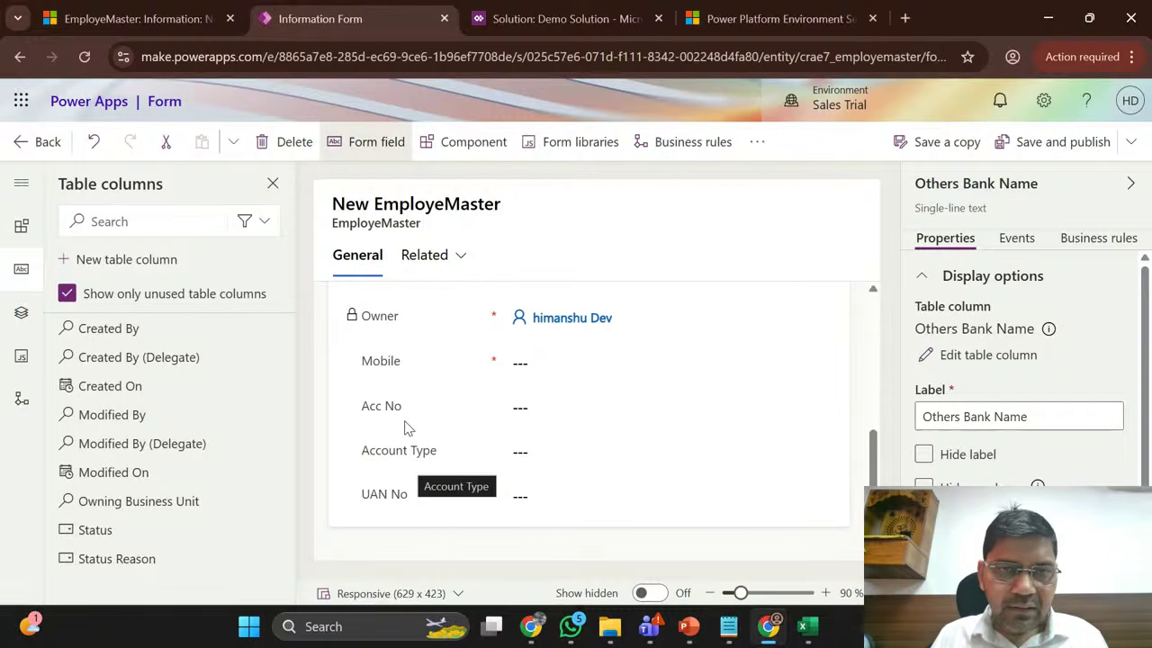
{"action": "left_click", "coordinate": [757, 156]}
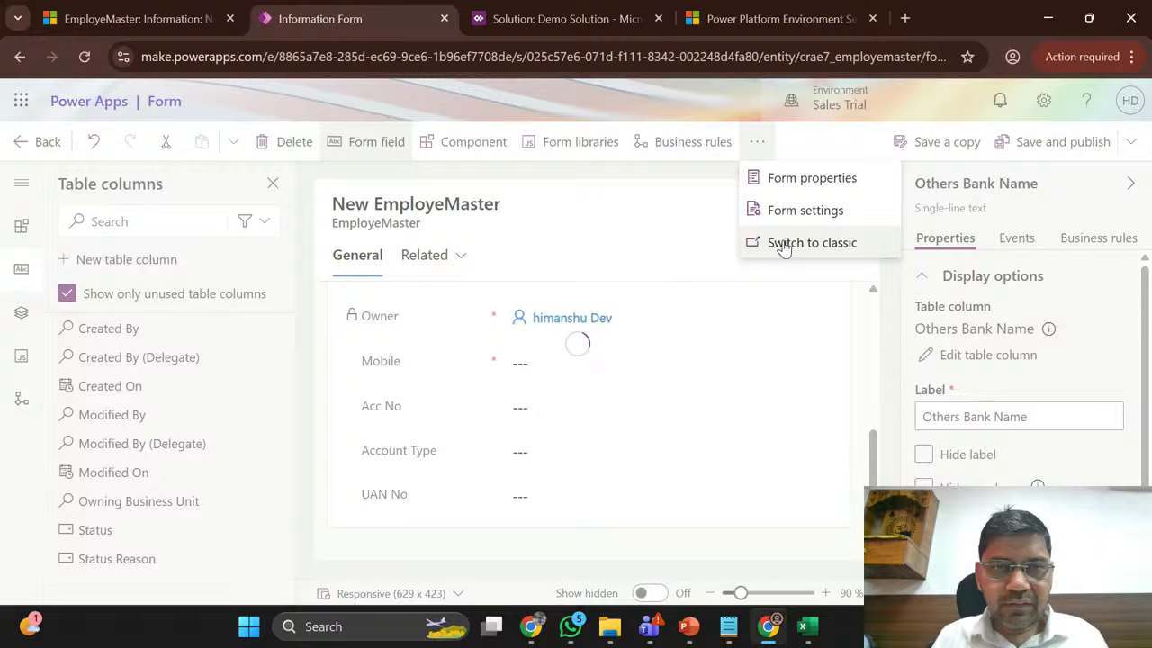
Step: Open the EmployeMaster form in the classic editor in its own tab
{"action": "left_click", "coordinate": [784, 245]}
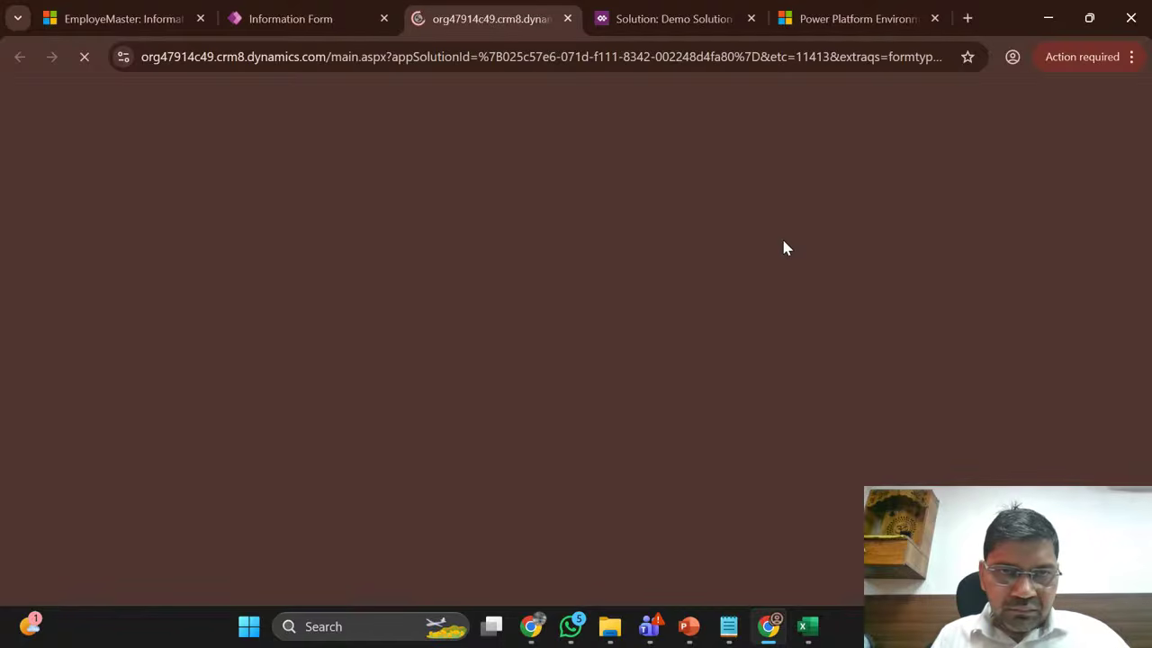
{"action": "left_click", "coordinate": [310, 14]}
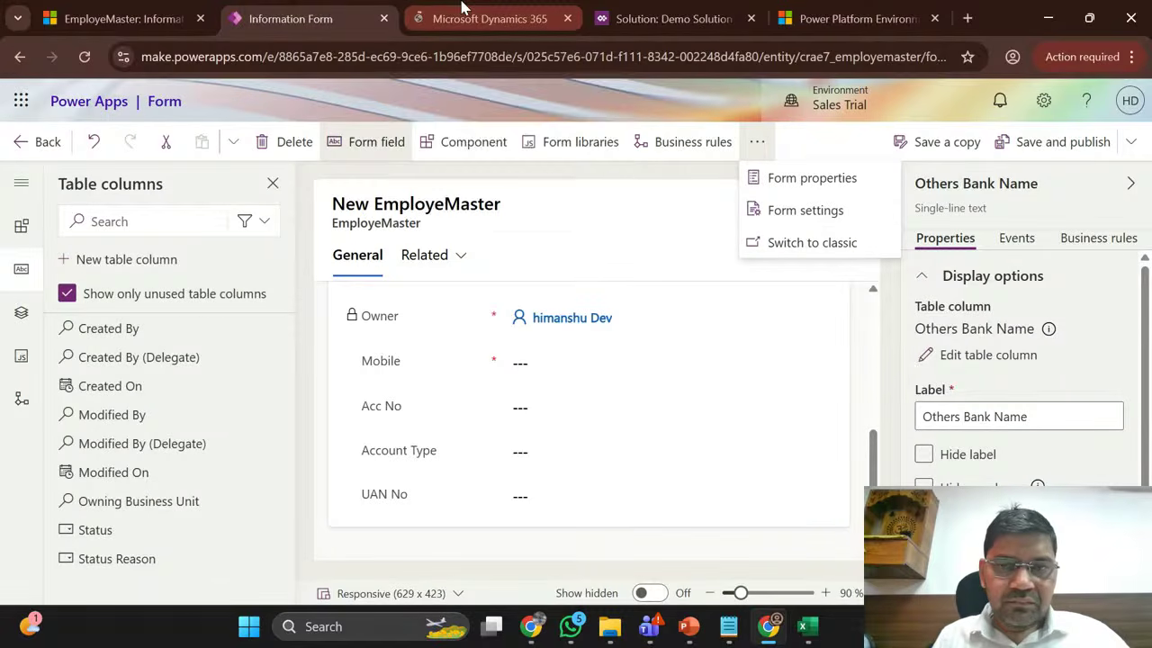
{"action": "left_click", "coordinate": [461, 9]}
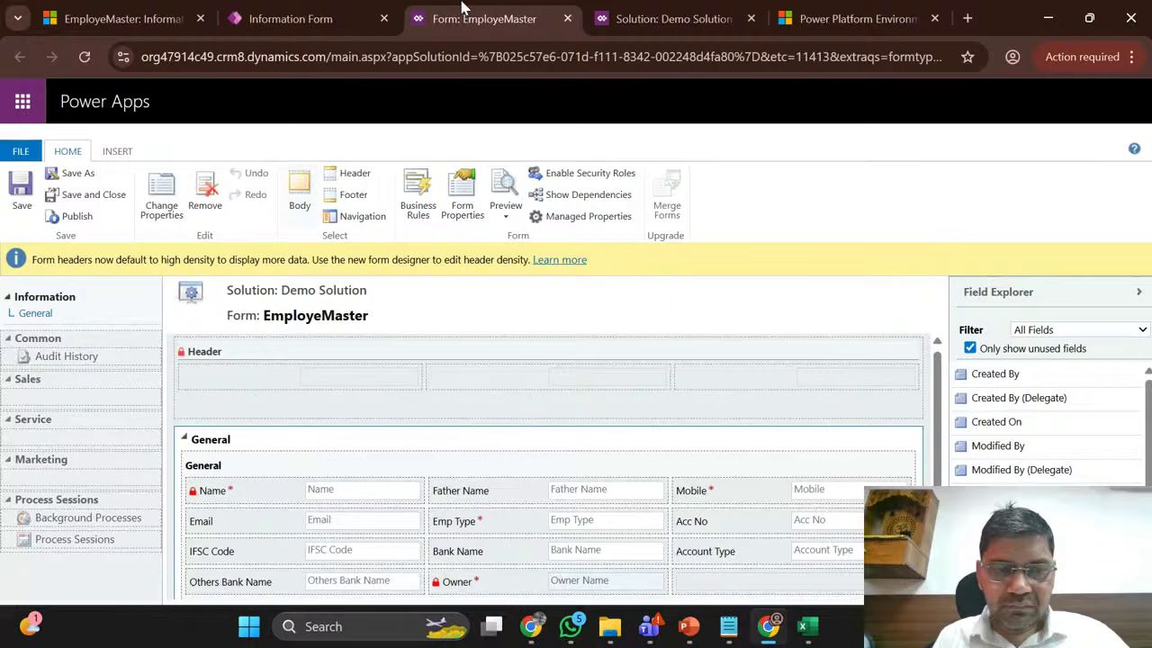
{"action": "scroll", "coordinate": [454, 407], "scroll_direction": "down", "scroll_amount": 2}
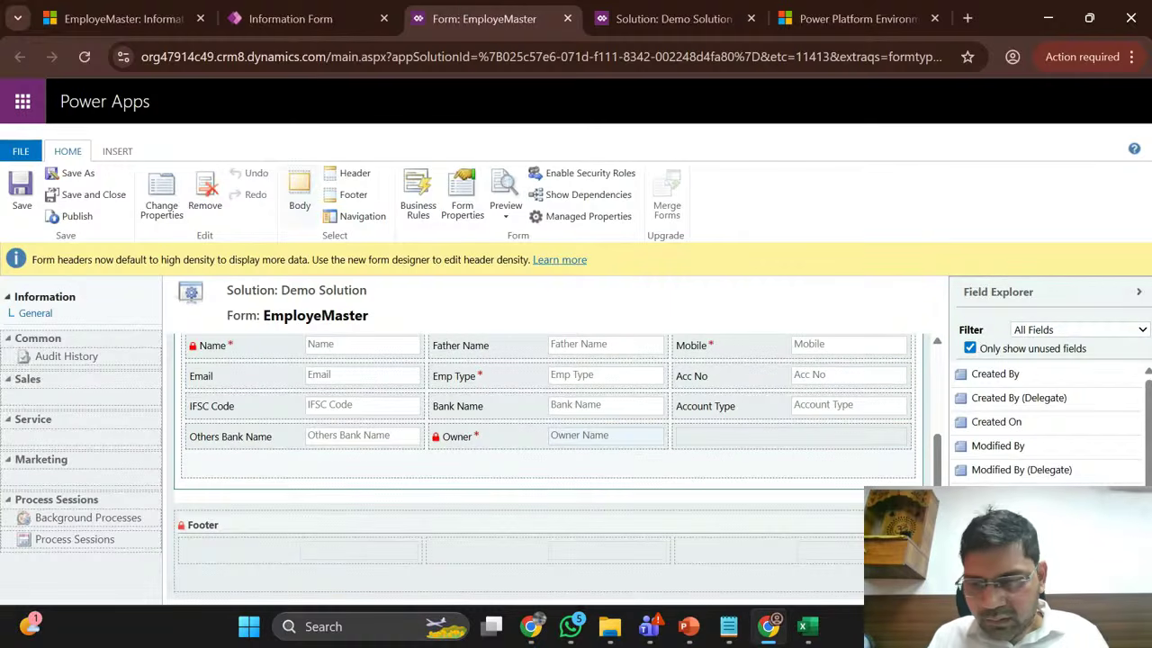
{"action": "scroll", "coordinate": [1043, 423], "scroll_direction": "down", "scroll_amount": 1}
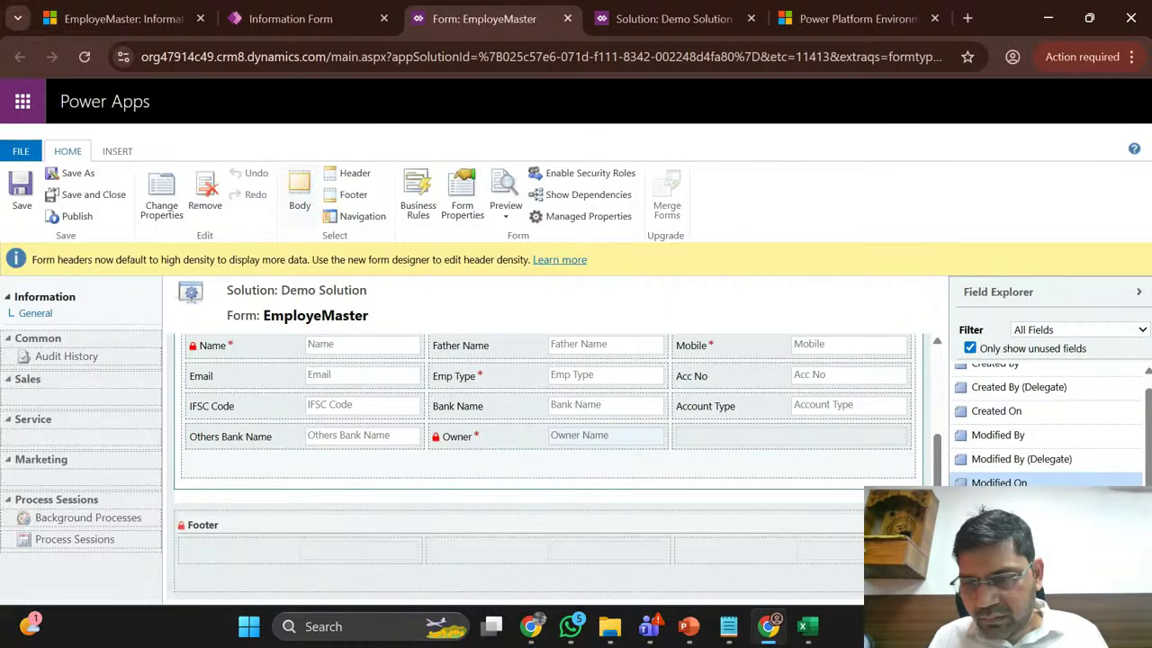
{"action": "scroll", "coordinate": [1044, 423], "scroll_direction": "up", "scroll_amount": 1}
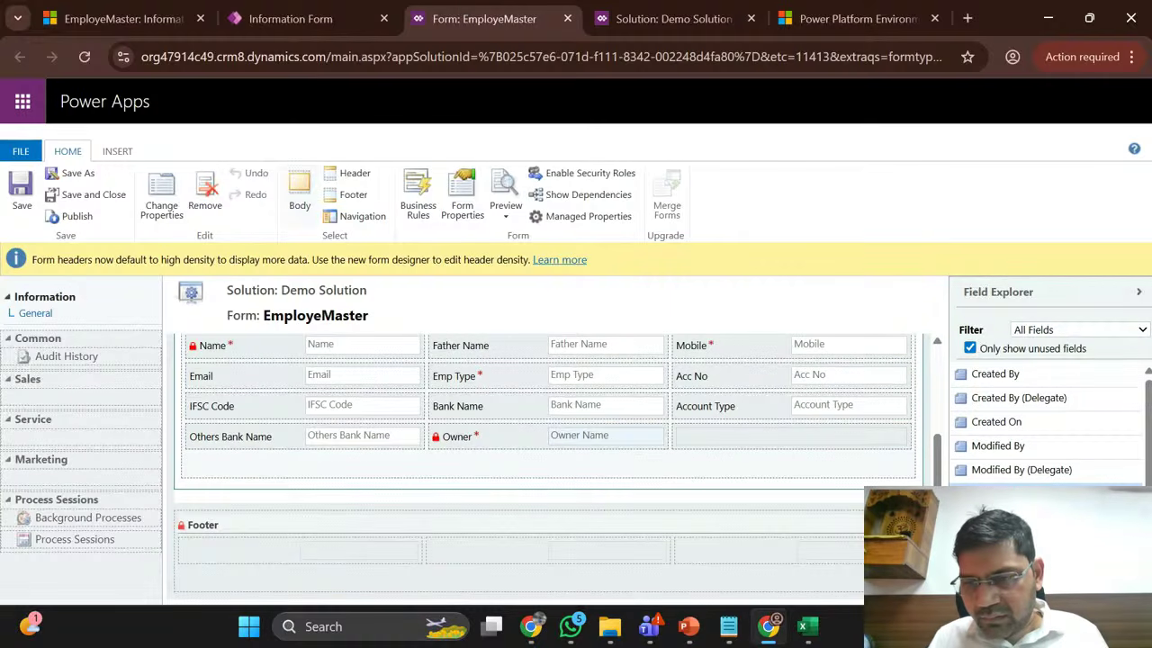
Step: Uncheck 'Only show unused fields' in Field Explorer, then return to Demo Solution's forms list
{"action": "left_click", "coordinate": [970, 349]}
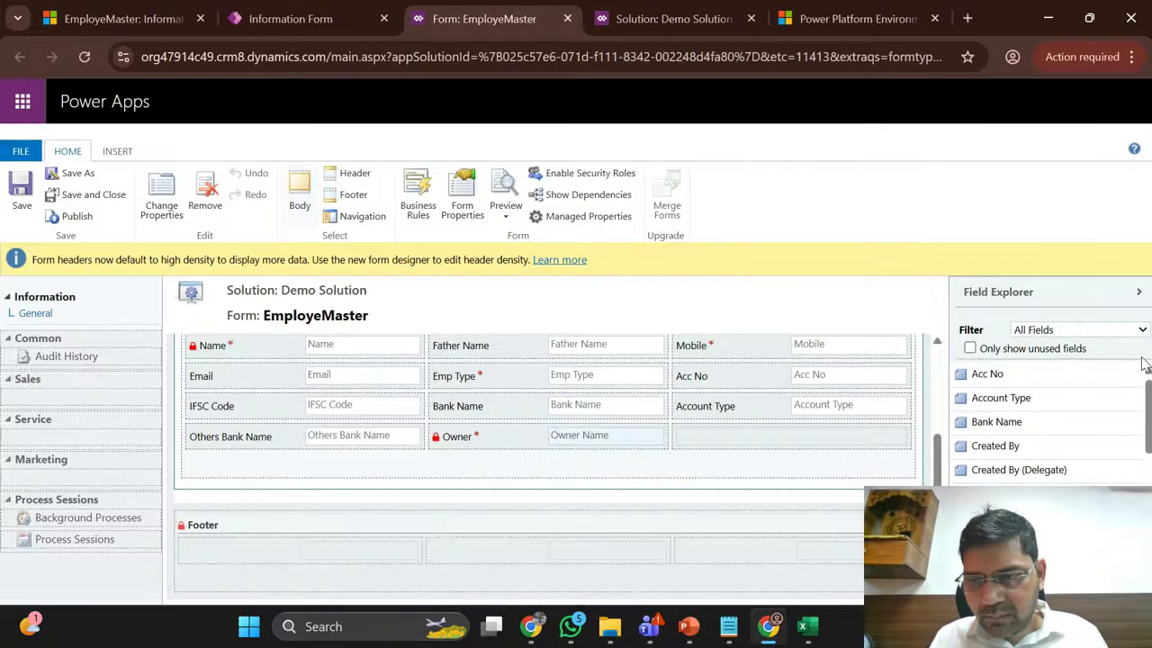
{"action": "left_click_drag", "start_coordinate": [1147, 405], "coordinate": [1147, 486]}
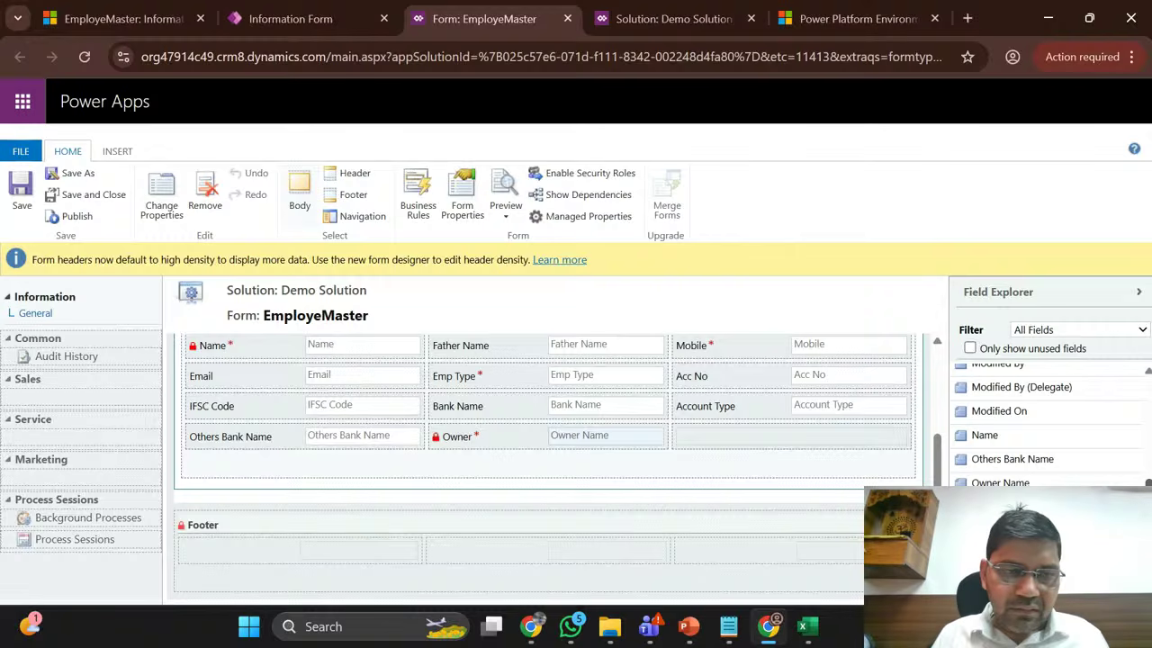
{"action": "left_click", "coordinate": [376, 18]}
{"action": "left_click", "coordinate": [475, 14]}
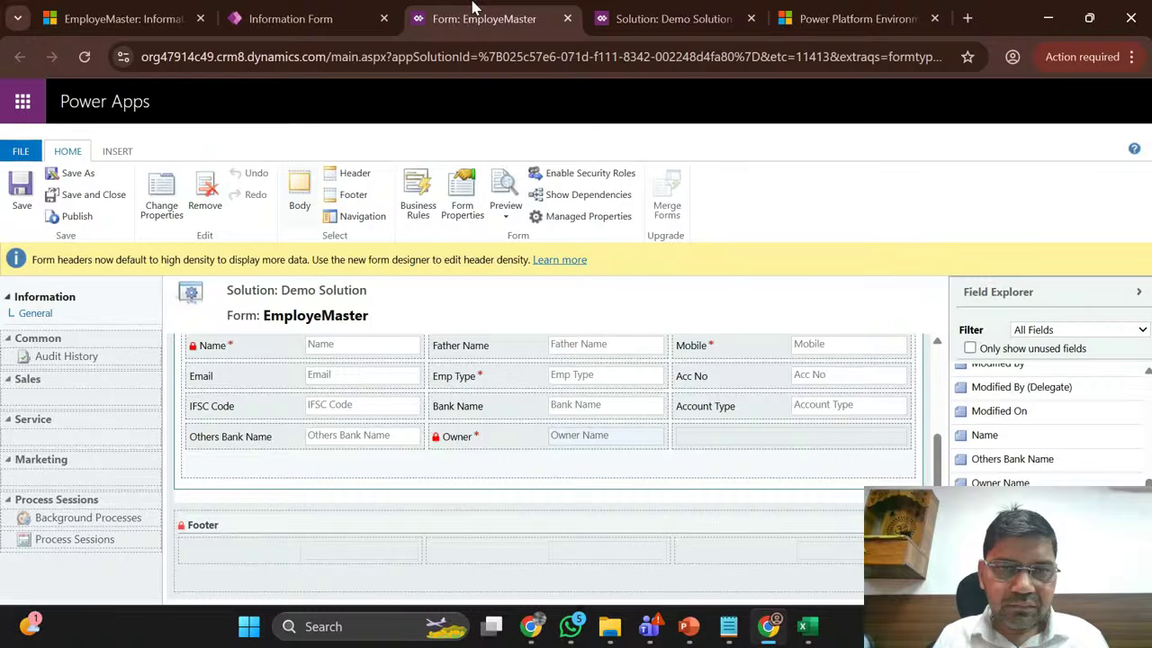
{"action": "left_click", "coordinate": [335, 11]}
{"action": "left_click", "coordinate": [646, 9]}
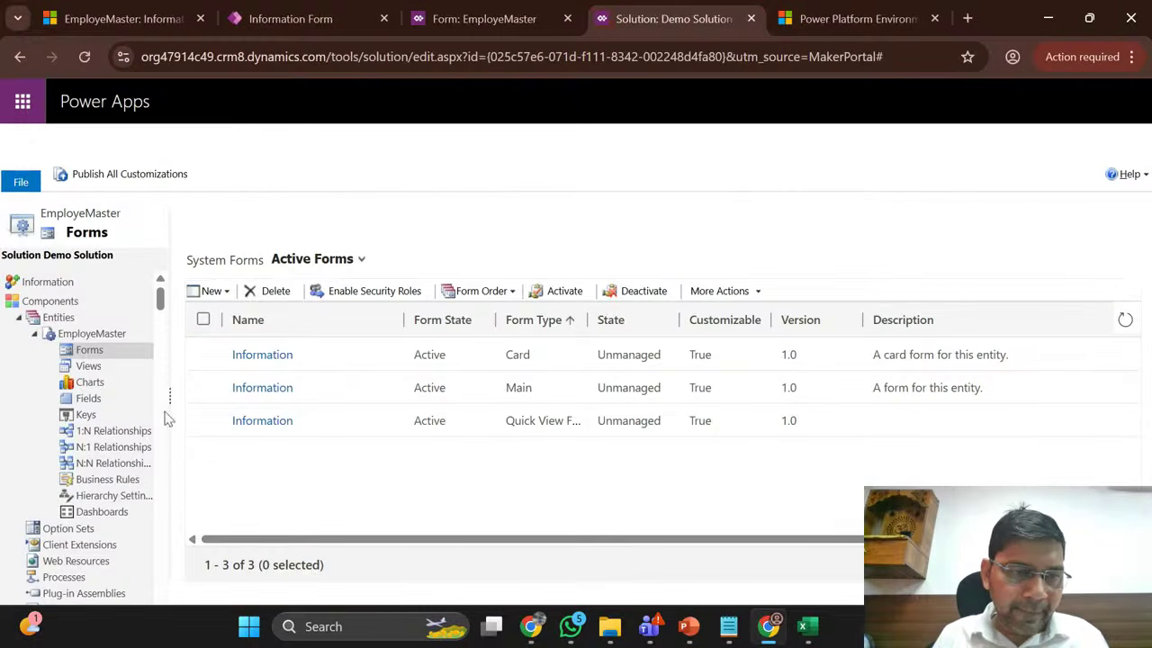
{"action": "left_click", "coordinate": [89, 398]}
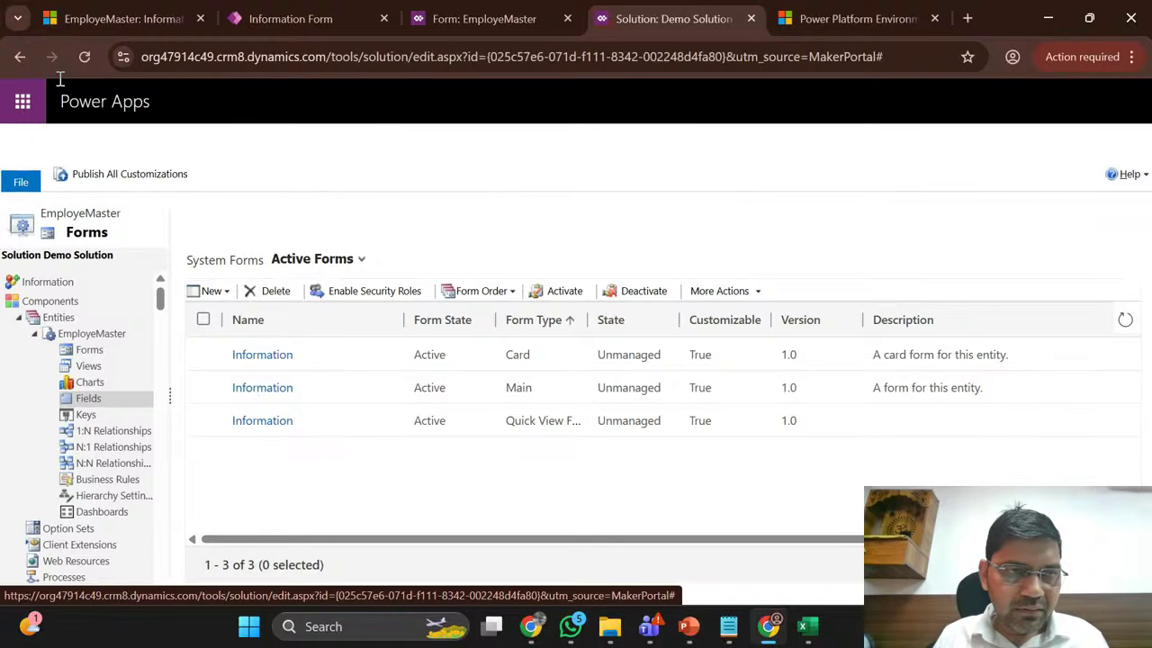
{"action": "left_click", "coordinate": [84, 57]}
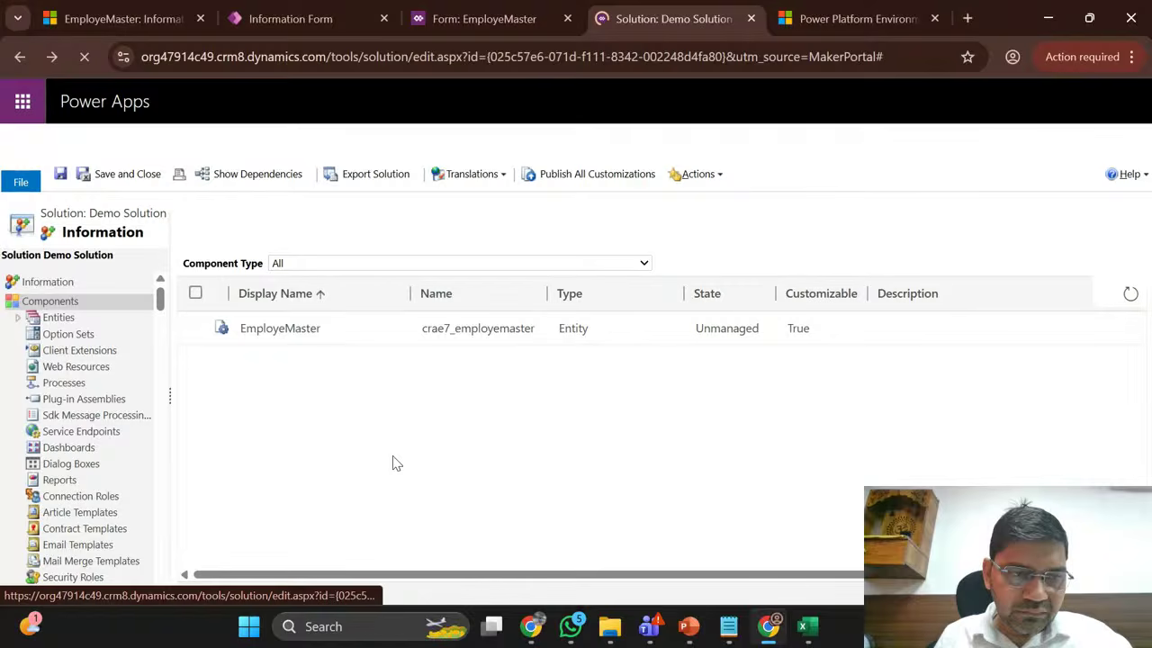
{"action": "left_click", "coordinate": [17, 320]}
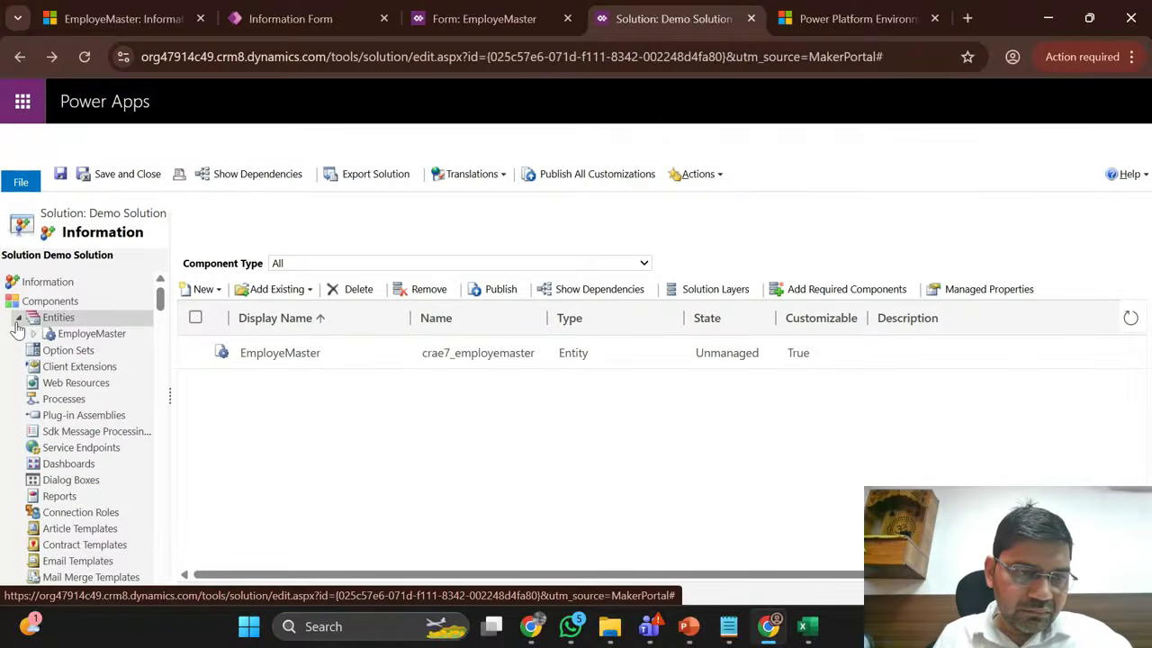
{"action": "left_click", "coordinate": [84, 57]}
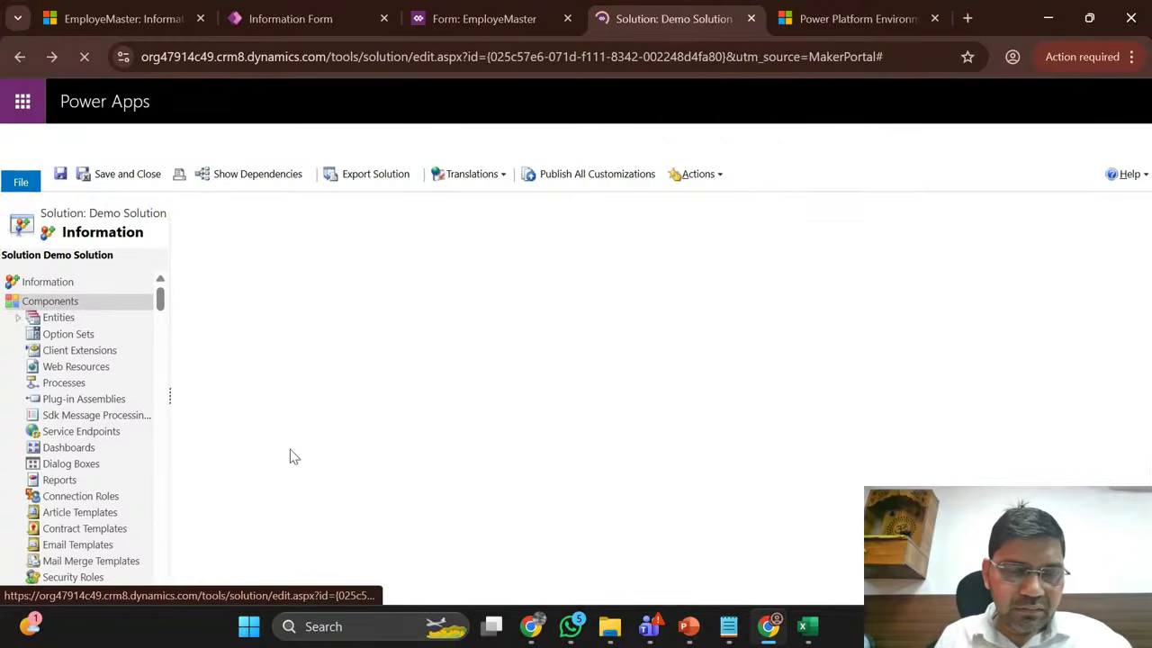
{"action": "left_click", "coordinate": [18, 320]}
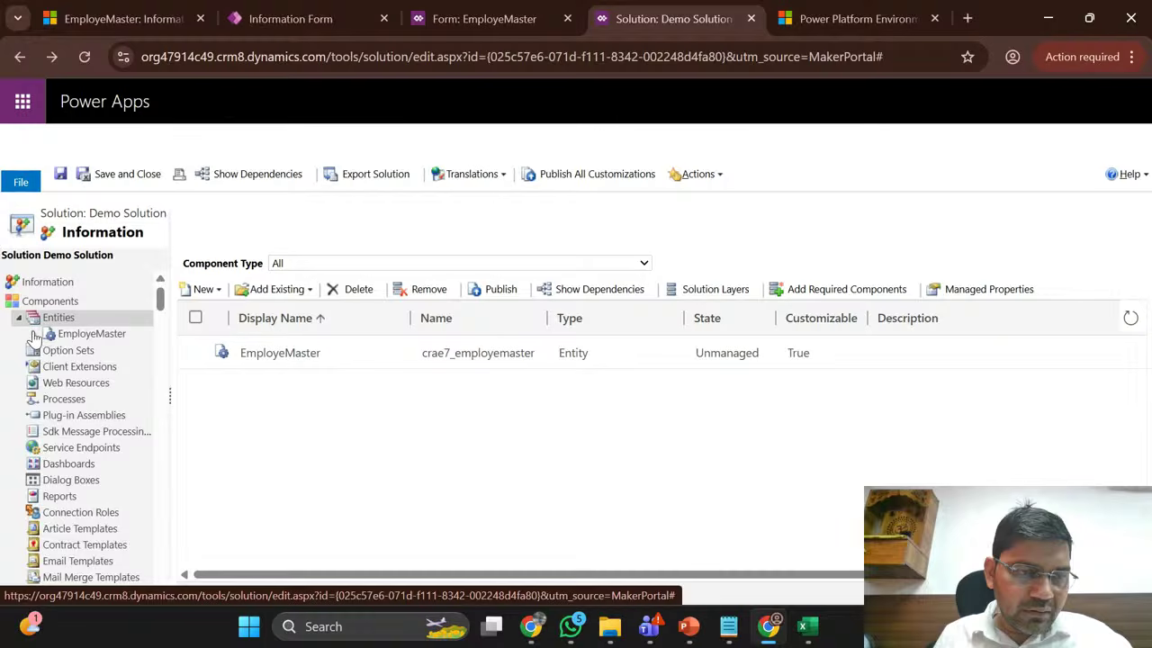
{"action": "left_click", "coordinate": [34, 334]}
{"action": "left_click", "coordinate": [89, 398]}
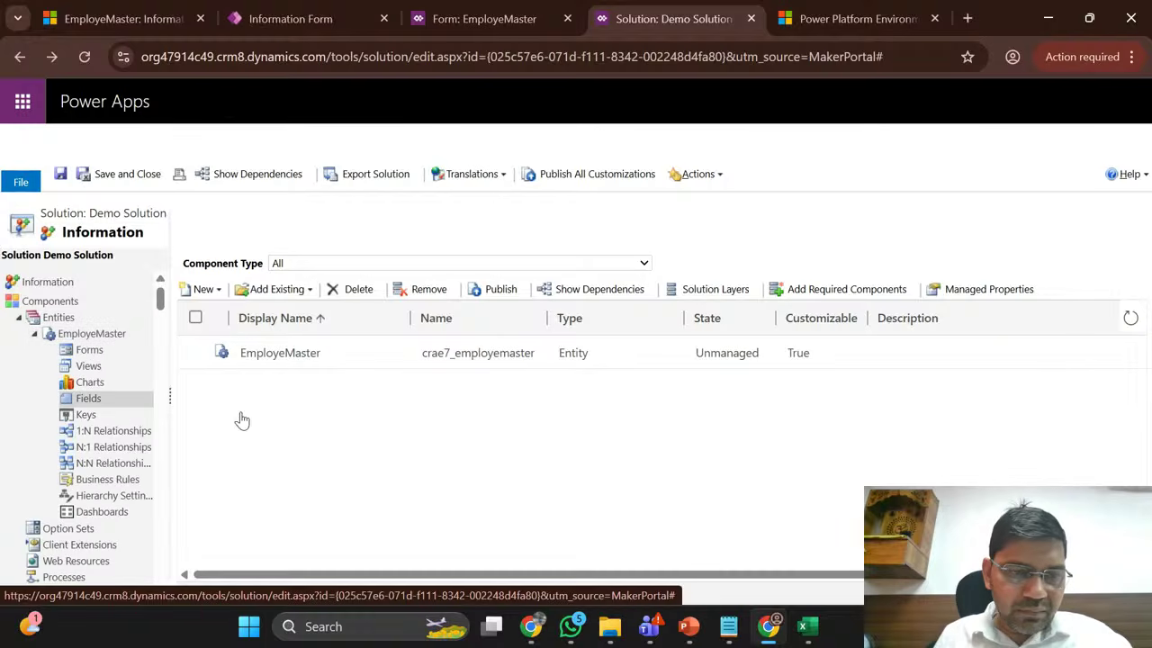
{"action": "scroll", "coordinate": [376, 457], "scroll_direction": "down", "scroll_amount": 3}
{"action": "scroll", "coordinate": [376, 457], "scroll_direction": "down", "scroll_amount": 5}
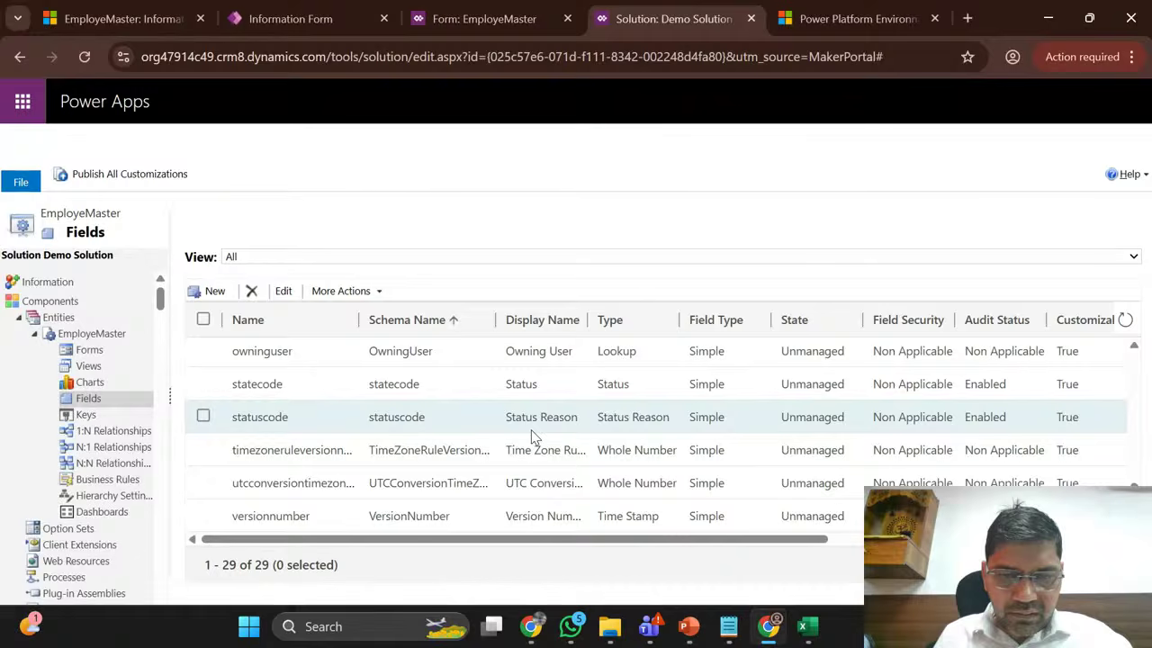
{"action": "scroll", "coordinate": [533, 438], "scroll_direction": "up", "scroll_amount": 4}
{"action": "scroll", "coordinate": [533, 437], "scroll_direction": "up", "scroll_amount": 3}
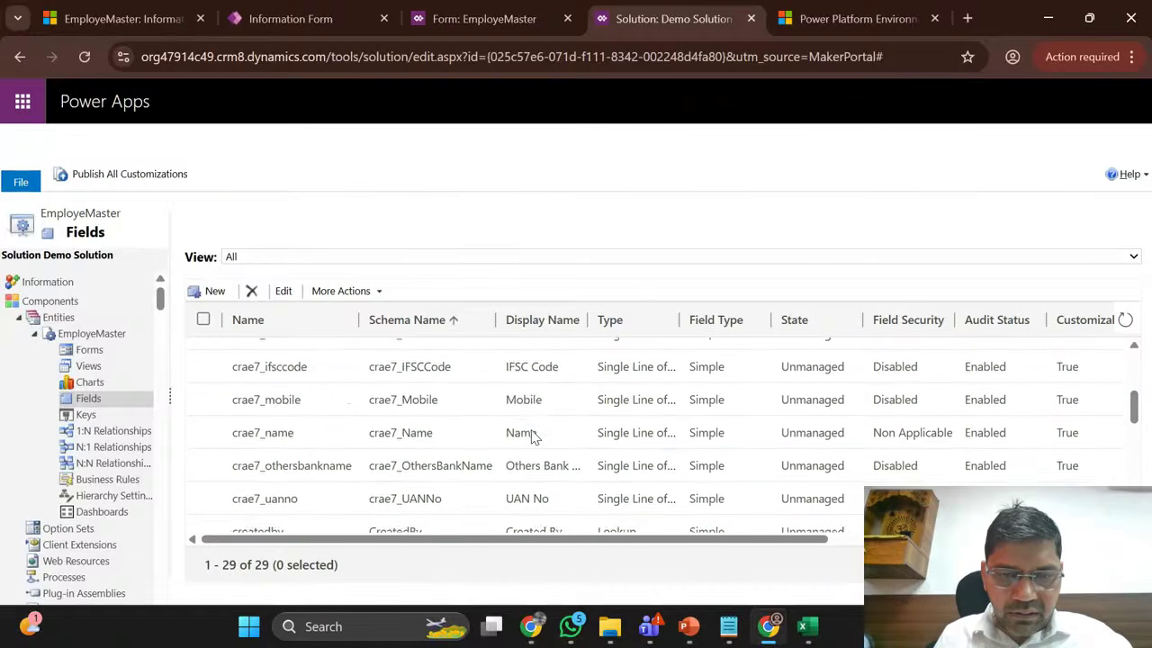
{"action": "scroll", "coordinate": [531, 437], "scroll_direction": "down", "scroll_amount": 1}
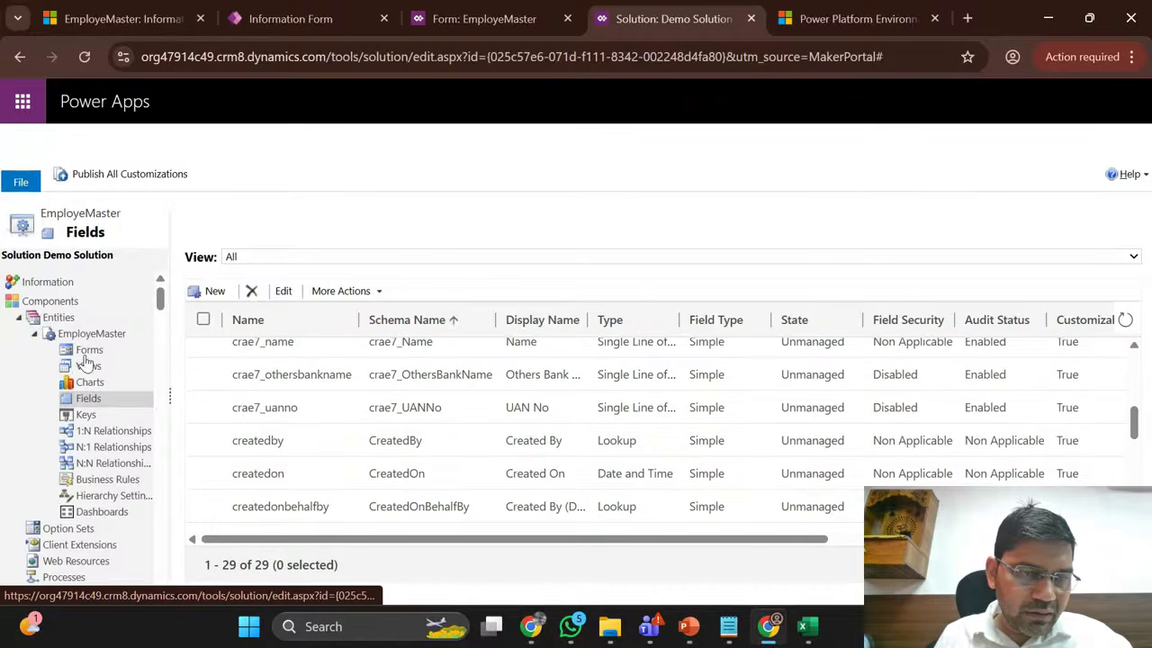
{"action": "left_click", "coordinate": [87, 365]}
{"action": "left_click", "coordinate": [90, 351]}
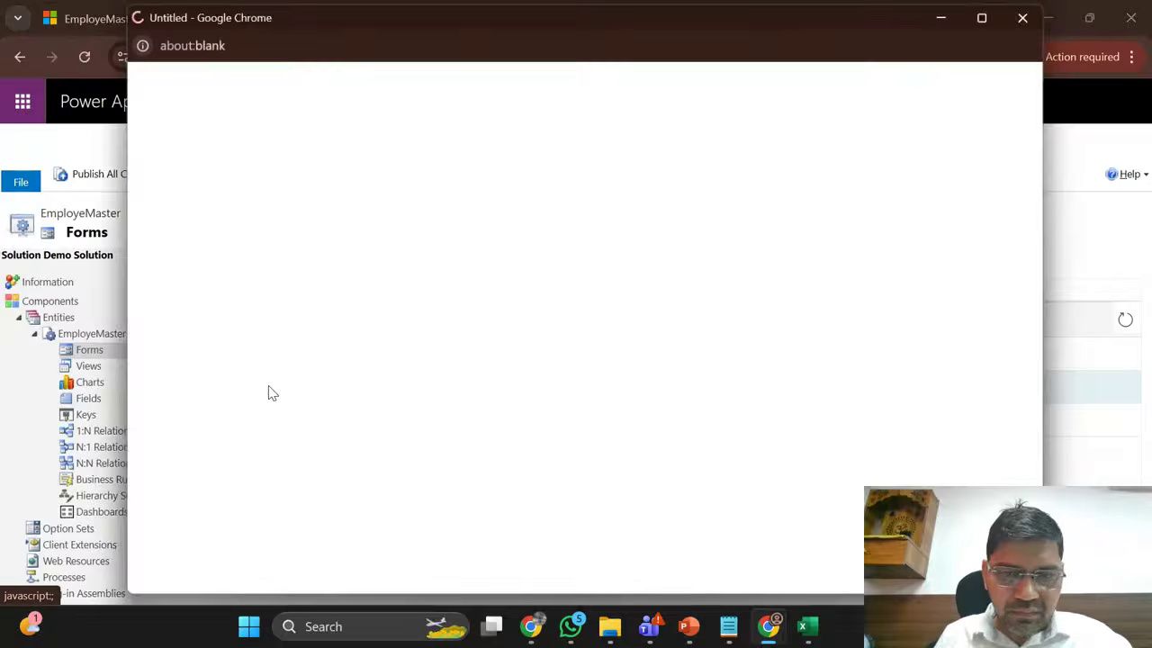
Step: Open the Main Information form, list all fields, and start a new EmployeMaster field
{"action": "left_click", "coordinate": [267, 387]}
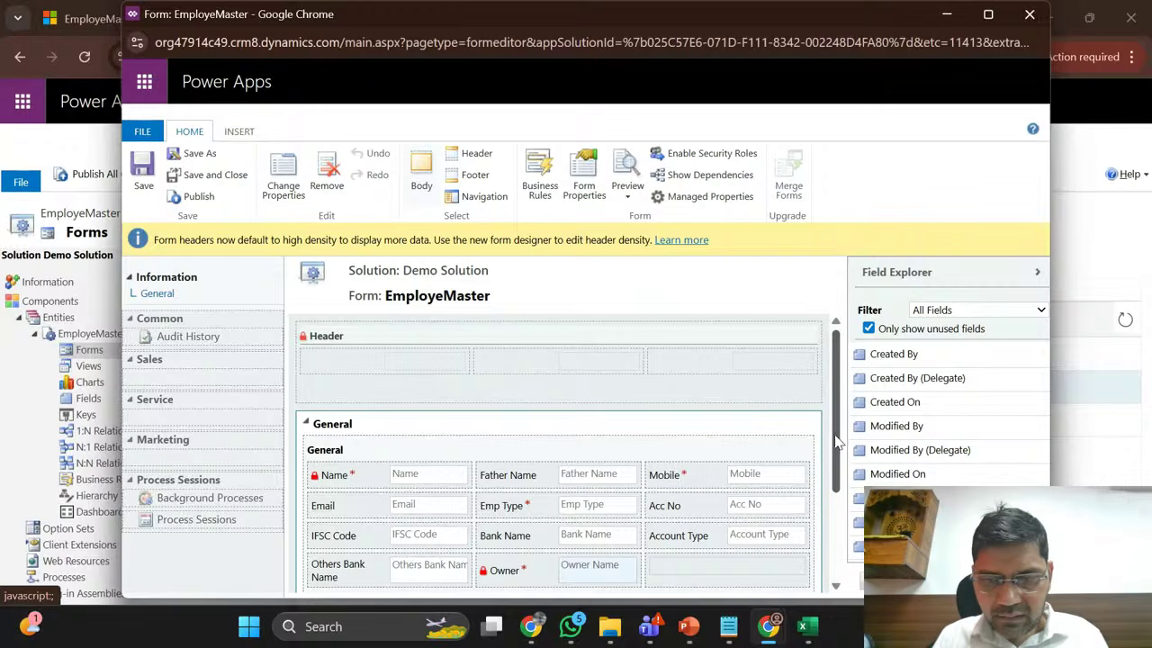
{"action": "left_click_drag", "start_coordinate": [836, 443], "coordinate": [827, 538]}
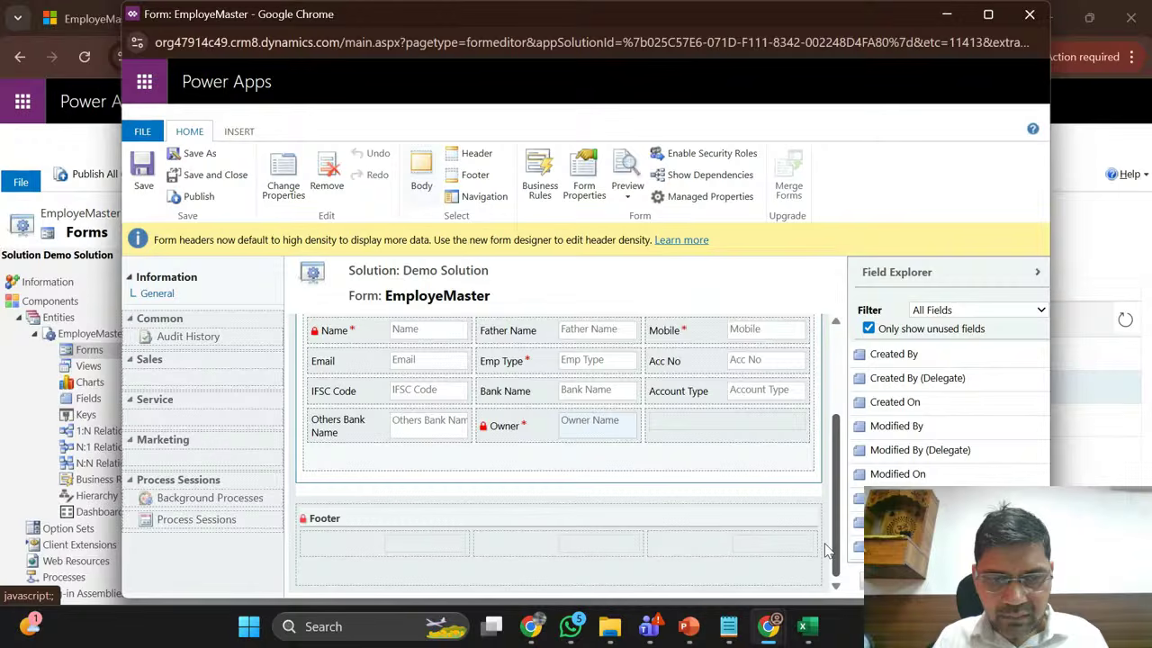
{"action": "scroll", "coordinate": [826, 551], "scroll_direction": "up", "scroll_amount": 2}
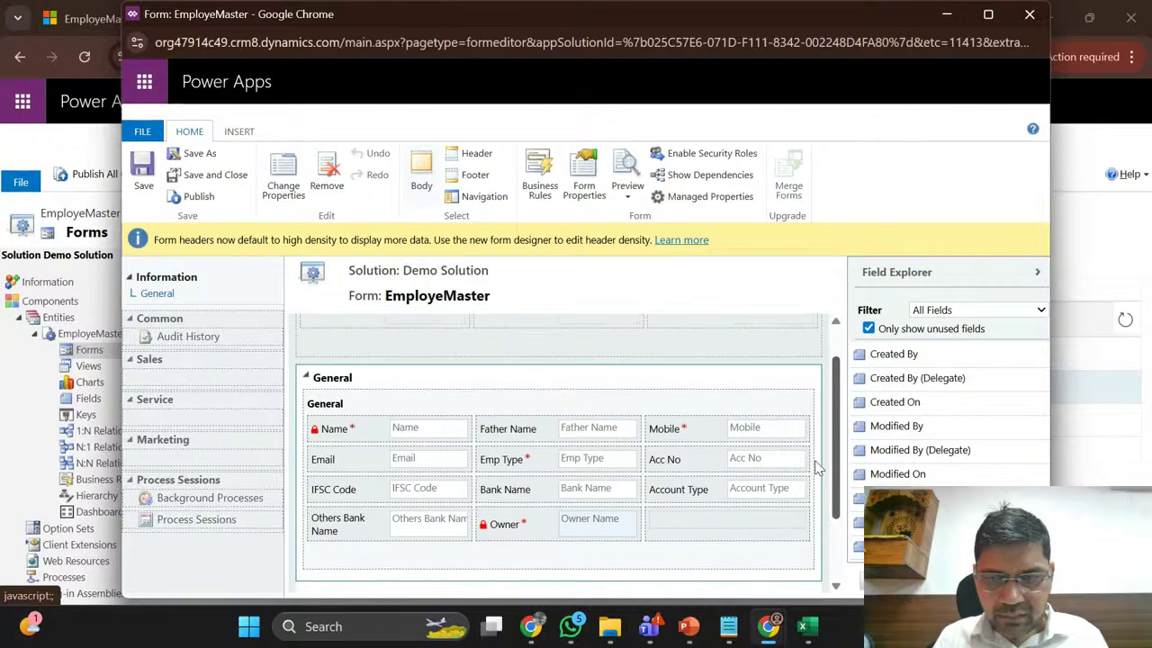
{"action": "left_click", "coordinate": [869, 329]}
{"action": "scroll", "coordinate": [896, 438], "scroll_direction": "down", "scroll_amount": 5}
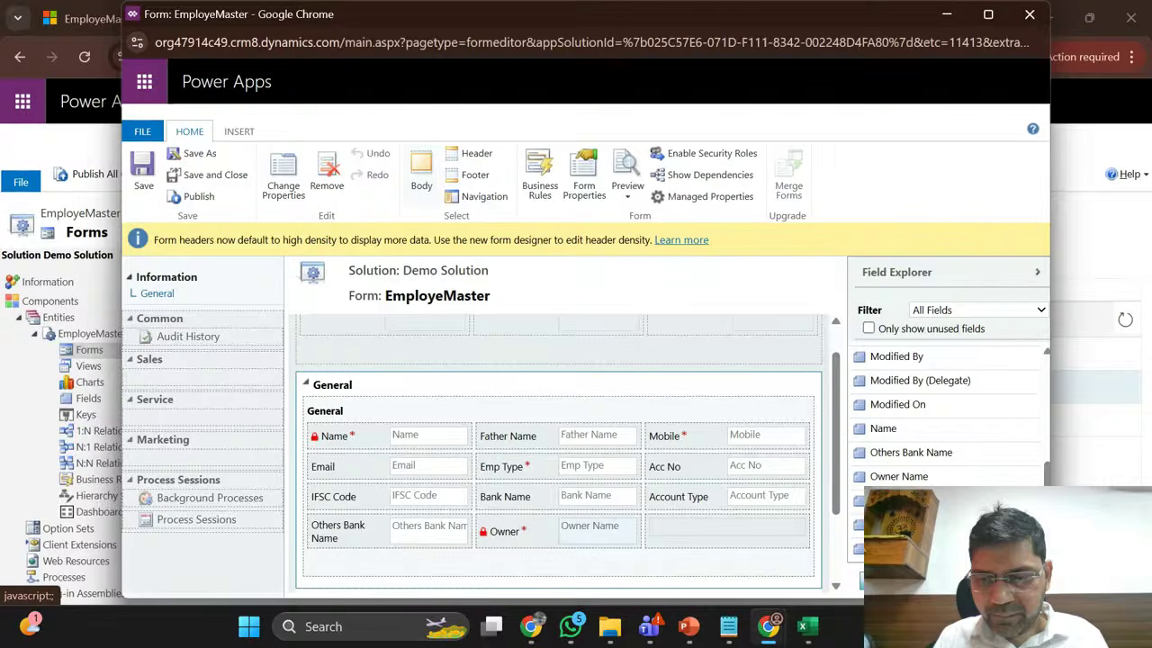
{"action": "left_click", "coordinate": [945, 580]}
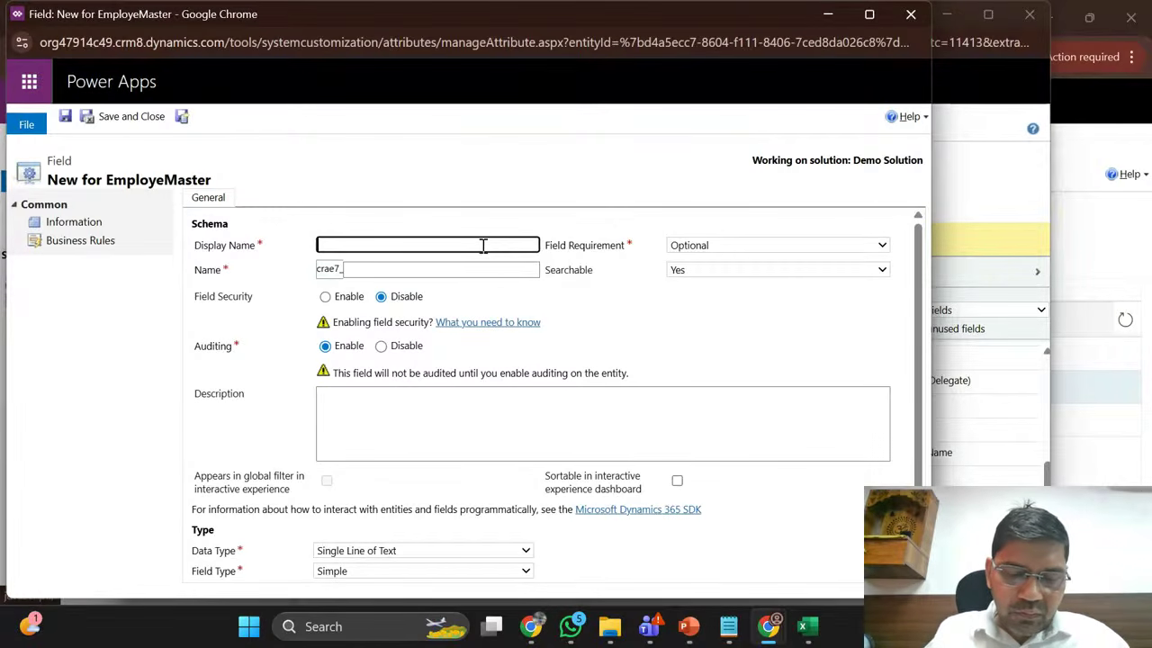
Step: Create and save the single-line text field 'UAN Number'
{"action": "type", "text": "UAN"}
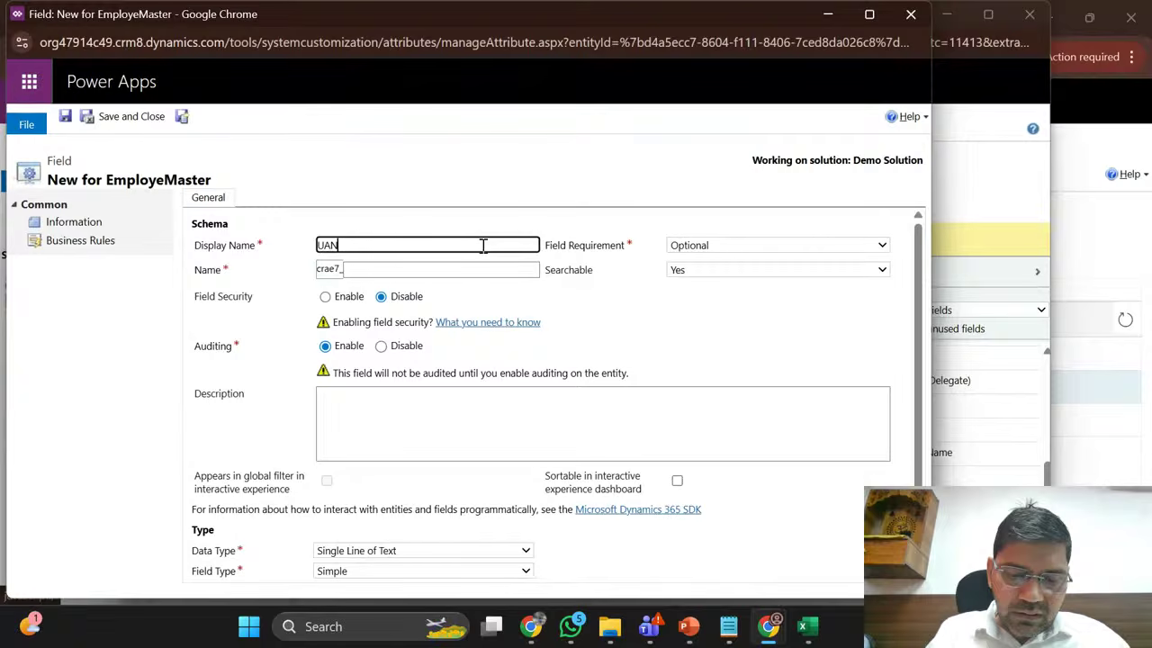
{"action": "type", "text": " Number"}
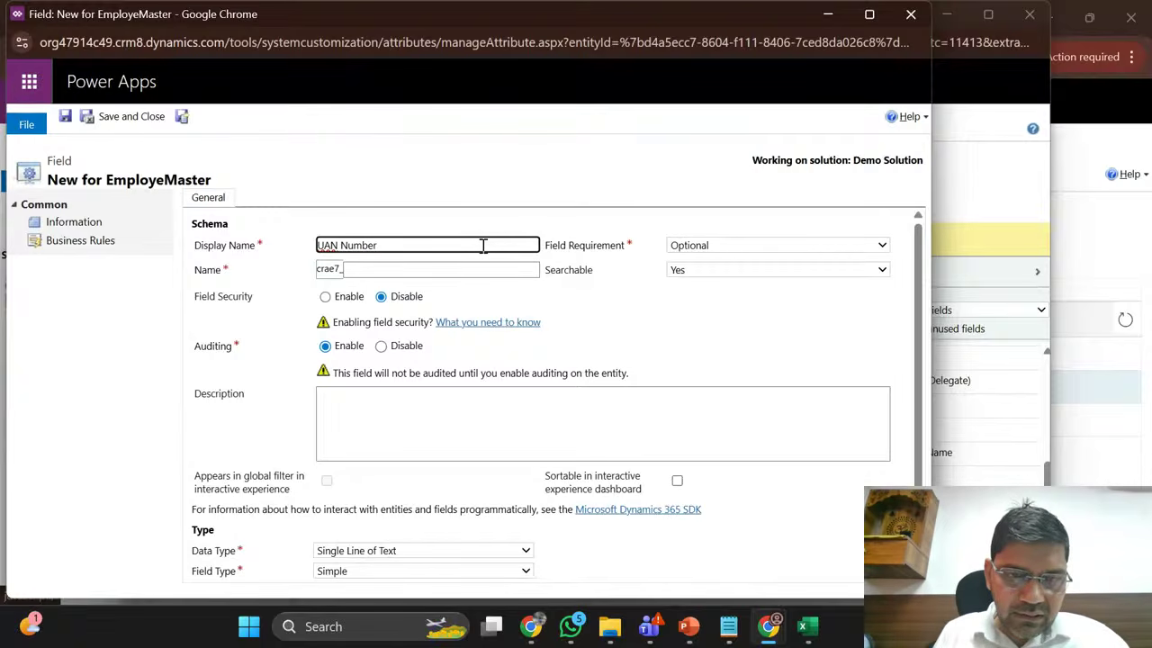
{"action": "key", "text": "Tab"}
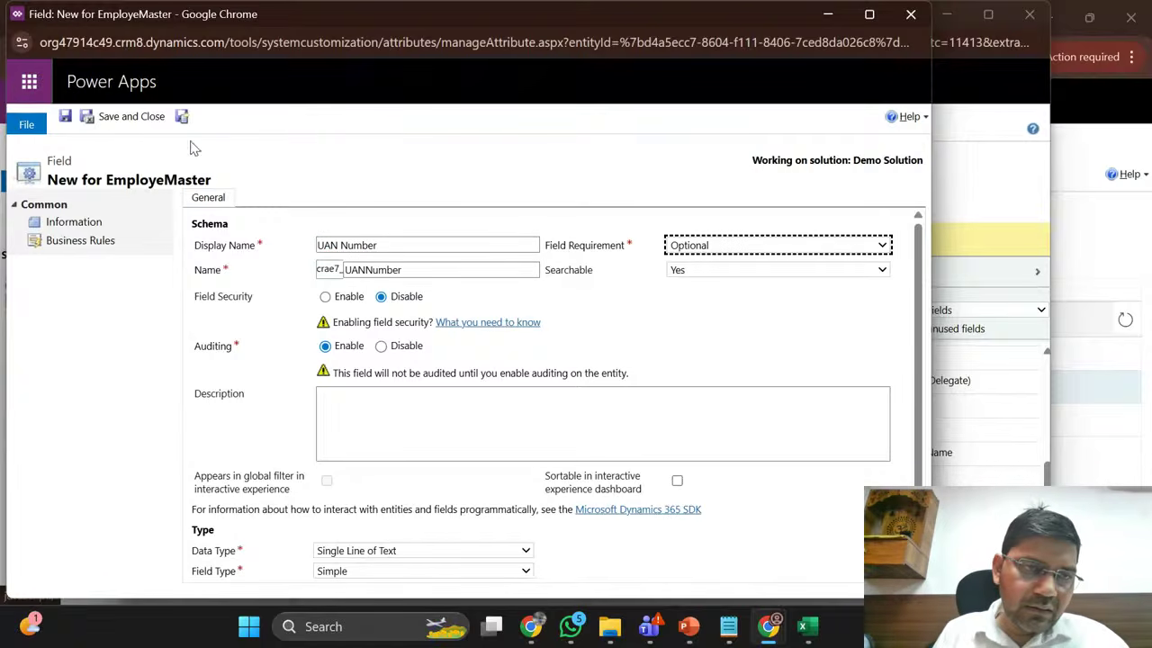
{"action": "left_click", "coordinate": [144, 117]}
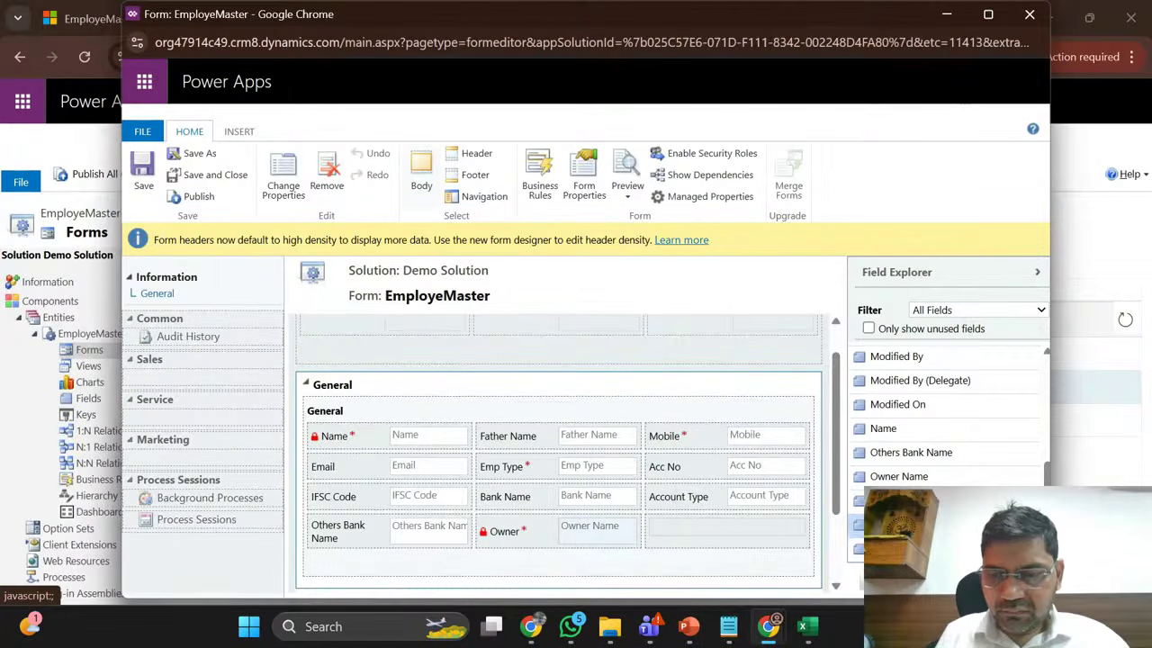
Step: Cancel an empty new field, re-tick 'Only show unused fields', and start another new field
{"action": "left_click", "coordinate": [862, 581]}
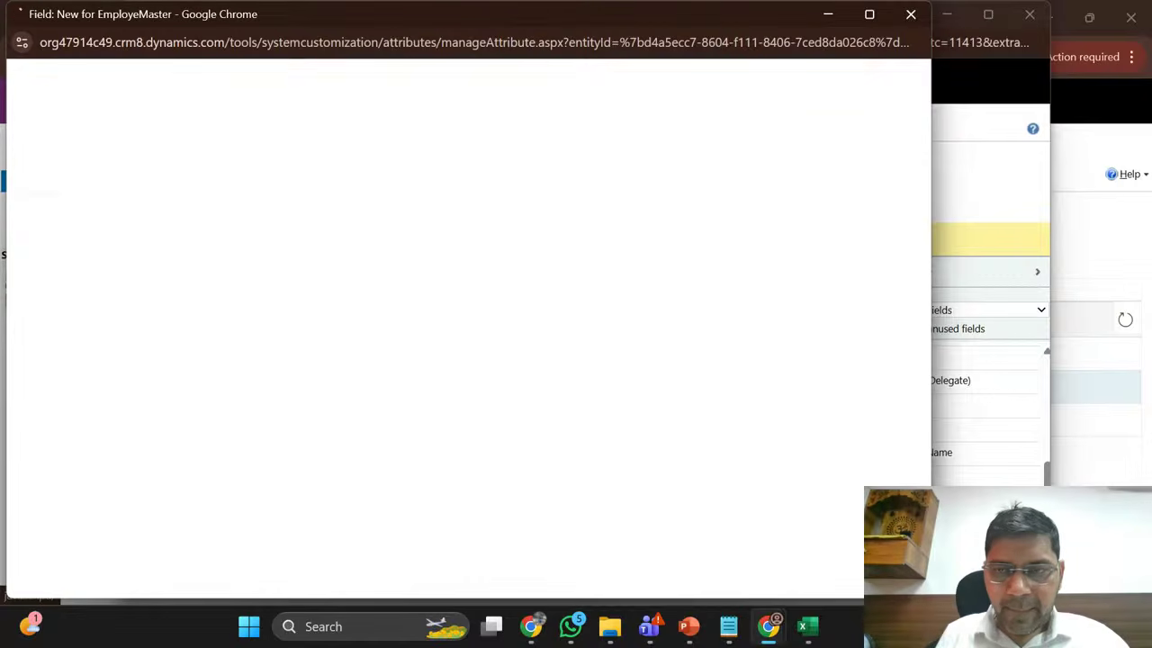
{"action": "left_click", "coordinate": [911, 18]}
{"action": "scroll", "coordinate": [906, 433], "scroll_direction": "up", "scroll_amount": 5}
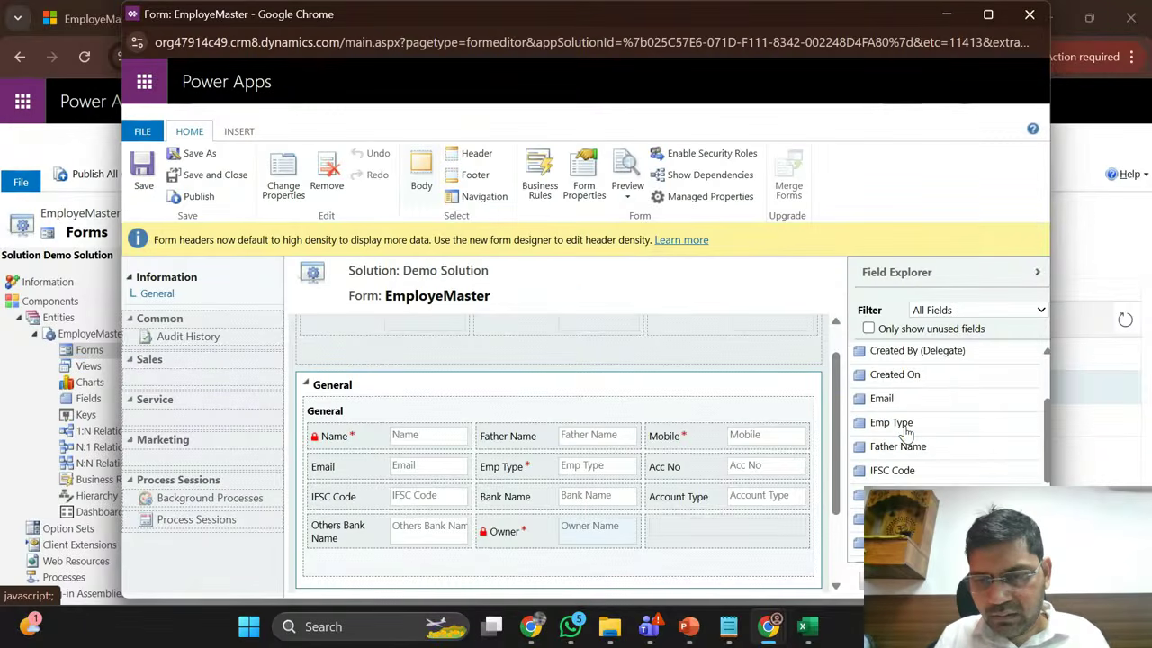
{"action": "left_click", "coordinate": [893, 329]}
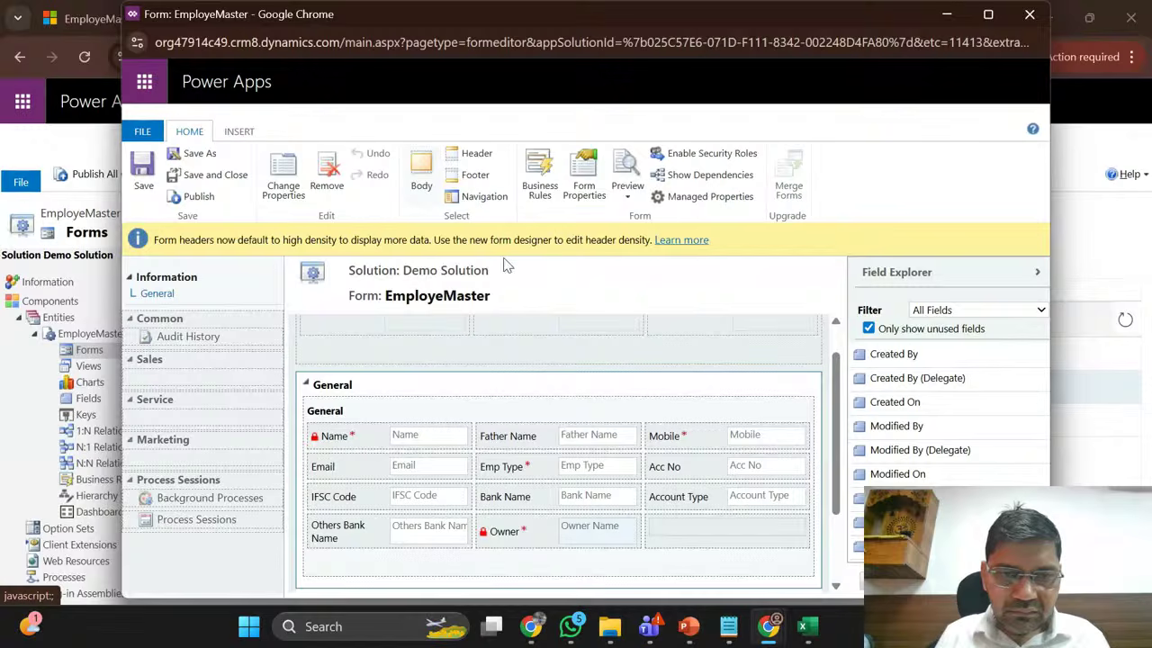
{"action": "scroll", "coordinate": [471, 406], "scroll_direction": "up", "scroll_amount": 1}
{"action": "scroll", "coordinate": [471, 406], "scroll_direction": "down", "scroll_amount": 3}
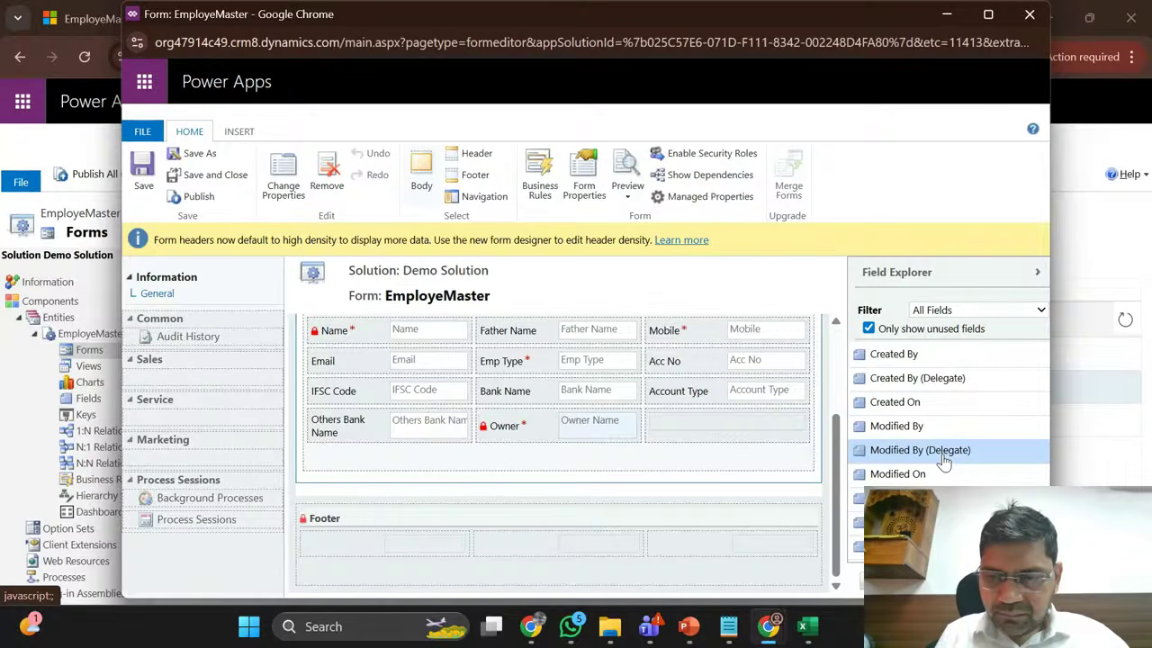
{"action": "left_click", "coordinate": [936, 580]}
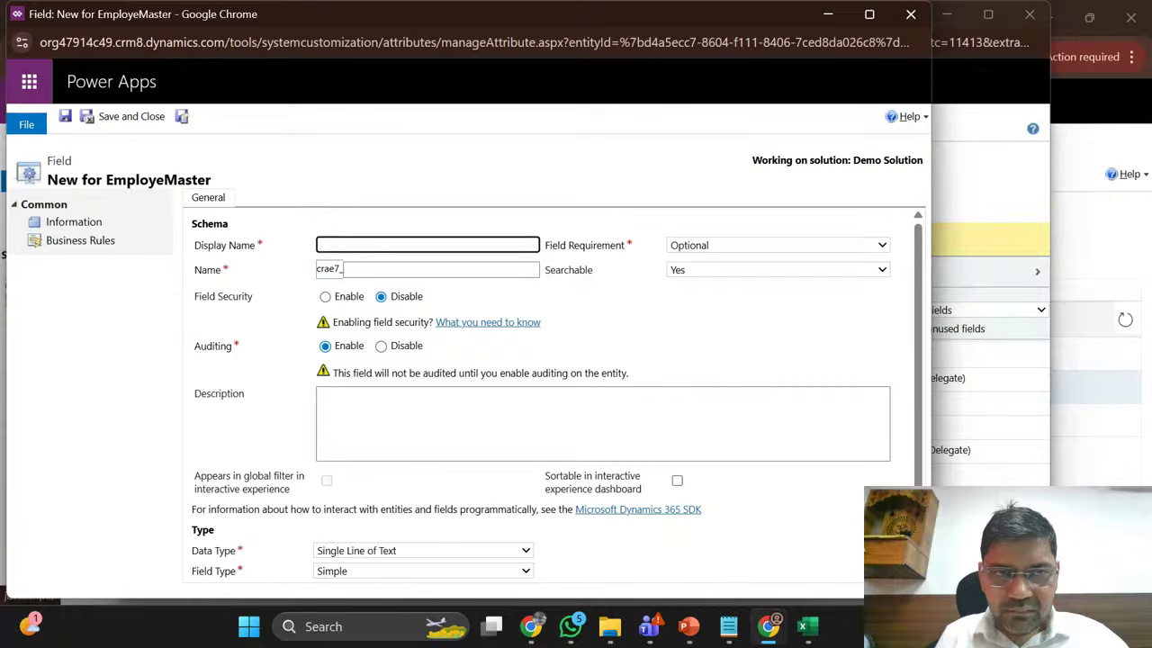
Step: Cancel the empty new field and filter Field Explorer to Custom fields, toggling unused-only
{"action": "left_click", "coordinate": [910, 14]}
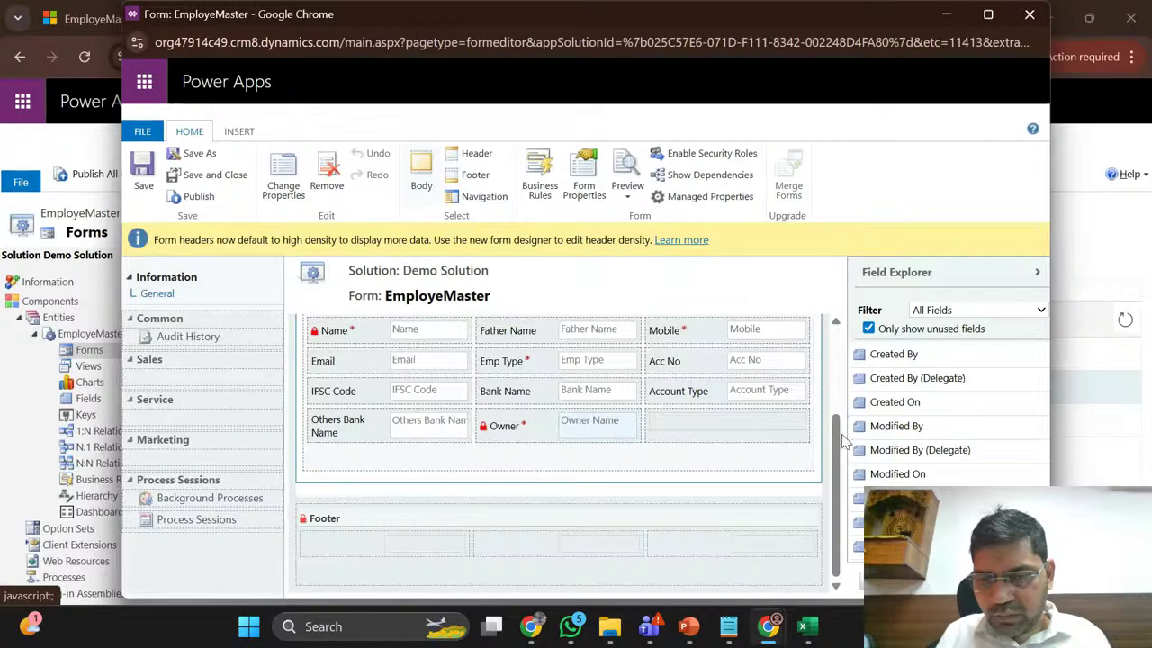
{"action": "left_click_drag", "start_coordinate": [836, 439], "coordinate": [847, 466]}
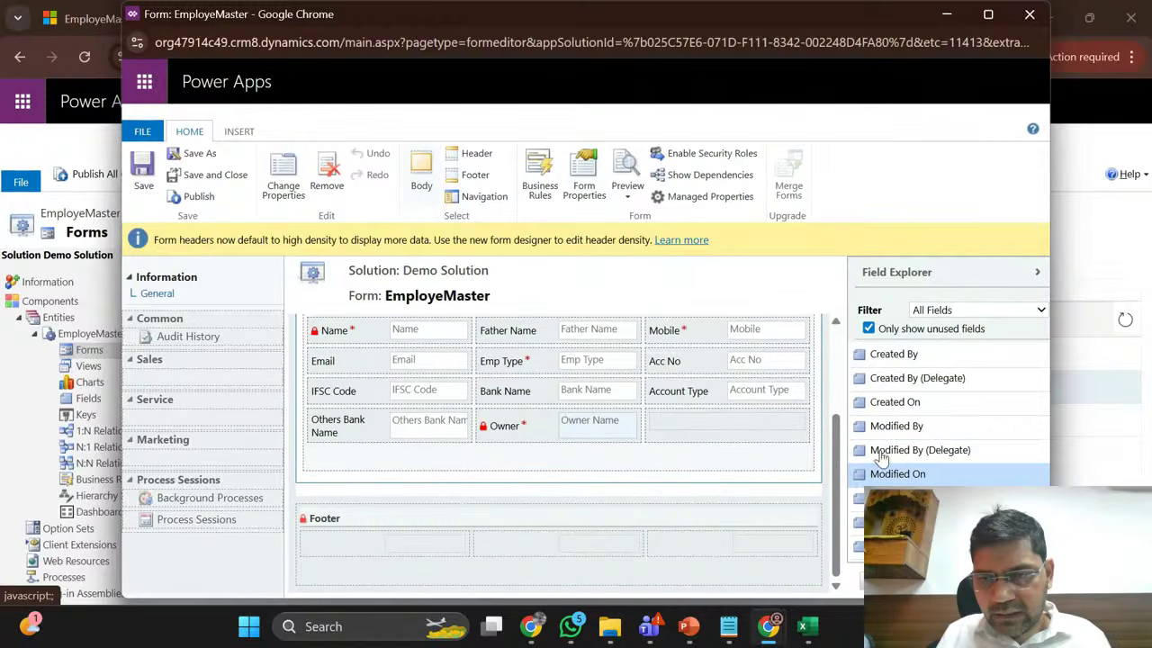
{"action": "left_click", "coordinate": [1040, 311]}
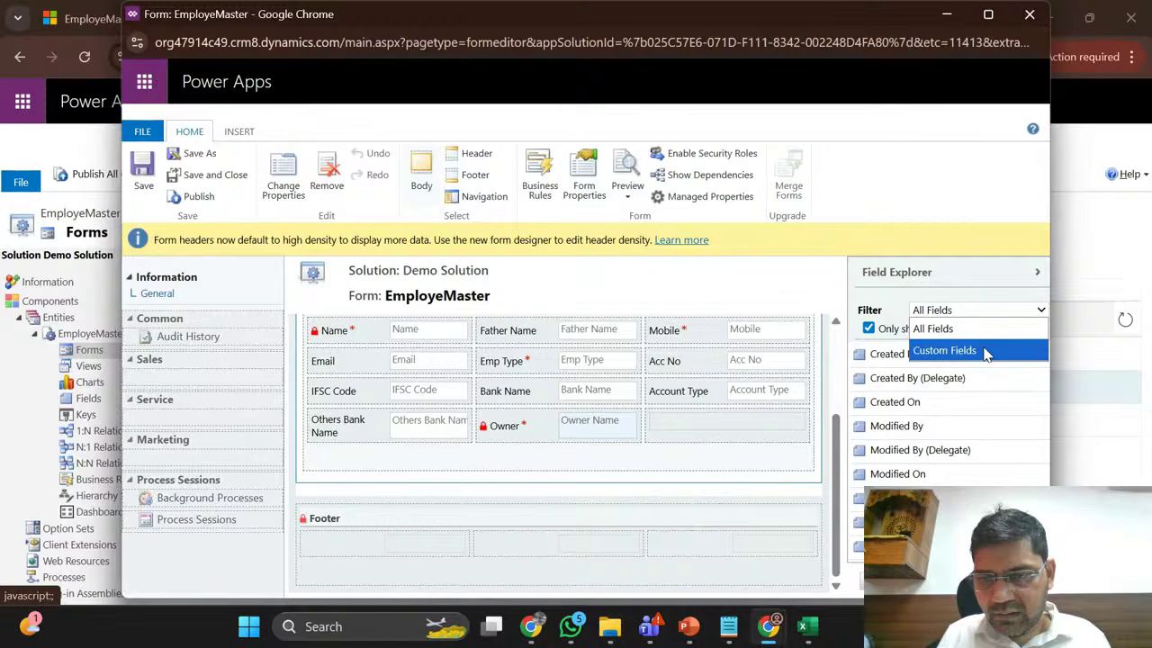
{"action": "left_click", "coordinate": [987, 353]}
{"action": "left_click", "coordinate": [867, 329]}
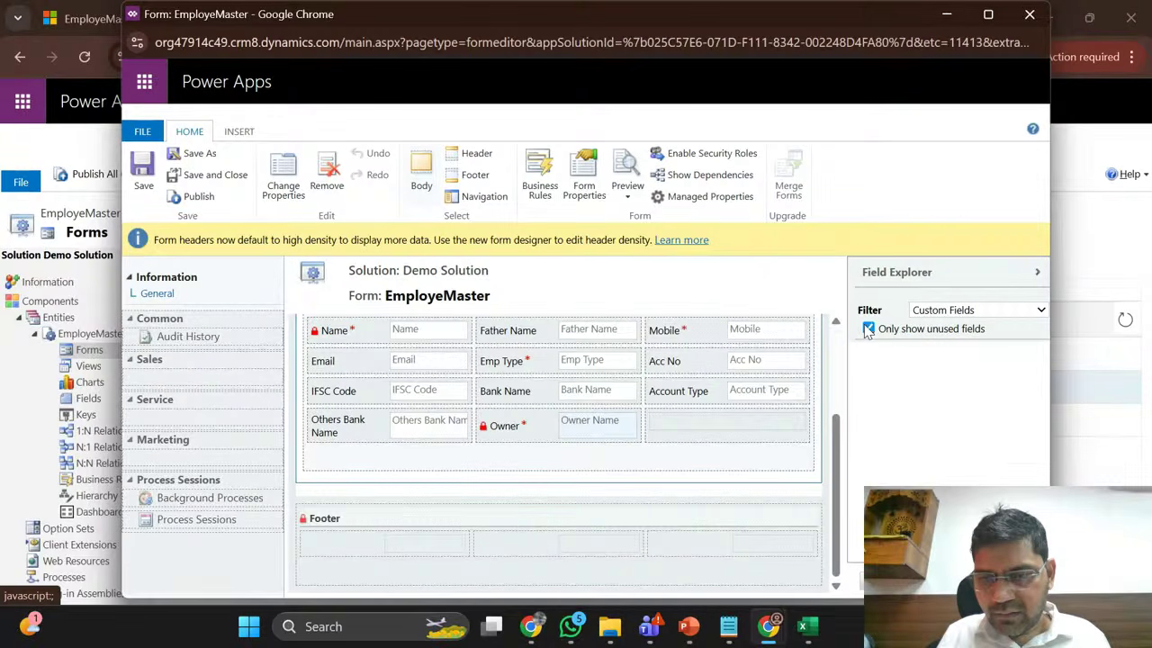
{"action": "left_click", "coordinate": [867, 330]}
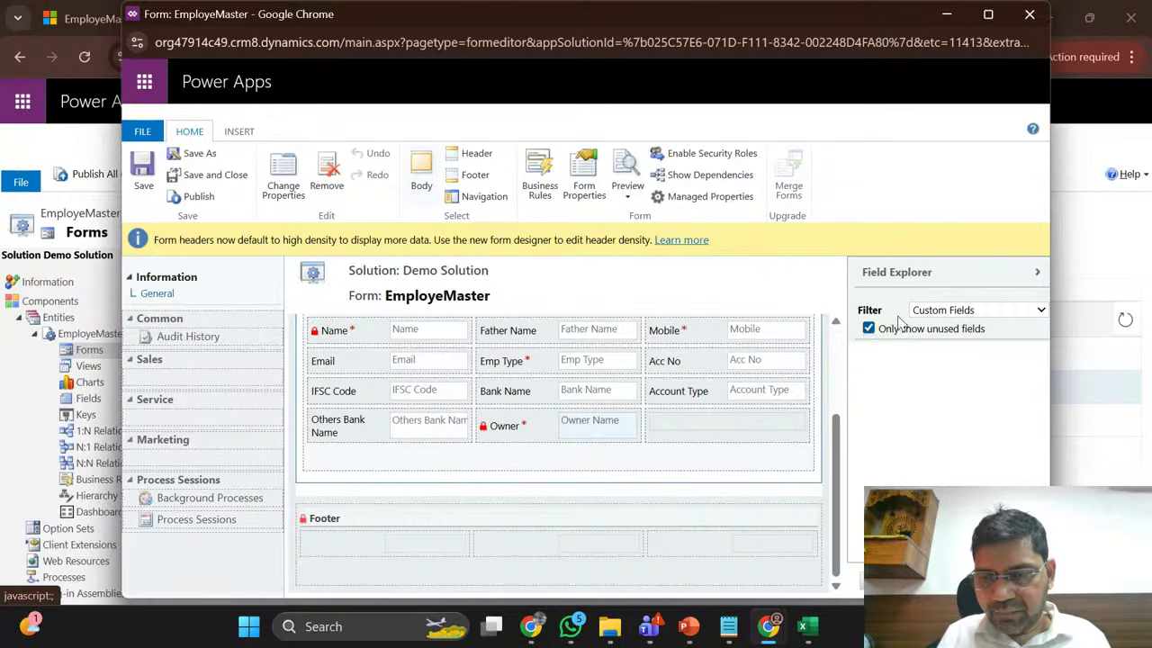
Step: Set the field filter back to All Fields and leave the form editor without saving
{"action": "left_click", "coordinate": [985, 312]}
{"action": "left_click", "coordinate": [945, 328]}
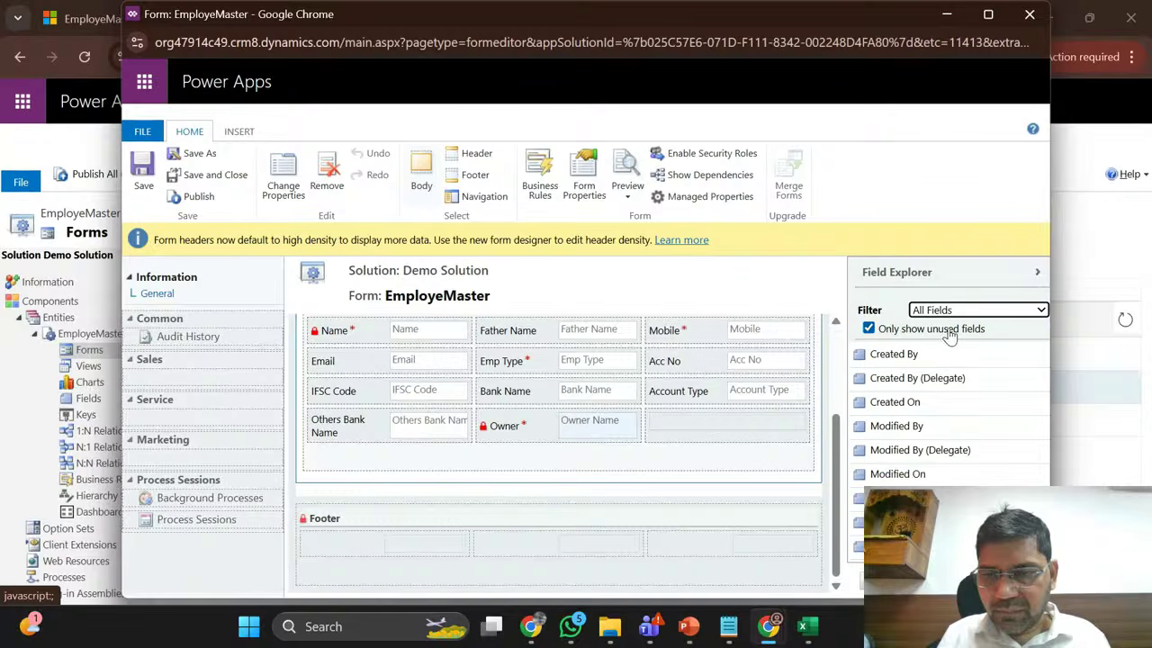
{"action": "left_click", "coordinate": [1030, 15]}
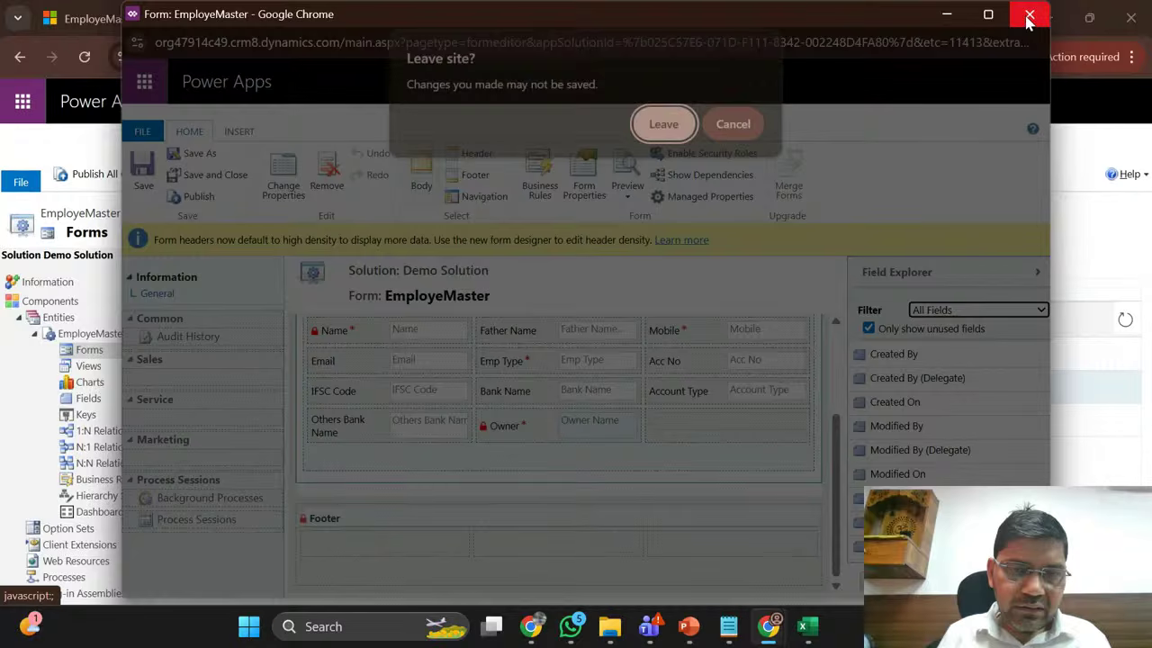
{"action": "left_click", "coordinate": [670, 124]}
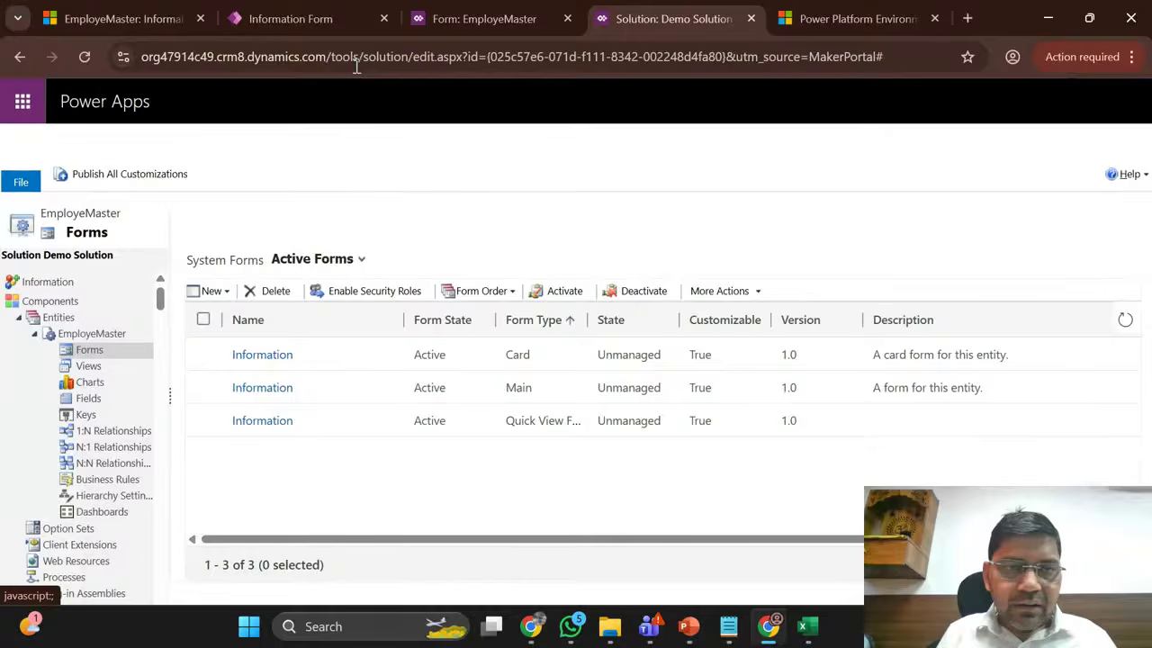
Step: Reload the EmployeMaster app tab and start a new record from the Active EmployeMasters list
{"action": "left_click", "coordinate": [309, 8]}
{"action": "left_click", "coordinate": [121, 18]}
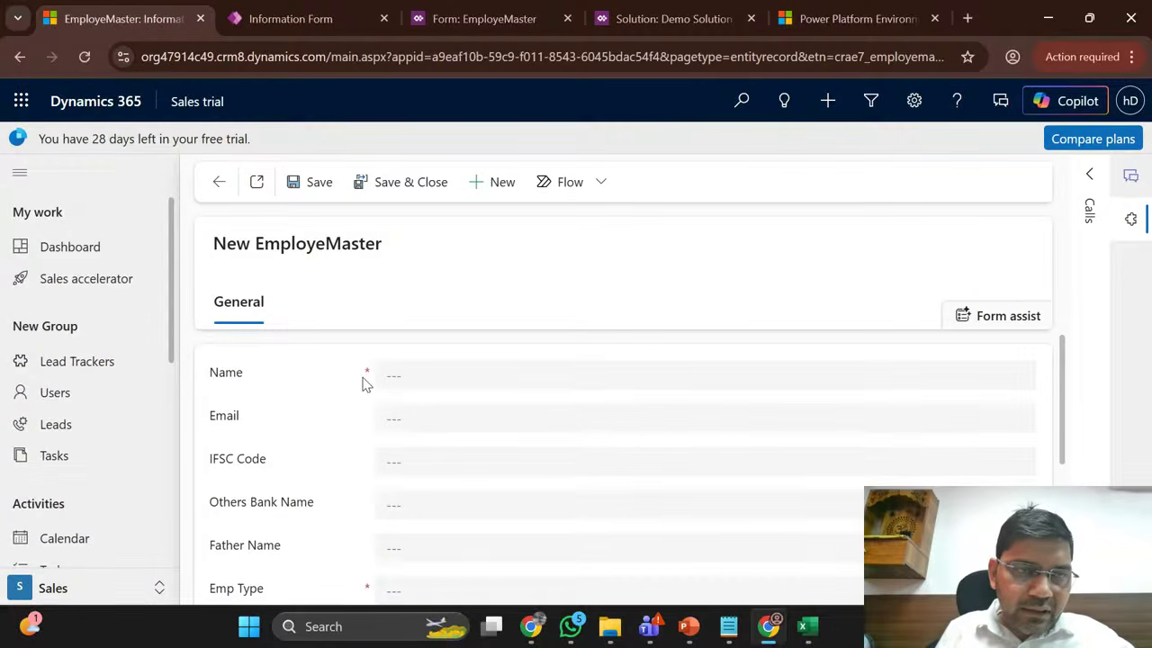
{"action": "left_click", "coordinate": [85, 56]}
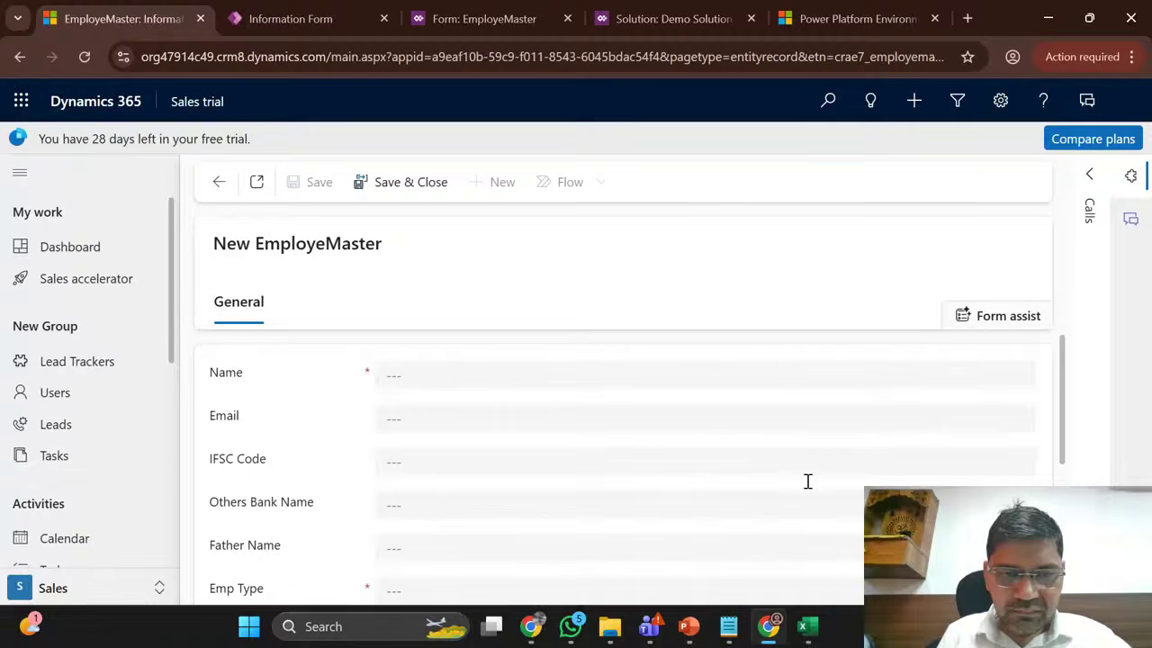
{"action": "scroll", "coordinate": [311, 391], "scroll_direction": "down", "scroll_amount": 2}
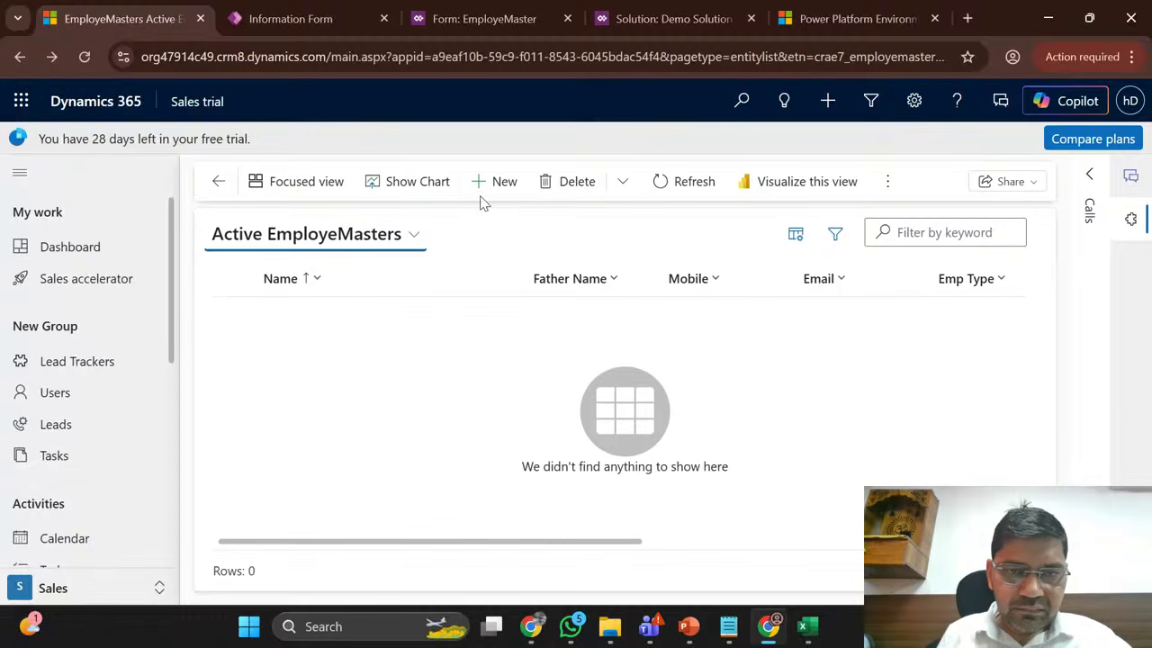
{"action": "left_click", "coordinate": [508, 178]}
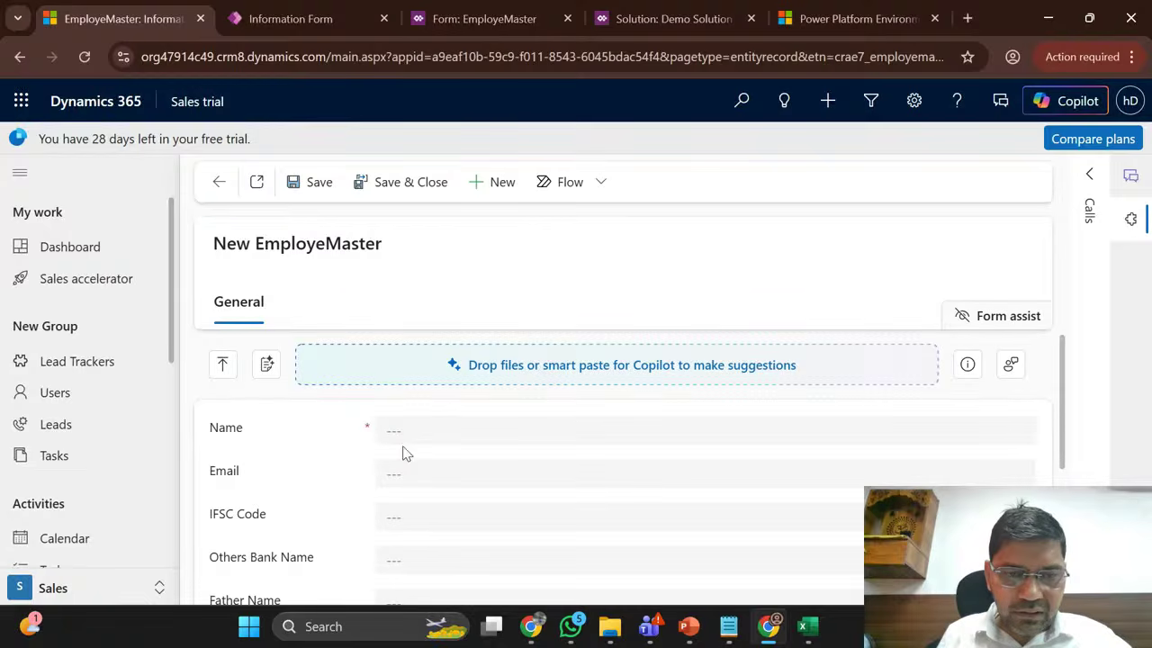
{"action": "left_click", "coordinate": [516, 425]}
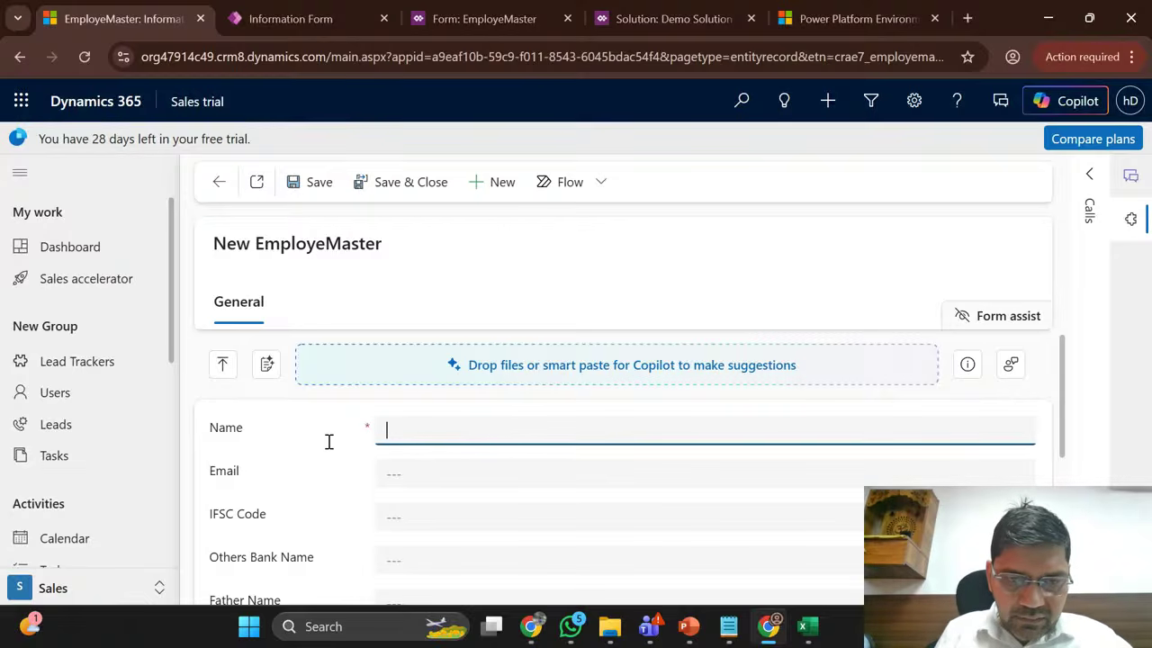
Step: Replace the placeholder 'test' in the Name field with the employee's full name
{"action": "type", "text": "test"}
{"action": "double_click", "coordinate": [460, 430]}
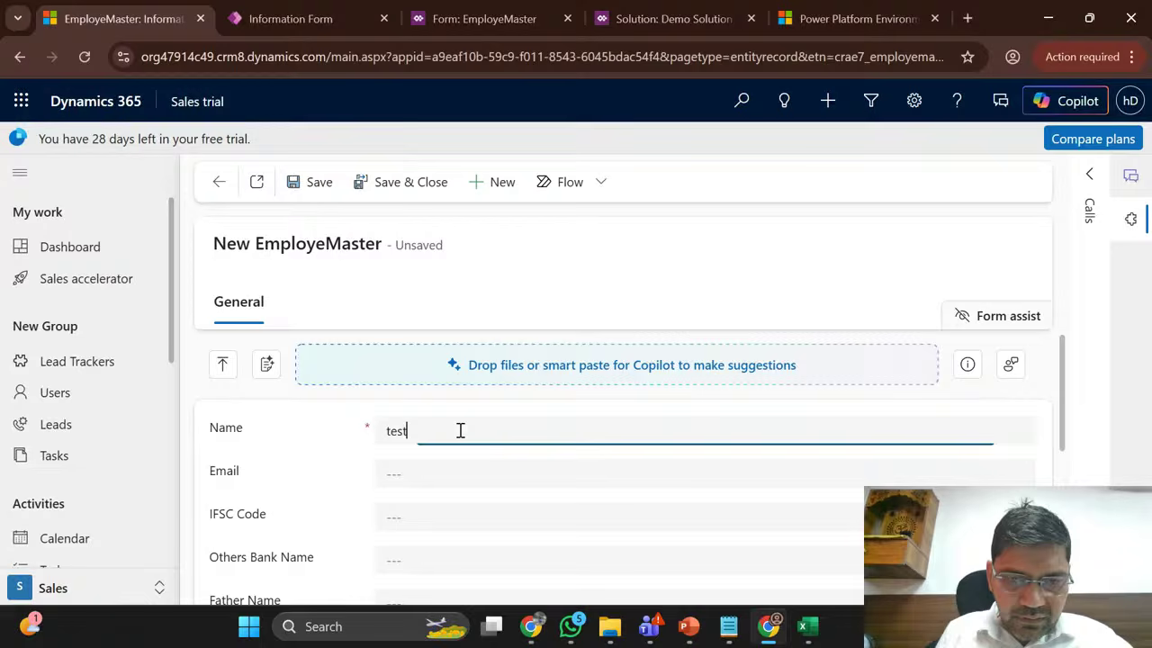
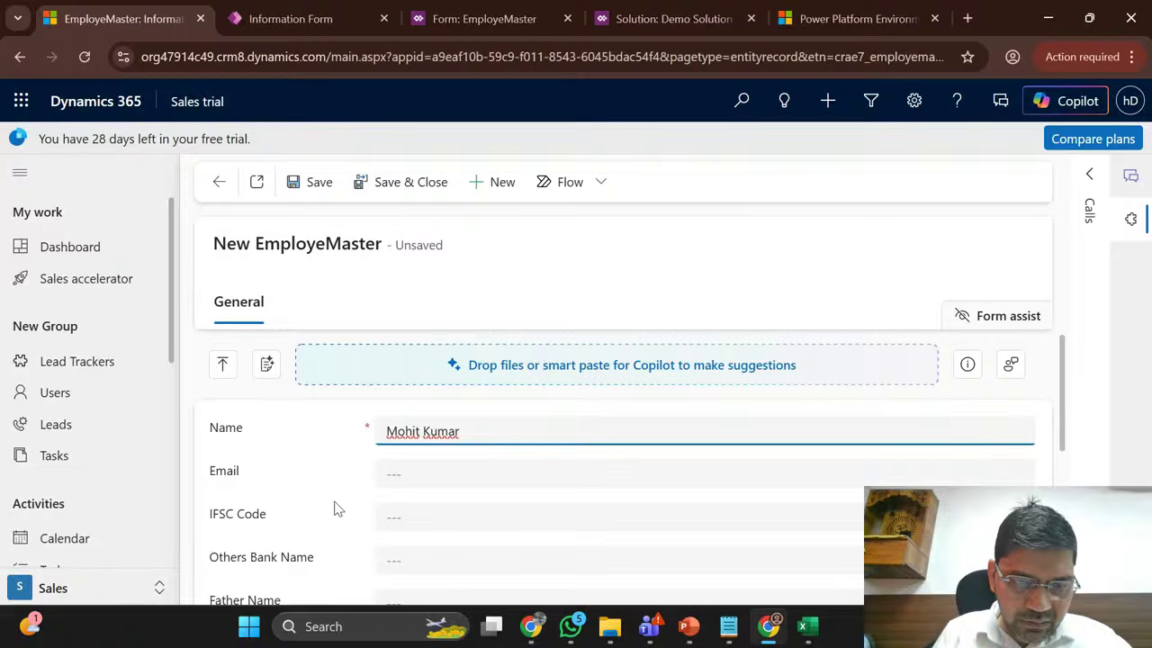
{"action": "scroll", "coordinate": [336, 509], "scroll_direction": "down", "scroll_amount": 2}
Step: Set Emp Type to Perm, enter a mobile number, and save the record
{"action": "left_click", "coordinate": [406, 460]}
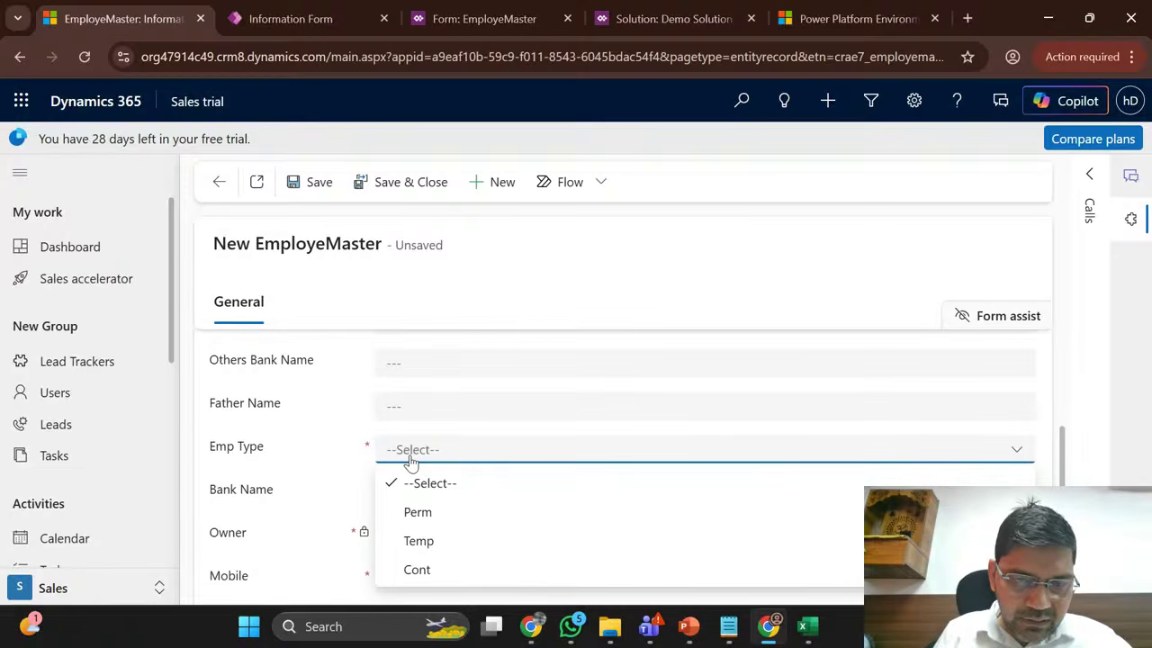
{"action": "left_click", "coordinate": [420, 512]}
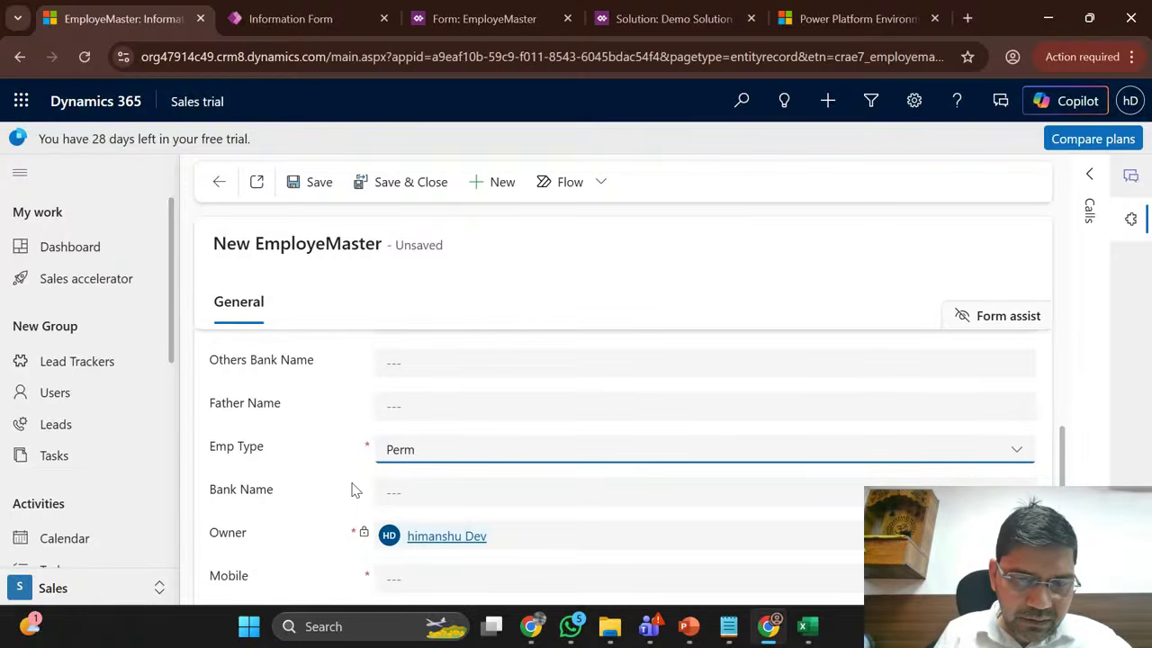
{"action": "scroll", "coordinate": [353, 490], "scroll_direction": "down", "scroll_amount": 1}
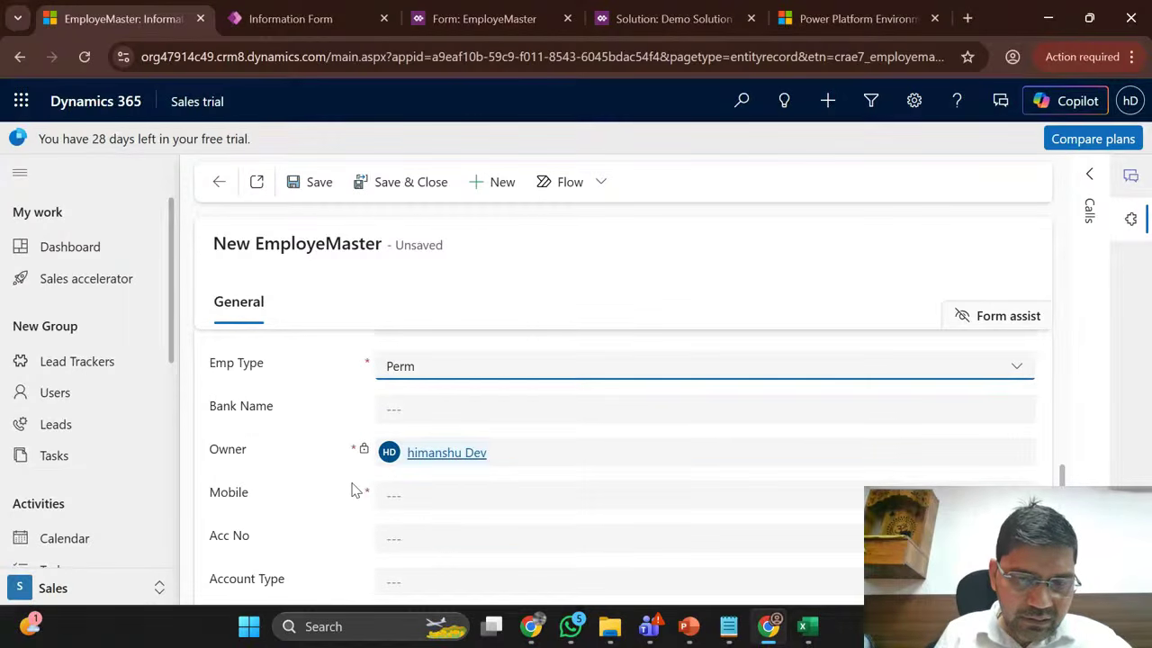
{"action": "left_click", "coordinate": [423, 496]}
{"action": "type", "text": "2"}
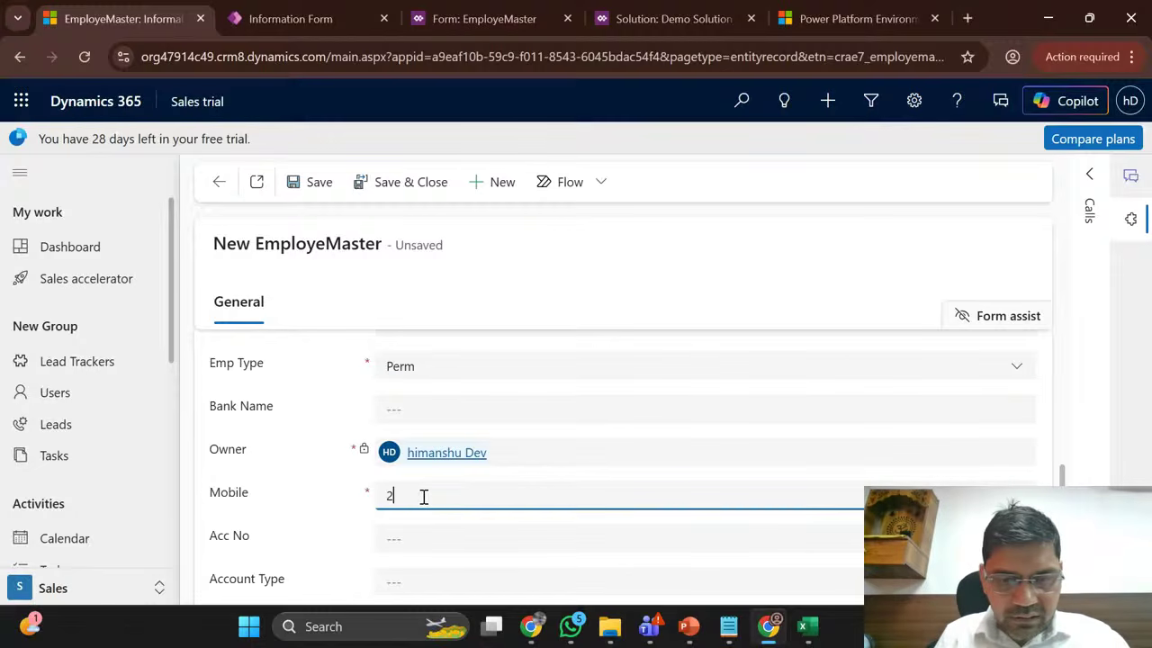
{"action": "type", "text": "3232"}
{"action": "scroll", "coordinate": [423, 497], "scroll_direction": "down", "scroll_amount": 1}
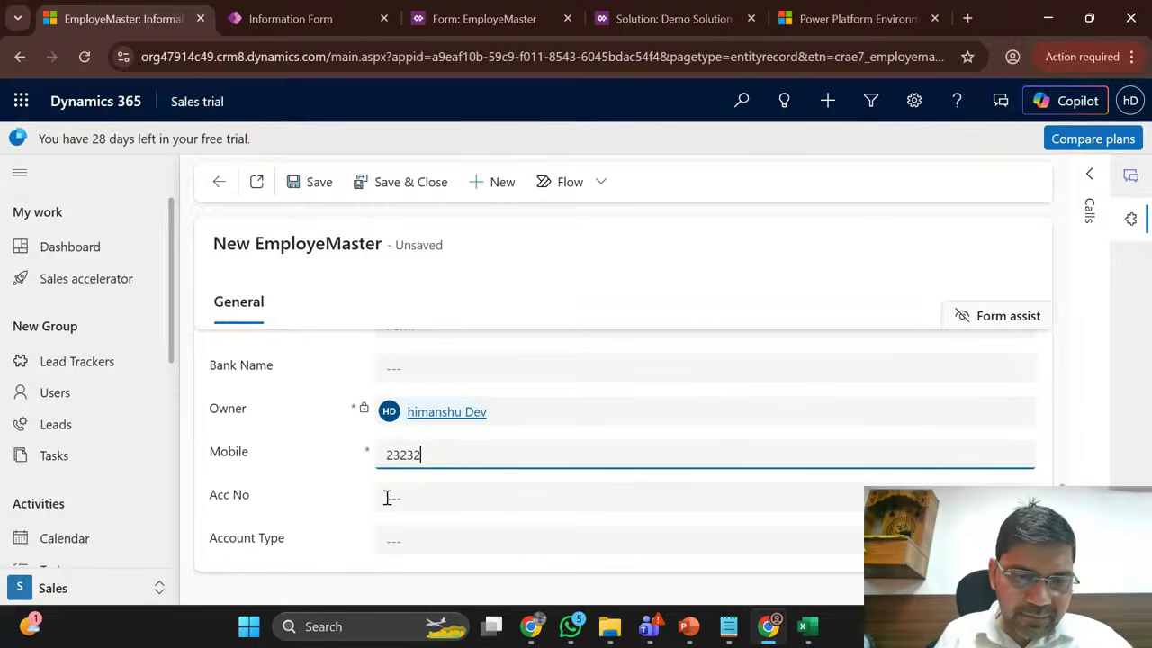
{"action": "left_click", "coordinate": [315, 185]}
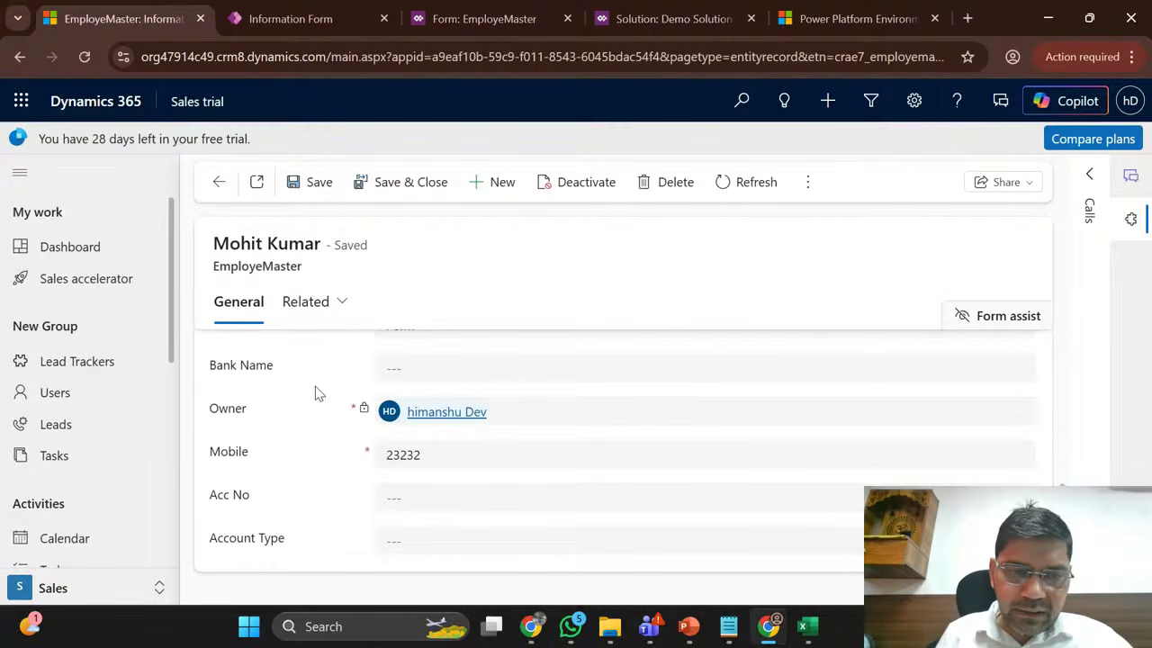
{"action": "scroll", "coordinate": [315, 385], "scroll_direction": "up", "scroll_amount": 5}
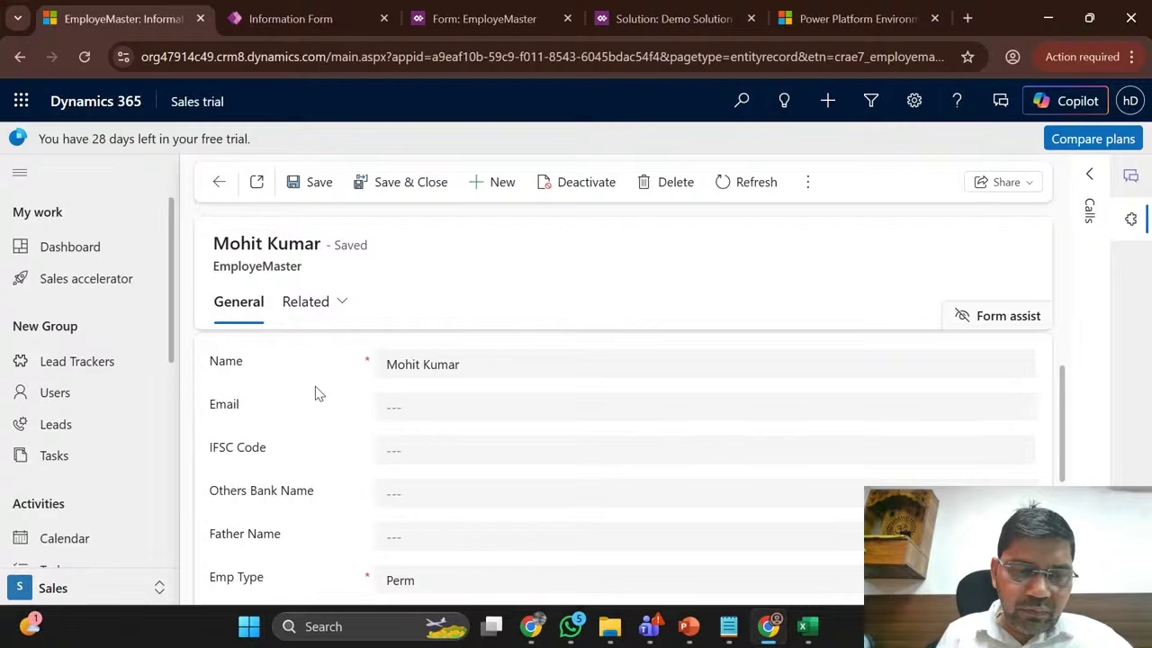
{"action": "left_click", "coordinate": [390, 447]}
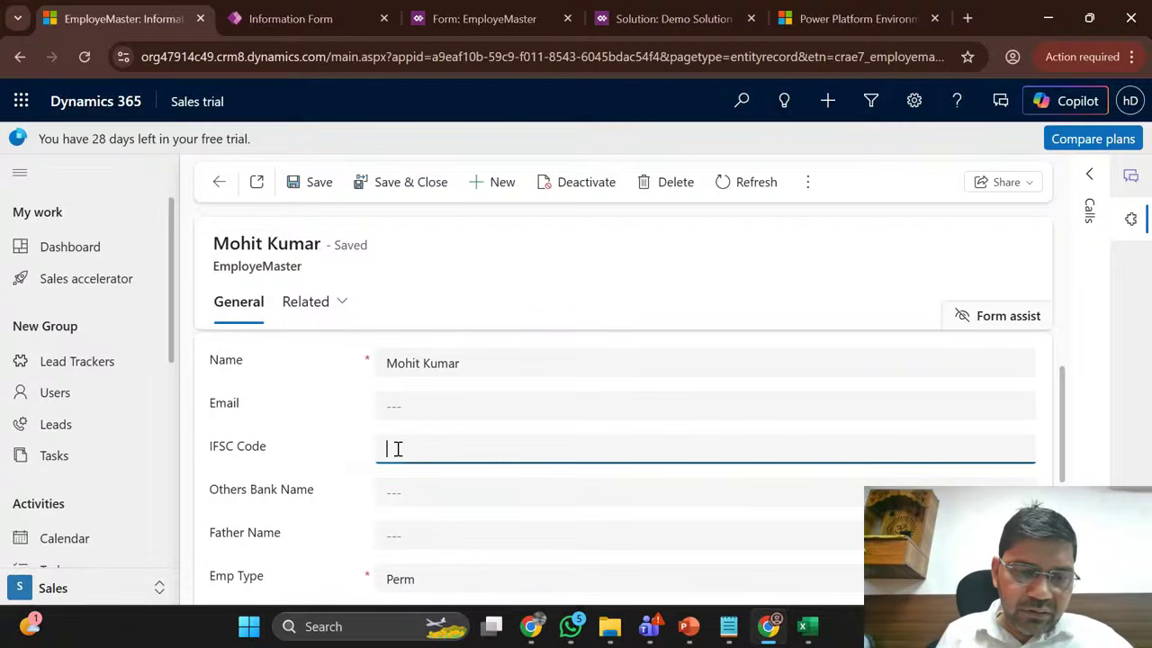
{"action": "scroll", "coordinate": [296, 509], "scroll_direction": "down", "scroll_amount": 1}
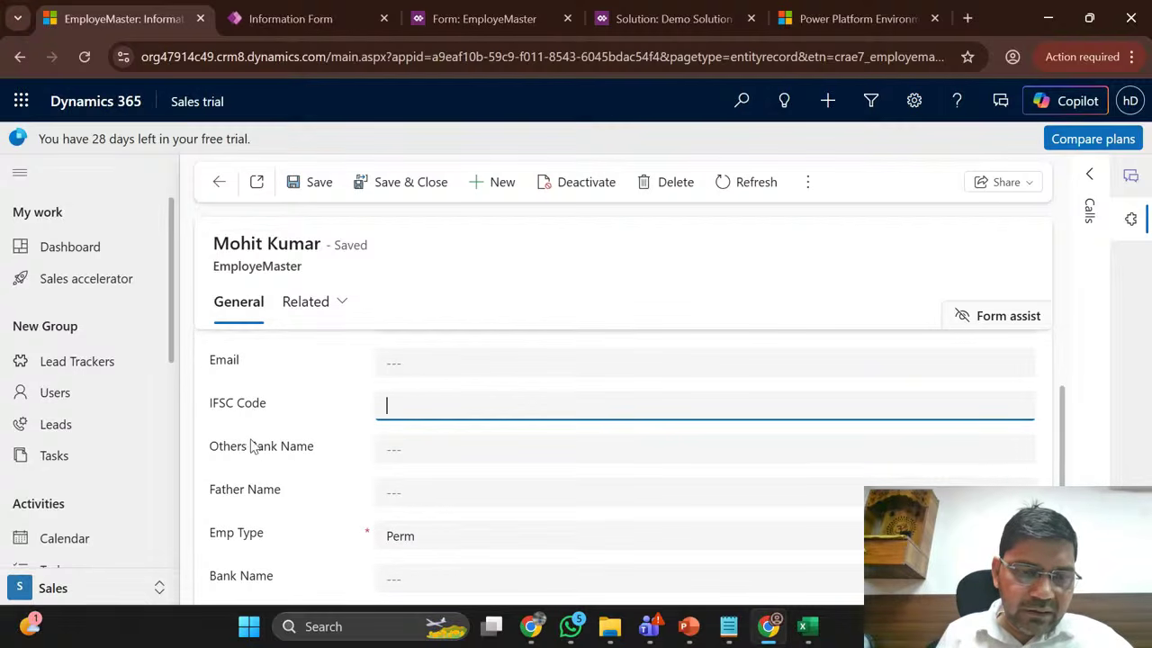
{"action": "left_click", "coordinate": [257, 500]}
{"action": "double_click", "coordinate": [251, 533]}
{"action": "scroll", "coordinate": [254, 533], "scroll_direction": "down", "scroll_amount": 3}
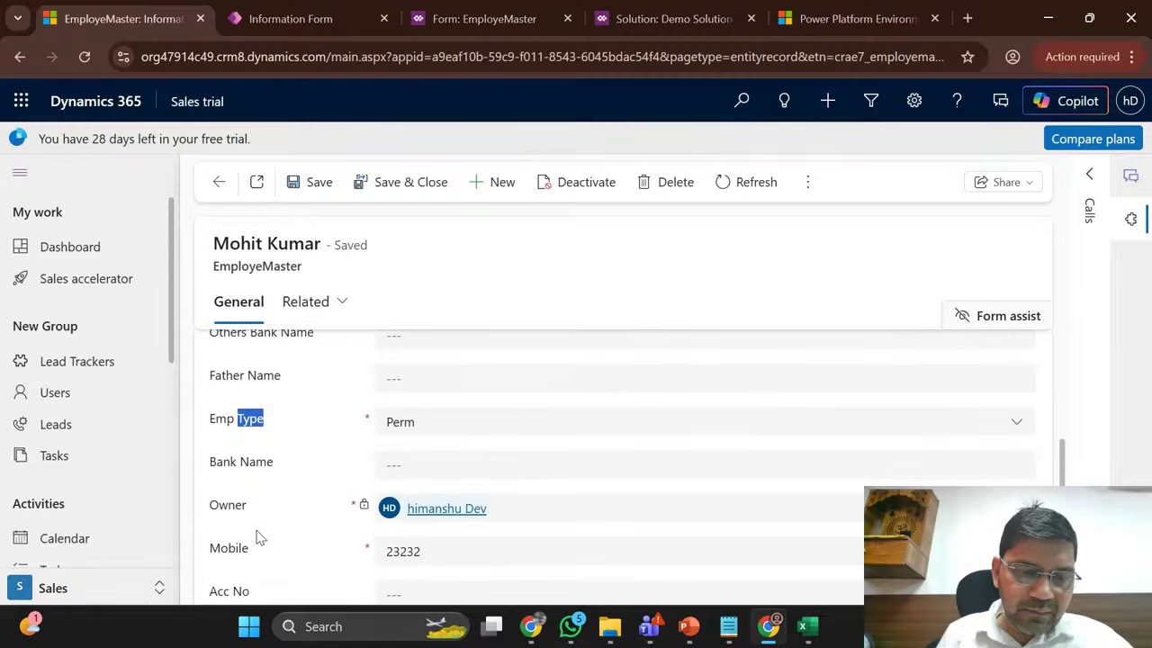
{"action": "scroll", "coordinate": [268, 524], "scroll_direction": "down", "scroll_amount": 2}
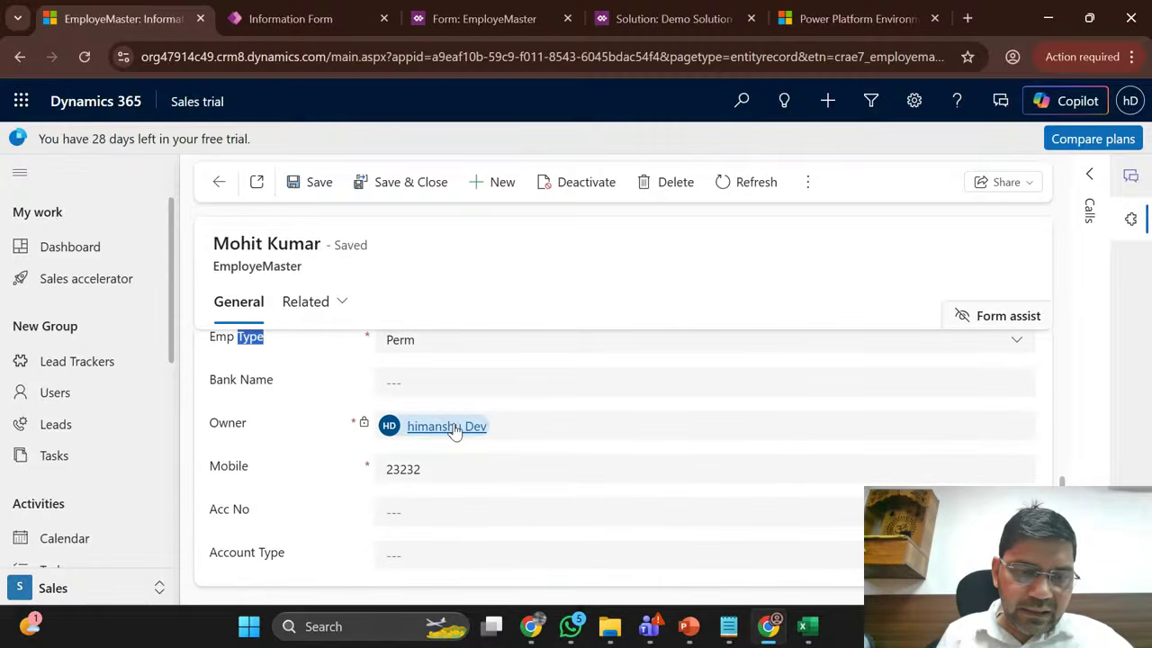
{"action": "scroll", "coordinate": [288, 453], "scroll_direction": "down", "scroll_amount": 1}
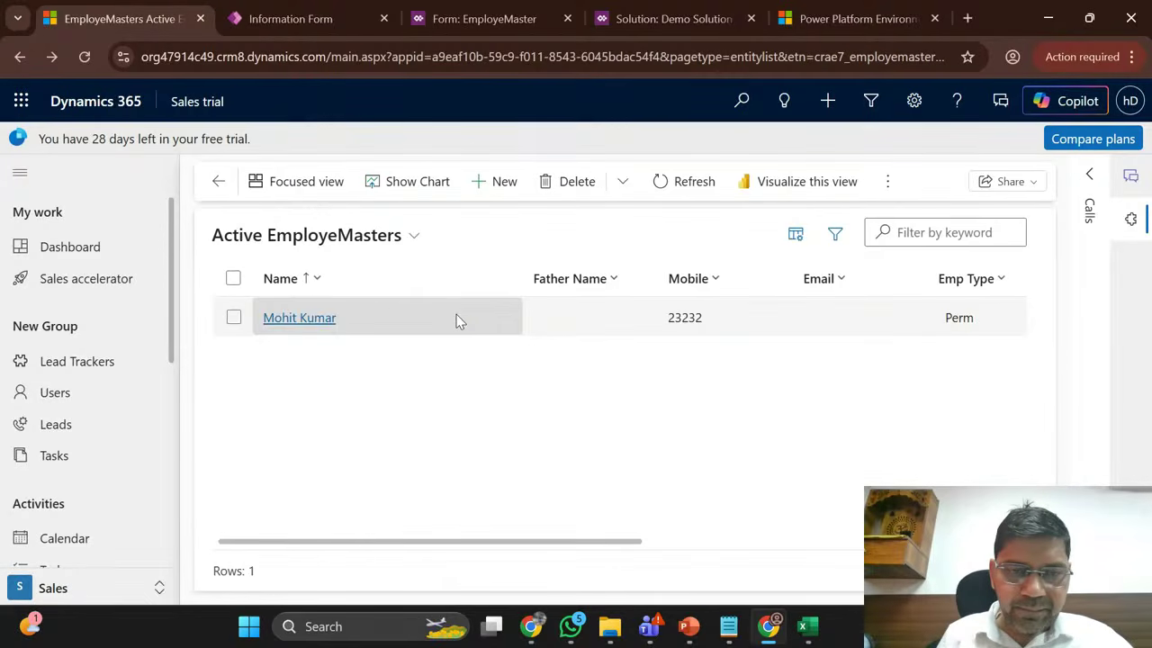
{"action": "double_click", "coordinate": [421, 317]}
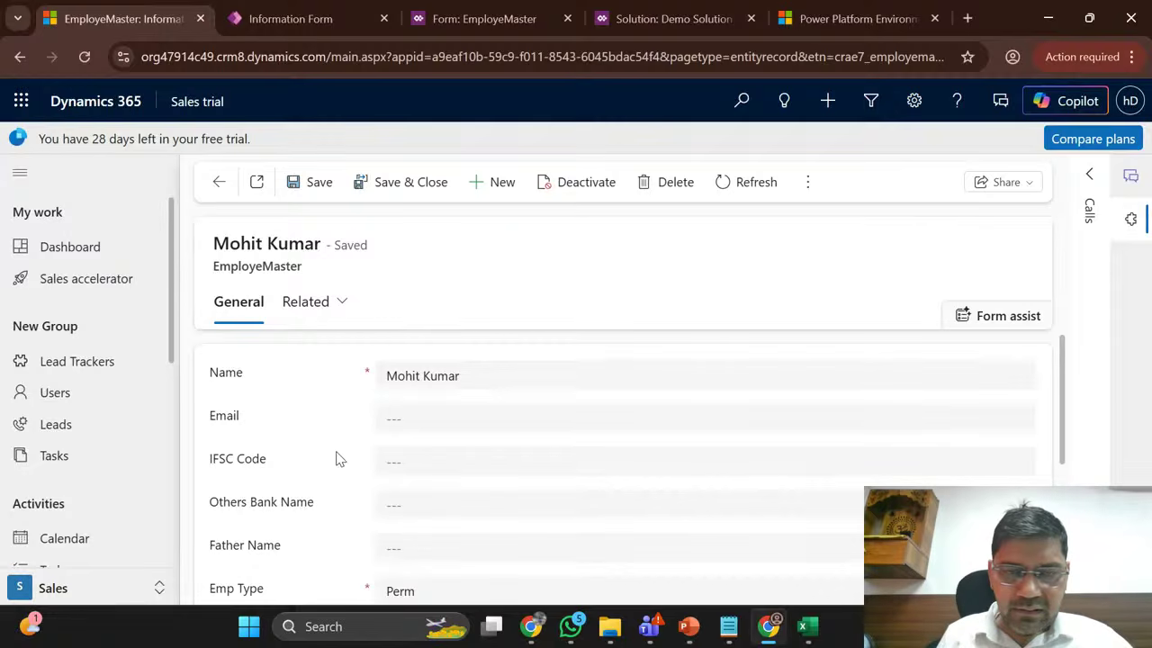
{"action": "scroll", "coordinate": [338, 459], "scroll_direction": "down", "scroll_amount": 3}
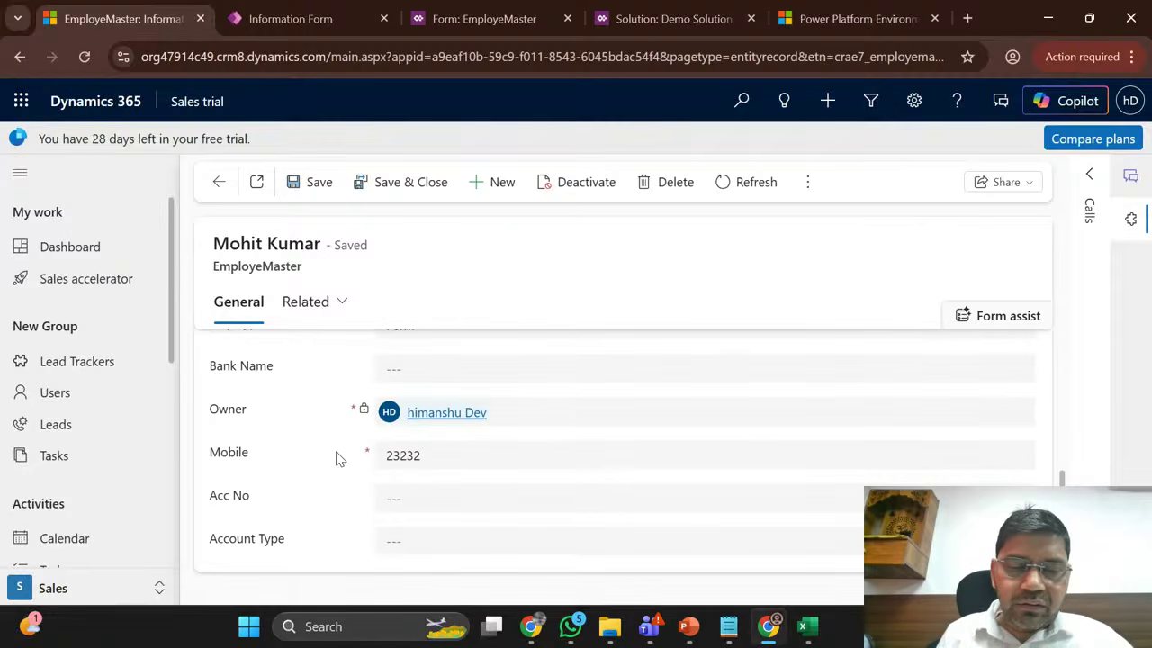
{"action": "scroll", "coordinate": [336, 458], "scroll_direction": "up", "scroll_amount": 3}
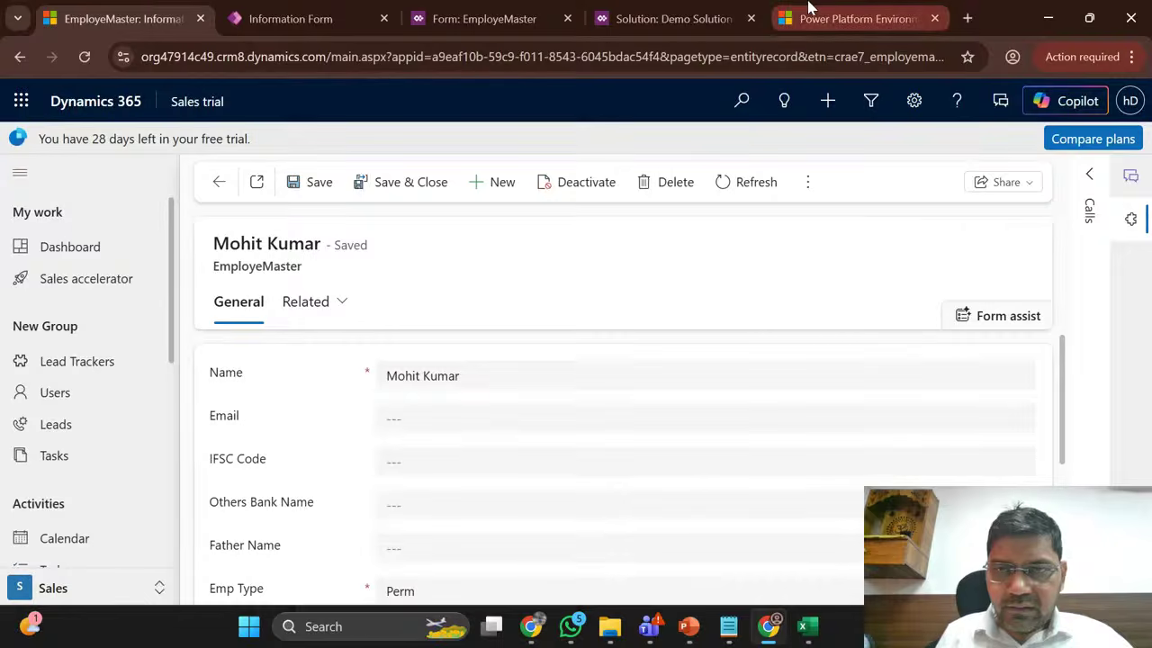
Step: Review the EmployeMaster 1:N relationships with a widened Schema Name column, then the N:1 relationships
{"action": "left_click", "coordinate": [624, 11]}
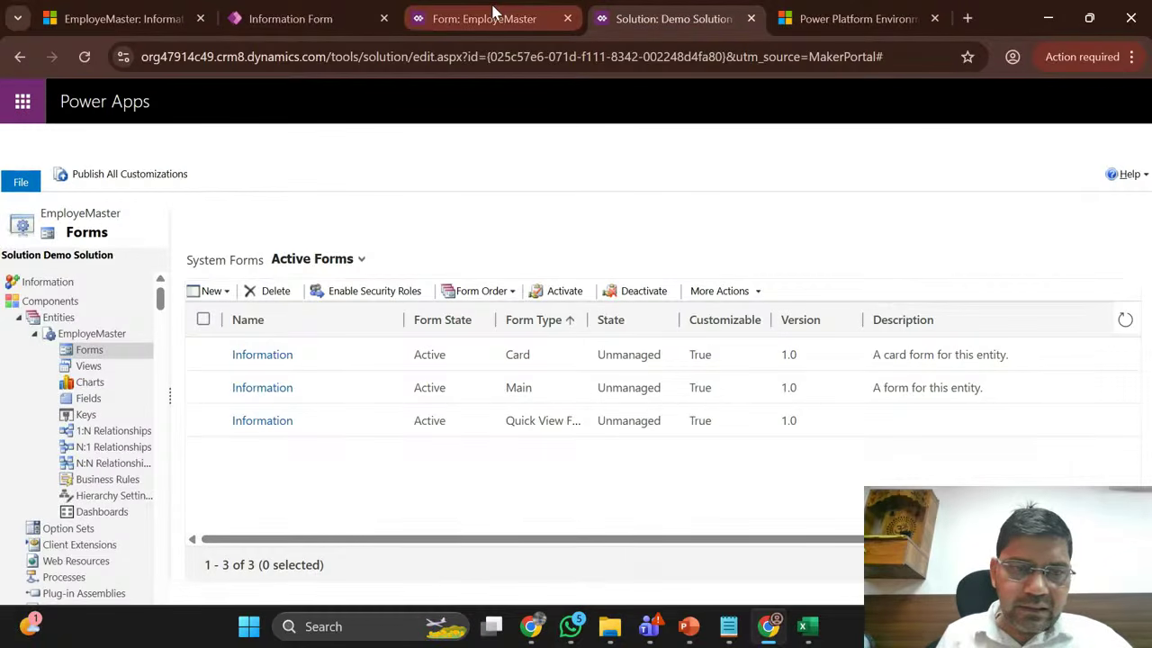
{"action": "left_click", "coordinate": [106, 434]}
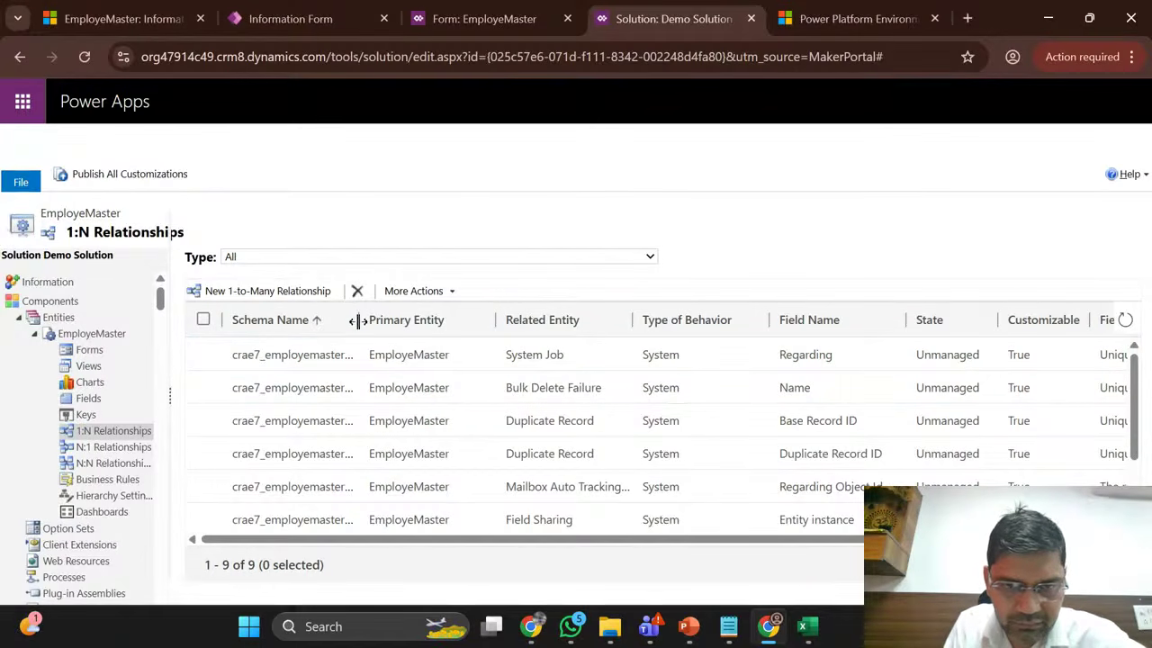
{"action": "left_click_drag", "start_coordinate": [358, 321], "coordinate": [469, 333]}
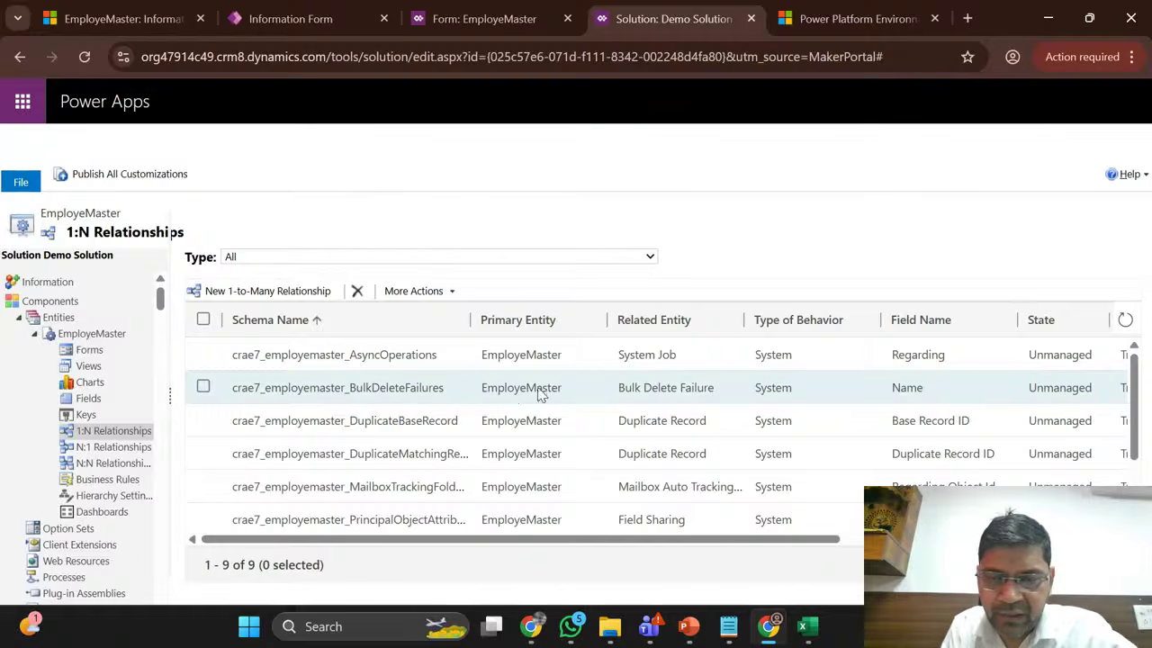
{"action": "scroll", "coordinate": [540, 396], "scroll_direction": "down", "scroll_amount": 2}
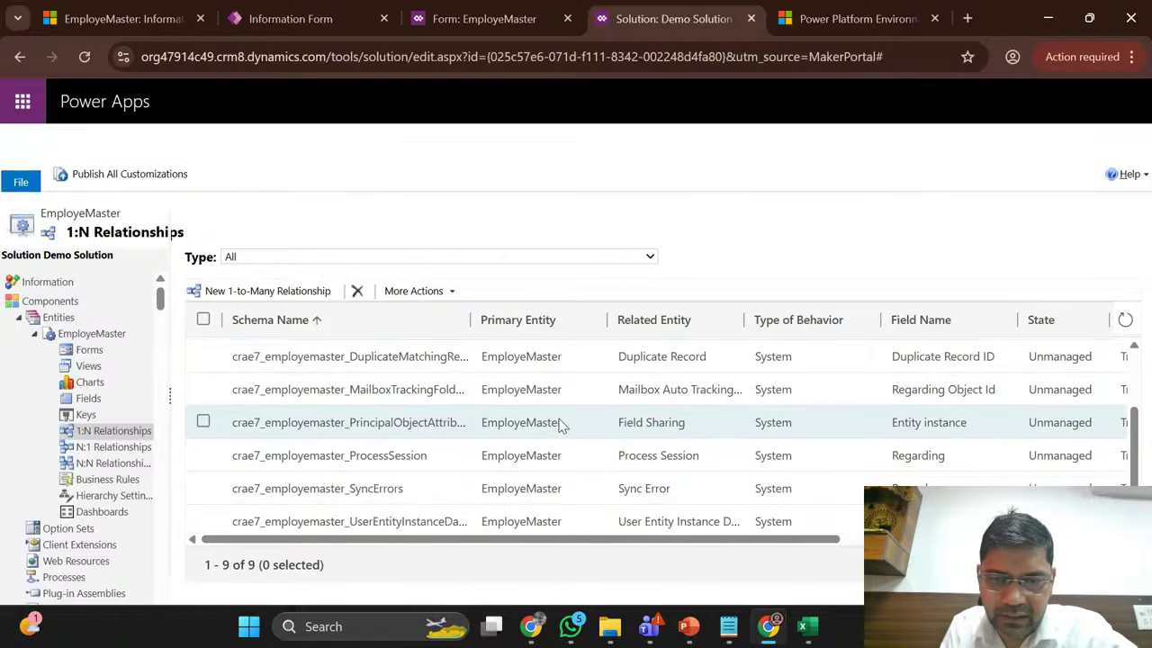
{"action": "scroll", "coordinate": [558, 425], "scroll_direction": "up", "scroll_amount": 2}
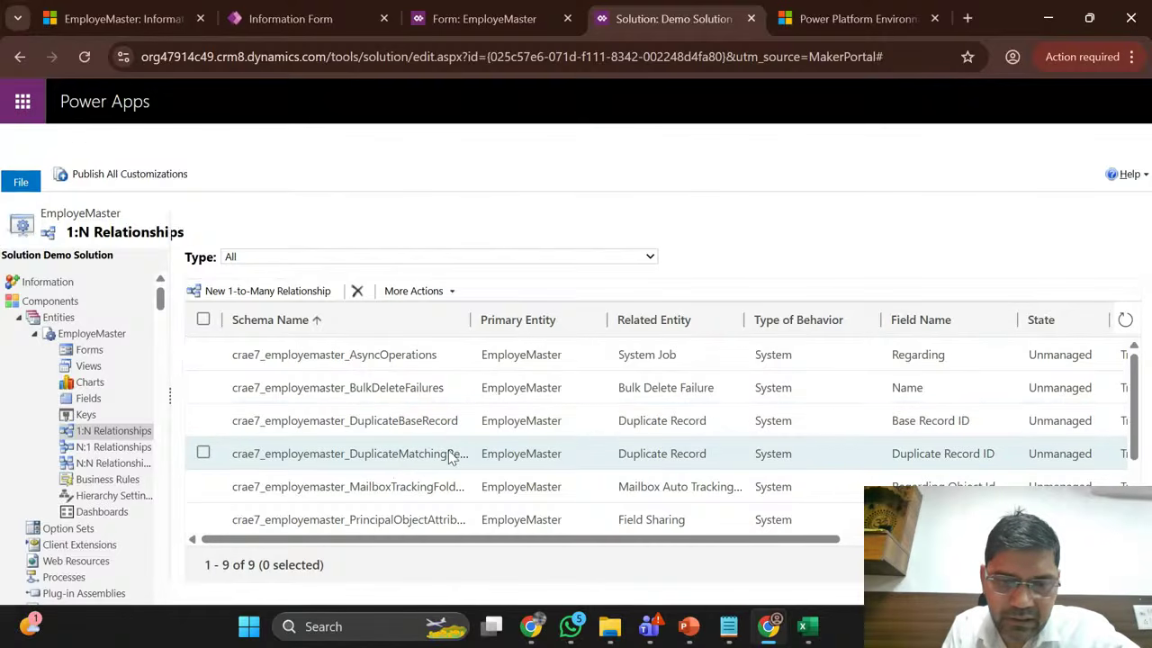
{"action": "scroll", "coordinate": [390, 493], "scroll_direction": "down", "scroll_amount": 1}
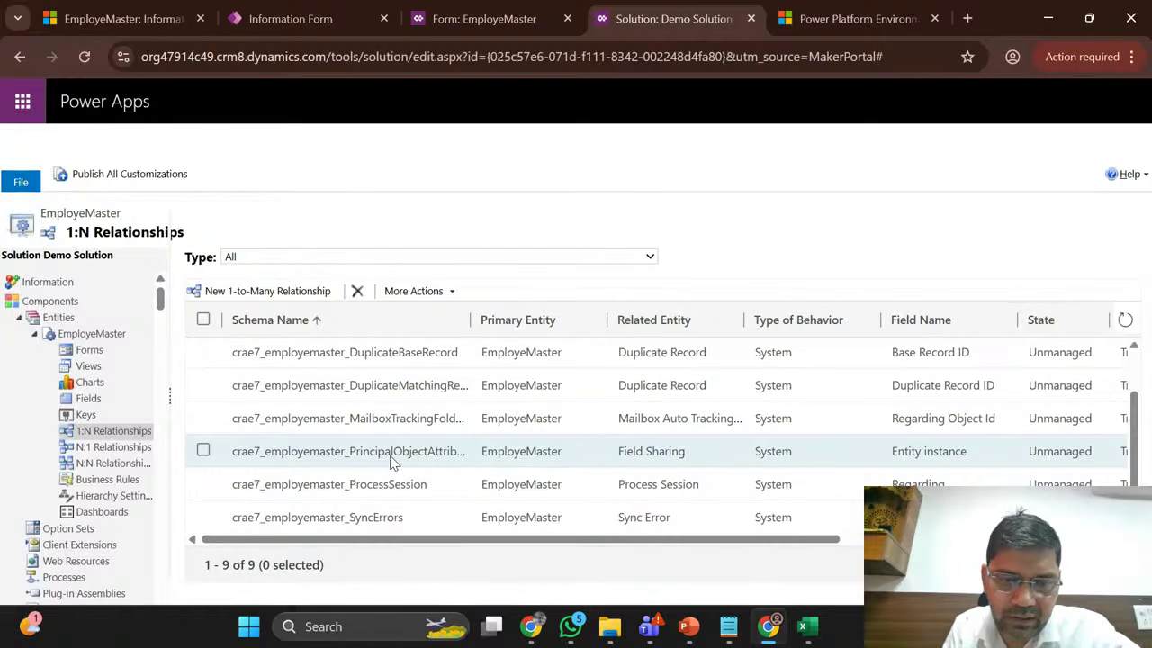
{"action": "scroll", "coordinate": [394, 462], "scroll_direction": "down", "scroll_amount": 1}
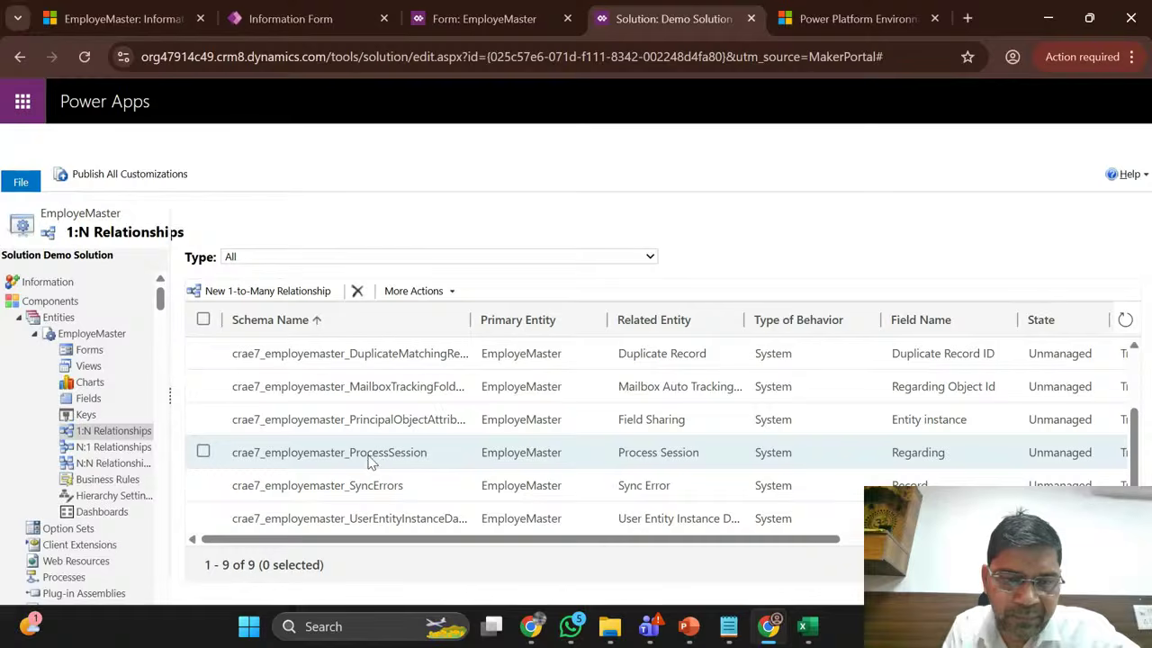
{"action": "scroll", "coordinate": [429, 461], "scroll_direction": "down", "scroll_amount": 1}
{"action": "scroll", "coordinate": [429, 462], "scroll_direction": "up", "scroll_amount": 3}
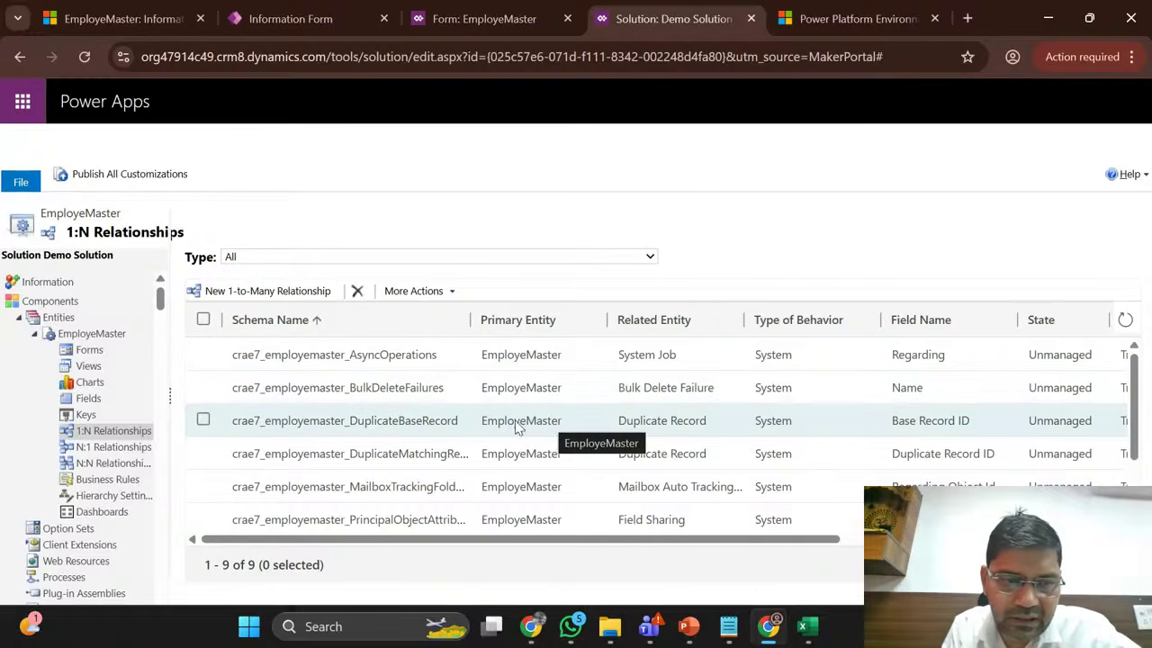
{"action": "left_click", "coordinate": [105, 451]}
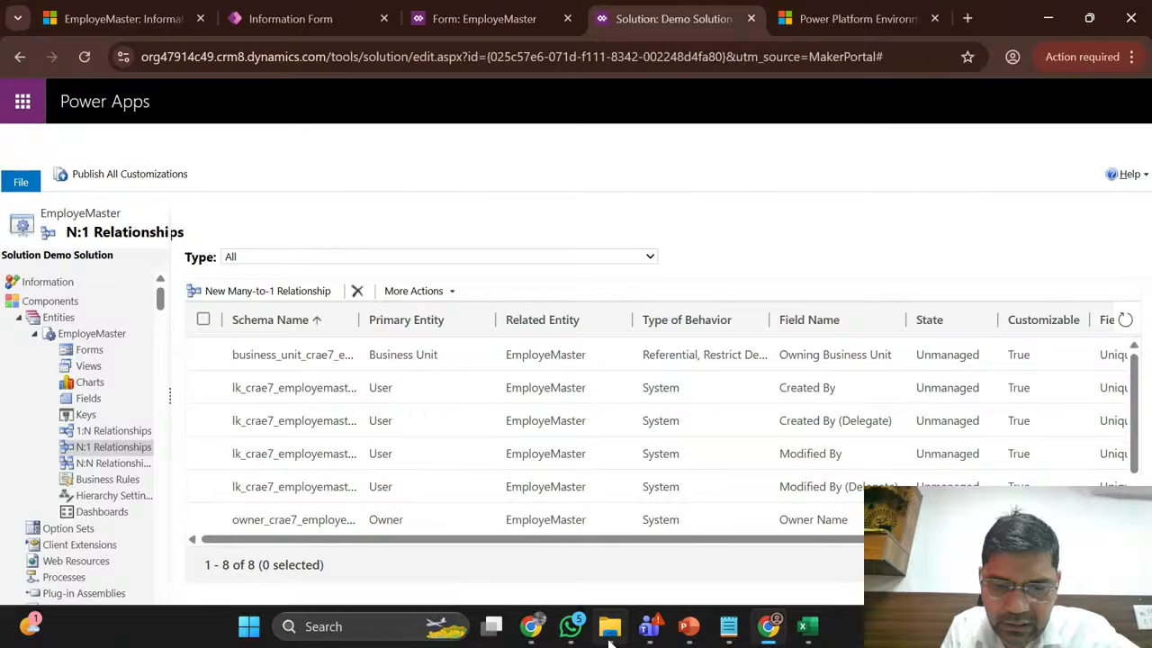
Step: Open the Mod 4.3- 1N N1 NN presentation from the Mod 4 course folder
{"action": "mouse_move", "coordinate": [609, 641]}
{"action": "left_click", "coordinate": [578, 563]}
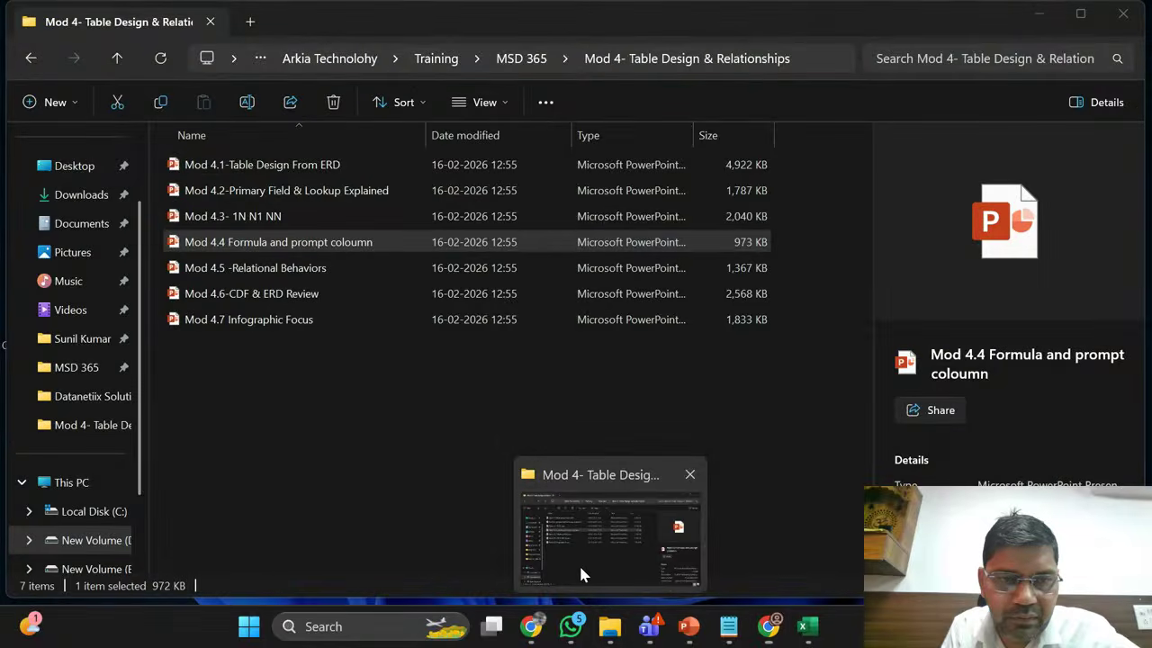
{"action": "left_click", "coordinate": [266, 220]}
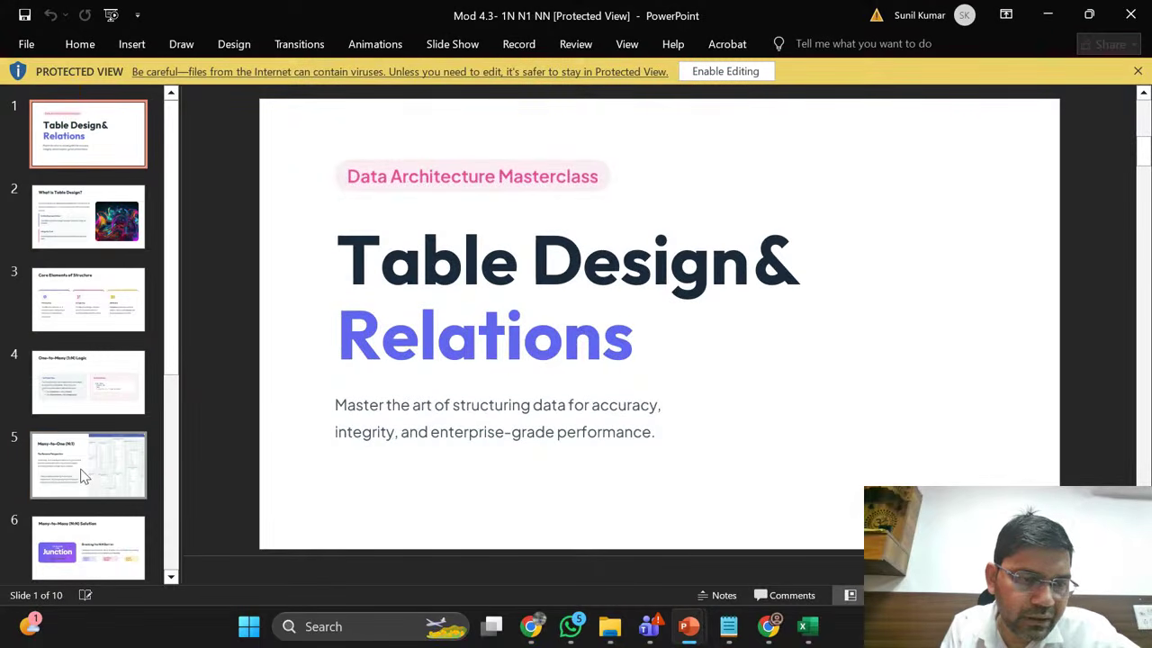
Step: Show slide 5, Many-to-One (N:1), and enable editing of the presentation
{"action": "left_click", "coordinate": [81, 477]}
{"action": "scroll", "coordinate": [81, 477], "scroll_direction": "down", "scroll_amount": 3}
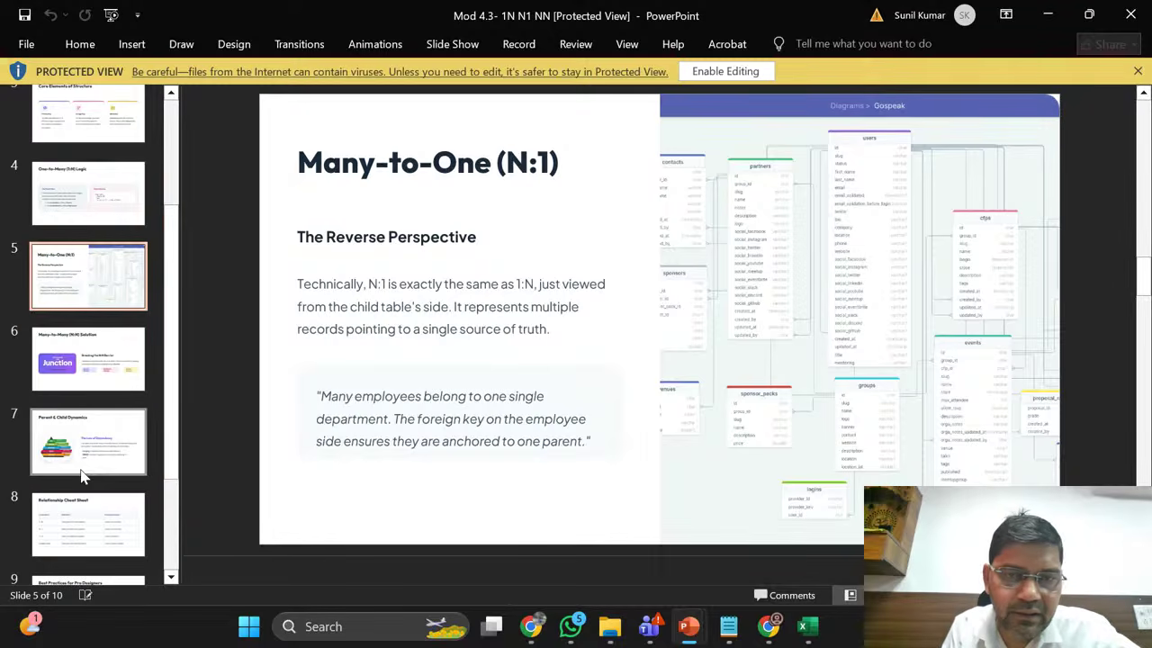
{"action": "left_click", "coordinate": [727, 71]}
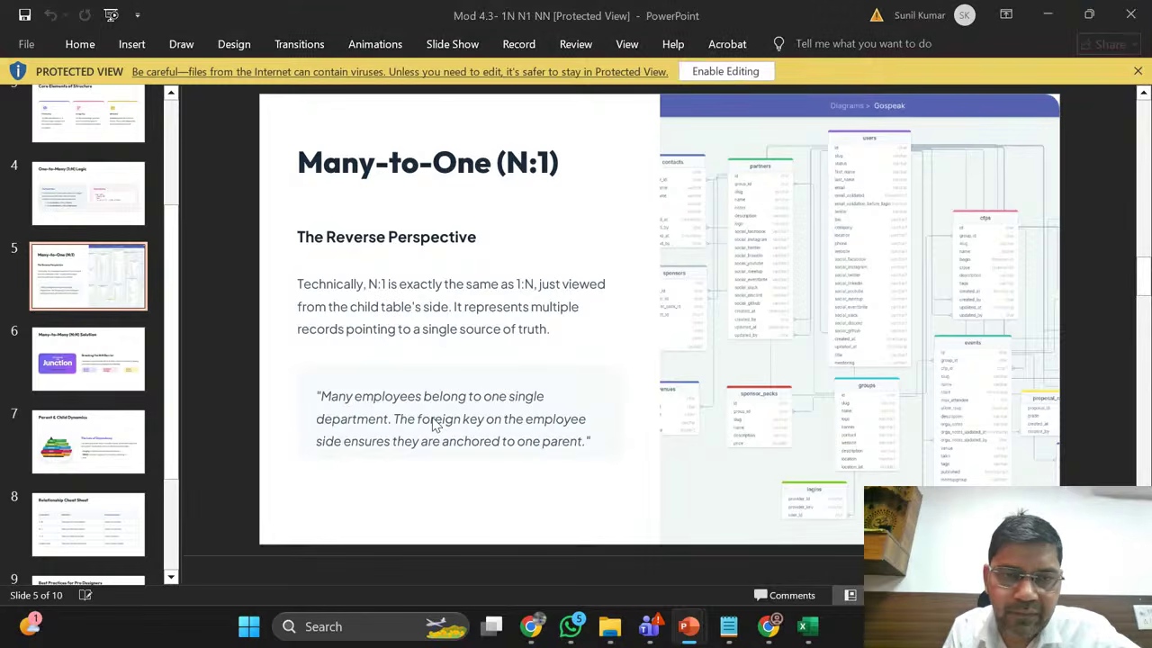
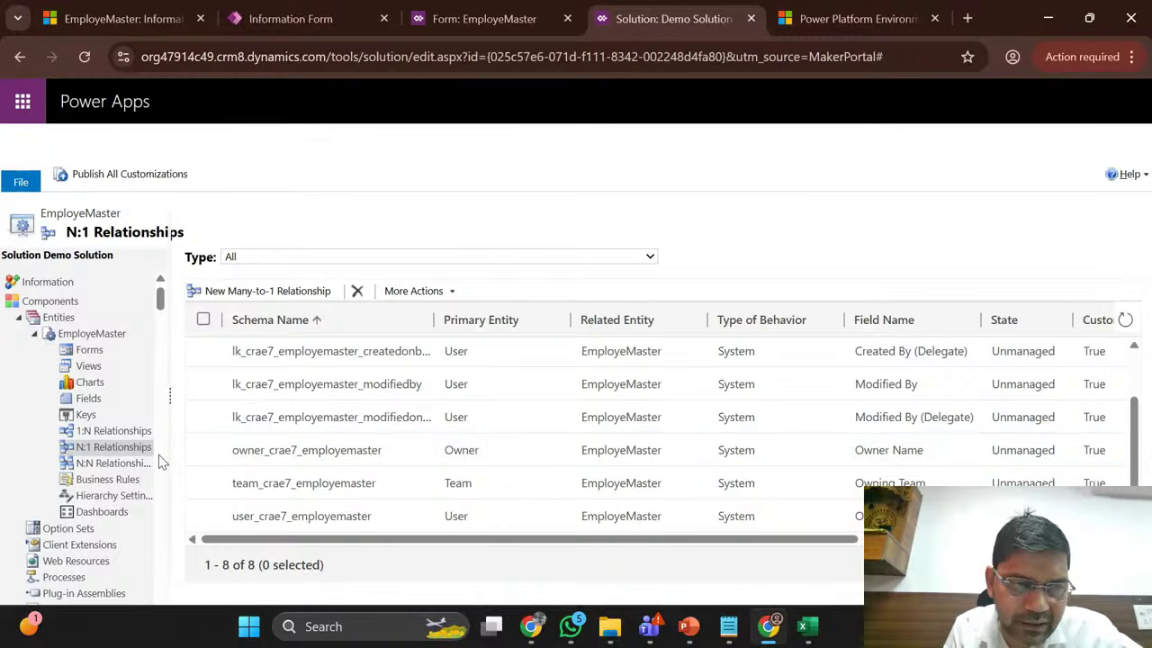
Step: Reload the solution, expand Entities > EmployeMaster, check N:N, then open its 1:N Relationships list
{"action": "left_click", "coordinate": [113, 463]}
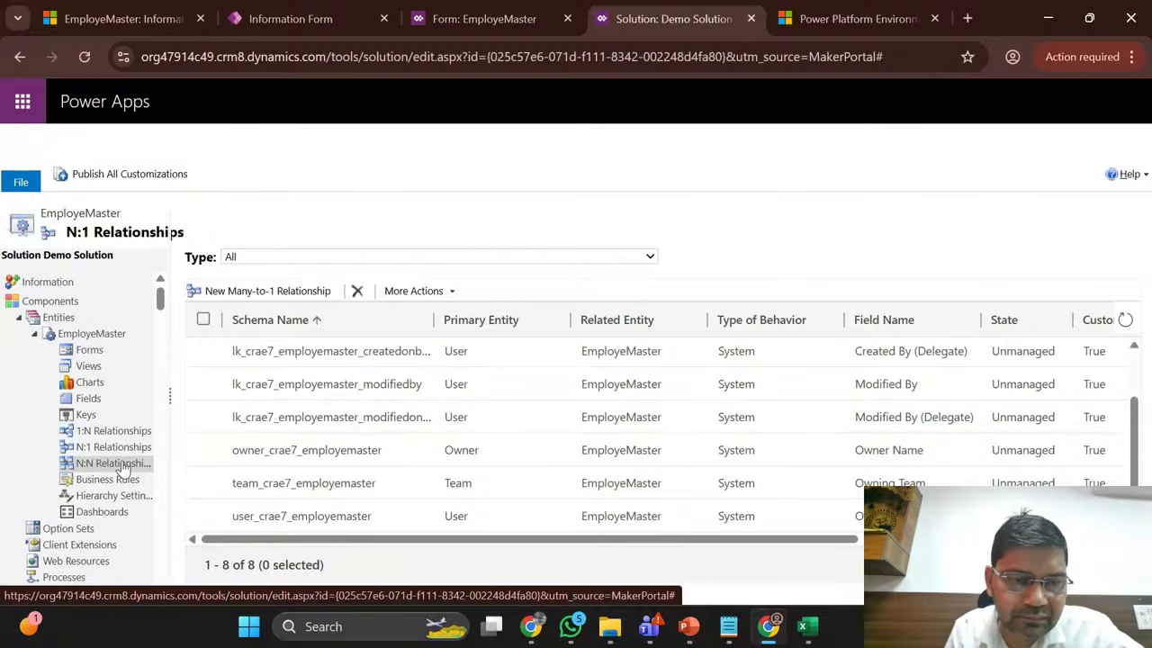
{"action": "left_click", "coordinate": [84, 55]}
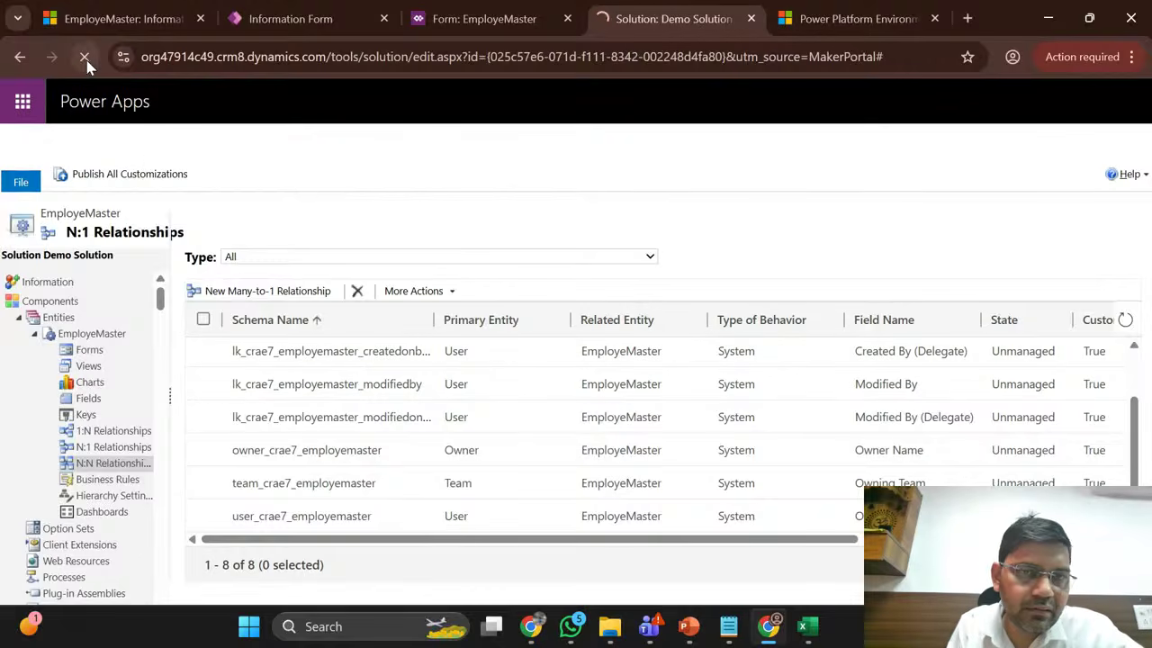
{"action": "left_click", "coordinate": [18, 318]}
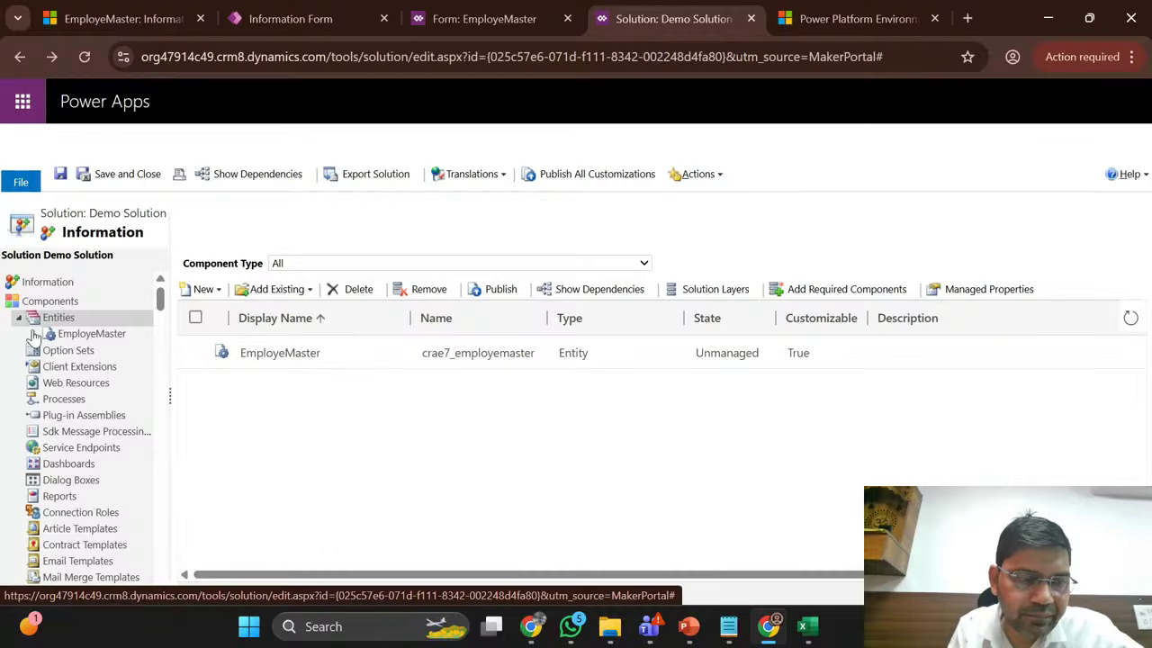
{"action": "left_click", "coordinate": [34, 334]}
{"action": "left_click", "coordinate": [112, 463]}
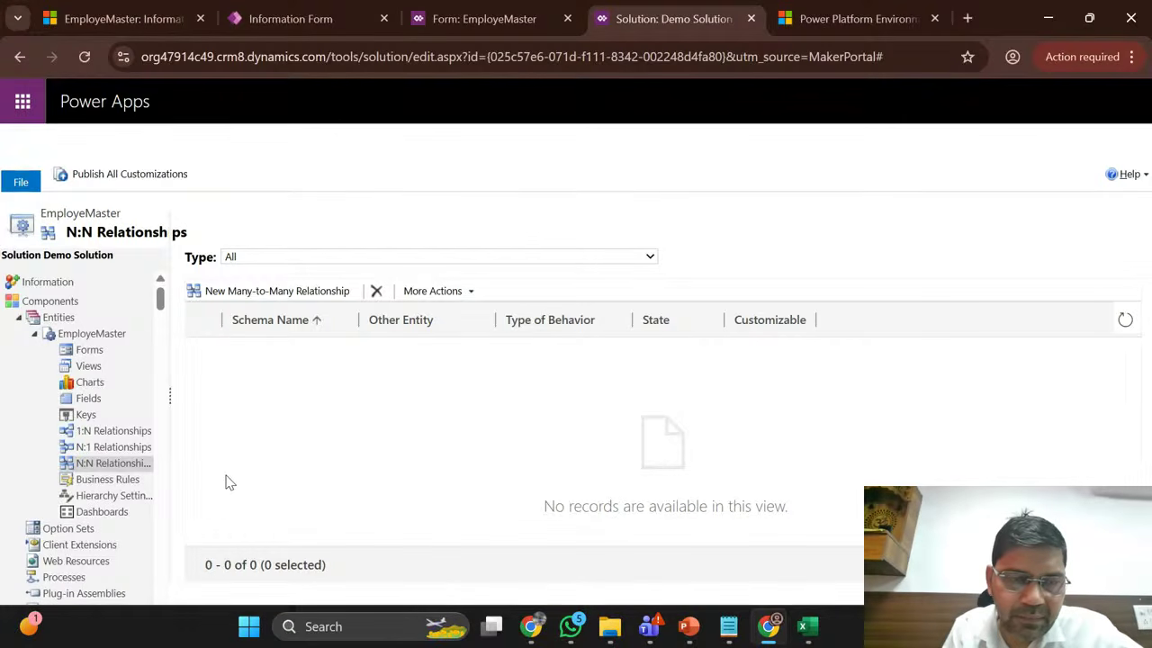
{"action": "left_click", "coordinate": [270, 293]}
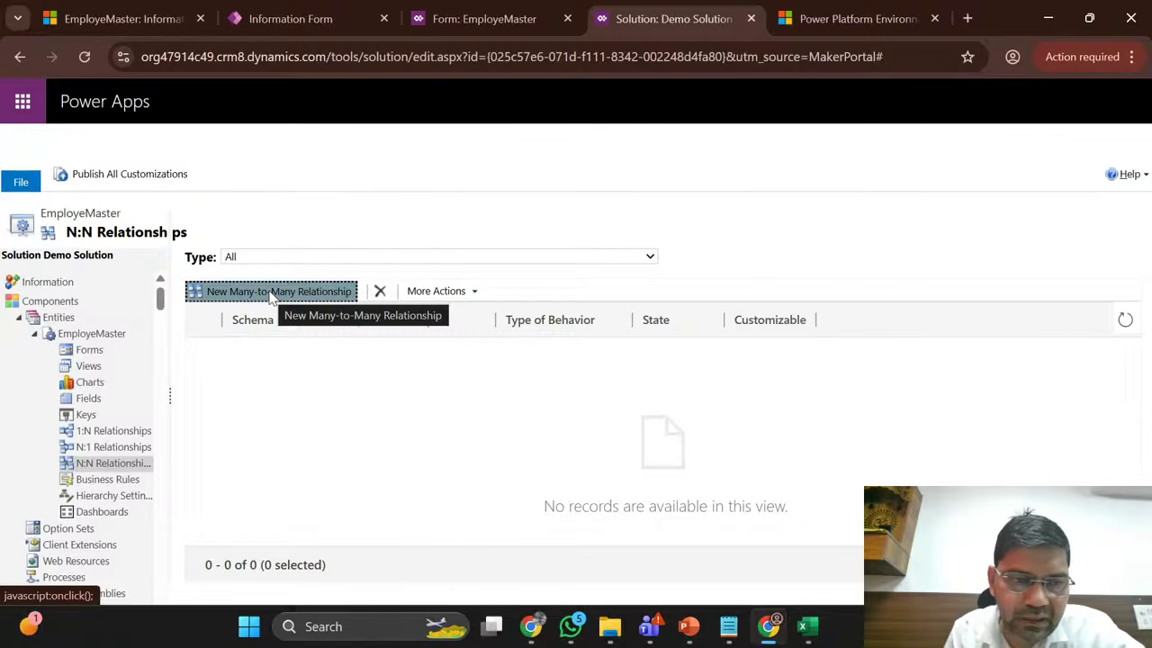
{"action": "left_click", "coordinate": [115, 434]}
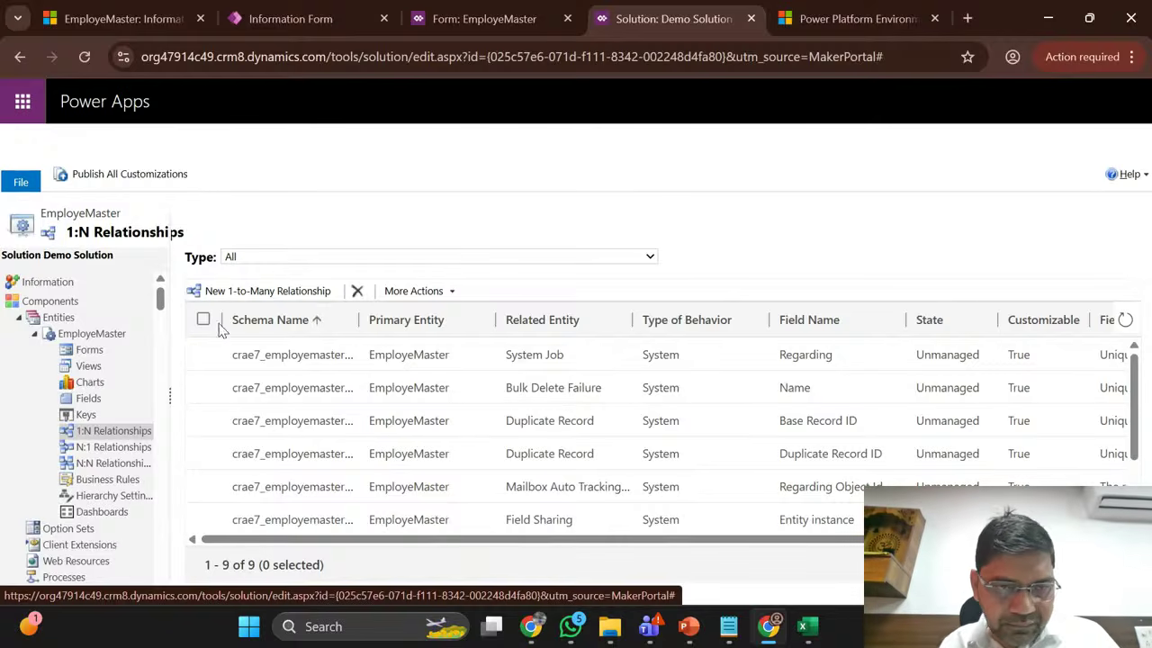
Step: Start a new 1:N relationship with Account as the related entity, maximizing the form
{"action": "left_click", "coordinate": [254, 297]}
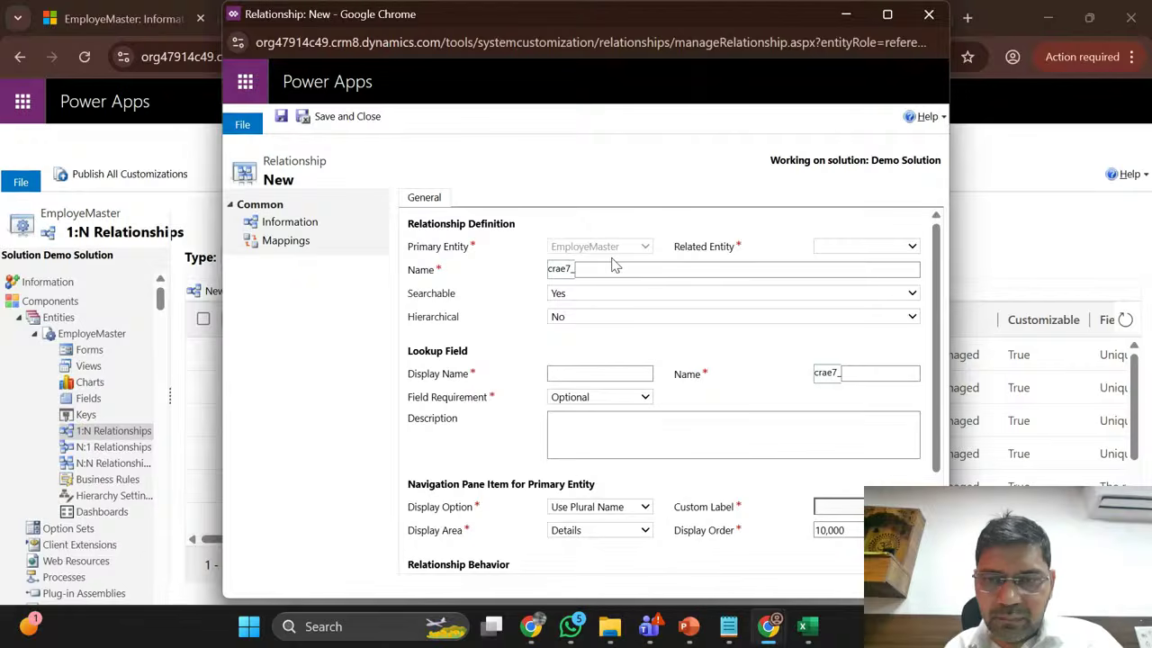
{"action": "left_click", "coordinate": [860, 247]}
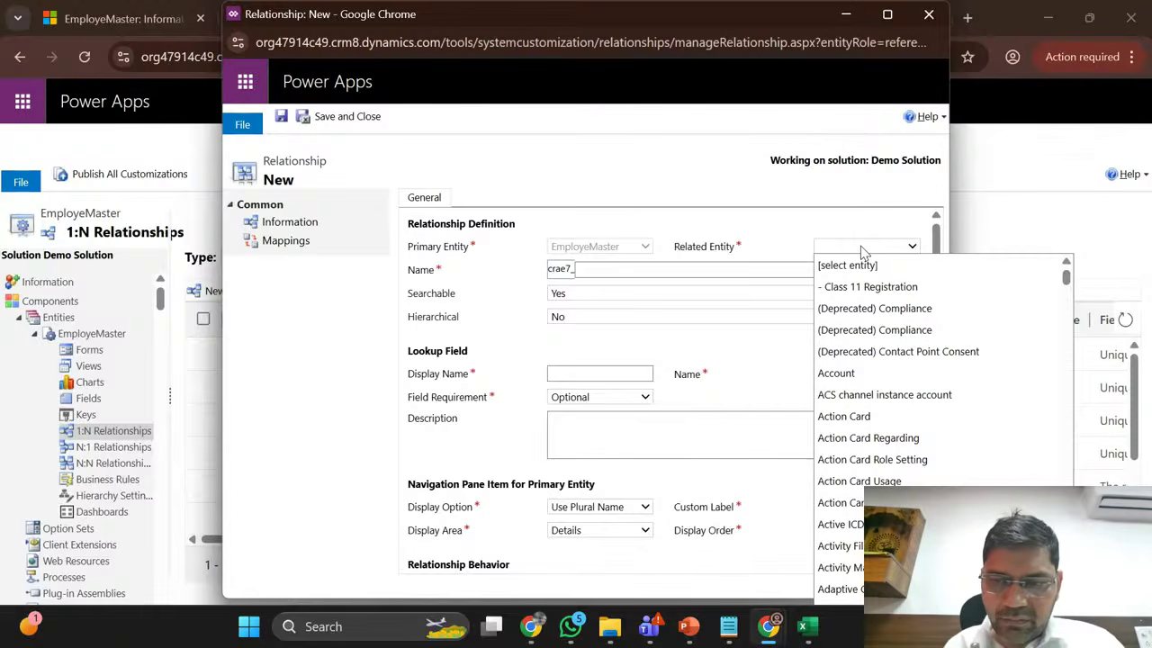
{"action": "left_click", "coordinate": [846, 373]}
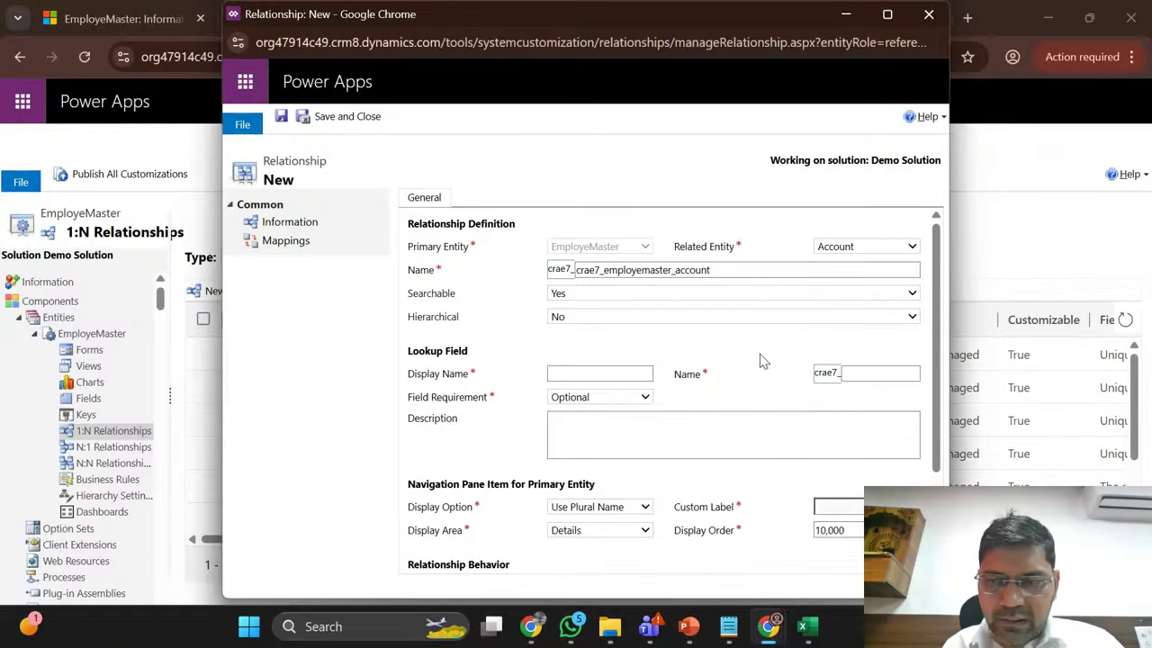
{"action": "left_click", "coordinate": [887, 14]}
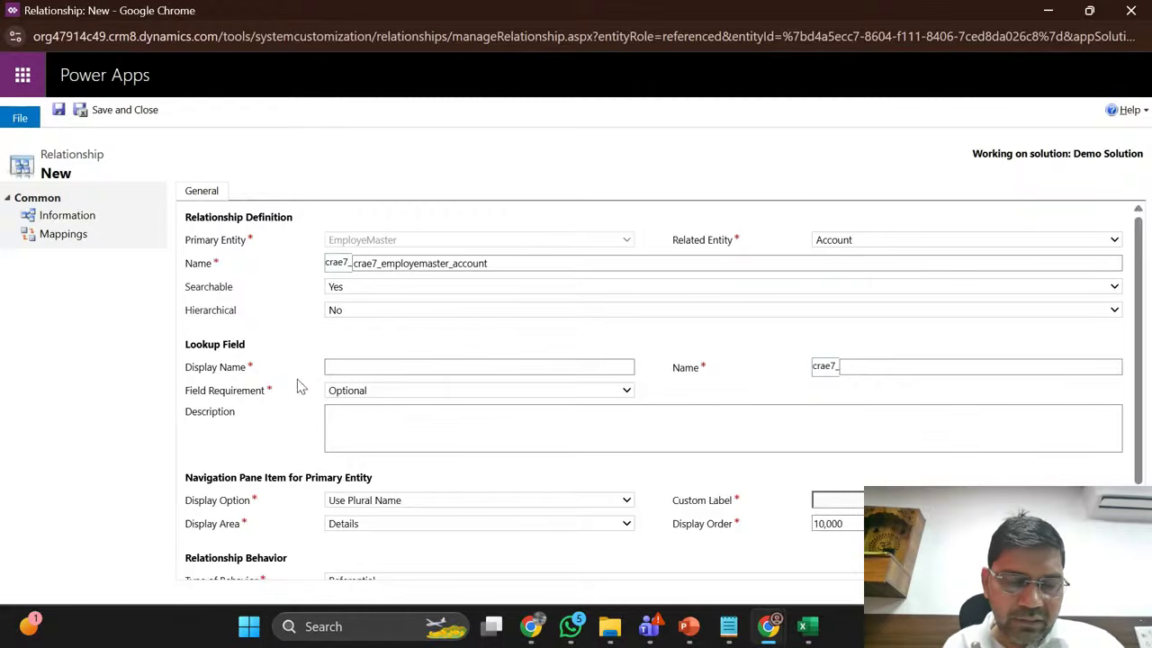
{"action": "left_click", "coordinate": [392, 365]}
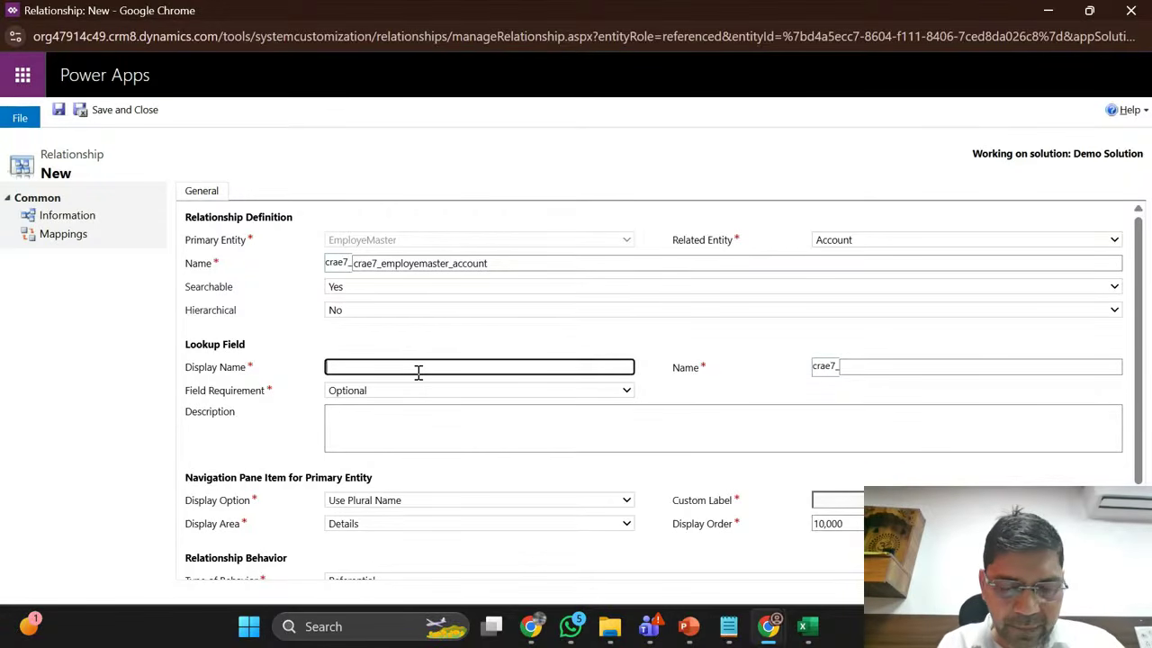
Step: Enter OneToManyRelationship as the lookup field's display name
{"action": "type", "text": "One"}
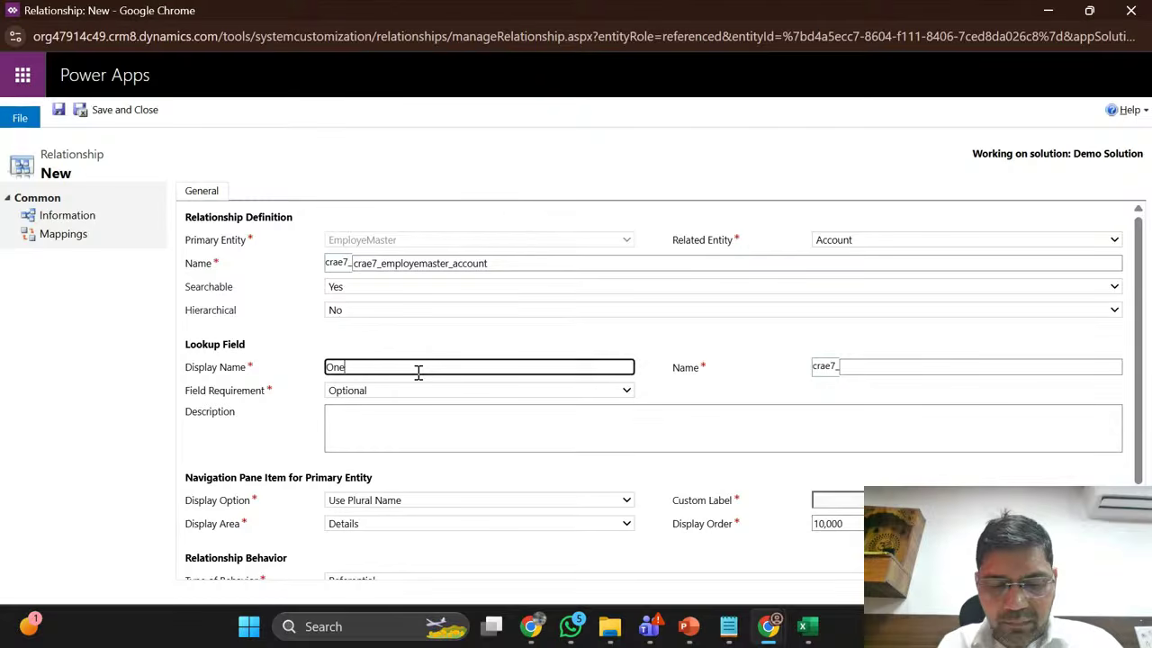
{"action": "type", "text": "To"}
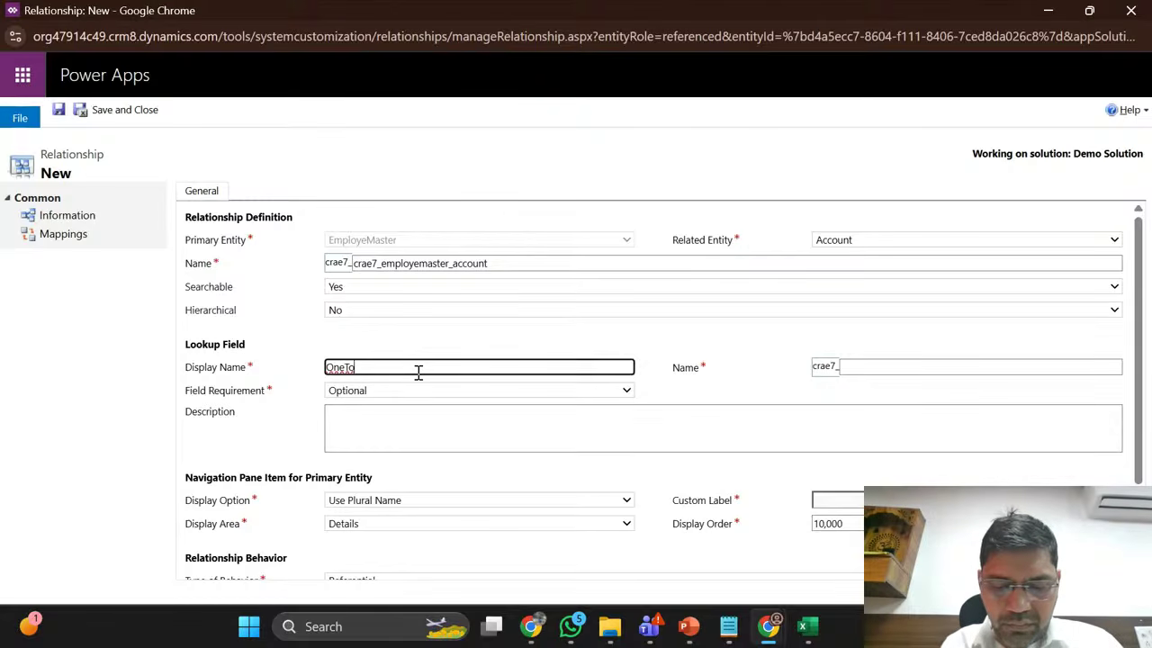
{"action": "type", "text": "Many"}
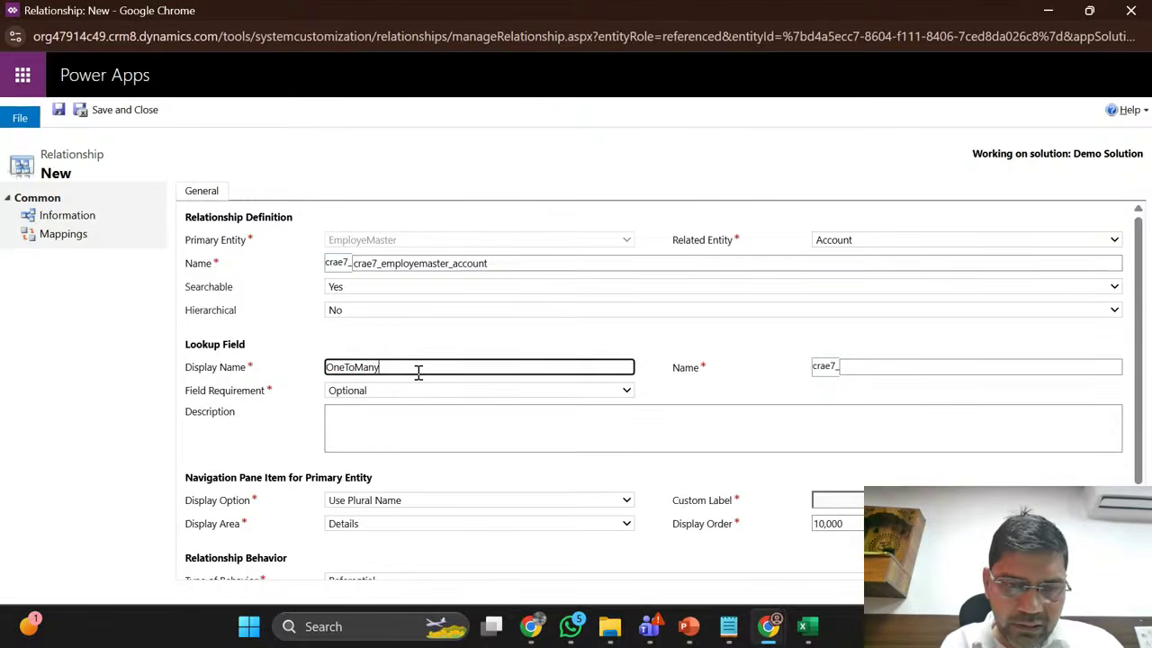
{"action": "type", "text": "Rela"}
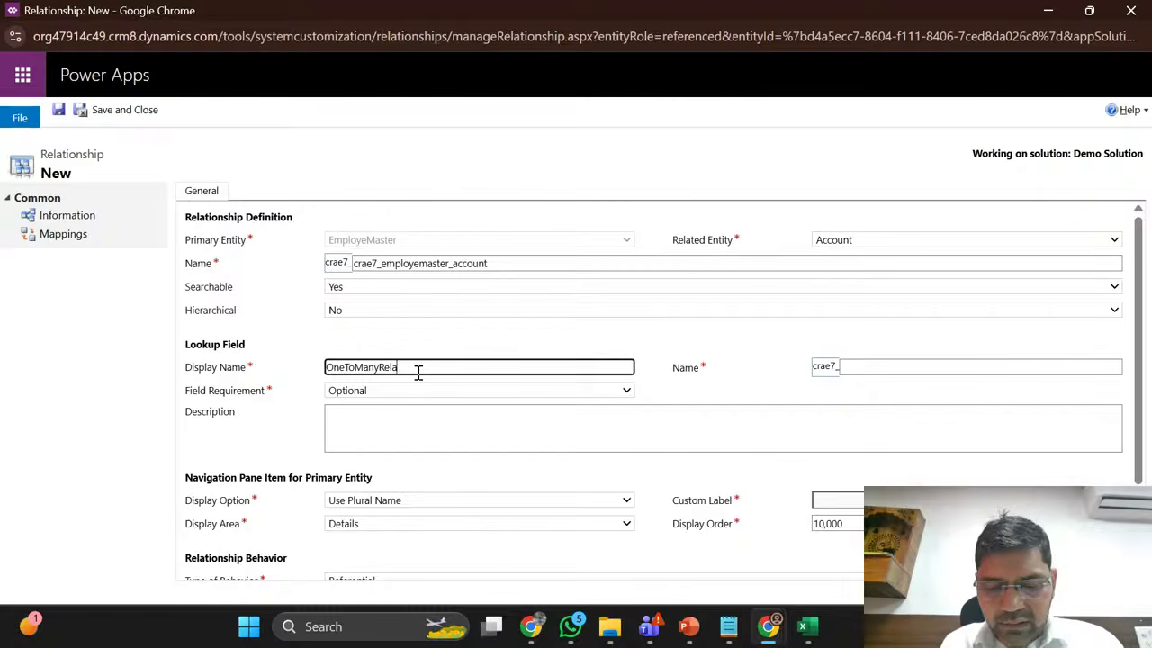
{"action": "type", "text": "tionship"}
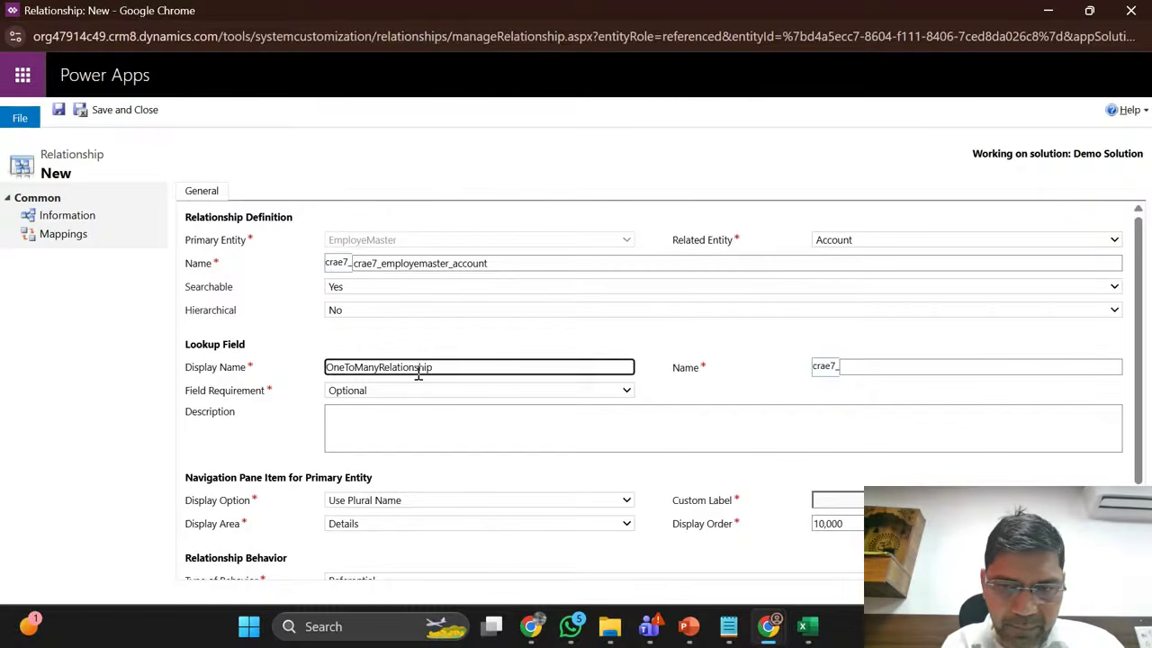
{"action": "left_click", "coordinate": [750, 363]}
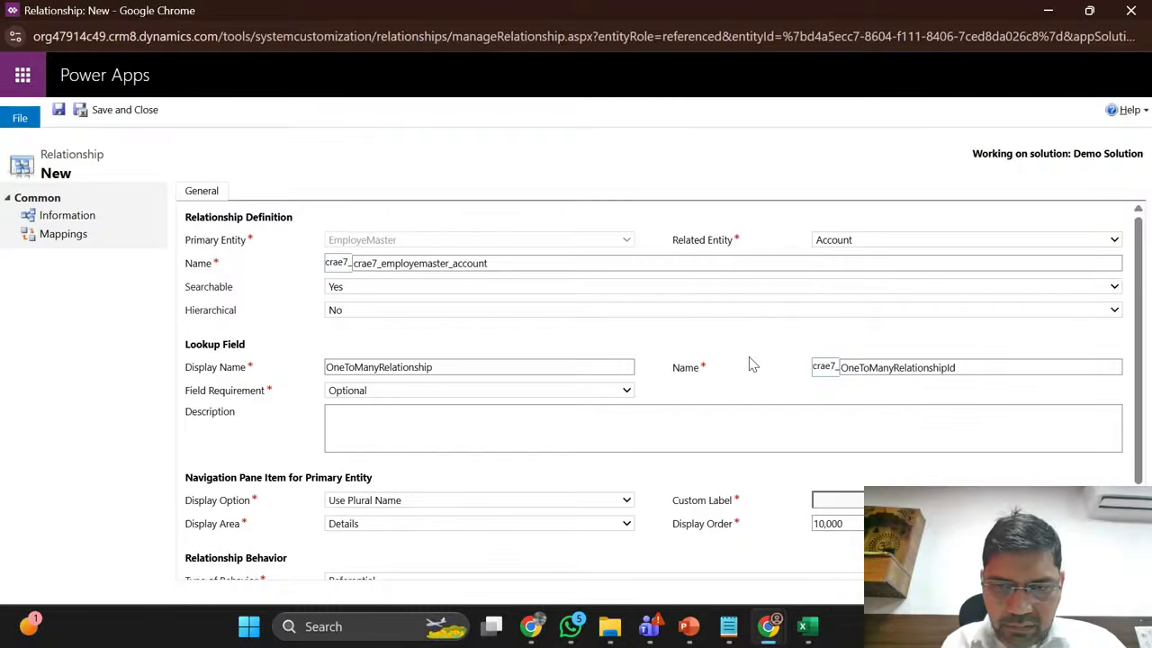
{"action": "scroll", "coordinate": [748, 363], "scroll_direction": "down", "scroll_amount": 1}
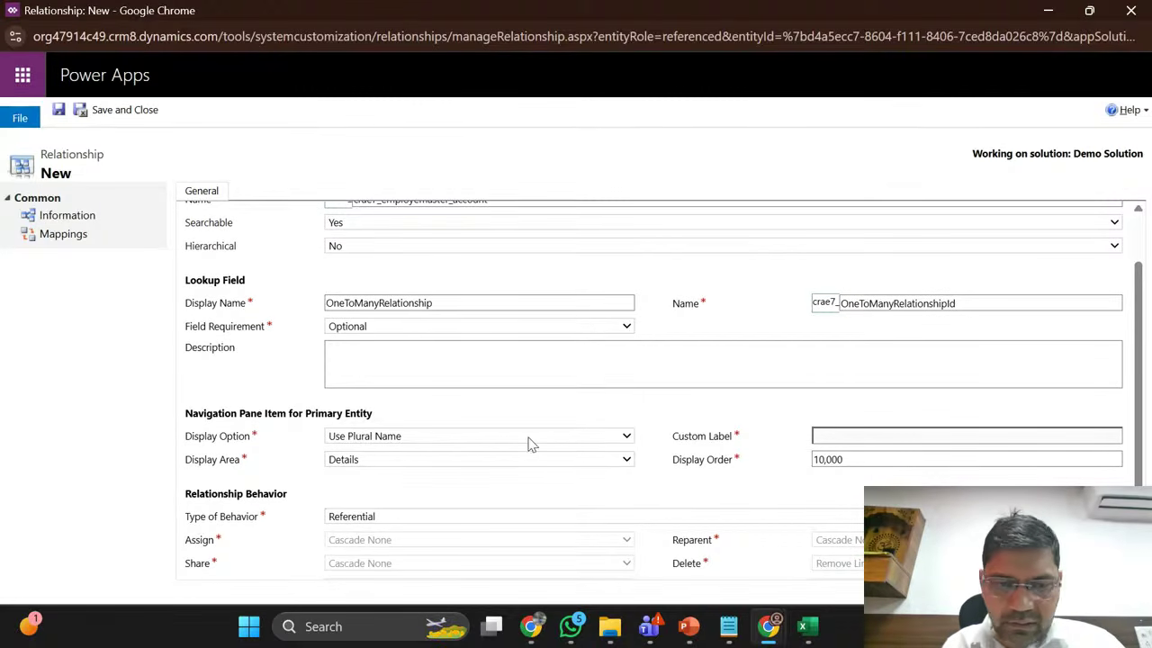
{"action": "scroll", "coordinate": [291, 382], "scroll_direction": "up", "scroll_amount": 1}
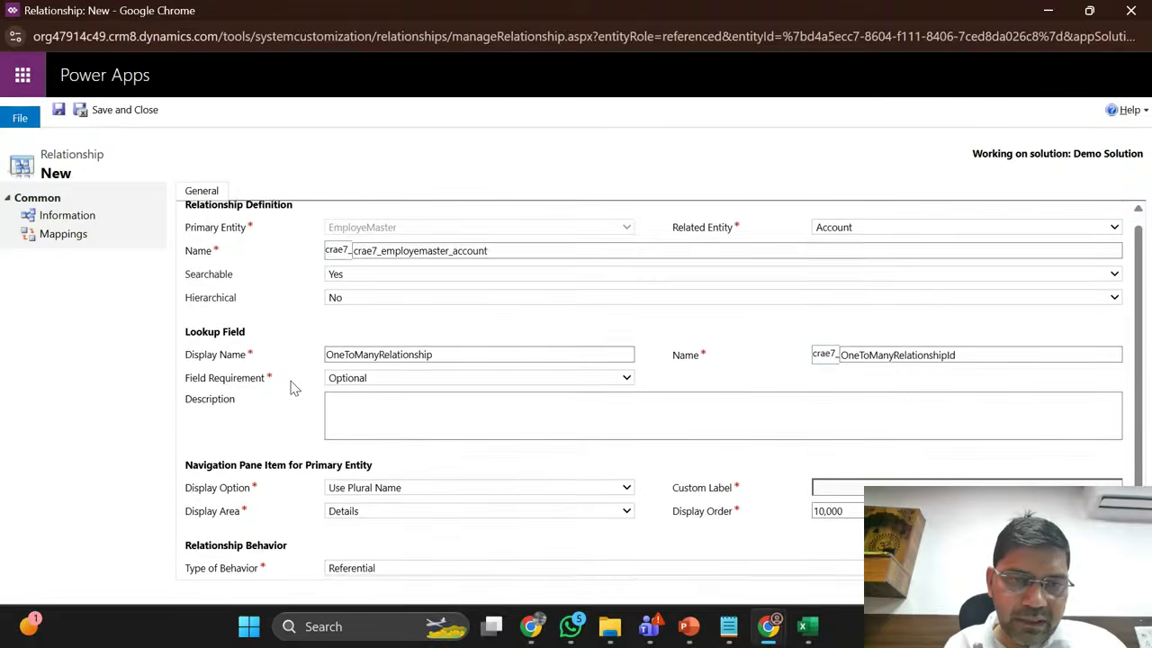
{"action": "scroll", "coordinate": [291, 387], "scroll_direction": "down", "scroll_amount": 1}
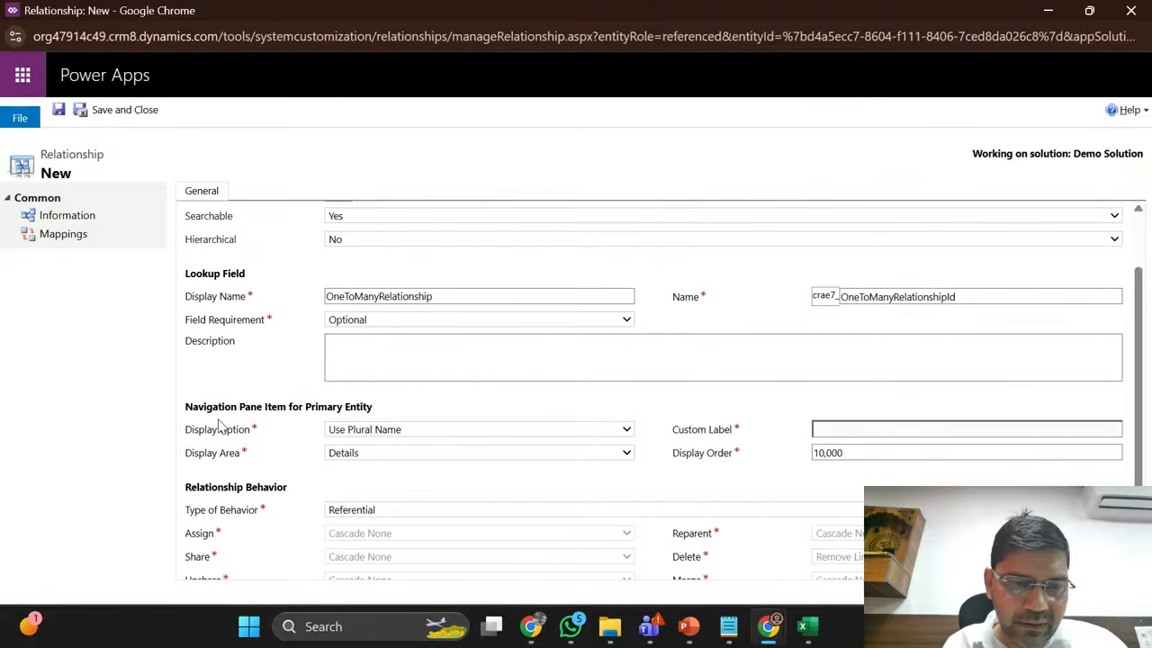
Step: Set the navigation item to Use Custom Label and begin the label 'Emp To Acc'
{"action": "left_click", "coordinate": [371, 430]}
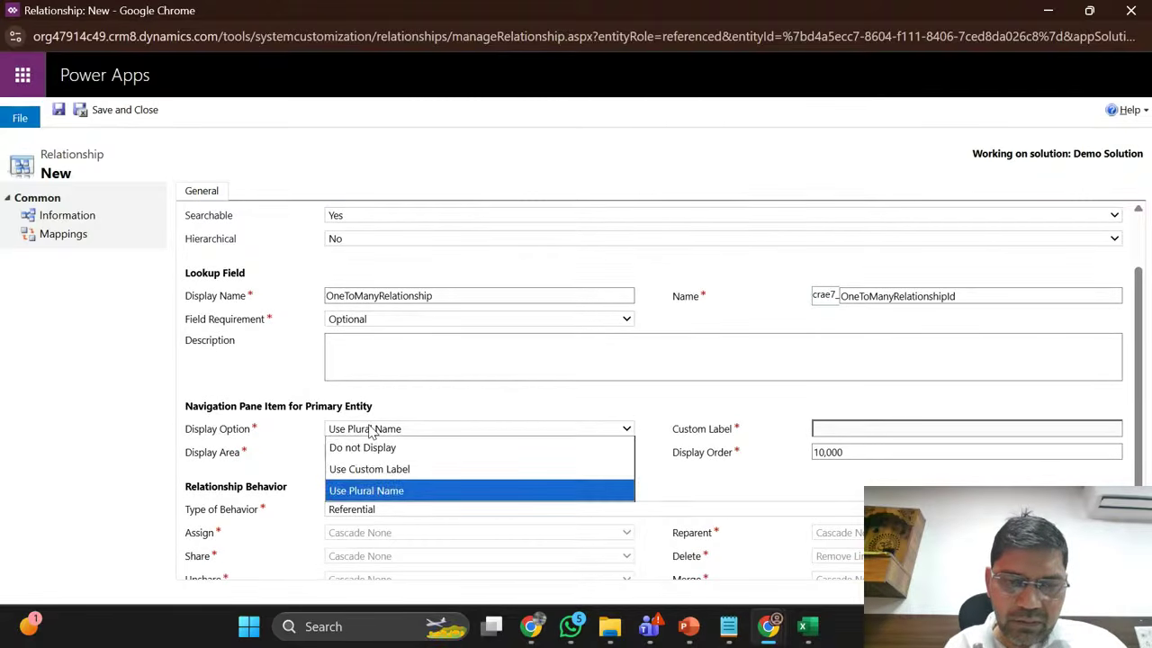
{"action": "left_click", "coordinate": [377, 470]}
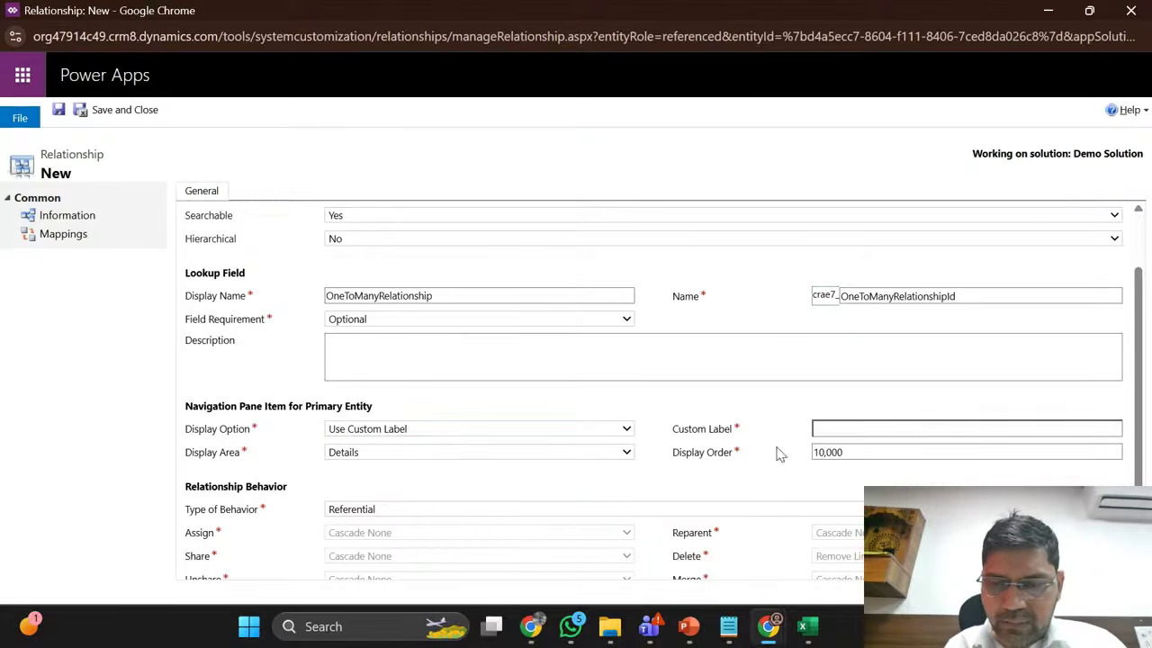
{"action": "left_click", "coordinate": [829, 428]}
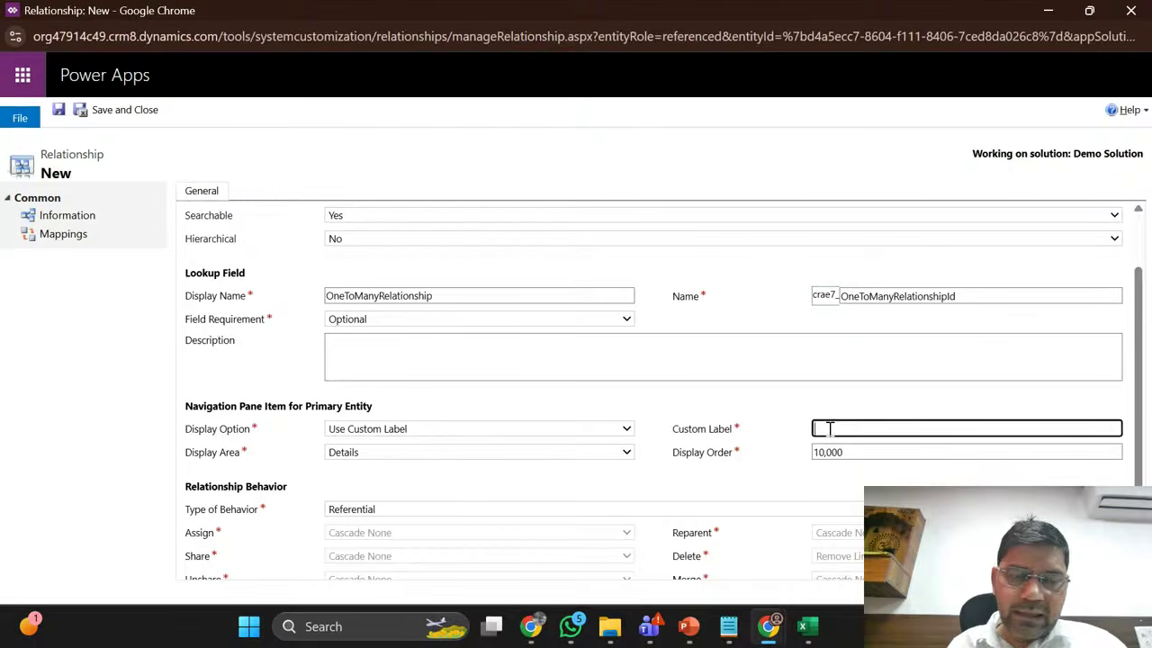
{"action": "scroll", "coordinate": [829, 428], "scroll_direction": "up", "scroll_amount": 1}
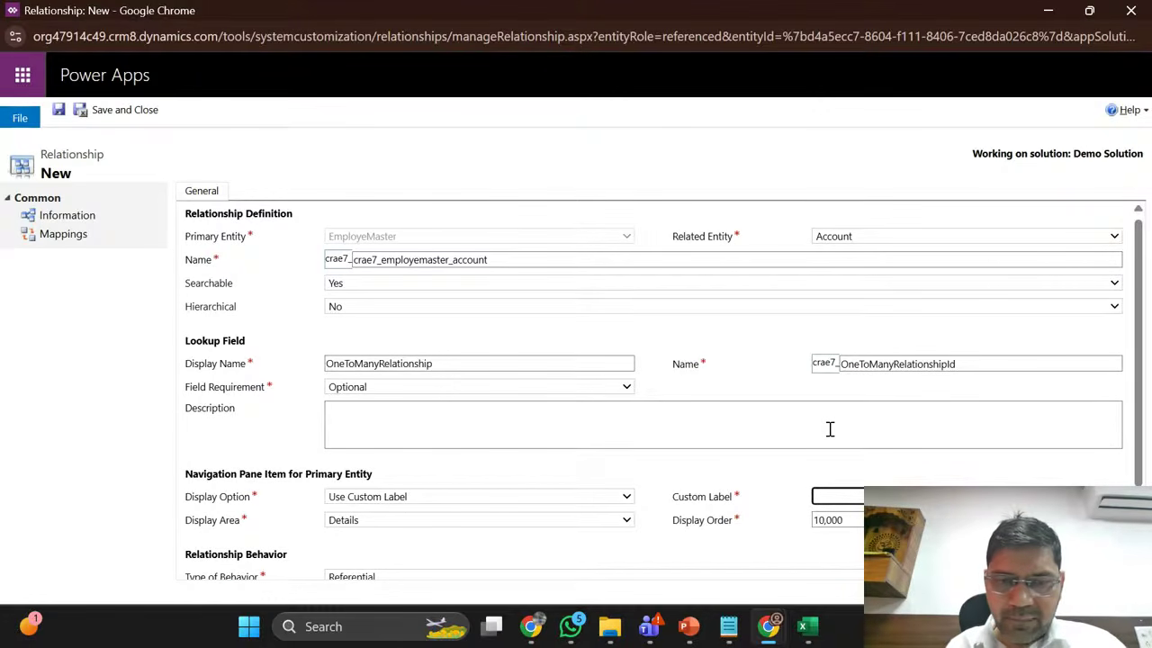
{"action": "double_click", "coordinate": [585, 357]}
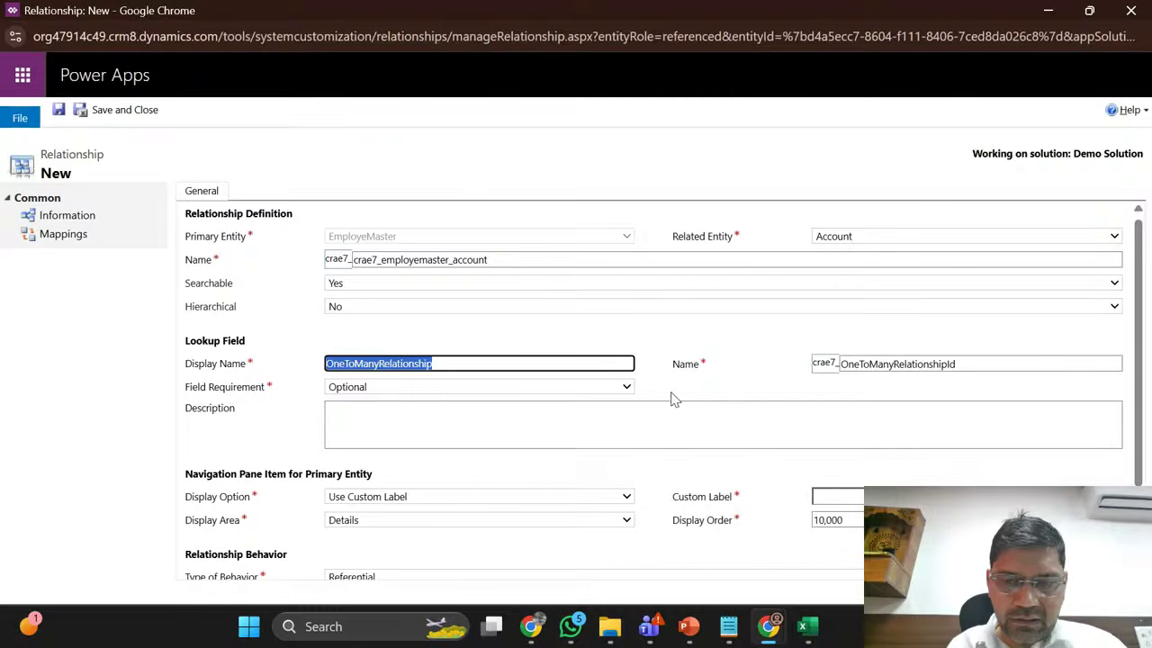
{"action": "left_click", "coordinate": [864, 496]}
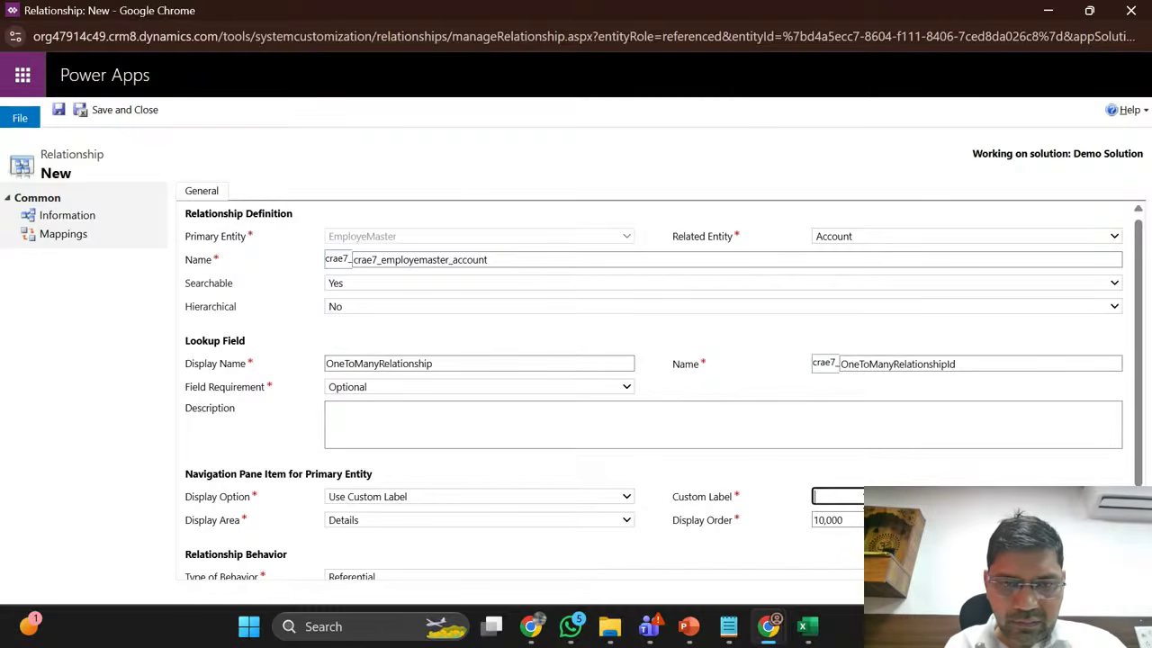
{"action": "type", "text": "Emp"}
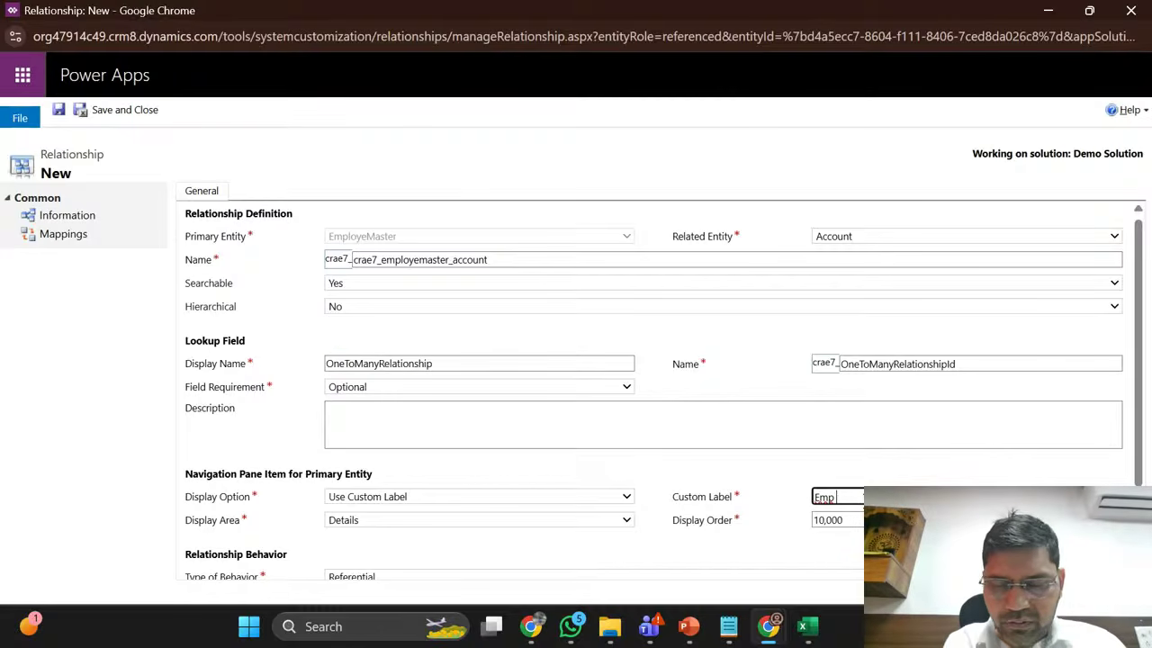
{"action": "type", "text": " To Acc"}
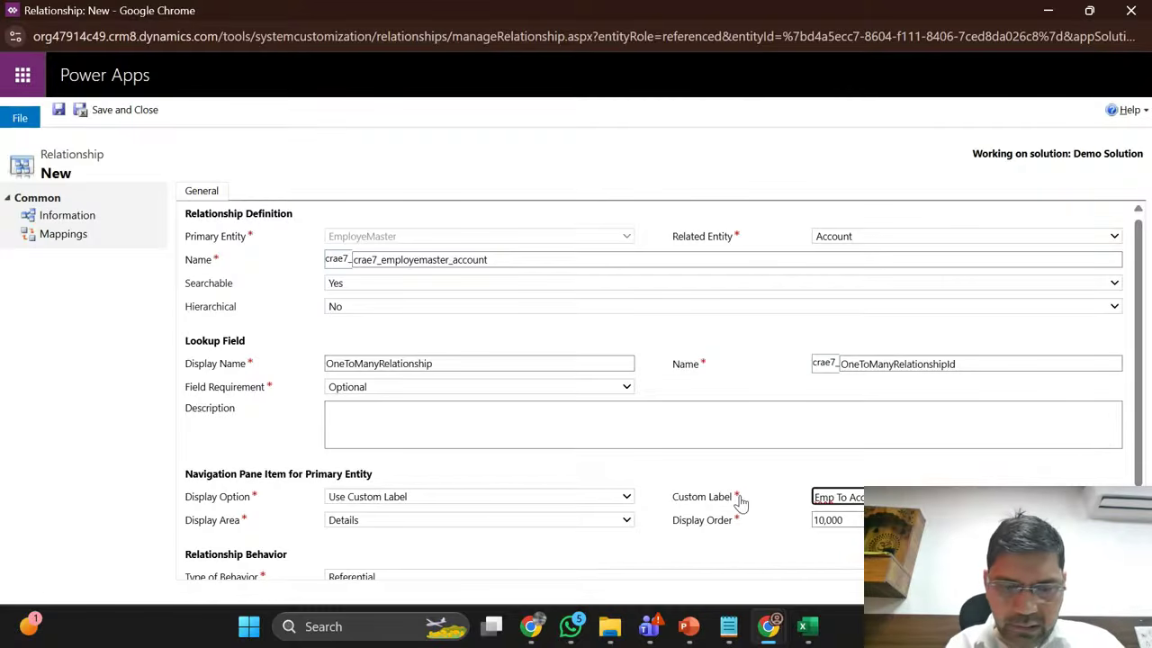
{"action": "scroll", "coordinate": [740, 497], "scroll_direction": "down", "scroll_amount": 1}
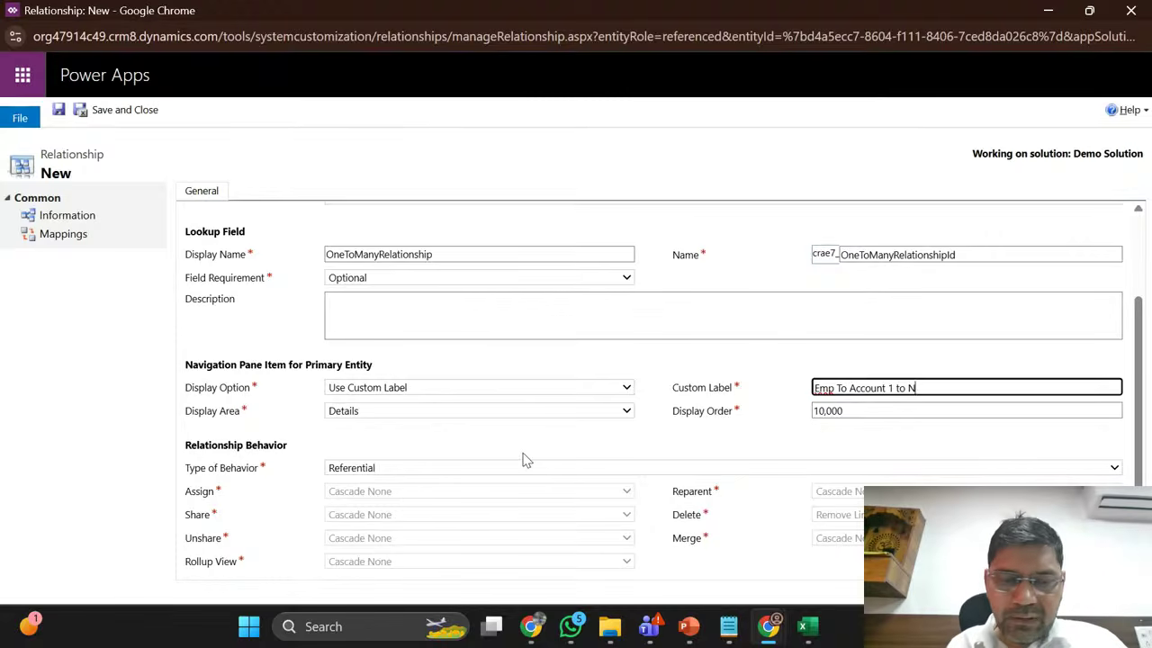
Step: Try Parental, Referential and Referential, Restrict Delete behaviors, then settle on Configurable Cascading
{"action": "left_click", "coordinate": [367, 472]}
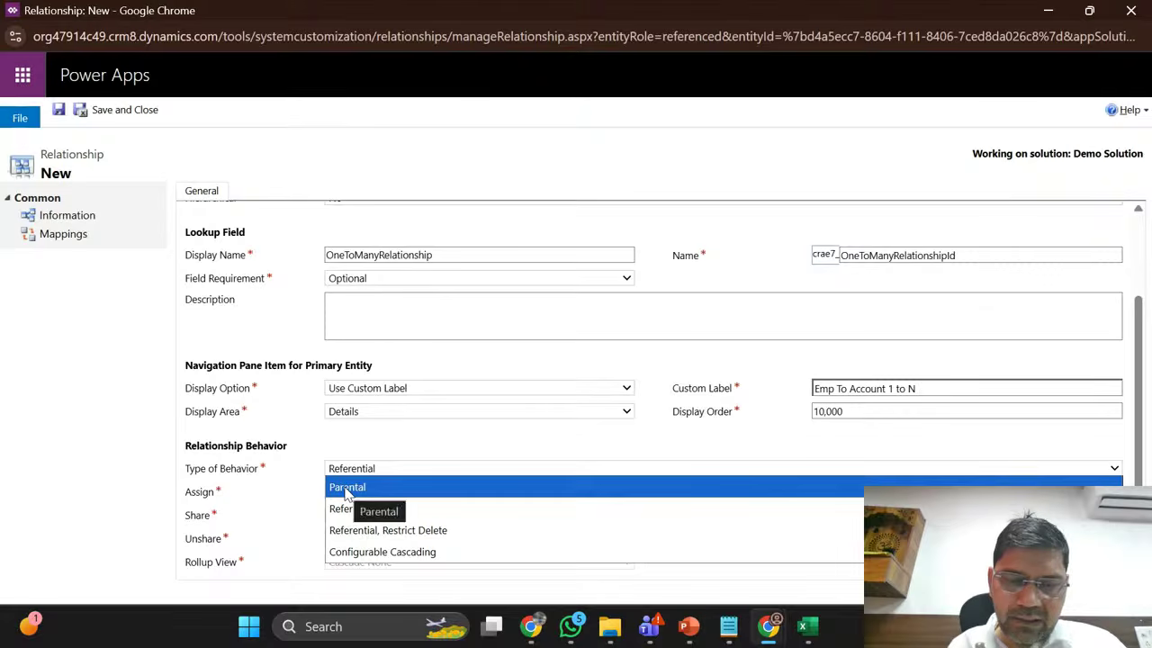
{"action": "left_click", "coordinate": [345, 489]}
{"action": "left_click", "coordinate": [379, 468]}
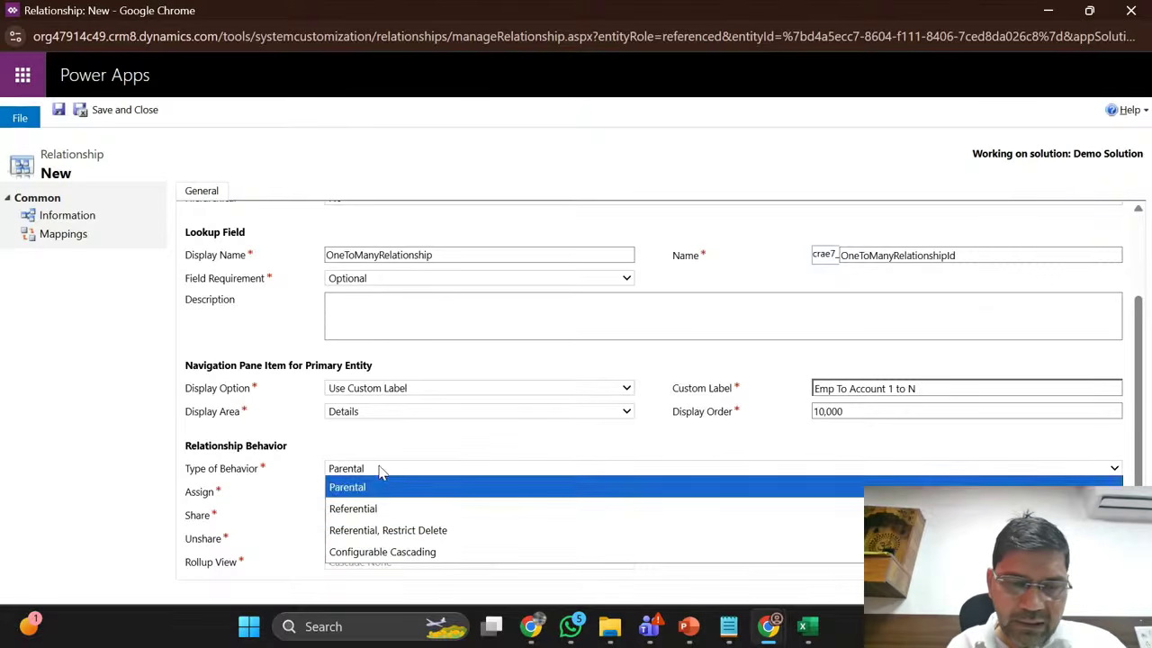
{"action": "left_click", "coordinate": [372, 509]}
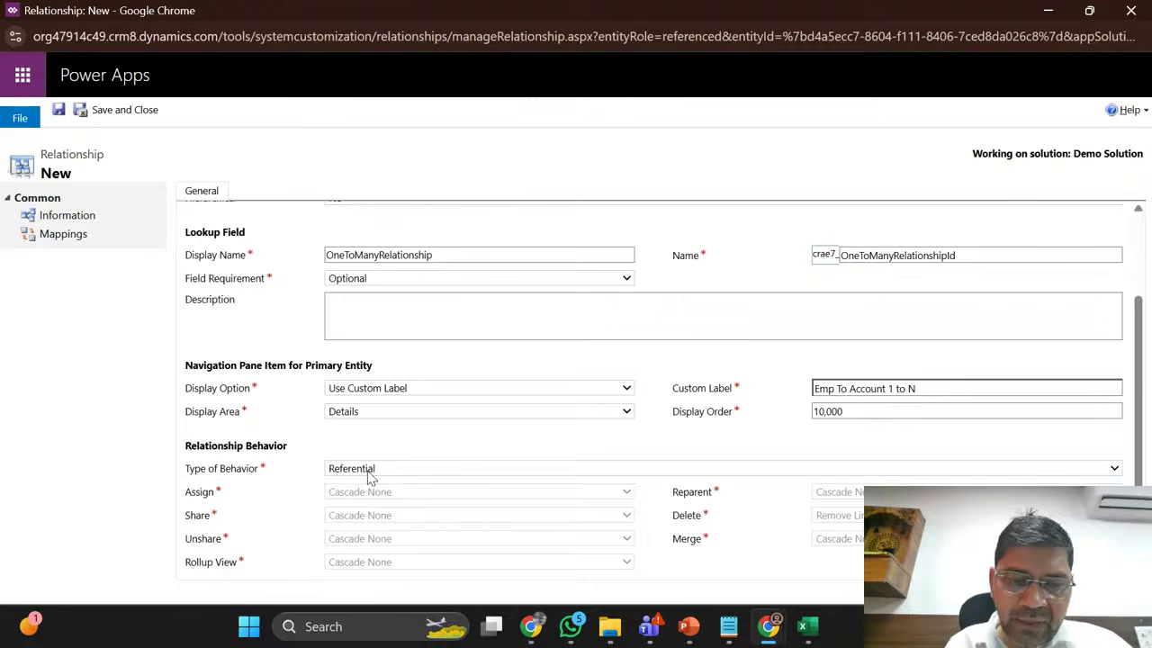
{"action": "left_click", "coordinate": [369, 469]}
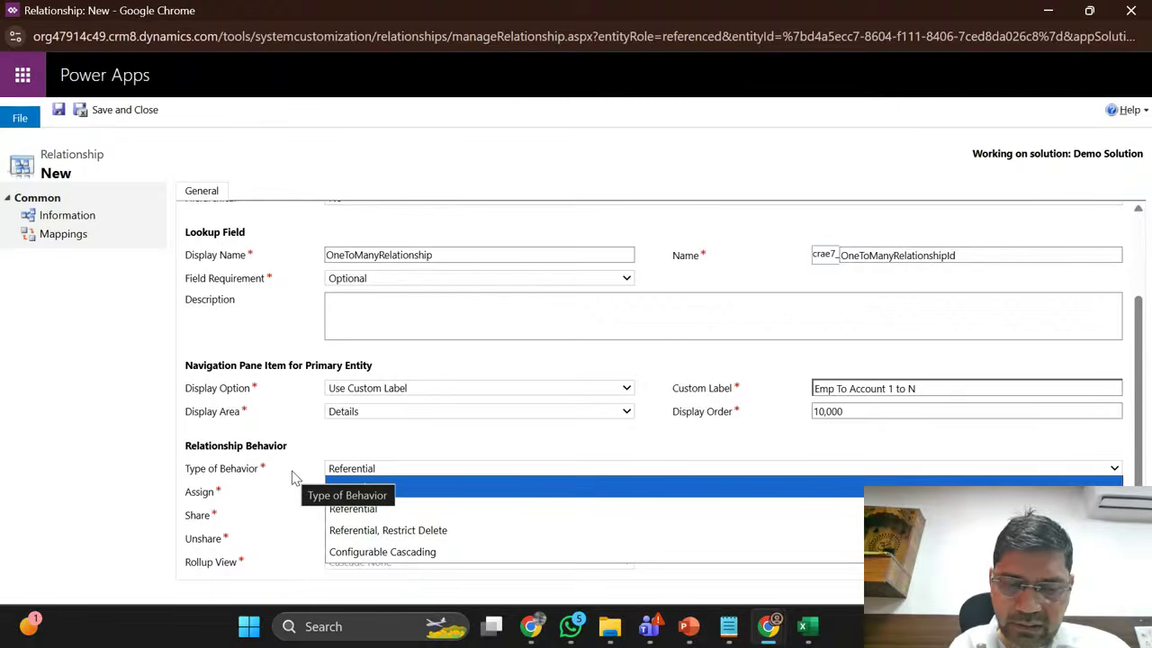
{"action": "left_click", "coordinate": [355, 509]}
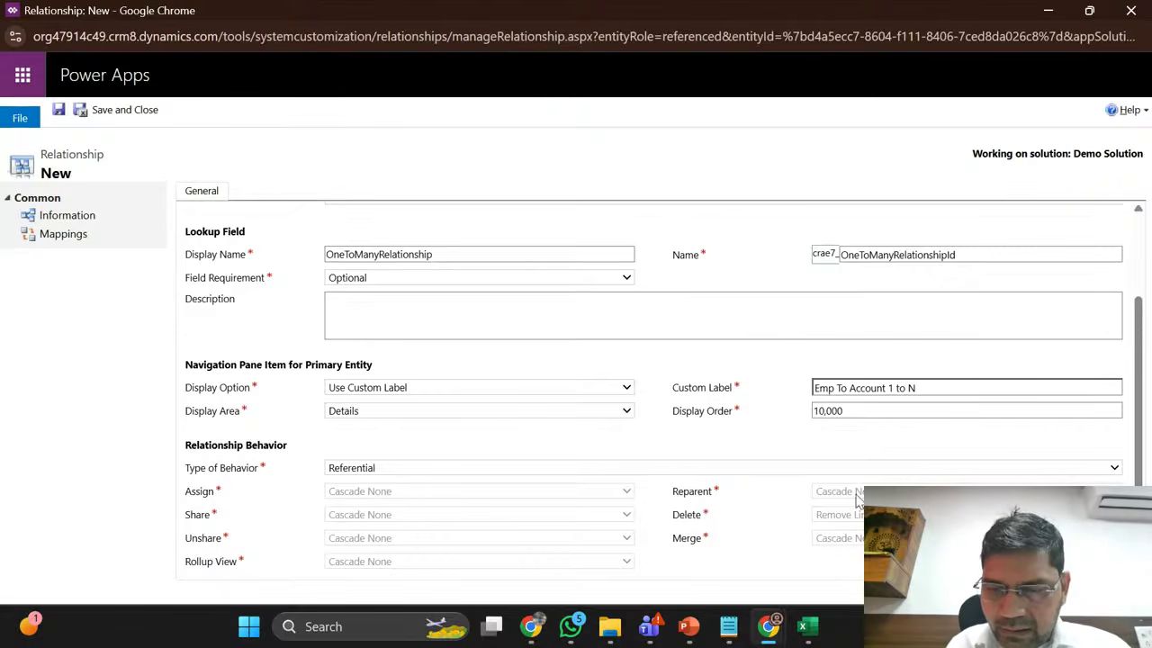
{"action": "left_click", "coordinate": [357, 470]}
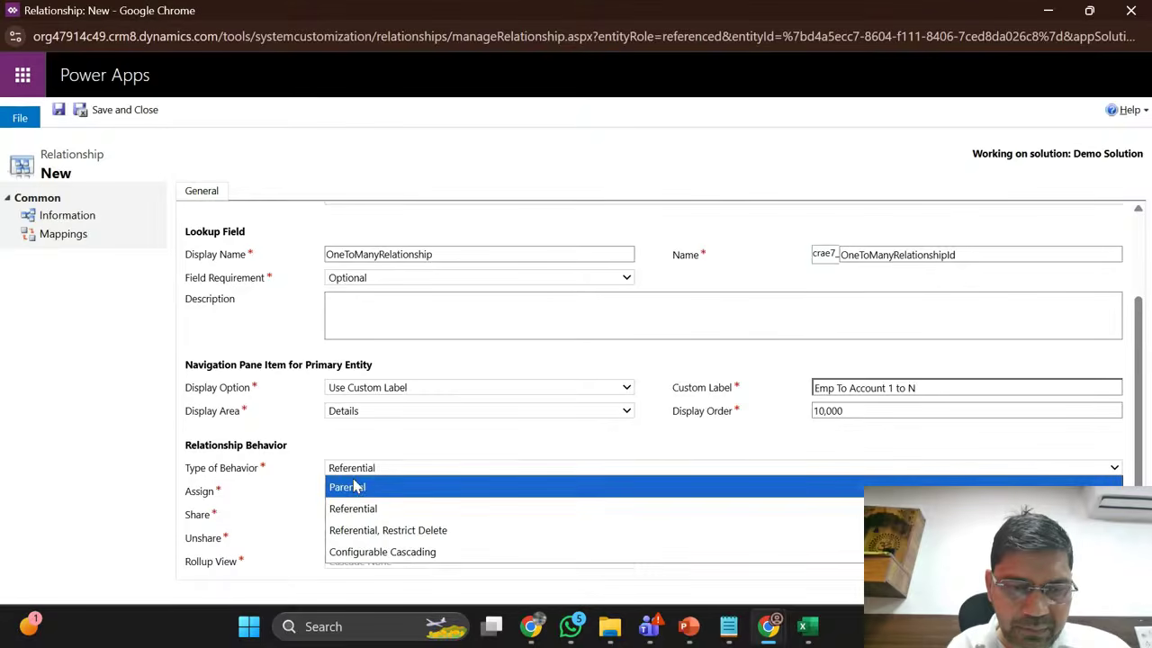
{"action": "left_click", "coordinate": [360, 485]}
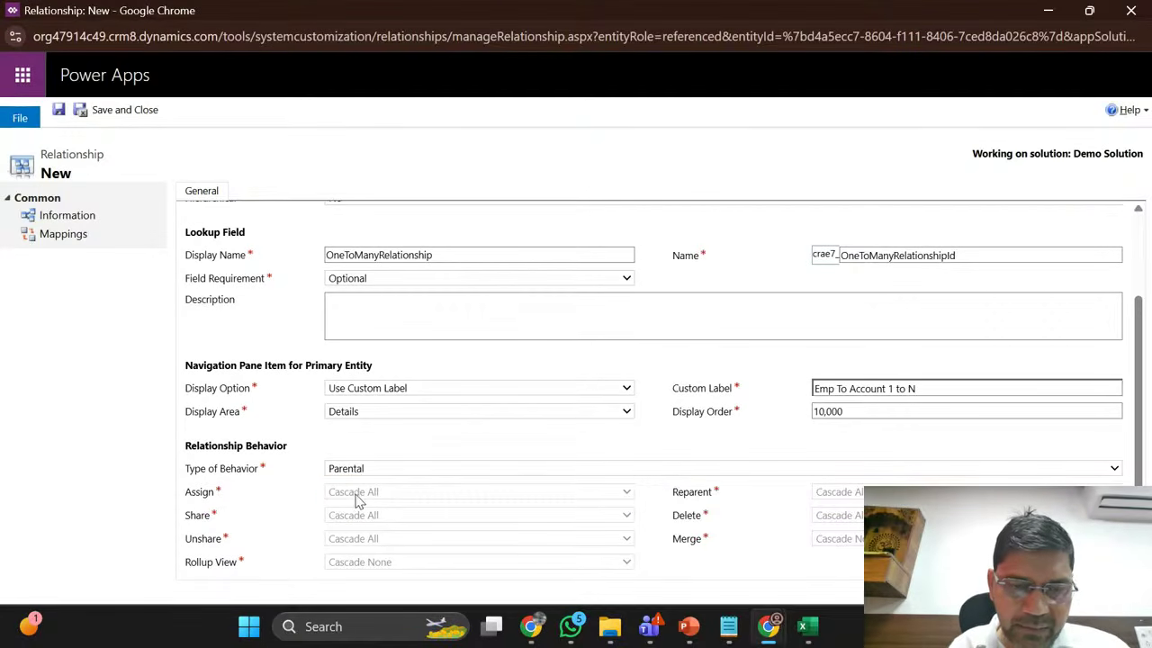
{"action": "left_click", "coordinate": [358, 474]}
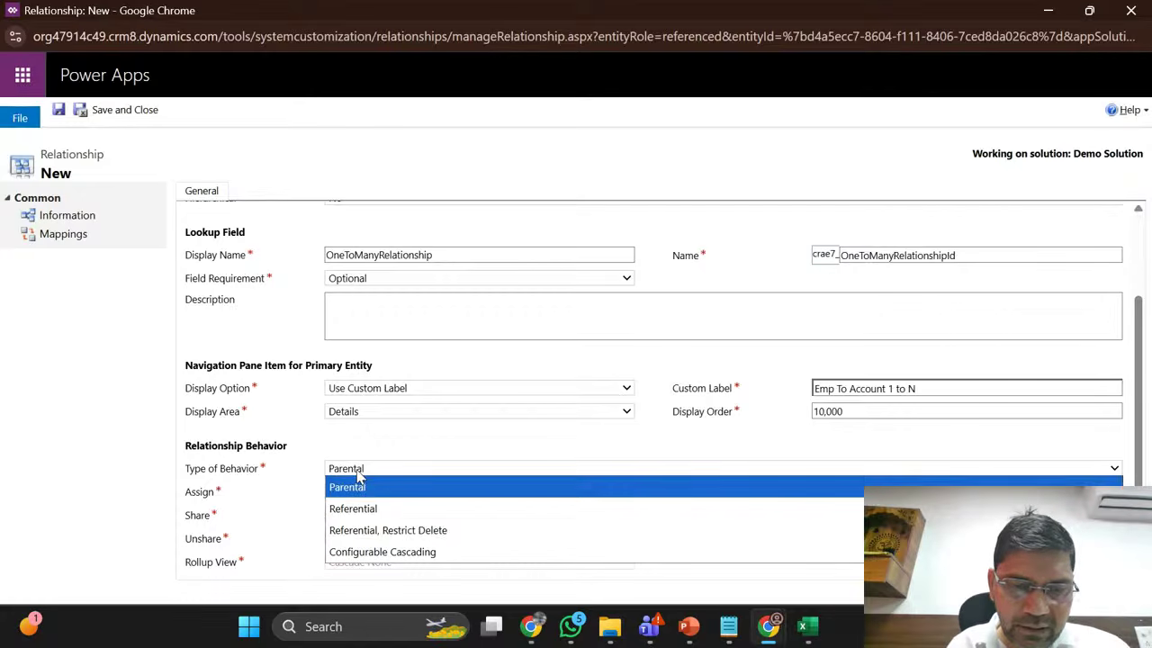
{"action": "left_click", "coordinate": [364, 533]}
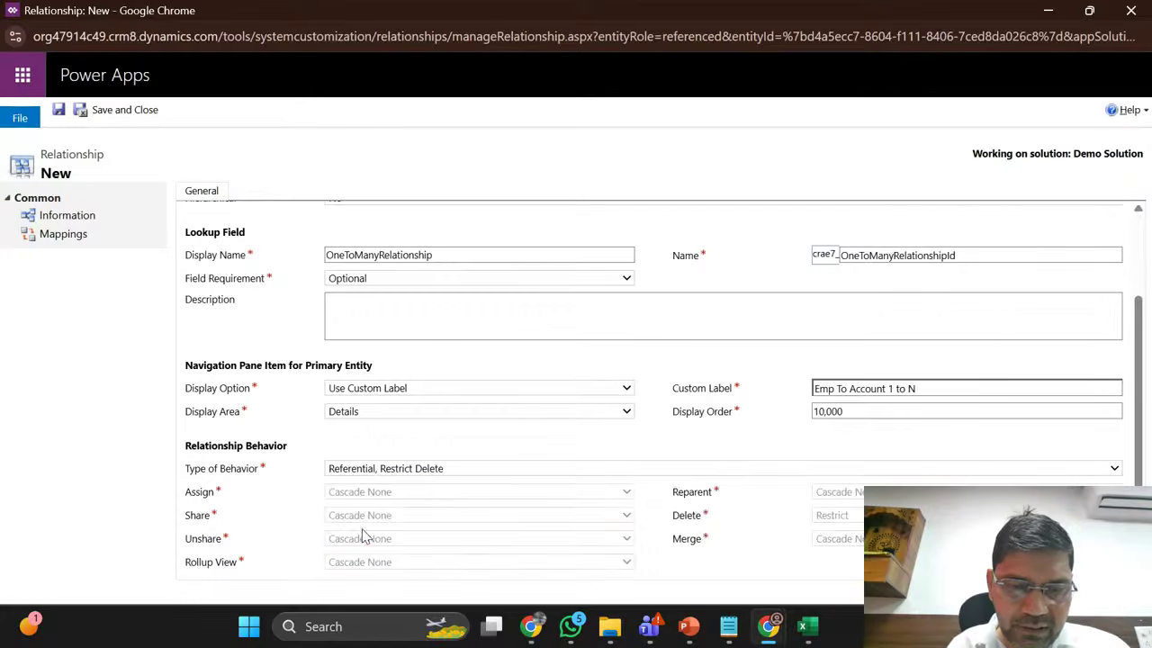
{"action": "left_click", "coordinate": [423, 473]}
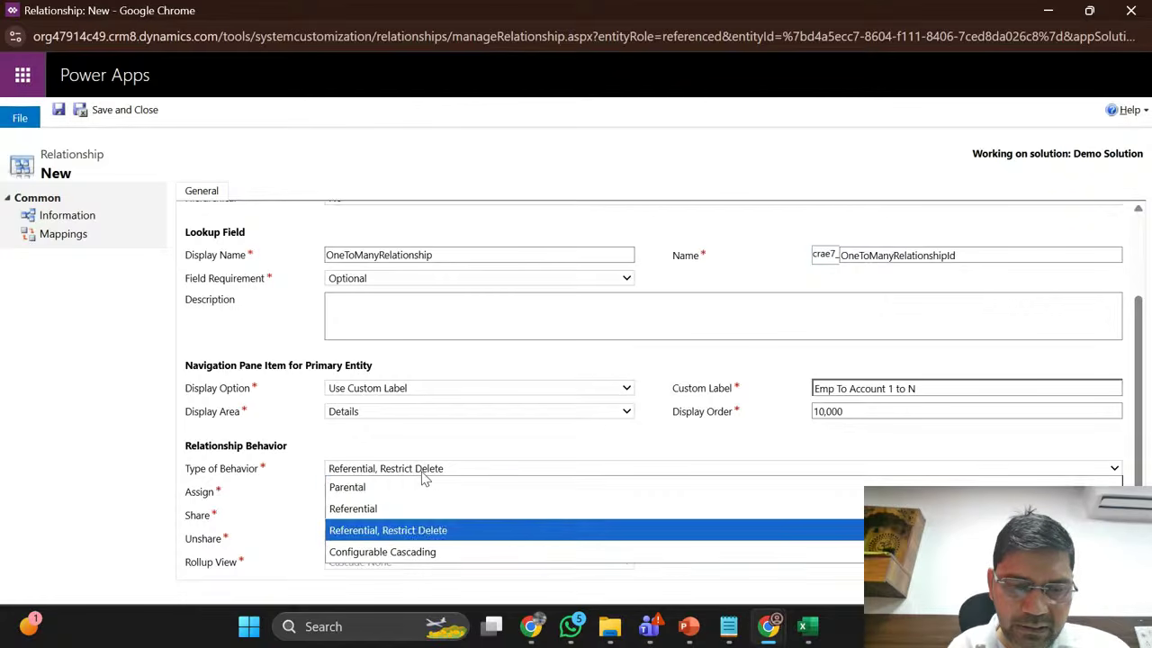
{"action": "left_click", "coordinate": [382, 564]}
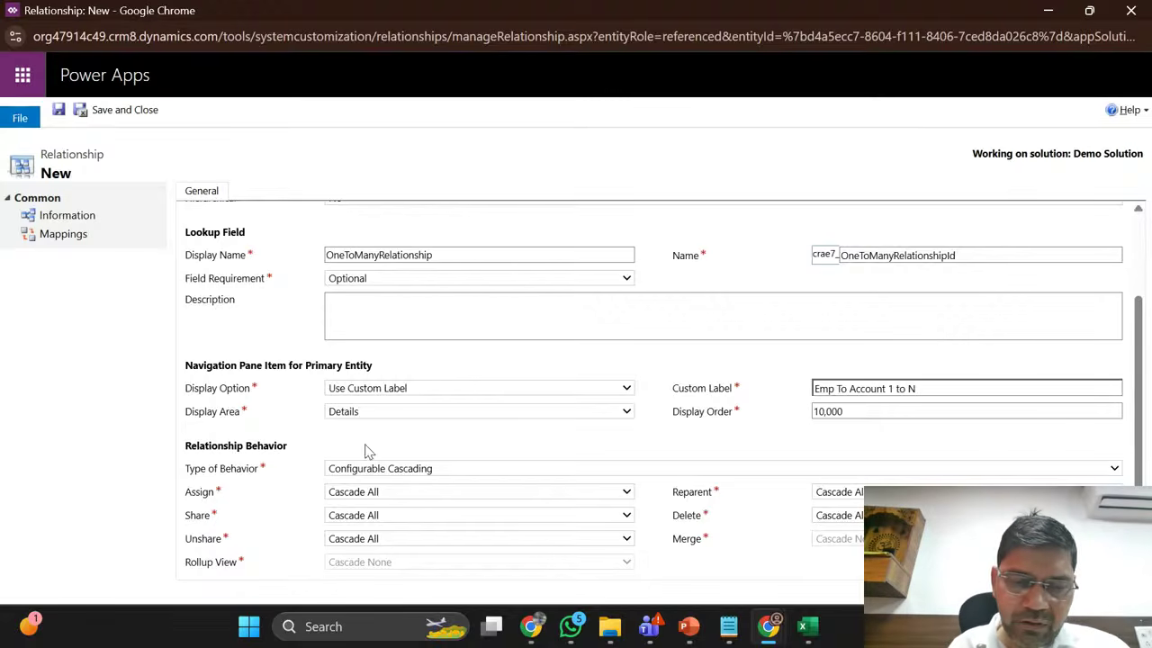
Step: Confirm Assign, Share and Unshare all stay at Cascade All, then select the Assign label
{"action": "left_click", "coordinate": [353, 494]}
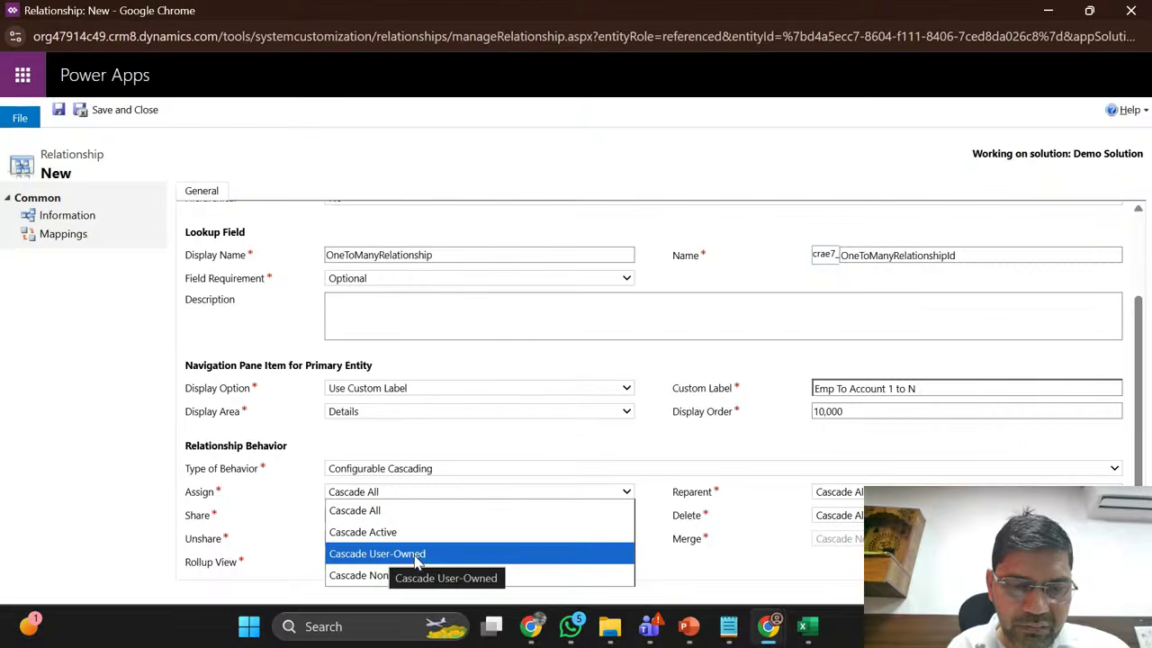
{"action": "left_click", "coordinate": [279, 517]}
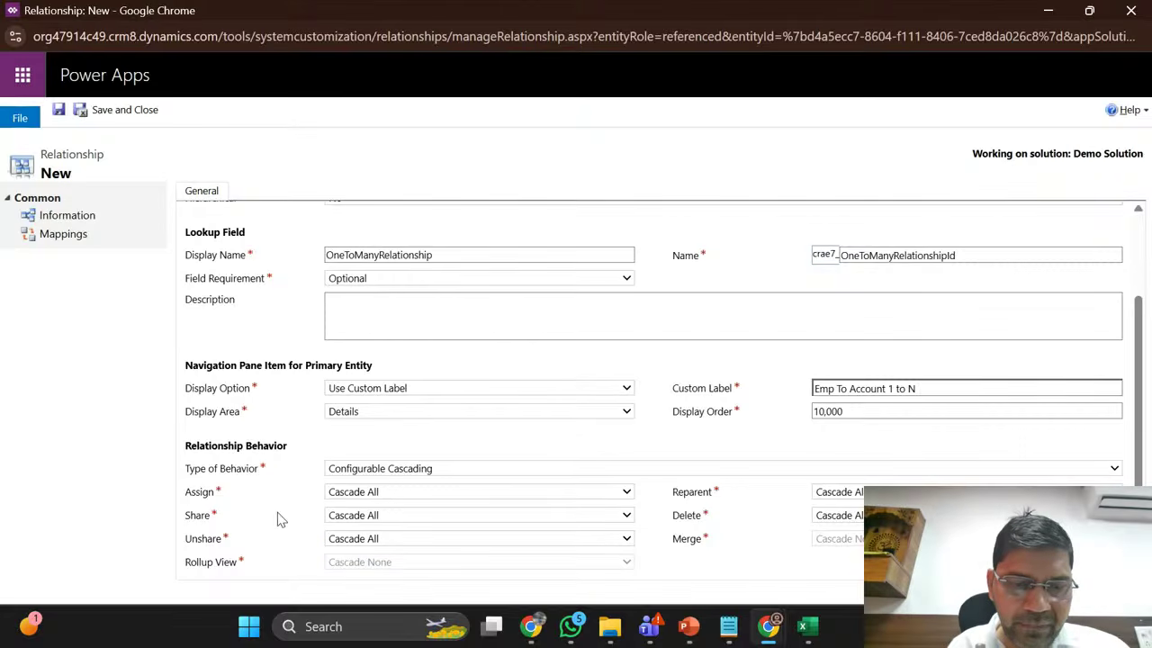
{"action": "left_click", "coordinate": [340, 520]}
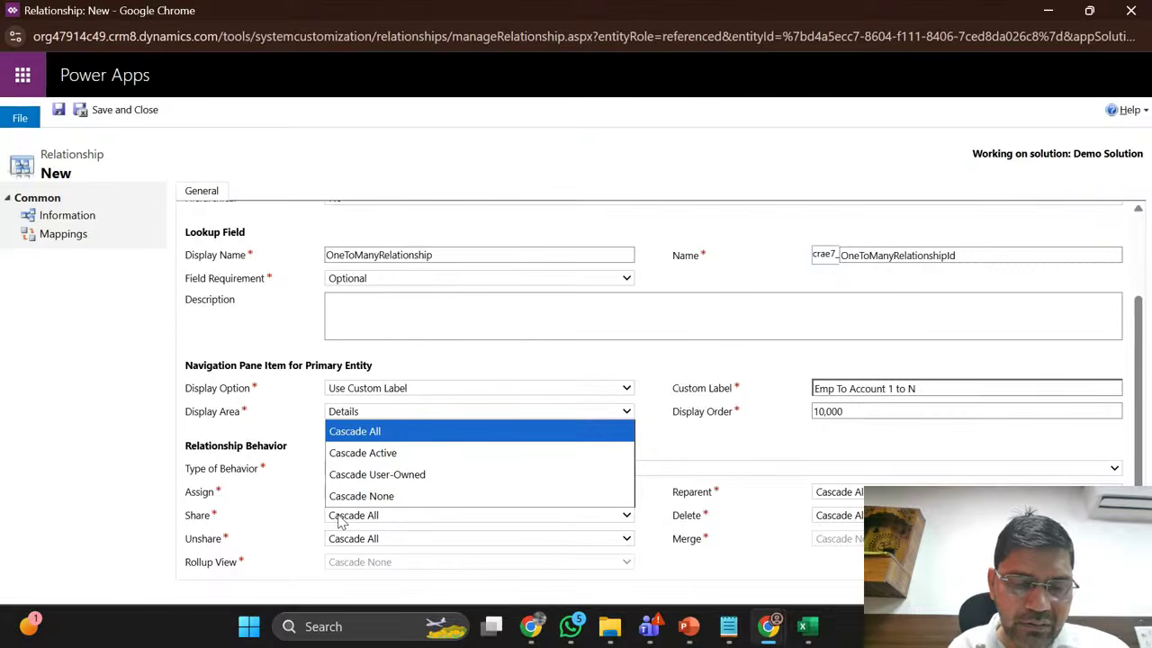
{"action": "left_click", "coordinate": [286, 510]}
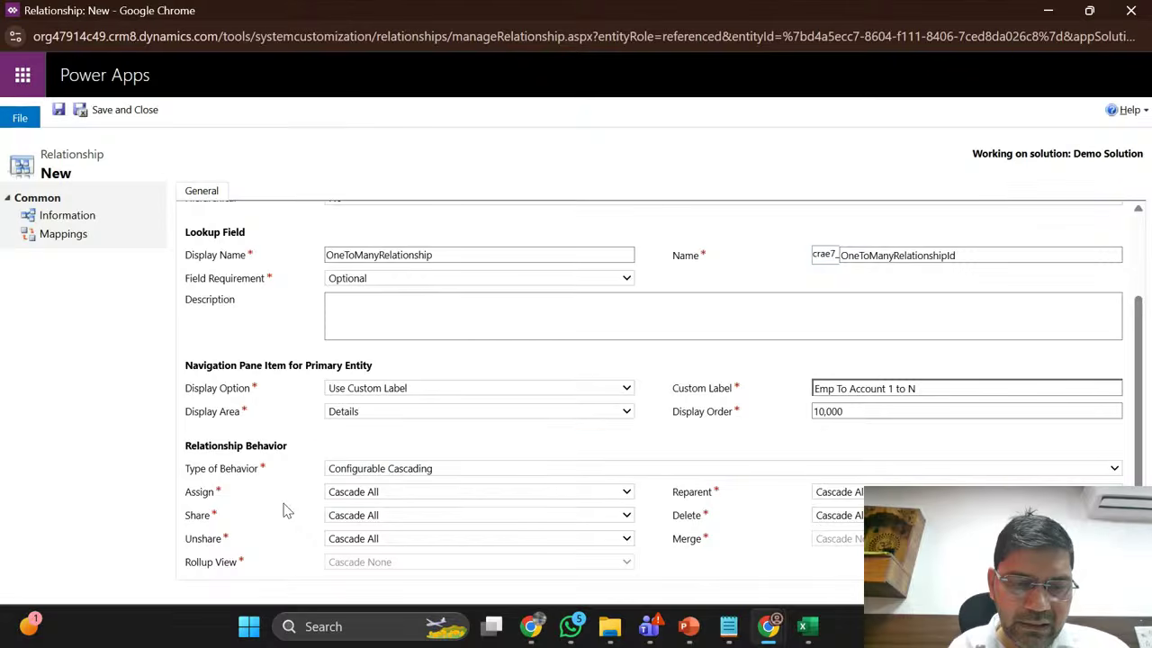
{"action": "left_click", "coordinate": [380, 520]}
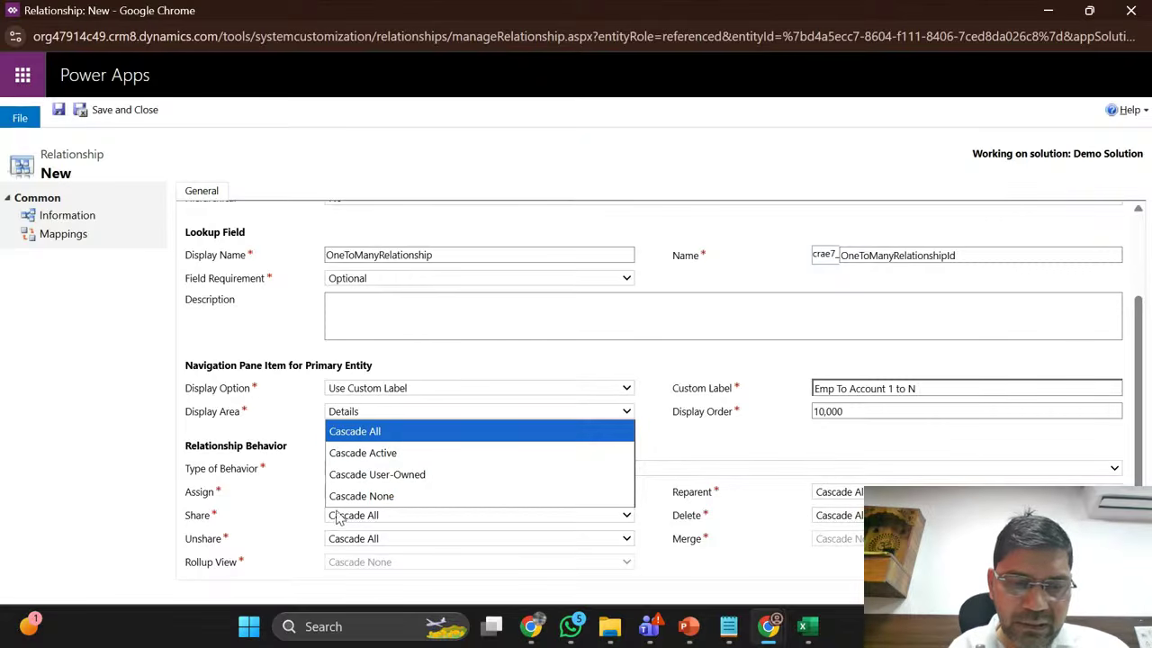
{"action": "left_click", "coordinate": [336, 516]}
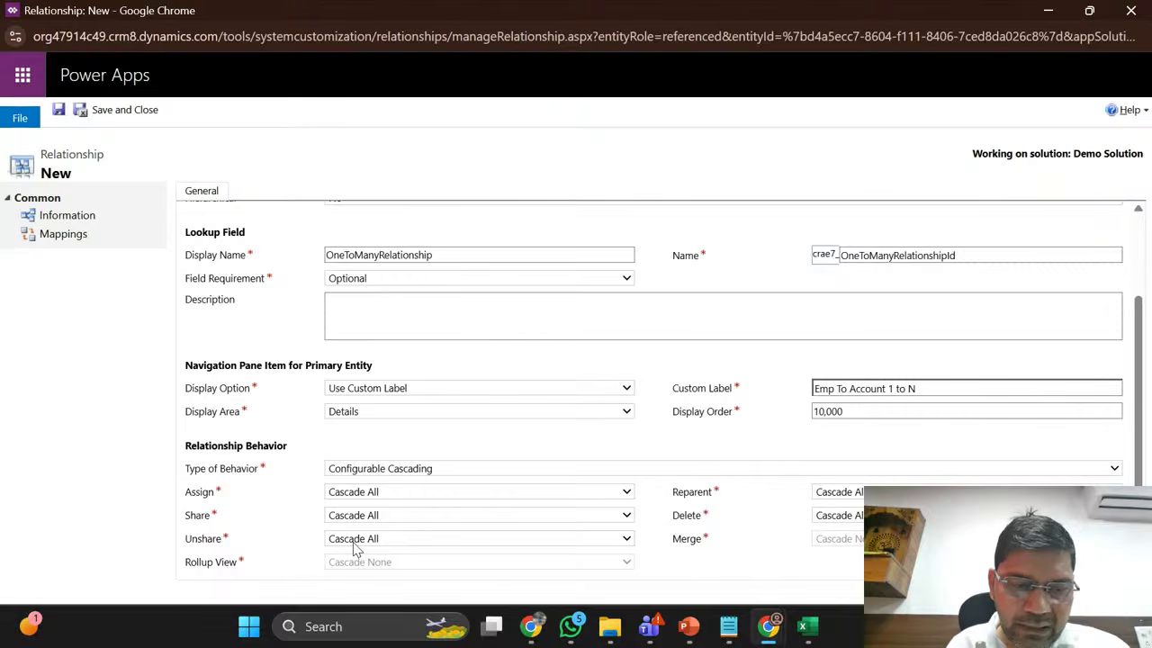
{"action": "left_click", "coordinate": [357, 551]}
{"action": "left_click", "coordinate": [247, 538]}
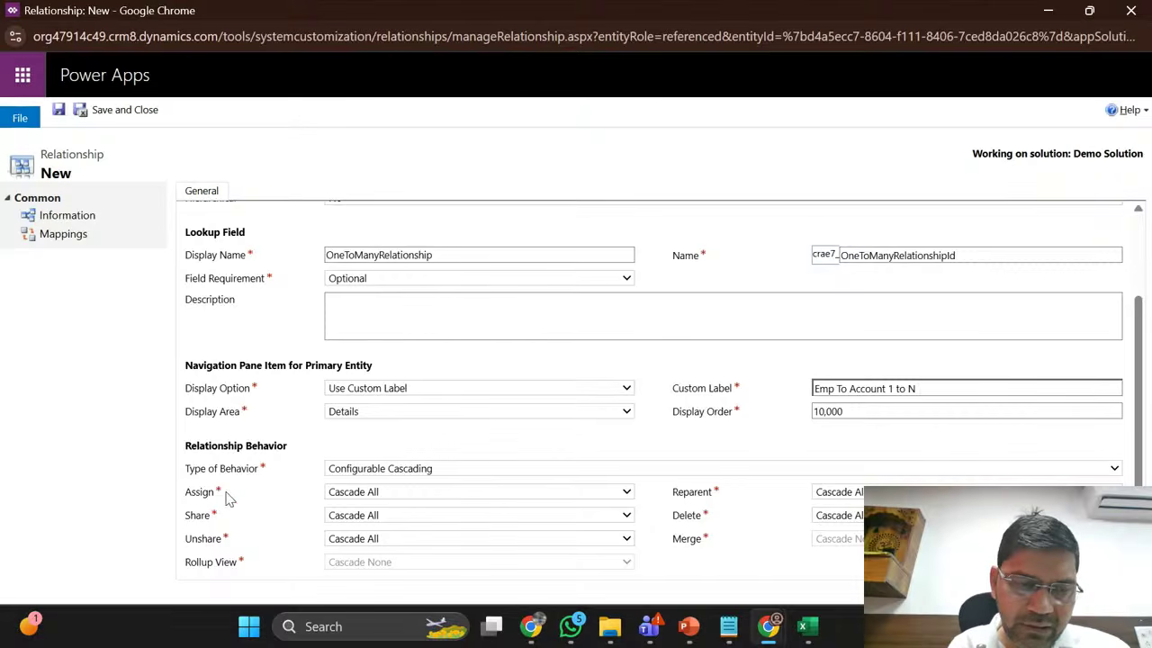
{"action": "double_click", "coordinate": [197, 494]}
{"action": "key", "text": "ctrl+c"}
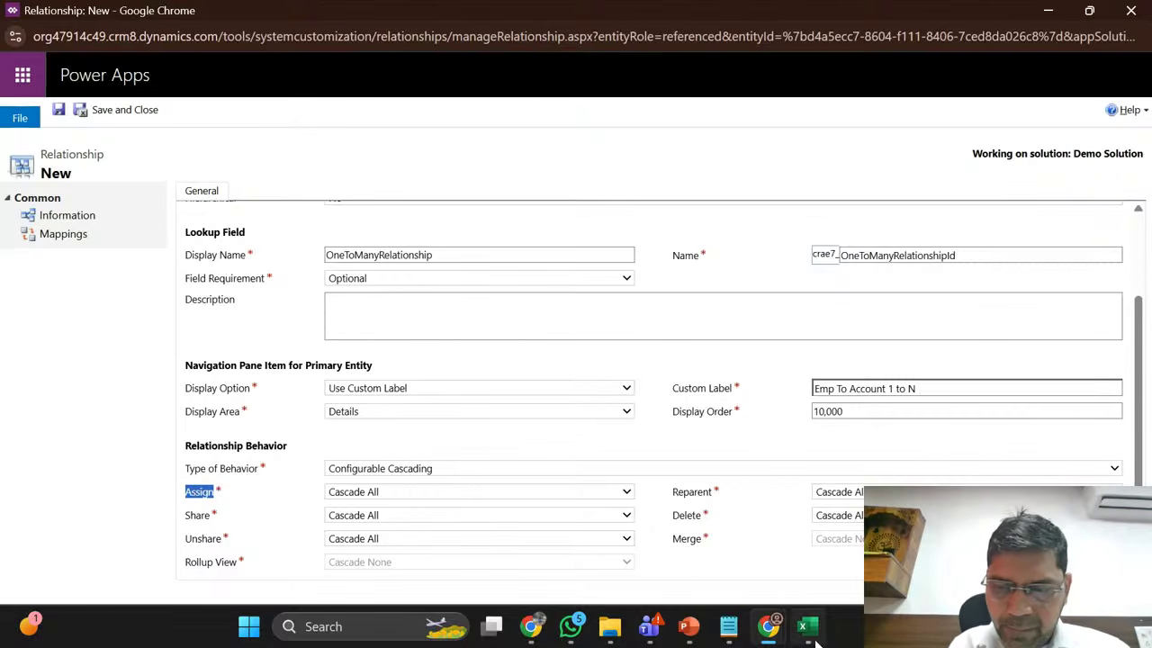
Step: Copy the Assign, Share and Unshare labels into Excel cells D18 to D20
{"action": "mouse_move", "coordinate": [816, 641]}
{"action": "left_click", "coordinate": [812, 560]}
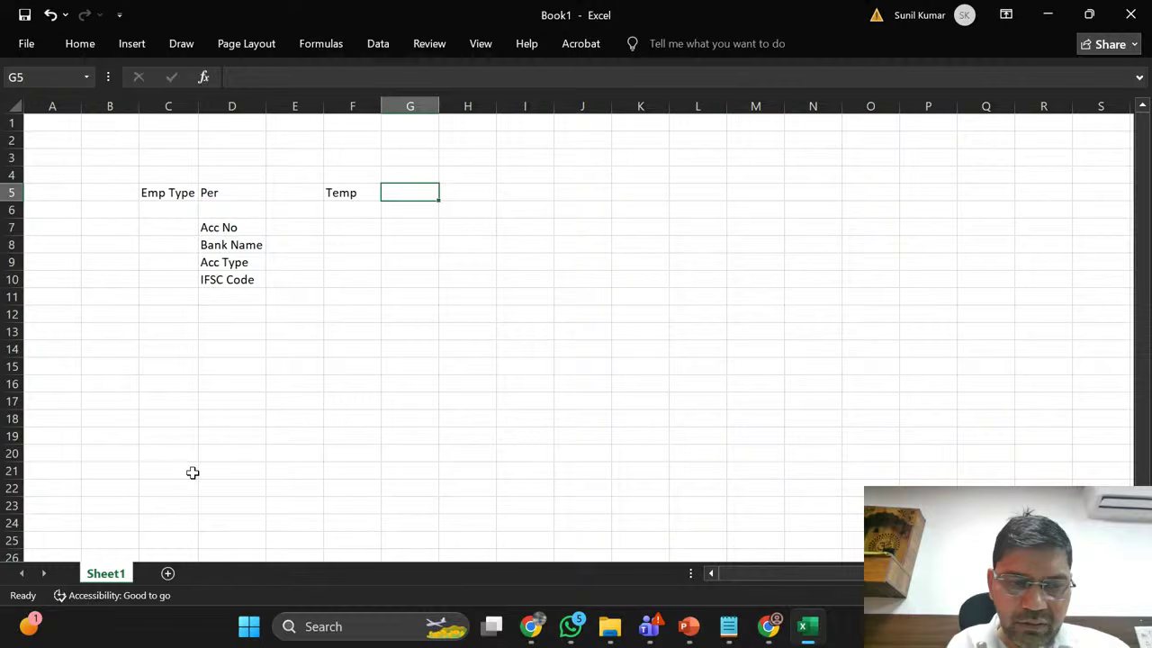
{"action": "left_click", "coordinate": [202, 415]}
{"action": "key", "text": "ctrl+v"}
{"action": "key", "text": "Return"}
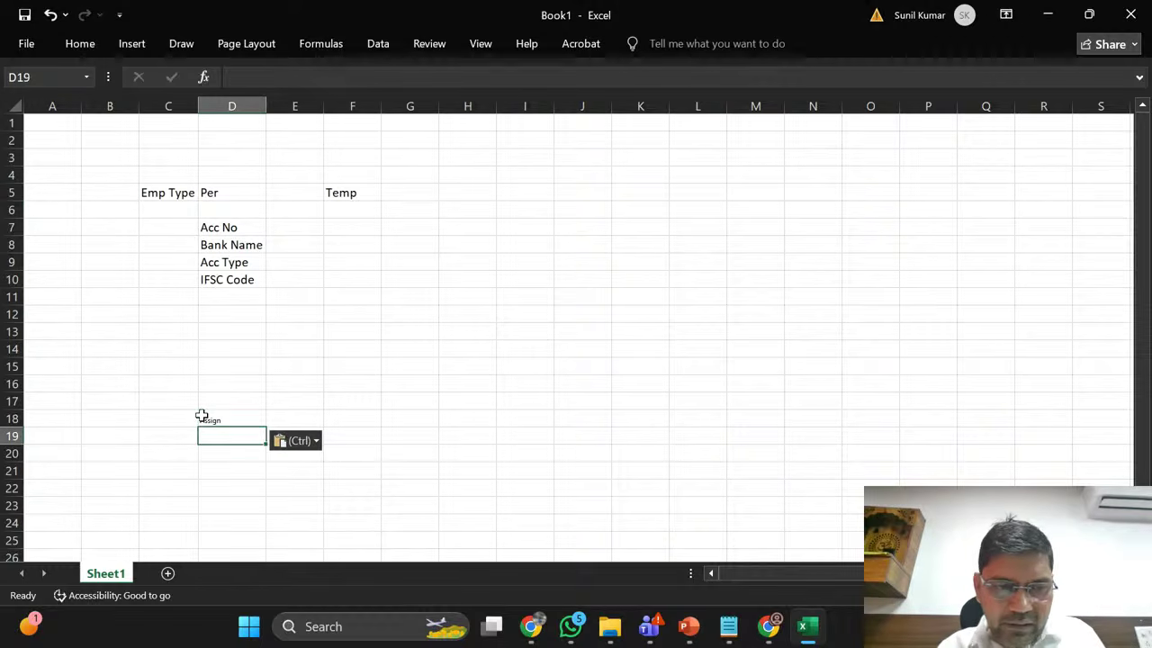
{"action": "key", "text": "alt+Tab"}
{"action": "double_click", "coordinate": [197, 516]}
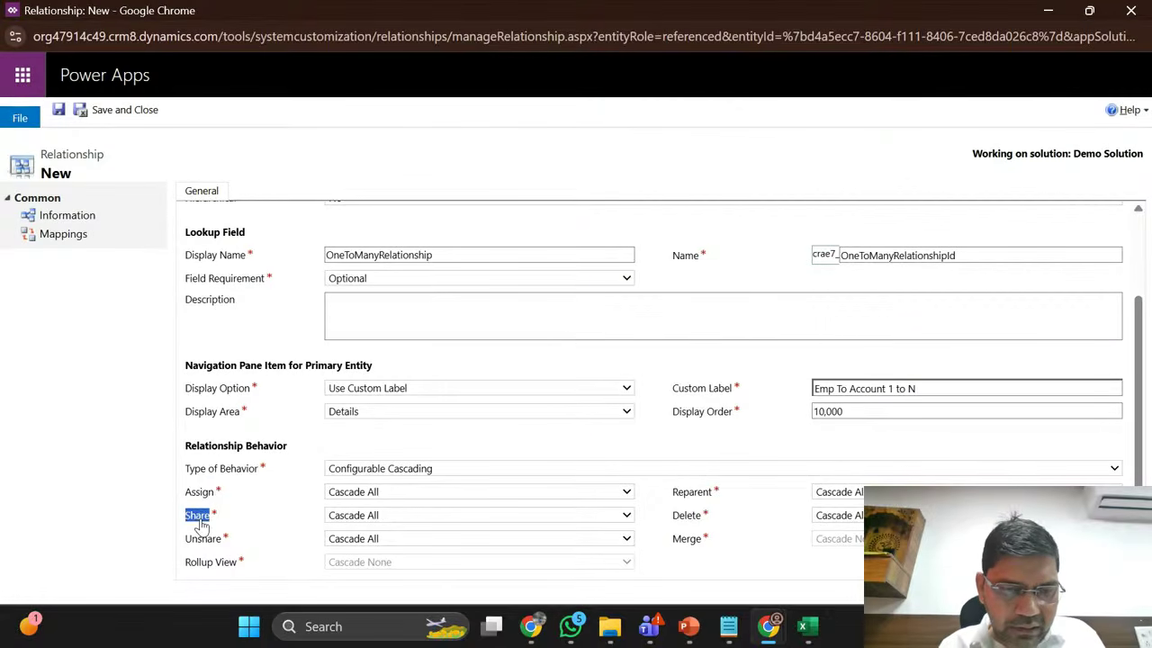
{"action": "key", "text": "ctrl+c"}
{"action": "key", "text": "alt+Tab"}
{"action": "key", "text": "ctrl+v"}
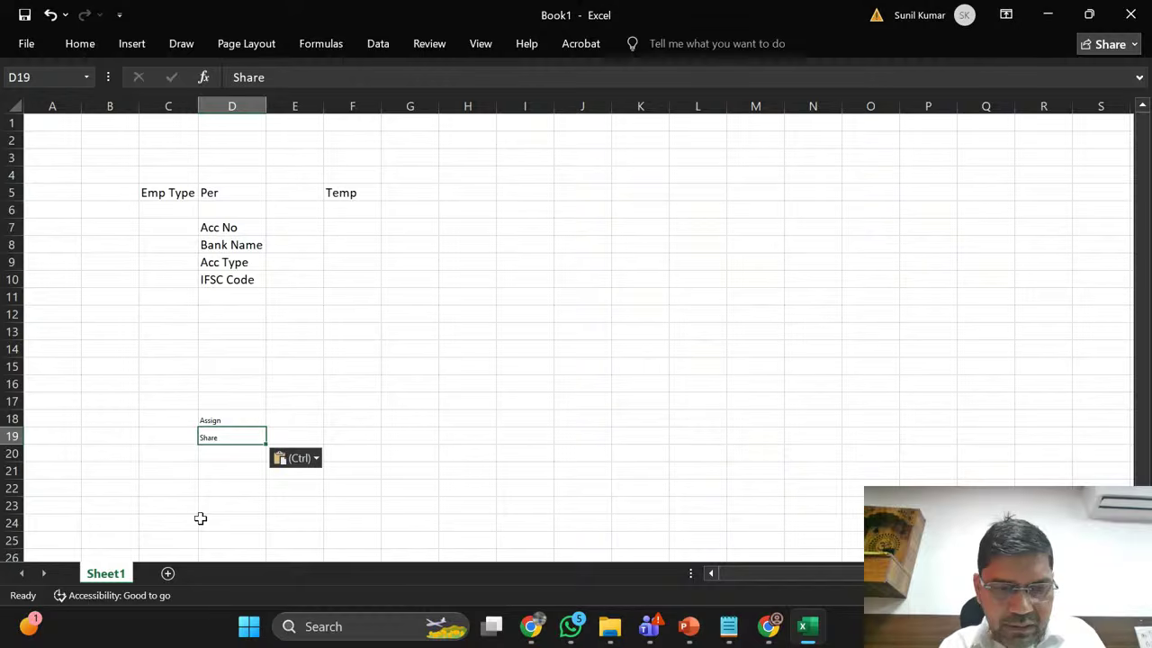
{"action": "key", "text": "alt+Tab"}
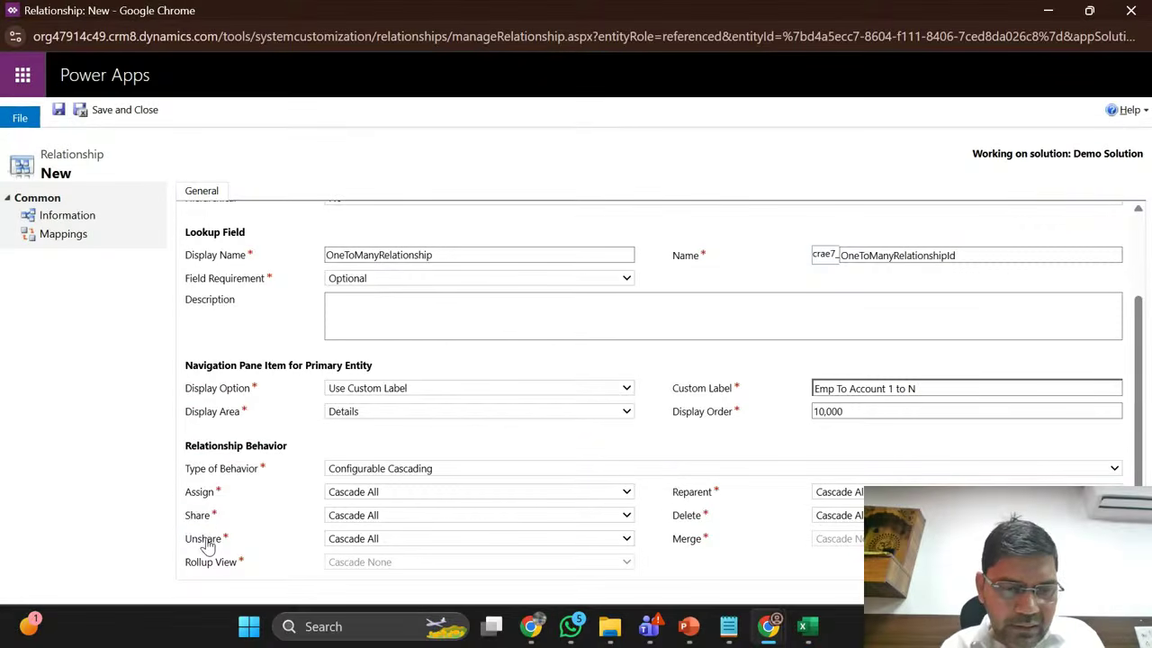
{"action": "double_click", "coordinate": [204, 539]}
{"action": "key", "text": "ctrl+c"}
{"action": "key", "text": "alt+Tab"}
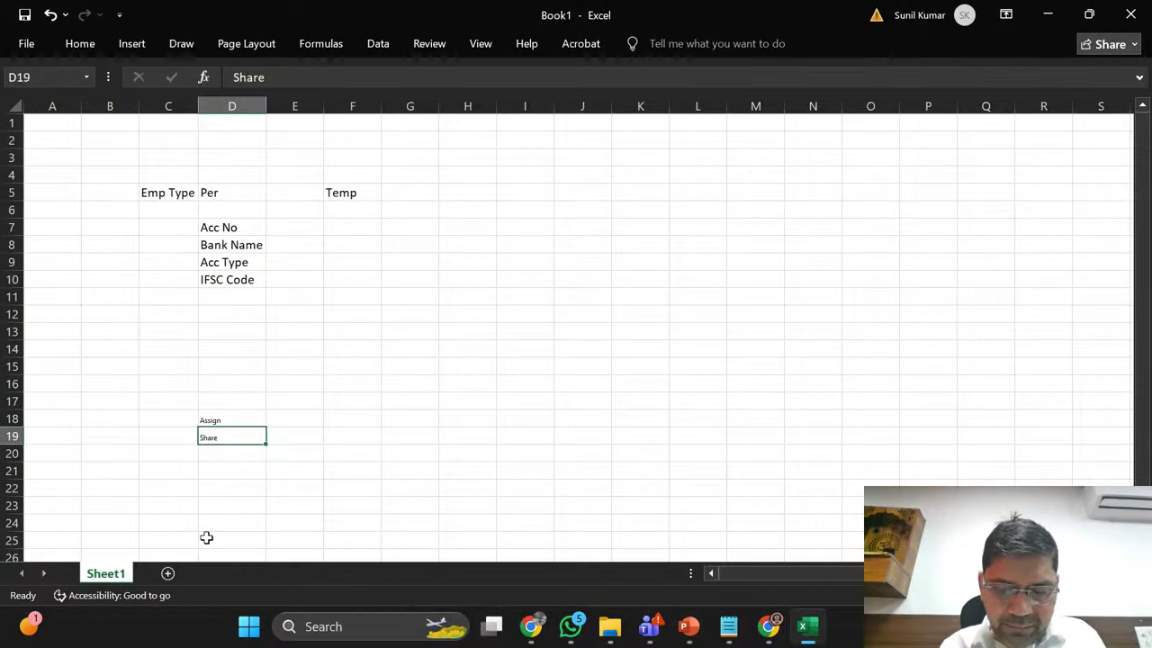
{"action": "key", "text": "Return"}
{"action": "key", "text": "ctrl+v"}
{"action": "key", "text": "Return"}
{"action": "key", "text": "alt+Tab"}
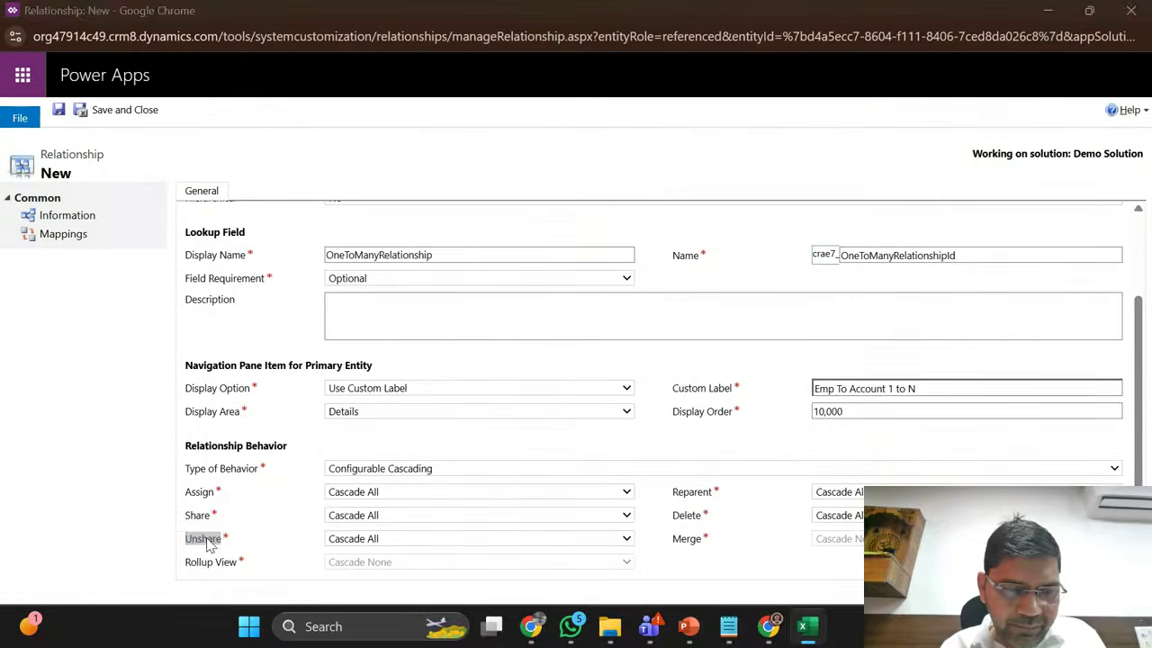
Step: Copy Rollup View, Reparent, Delete and Merge labels into Excel cells D21 to D24
{"action": "triple_click", "coordinate": [201, 565]}
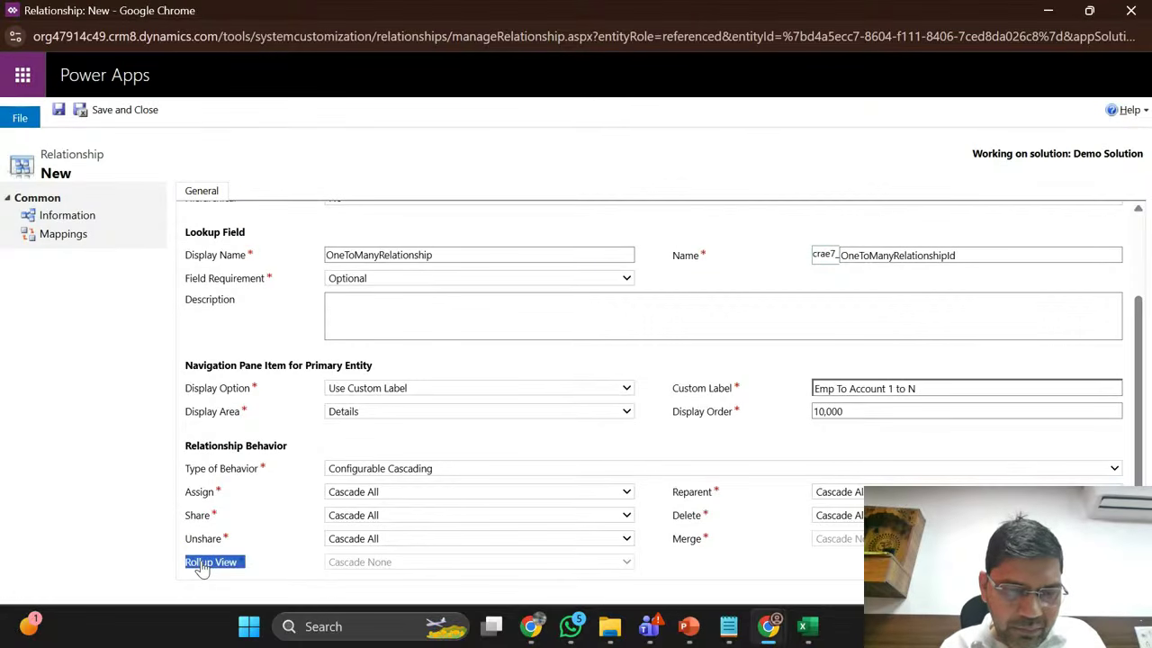
{"action": "key", "text": "ctrl+c"}
{"action": "key", "text": "alt+Tab"}
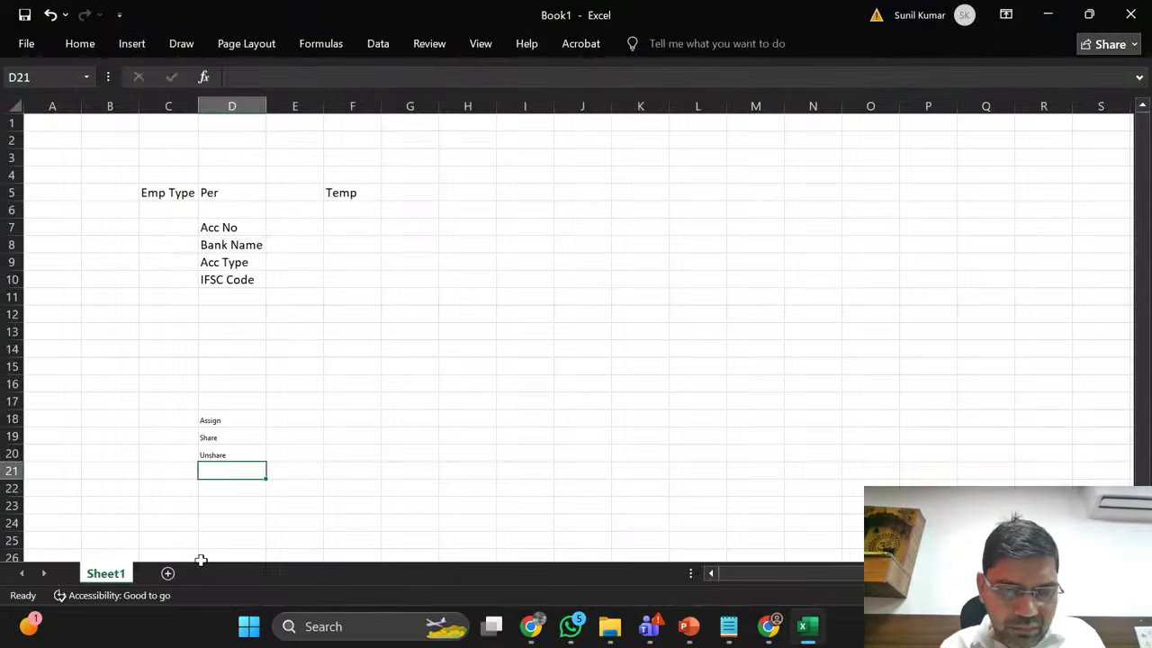
{"action": "key", "text": "ctrl+v"}
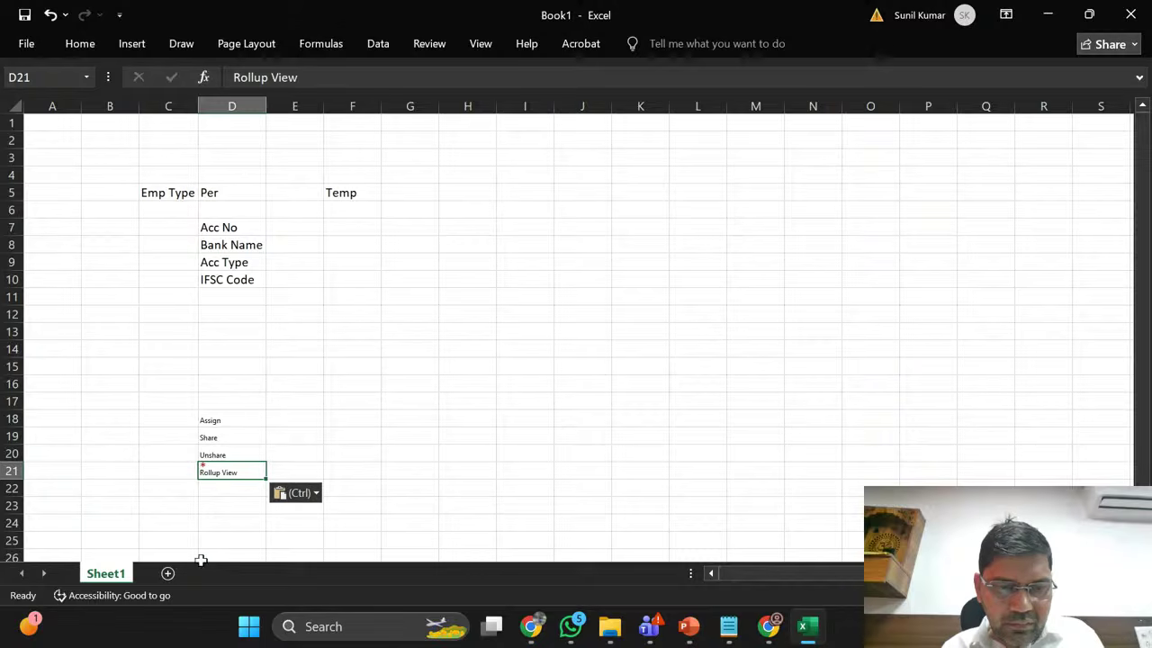
{"action": "left_click", "coordinate": [227, 490]}
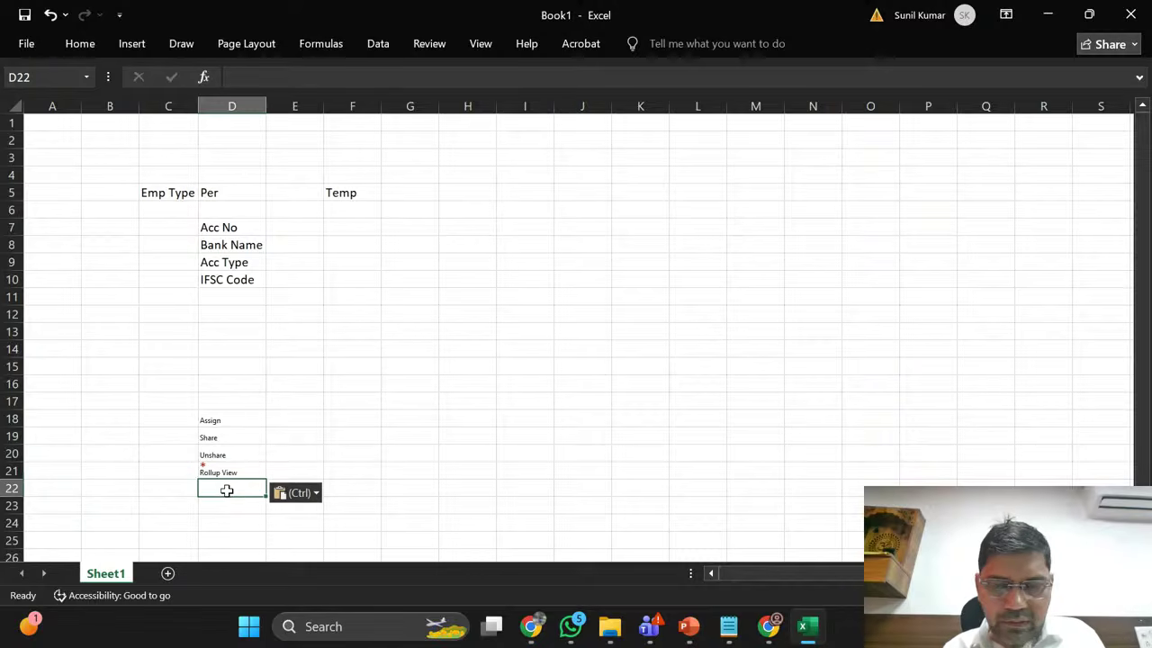
{"action": "key", "text": "alt+Tab"}
{"action": "double_click", "coordinate": [692, 492]}
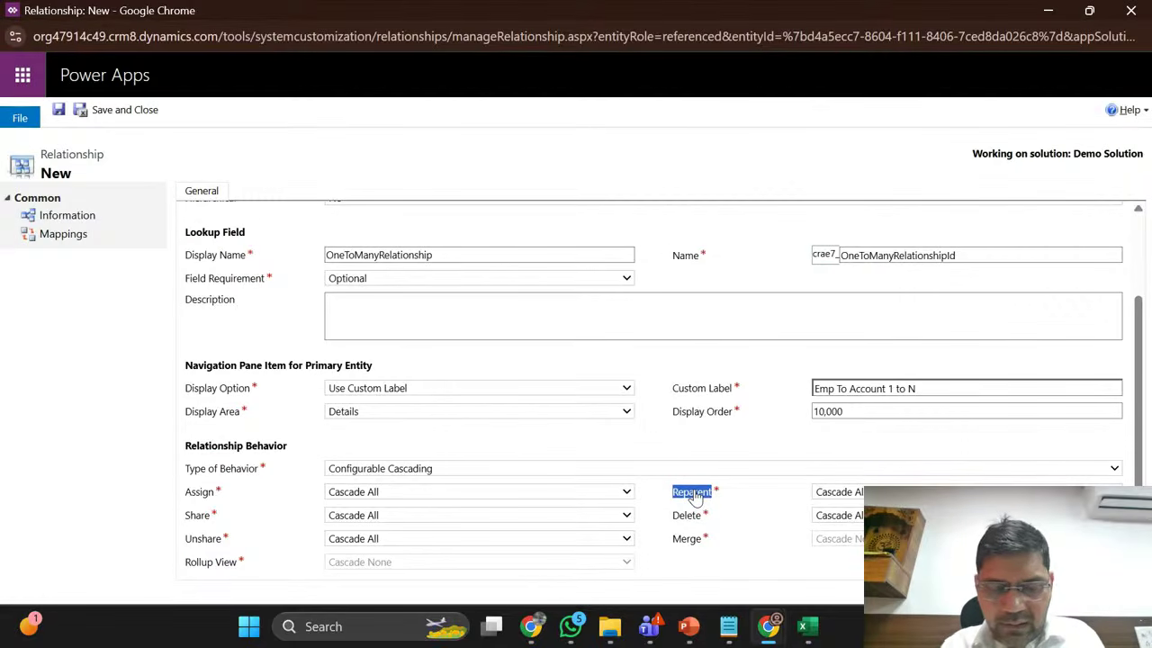
{"action": "key", "text": "alt+Tab"}
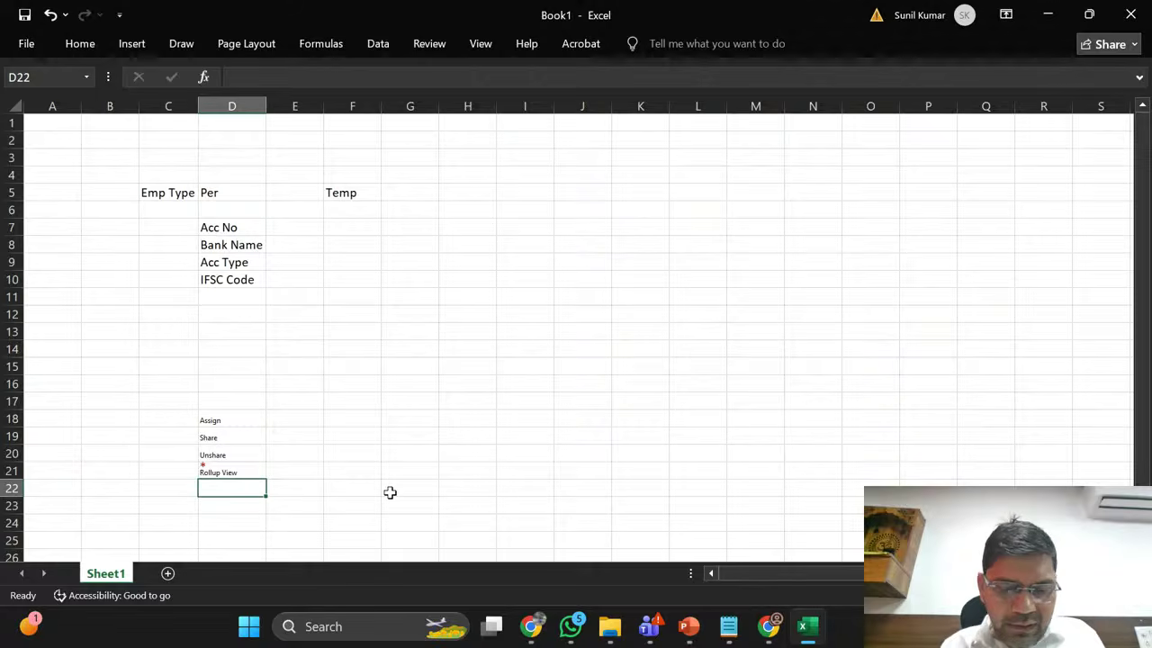
{"action": "key", "text": "ctrl+v"}
{"action": "key", "text": "Return"}
{"action": "key", "text": "alt+Tab"}
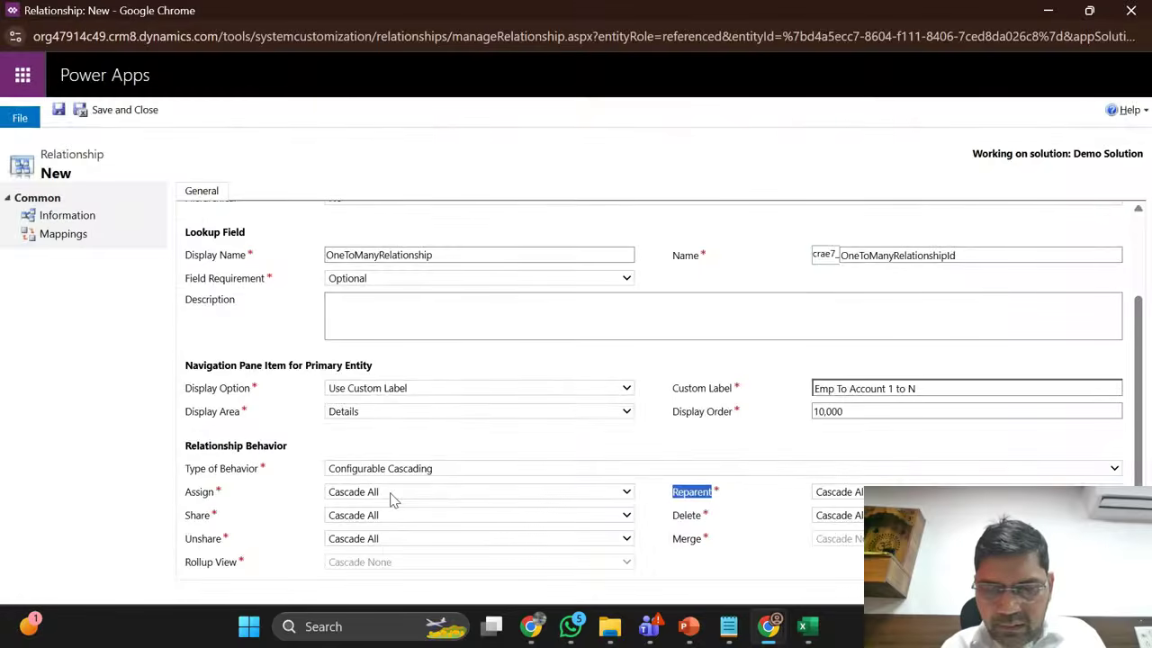
{"action": "double_click", "coordinate": [685, 517]}
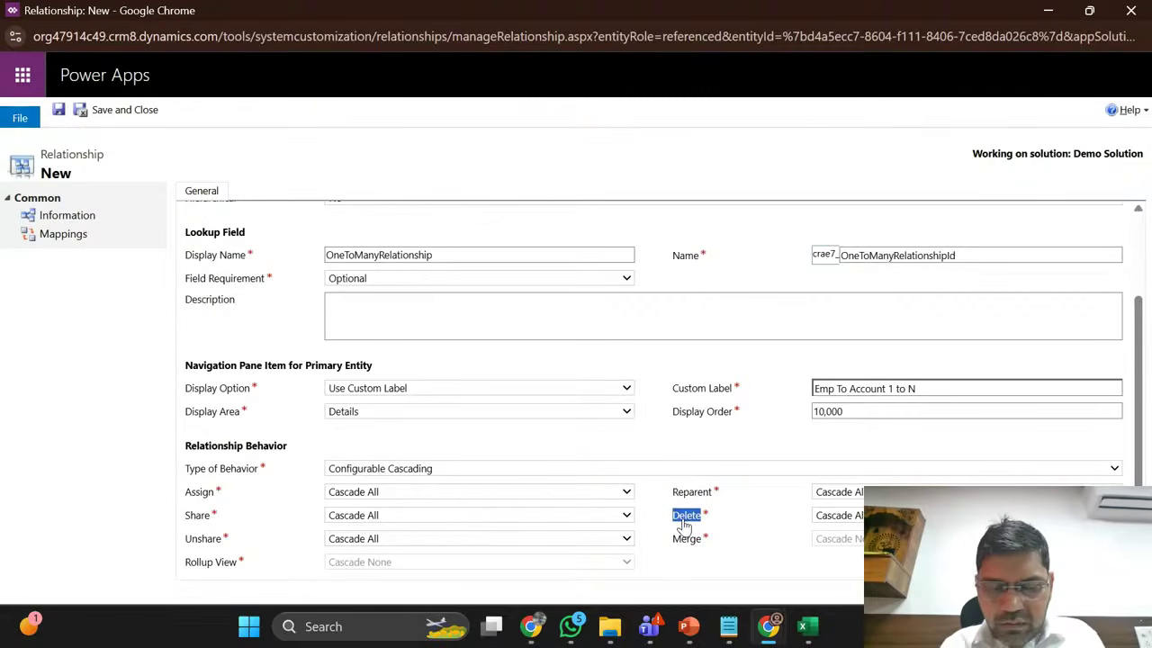
{"action": "key", "text": "ctrl+c"}
{"action": "key", "text": "alt+Tab"}
{"action": "key", "text": "ctrl+v"}
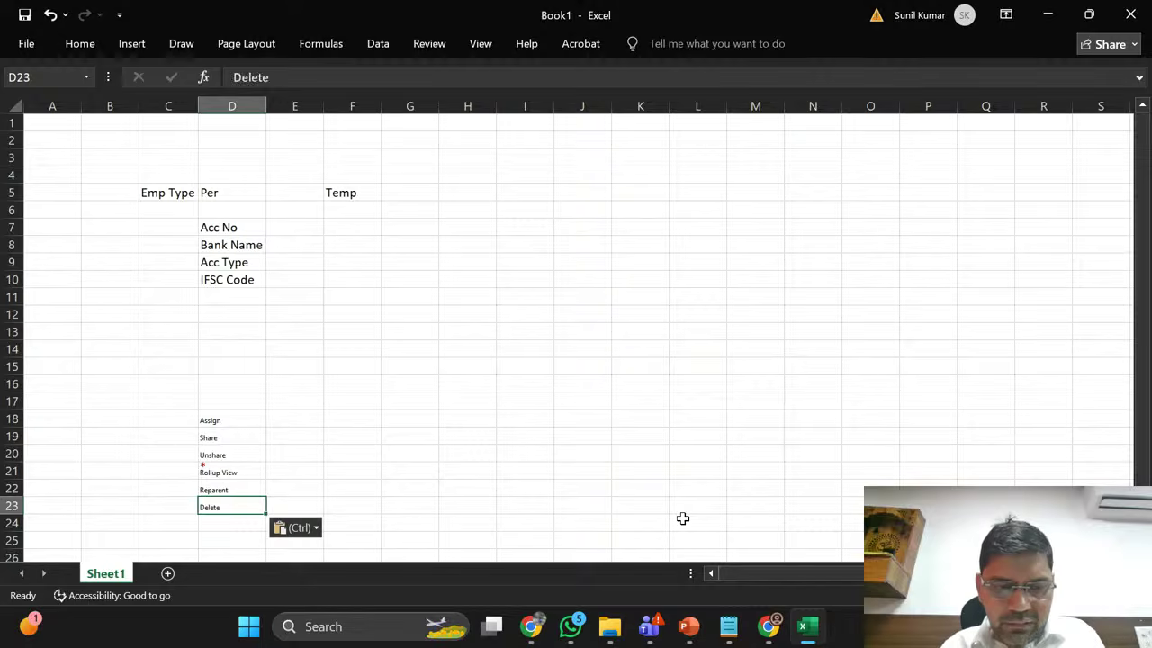
{"action": "key", "text": "Return"}
{"action": "key", "text": "alt+Tab"}
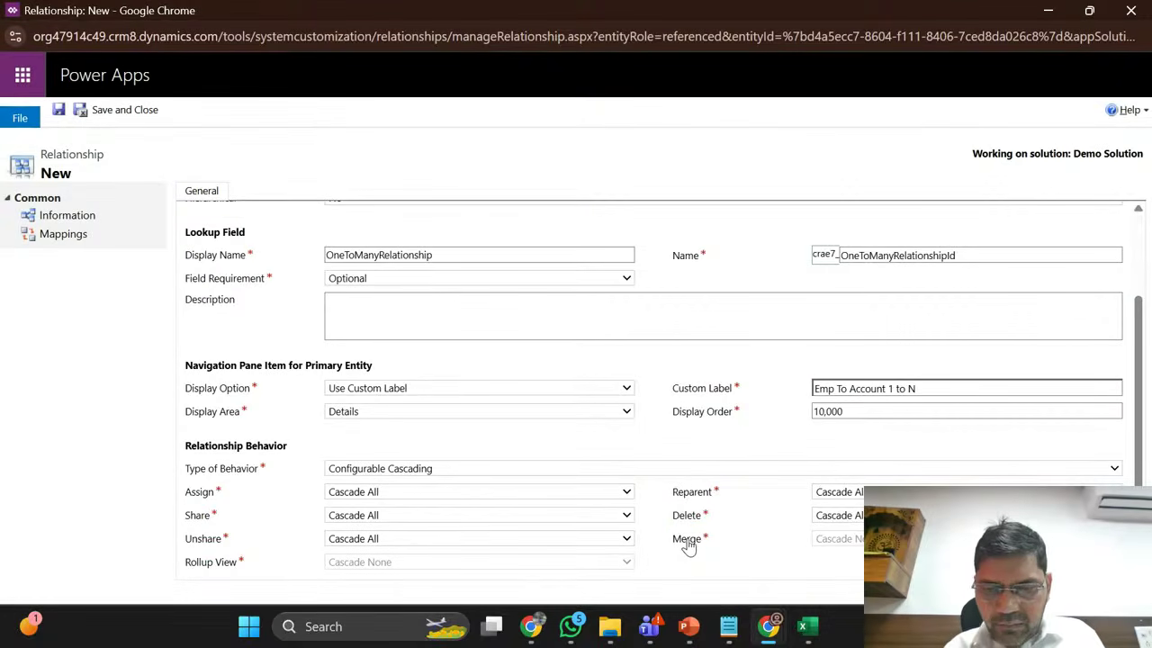
{"action": "double_click", "coordinate": [686, 540]}
{"action": "key", "text": "ctrl+c"}
{"action": "key", "text": "alt+Tab"}
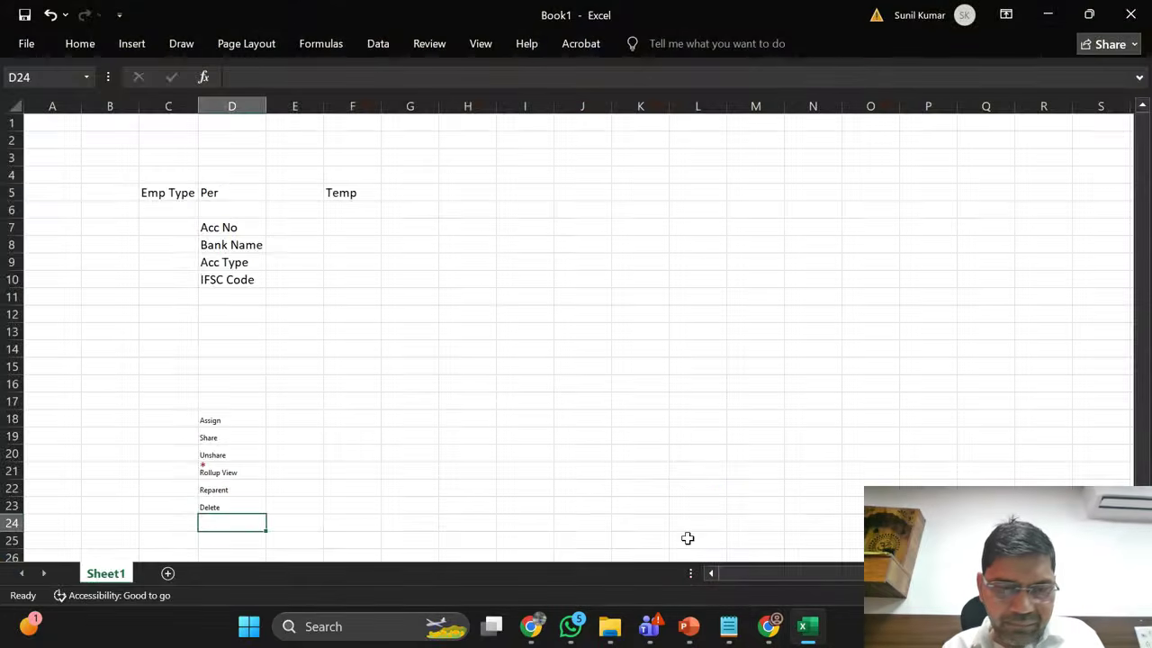
{"action": "key", "text": "ctrl+v"}
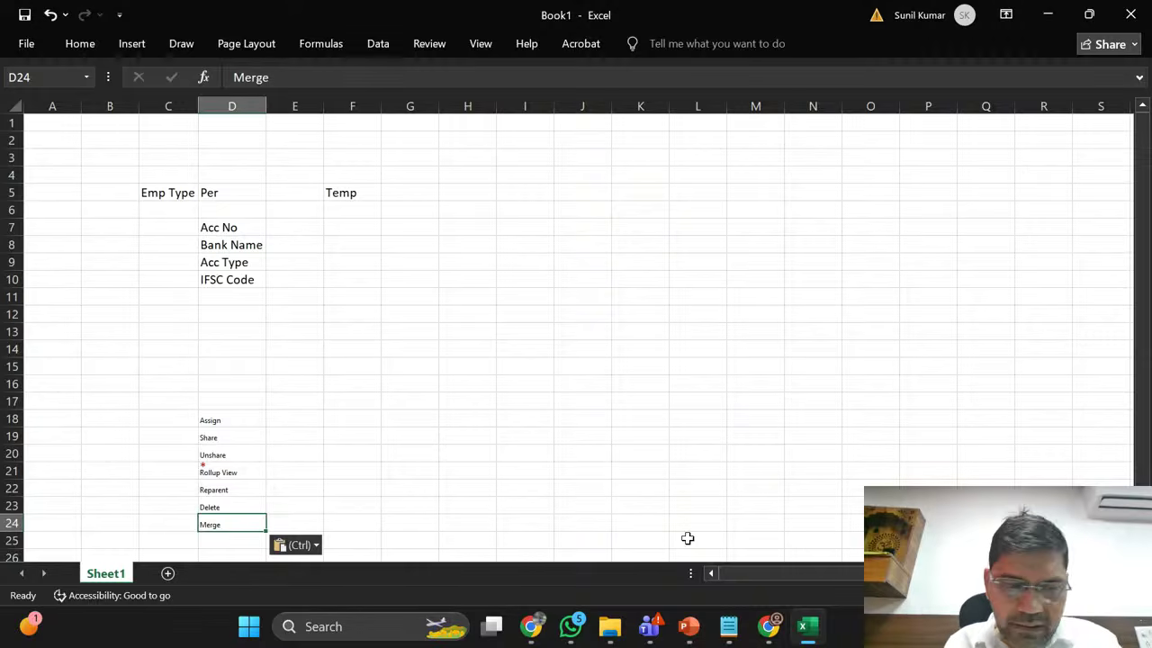
Step: Review the pasted list, re-checking the Rollup View entry in D21 beside the red asterisk
{"action": "key", "text": "Up"}
{"action": "key", "text": "Up"}
{"action": "key", "text": "Up"}
{"action": "key", "text": "Up"}
{"action": "key", "text": "Down"}
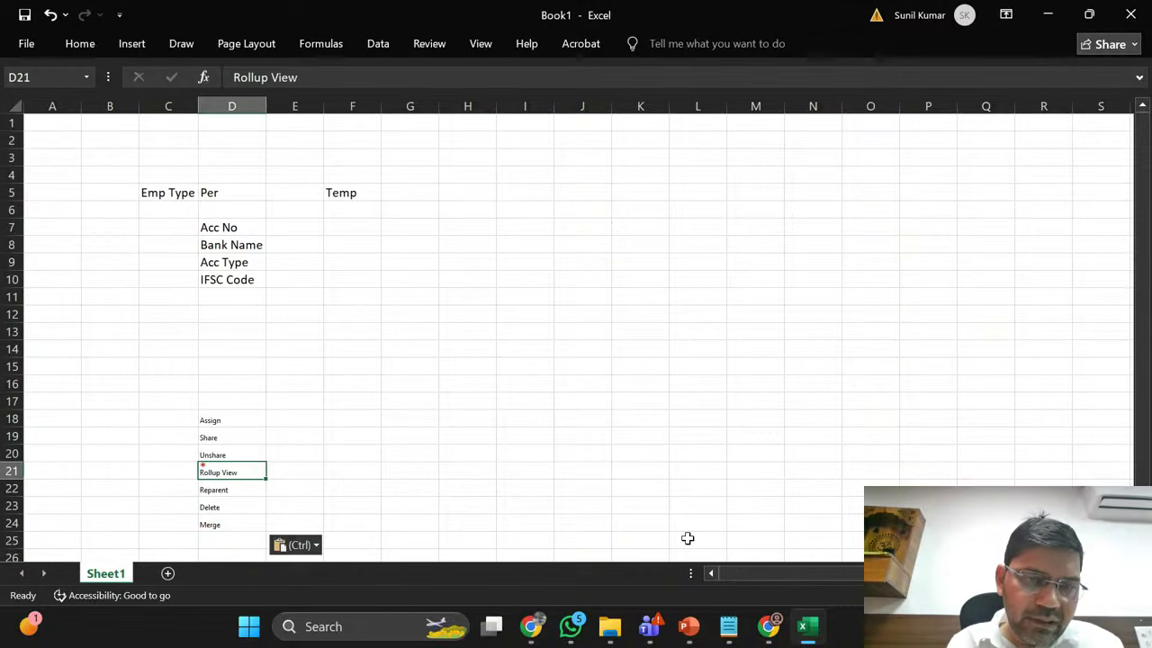
{"action": "left_click", "coordinate": [204, 466]}
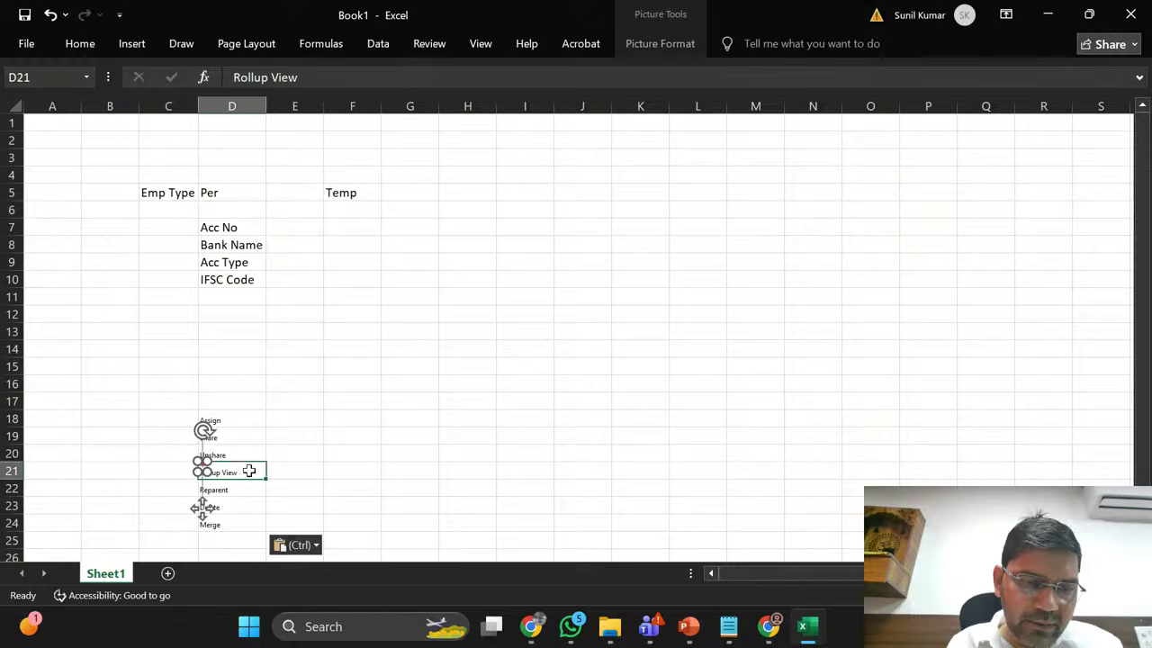
{"action": "double_click", "coordinate": [249, 471]}
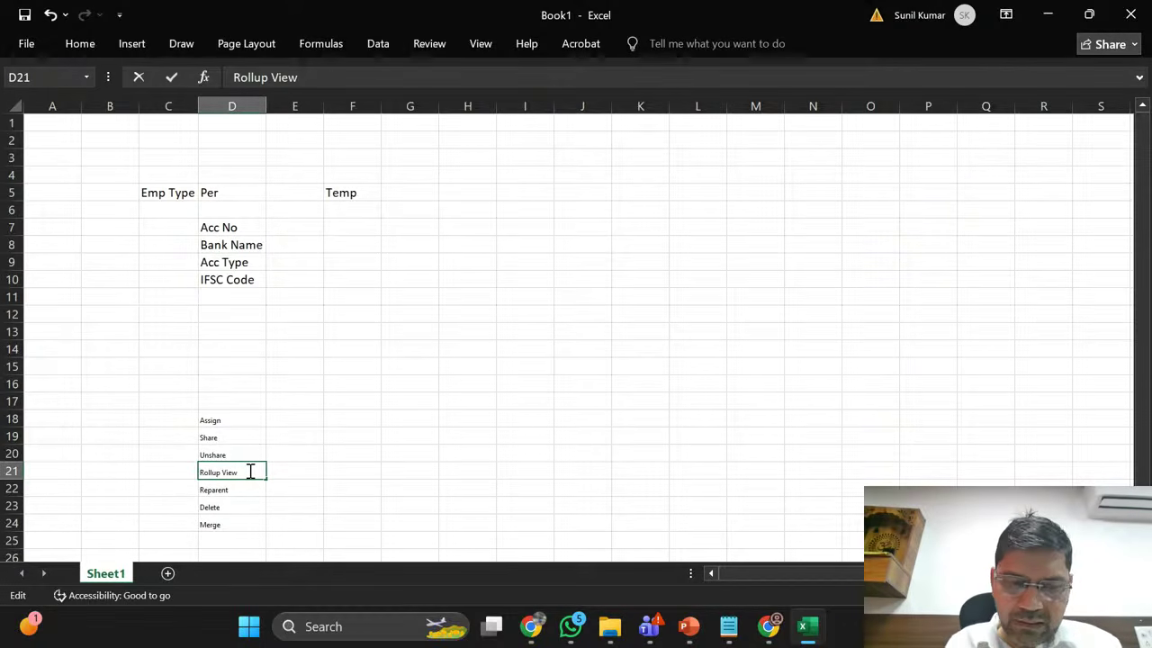
{"action": "key", "text": "Return"}
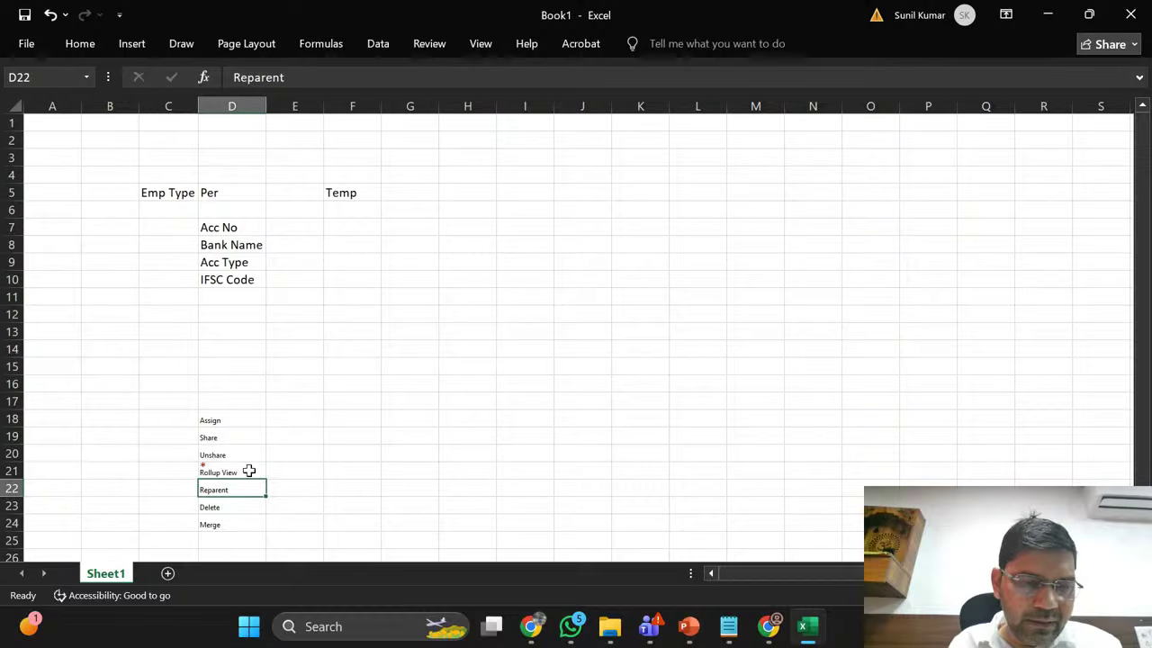
{"action": "key", "text": "Up"}
{"action": "key", "text": "Up"}
{"action": "key", "text": "Up"}
{"action": "key", "text": "Up"}
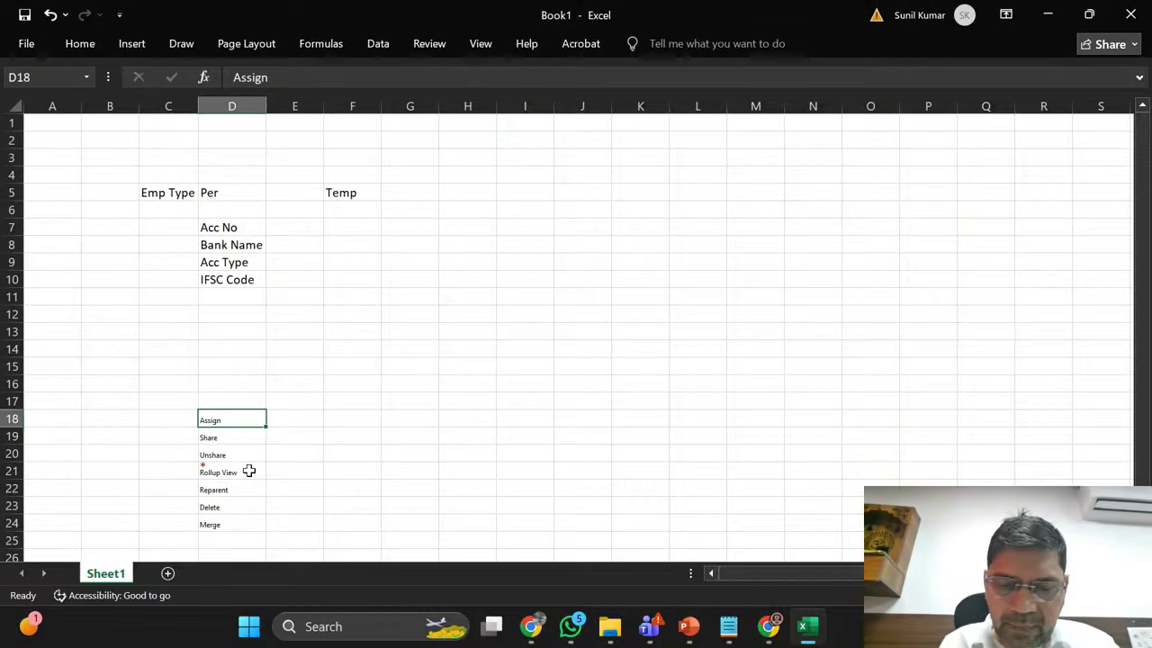
Step: Open the employee record in Dynamics 365, then return to the Active EmployeMasters list
{"action": "mouse_move", "coordinate": [772, 635]}
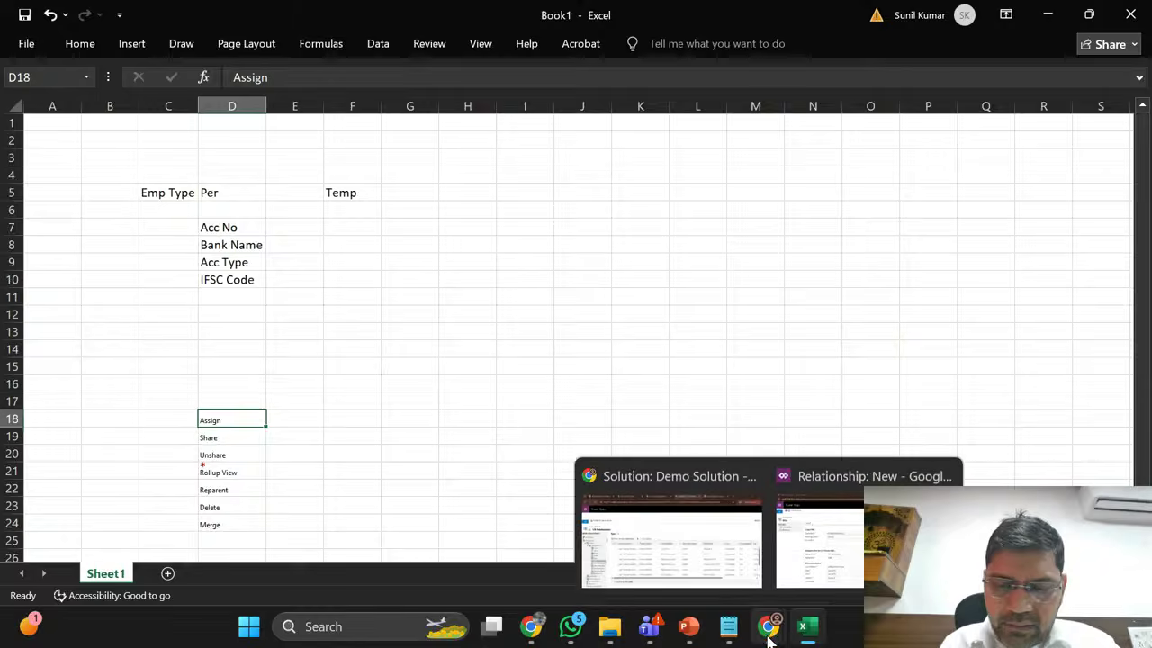
{"action": "left_click", "coordinate": [681, 539]}
{"action": "left_click", "coordinate": [194, 16]}
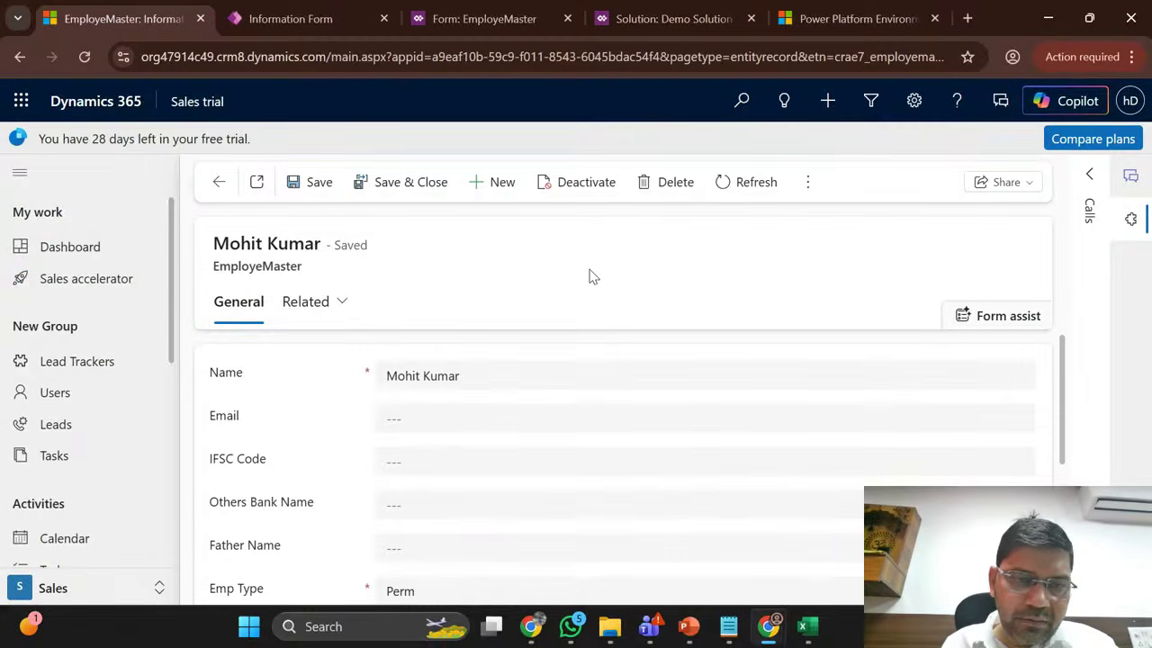
{"action": "left_click", "coordinate": [218, 183]}
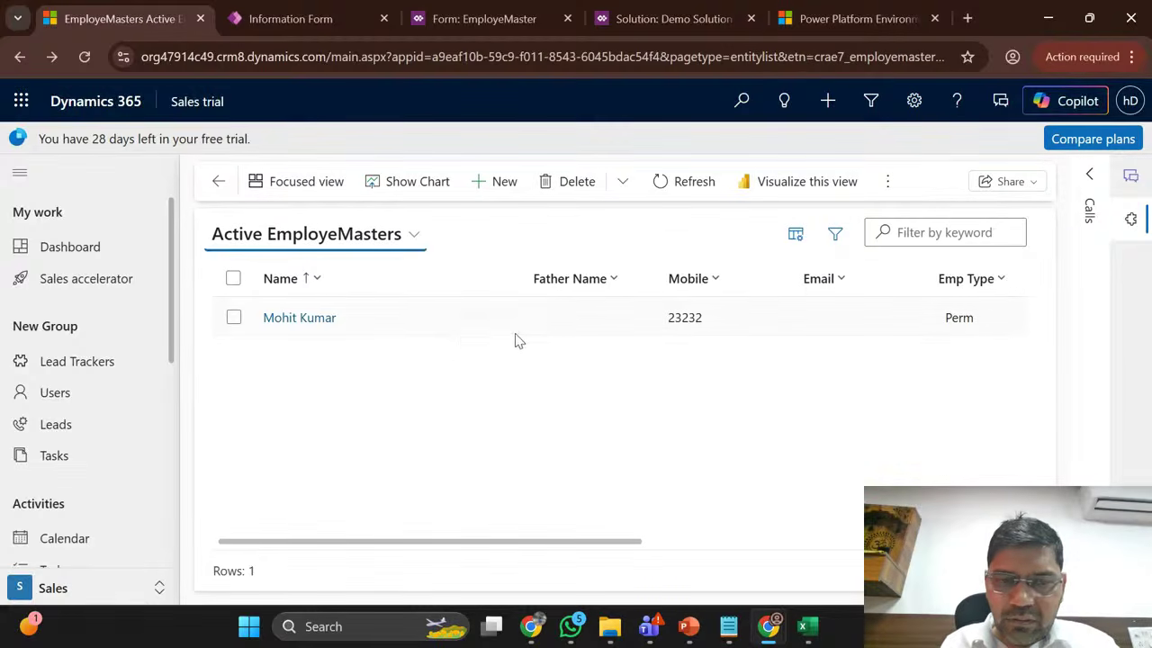
{"action": "scroll", "coordinate": [608, 337], "scroll_direction": "right", "scroll_amount": 5}
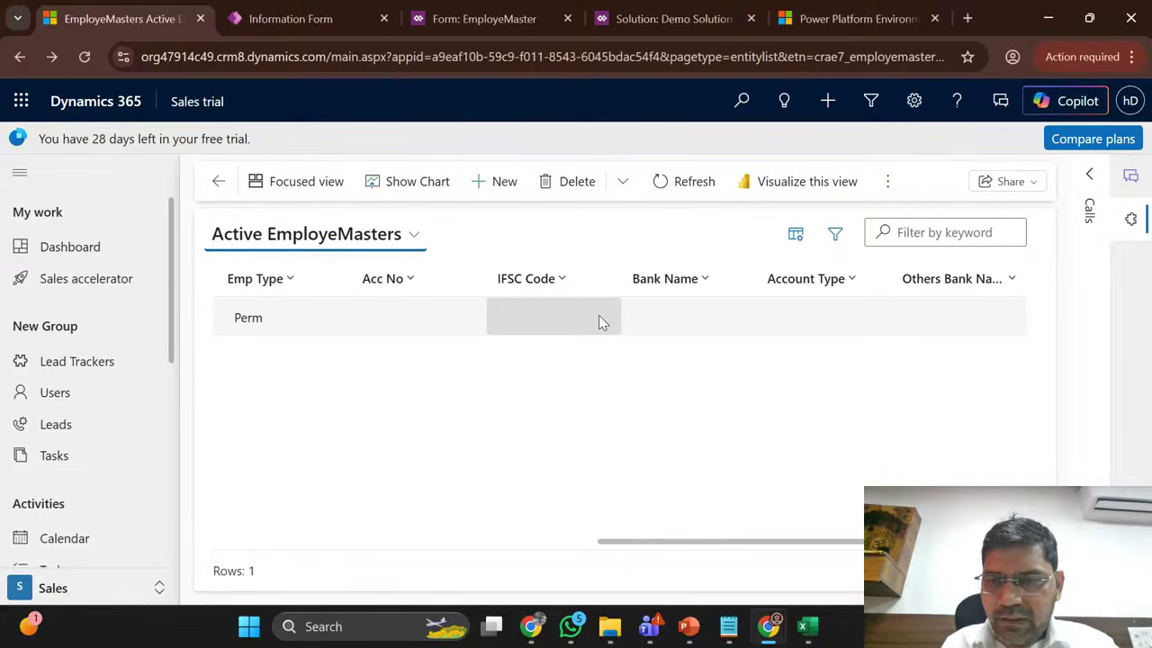
{"action": "scroll", "coordinate": [600, 319], "scroll_direction": "left", "scroll_amount": 5}
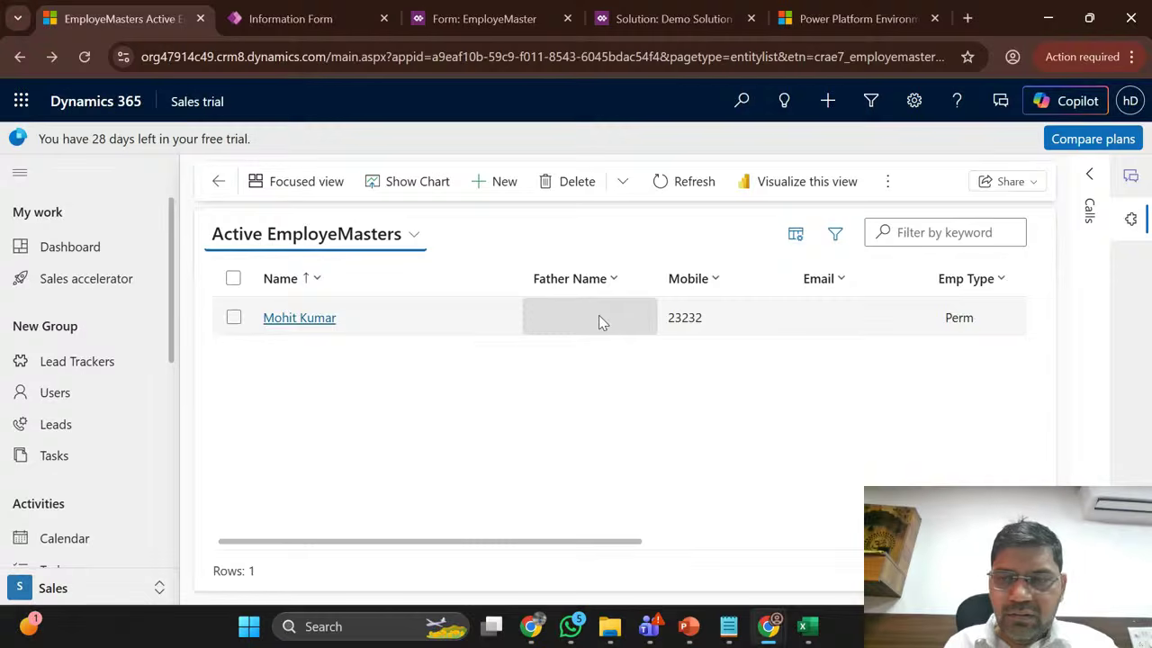
Step: Add the Owner Name column right after Email in the list view and apply it
{"action": "left_click", "coordinate": [797, 235]}
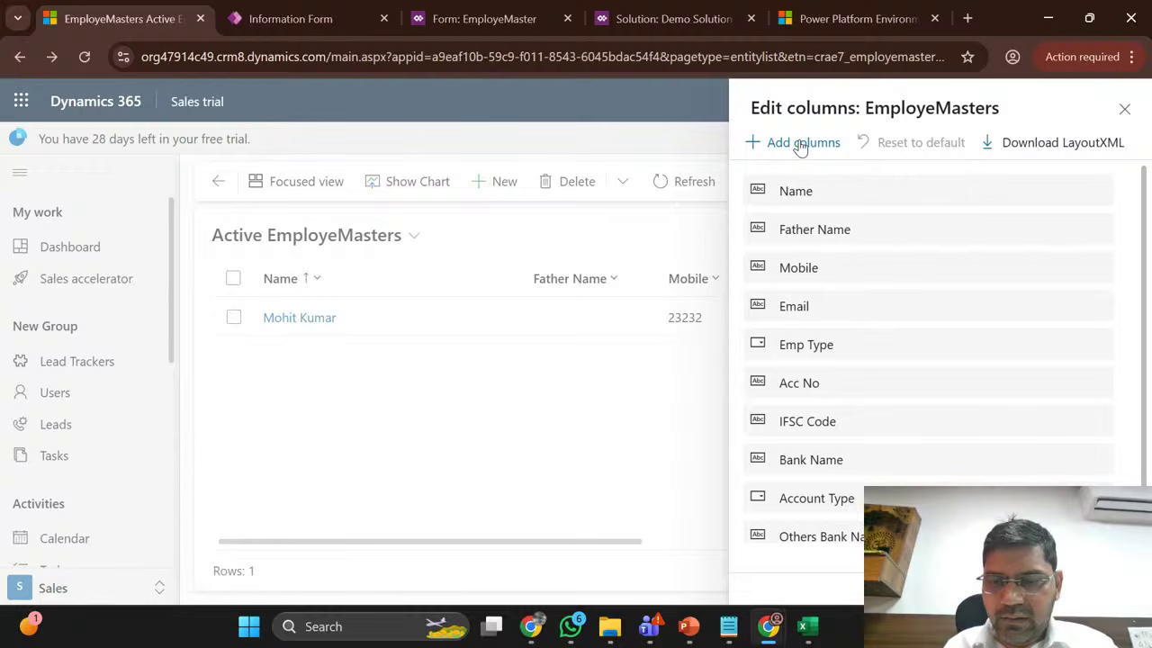
{"action": "left_click", "coordinate": [799, 144]}
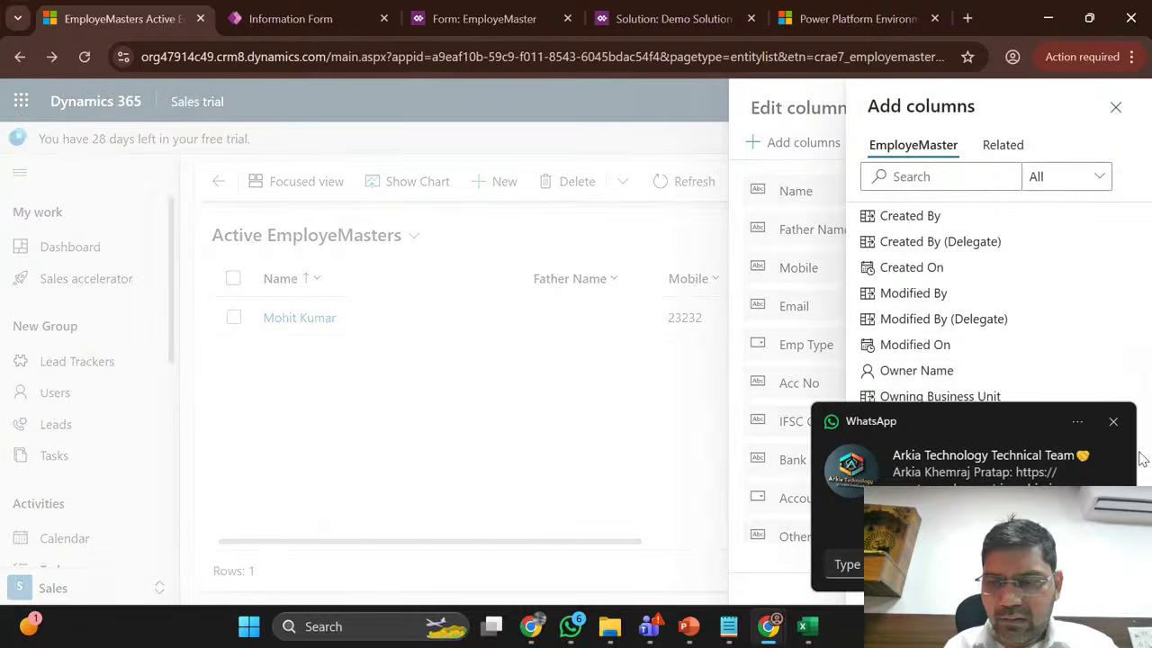
{"action": "left_click", "coordinate": [1113, 420]}
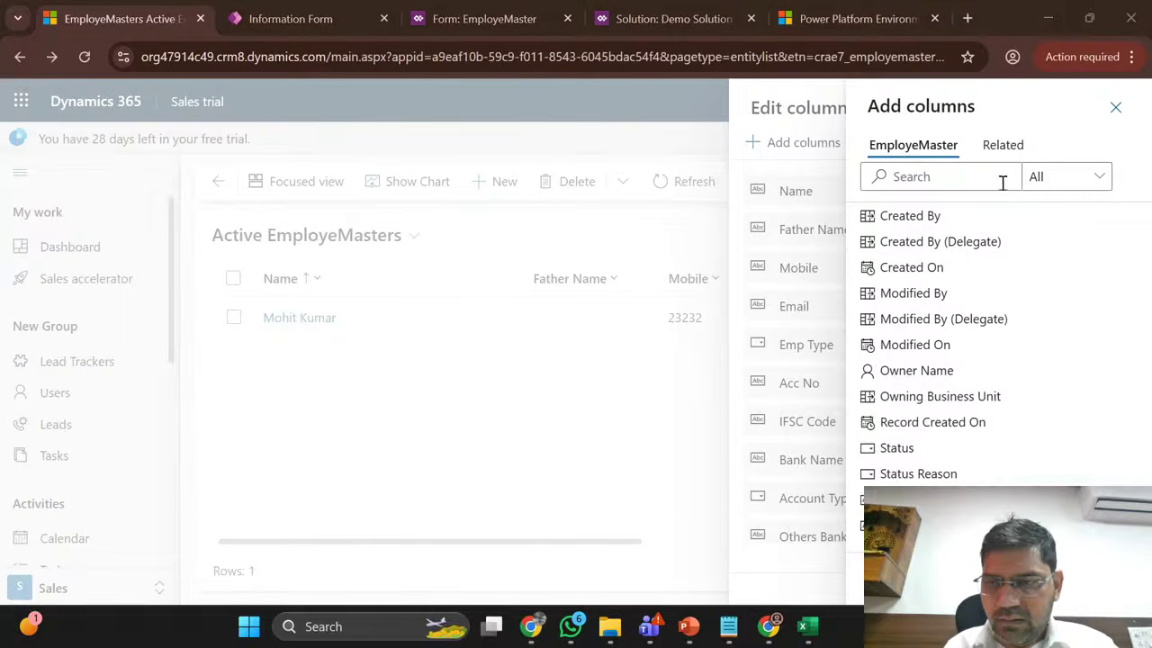
{"action": "left_click", "coordinate": [960, 177]}
{"action": "type", "text": "own"}
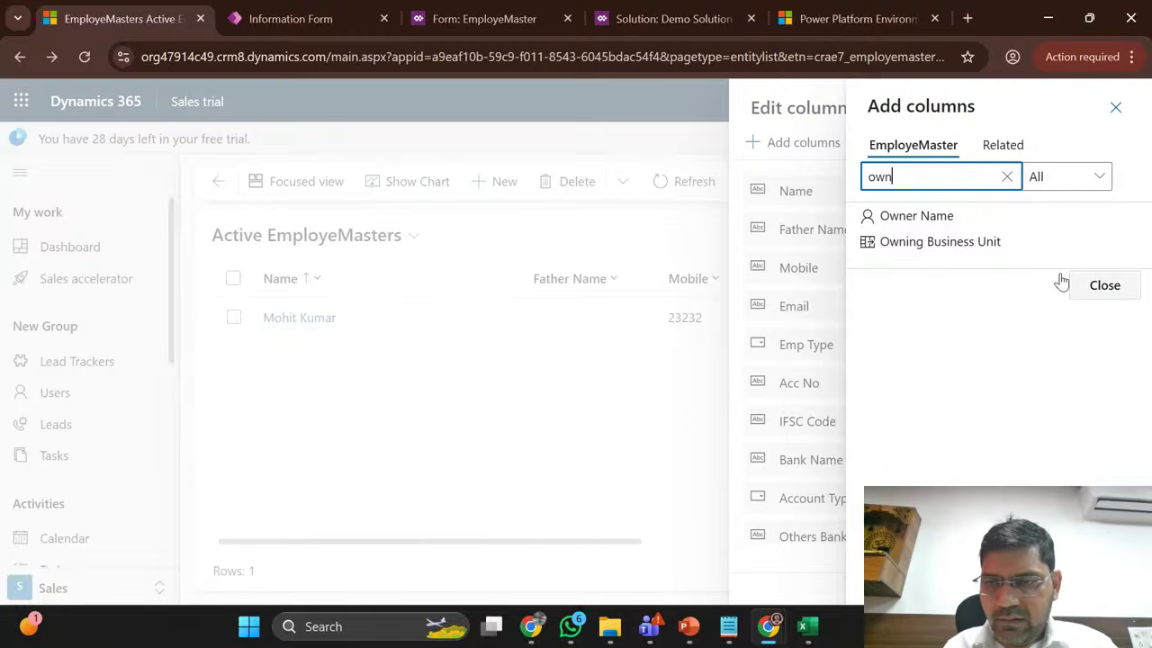
{"action": "left_click", "coordinate": [941, 216]}
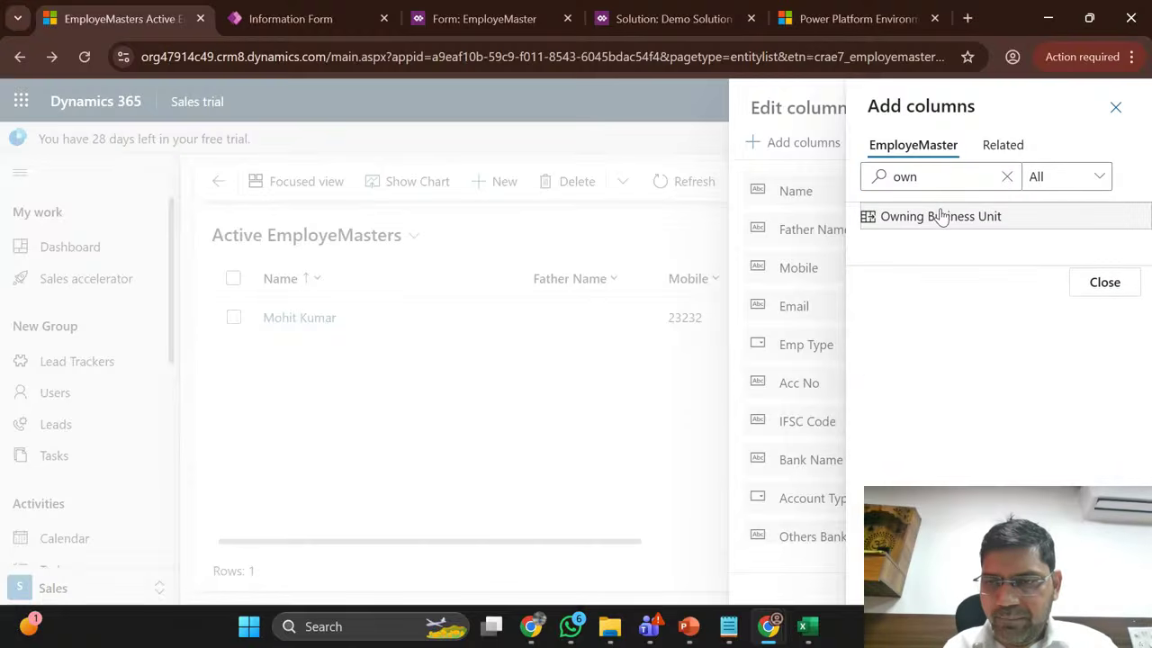
{"action": "left_click", "coordinate": [1099, 282]}
{"action": "scroll", "coordinate": [928, 360], "scroll_direction": "down", "scroll_amount": 1}
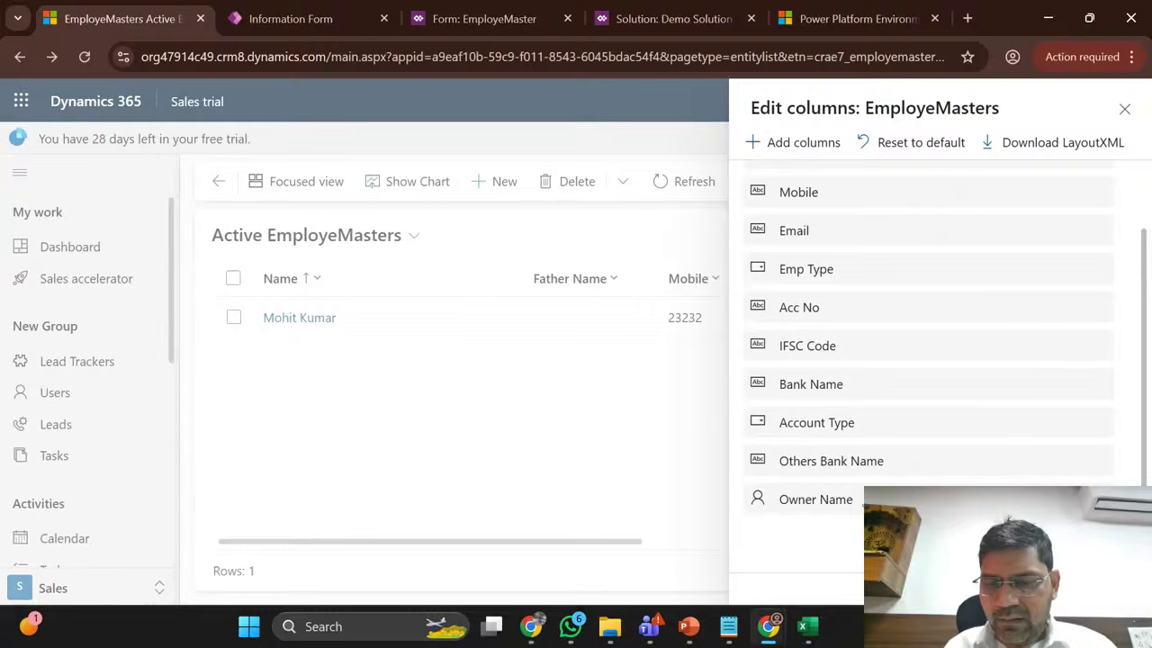
{"action": "left_click_drag", "start_coordinate": [849, 500], "coordinate": [850, 275]}
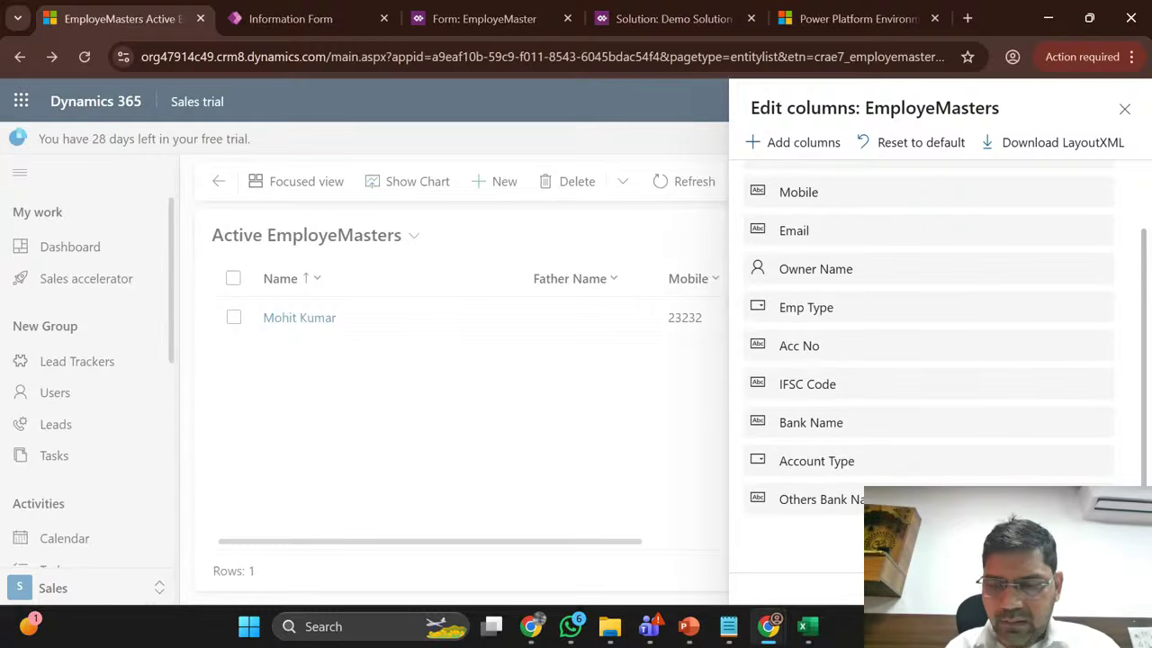
{"action": "left_click", "coordinate": [1010, 588]}
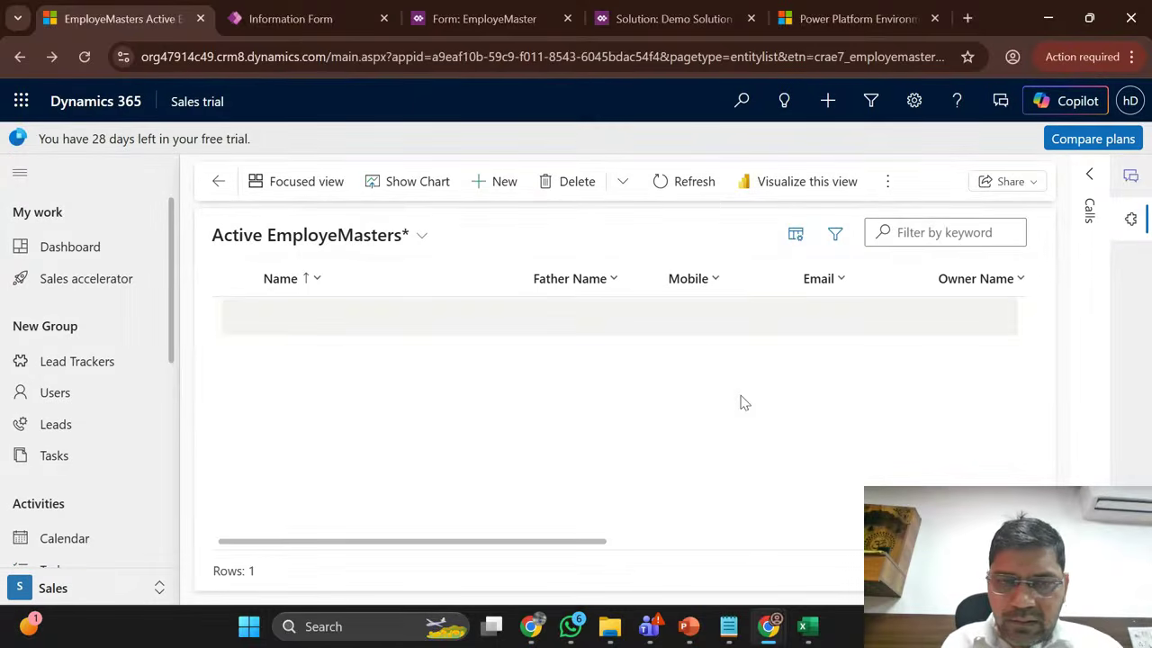
{"action": "left_click_drag", "start_coordinate": [573, 550], "coordinate": [621, 546]}
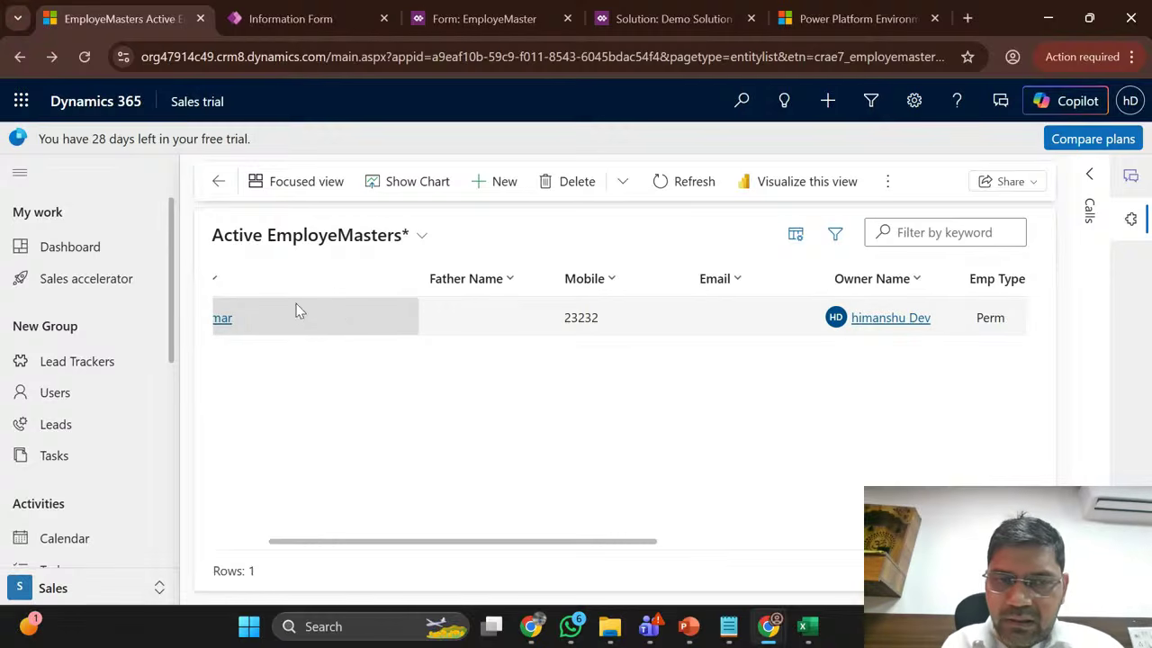
{"action": "scroll", "coordinate": [340, 310], "scroll_direction": "left", "scroll_amount": 2}
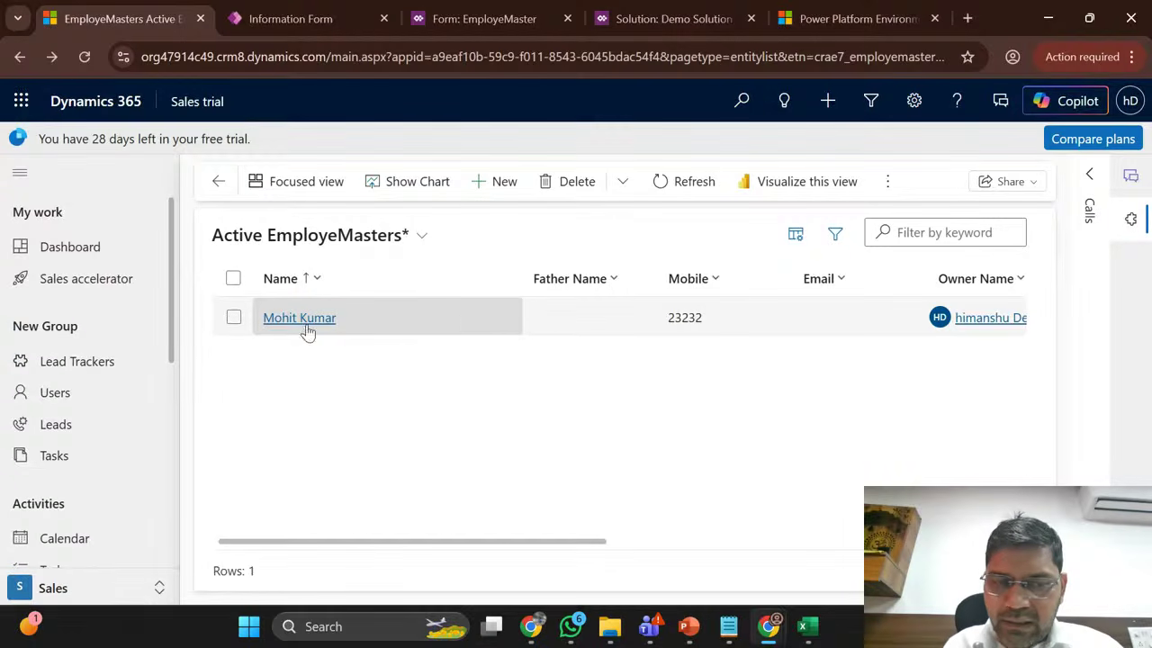
Step: Select the employee record and scroll right to its Owner Name cell
{"action": "left_click", "coordinate": [234, 318]}
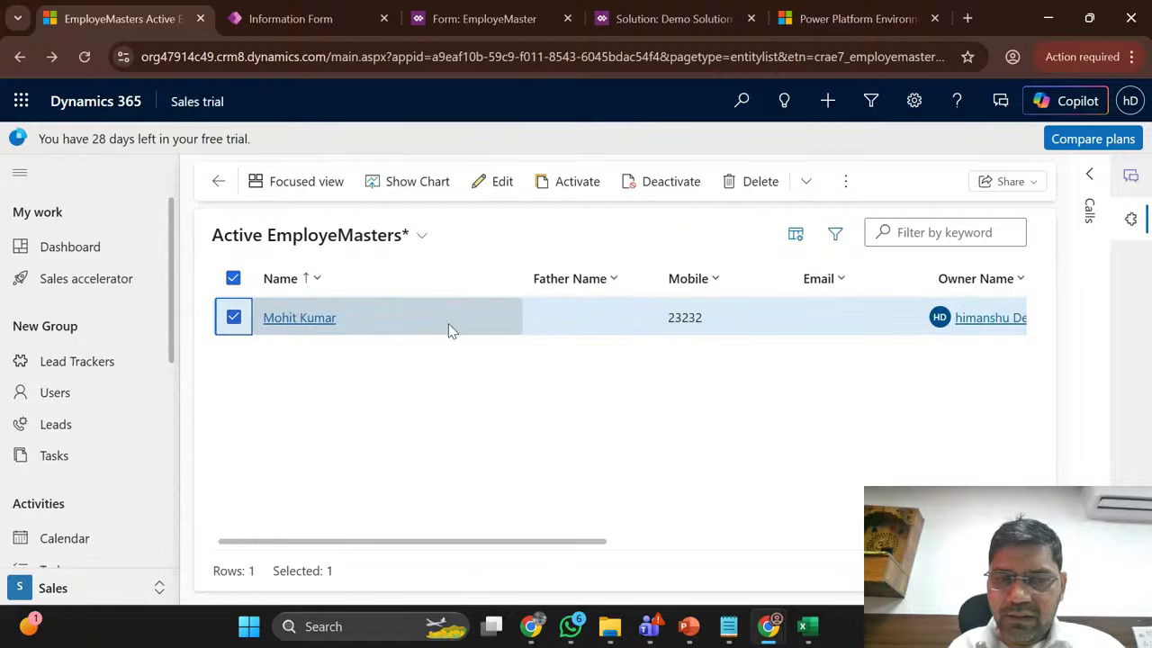
{"action": "scroll", "coordinate": [573, 332], "scroll_direction": "right", "scroll_amount": 1}
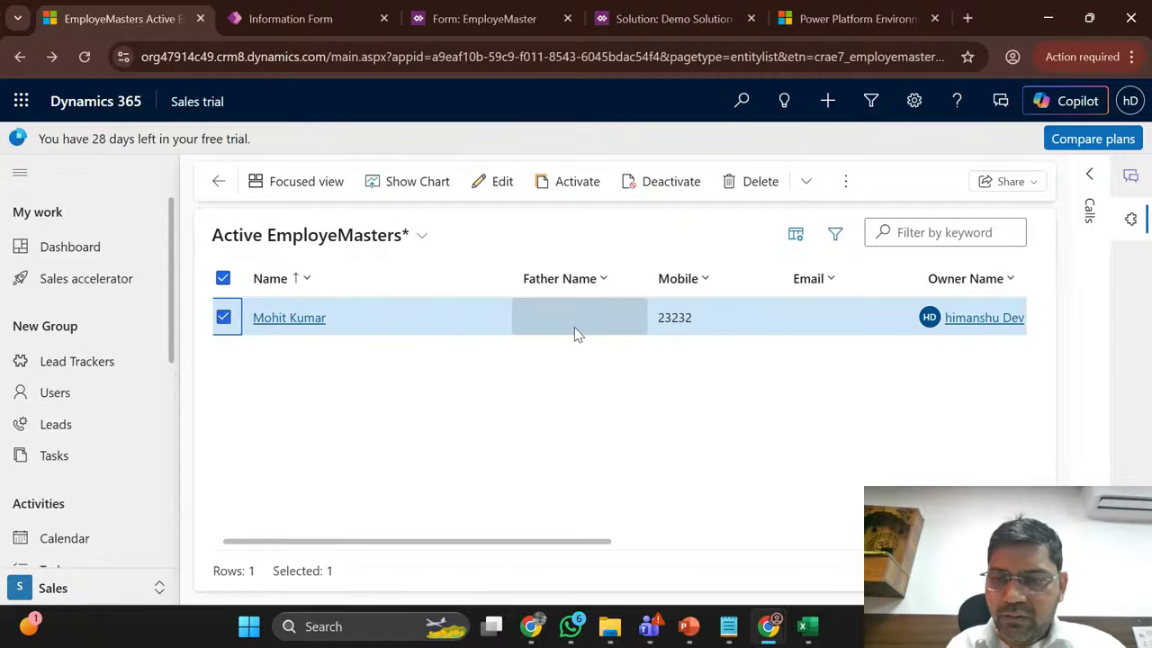
{"action": "left_click", "coordinate": [999, 331]}
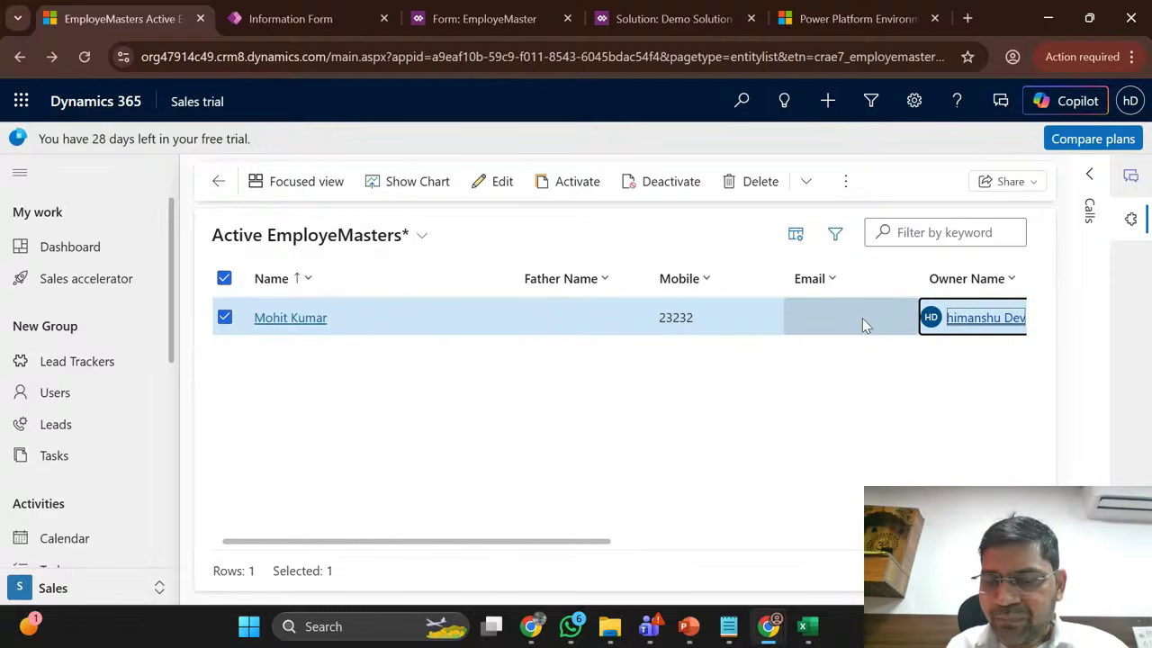
Step: Enter BU and Noida in cells K15:K16 of the Book1 notes sheet
{"action": "mouse_move", "coordinate": [815, 637]}
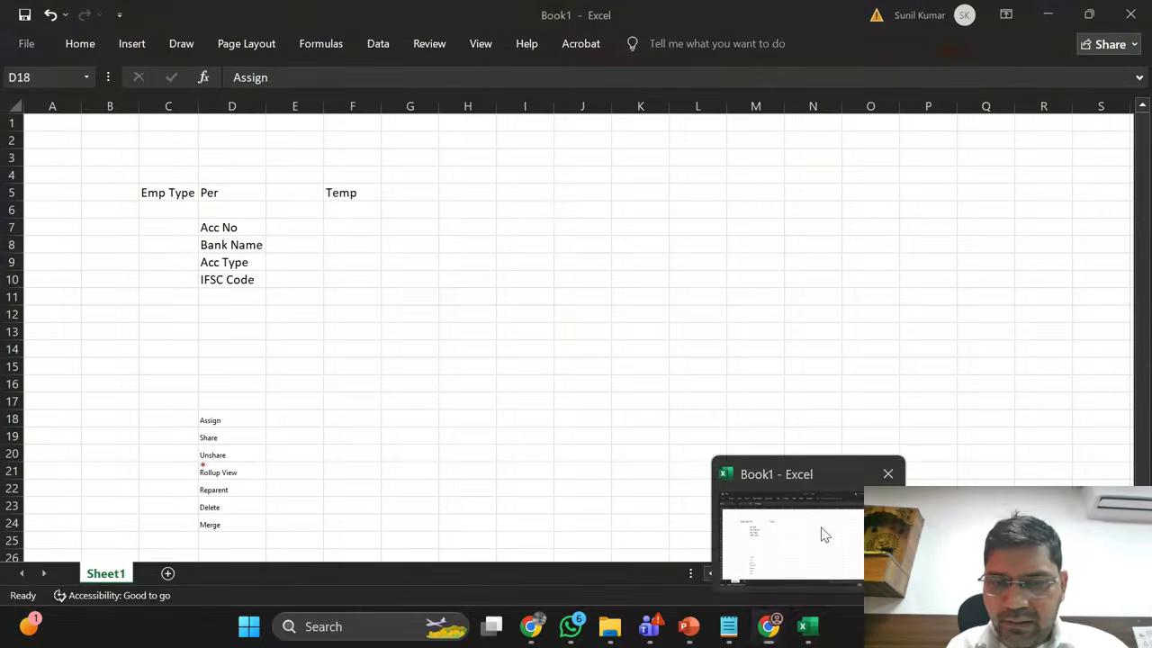
{"action": "left_click", "coordinate": [825, 534]}
{"action": "left_click", "coordinate": [666, 363]}
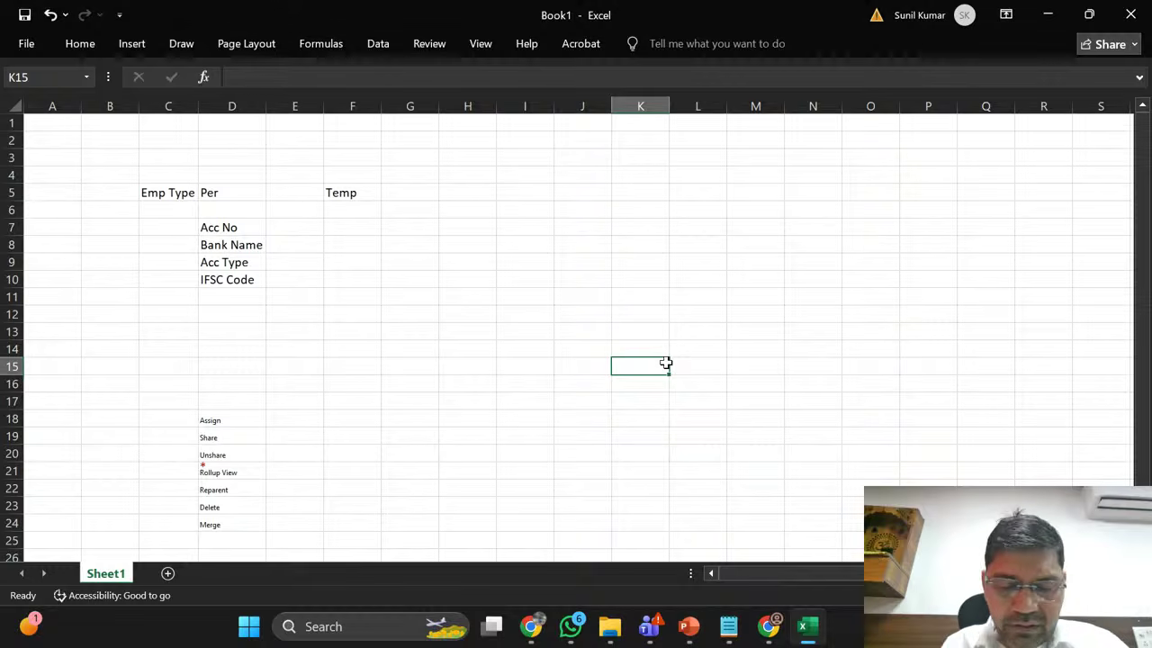
{"action": "type", "text": "BU"}
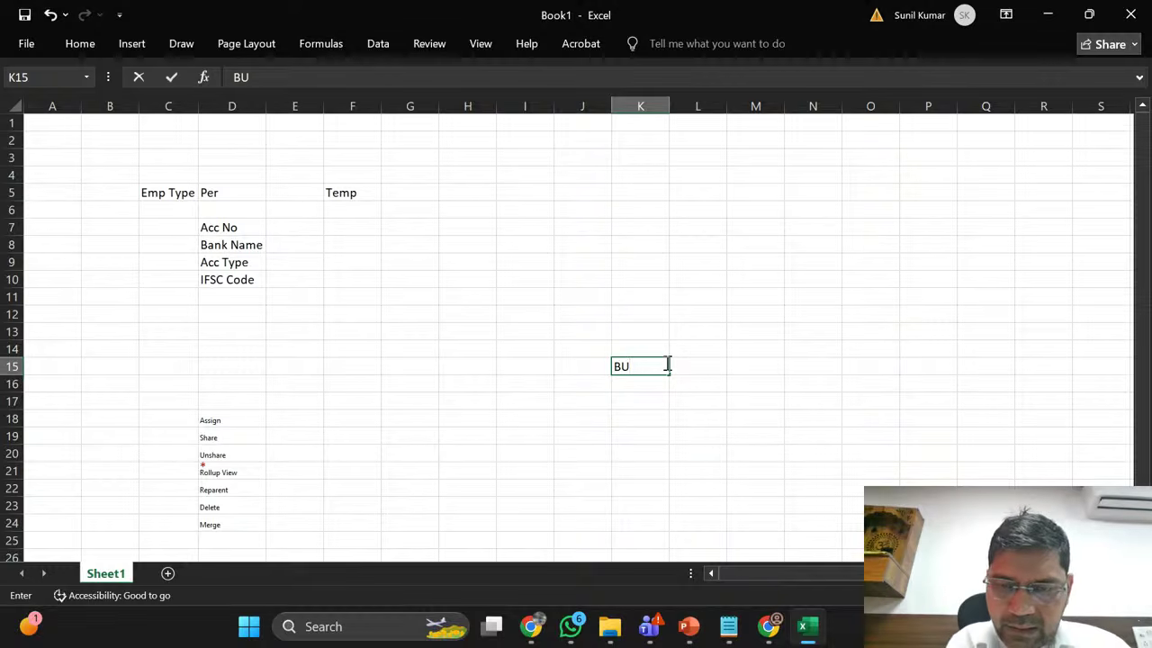
{"action": "key", "text": "Return"}
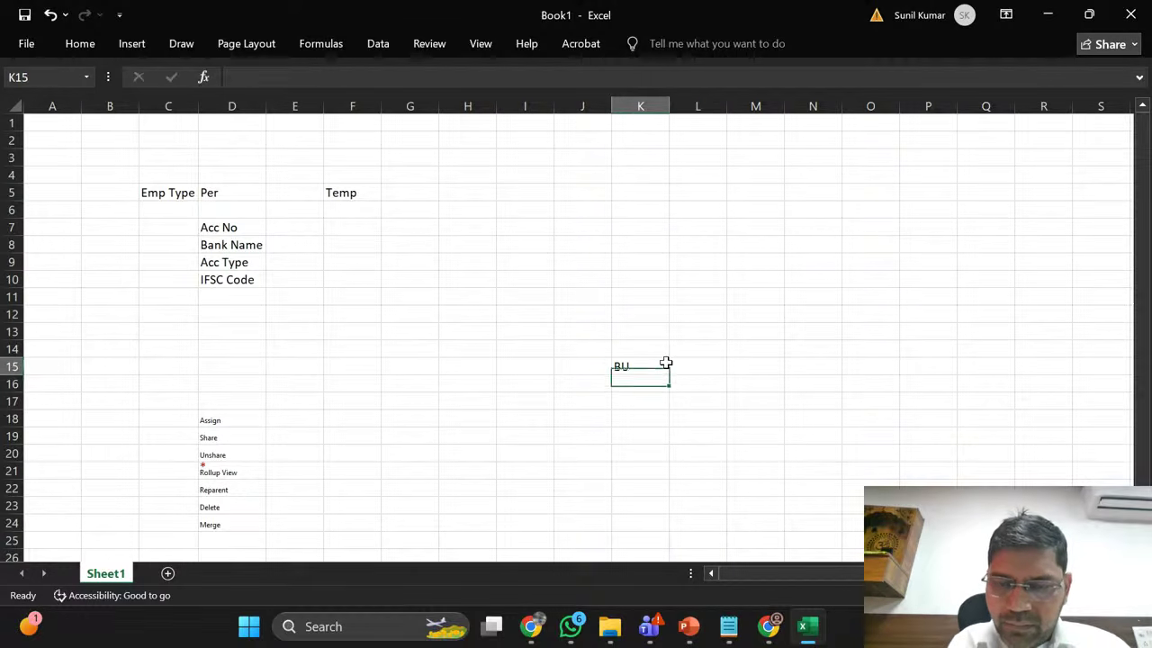
{"action": "key", "text": "Right"}
{"action": "key", "text": "Right"}
{"action": "key", "text": "Left"}
{"action": "key", "text": "Down"}
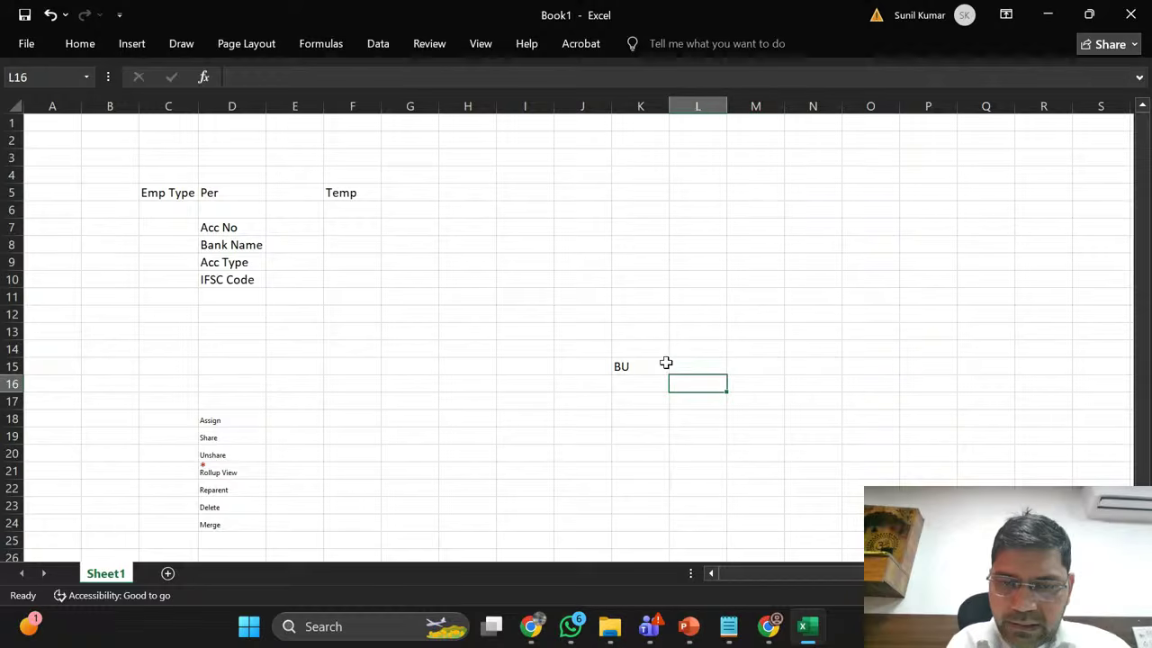
{"action": "key", "text": "Left"}
{"action": "type", "text": "Noid"}
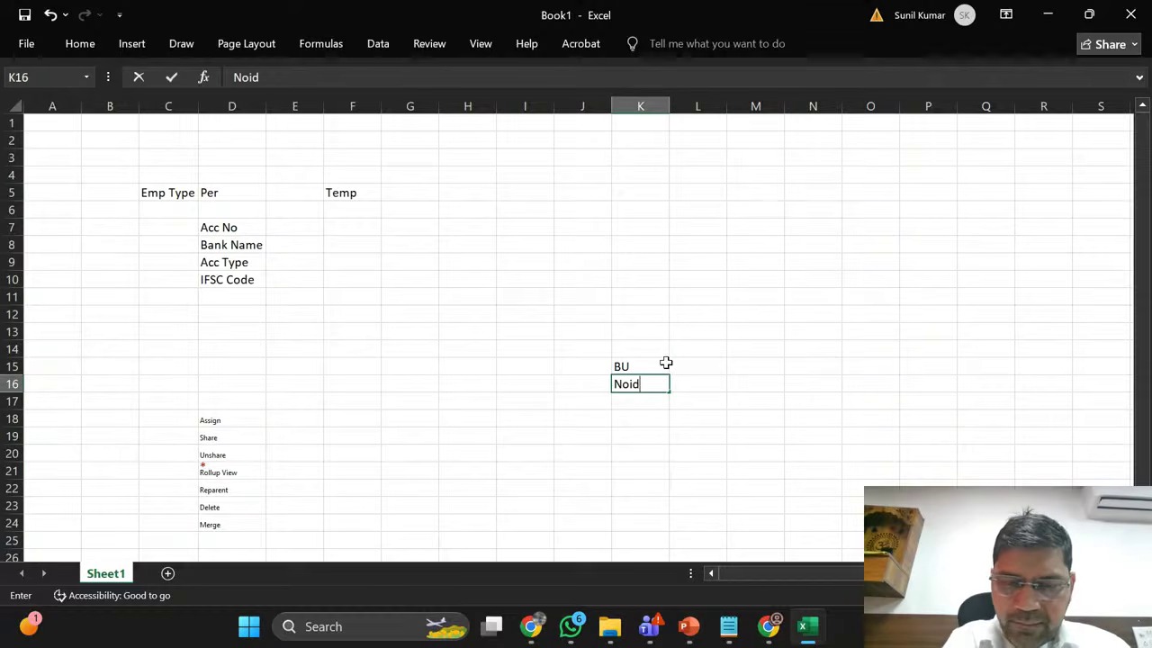
{"action": "type", "text": "a"}
{"action": "key", "text": "Right"}
Step: Enter BU and Mumbai in cells M15:M16 beside the Noida note
{"action": "key", "text": "Up"}
{"action": "key", "text": "Right"}
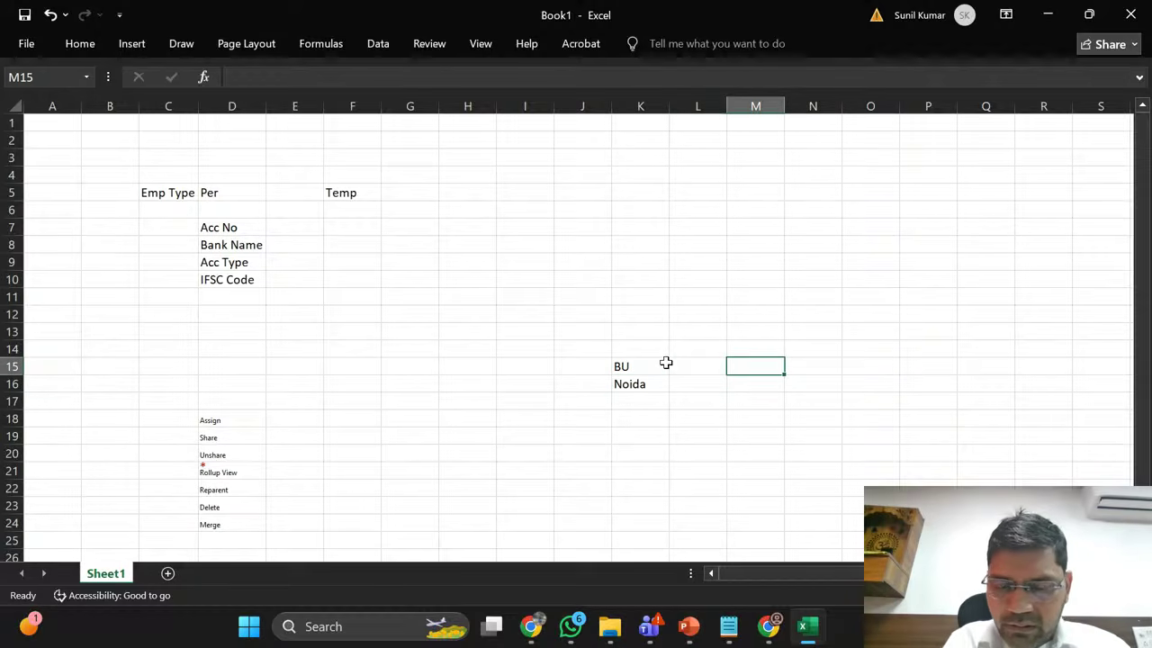
{"action": "type", "text": "BU"}
{"action": "key", "text": "Return"}
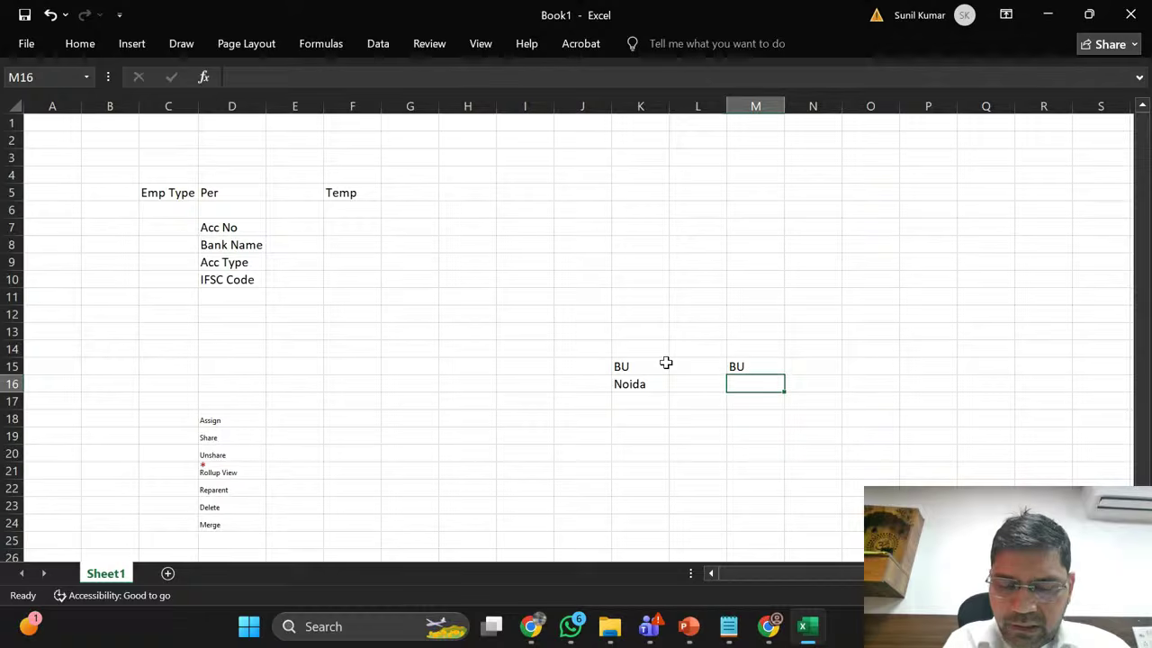
{"action": "type", "text": "Mumbai"}
{"action": "key", "text": "Return"}
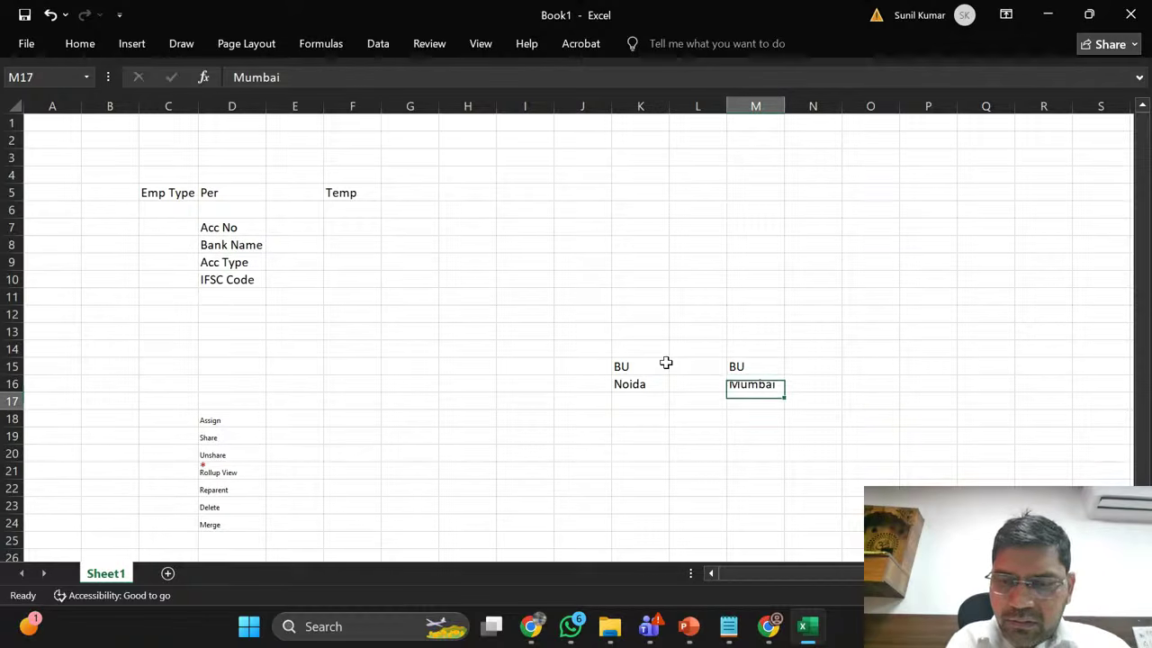
Step: List employees E1 and E2 under BU Noida in K17:K18
{"action": "key", "text": "Left"}
{"action": "key", "text": "Left"}
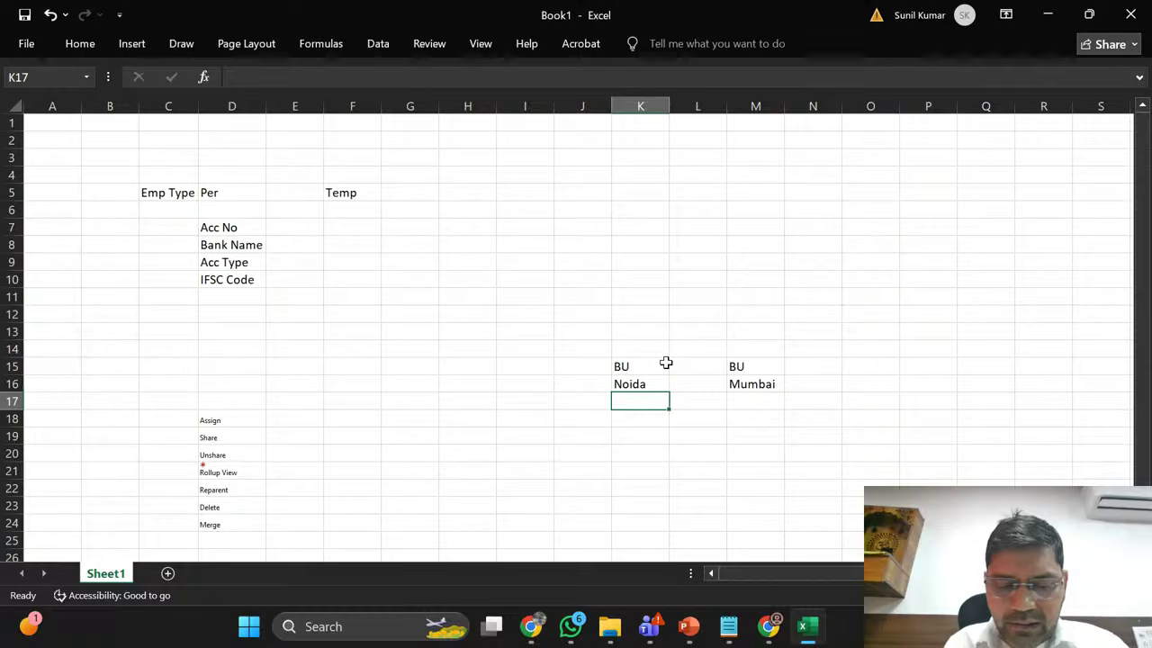
{"action": "type", "text": "E1"}
{"action": "key", "text": "Return"}
{"action": "key", "text": "Up"}
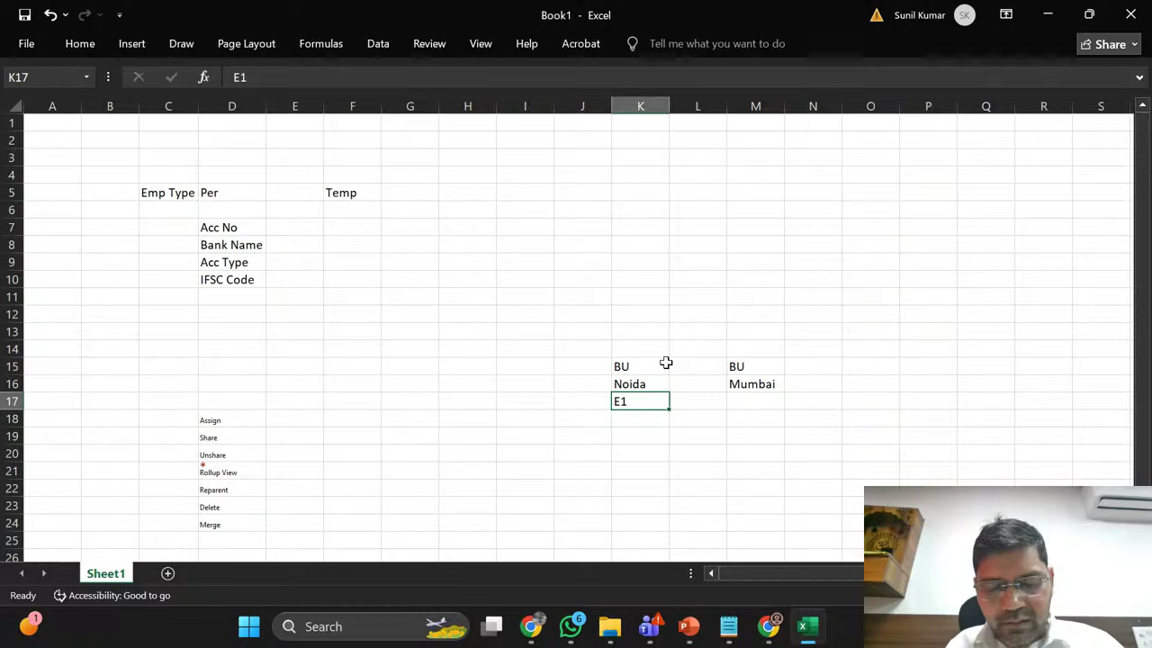
{"action": "key", "text": "ctrl+c"}
{"action": "key", "text": "Down"}
{"action": "key", "text": "ctrl+v"}
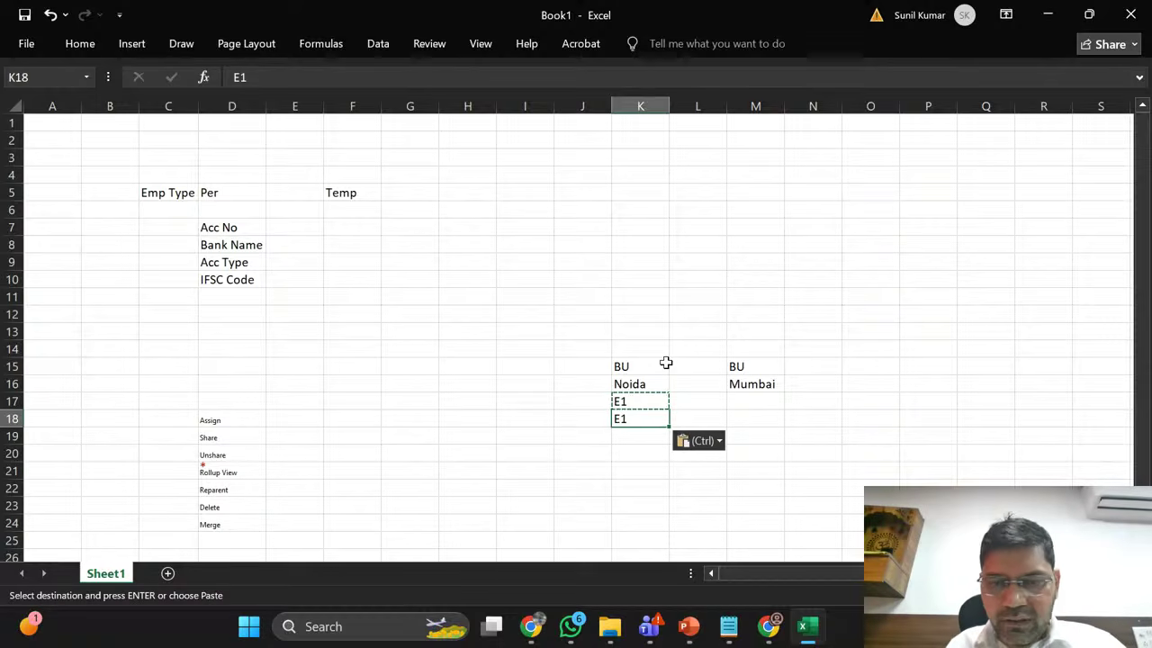
{"action": "left_click_drag", "start_coordinate": [666, 363], "coordinate": [644, 419]}
{"action": "double_click", "coordinate": [644, 419]}
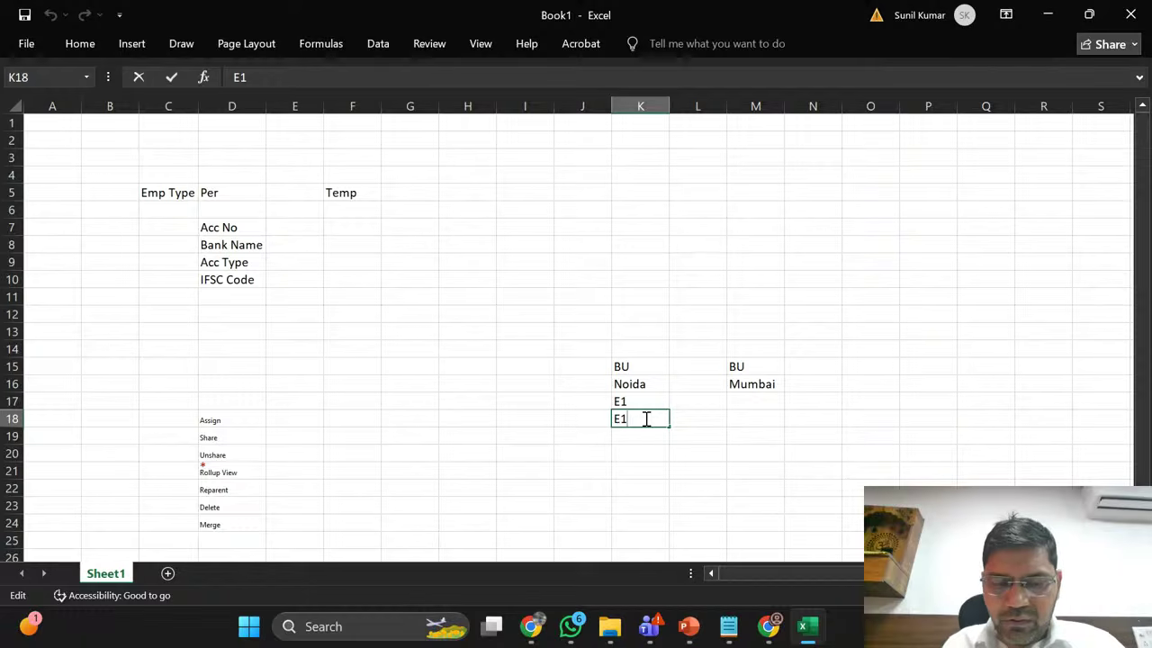
{"action": "key", "text": "BackSpace"}
{"action": "type", "text": "2"}
{"action": "key", "text": "Return"}
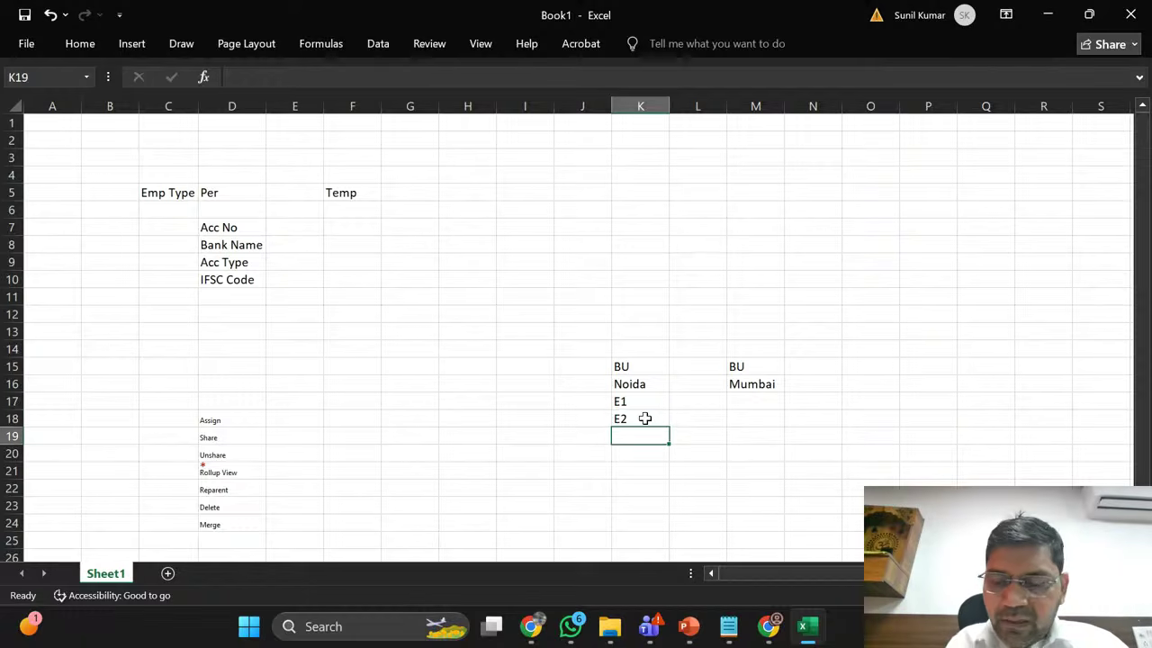
{"action": "key", "text": "Up"}
{"action": "key", "text": "Up"}
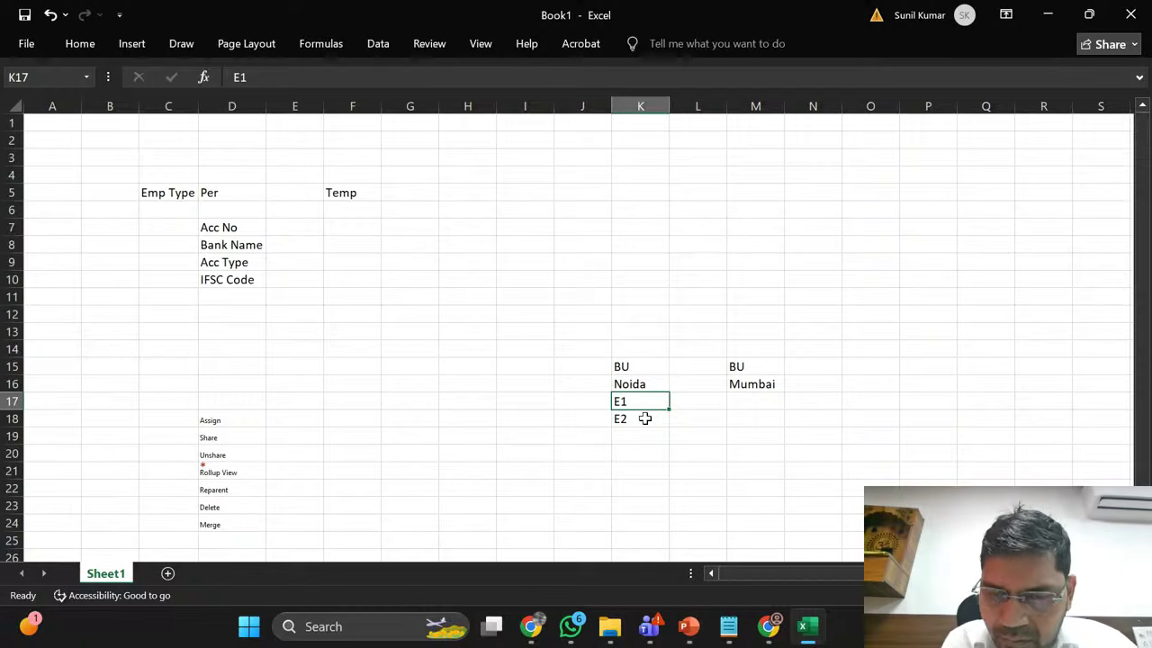
Step: Review the BU Noida block, then return to the Dynamics 365 EmployeMasters list
{"action": "left_click", "coordinate": [604, 365]}
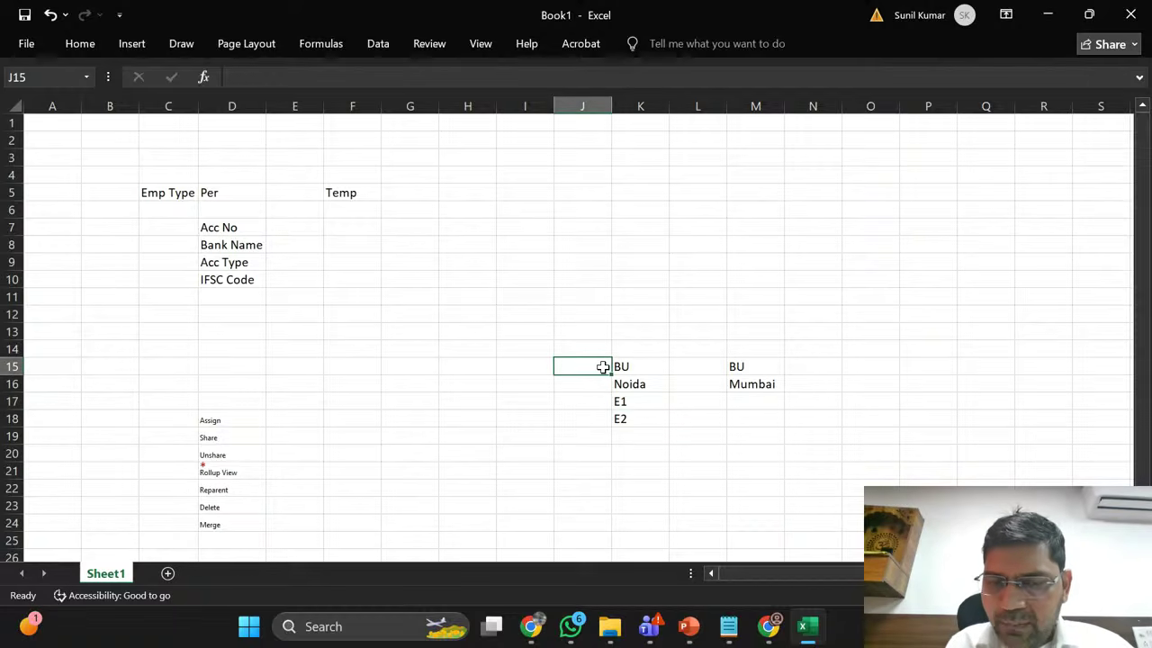
{"action": "left_click", "coordinate": [621, 419]}
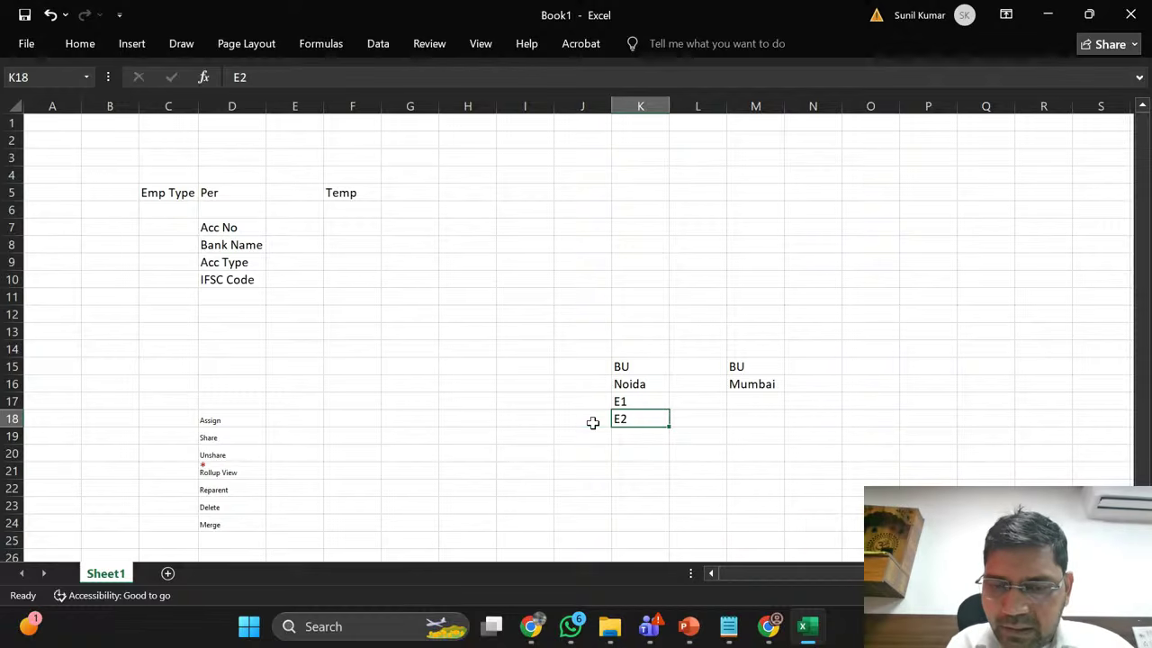
{"action": "left_click", "coordinate": [592, 422]}
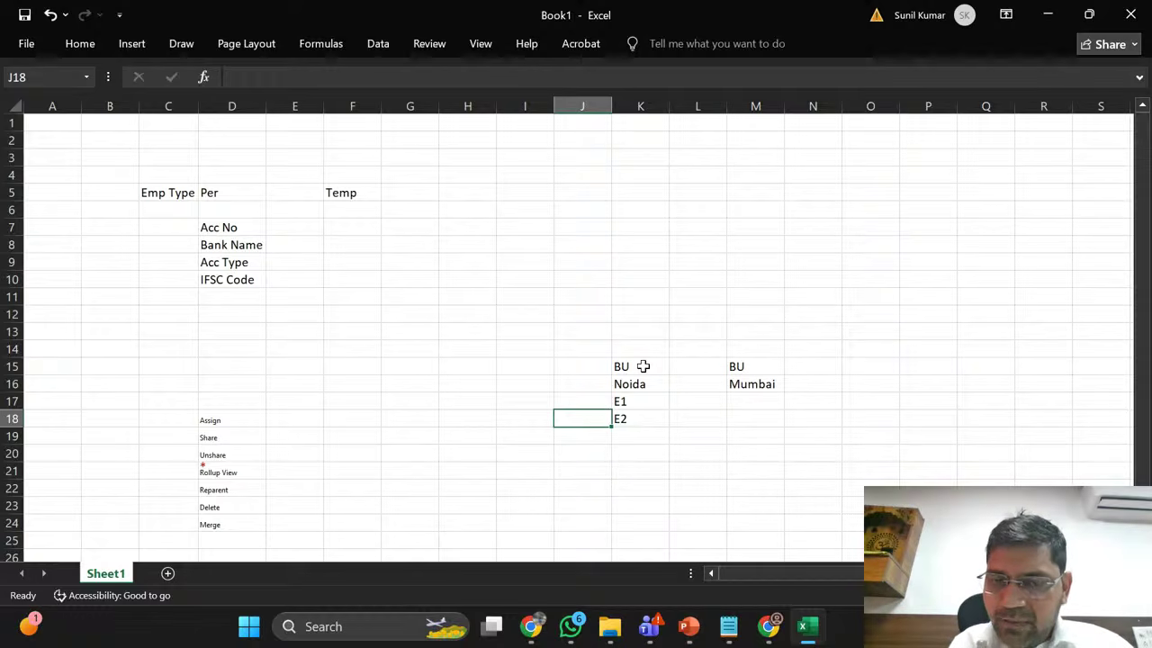
{"action": "left_click", "coordinate": [581, 366]}
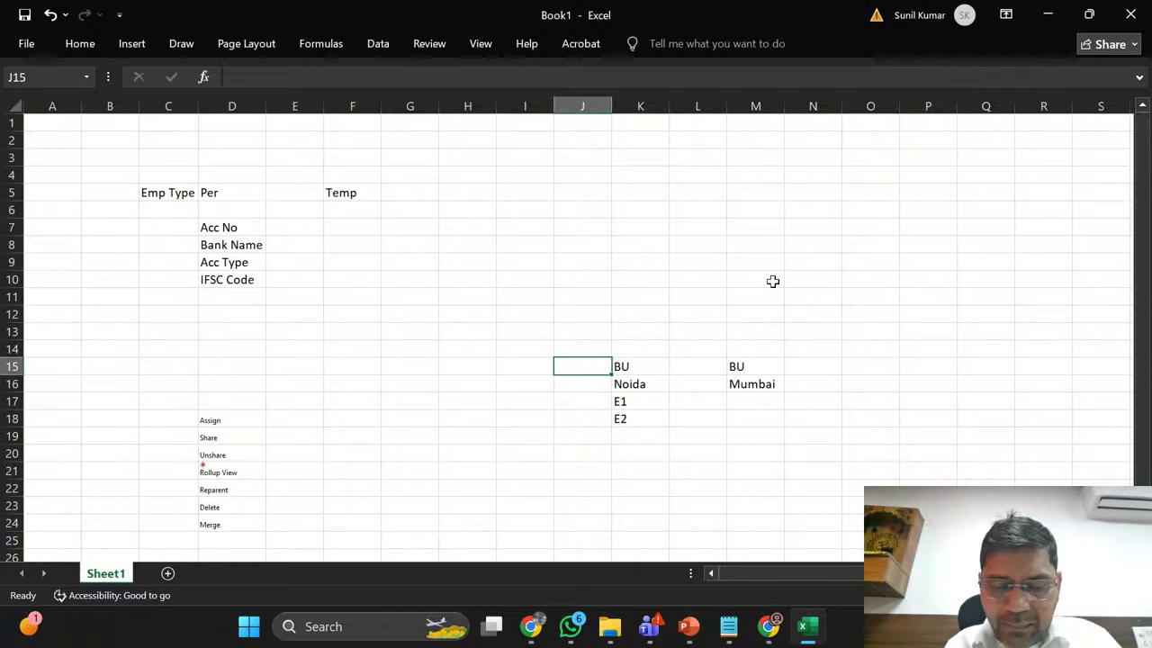
{"action": "key", "text": "alt+Tab"}
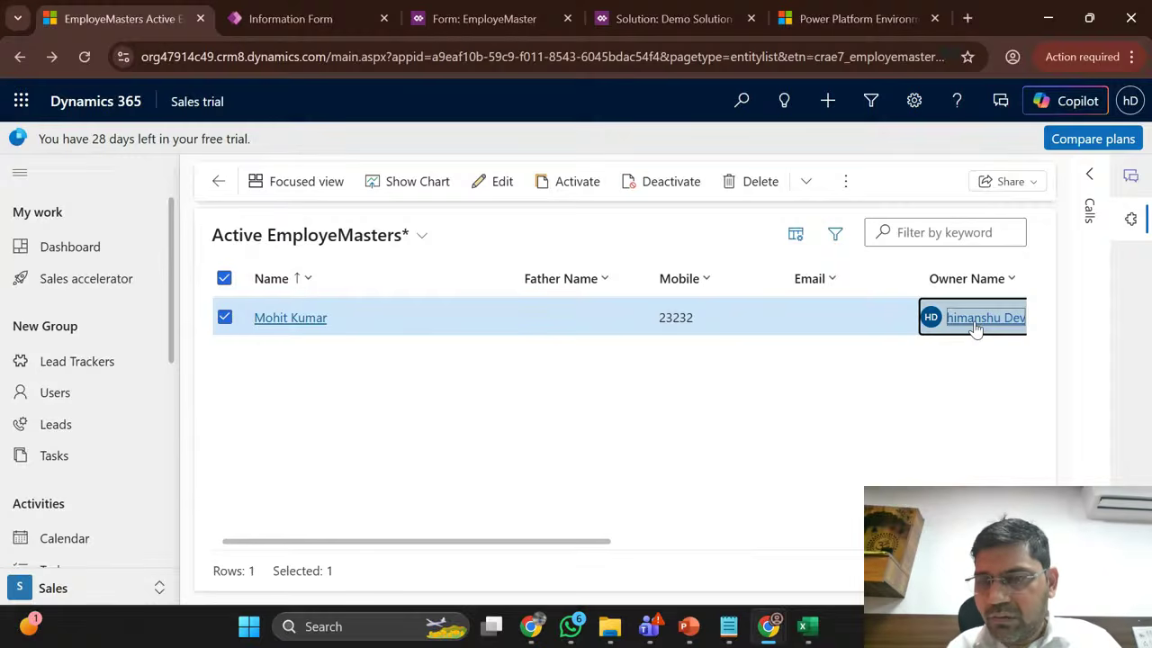
Step: Compare the BU notes in Excel with the EmployeMasters list, switching back and forth
{"action": "key", "text": "alt+Tab"}
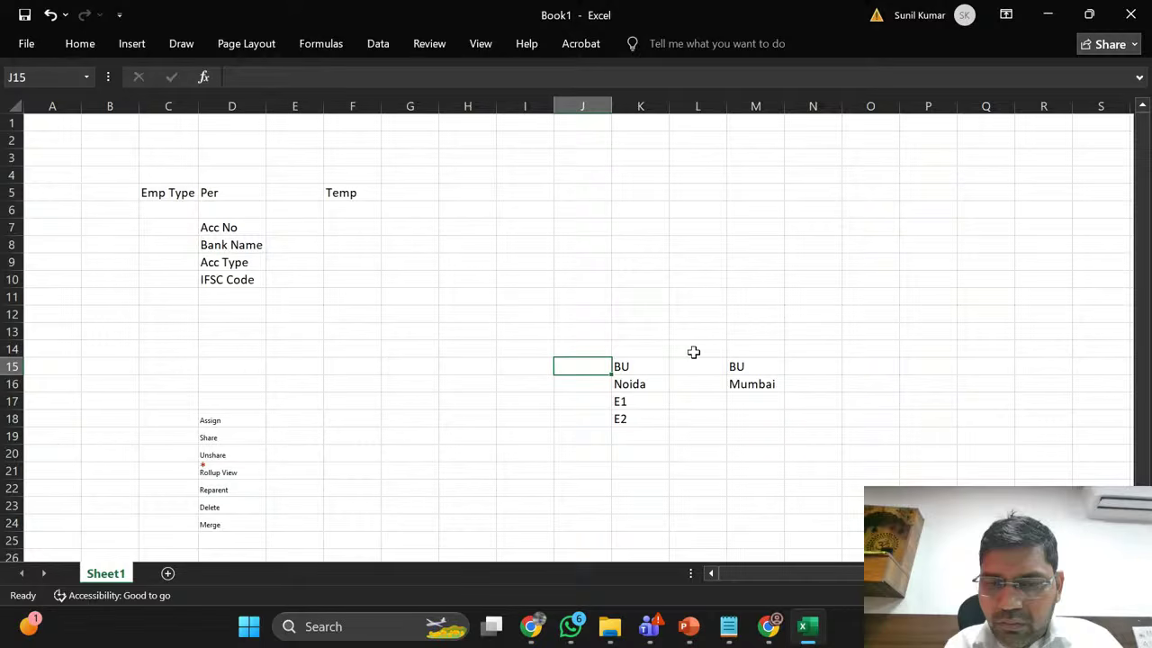
{"action": "left_click", "coordinate": [641, 365]}
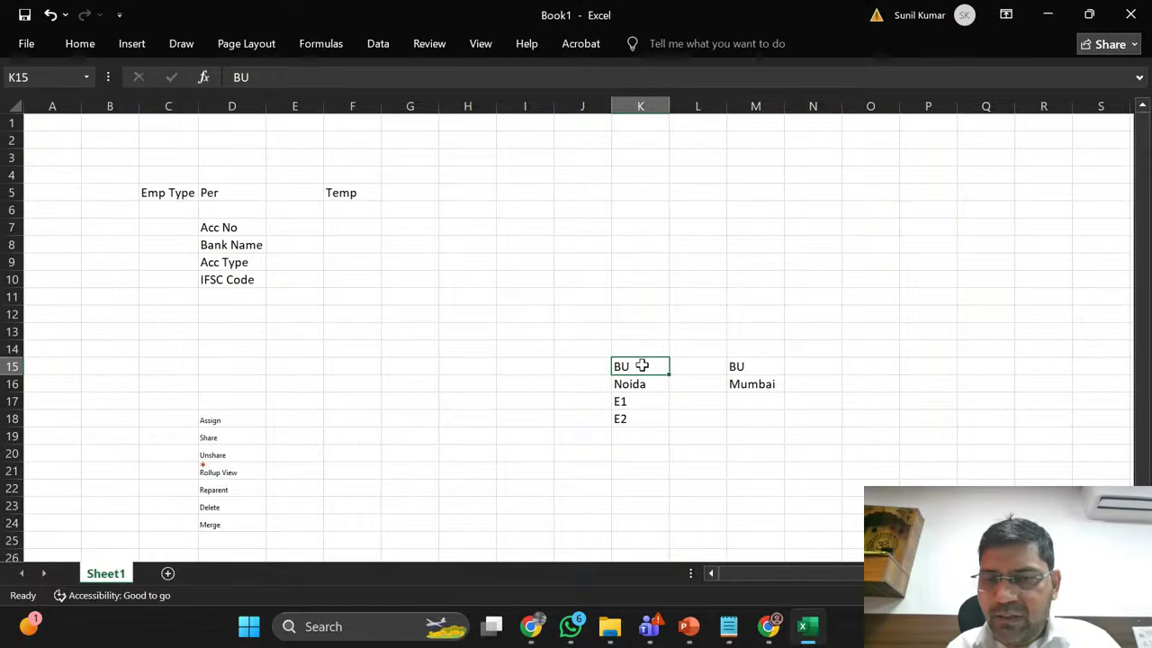
{"action": "left_click", "coordinate": [628, 401]}
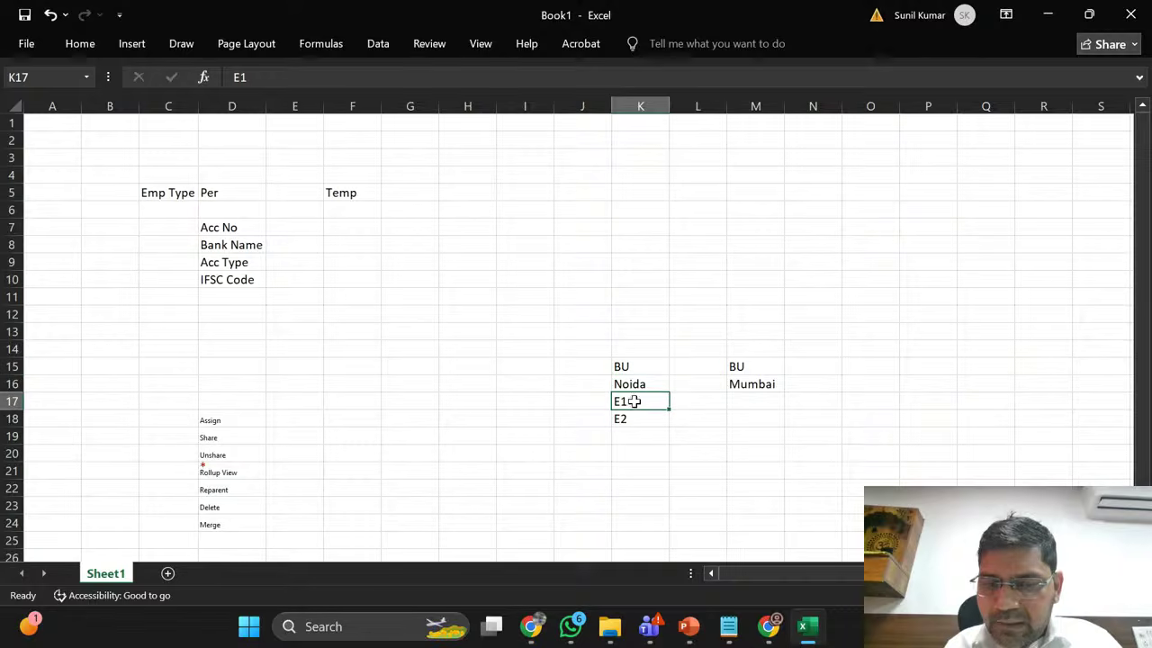
{"action": "key", "text": "alt+Tab"}
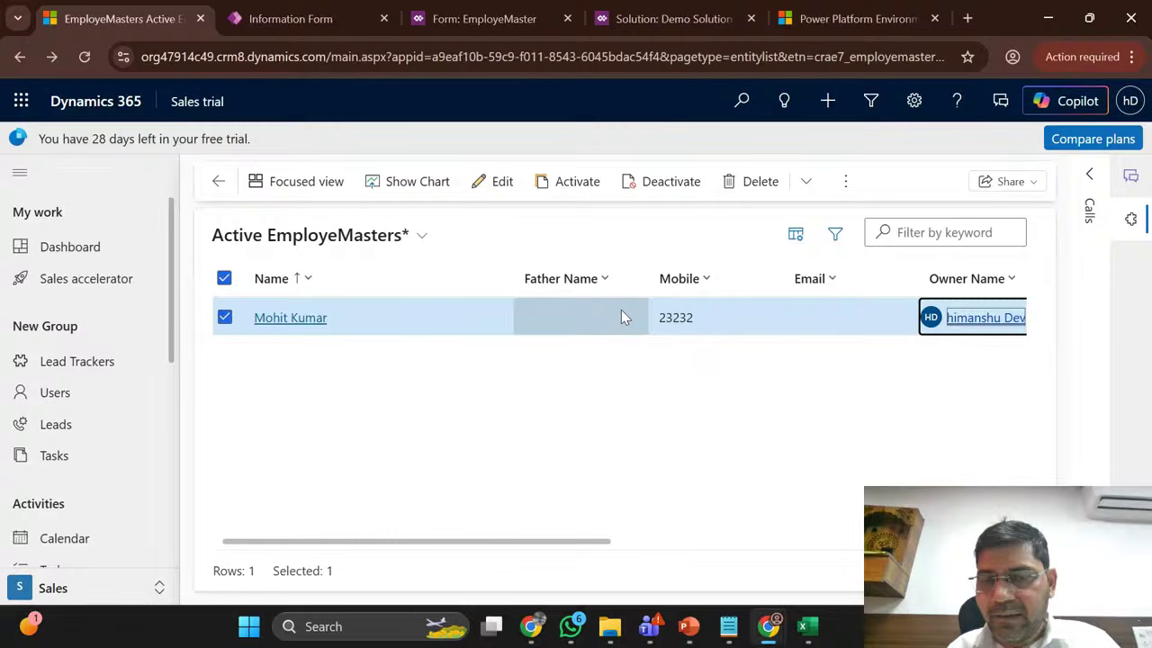
{"action": "key", "text": "alt+Tab"}
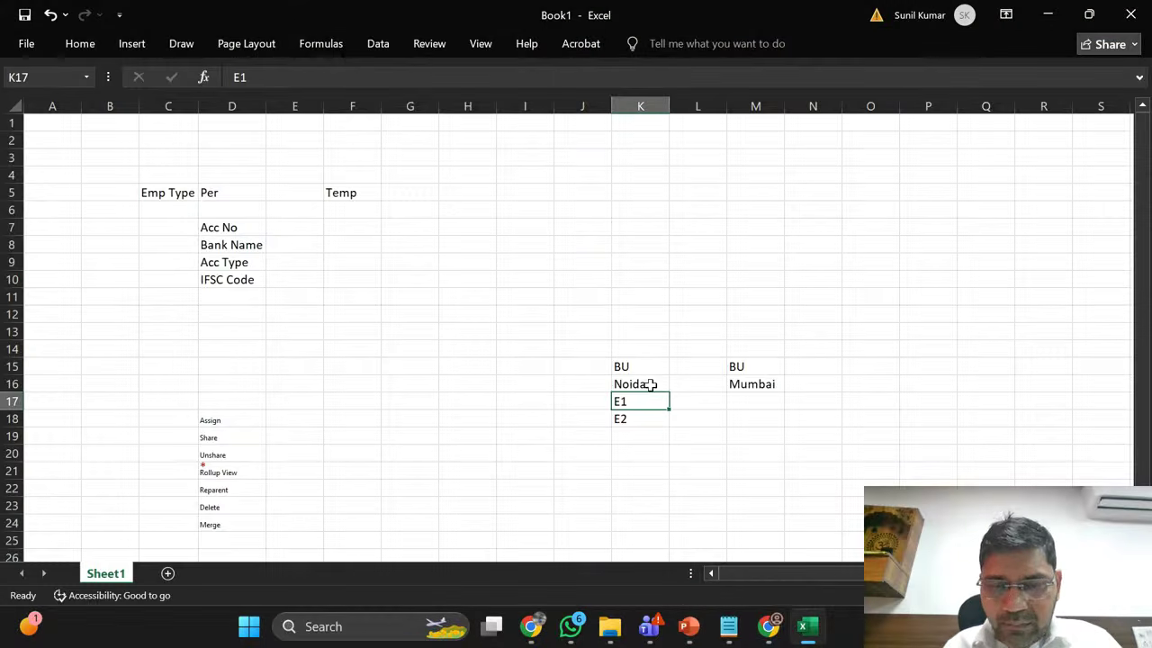
{"action": "left_click", "coordinate": [632, 368]}
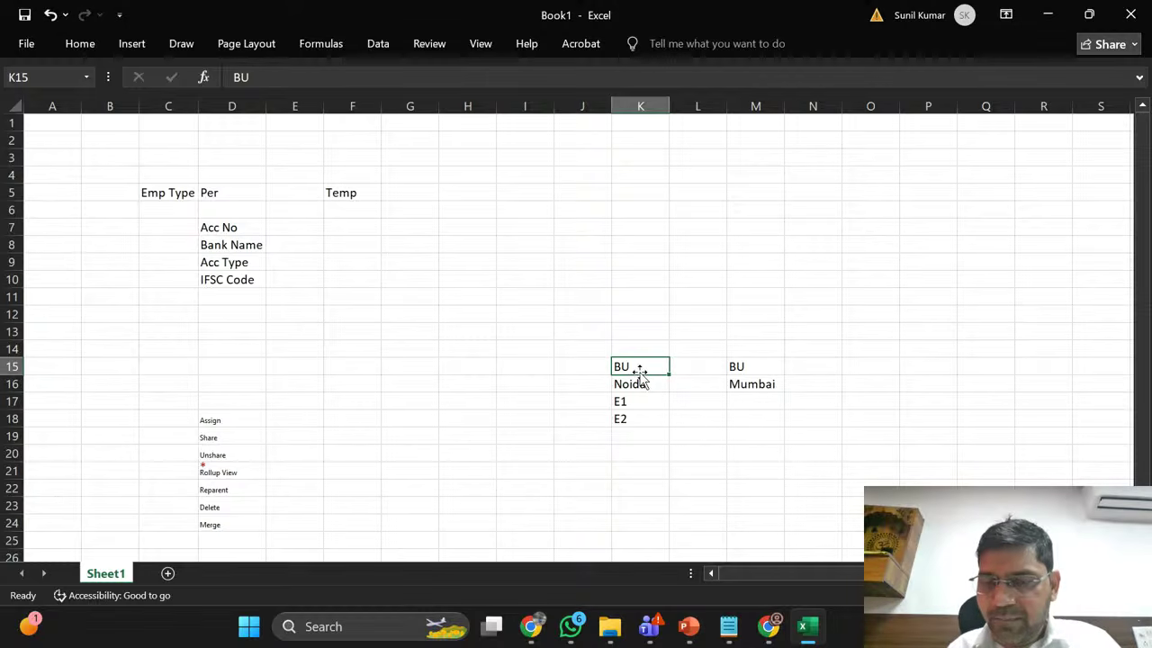
{"action": "key", "text": "alt+Tab"}
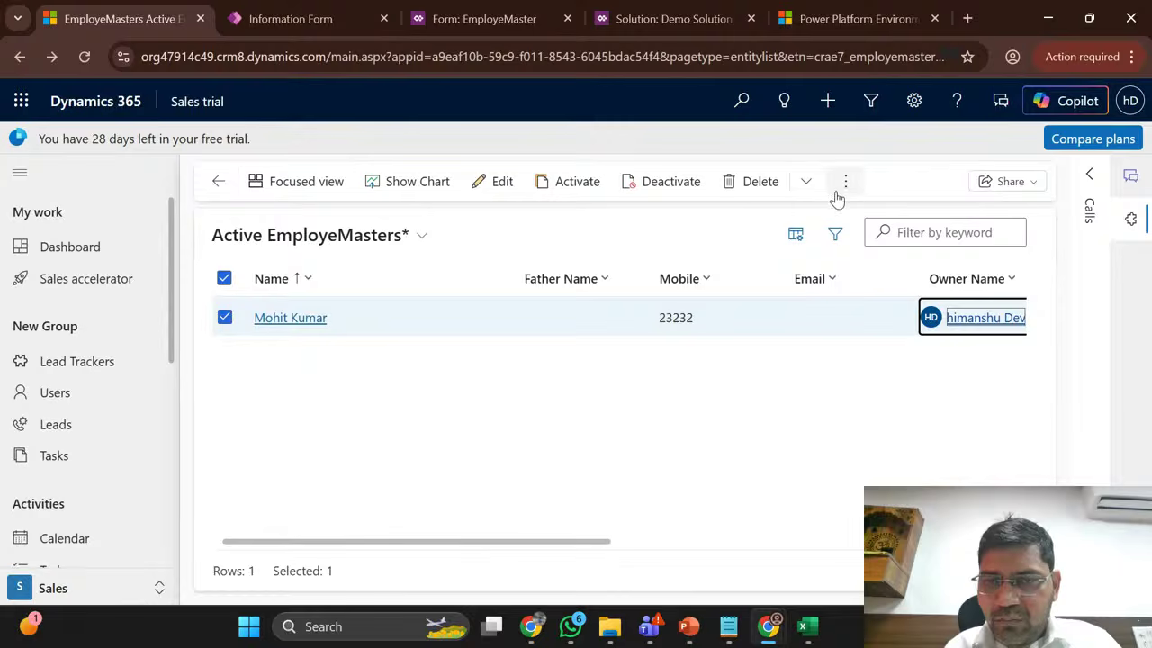
{"action": "key", "text": "alt+Tab"}
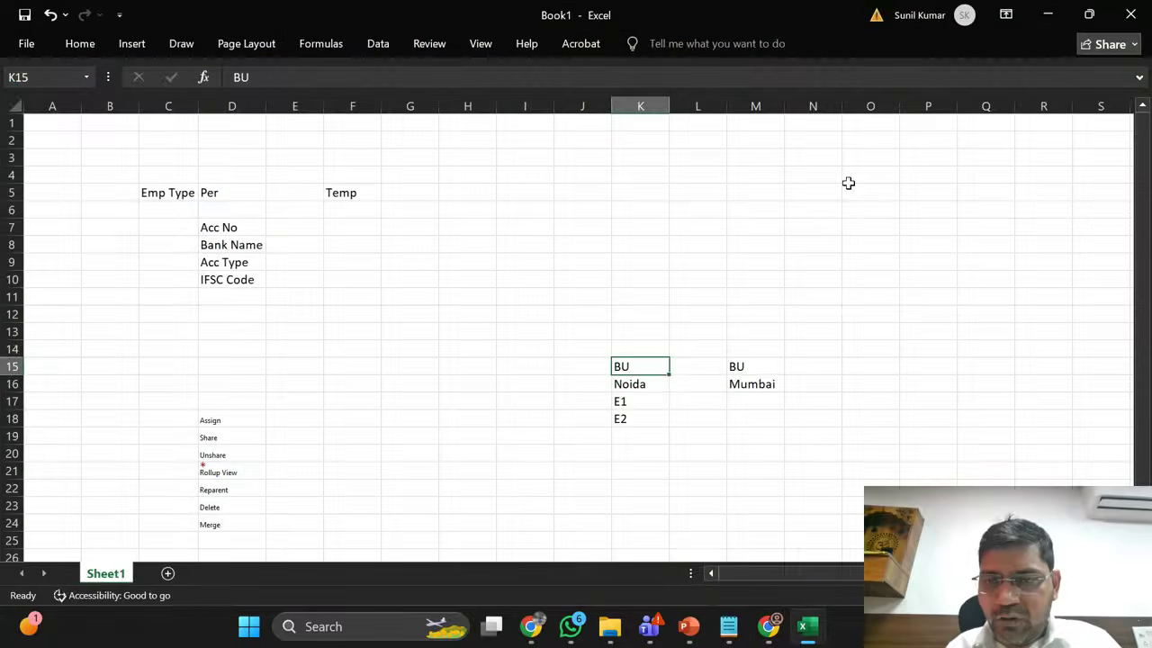
{"action": "key", "text": "alt+Tab"}
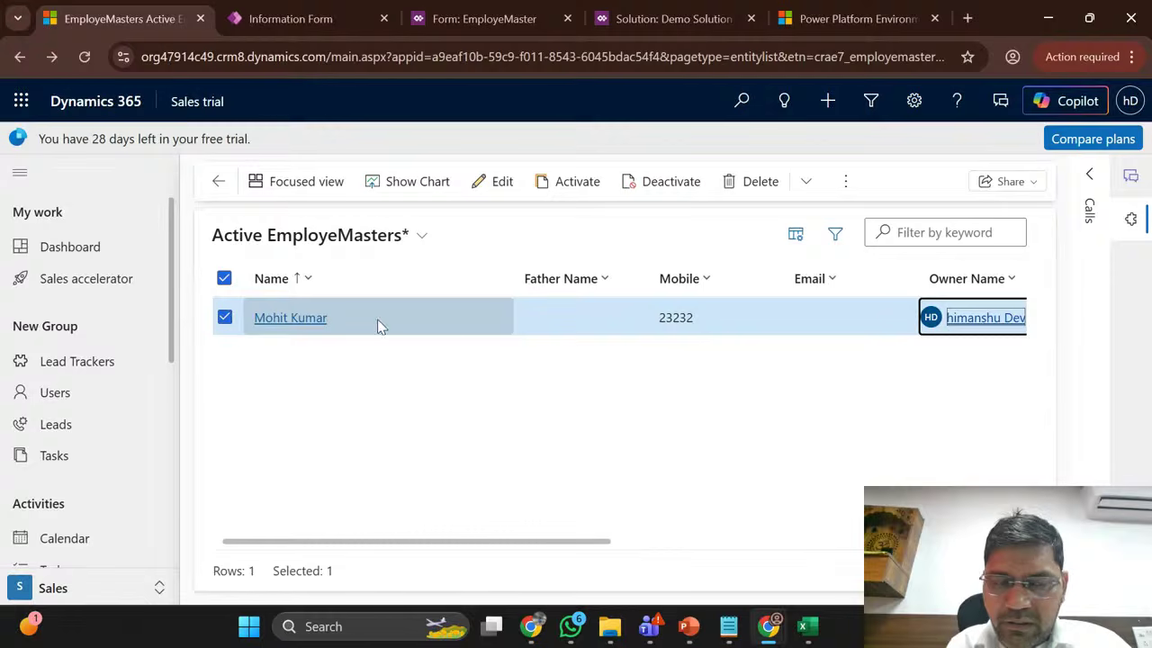
Step: Select the single EmployeMaster record and show its More commands actions
{"action": "left_click", "coordinate": [221, 322]}
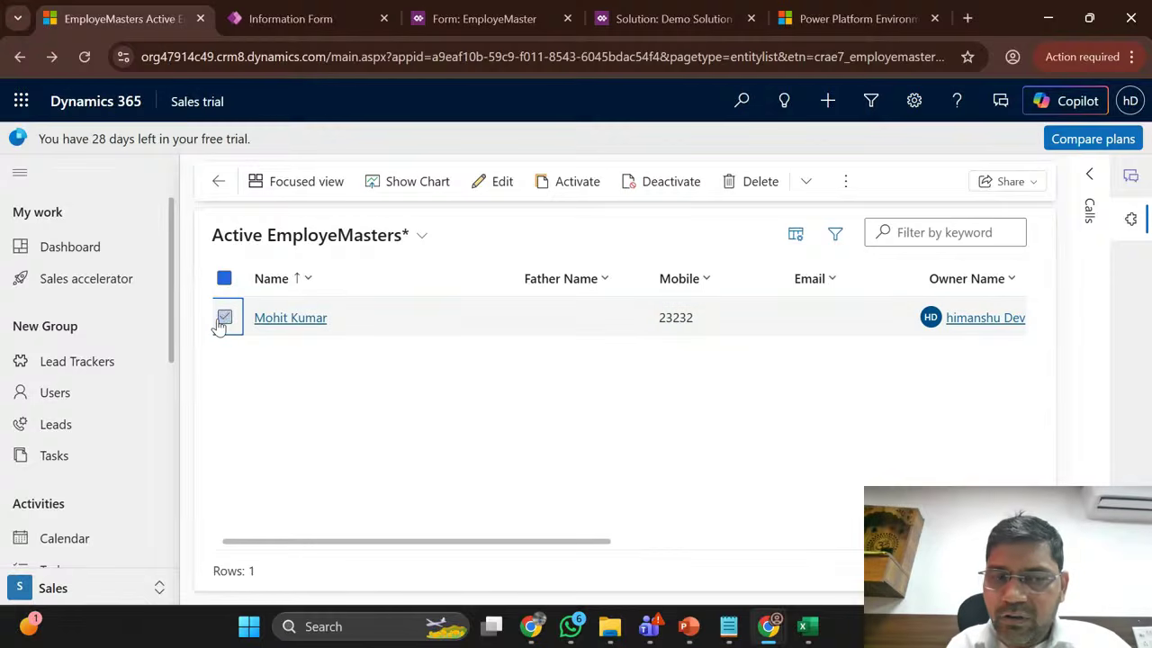
{"action": "left_click", "coordinate": [222, 320]}
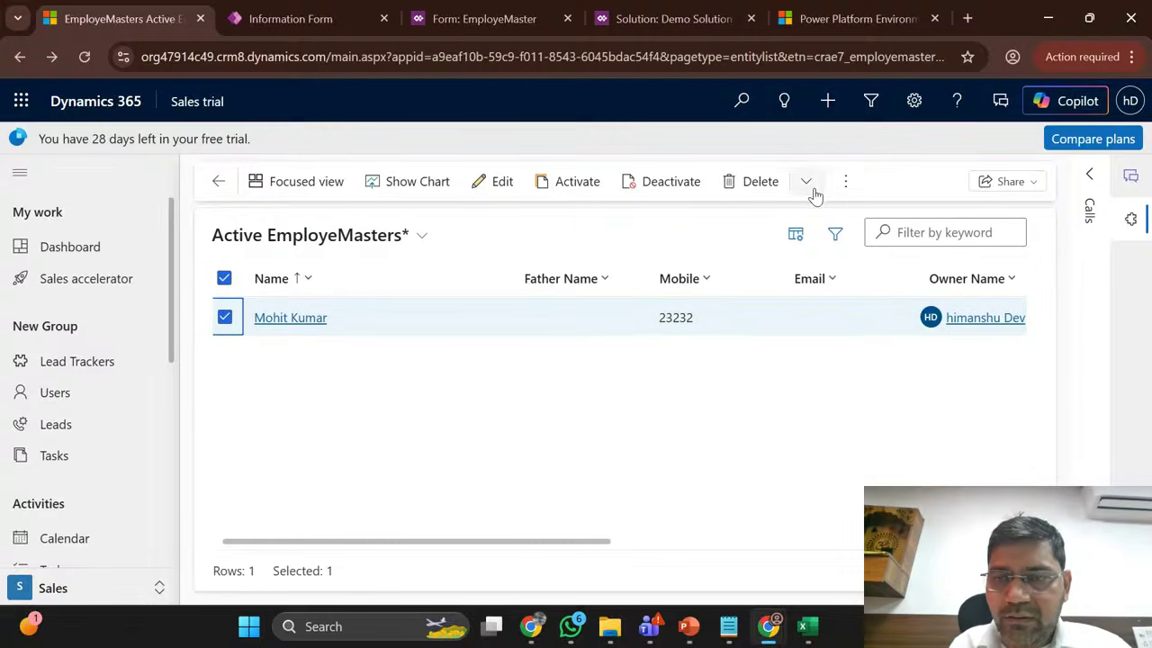
{"action": "left_click", "coordinate": [851, 184]}
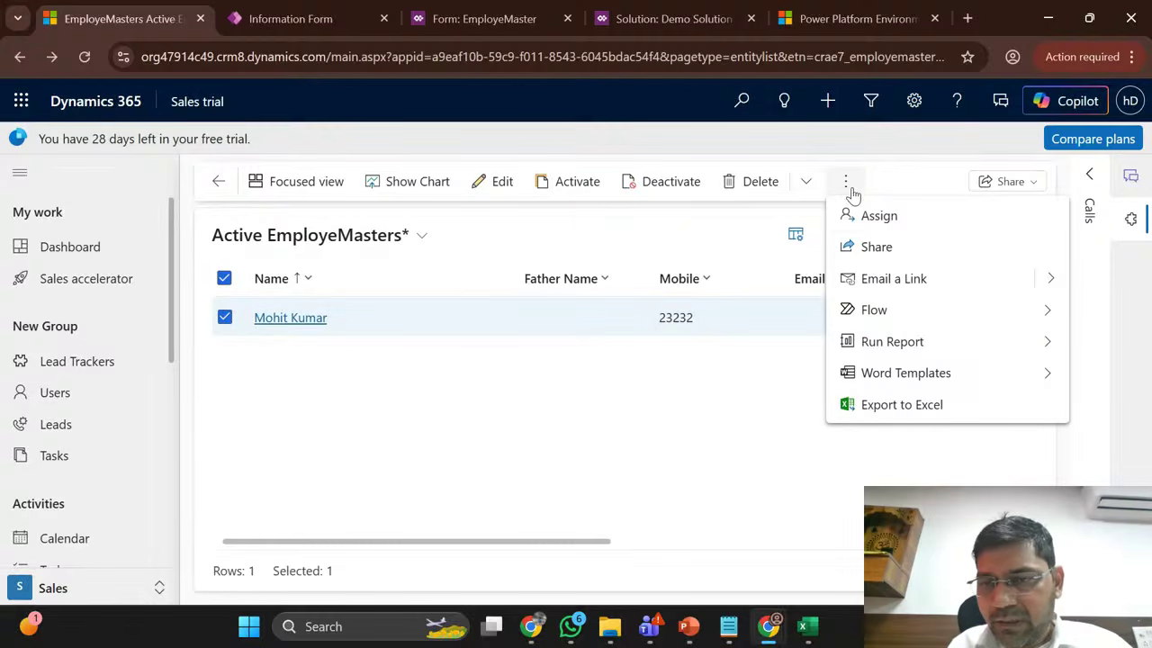
Step: Start the Assign action for the record, checking the Assign note in Excel
{"action": "left_click", "coordinate": [891, 218]}
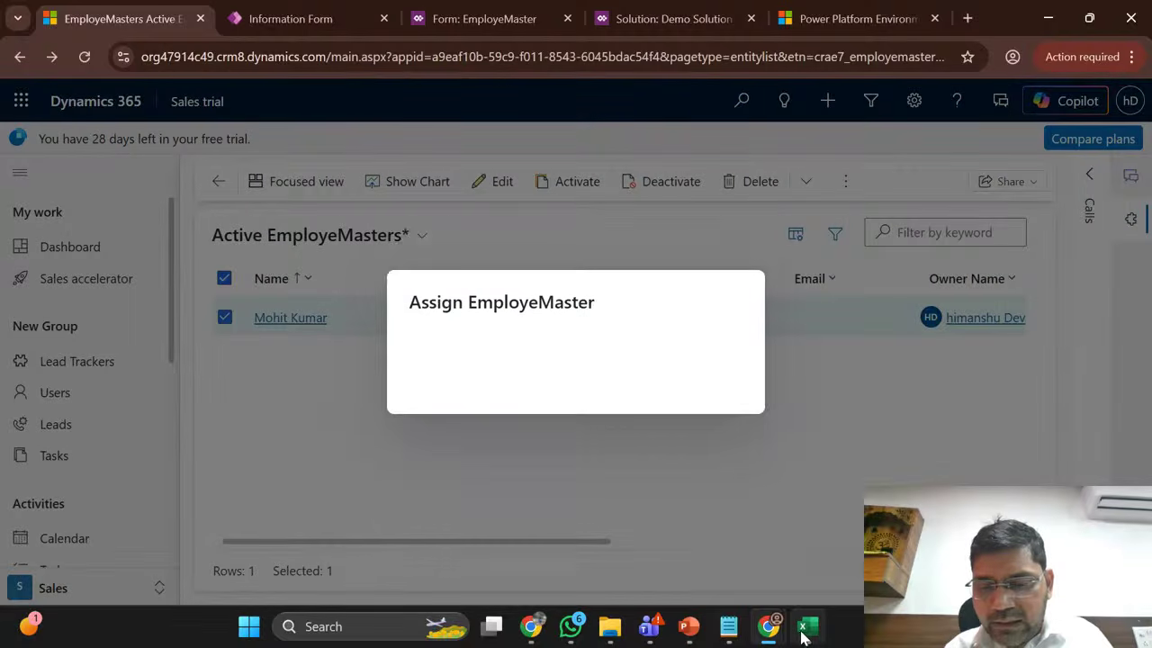
{"action": "mouse_move", "coordinate": [807, 626]}
{"action": "left_click", "coordinate": [801, 540]}
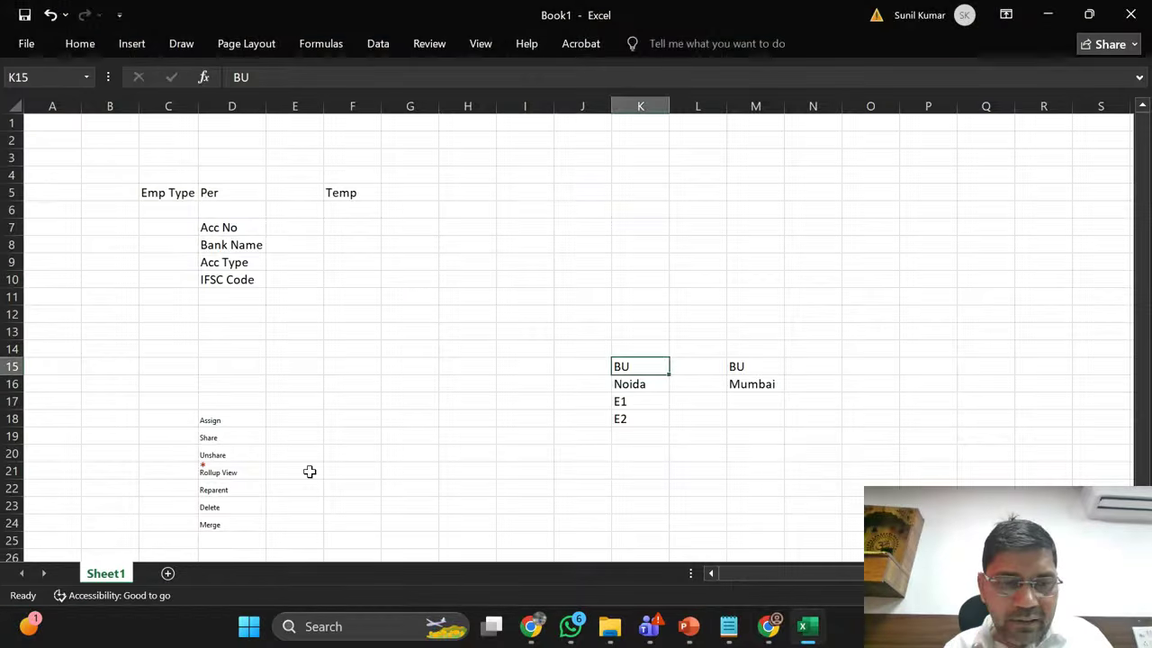
{"action": "left_click", "coordinate": [225, 418]}
{"action": "key", "text": "alt+Tab"}
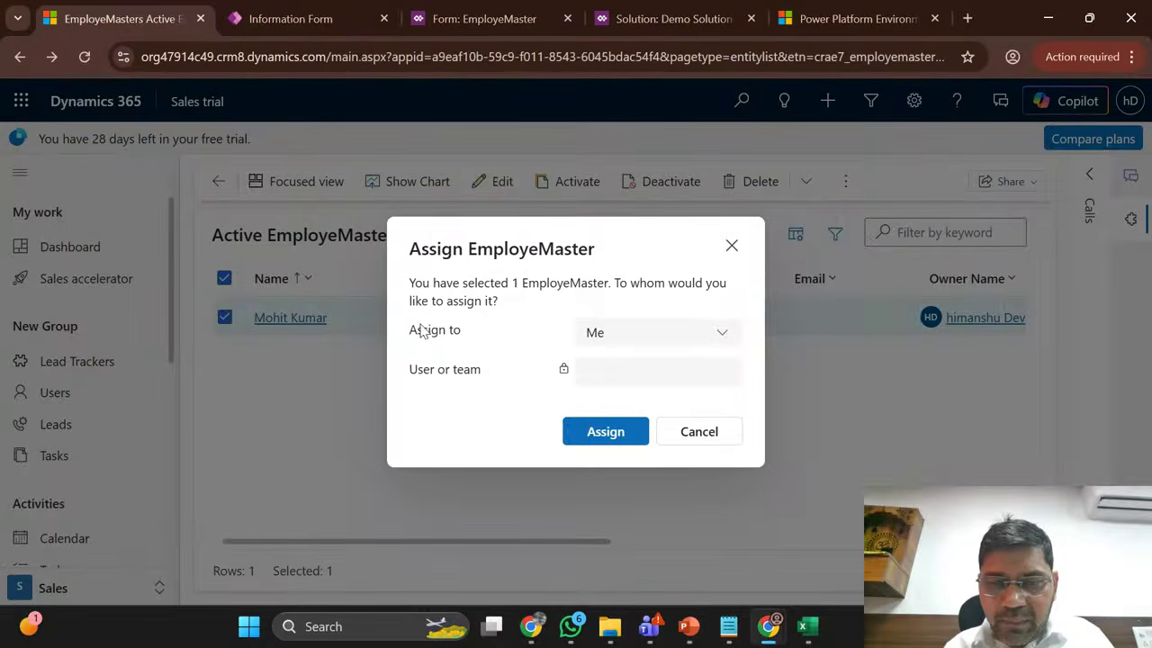
Step: Set Assign to User or team and pick user CDSReportService-GER via Advanced search
{"action": "left_click", "coordinate": [652, 336]}
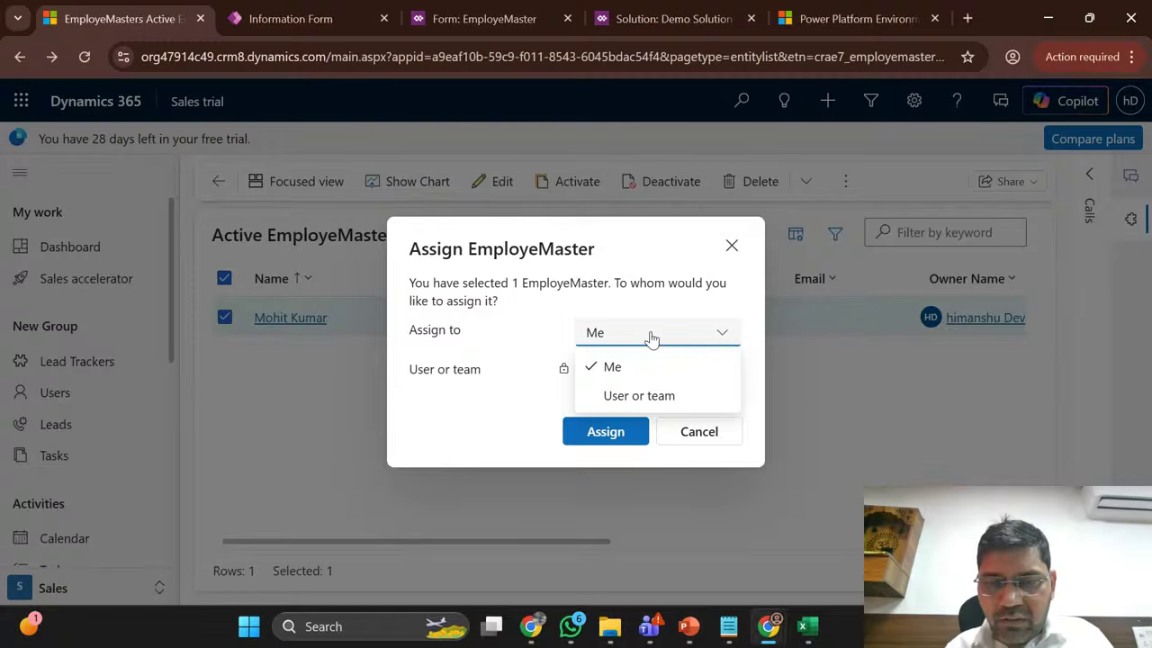
{"action": "left_click", "coordinate": [657, 401]}
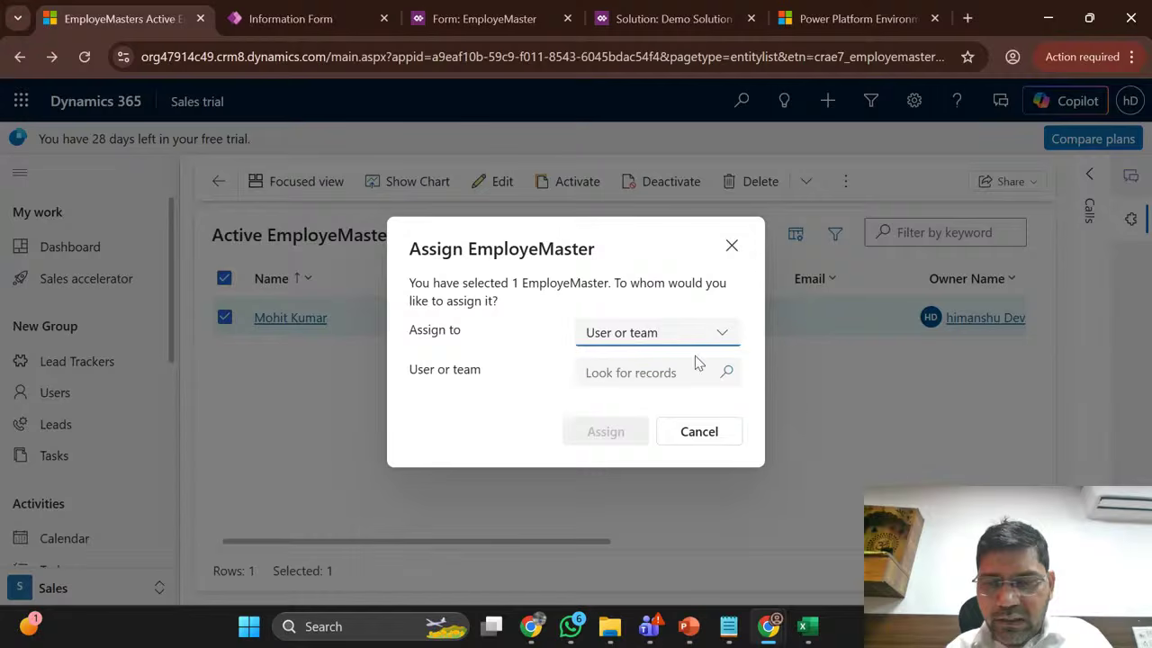
{"action": "left_click", "coordinate": [727, 378]}
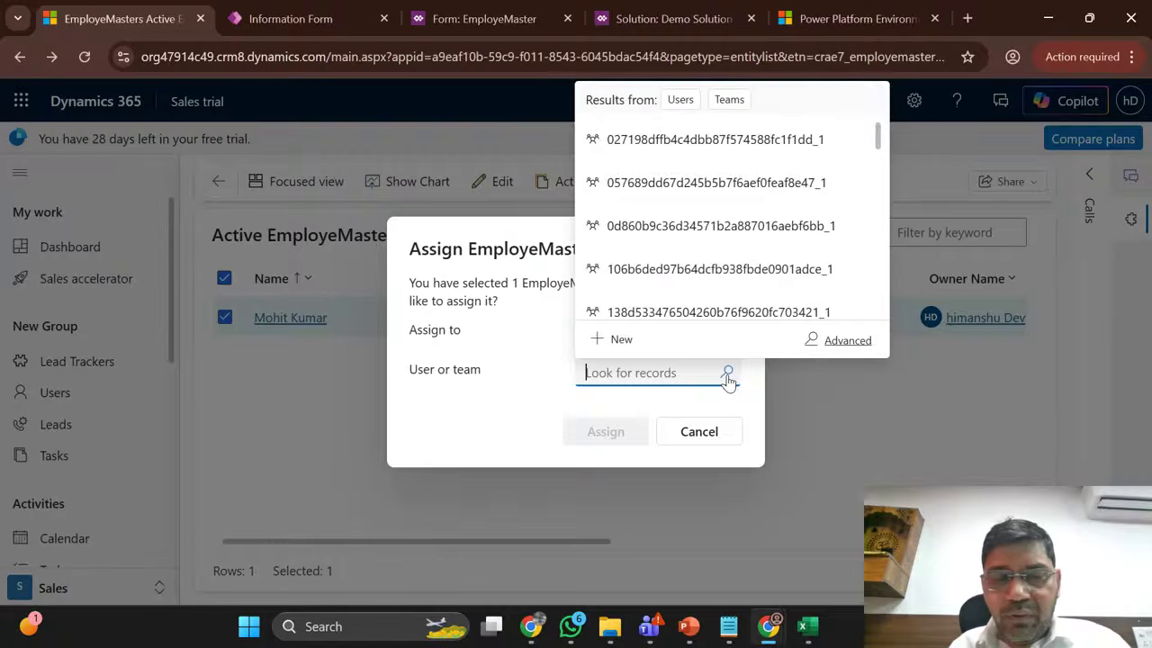
{"action": "left_click", "coordinate": [679, 101]}
{"action": "scroll", "coordinate": [705, 286], "scroll_direction": "down", "scroll_amount": 10}
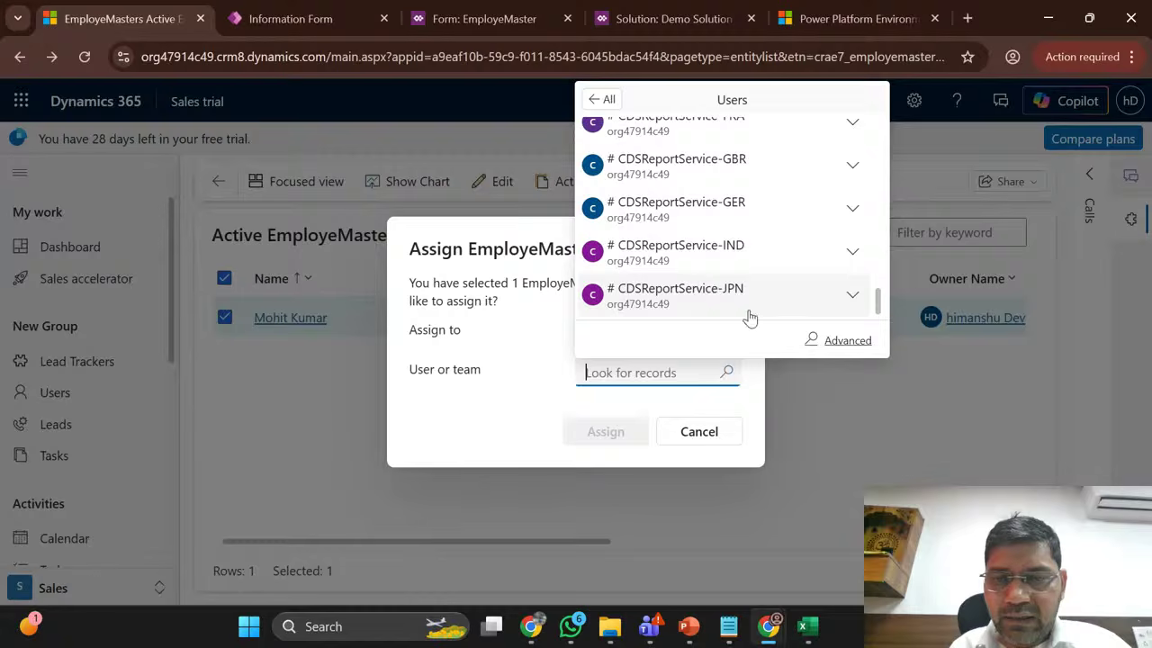
{"action": "left_click", "coordinate": [831, 340]}
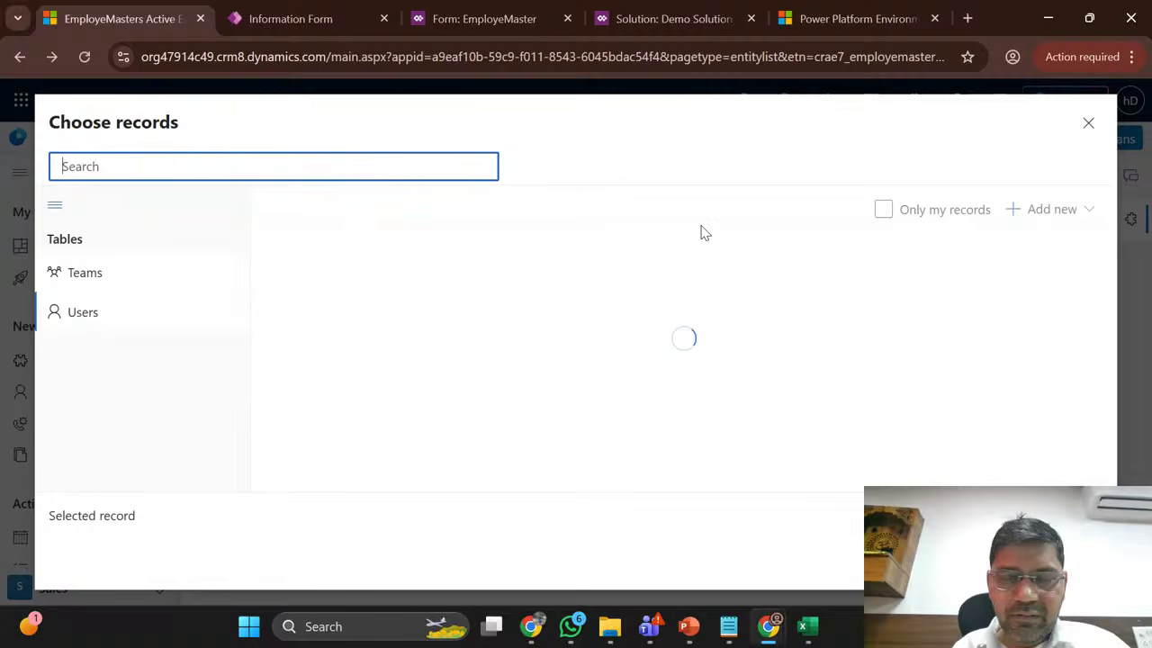
{"action": "left_click", "coordinate": [123, 314]}
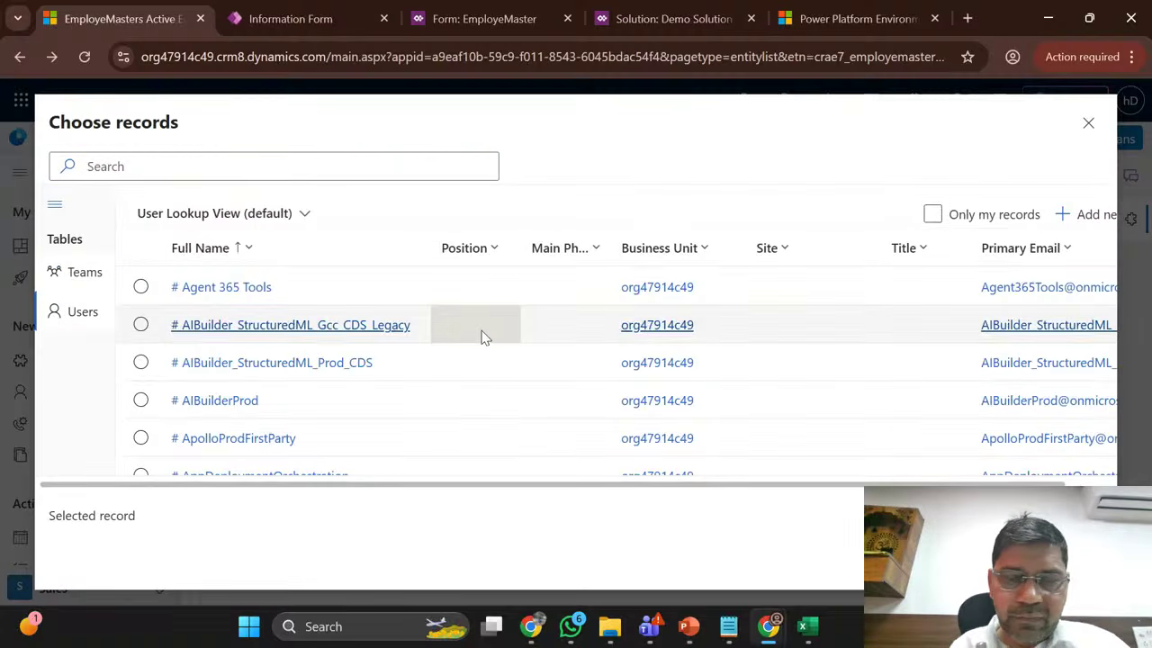
{"action": "left_click", "coordinate": [483, 333]}
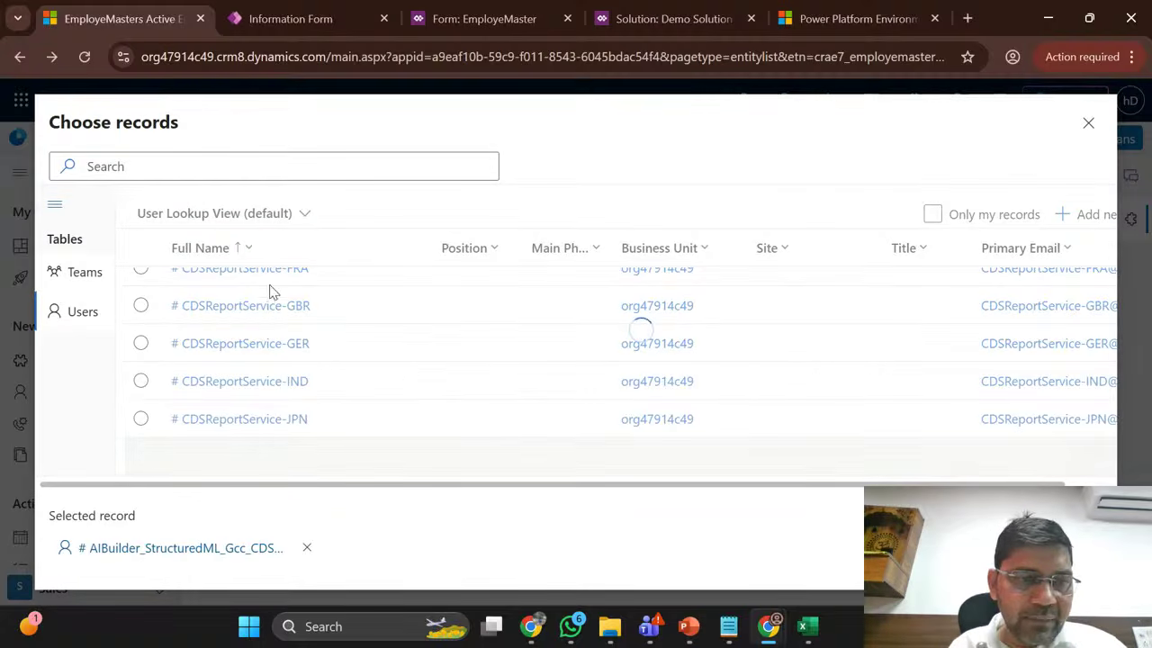
{"action": "left_click", "coordinate": [138, 345]}
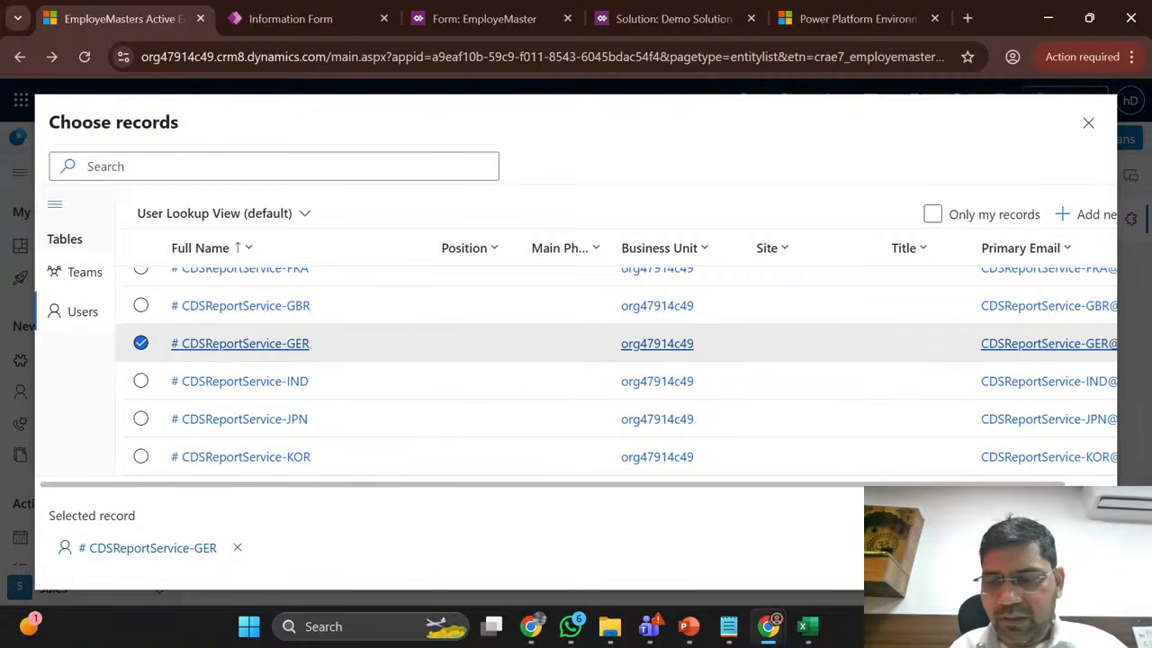
{"action": "left_click", "coordinate": [957, 553]}
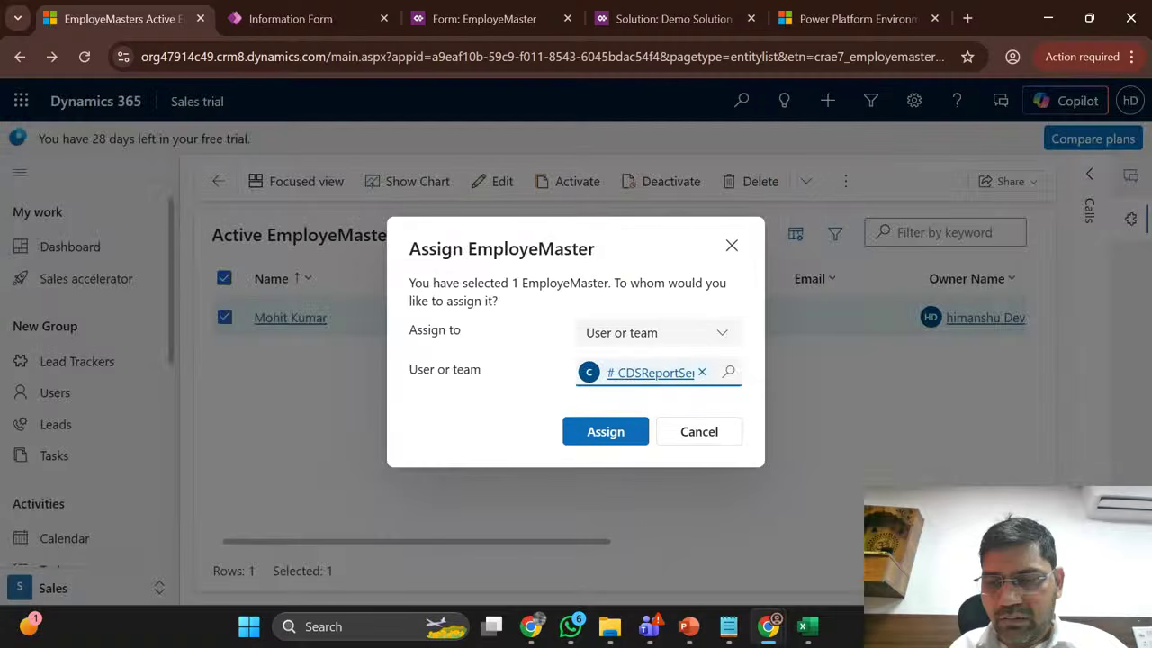
Step: Confirm the assignment, read the missing security role error, and dismiss it
{"action": "left_click", "coordinate": [614, 438]}
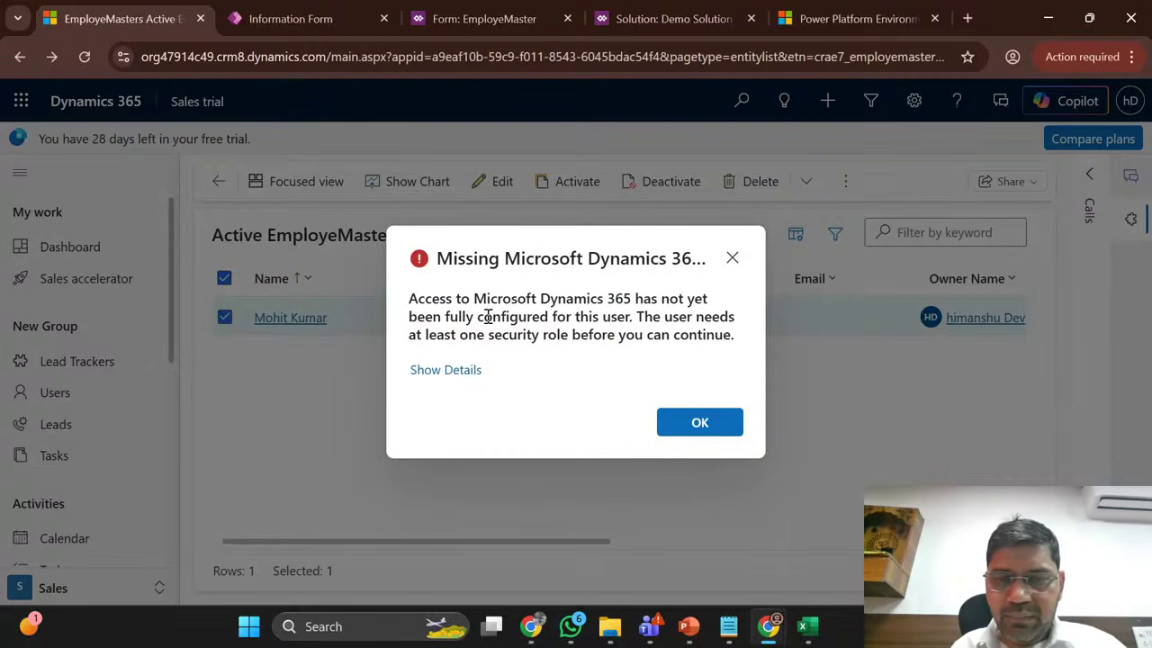
{"action": "double_click", "coordinate": [615, 317]}
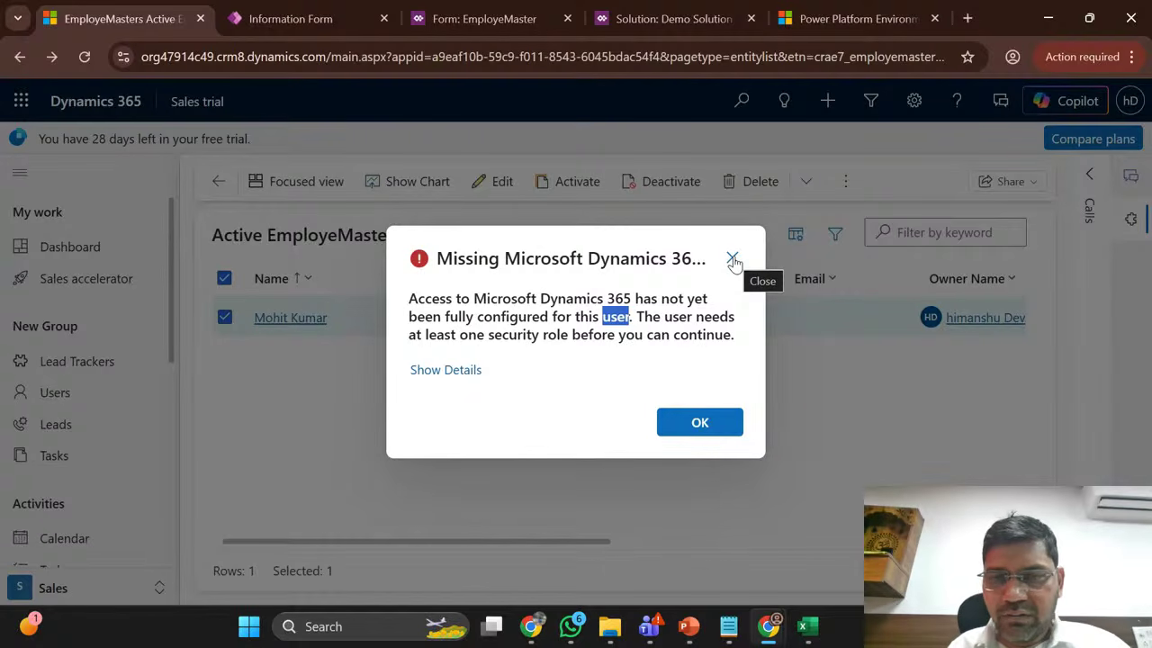
{"action": "left_click", "coordinate": [734, 260]}
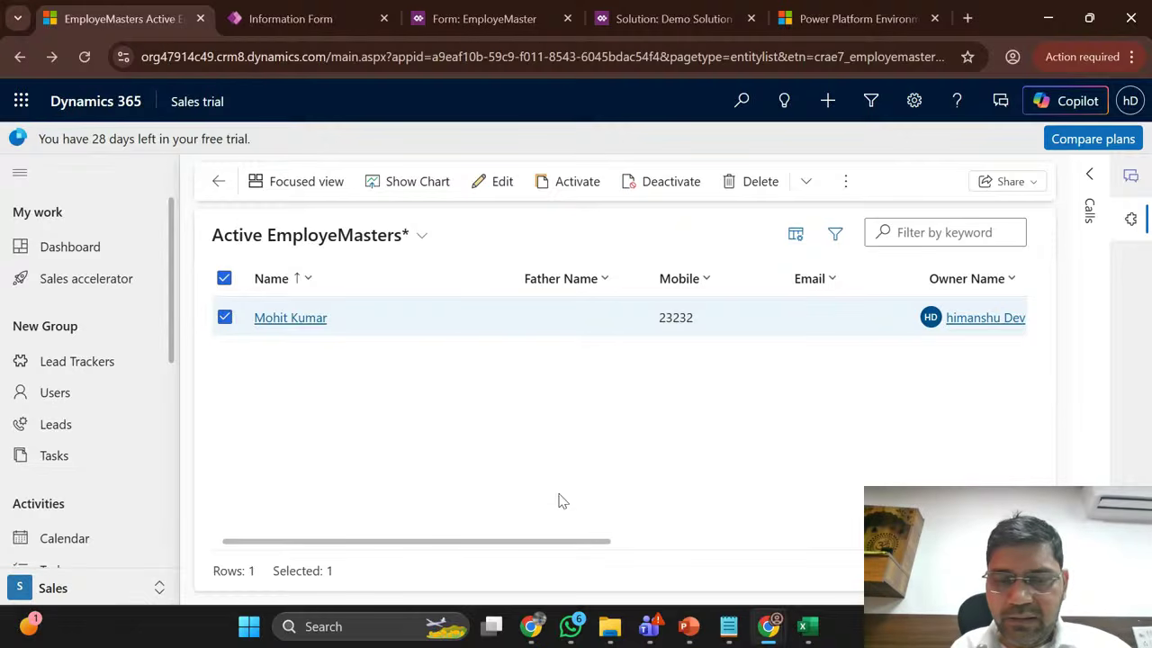
Step: Scroll the grid sideways, reopen the record's More commands menu, then switch to Excel
{"action": "left_click_drag", "start_coordinate": [577, 549], "coordinate": [422, 542]}
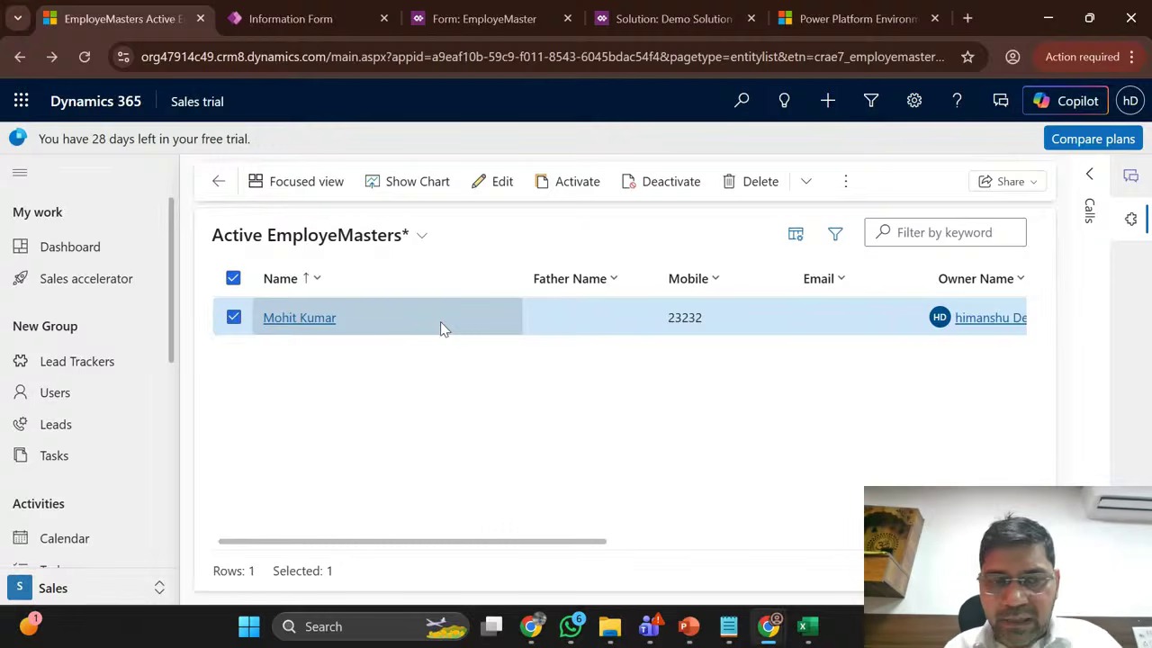
{"action": "left_click", "coordinate": [844, 183]}
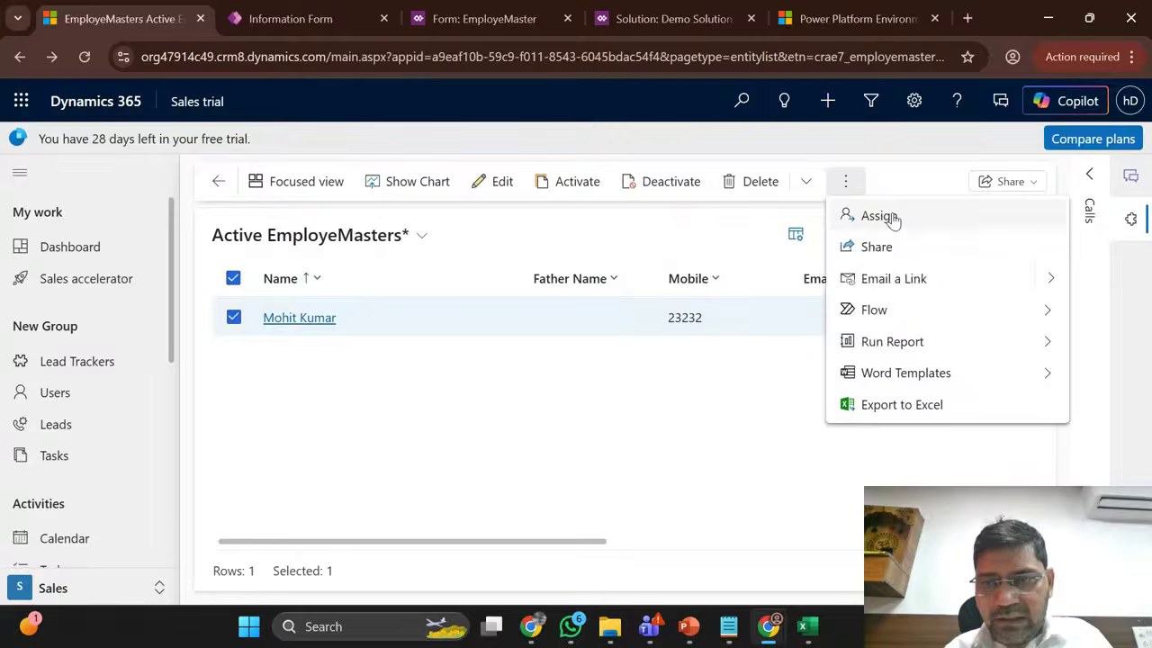
{"action": "key", "text": "alt+Tab"}
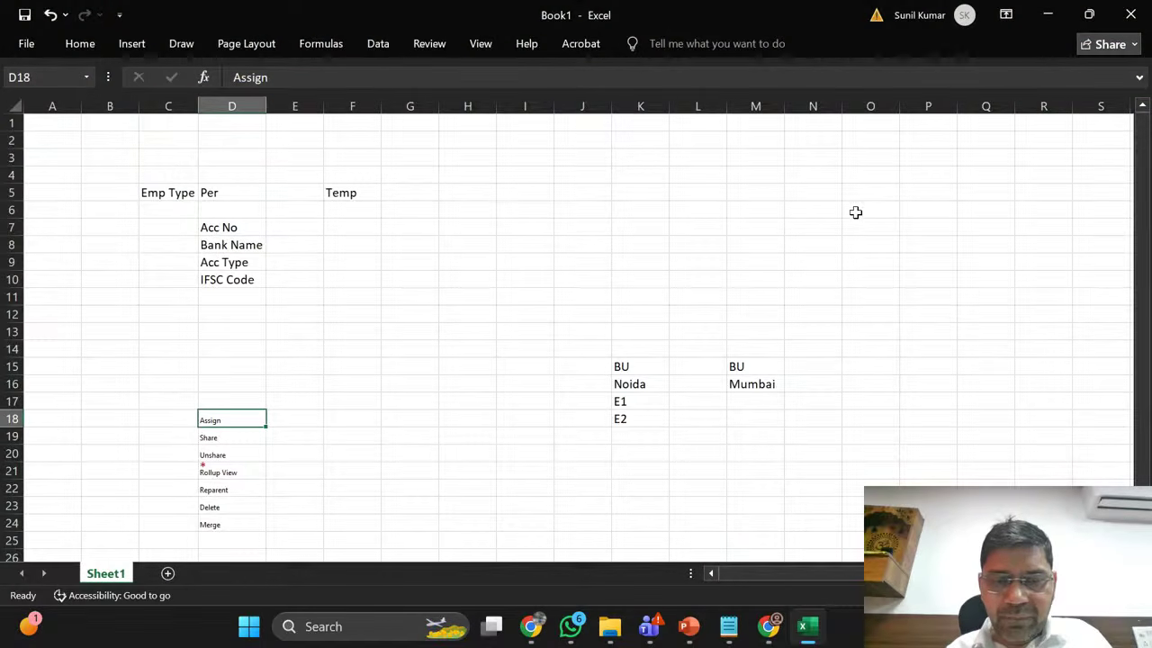
Step: Review the Assign and Share notes around D18:E19, then return to the browser
{"action": "left_click", "coordinate": [295, 423]}
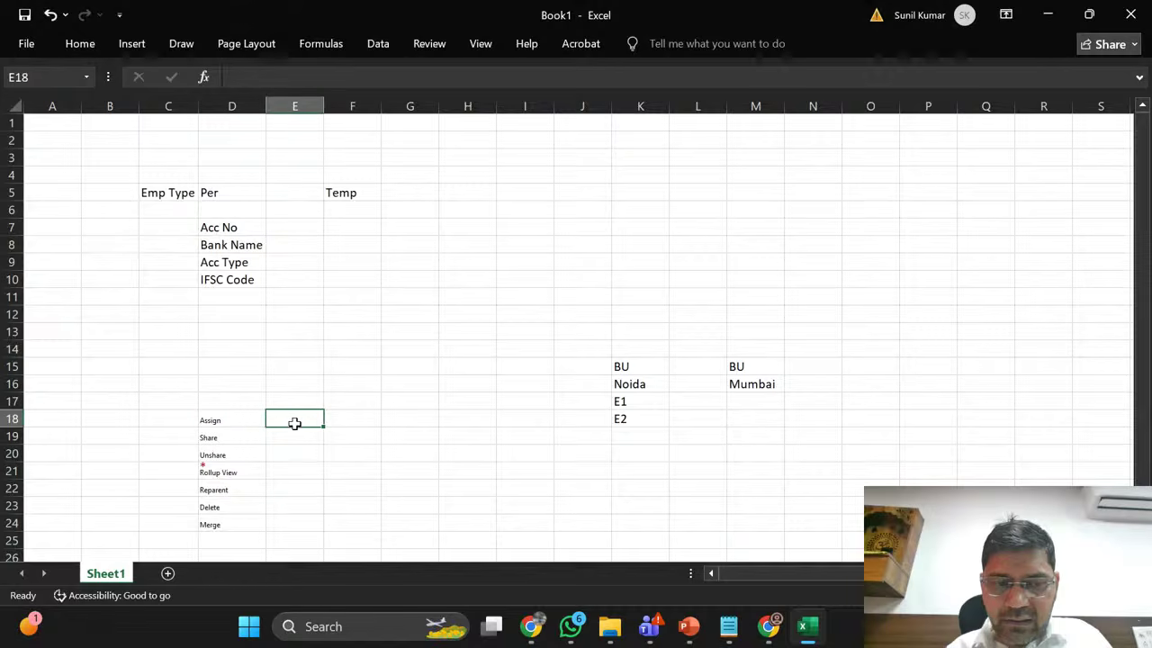
{"action": "left_click", "coordinate": [295, 437]}
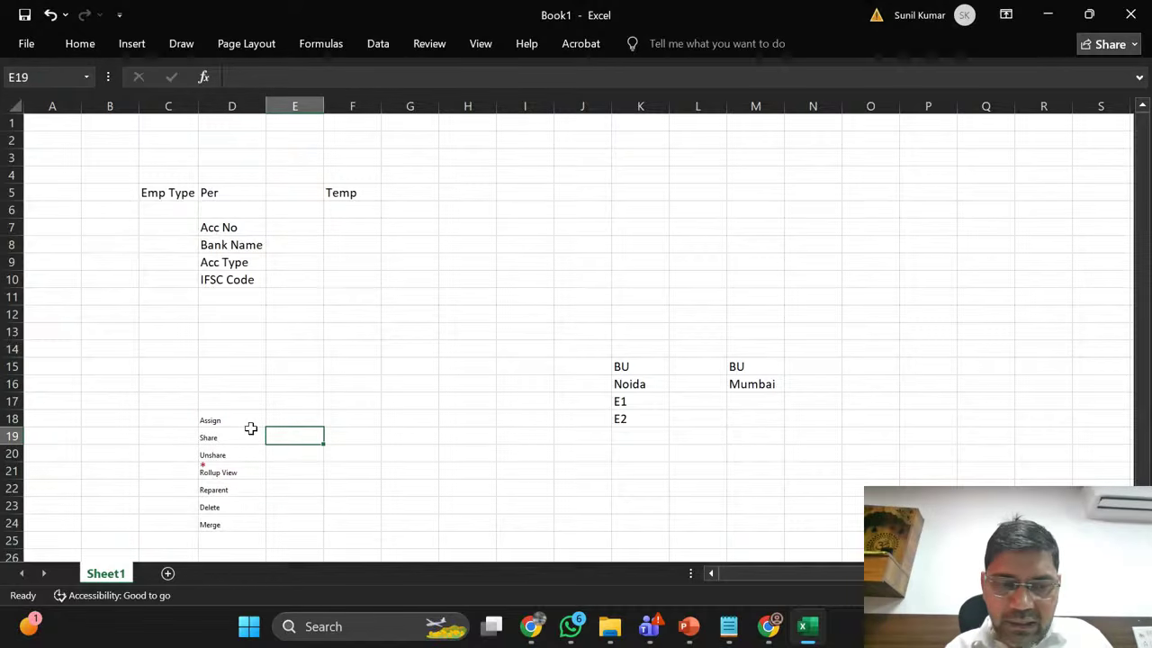
{"action": "left_click", "coordinate": [222, 436]}
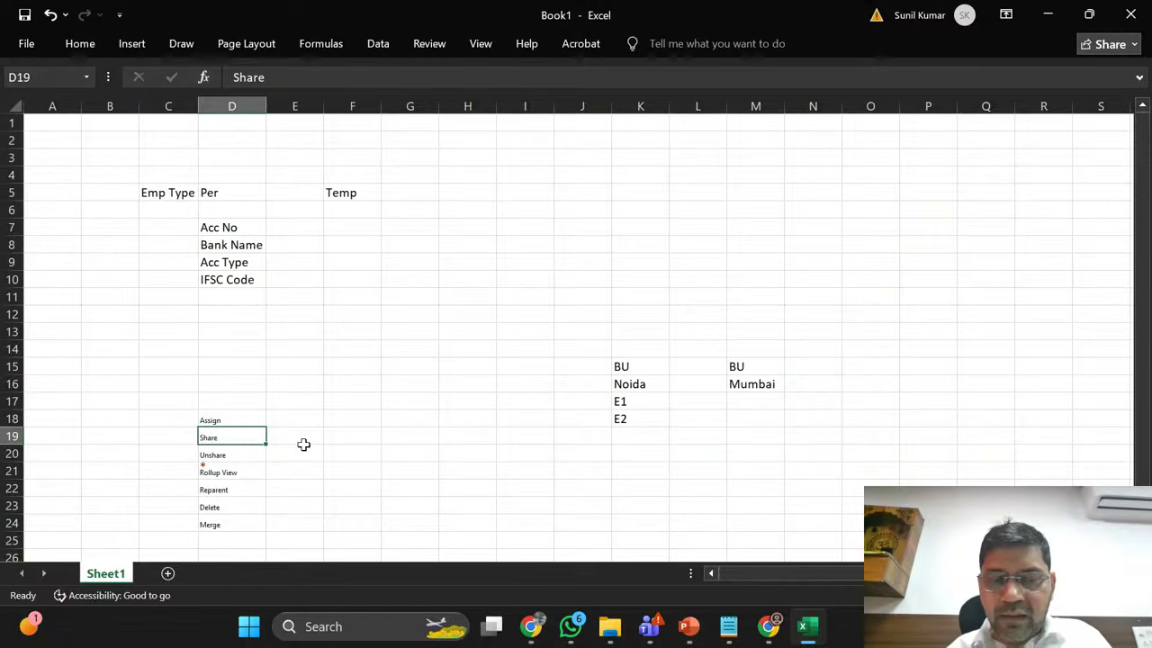
{"action": "key", "text": "alt+Tab"}
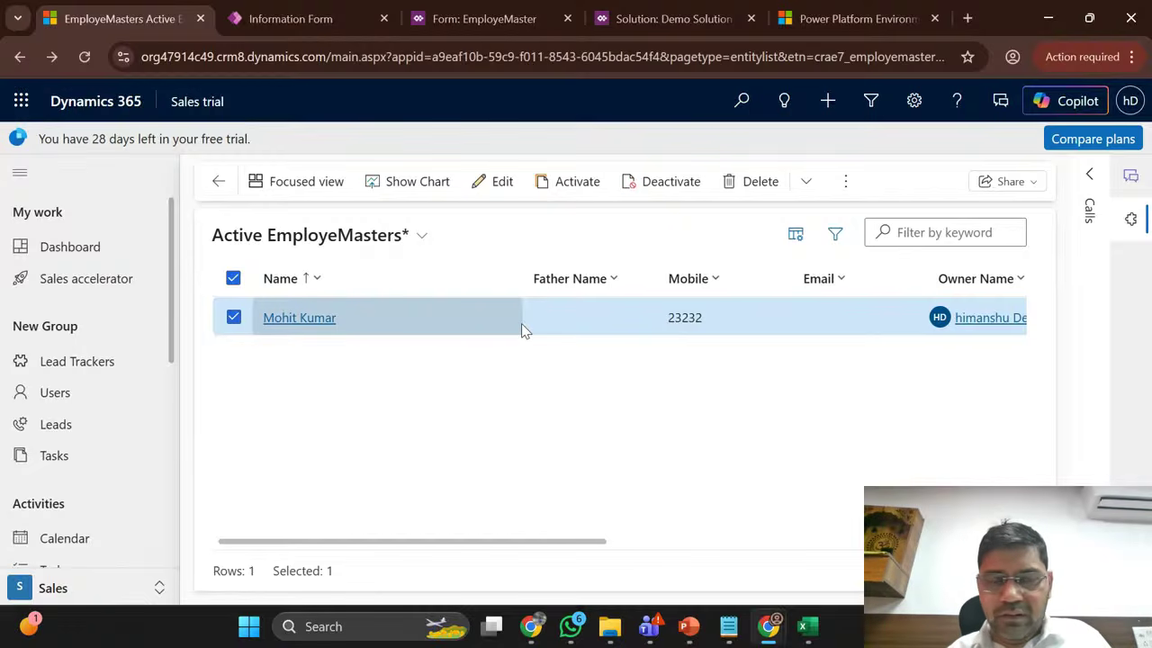
Step: Check the record's Emp Type of Perm in the grid, then bring Excel back to front
{"action": "key", "text": "alt+Tab"}
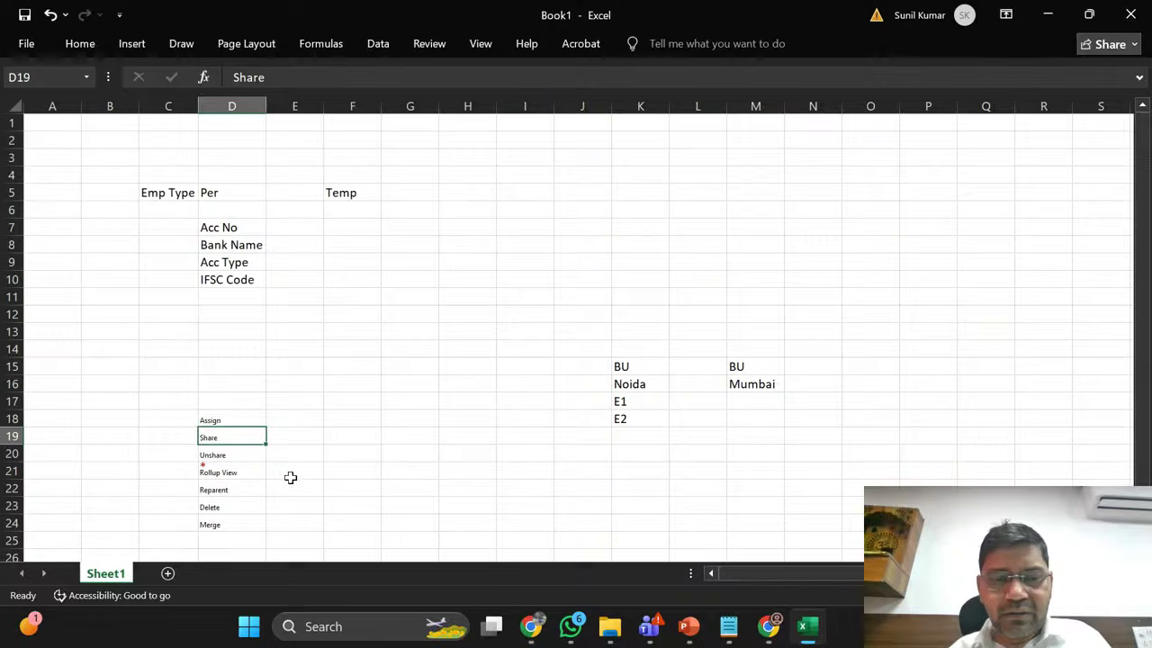
{"action": "left_click", "coordinate": [297, 435]}
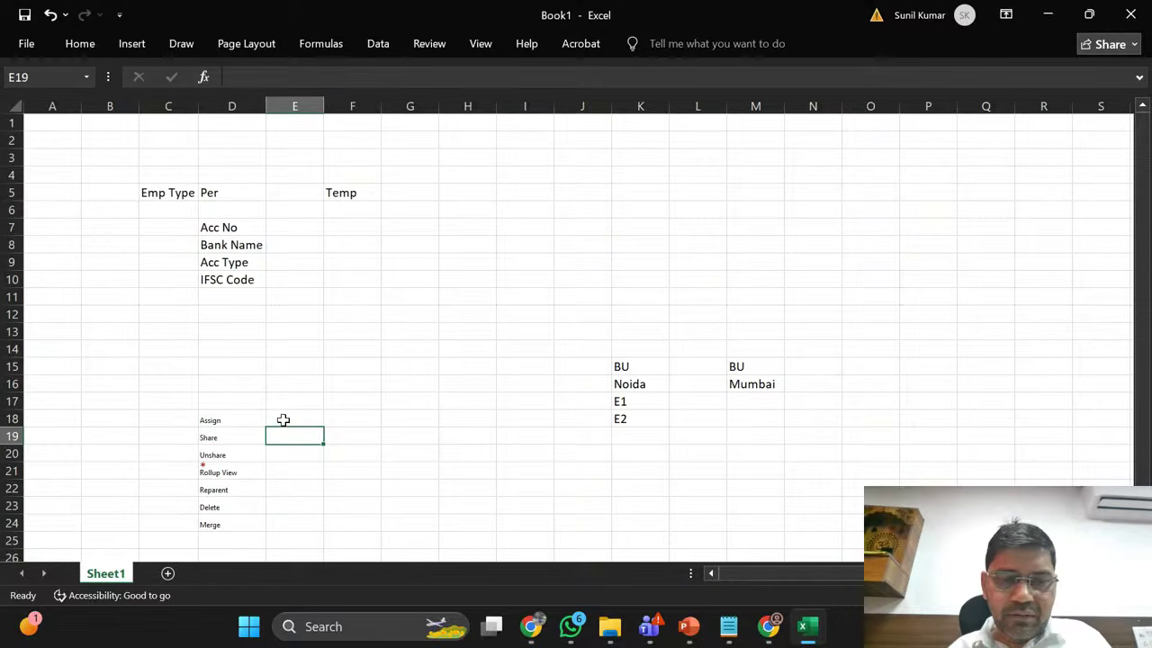
{"action": "key", "text": "alt+Tab"}
{"action": "scroll", "coordinate": [879, 334], "scroll_direction": "right", "scroll_amount": 3}
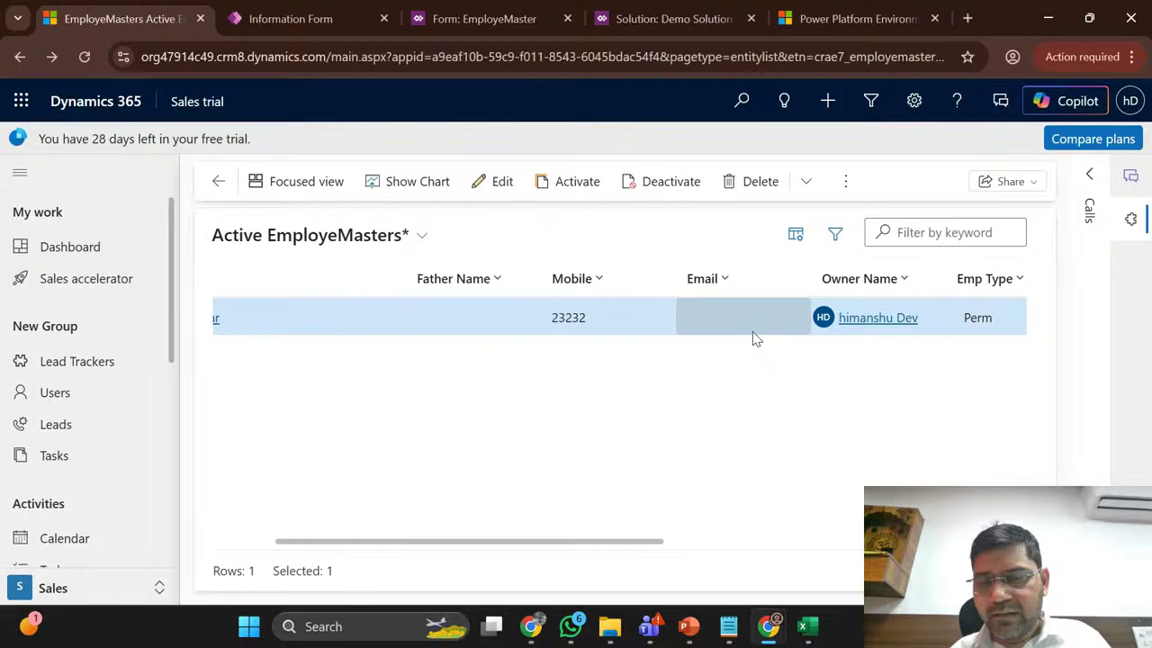
{"action": "scroll", "coordinate": [756, 338], "scroll_direction": "left", "scroll_amount": 3}
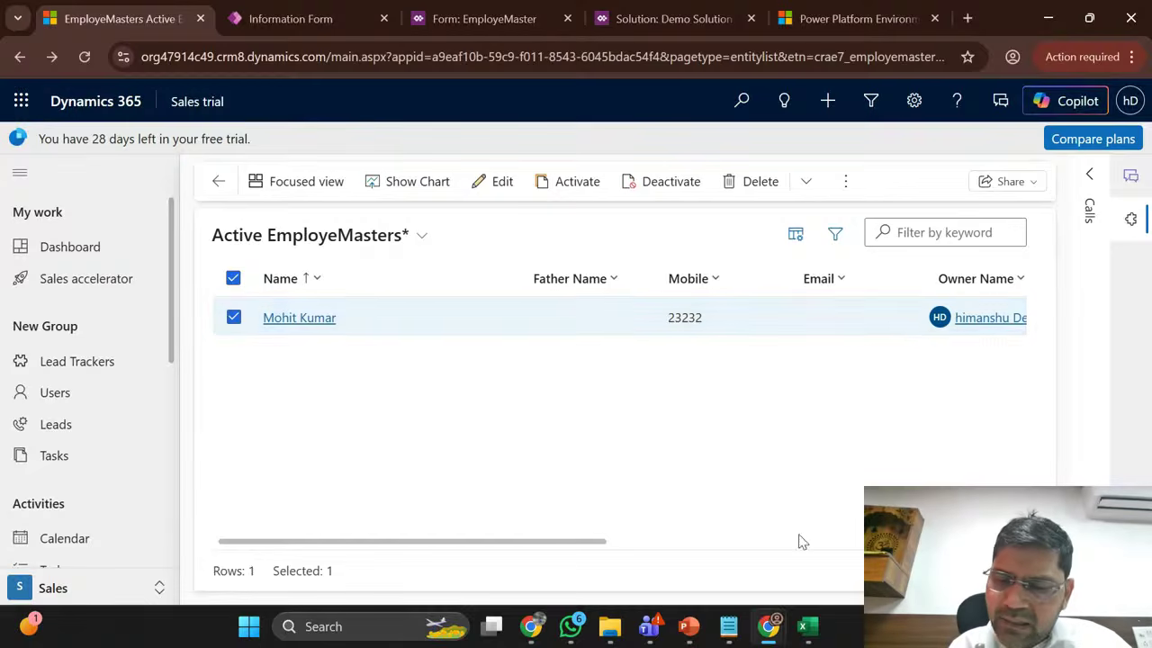
{"action": "left_click", "coordinate": [807, 630]}
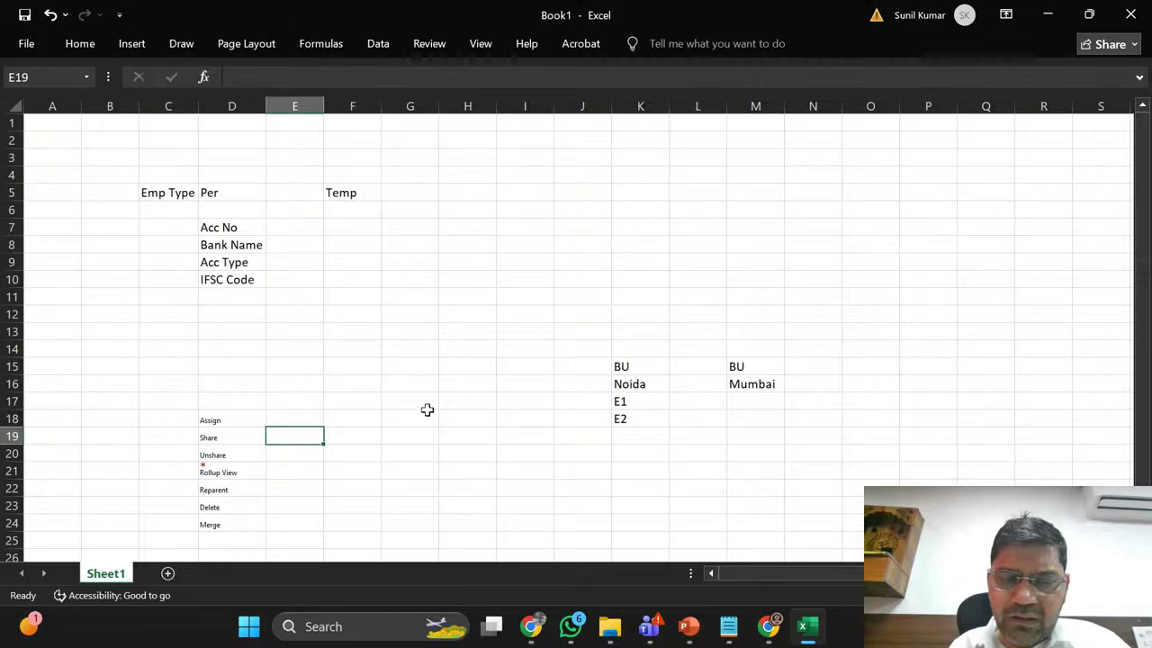
Step: Label cell K5 'Lead' to start the lead note
{"action": "left_click", "coordinate": [339, 418]}
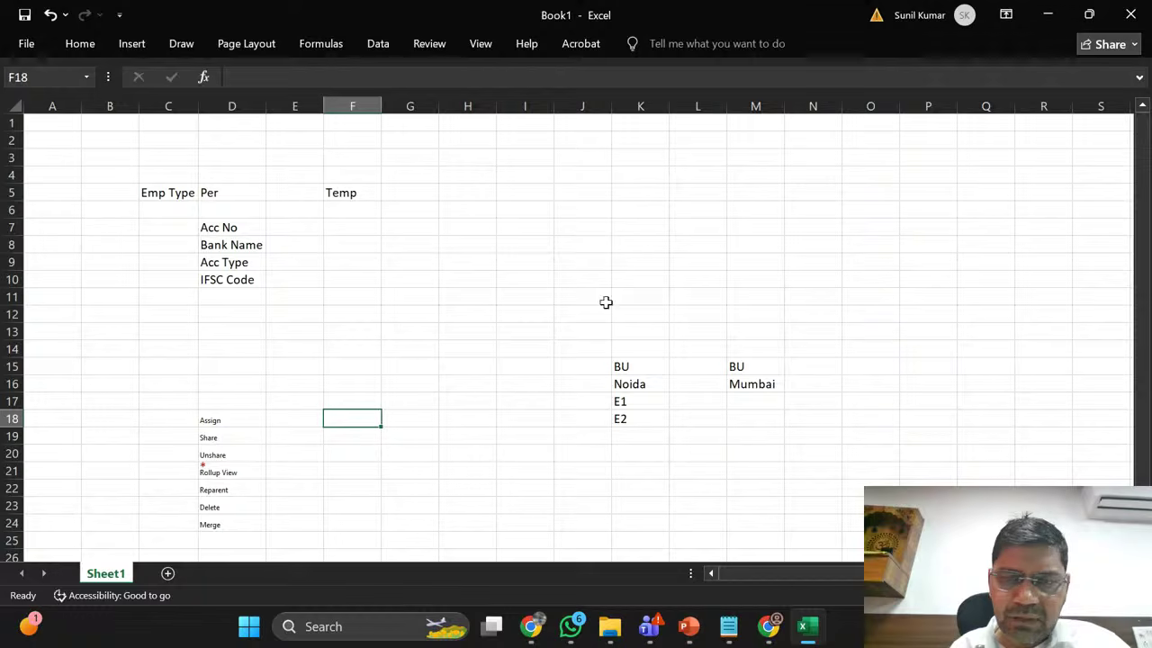
{"action": "left_click", "coordinate": [648, 194]}
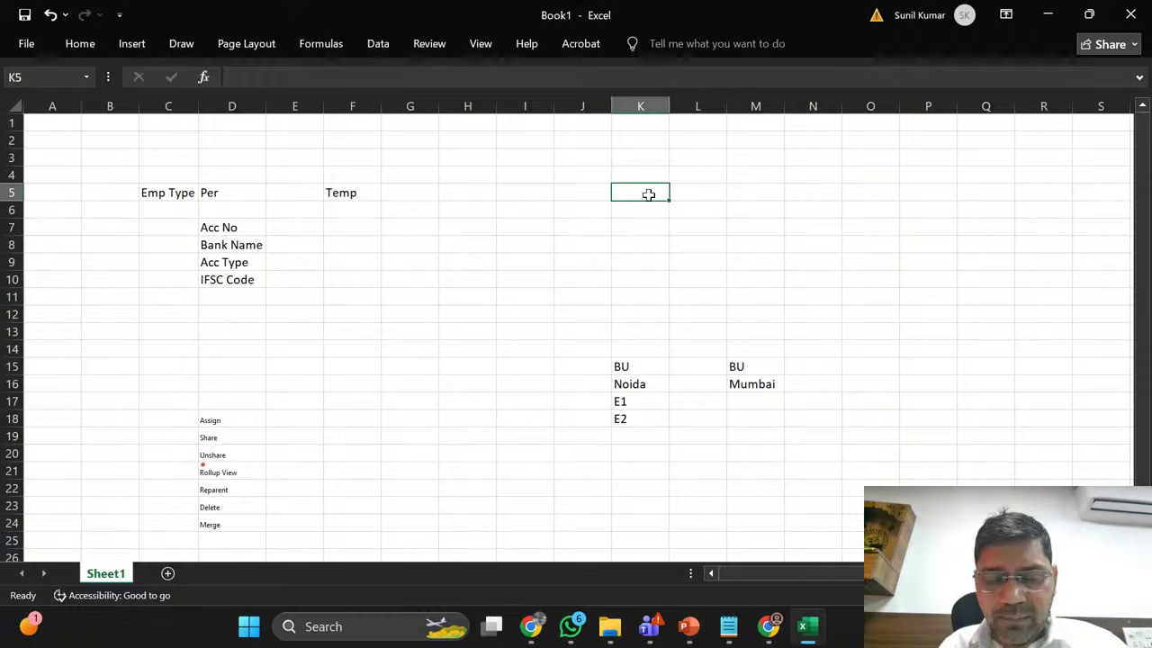
{"action": "type", "text": "Lead"}
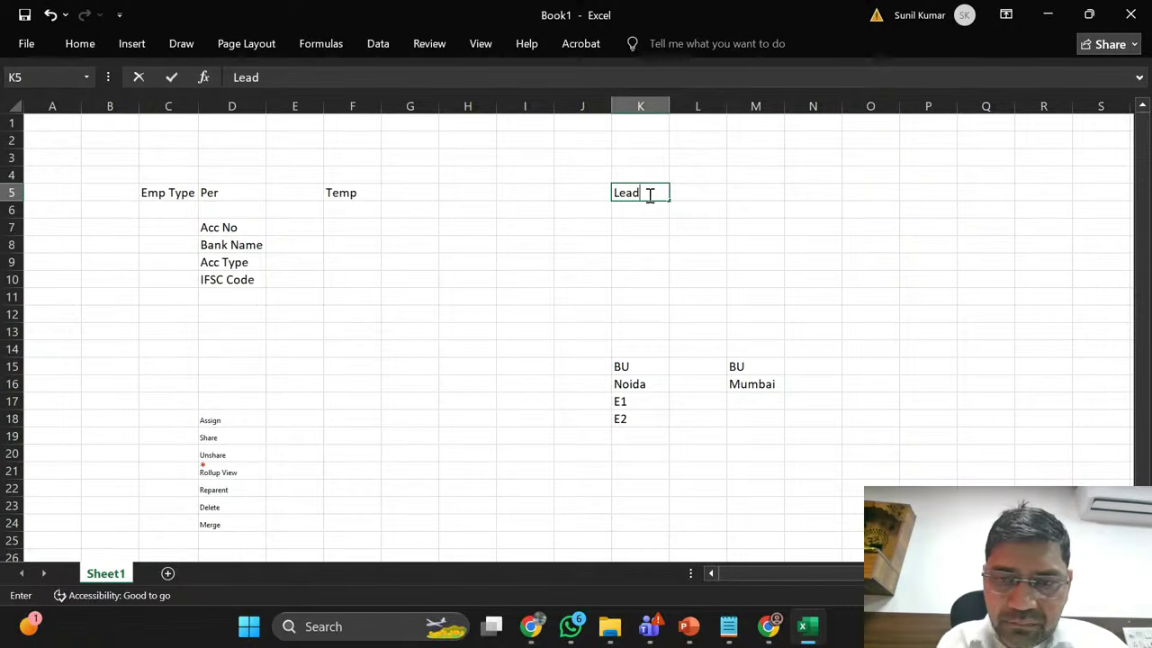
{"action": "key", "text": "Tab"}
{"action": "key", "text": "Left"}
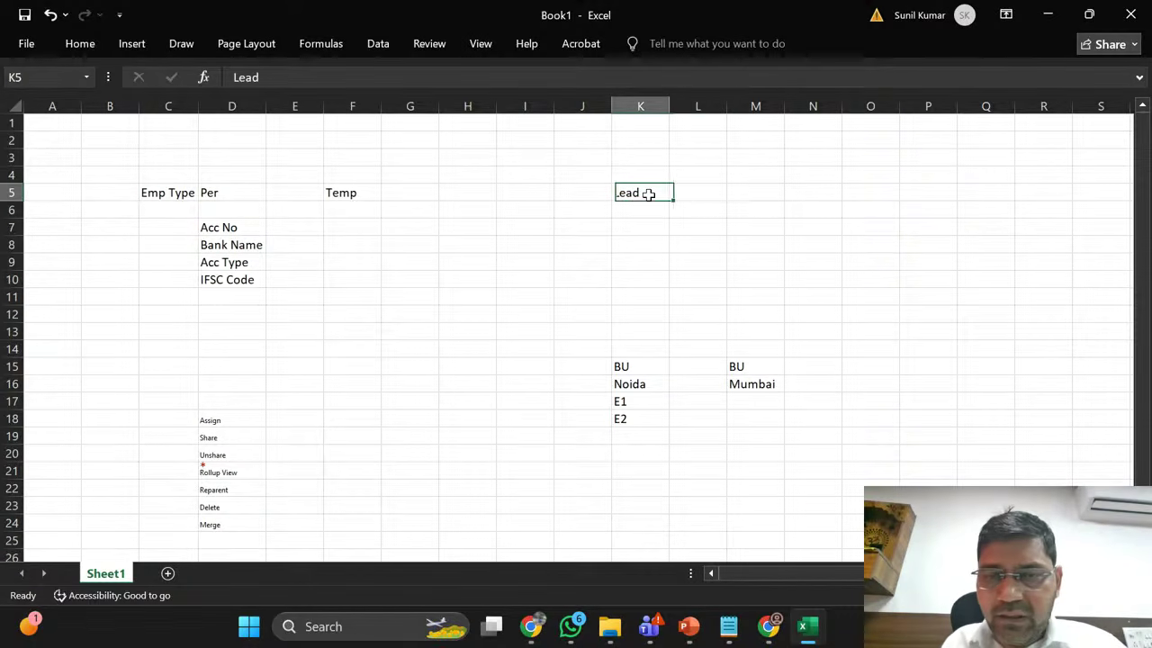
{"action": "key", "text": "Left"}
{"action": "key", "text": "Right"}
{"action": "key", "text": "Right"}
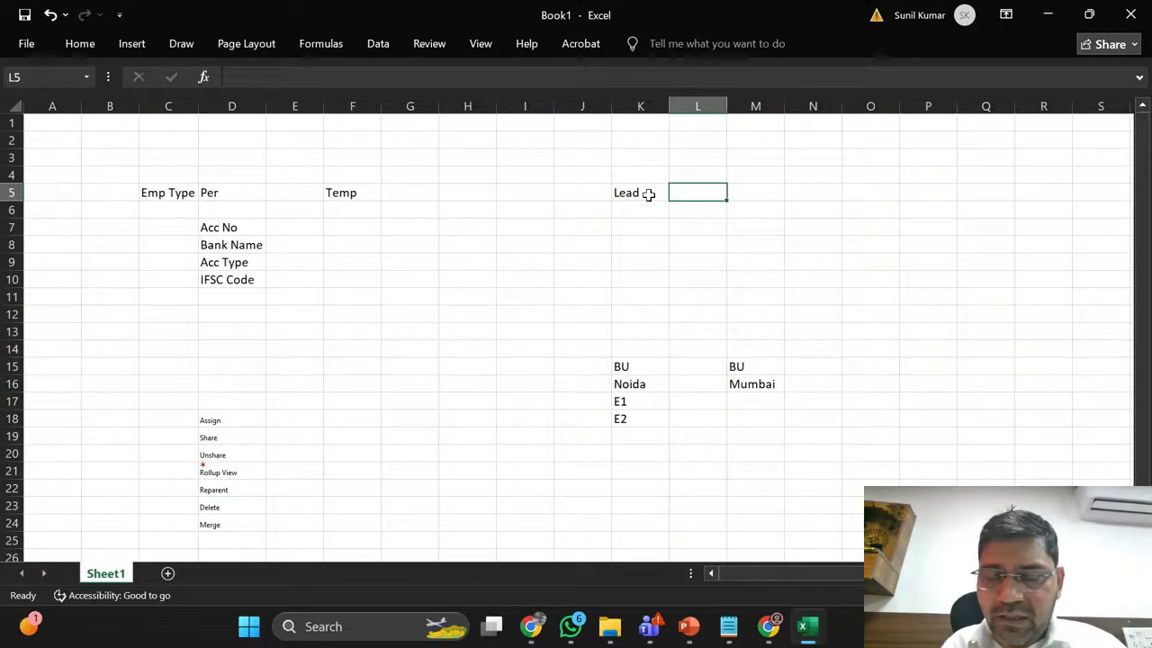
{"action": "key", "text": "Right"}
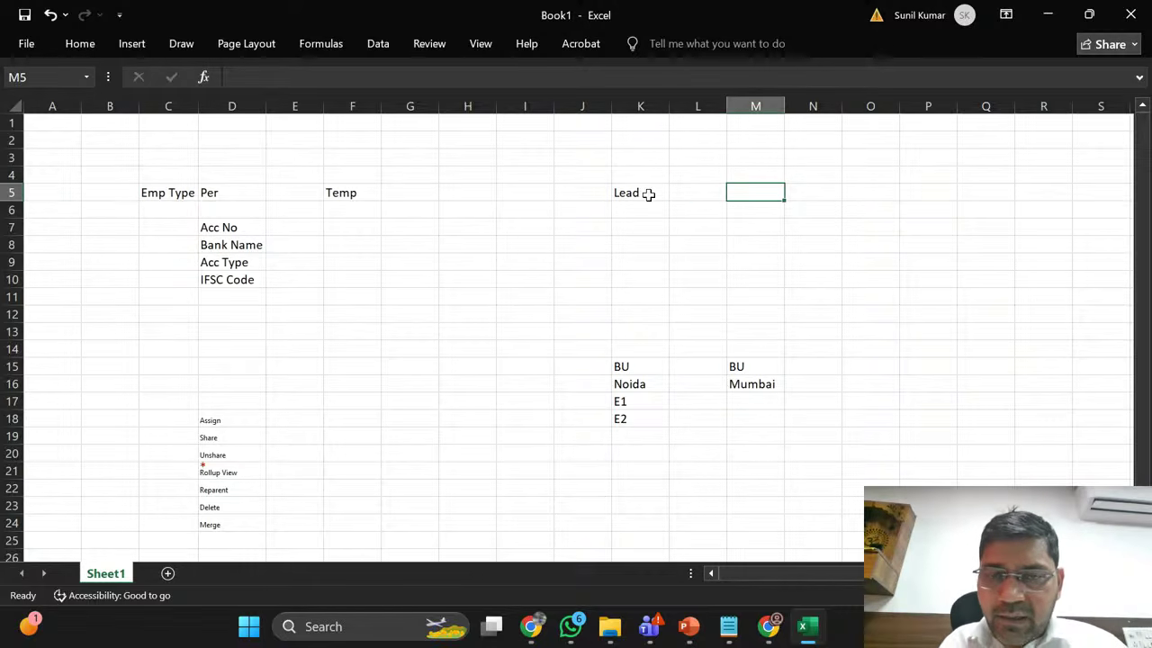
{"action": "key", "text": "Left"}
{"action": "key", "text": "Left"}
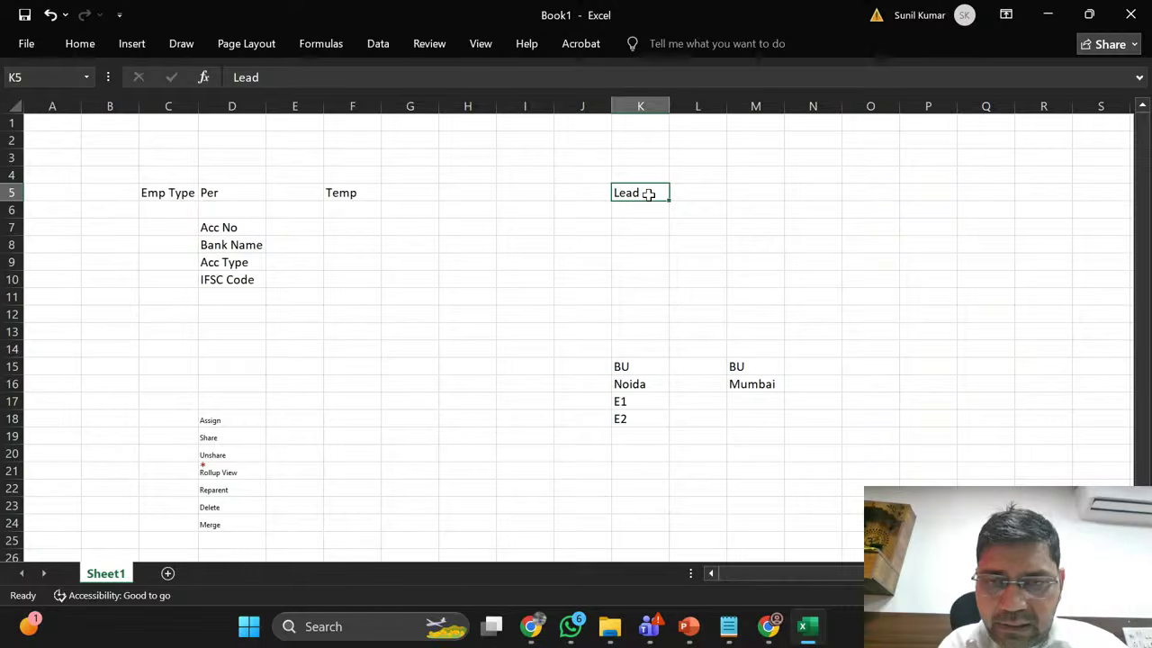
{"action": "key", "text": "Right"}
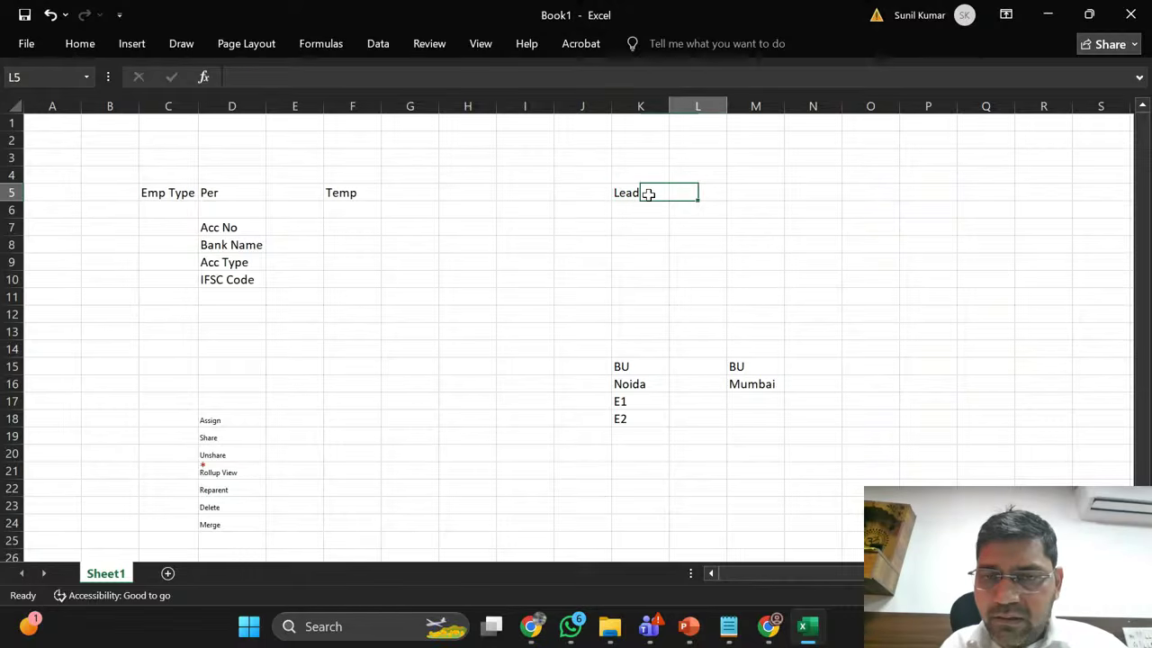
Step: List lead levels L1, L2 and L3 in L5:L7
{"action": "type", "text": "L1"}
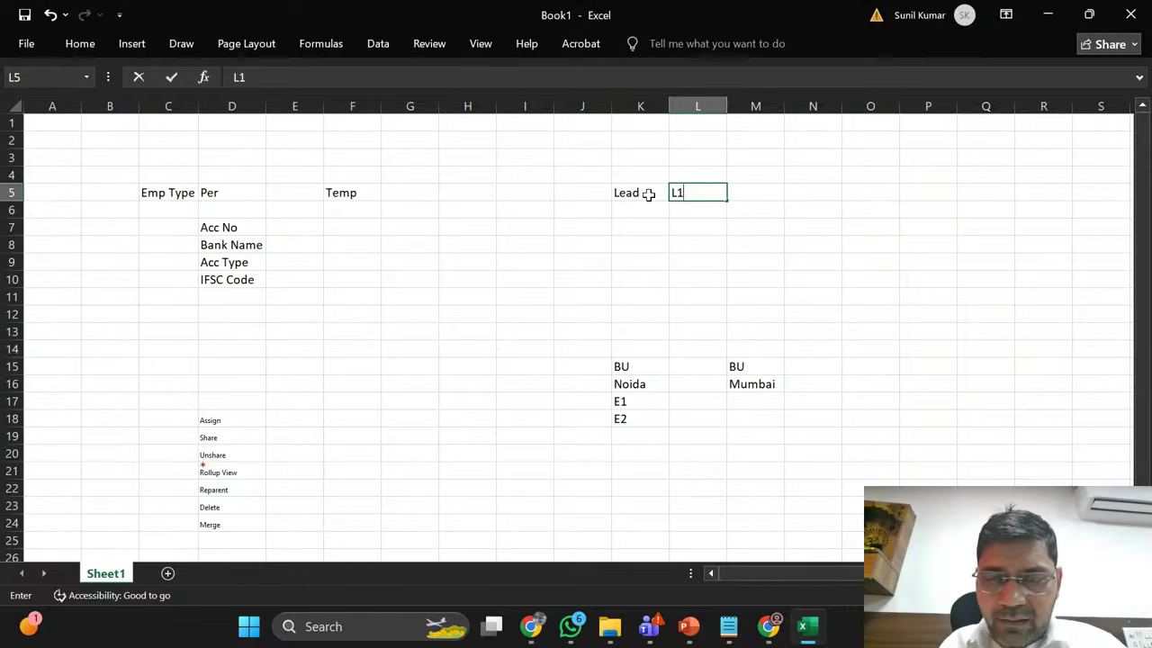
{"action": "key", "text": "Return"}
{"action": "type", "text": "L"}
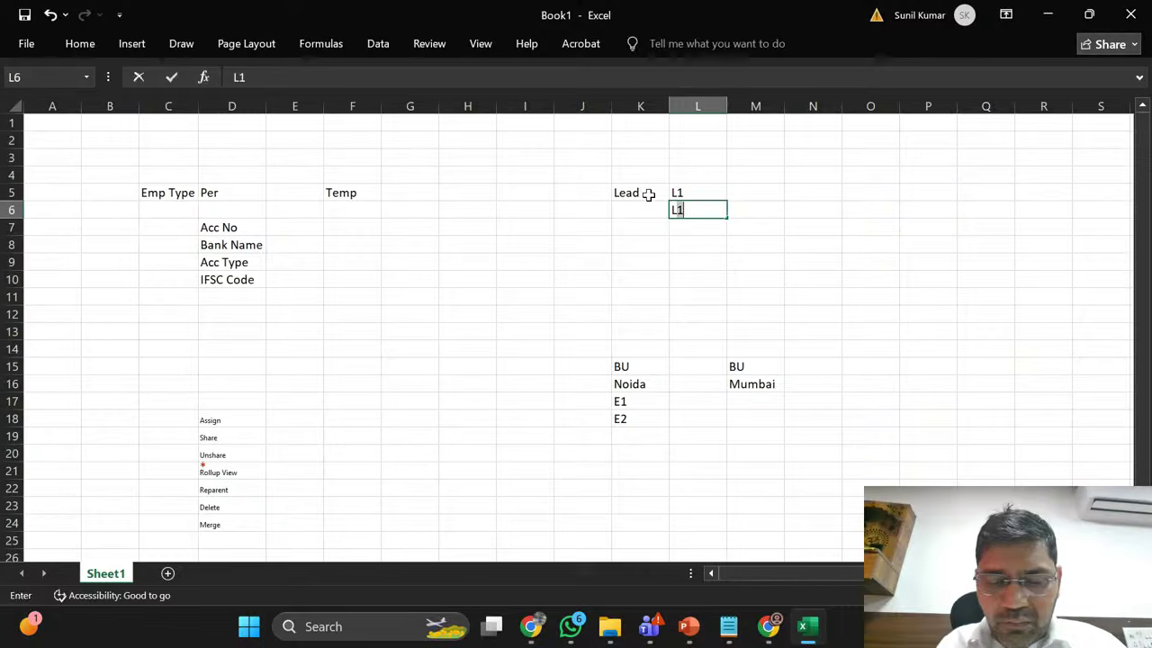
{"action": "type", "text": "2"}
{"action": "key", "text": "Return"}
{"action": "type", "text": "L"}
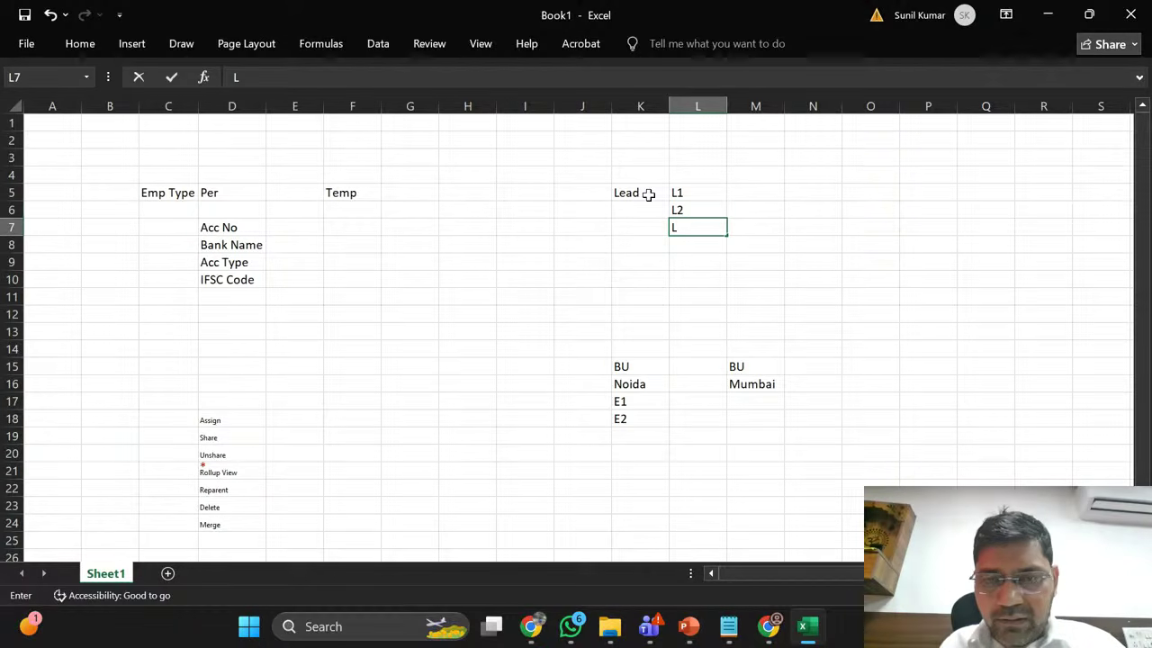
{"action": "type", "text": "3"}
{"action": "key", "text": "Tab"}
Step: Enter amount 5L in M5 and copy it into M6:M7
{"action": "key", "text": "Down"}
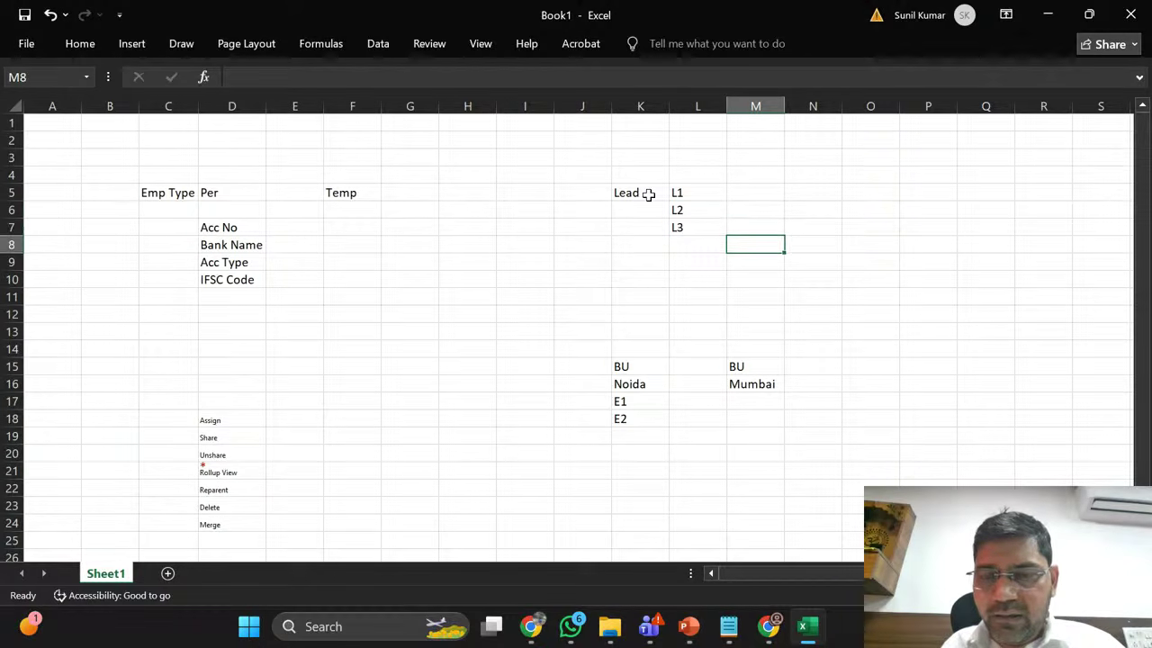
{"action": "key", "text": "Up"}
{"action": "key", "text": "Up"}
{"action": "key", "text": "Up"}
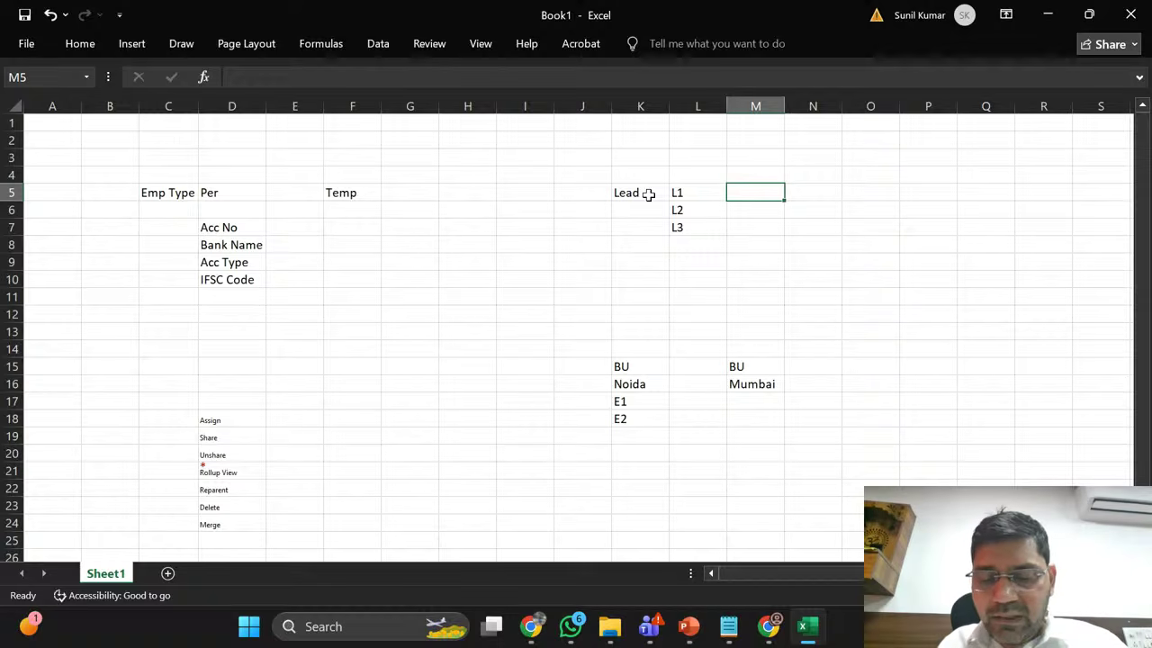
{"action": "type", "text": "5l"}
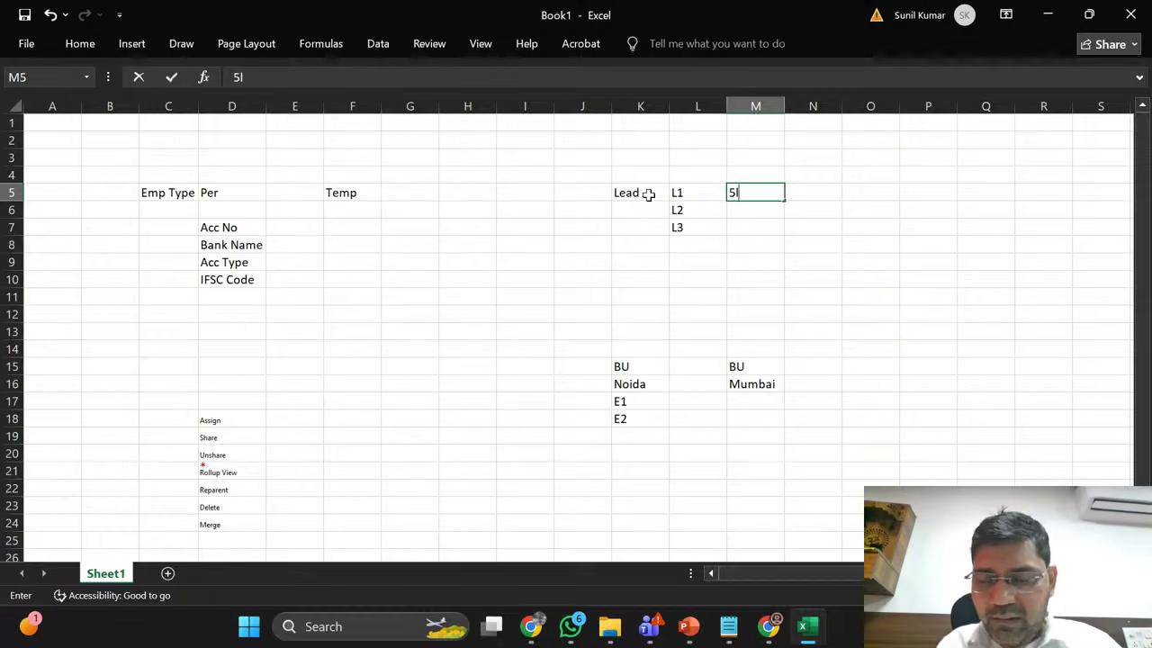
{"action": "key", "text": "BackSpace"}
{"action": "type", "text": "L"}
{"action": "key", "text": "Return"}
{"action": "key", "text": "Up"}
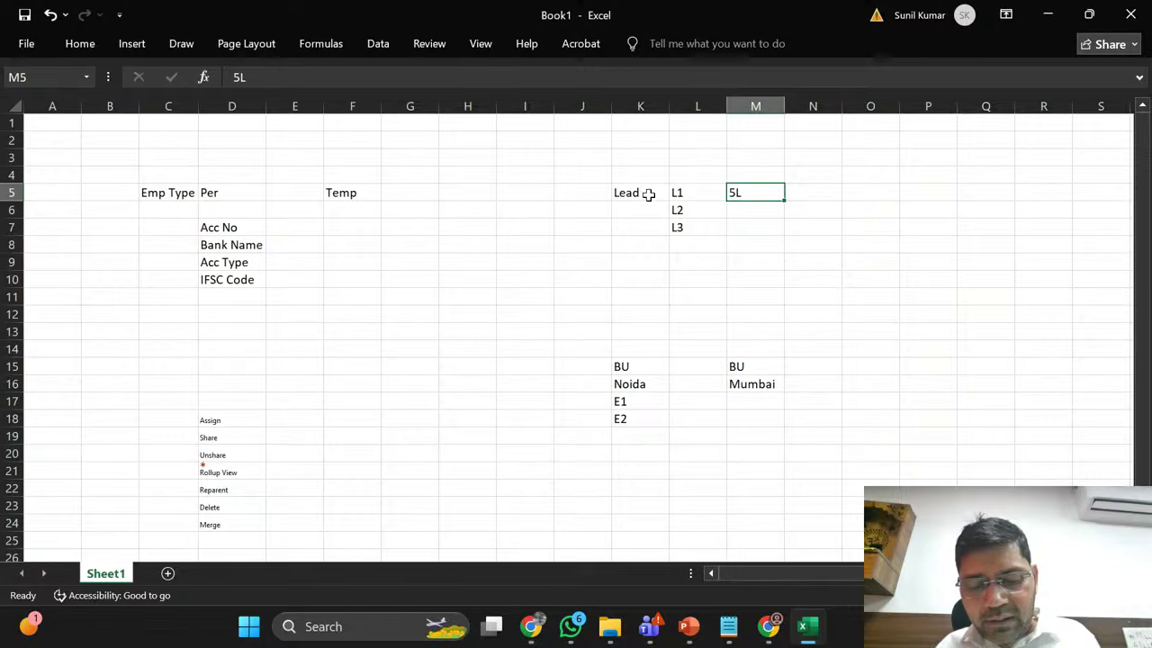
{"action": "key", "text": "ctrl+c"}
{"action": "key", "text": "Down"}
{"action": "key", "text": "shift+Down"}
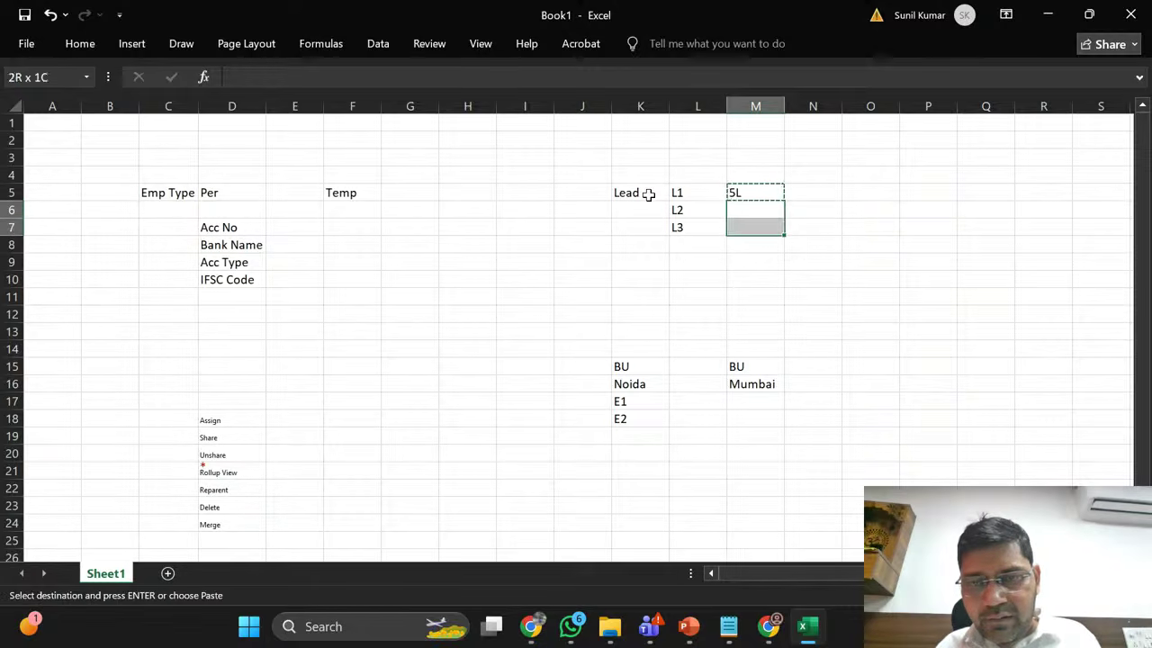
{"action": "key", "text": "ctrl+v"}
{"action": "key", "text": "Down"}
{"action": "key", "text": "Up"}
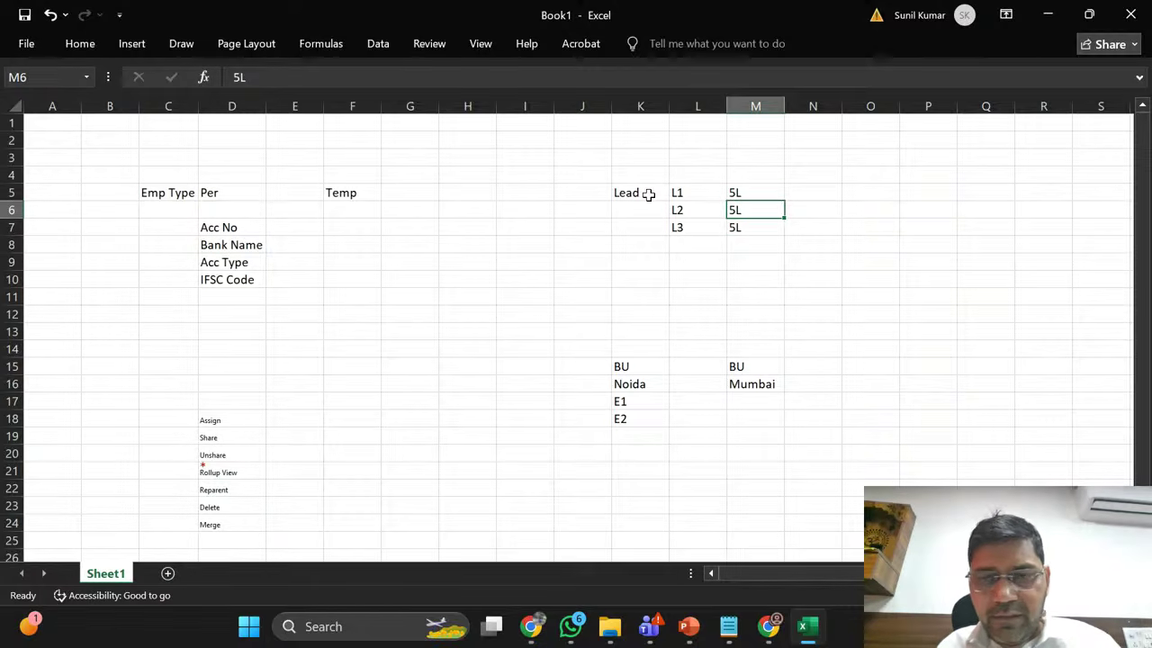
Step: Change the copied amounts to 15L for L2 and 50L for L3
{"action": "double_click", "coordinate": [734, 209]}
{"action": "type", "text": "1"}
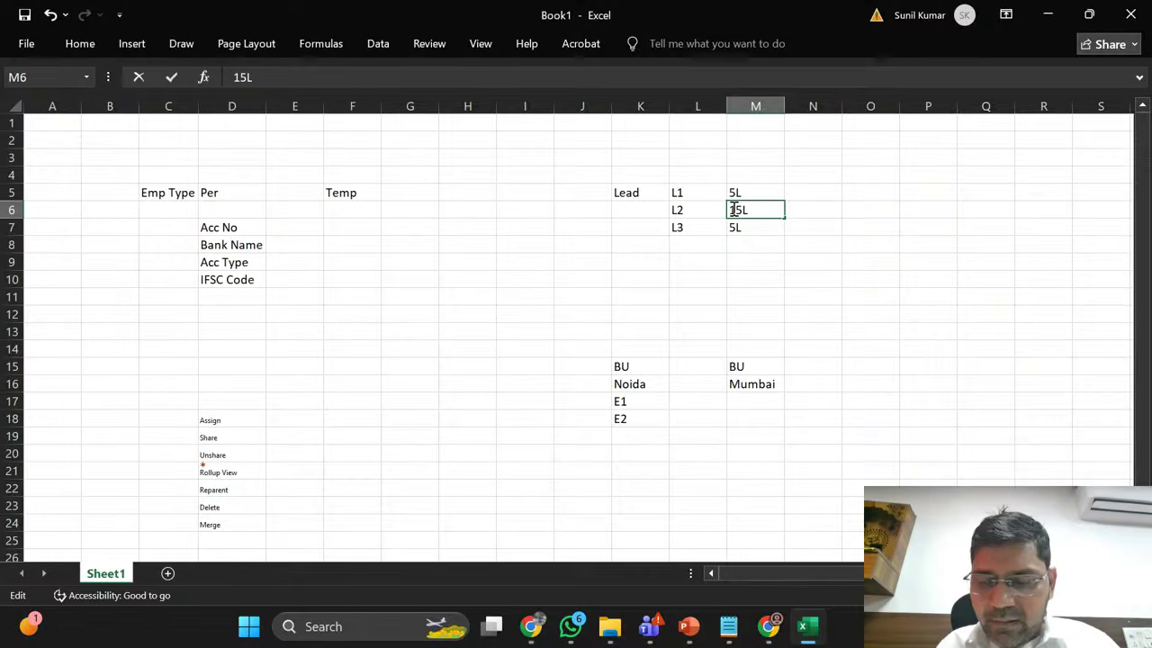
{"action": "key", "text": "Return"}
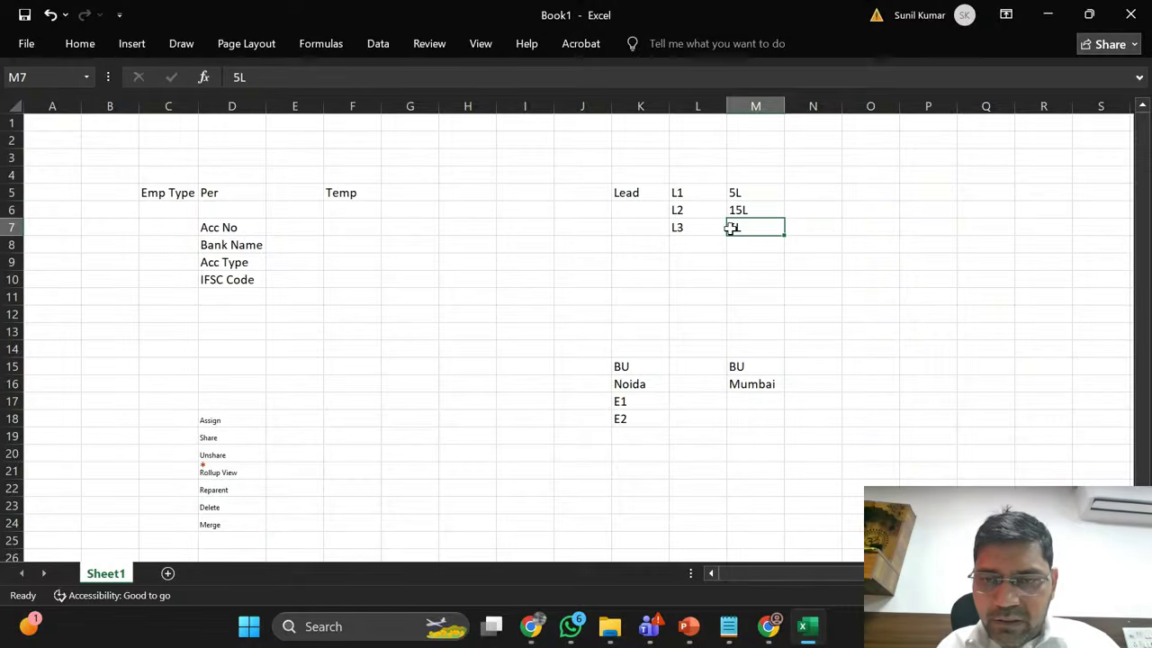
{"action": "double_click", "coordinate": [732, 228]}
{"action": "type", "text": "0"}
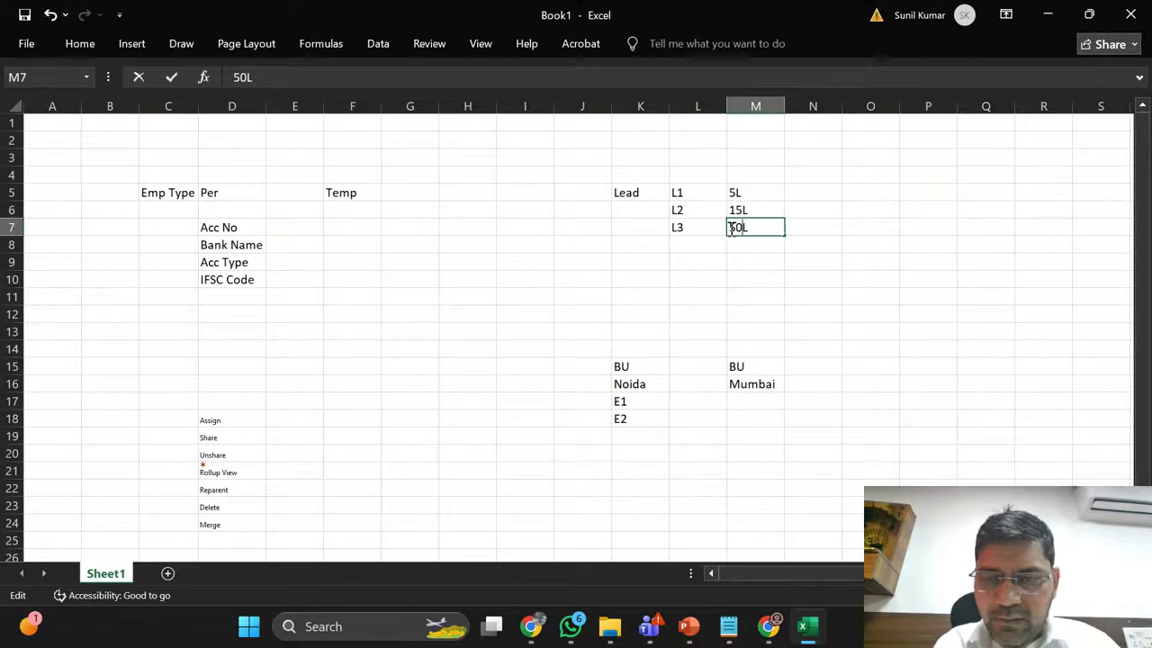
{"action": "key", "text": "Return"}
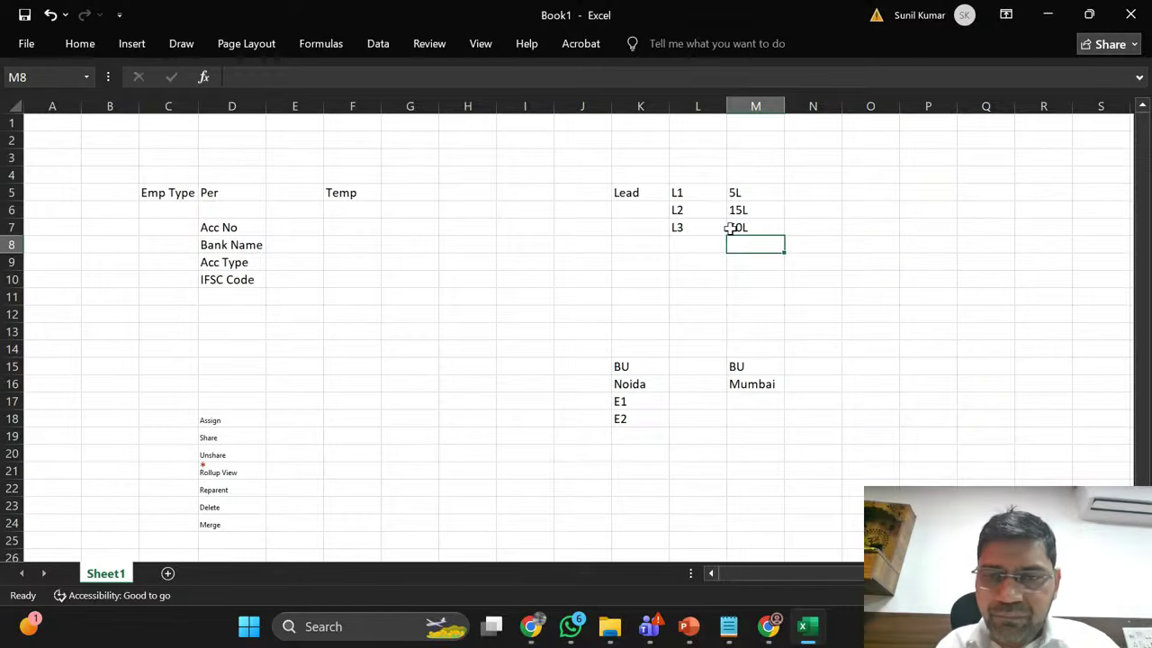
Step: Select the L1–L3 rows with their amounts to review the Lead table
{"action": "left_click", "coordinate": [694, 188]}
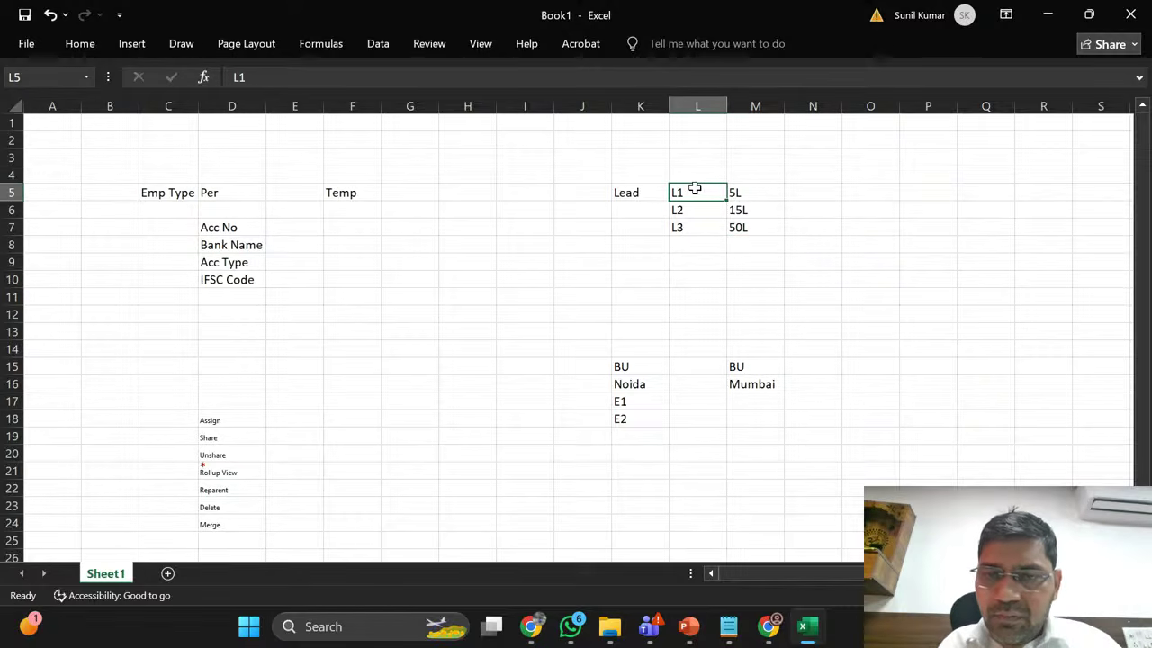
{"action": "key", "text": "shift+Right"}
{"action": "key", "text": "shift+Down"}
{"action": "key", "text": "shift+Down"}
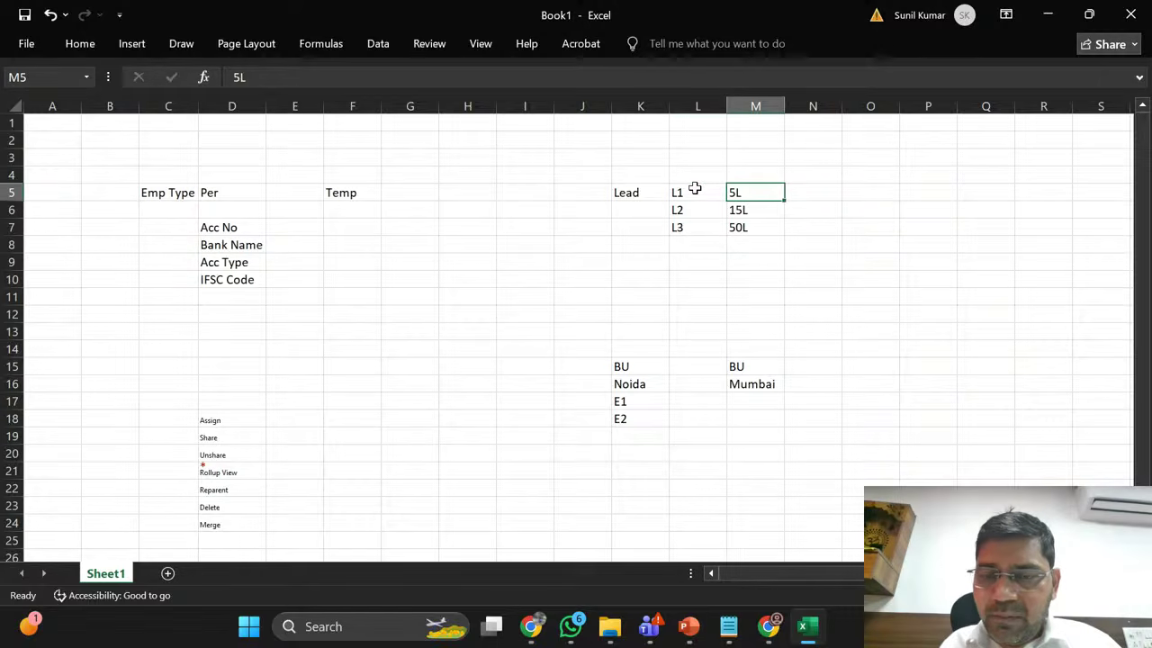
{"action": "key", "text": "shift+Down"}
{"action": "key", "text": "shift+Down"}
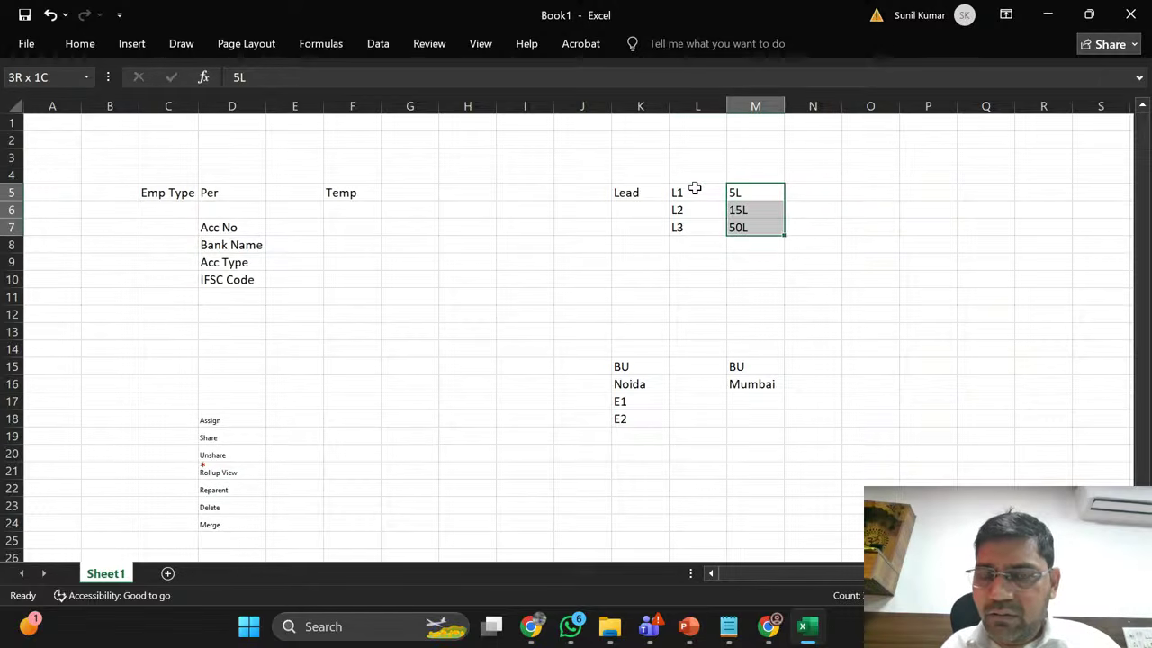
{"action": "left_click", "coordinate": [695, 189]}
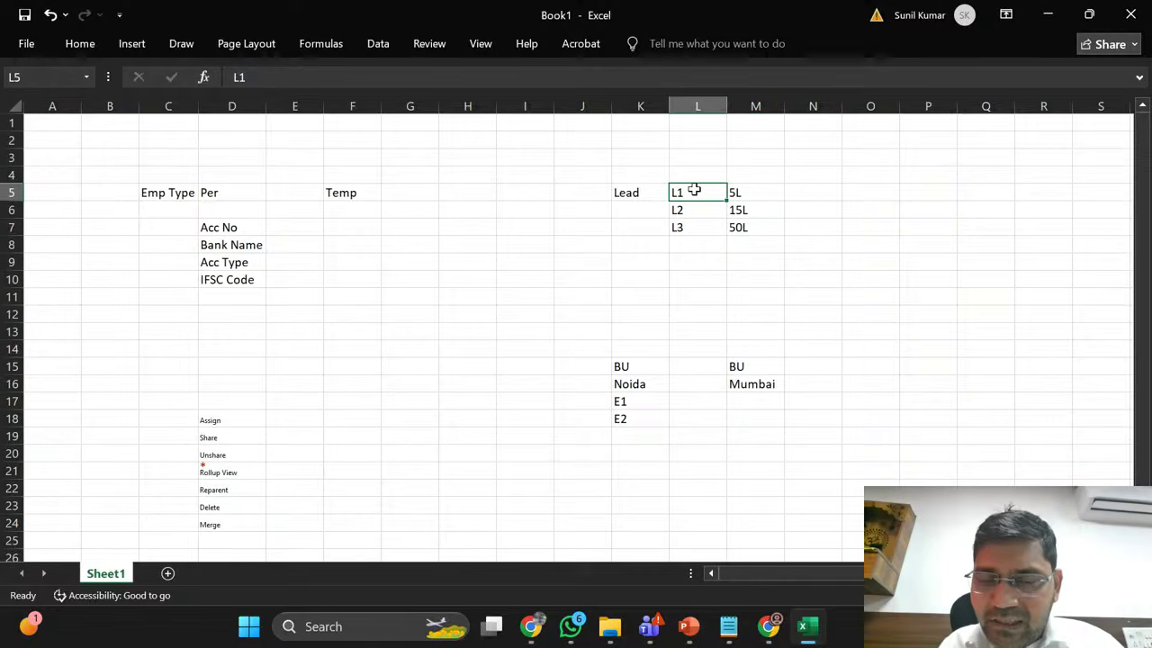
{"action": "left_click", "coordinate": [798, 195]}
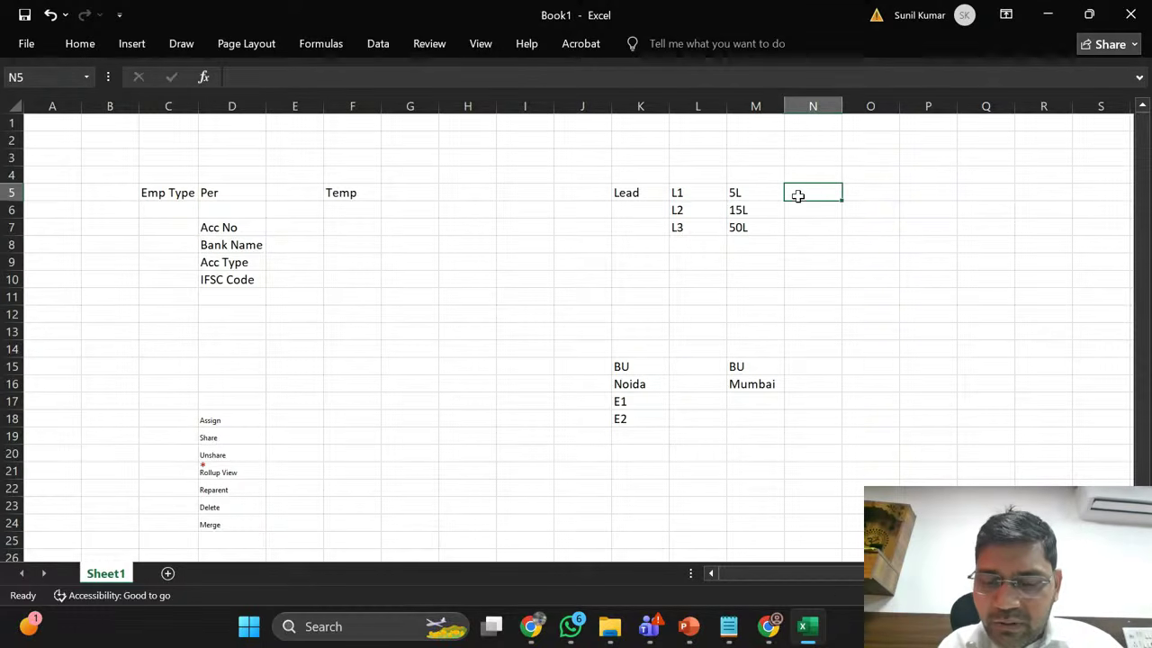
{"action": "type", "text": "H"}
{"action": "key", "text": "Return"}
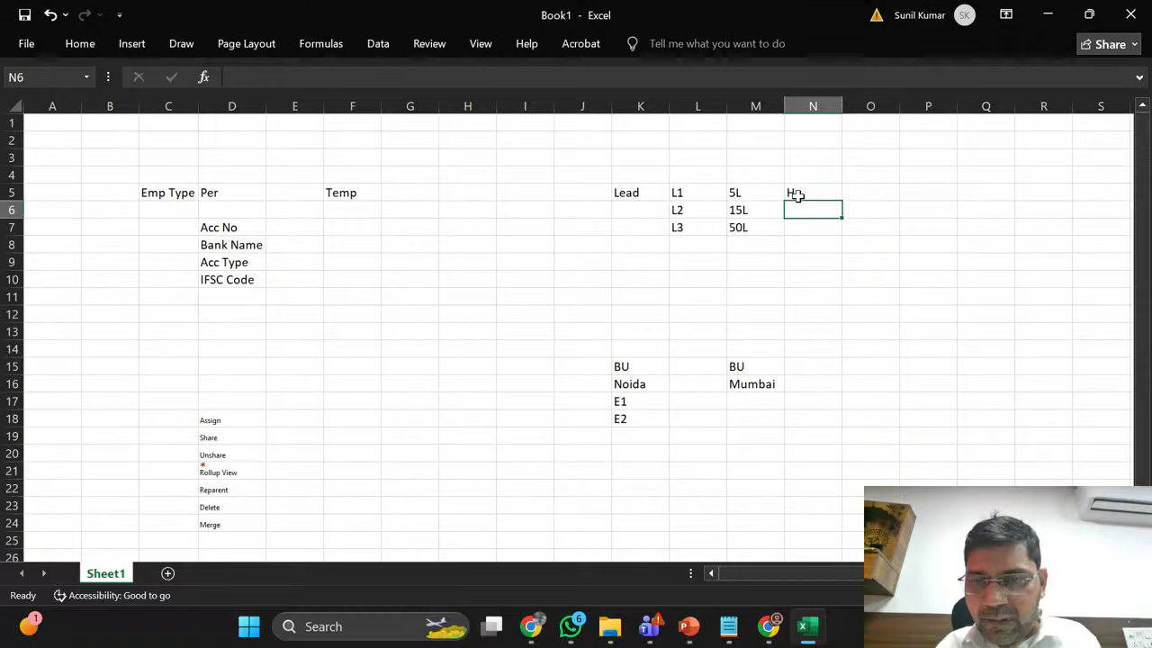
{"action": "left_click", "coordinate": [798, 195]}
{"action": "key", "text": "ctrl+c"}
{"action": "key", "text": "Down"}
{"action": "key", "text": "shift+Down"}
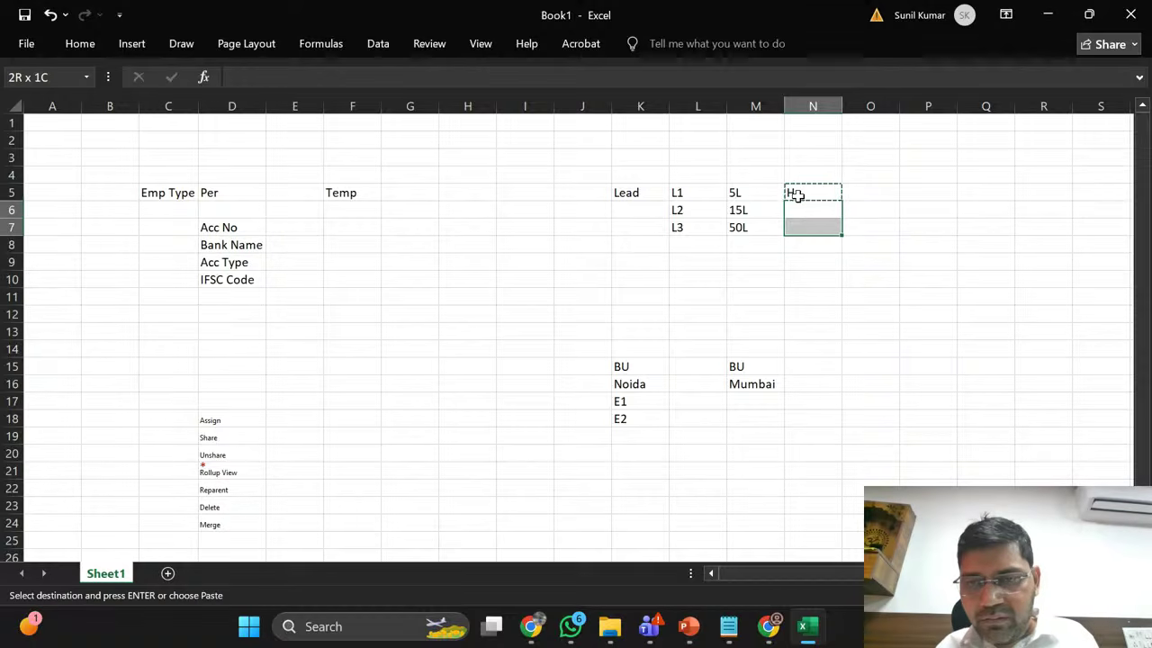
{"action": "key", "text": "Return"}
{"action": "key", "text": "Down"}
{"action": "key", "text": "Up"}
{"action": "key", "text": "Up"}
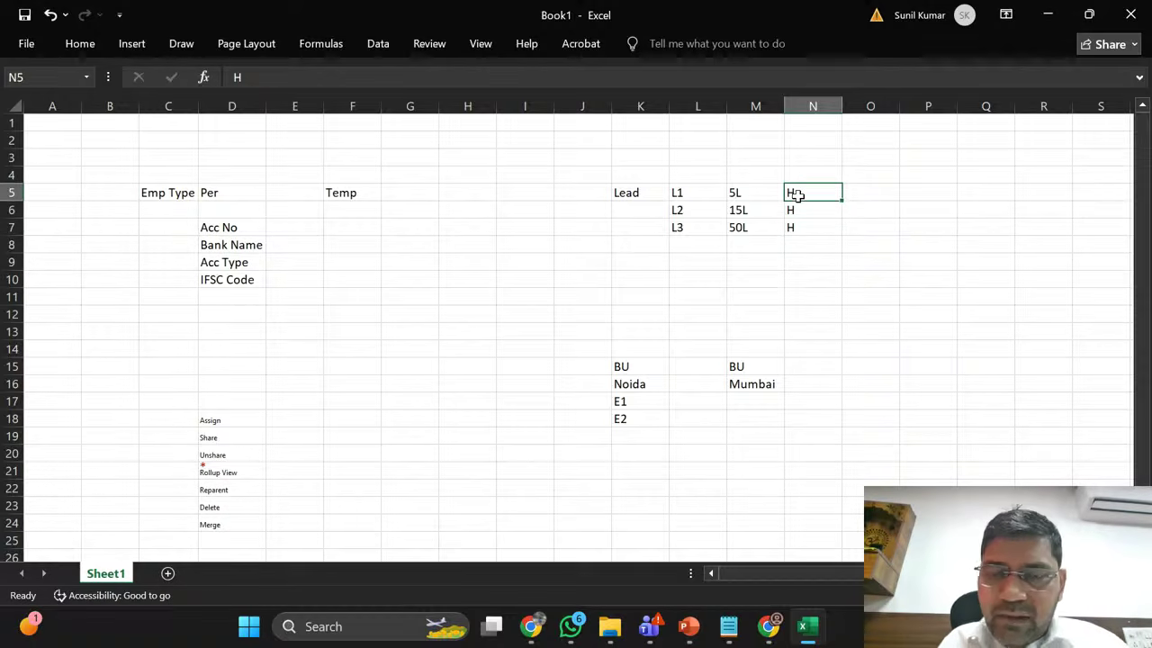
{"action": "key", "text": "Left"}
{"action": "key", "text": "Left"}
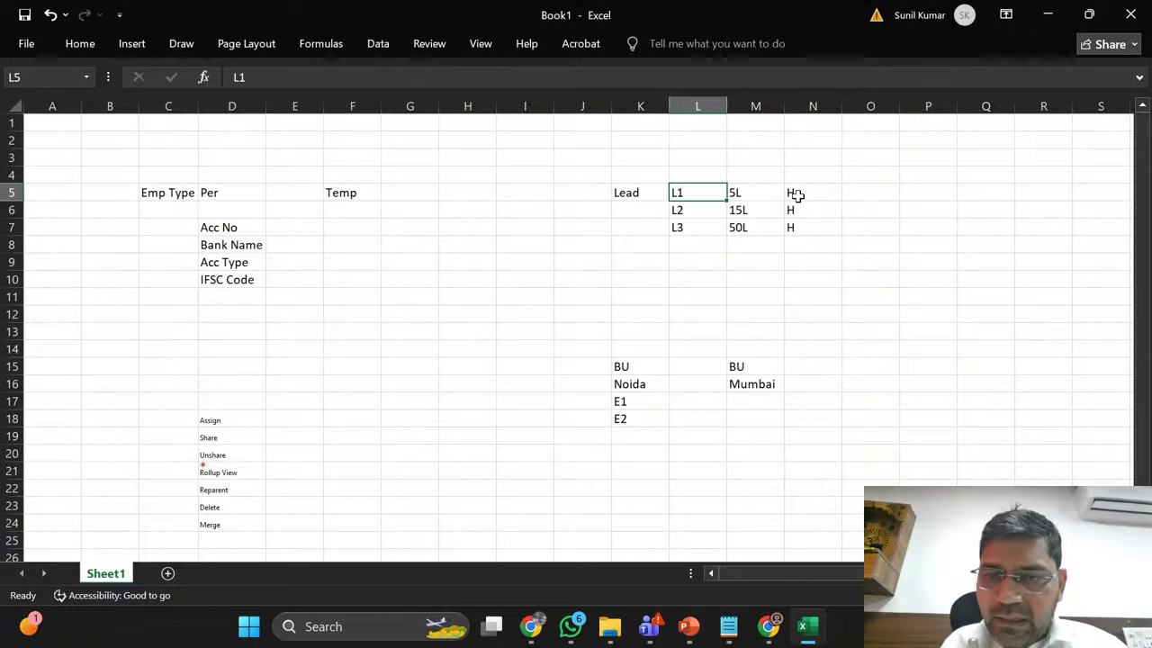
{"action": "key", "text": "Right"}
{"action": "left_click", "coordinate": [797, 195]}
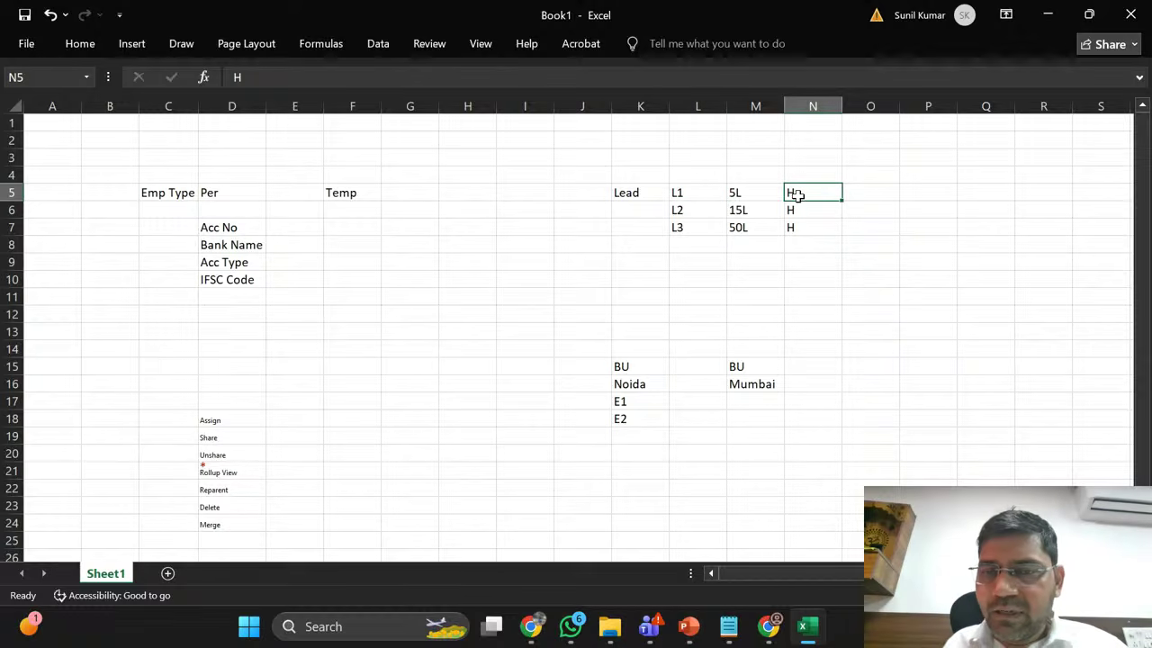
{"action": "left_click", "coordinate": [870, 187]}
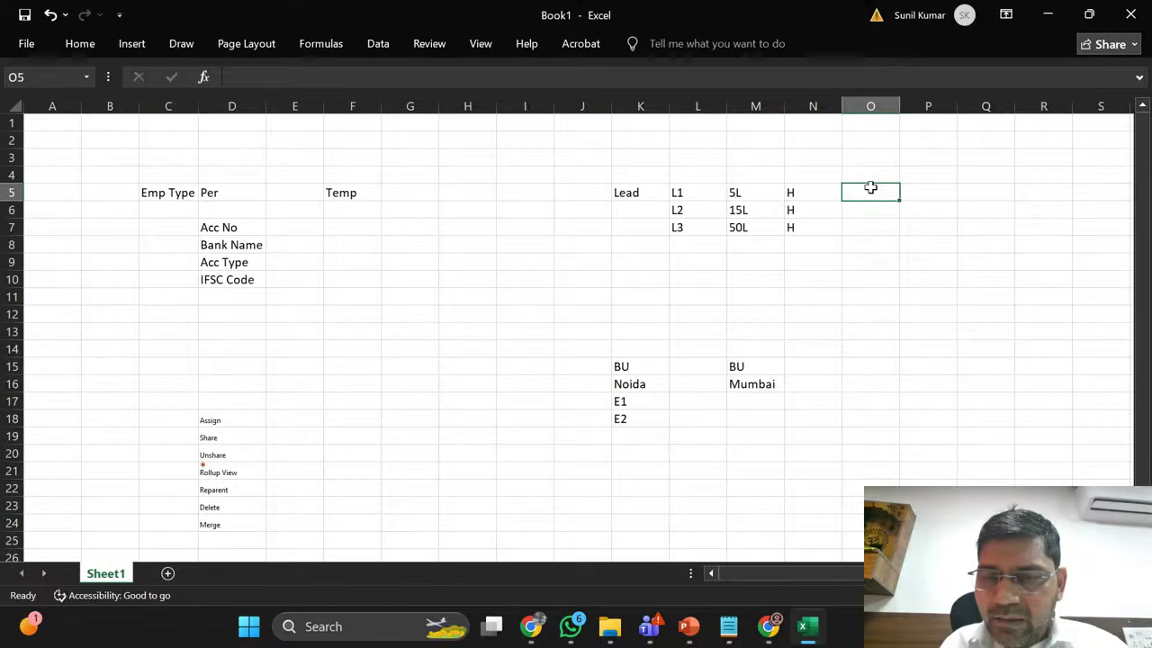
{"action": "key", "text": "Left"}
{"action": "key", "text": "Left"}
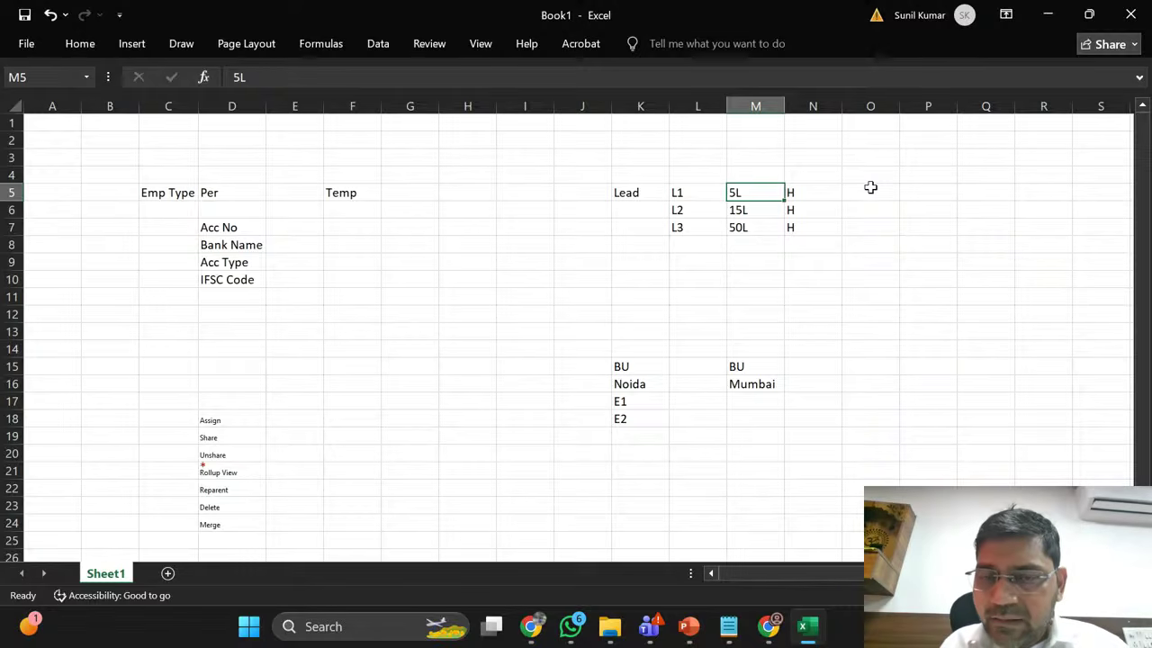
{"action": "key", "text": "Left"}
{"action": "key", "text": "Left"}
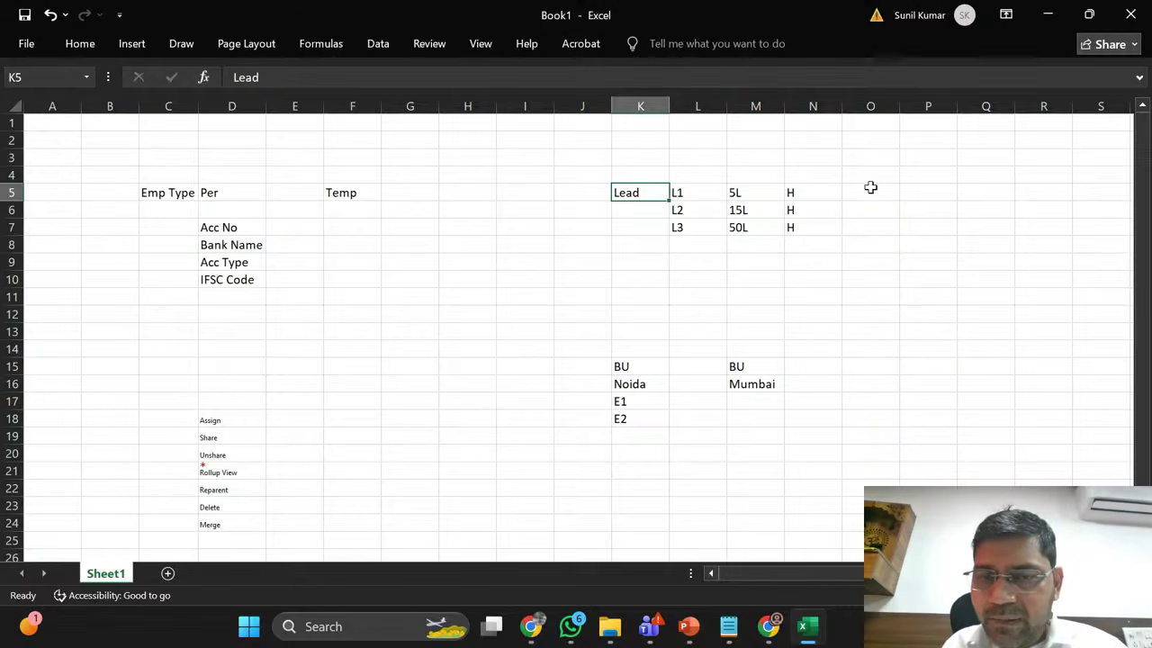
{"action": "key", "text": "Right"}
{"action": "key", "text": "Right"}
{"action": "key", "text": "Right"}
{"action": "key", "text": "Right"}
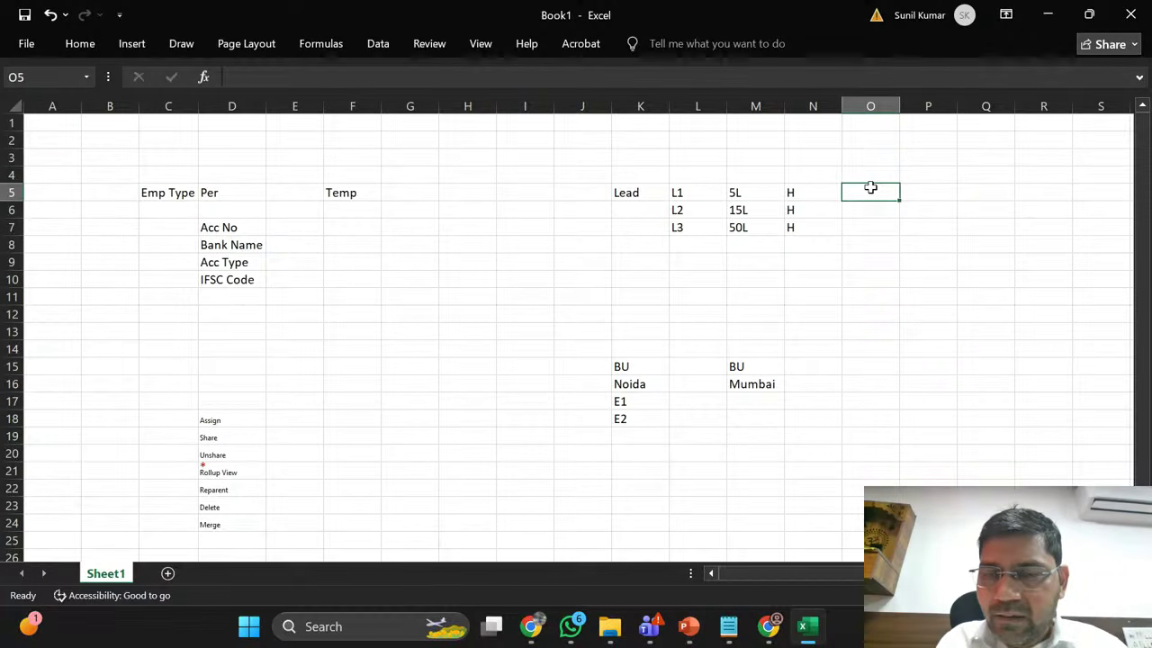
Step: Enter D in O5 and copy it down to O6:O7 beside each H entry
{"action": "type", "text": "D"}
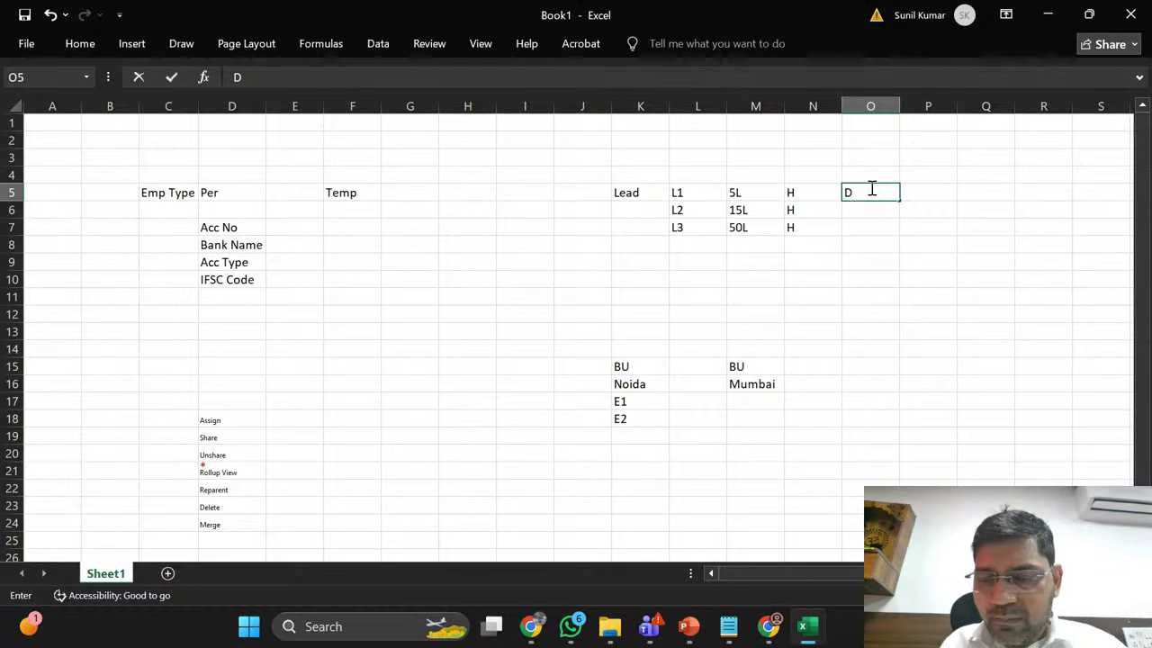
{"action": "key", "text": "ctrl+Return"}
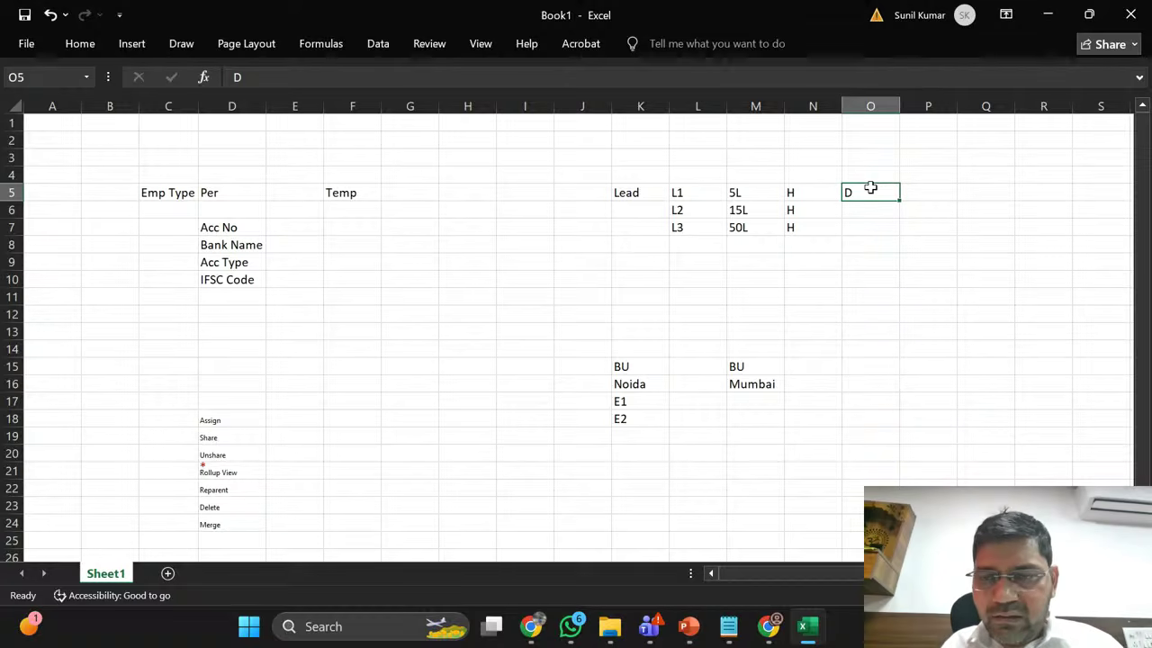
{"action": "key", "text": "ctrl+c"}
{"action": "key", "text": "Down"}
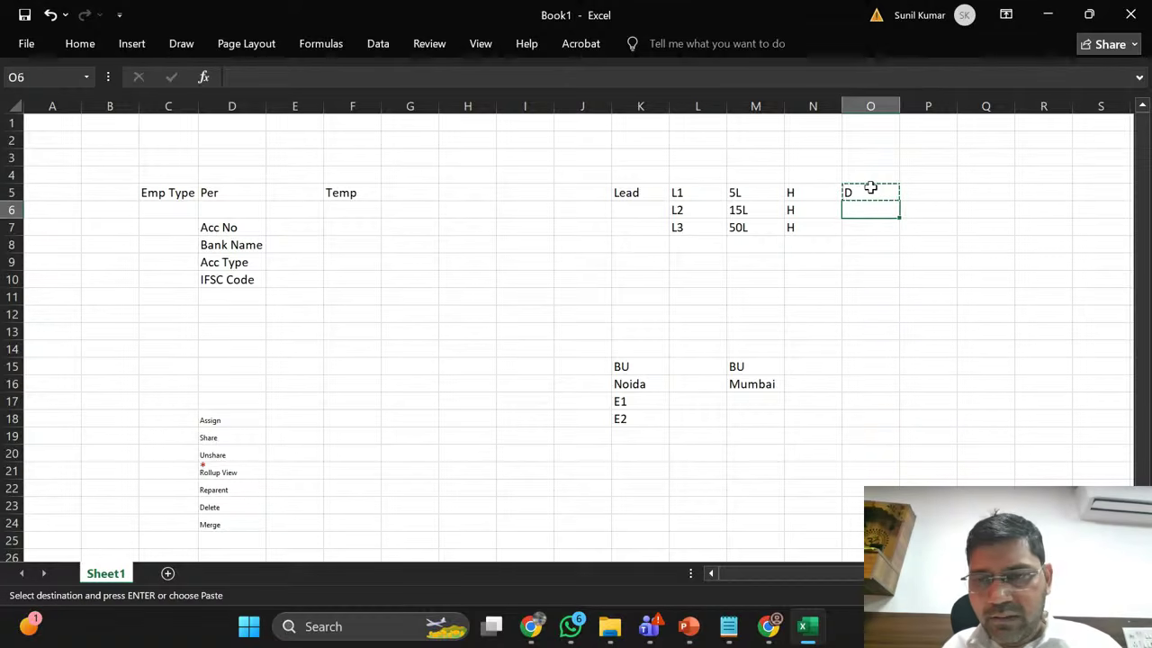
{"action": "key", "text": "shift+Down"}
{"action": "key", "text": "ctrl+v"}
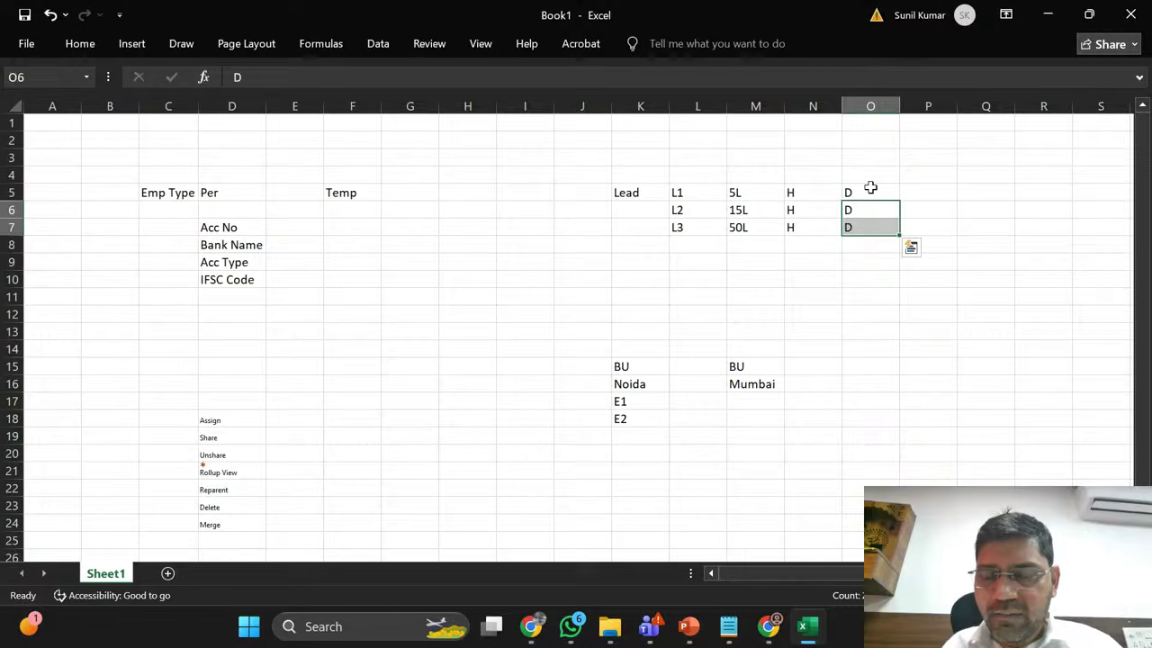
{"action": "key", "text": "Right"}
{"action": "key", "text": "Up"}
{"action": "key", "text": "Left"}
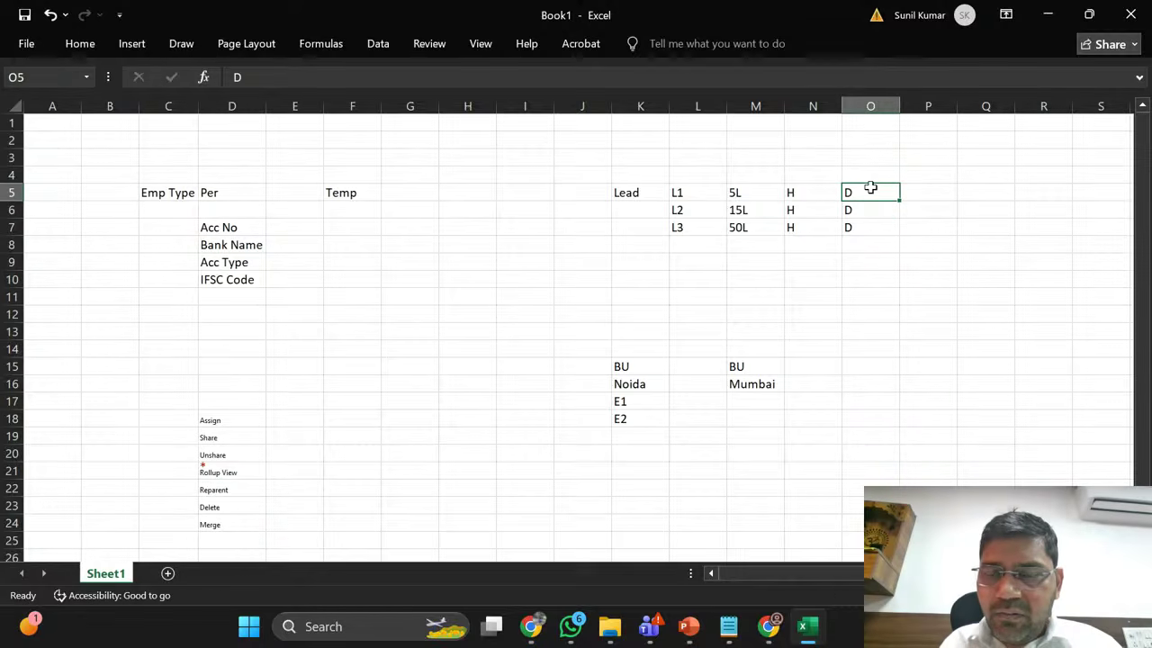
{"action": "key", "text": "Left"}
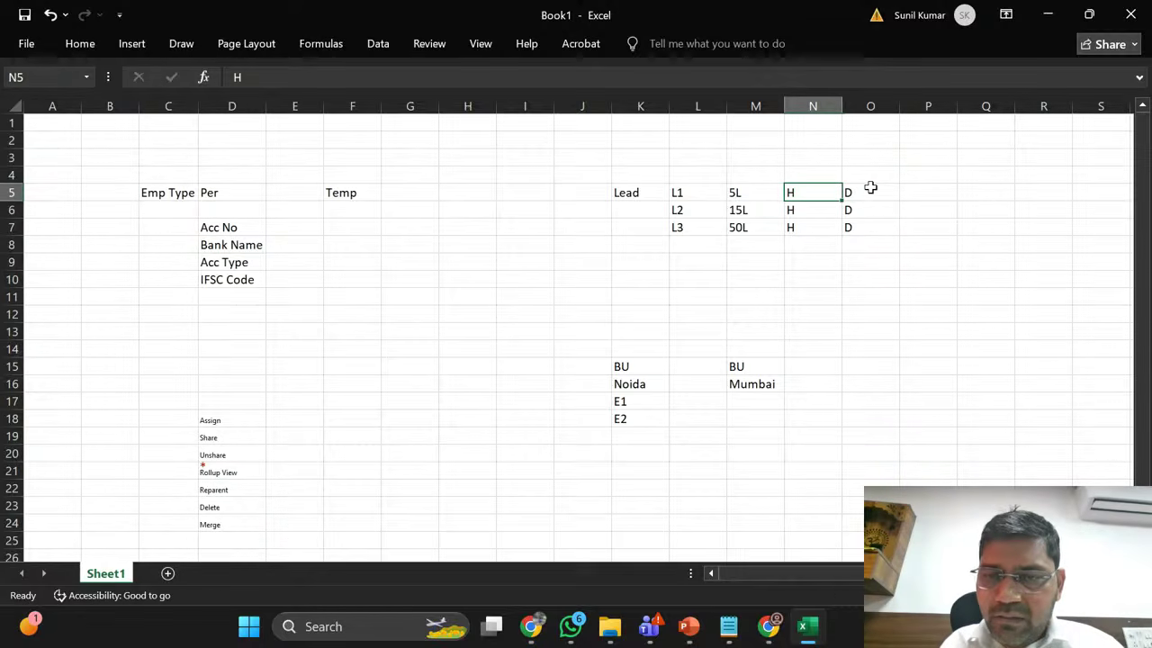
{"action": "key", "text": "Right"}
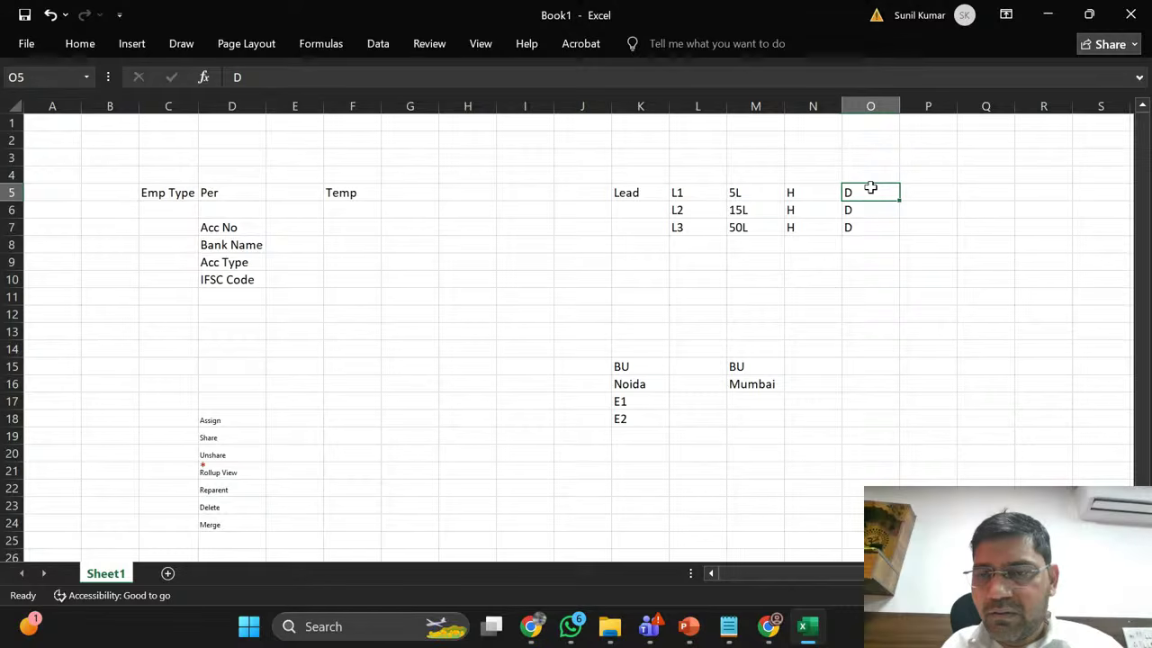
{"action": "key", "text": "Right"}
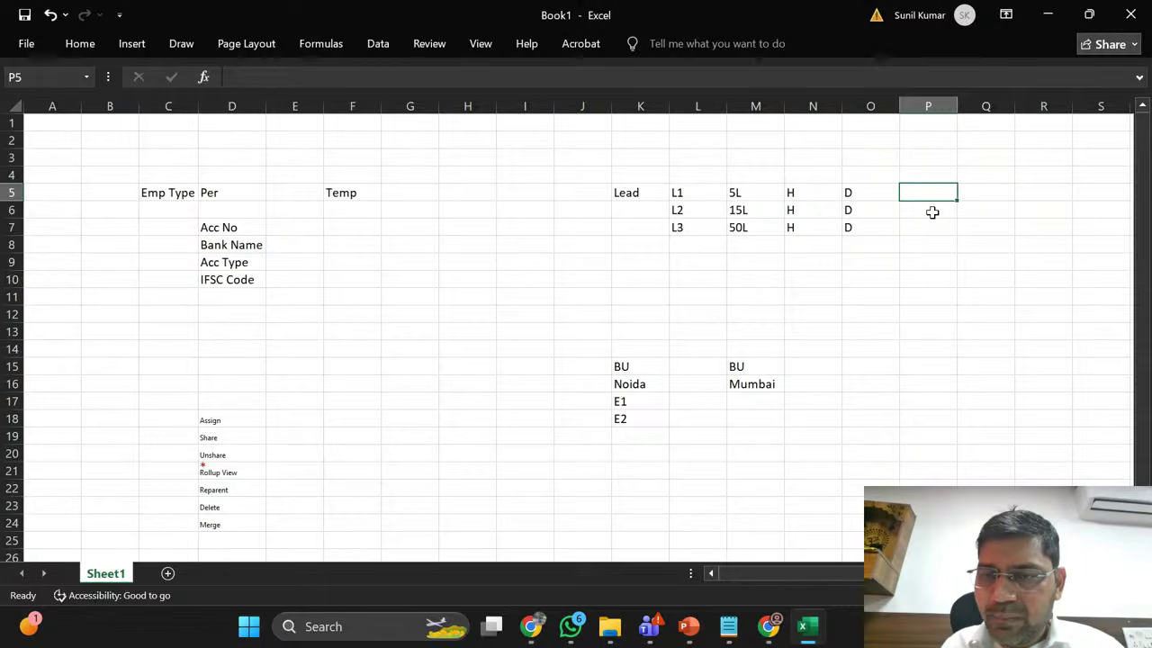
Step: Review lead rows L1–L3 and select the three D markers in O5:O7
{"action": "left_click", "coordinate": [932, 213]}
{"action": "key", "text": "Down"}
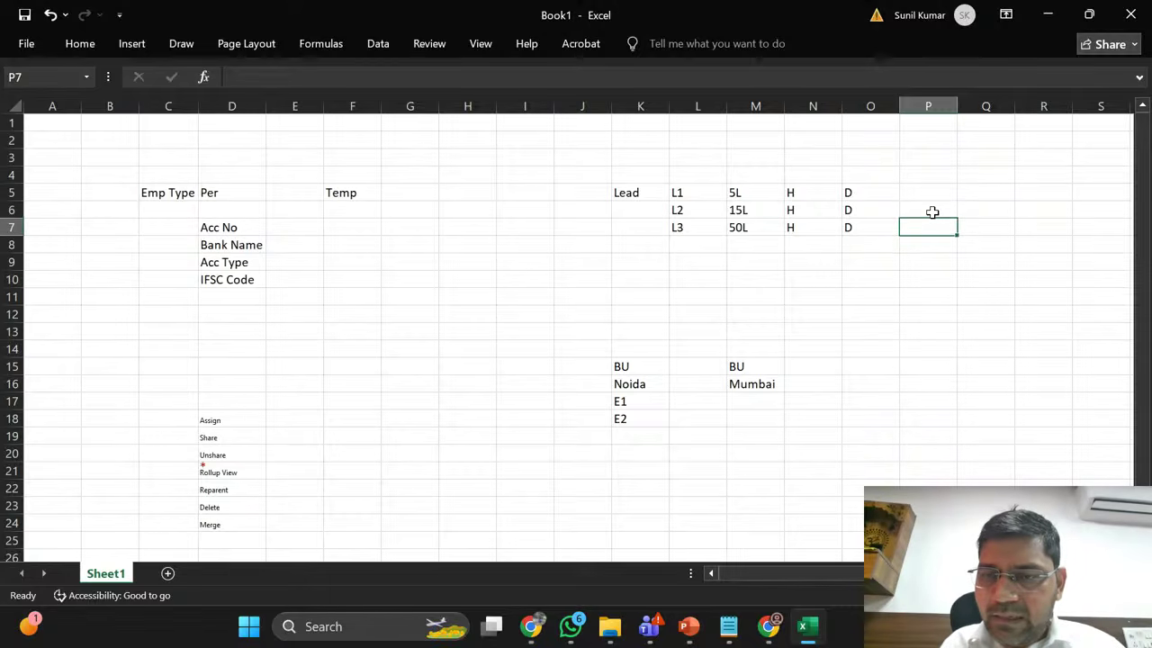
{"action": "key", "text": "Left"}
{"action": "key", "text": "Right"}
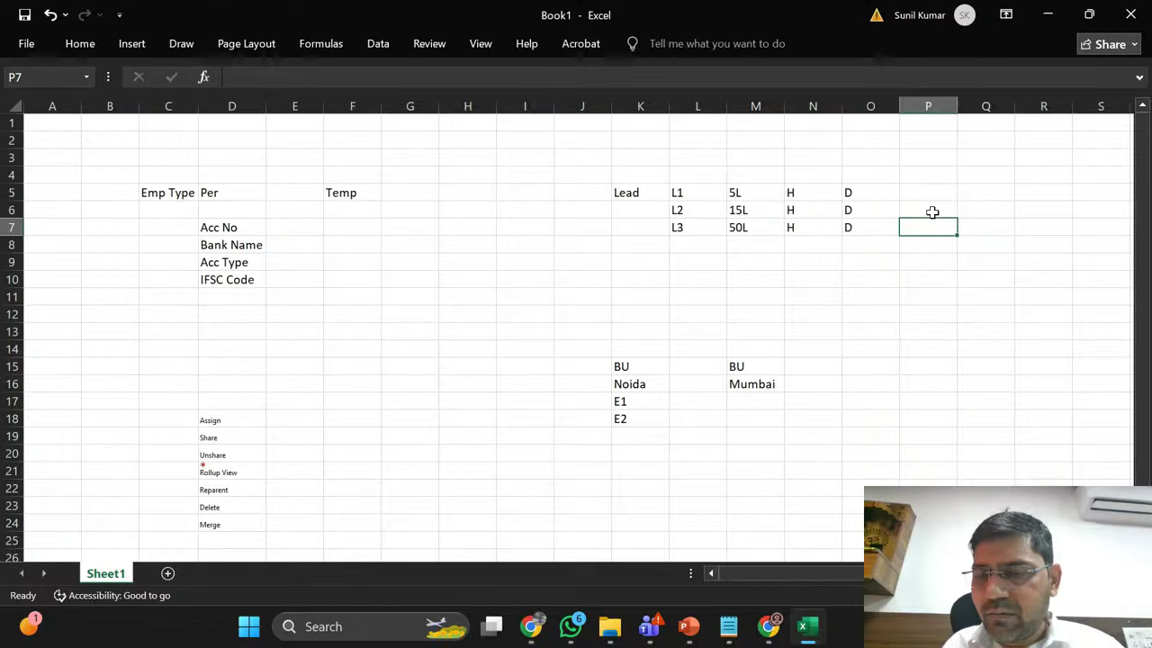
{"action": "key", "text": "Up"}
{"action": "key", "text": "Up"}
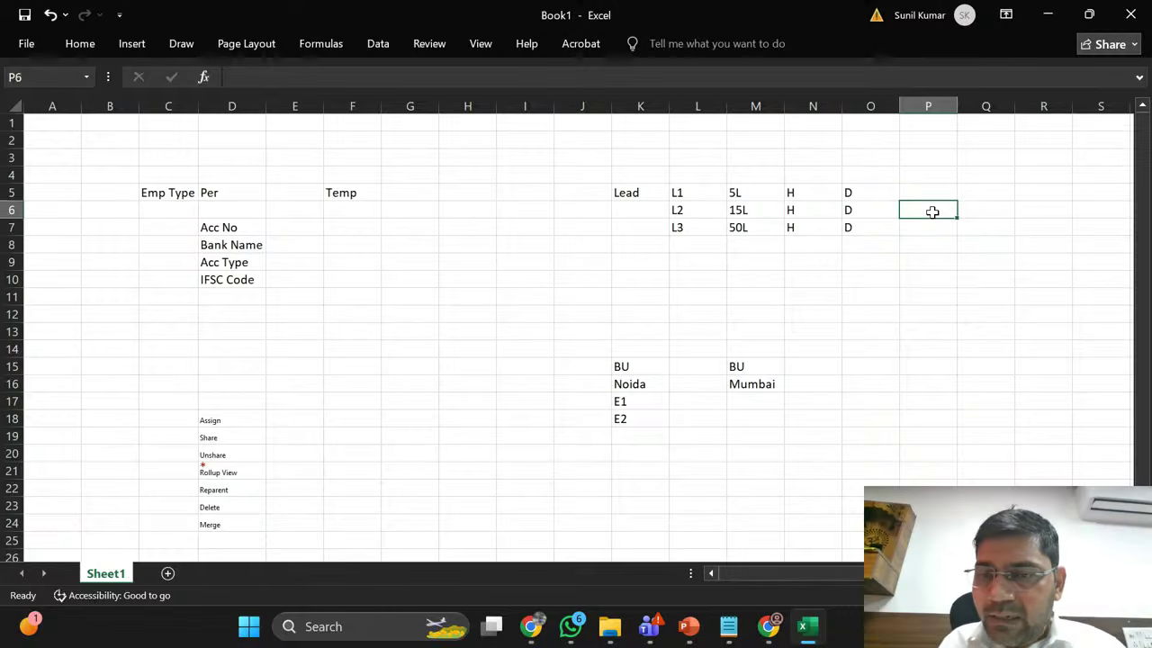
{"action": "key", "text": "Left"}
{"action": "key", "text": "Left"}
{"action": "key", "text": "Left"}
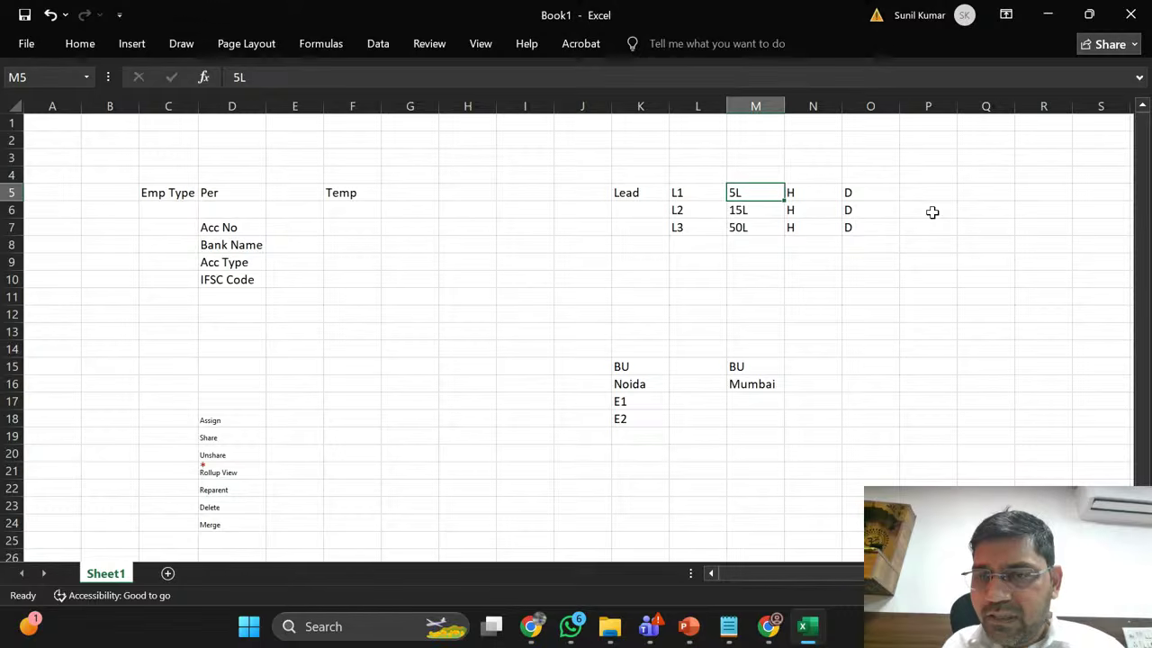
{"action": "key", "text": "Right"}
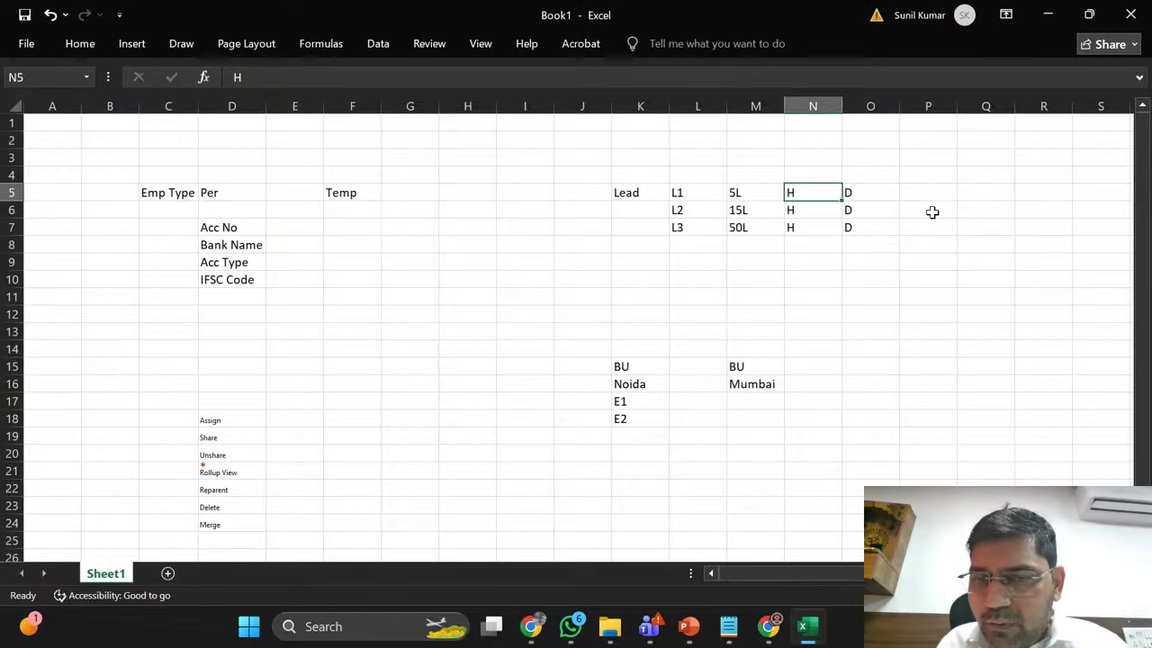
{"action": "key", "text": "Right"}
{"action": "key", "text": "Right"}
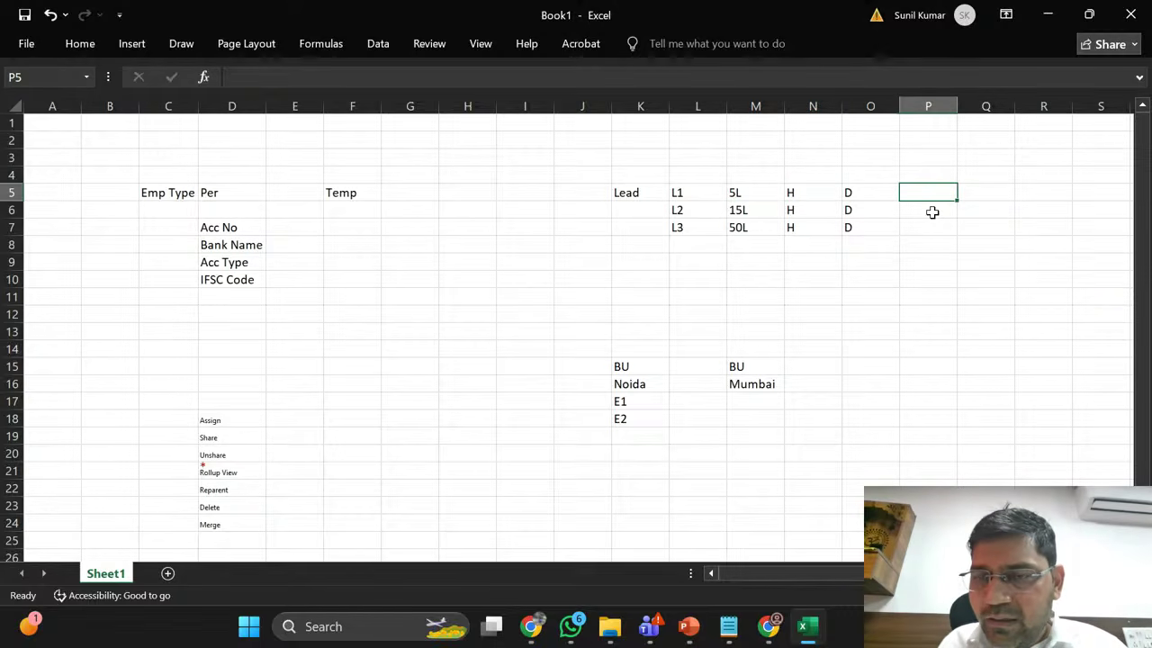
{"action": "key", "text": "Left"}
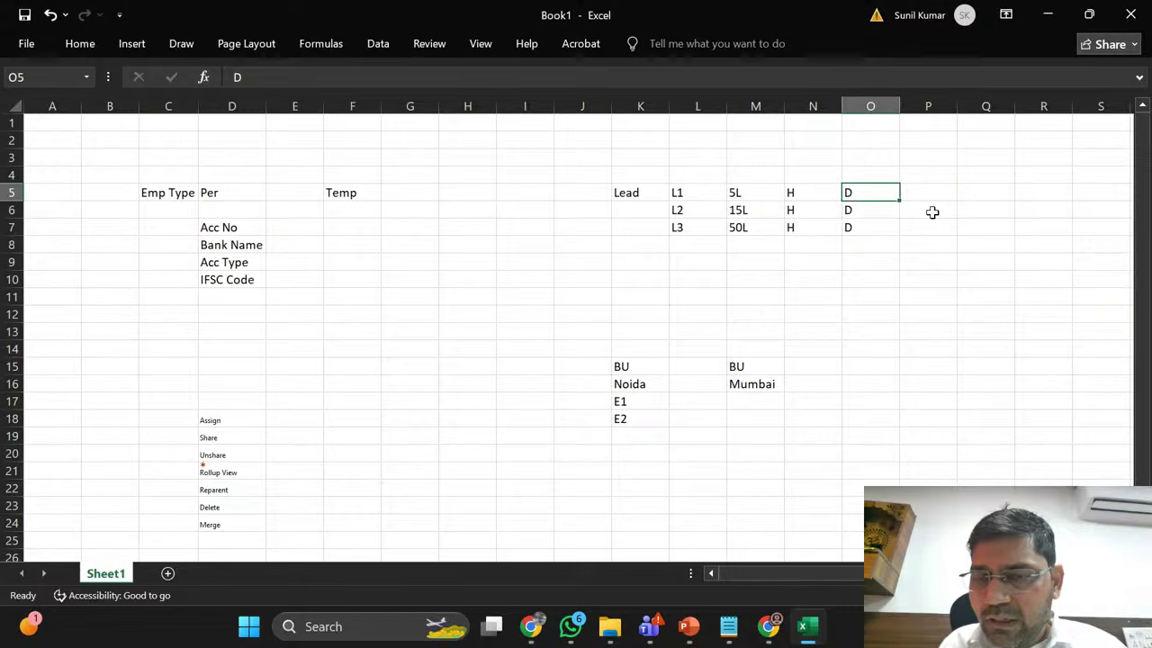
{"action": "key", "text": "shift+Down"}
{"action": "key", "text": "shift+Down"}
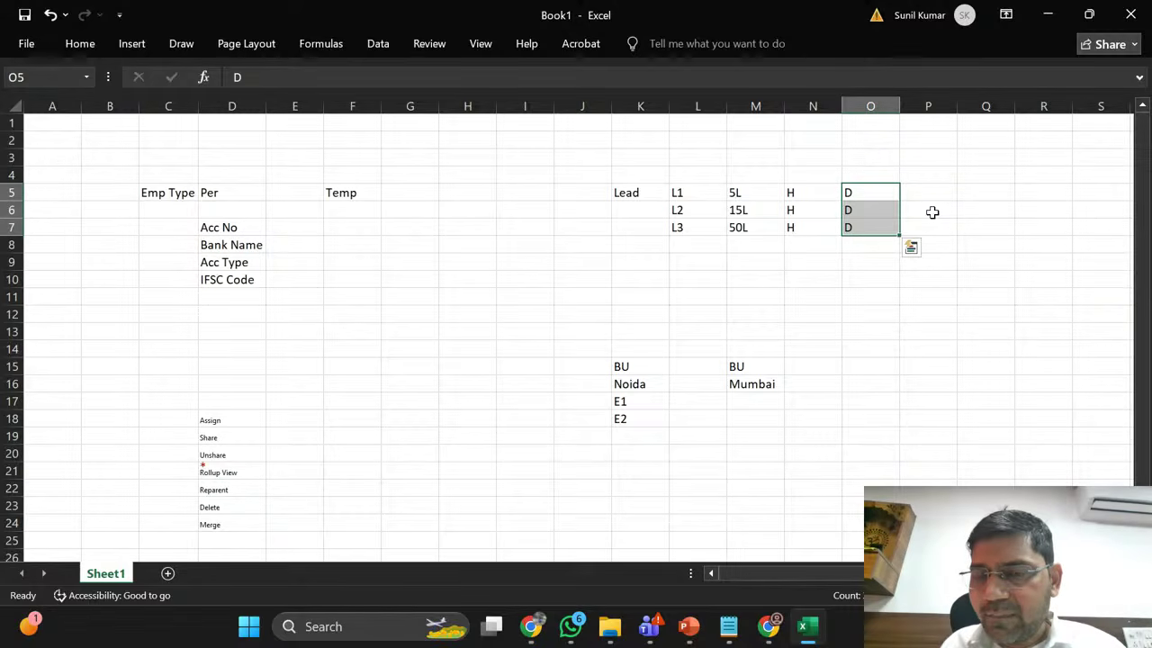
Step: Select the H markers in N5:N7, then the D markers for leads L1–L3
{"action": "key", "text": "Left"}
{"action": "key", "text": "shift+Right"}
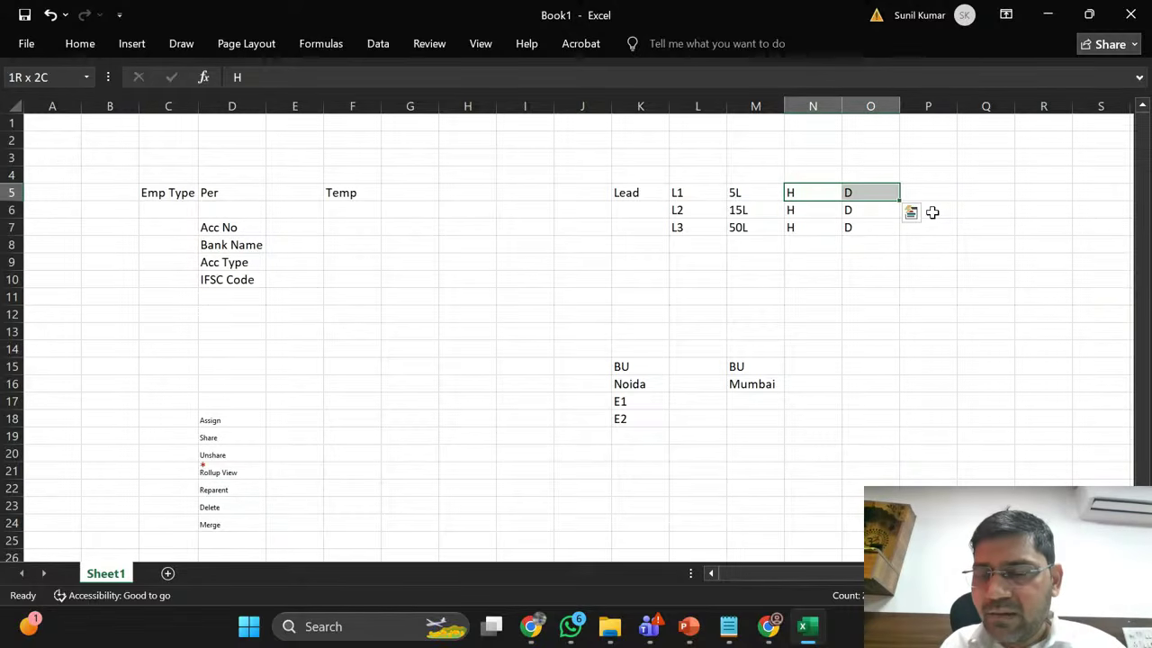
{"action": "key", "text": "Left"}
{"action": "key", "text": "Right"}
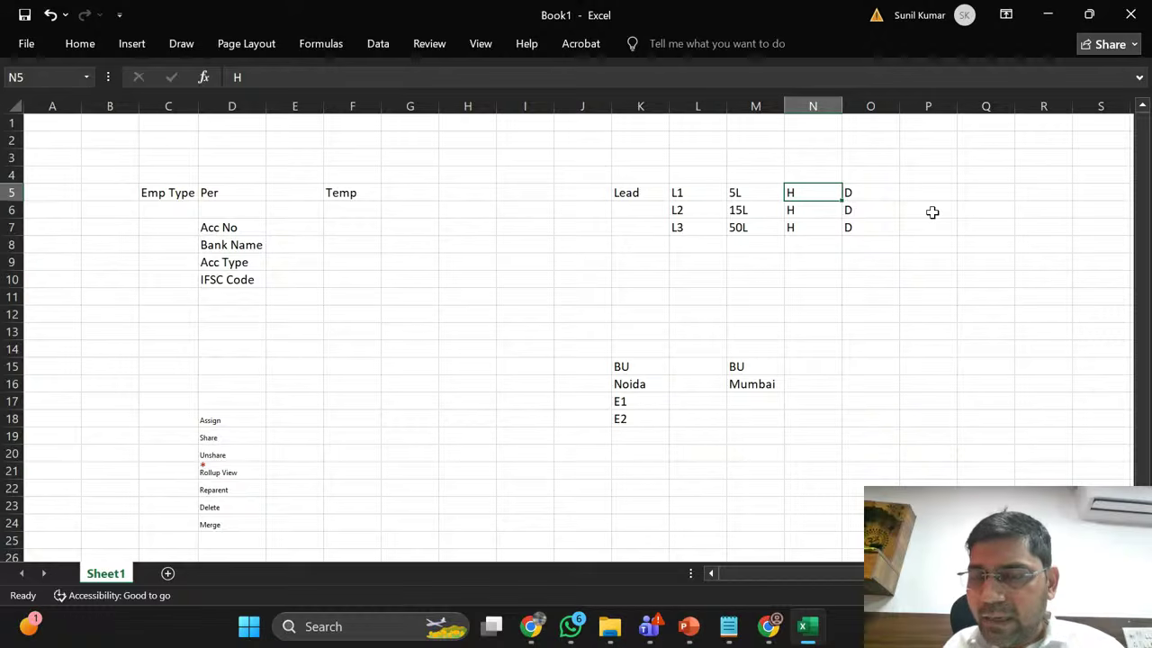
{"action": "key", "text": "Right"}
{"action": "key", "text": "Right"}
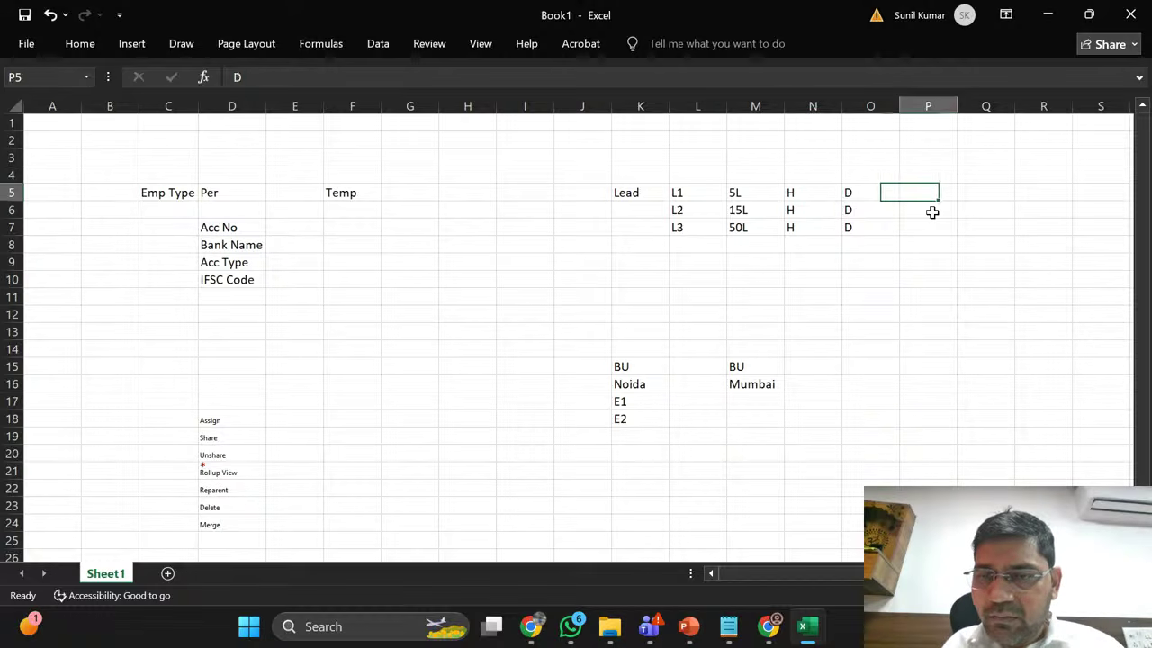
{"action": "key", "text": "Left"}
{"action": "key", "text": "Left"}
{"action": "key", "text": "Left"}
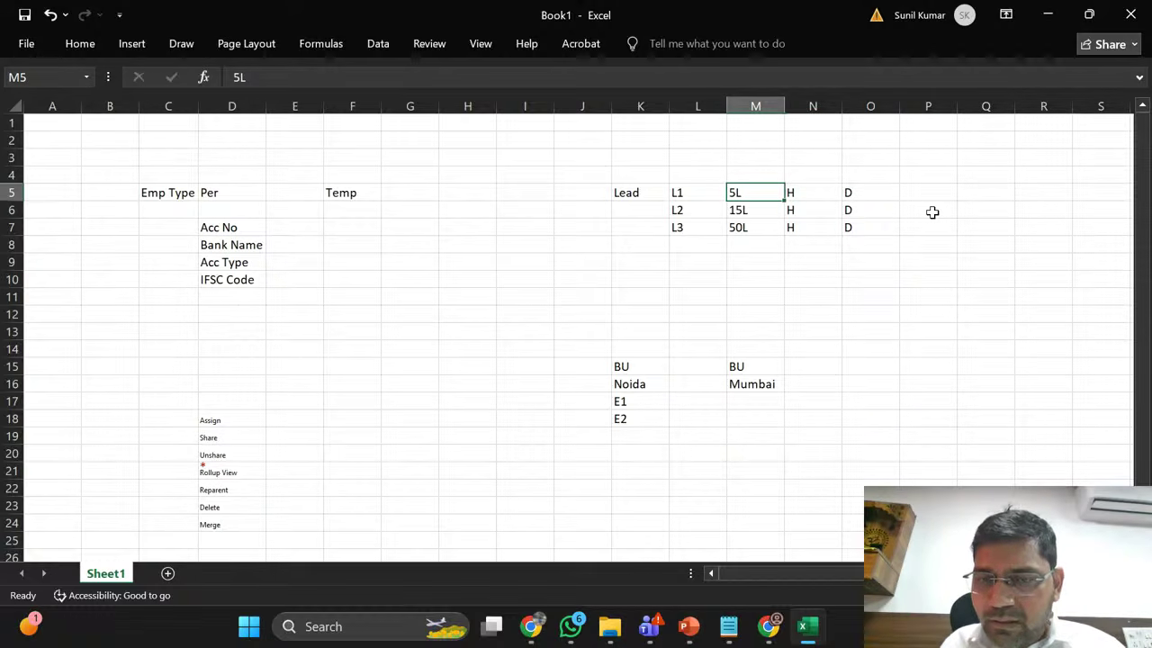
{"action": "key", "text": "Right"}
{"action": "key", "text": "shift+Down"}
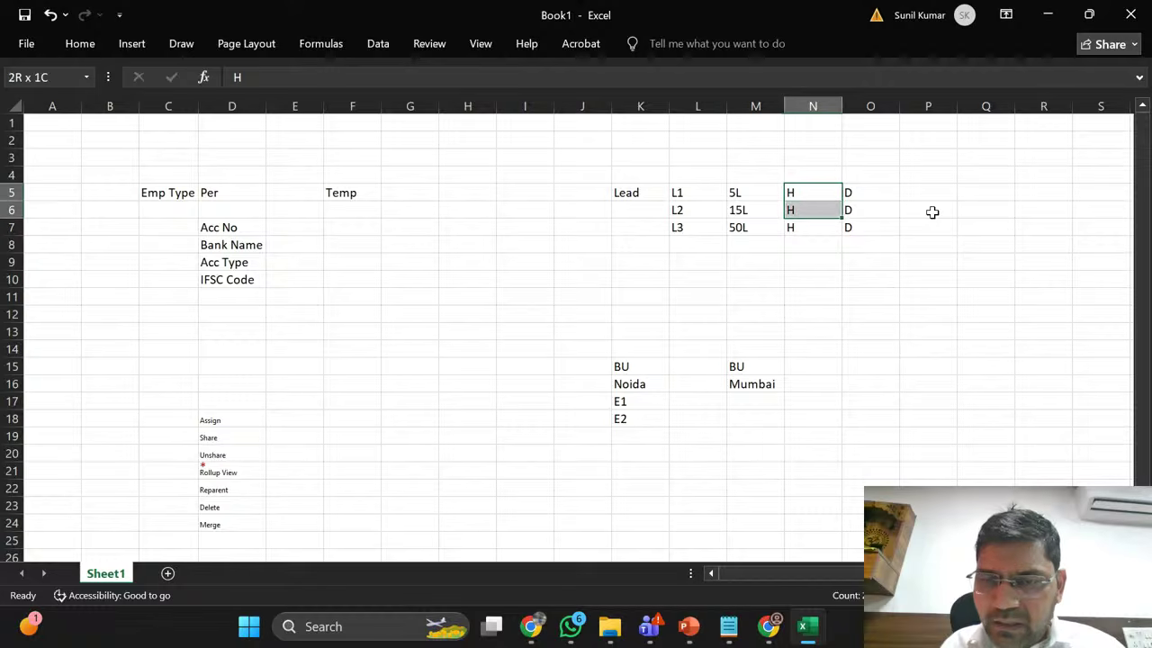
{"action": "key", "text": "shift+Down"}
{"action": "key", "text": "Left"}
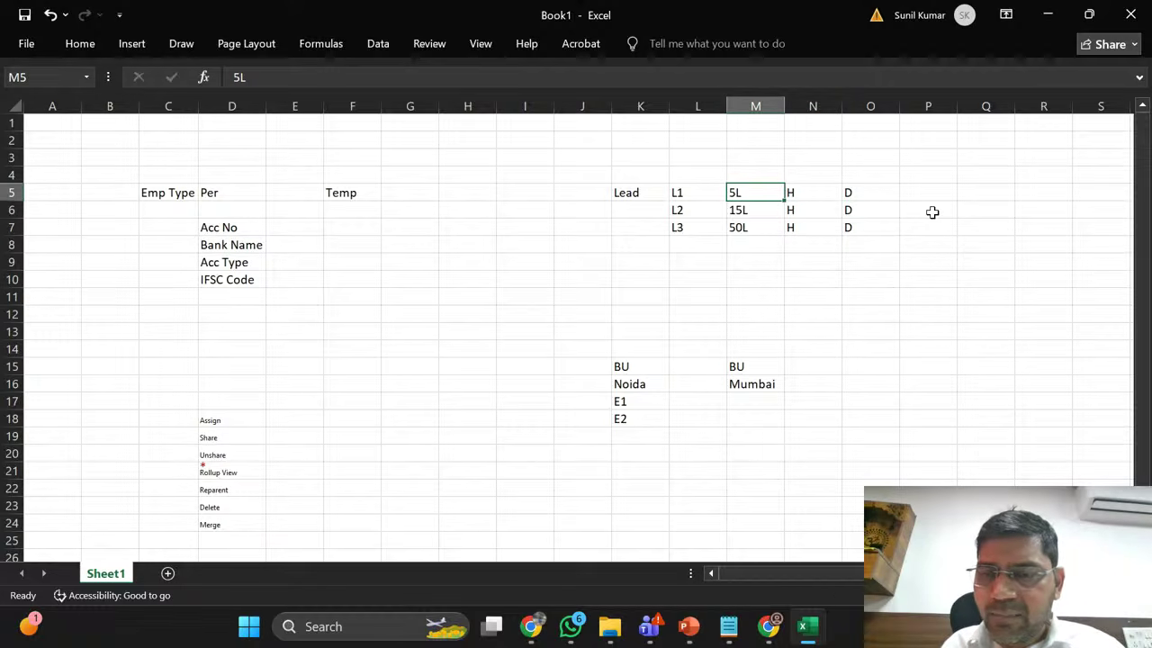
{"action": "key", "text": "Right"}
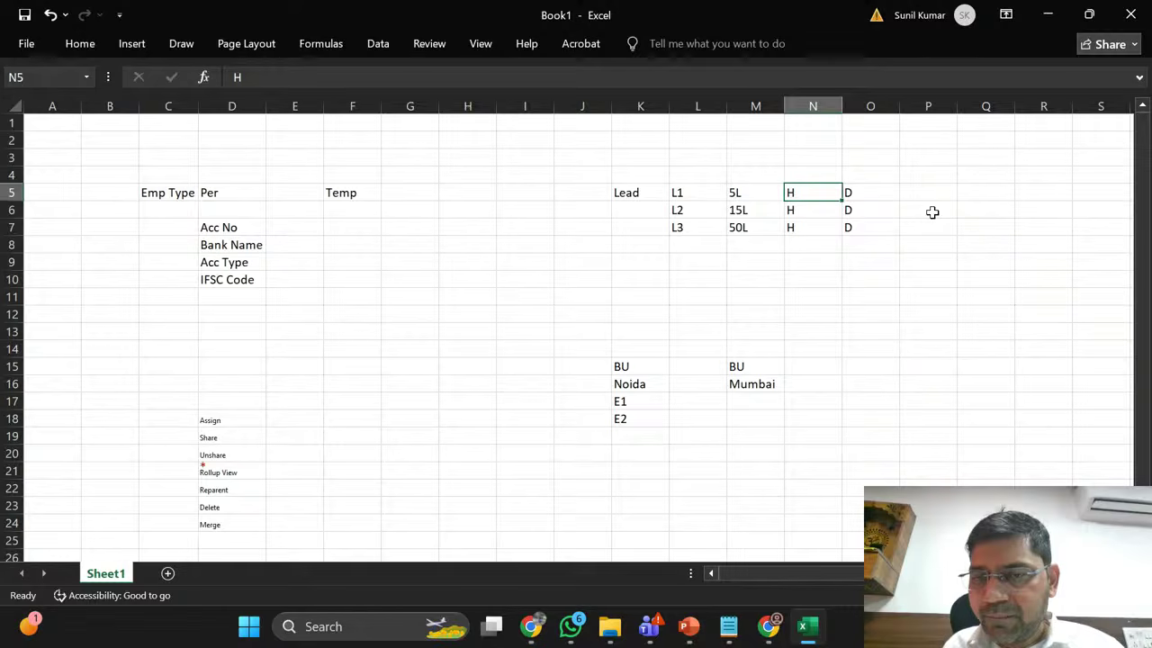
{"action": "key", "text": "Right"}
{"action": "key", "text": "Right"}
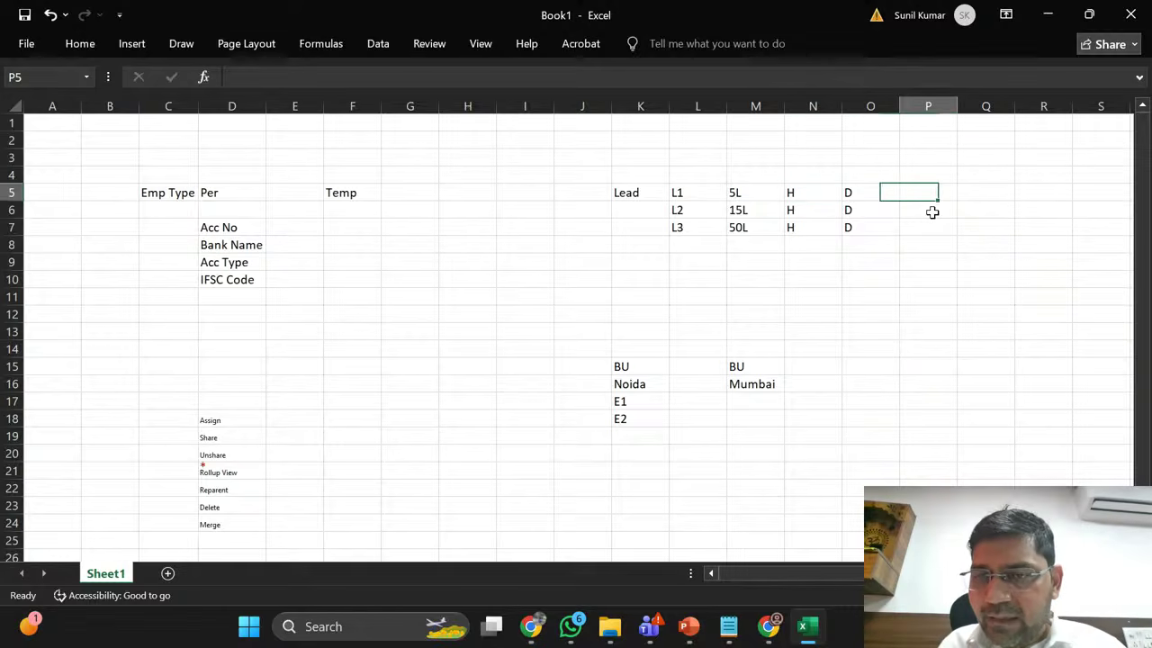
{"action": "key", "text": "Left"}
{"action": "key", "text": "Left"}
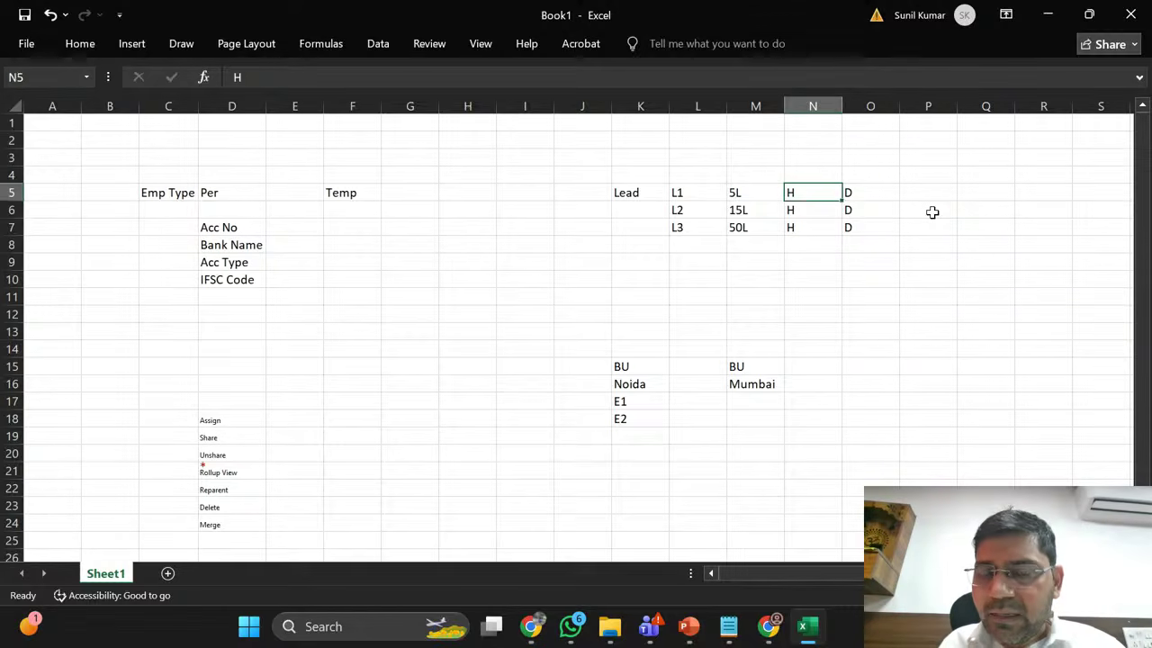
{"action": "key", "text": "shift+Down"}
{"action": "key", "text": "shift+Down"}
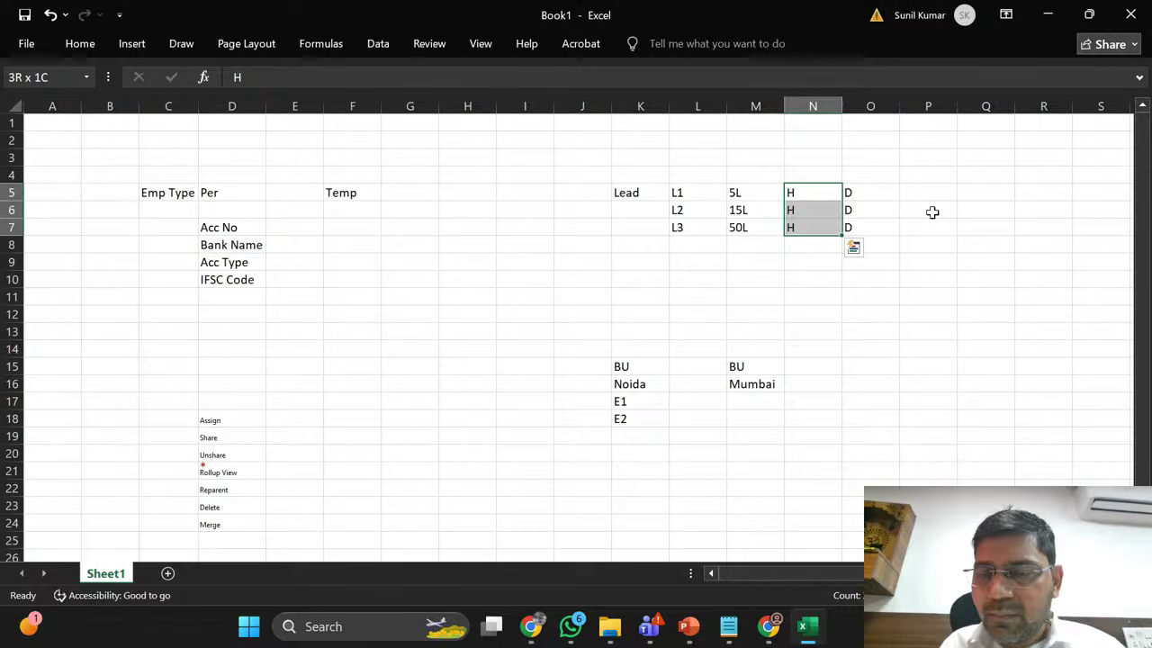
{"action": "key", "text": "Right"}
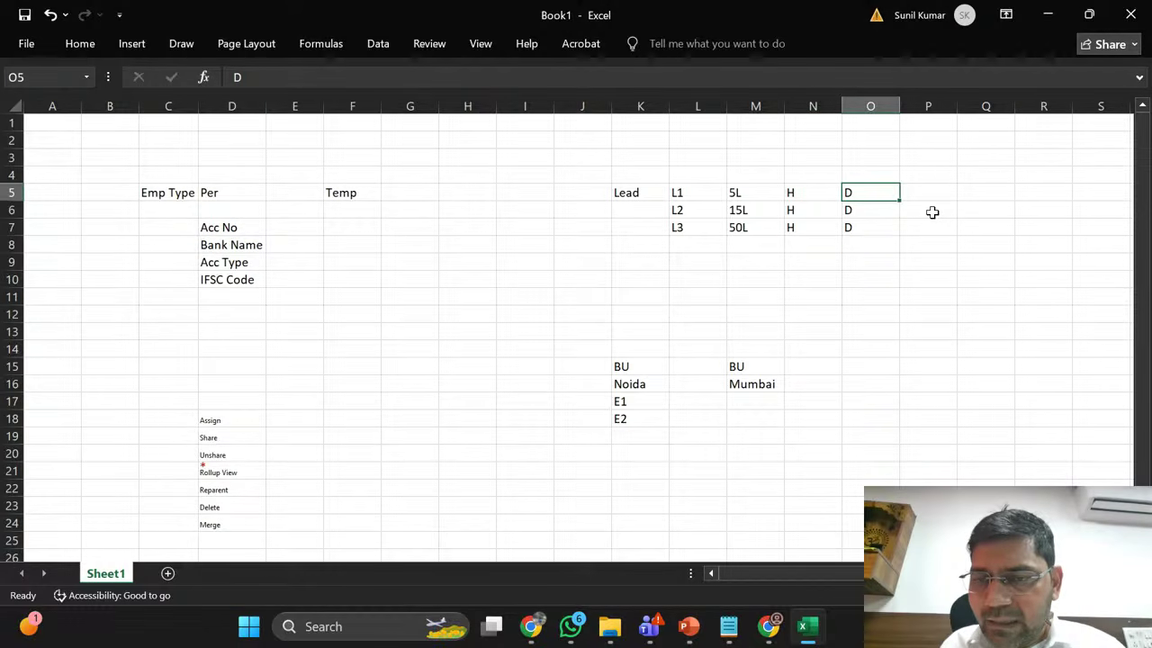
{"action": "key", "text": "shift+Down"}
{"action": "key", "text": "shift+Down"}
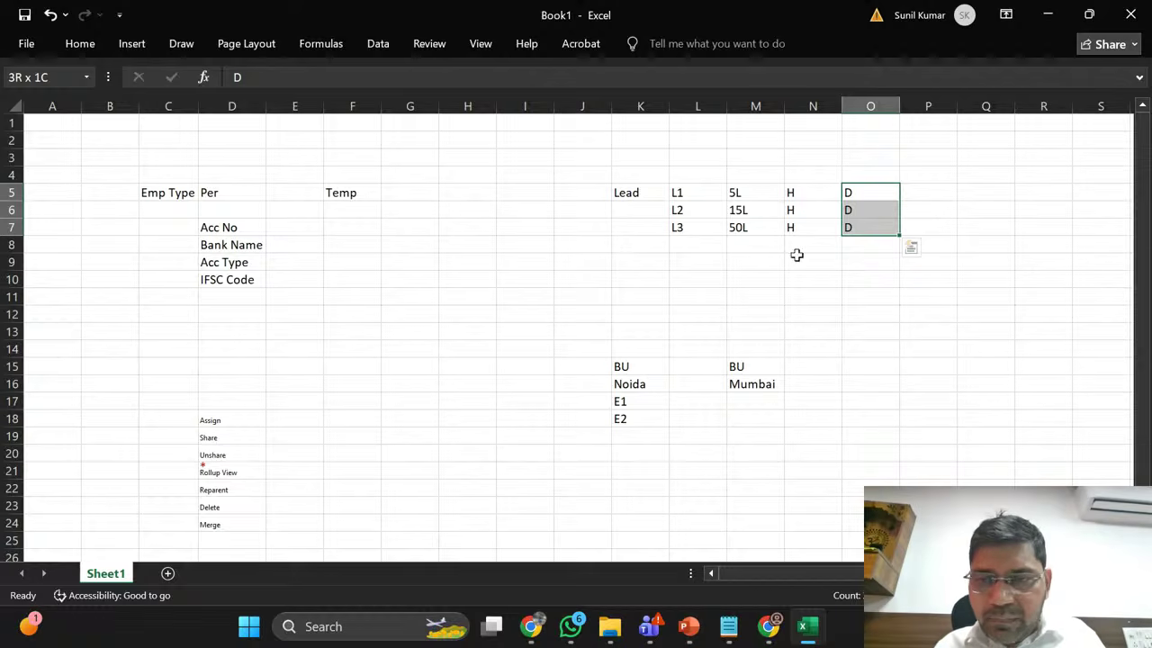
Step: Deselect the markers at empty cell P5 and return to the Dynamics 365 window
{"action": "left_click", "coordinate": [881, 193]}
{"action": "left_click", "coordinate": [931, 192]}
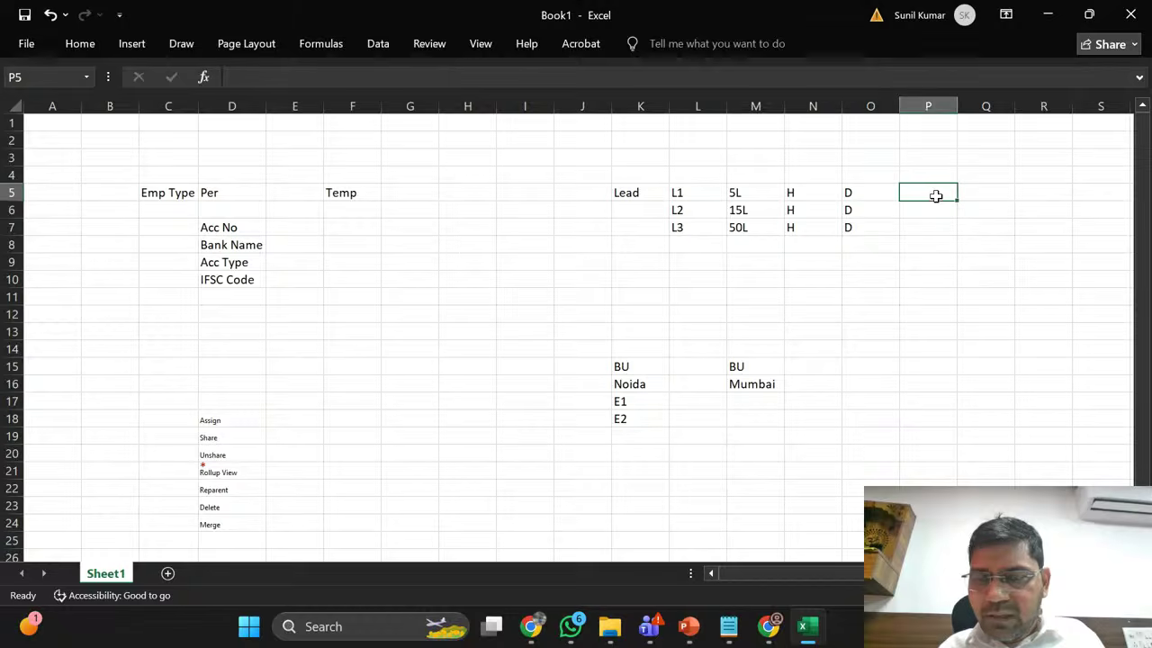
{"action": "key", "text": "alt+Tab"}
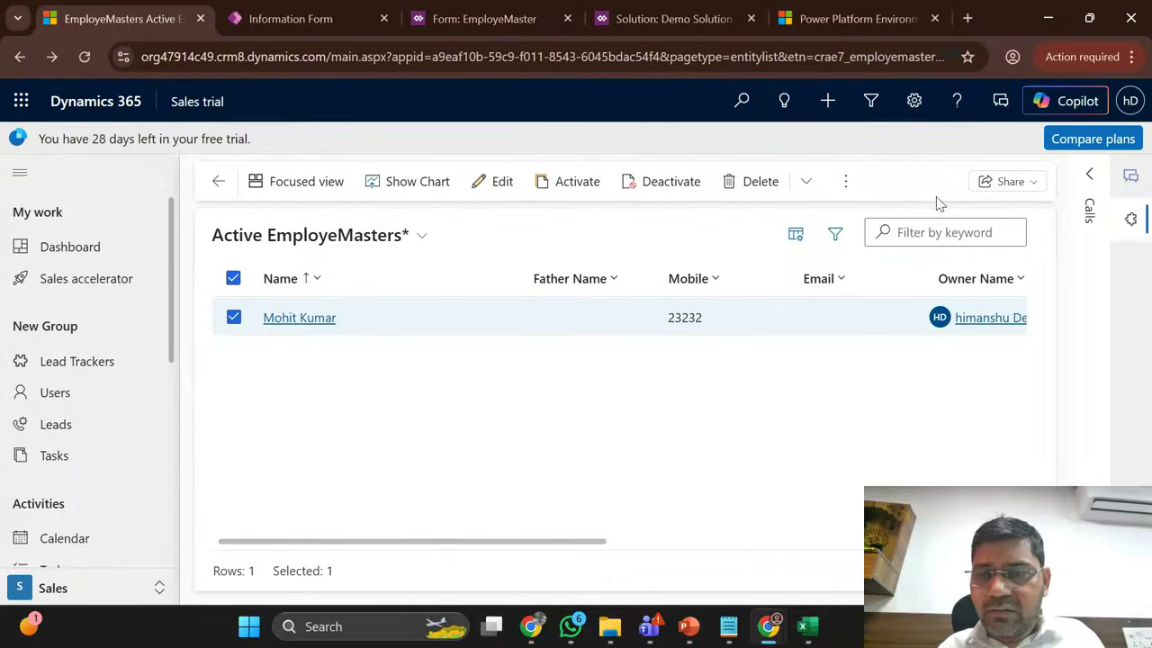
Step: Share the employee record, adding user CDSReportService-GER from the Users-filtered lookup
{"action": "left_click", "coordinate": [850, 183]}
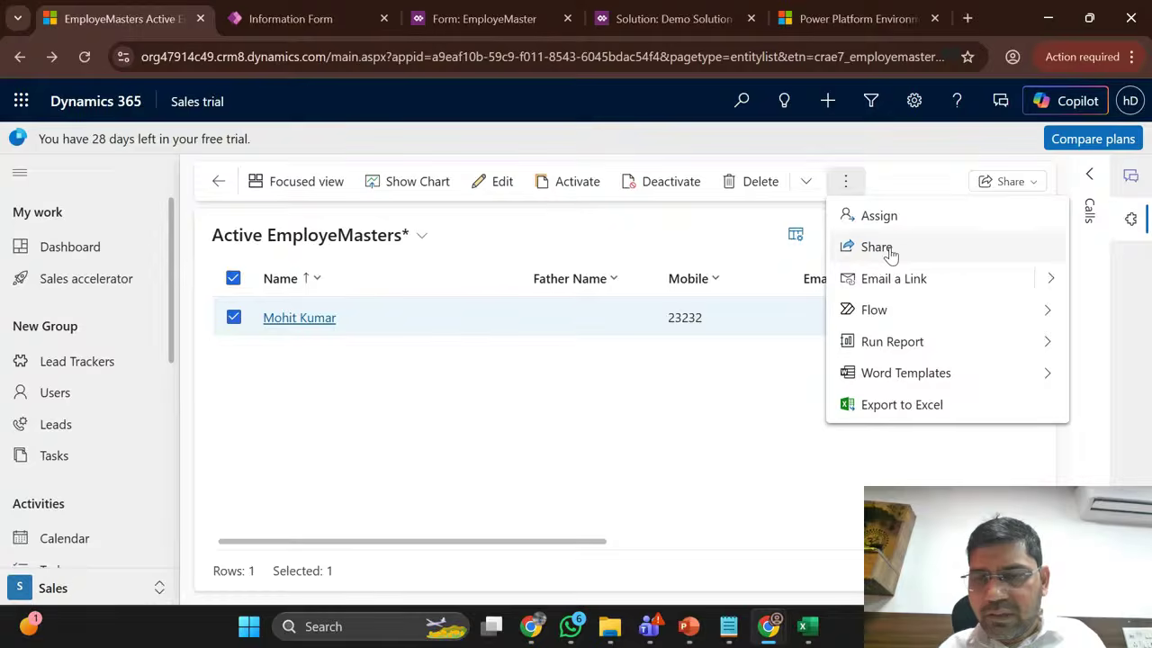
{"action": "left_click", "coordinate": [877, 248]}
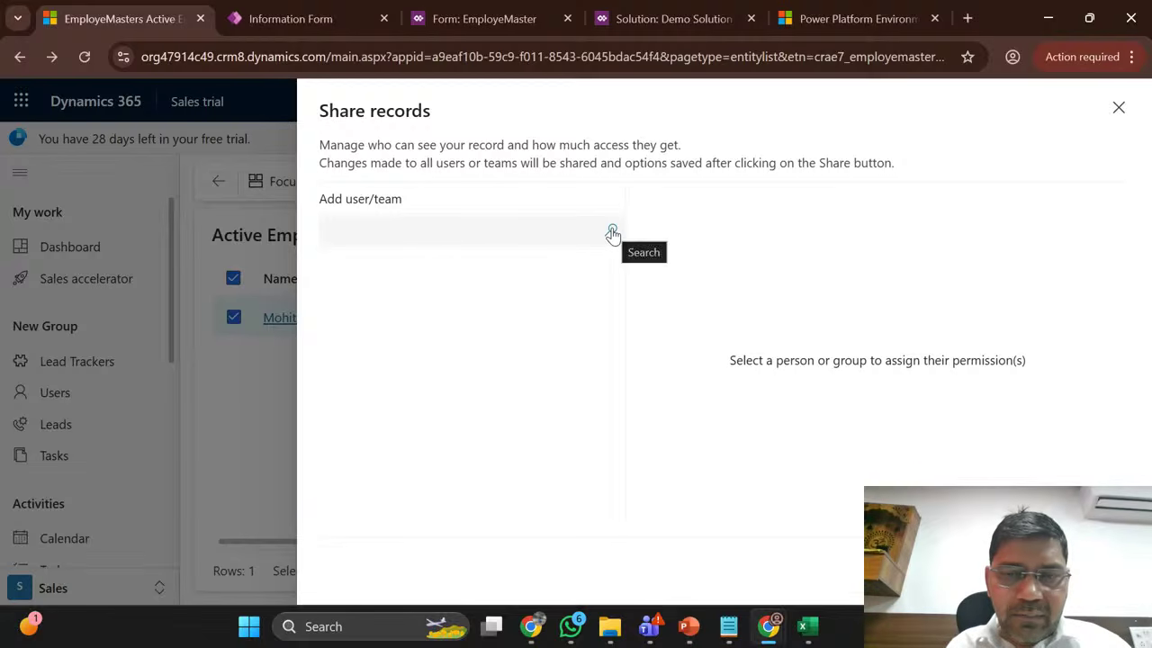
{"action": "left_click", "coordinate": [554, 232]}
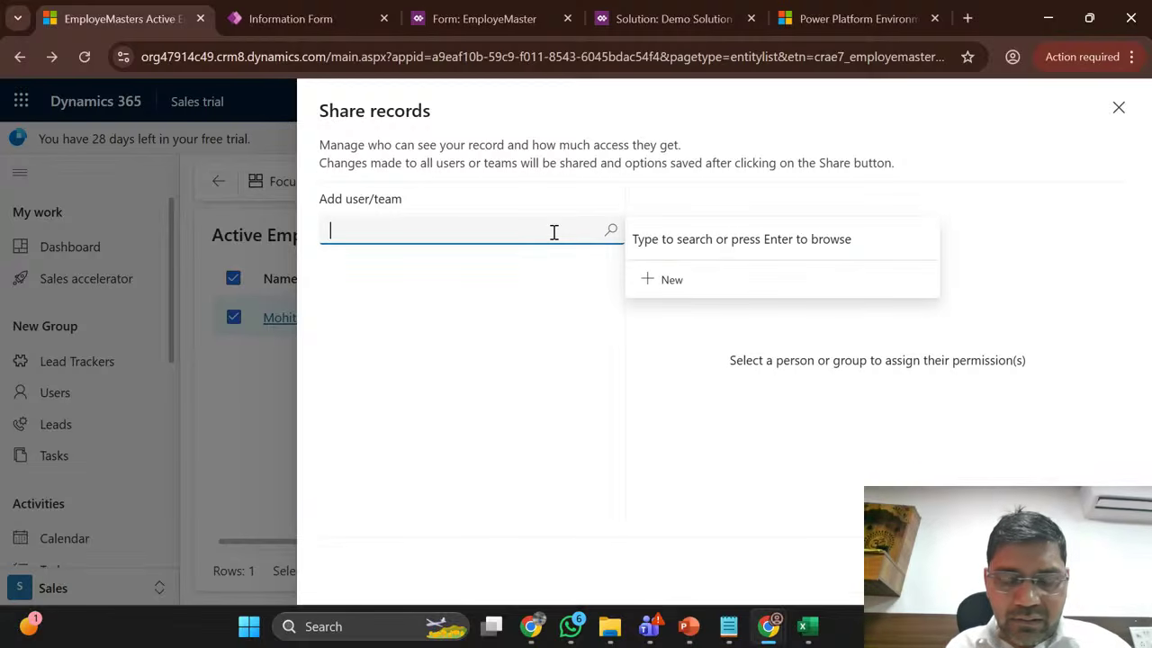
{"action": "left_click", "coordinate": [611, 232]}
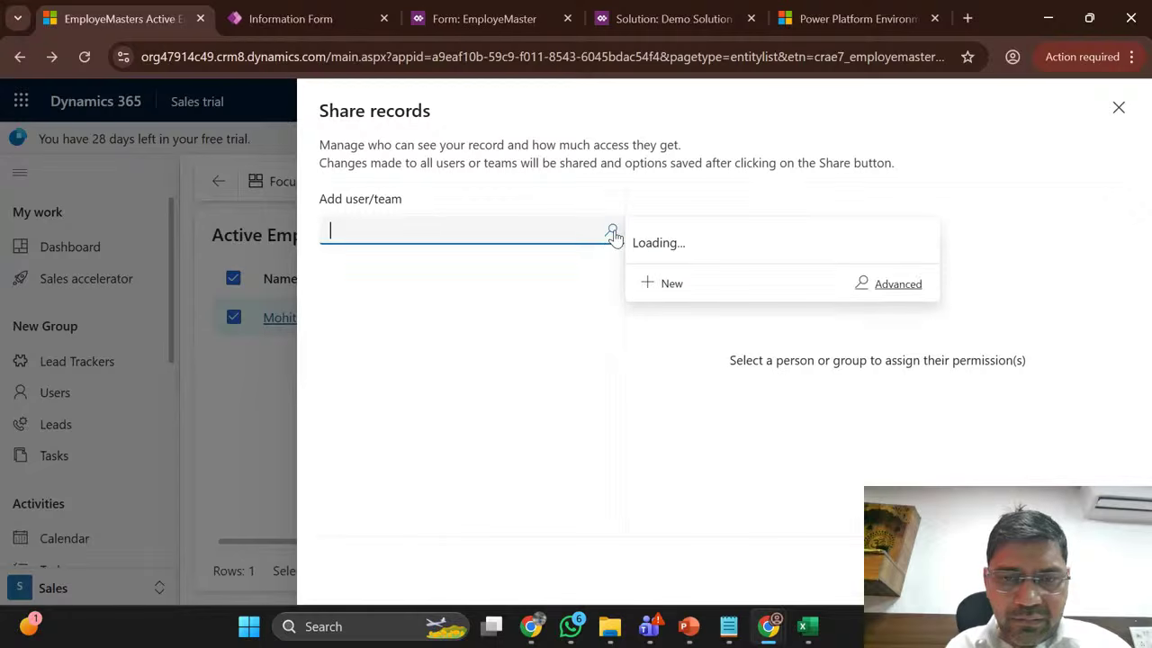
{"action": "scroll", "coordinate": [729, 381], "scroll_direction": "down", "scroll_amount": 5}
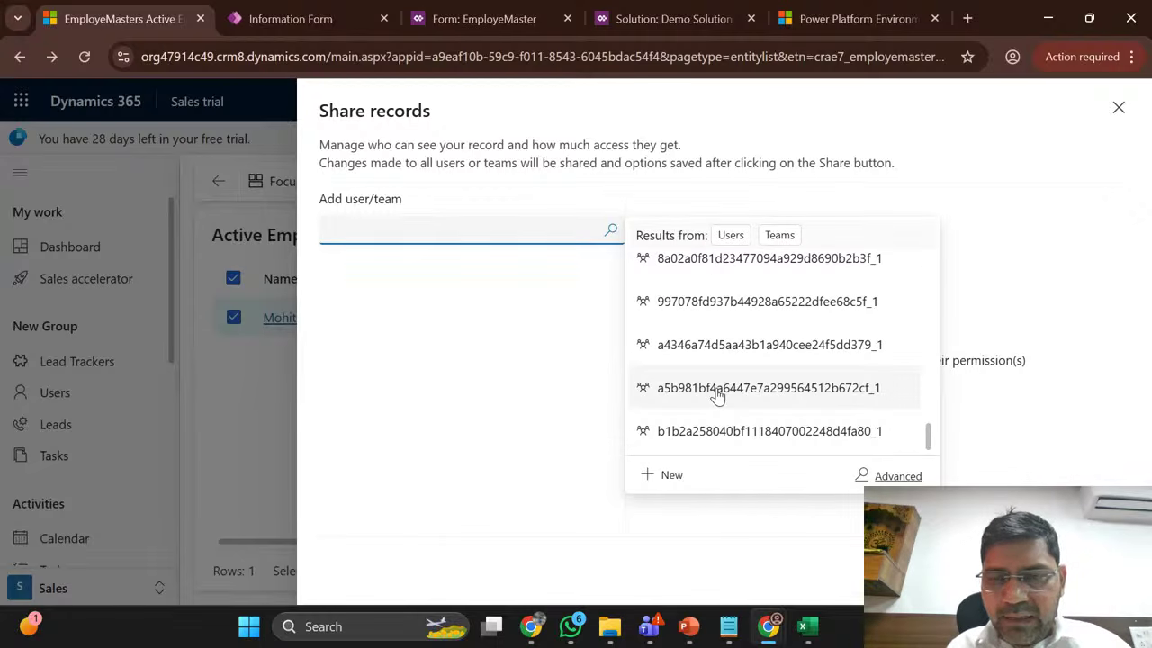
{"action": "left_click", "coordinate": [744, 237]}
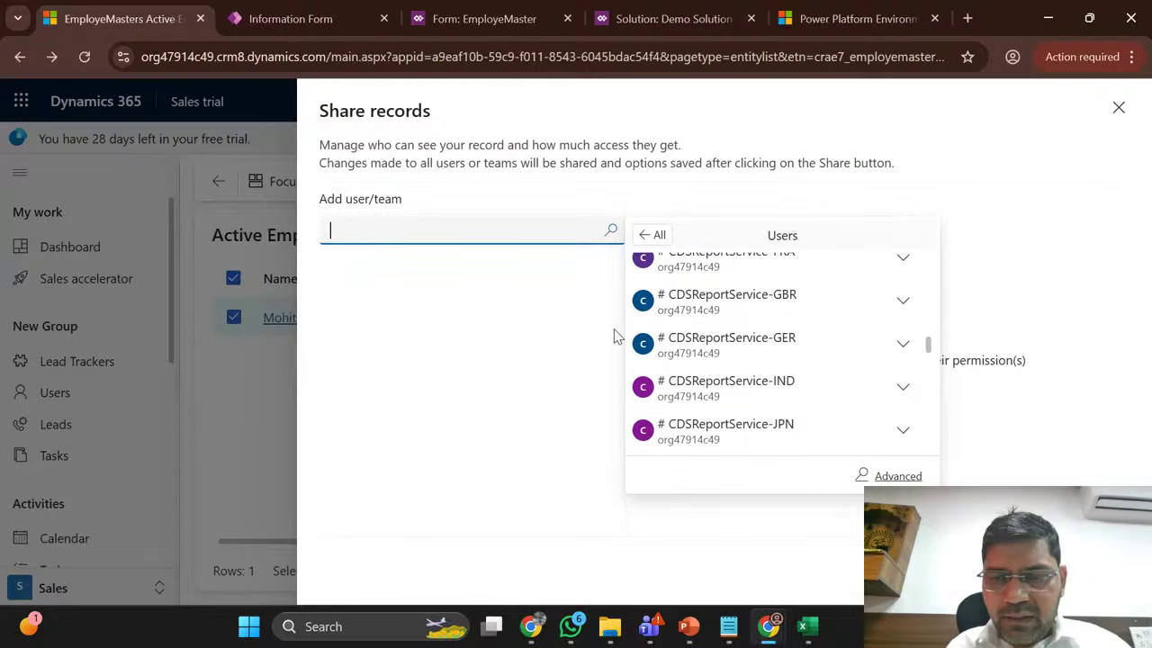
{"action": "left_click", "coordinate": [705, 357]}
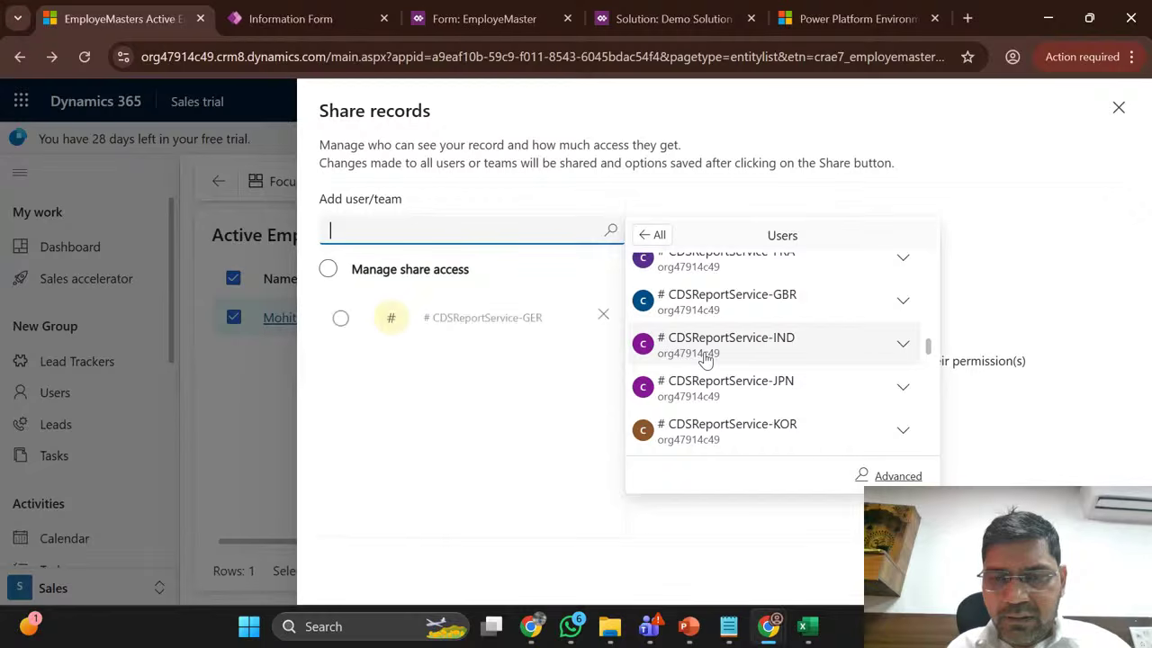
Step: Select CDSReportService-GER to show its Read–Share permissions, then return to the Excel notes
{"action": "left_click", "coordinate": [341, 319]}
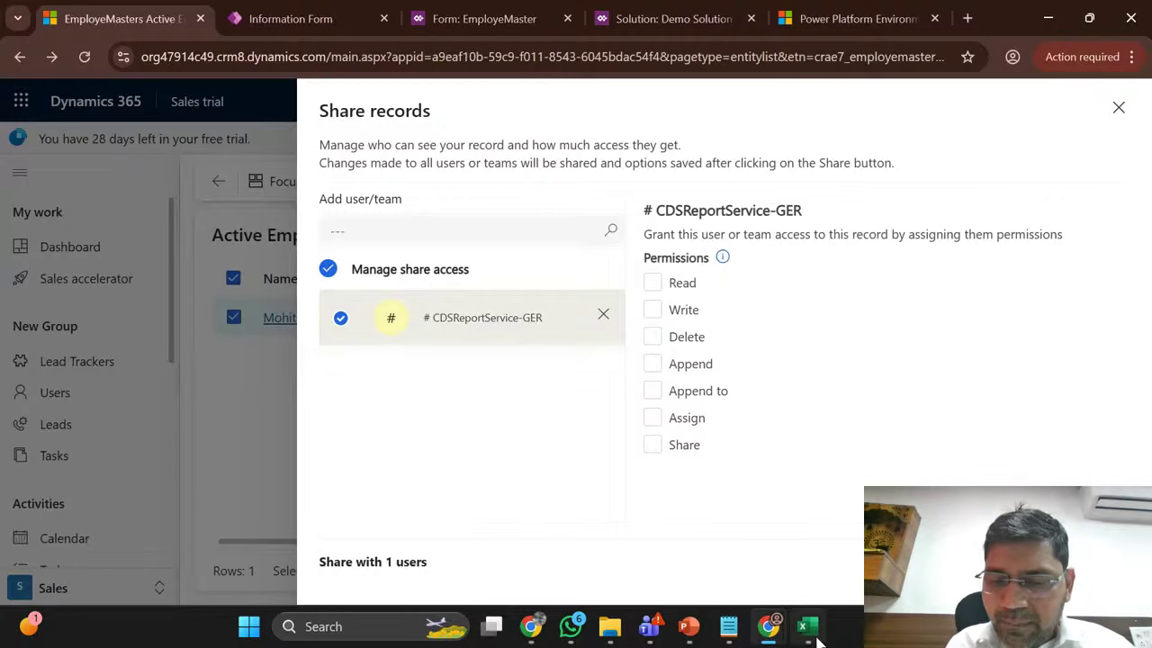
{"action": "mouse_move", "coordinate": [808, 627]}
{"action": "left_click", "coordinate": [859, 509]}
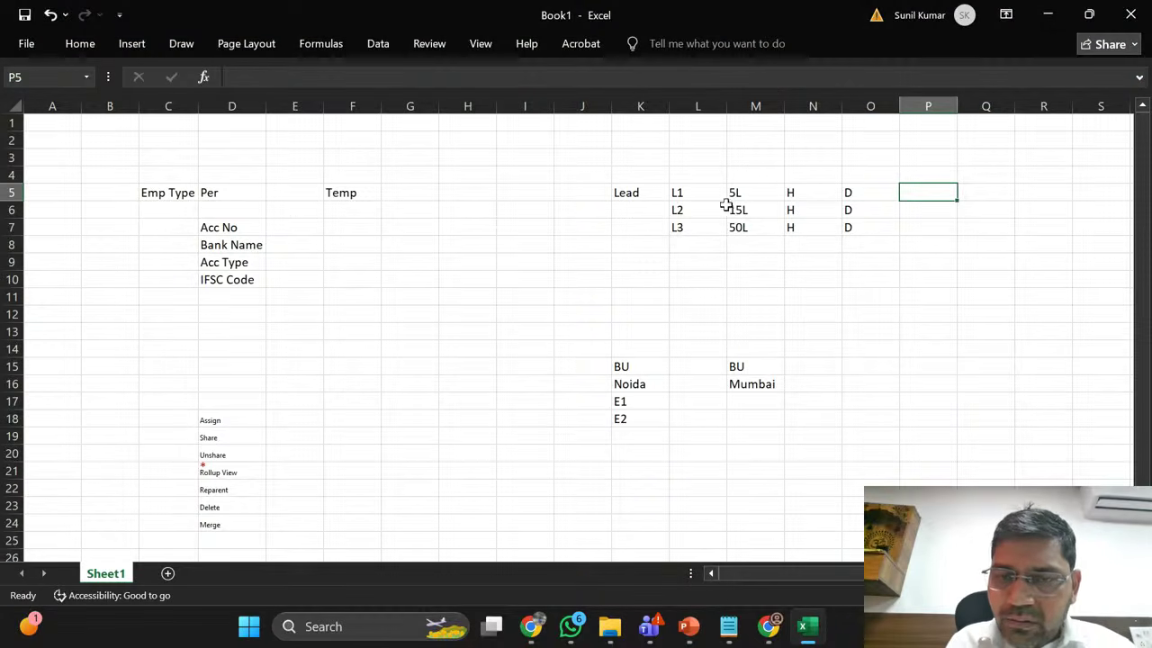
{"action": "left_click", "coordinate": [699, 194]}
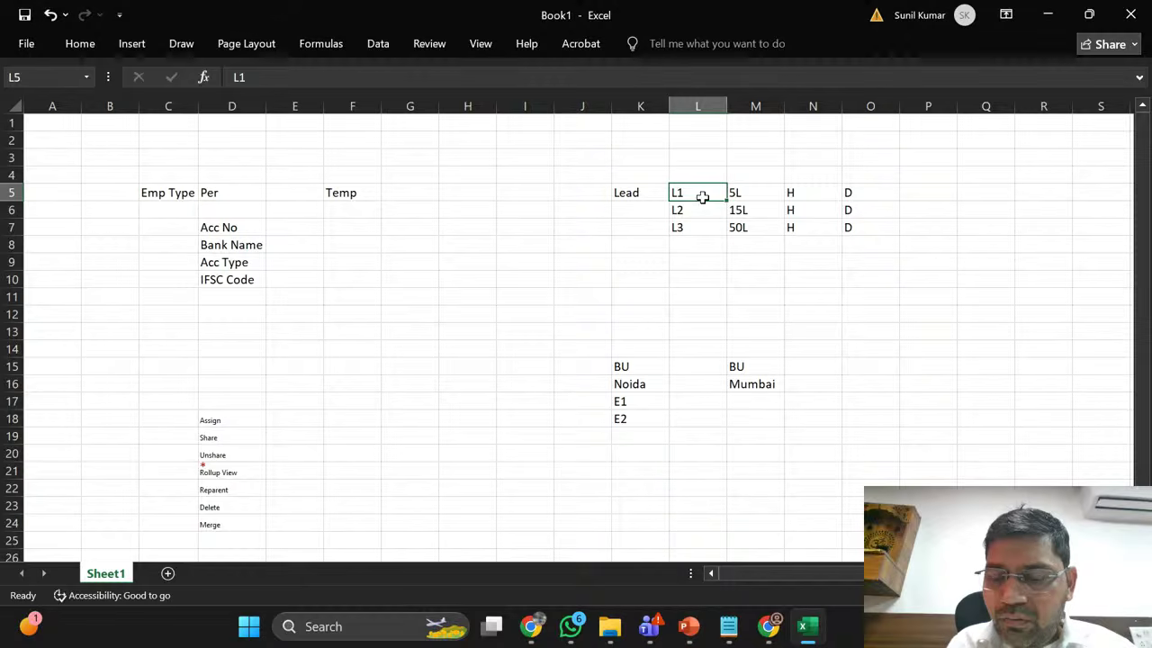
{"action": "key", "text": "Right"}
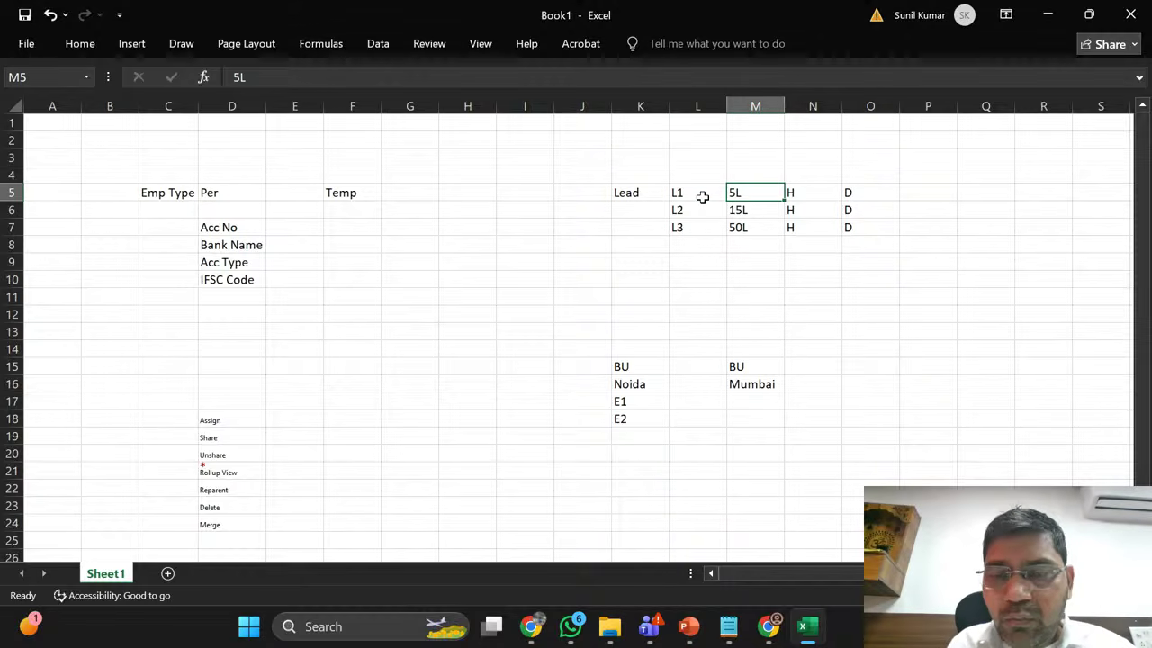
{"action": "key", "text": "Down"}
{"action": "key", "text": "Down"}
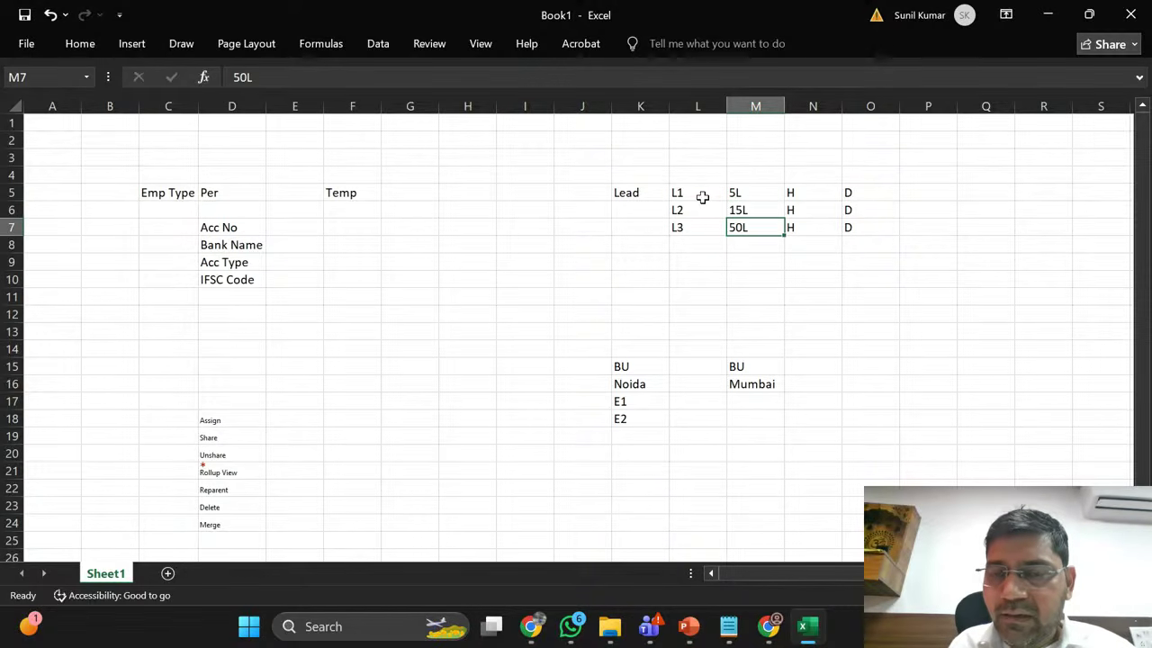
{"action": "key", "text": "Up"}
{"action": "key", "text": "Up"}
{"action": "key", "text": "Right"}
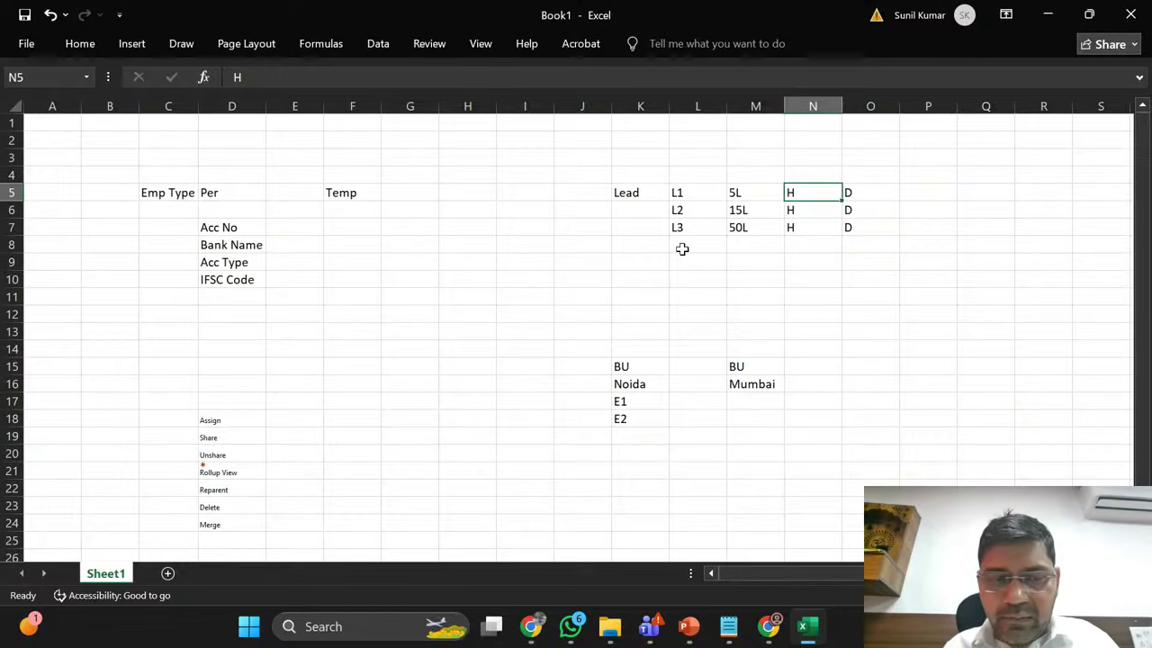
{"action": "left_click", "coordinate": [749, 194]}
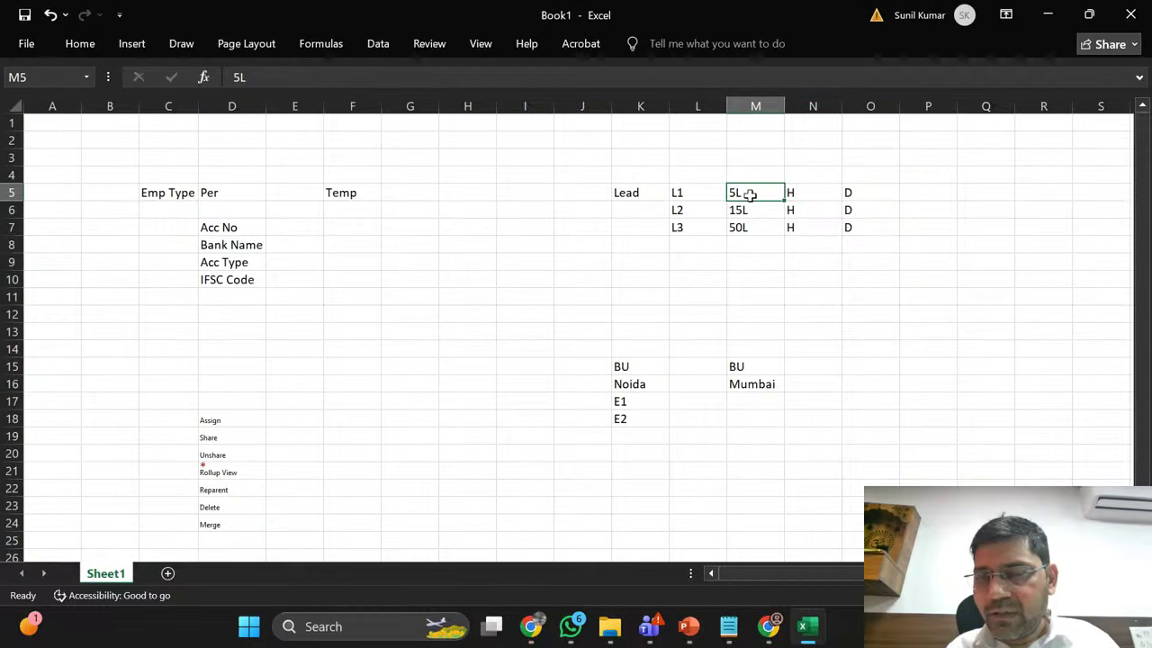
{"action": "left_click", "coordinate": [235, 458]}
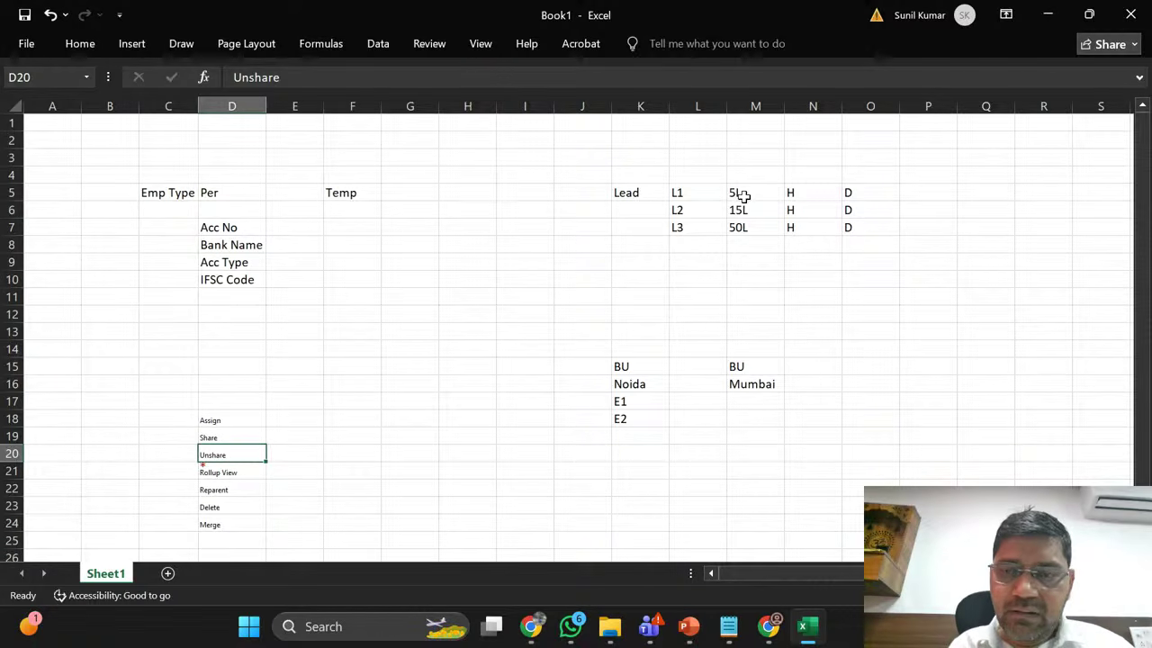
{"action": "left_click", "coordinate": [814, 192]}
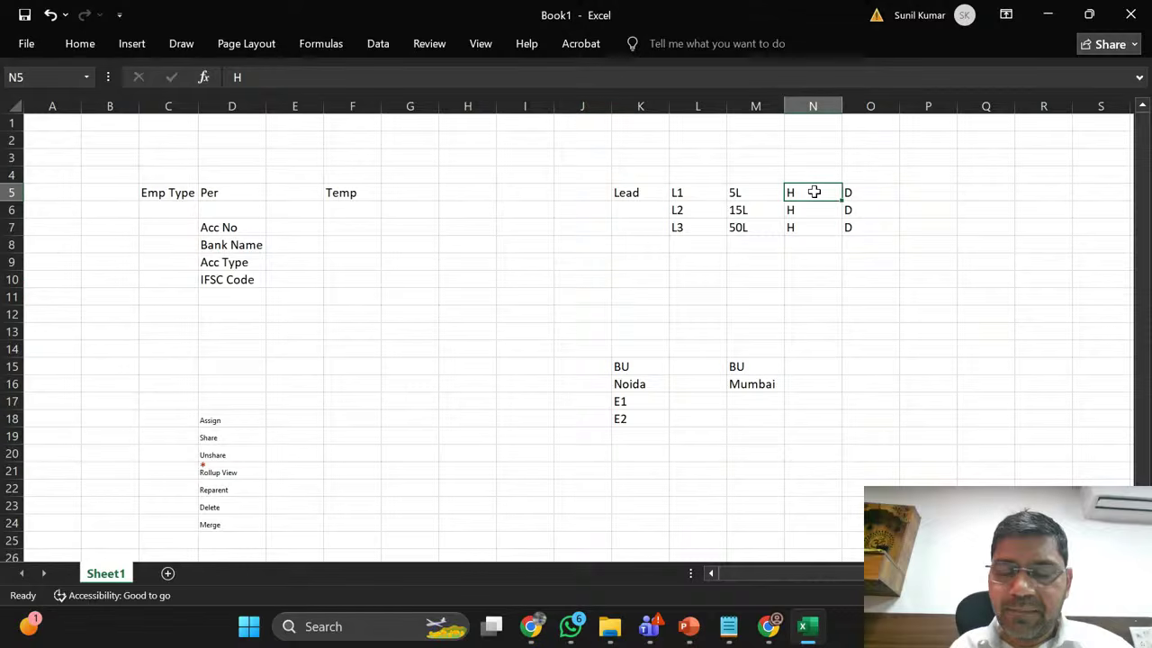
Step: Step through the Share, Assign, Unshare, Rollup View and Reparent cascade notes
{"action": "left_click", "coordinate": [237, 438]}
{"action": "left_click", "coordinate": [235, 420]}
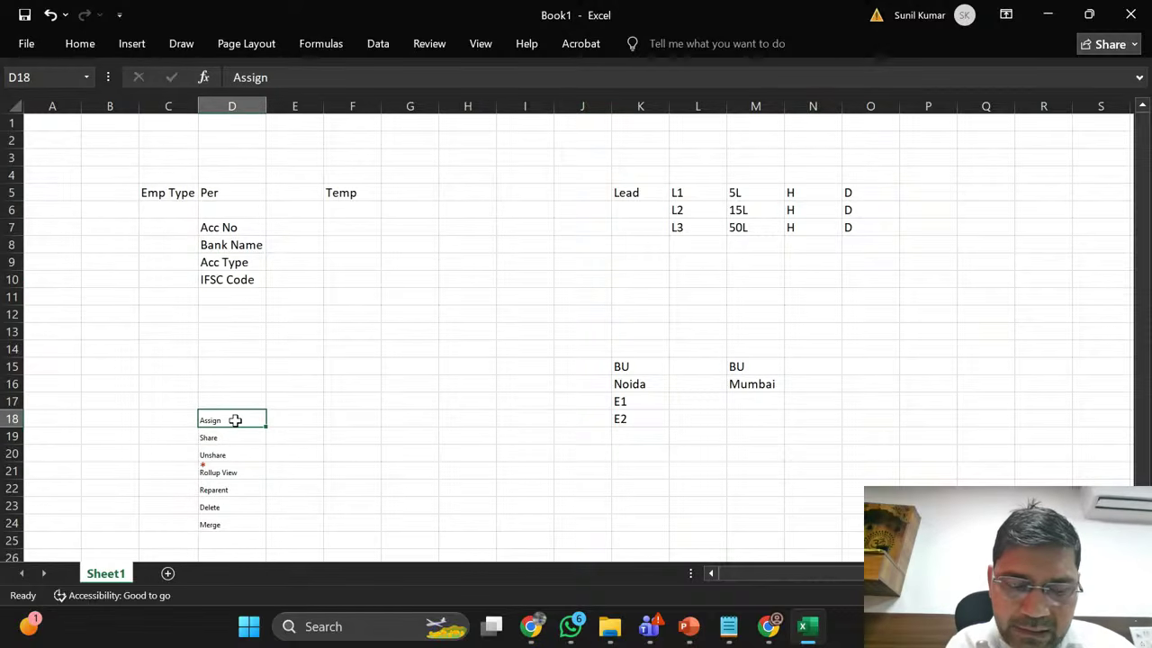
{"action": "key", "text": "Down"}
{"action": "key", "text": "Down"}
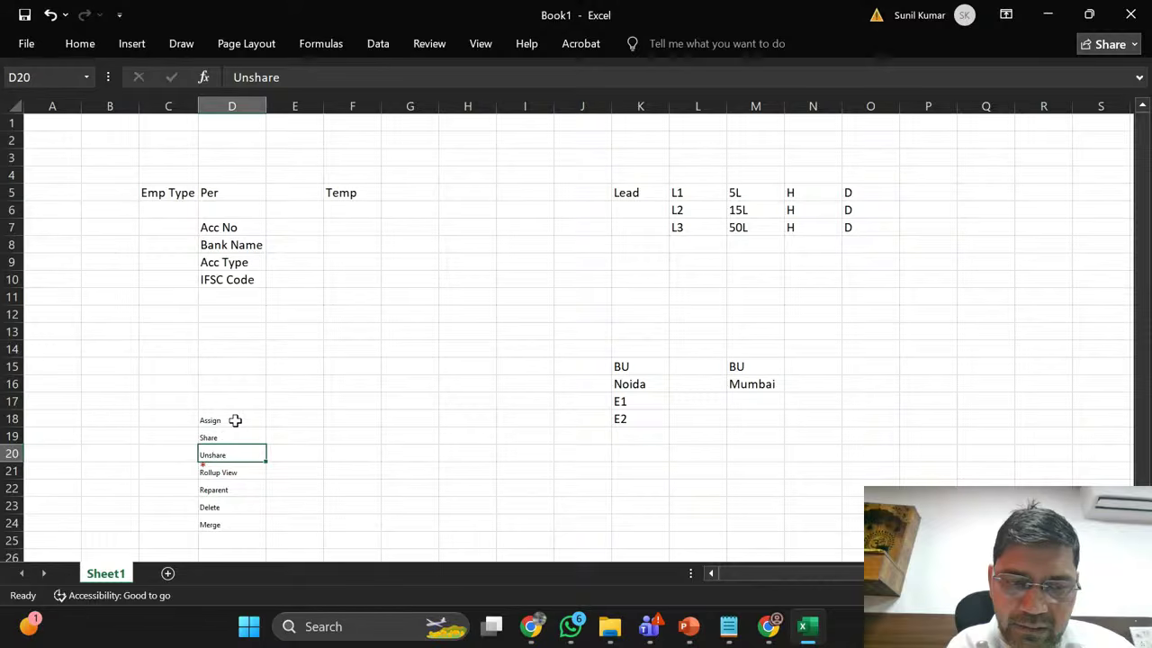
{"action": "key", "text": "Down"}
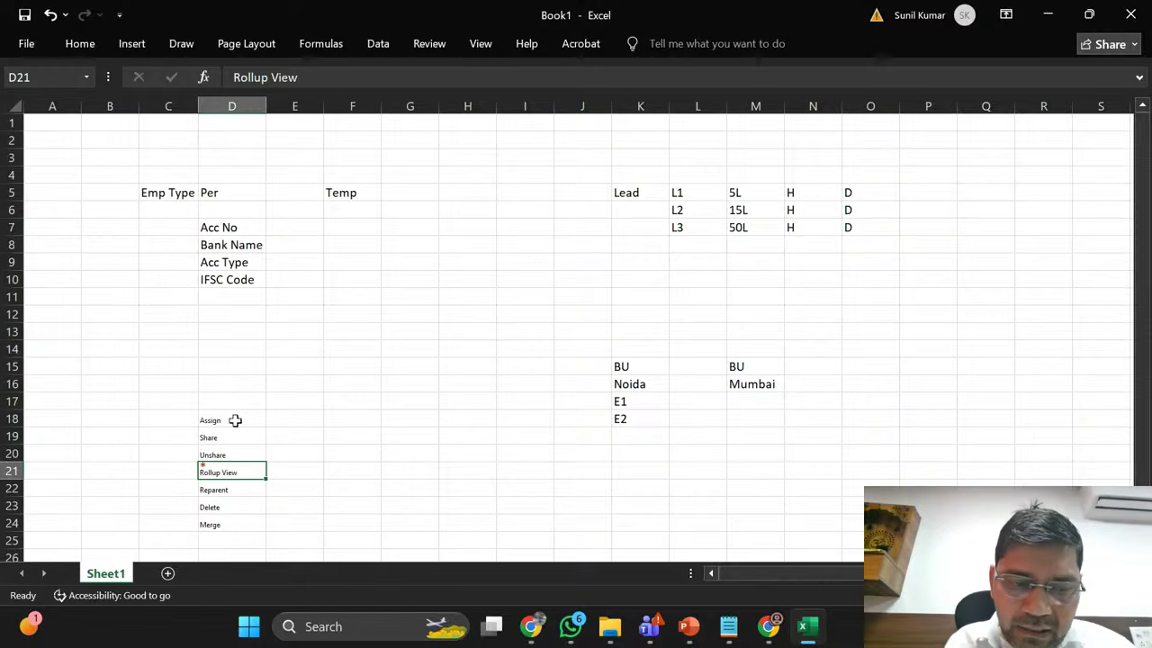
{"action": "key", "text": "Down"}
{"action": "key", "text": "Down"}
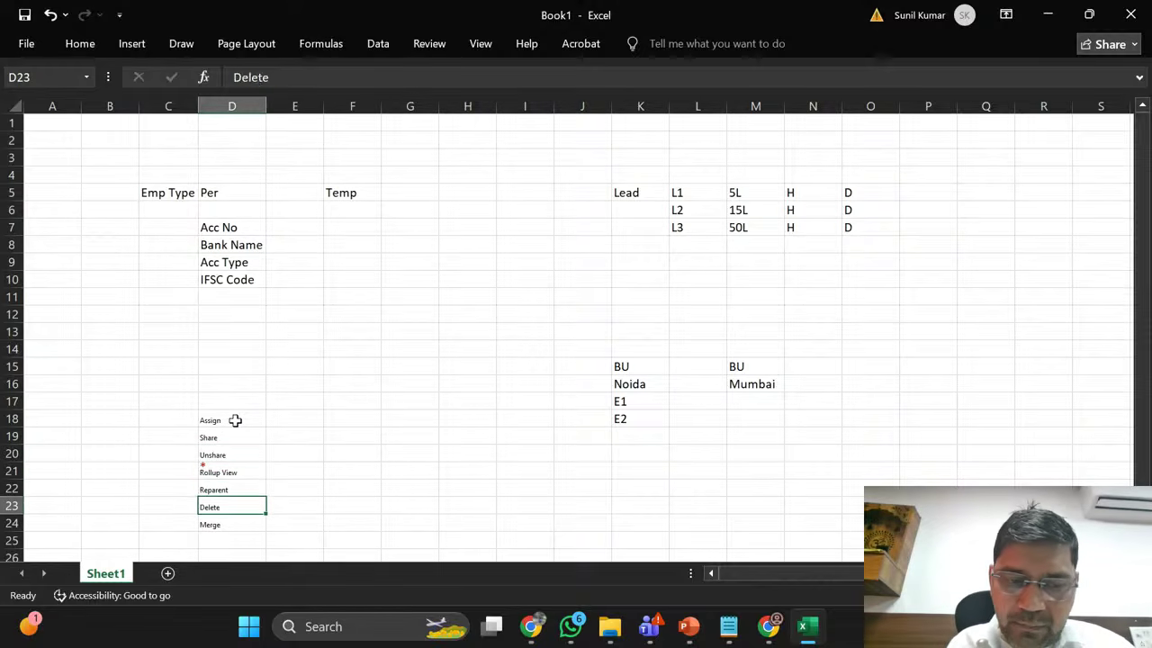
{"action": "key", "text": "Down"}
{"action": "key", "text": "Up"}
{"action": "key", "text": "Up"}
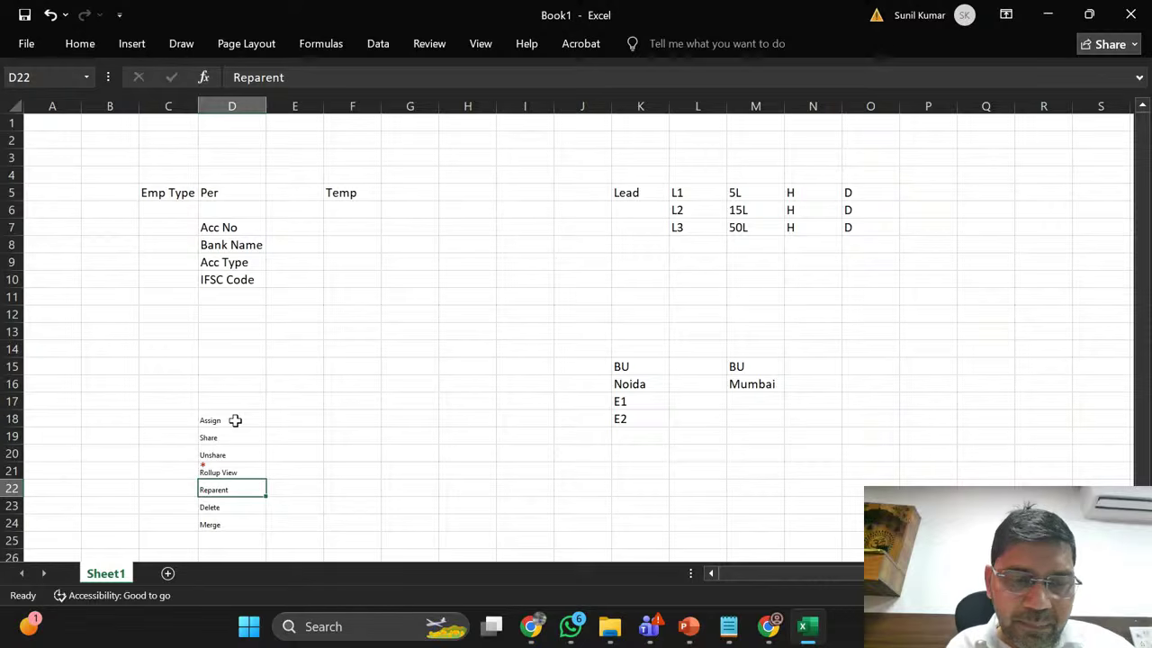
{"action": "key", "text": "Right"}
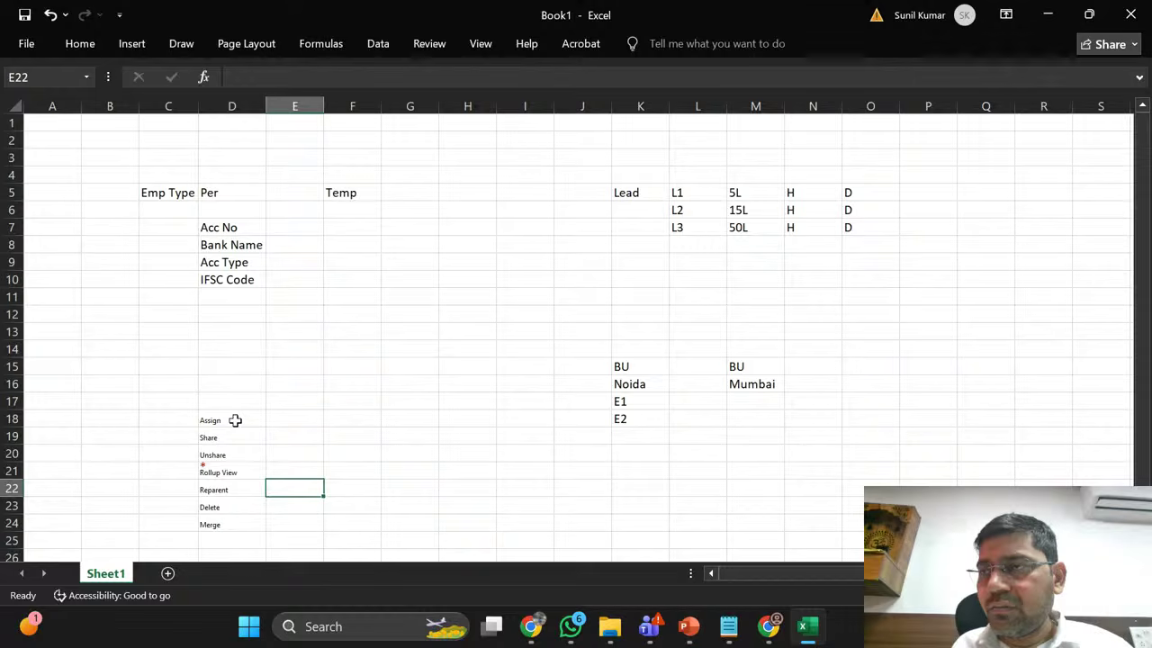
{"action": "key", "text": "Up"}
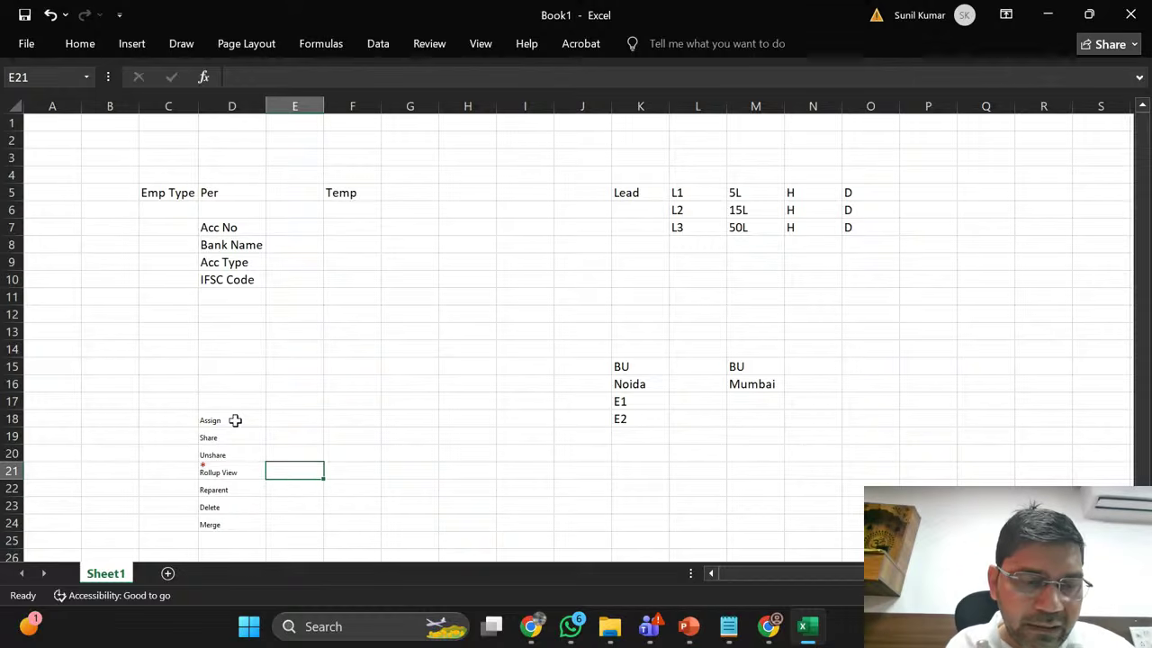
{"action": "key", "text": "Left"}
{"action": "key", "text": "Right"}
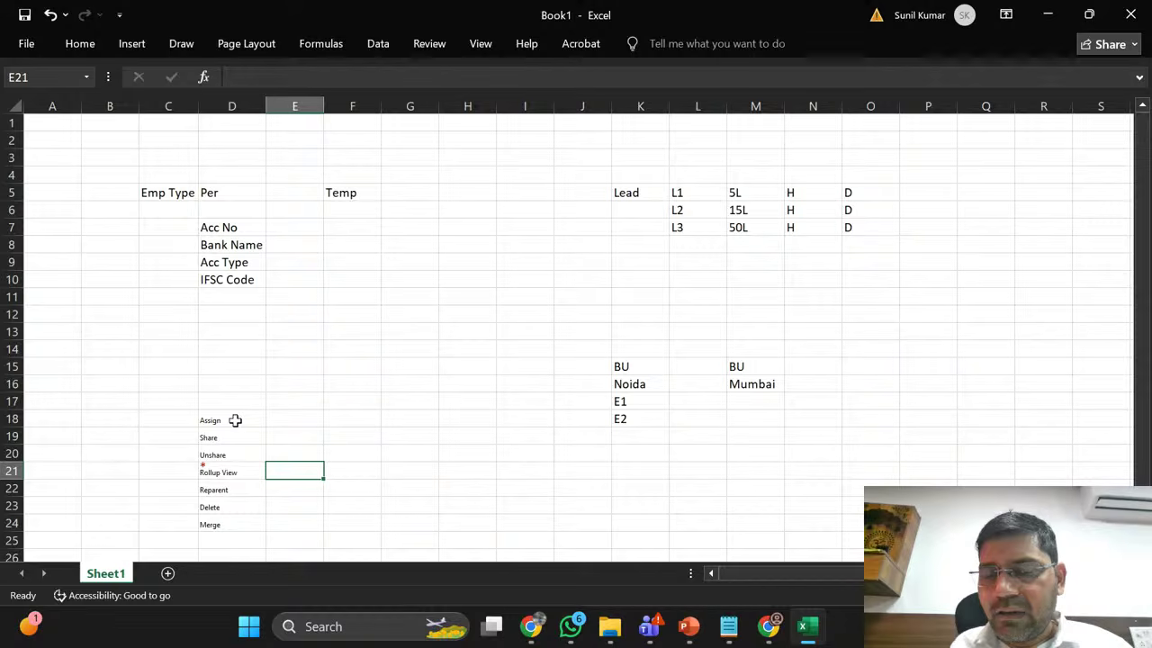
{"action": "key", "text": "Left"}
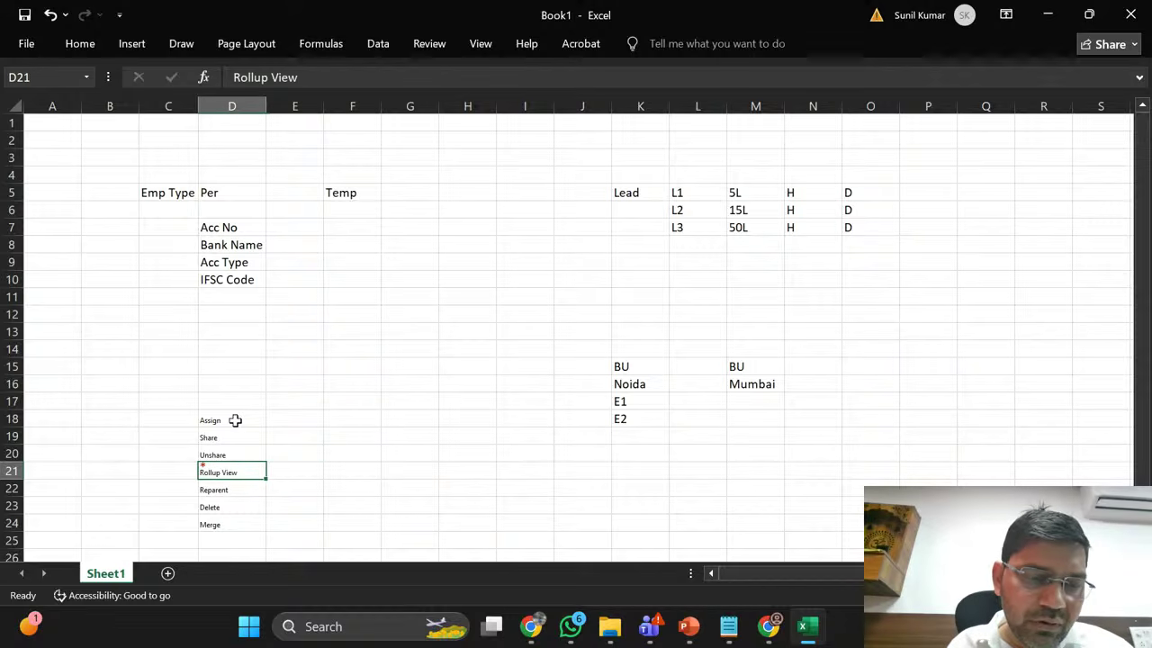
Step: Check the Delete and Merge notes and go to empty cell I20
{"action": "key", "text": "Down"}
{"action": "key", "text": "Down"}
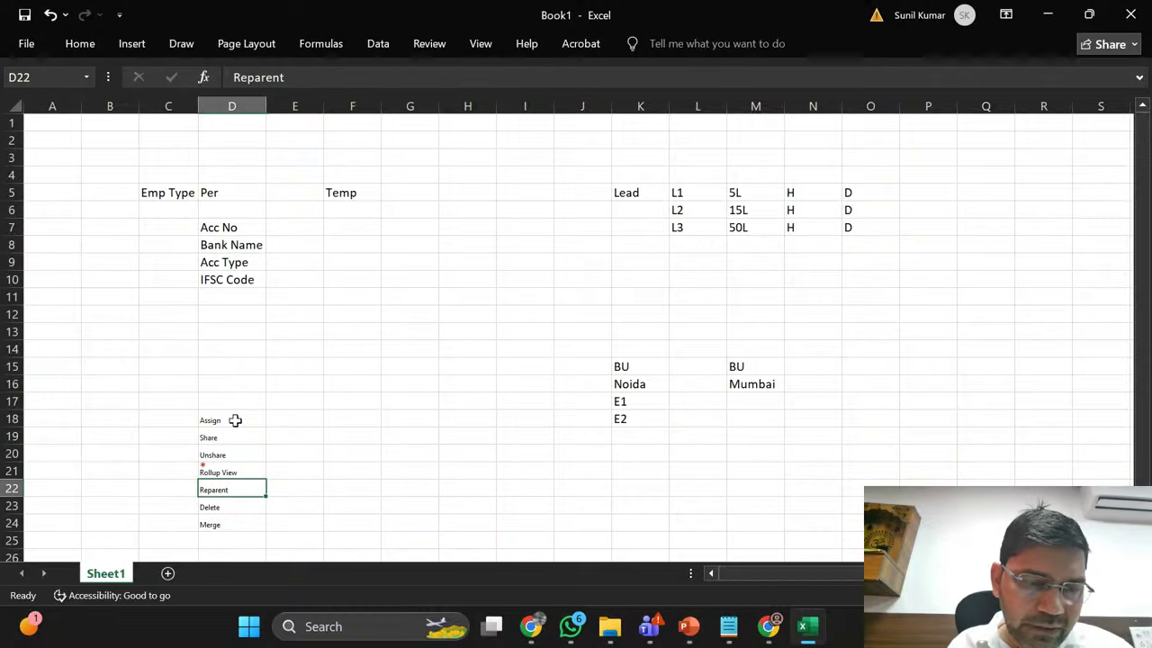
{"action": "key", "text": "Up"}
{"action": "key", "text": "Up"}
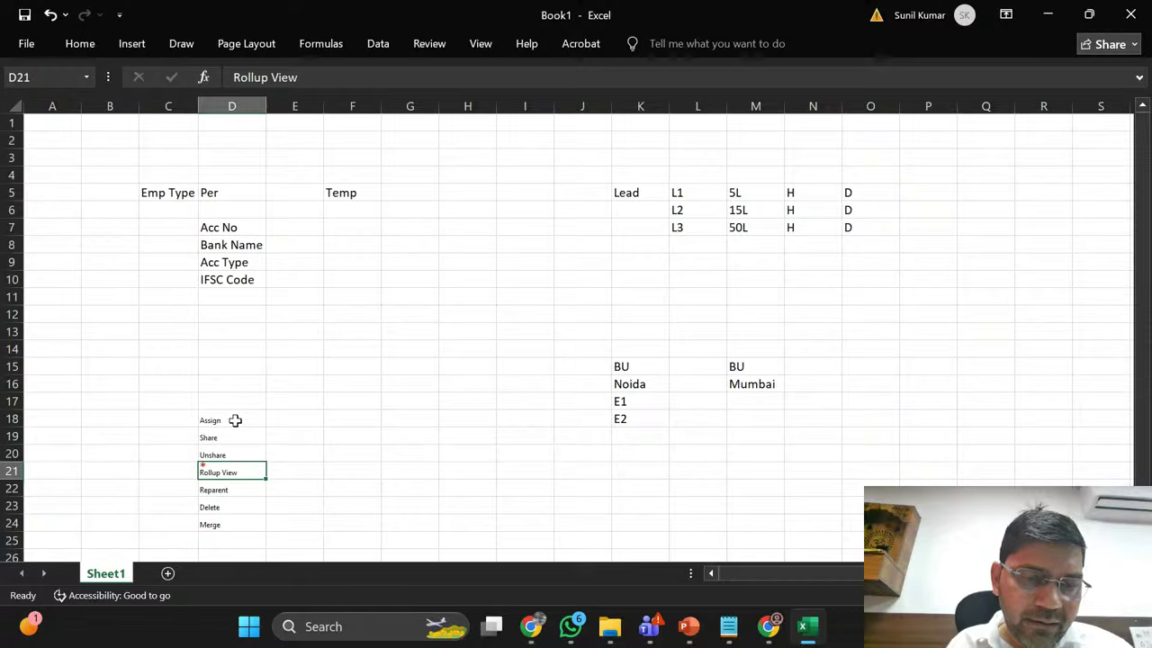
{"action": "key", "text": "Down"}
{"action": "key", "text": "Down"}
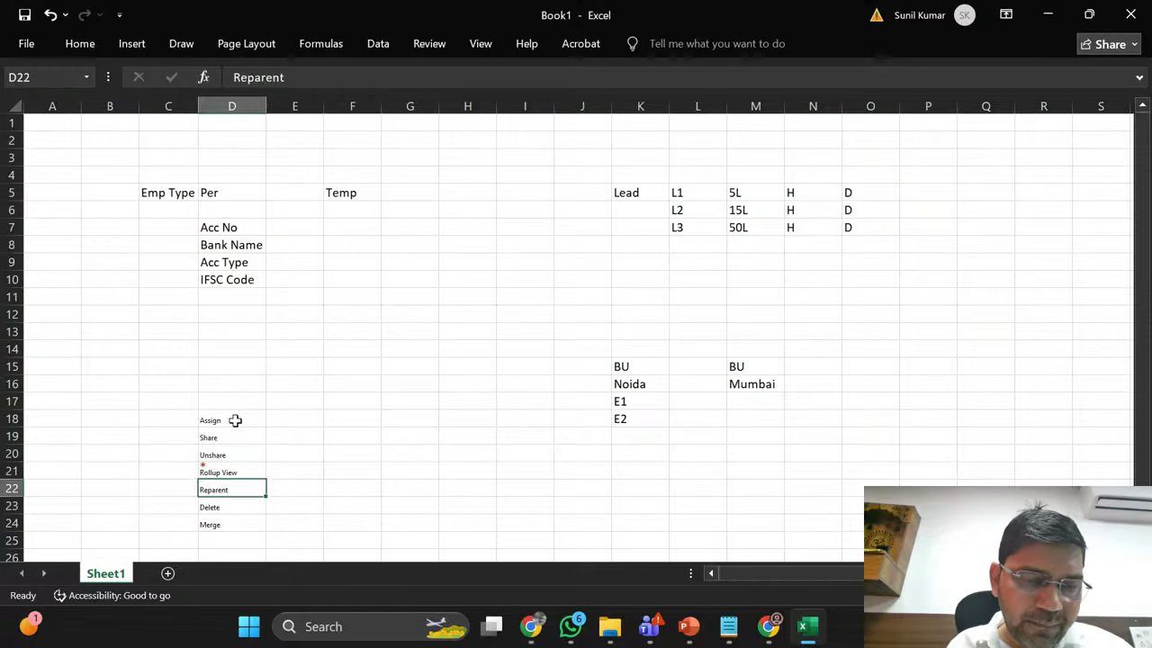
{"action": "key", "text": "Right"}
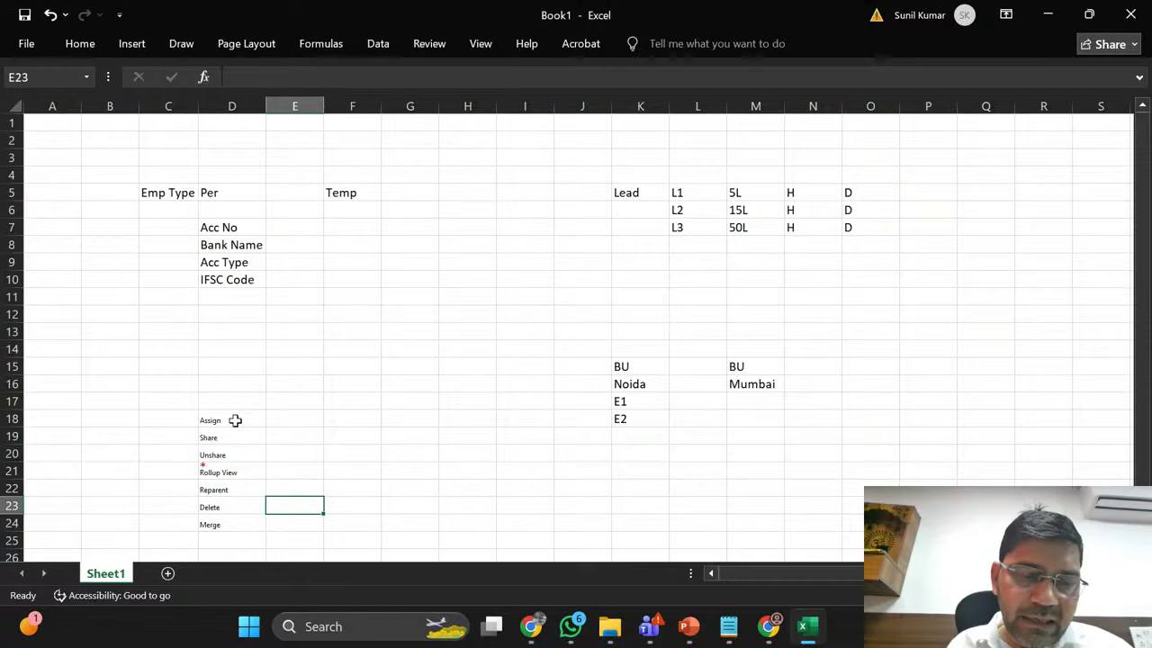
{"action": "key", "text": "Left"}
{"action": "key", "text": "Right"}
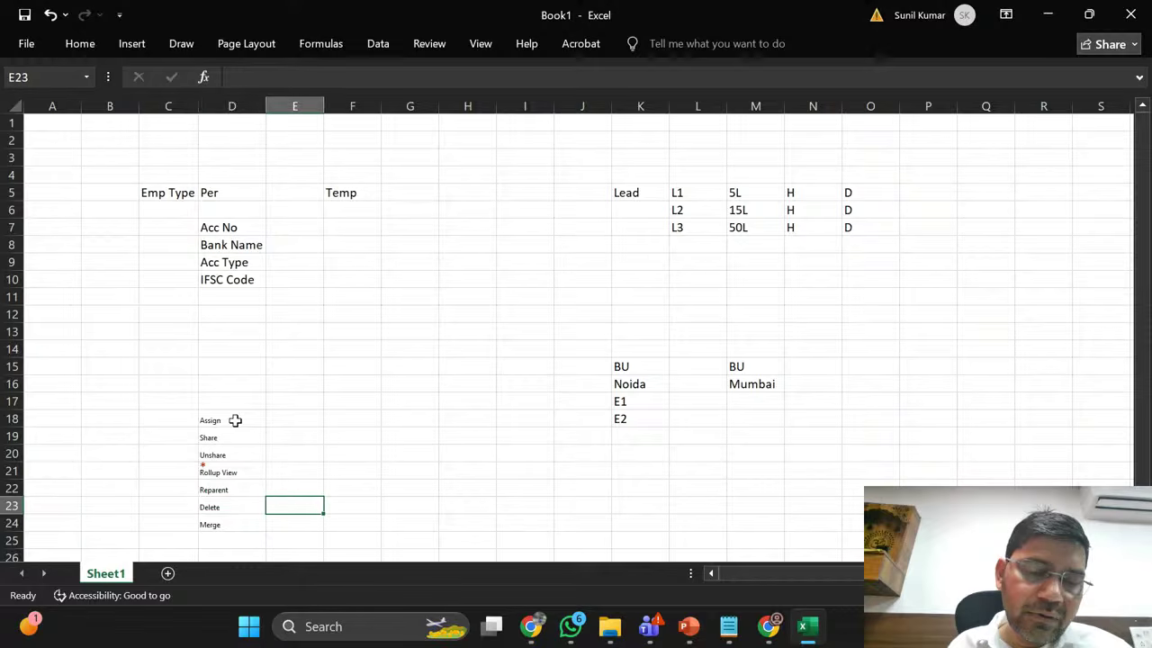
{"action": "key", "text": "Left"}
{"action": "key", "text": "Down"}
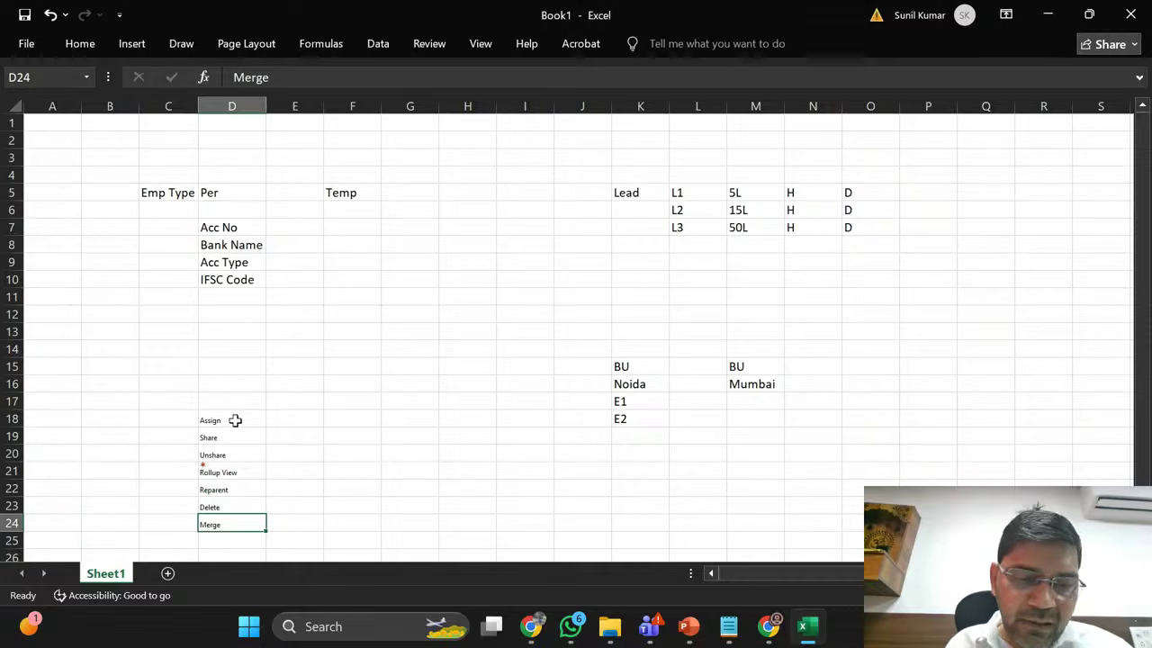
{"action": "key", "text": "Right"}
{"action": "key", "text": "Right"}
{"action": "key", "text": "Right"}
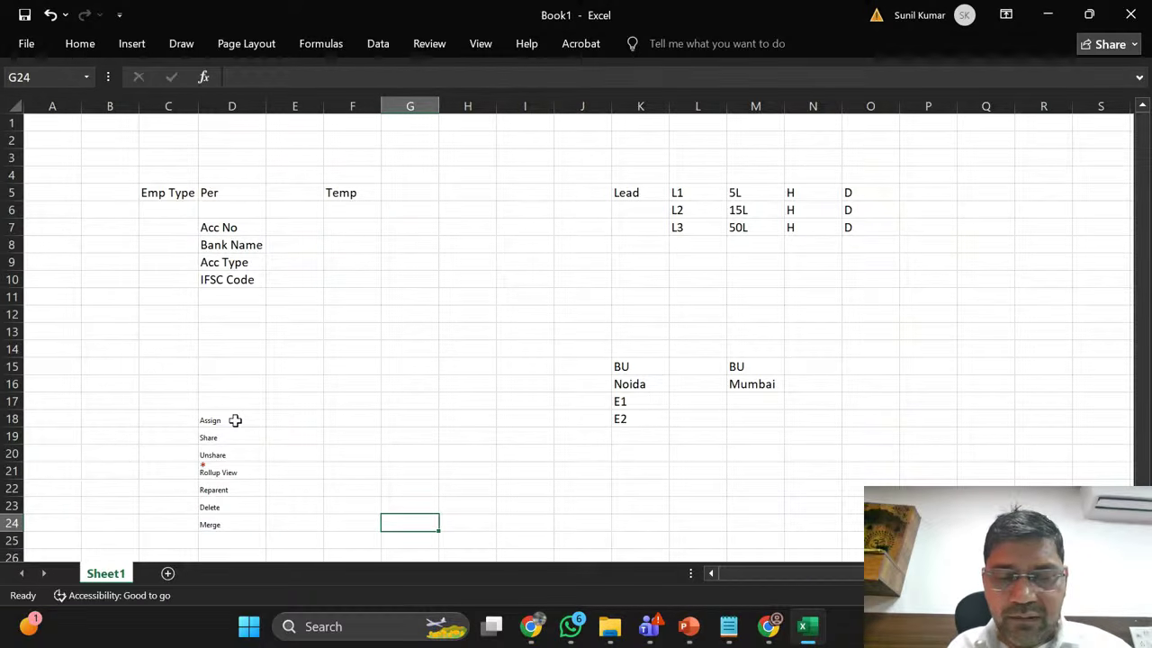
{"action": "key", "text": "Left"}
{"action": "key", "text": "Left"}
{"action": "key", "text": "Left"}
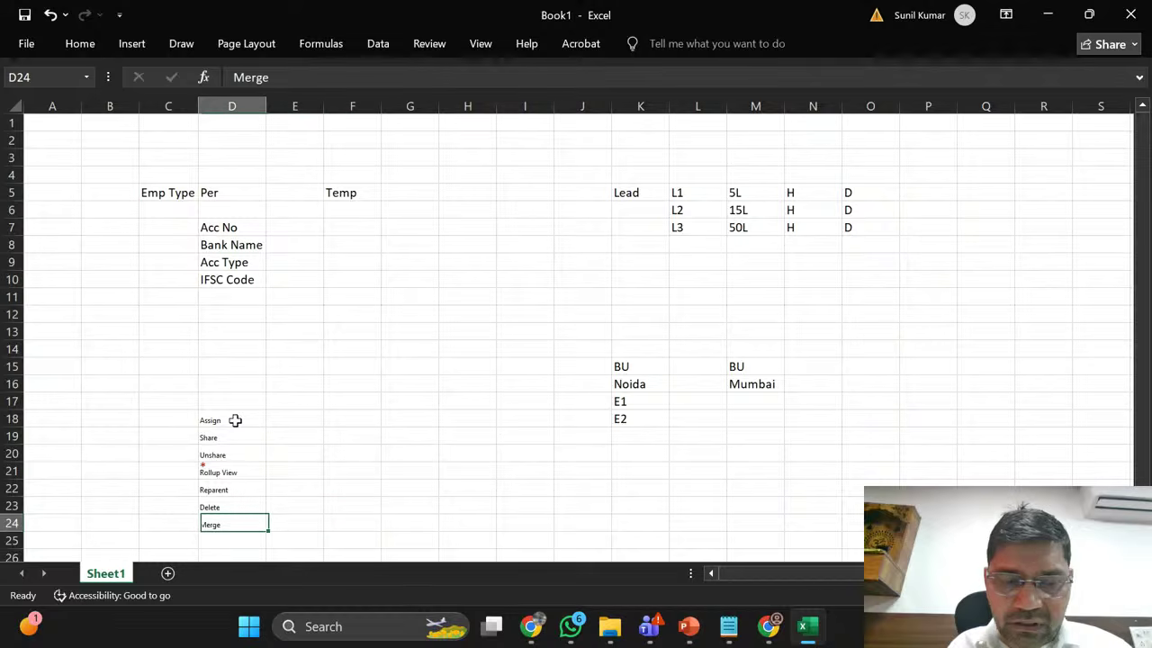
{"action": "key", "text": "Right"}
{"action": "key", "text": "Right"}
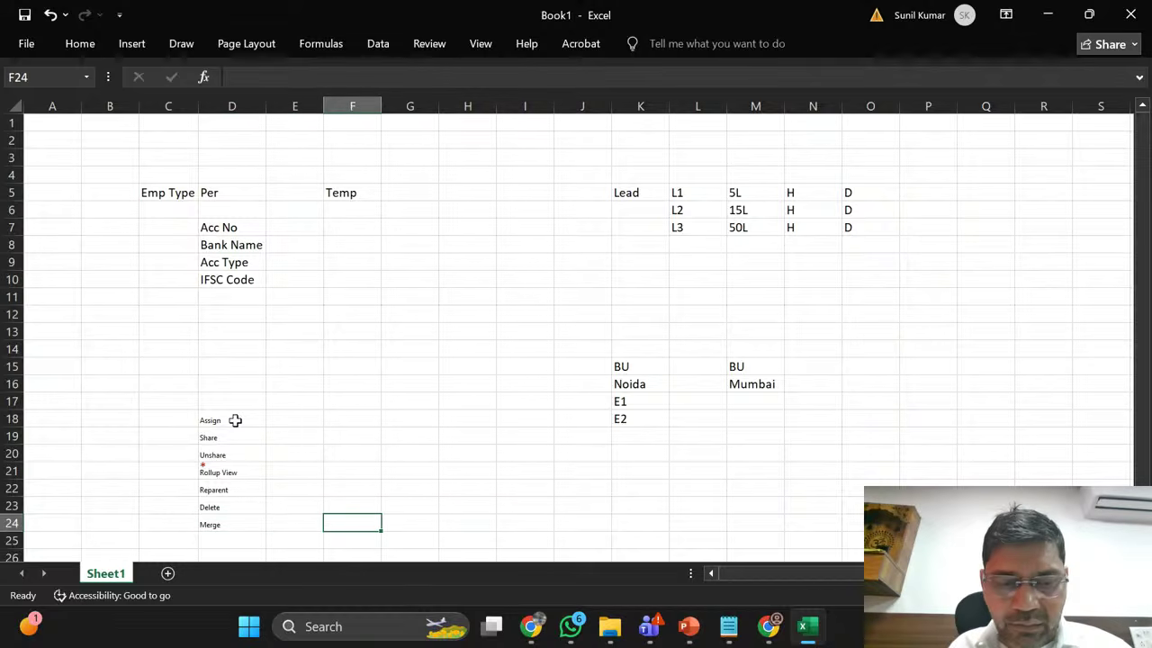
{"action": "key", "text": "Right"}
{"action": "key", "text": "Up"}
{"action": "key", "text": "Up"}
{"action": "key", "text": "Up"}
{"action": "key", "text": "Up"}
{"action": "key", "text": "Right"}
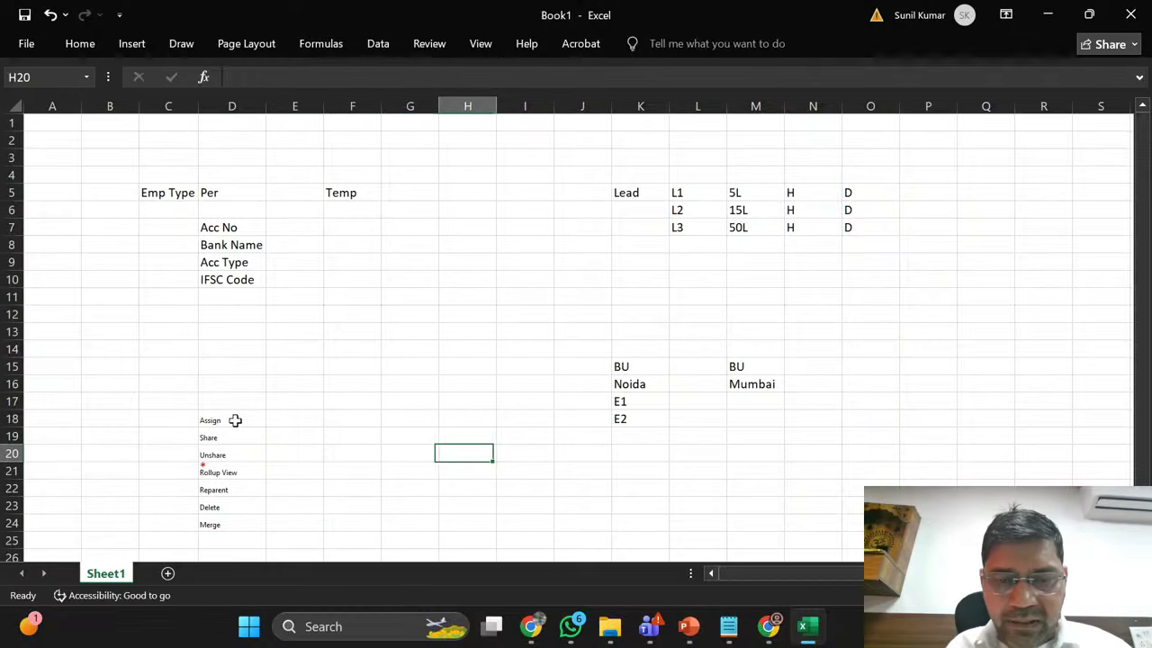
{"action": "key", "text": "Right"}
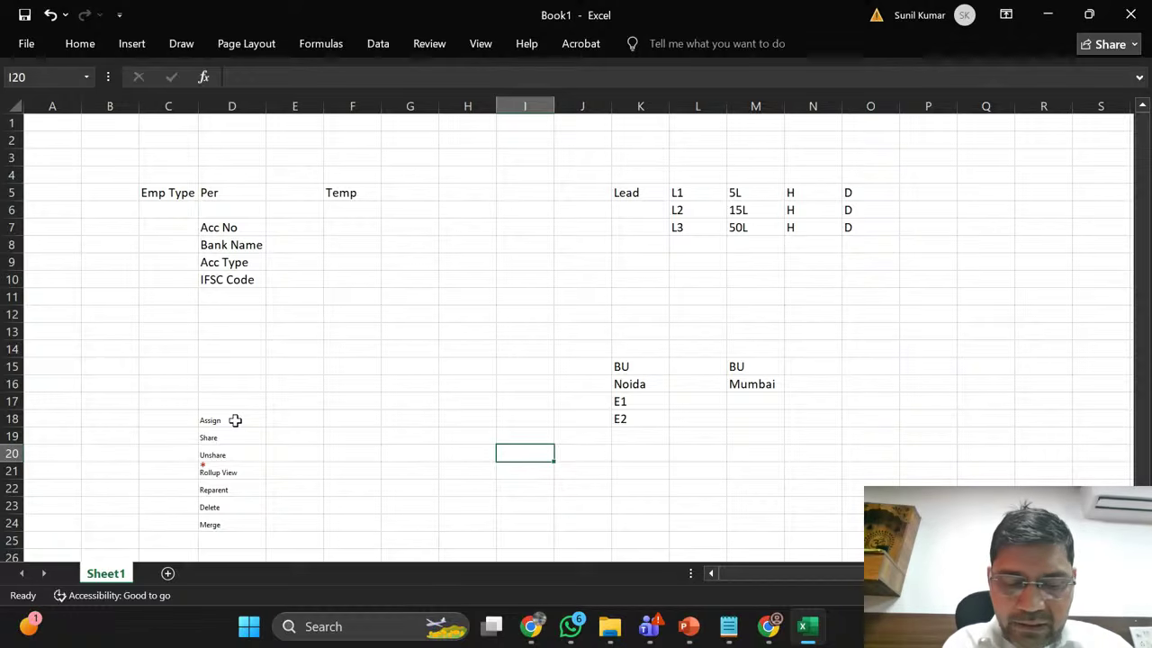
Step: Enter lead L1 in I20 with a first name, last name and phone number
{"action": "type", "text": "L1"}
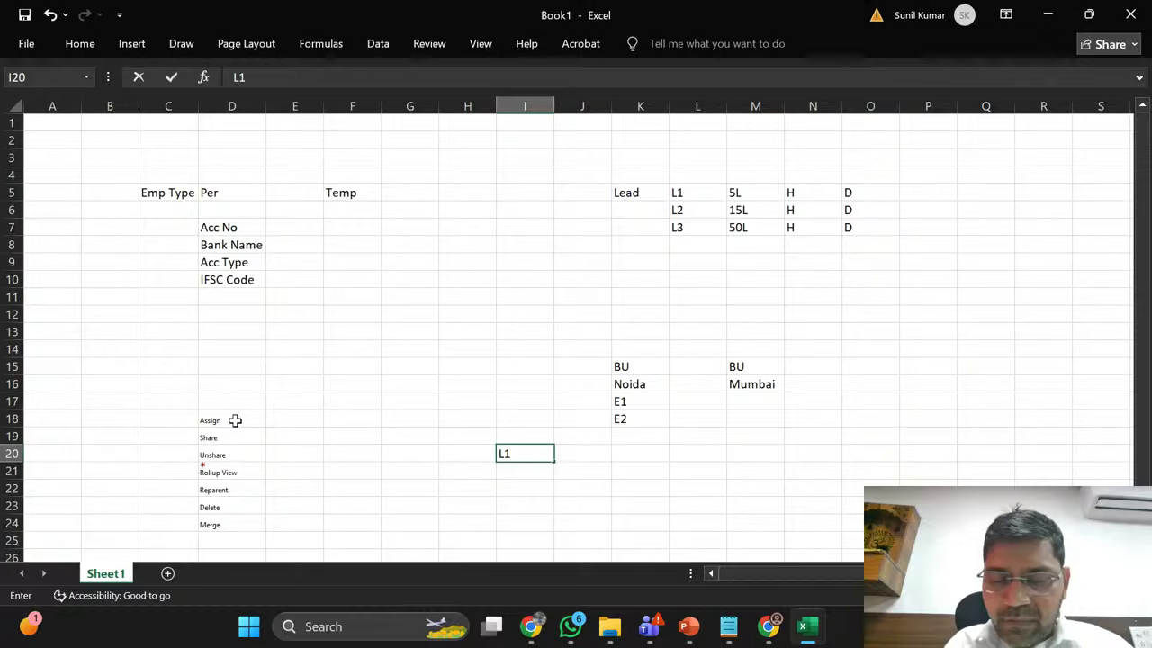
{"action": "key", "text": "Tab"}
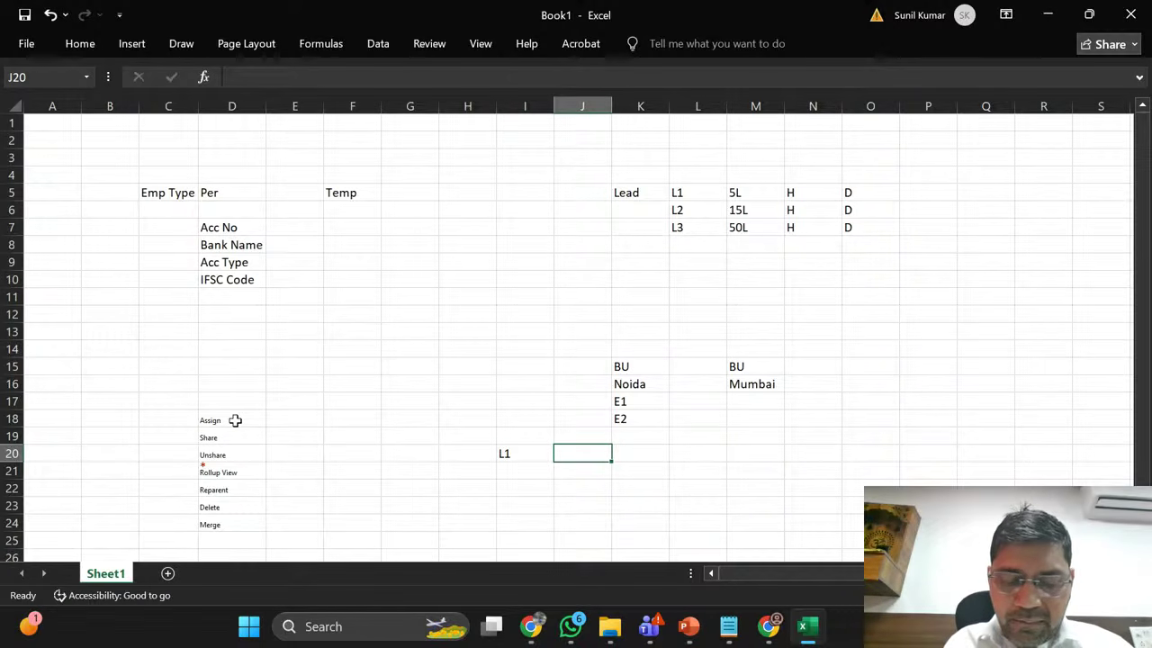
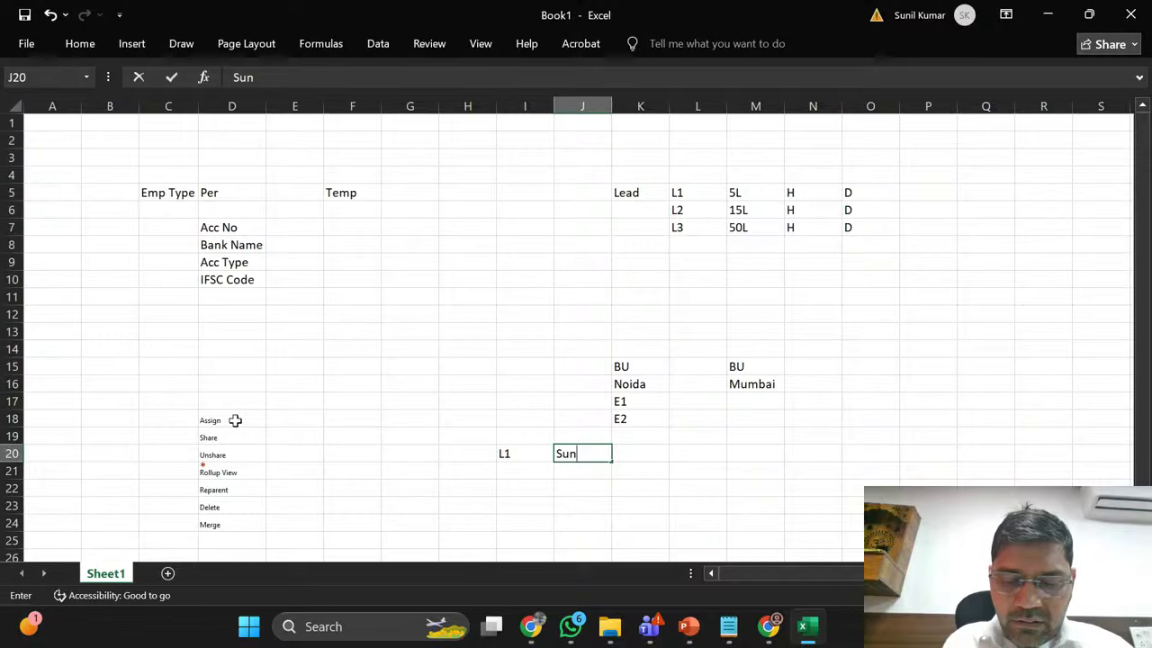
{"action": "key", "text": "Tab"}
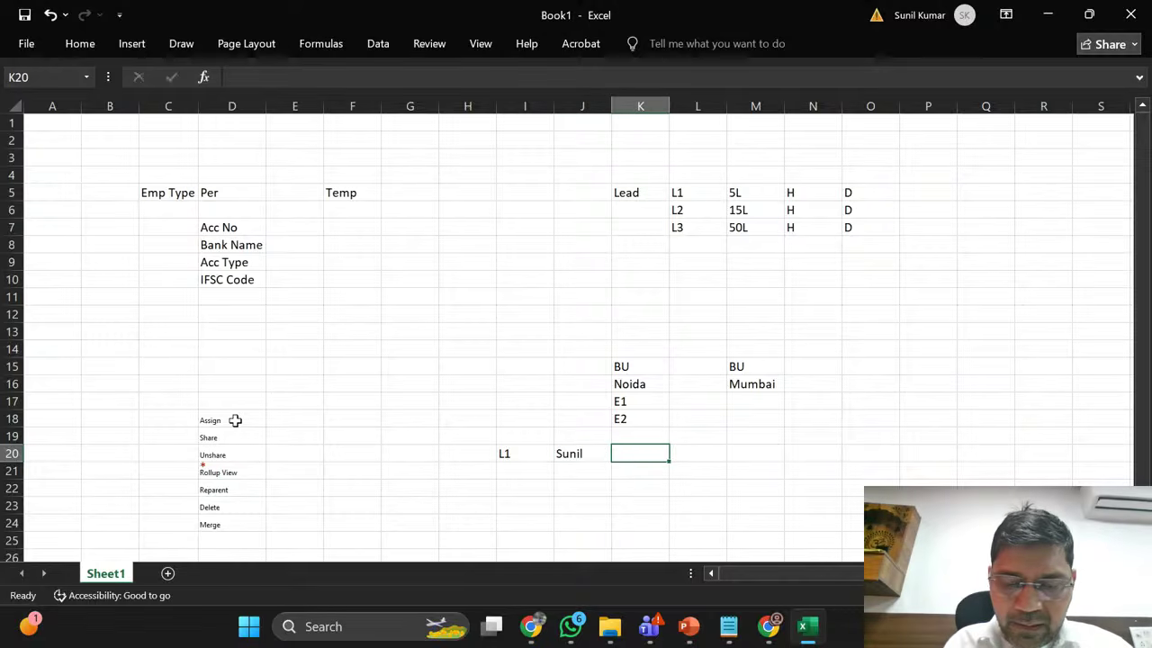
{"action": "key", "text": "Tab"}
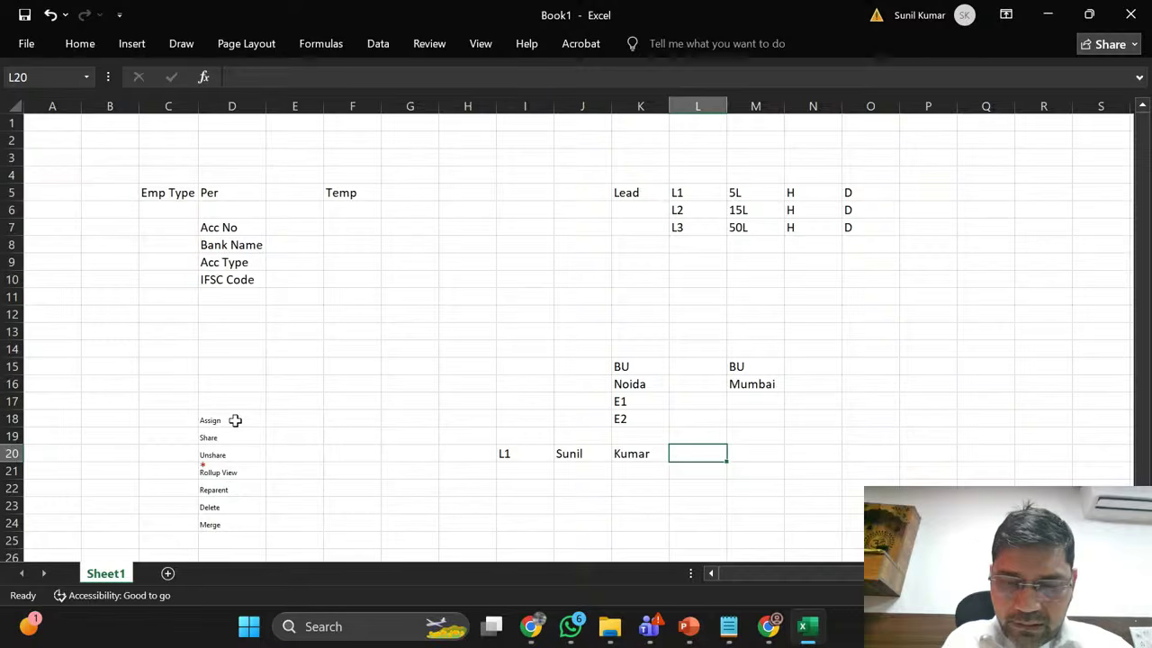
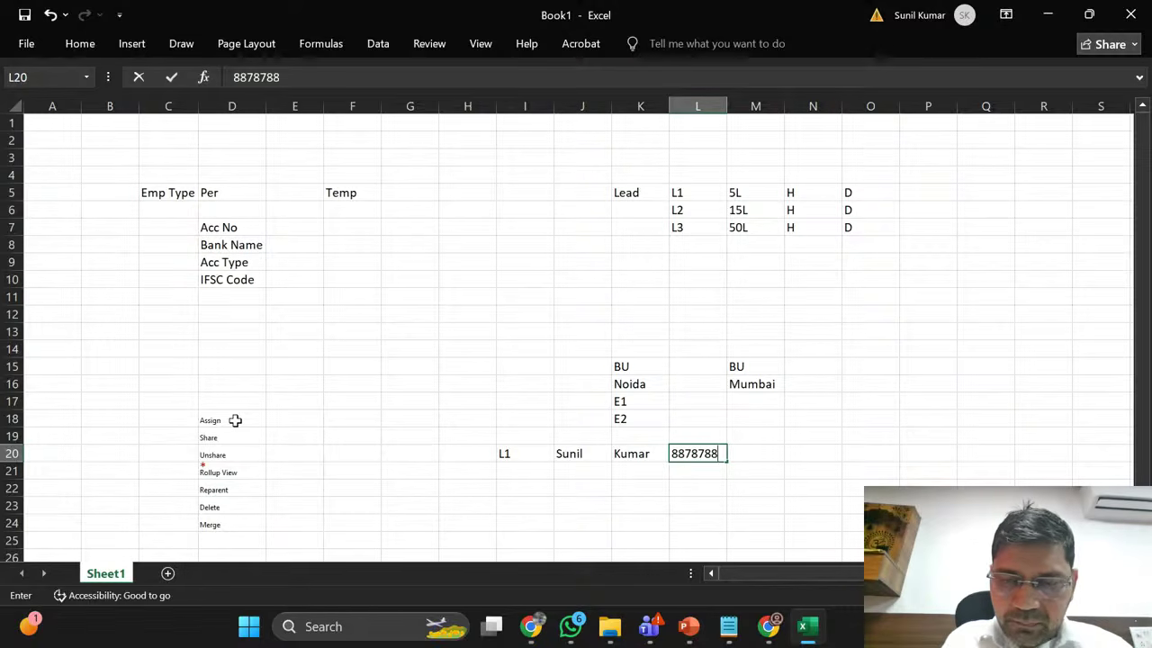
{"action": "key", "text": "Return"}
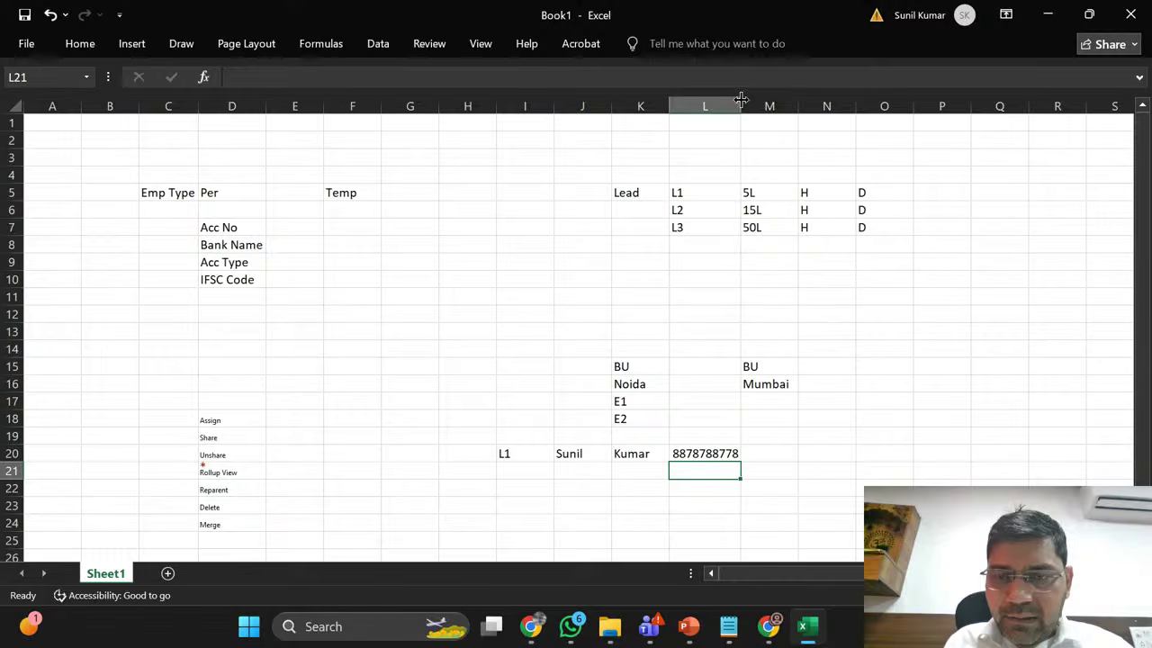
{"action": "left_click", "coordinate": [718, 454]}
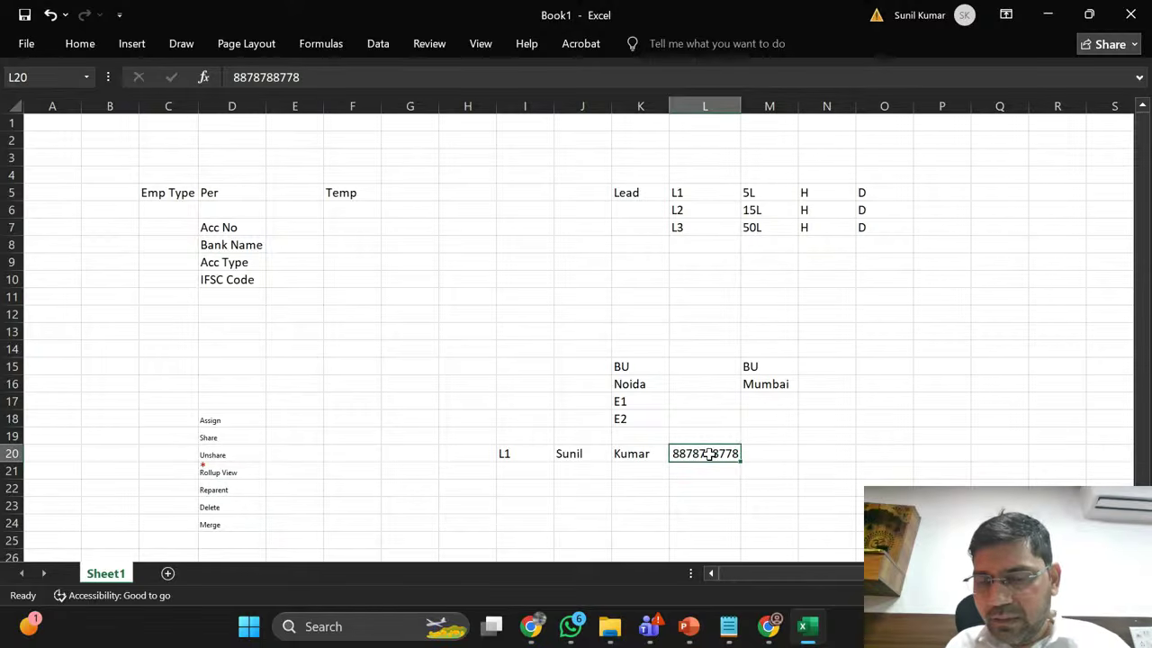
{"action": "left_click", "coordinate": [759, 457]}
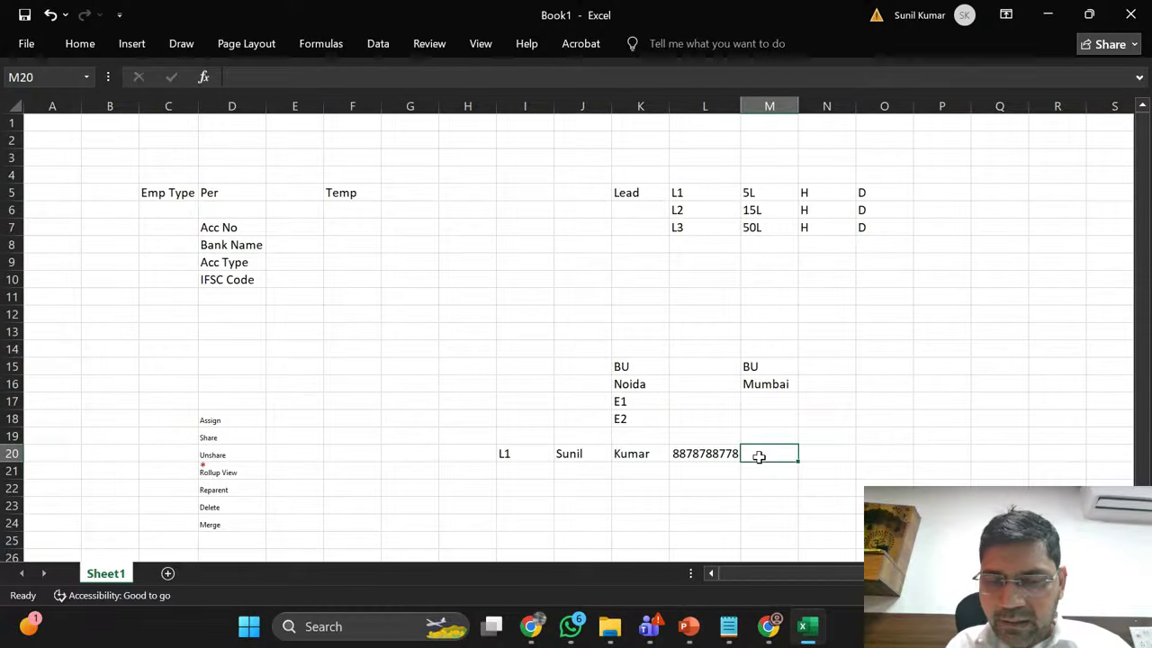
Step: Add the lead label L2 in cell I21
{"action": "key", "text": "Down"}
{"action": "key", "text": "Left"}
{"action": "key", "text": "Left"}
{"action": "key", "text": "Left"}
{"action": "key", "text": "Left"}
{"action": "type", "text": "L1"}
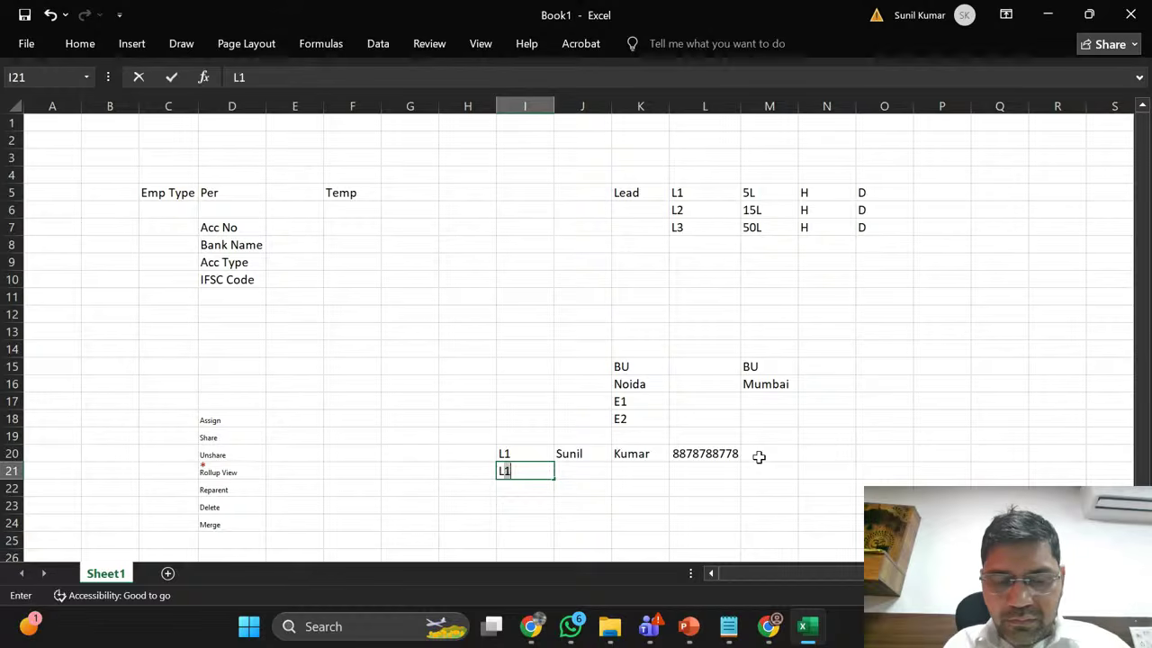
{"action": "key", "text": "BackSpace"}
{"action": "type", "text": "2"}
{"action": "key", "text": "Tab"}
Step: Copy L1's name and phone details from J20:L20 for pasting into J21
{"action": "key", "text": "Up"}
{"action": "key", "text": "shift+Right"}
{"action": "key", "text": "shift+Right"}
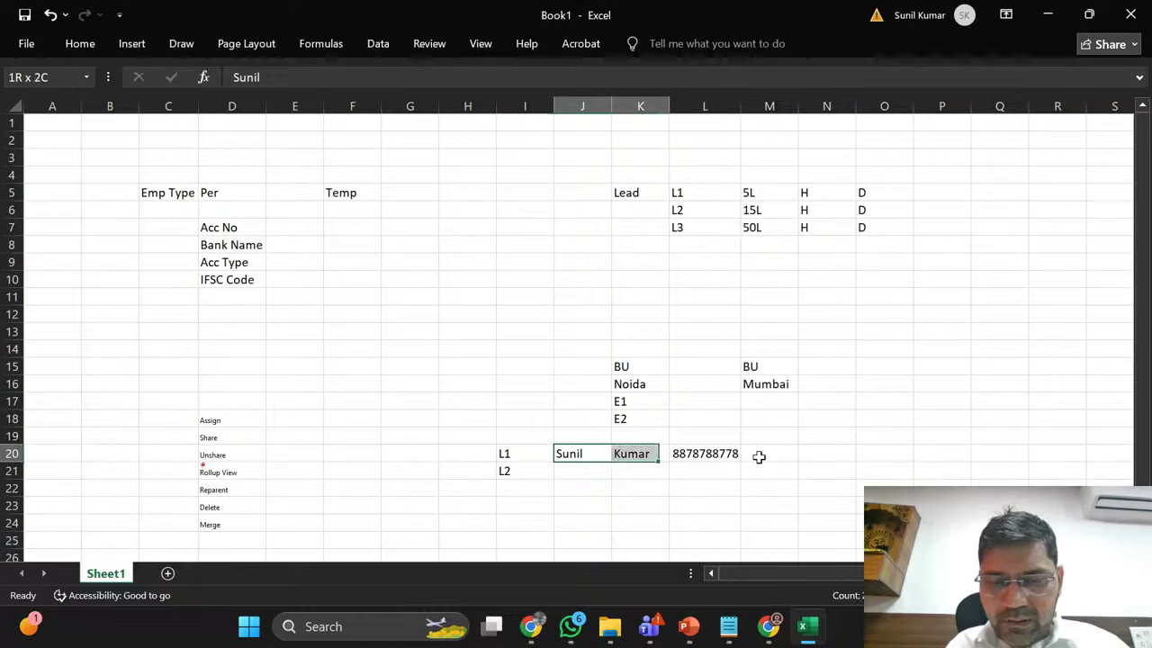
{"action": "left_click", "coordinate": [755, 467]}
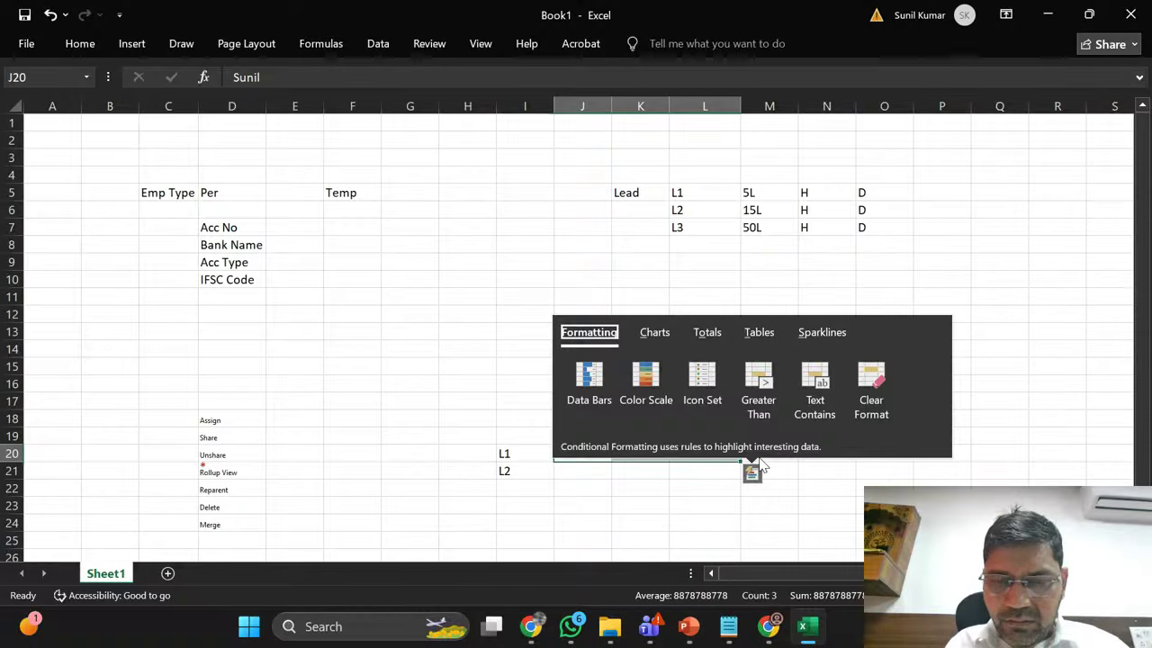
{"action": "key", "text": "Escape"}
{"action": "left_click", "coordinate": [610, 501]}
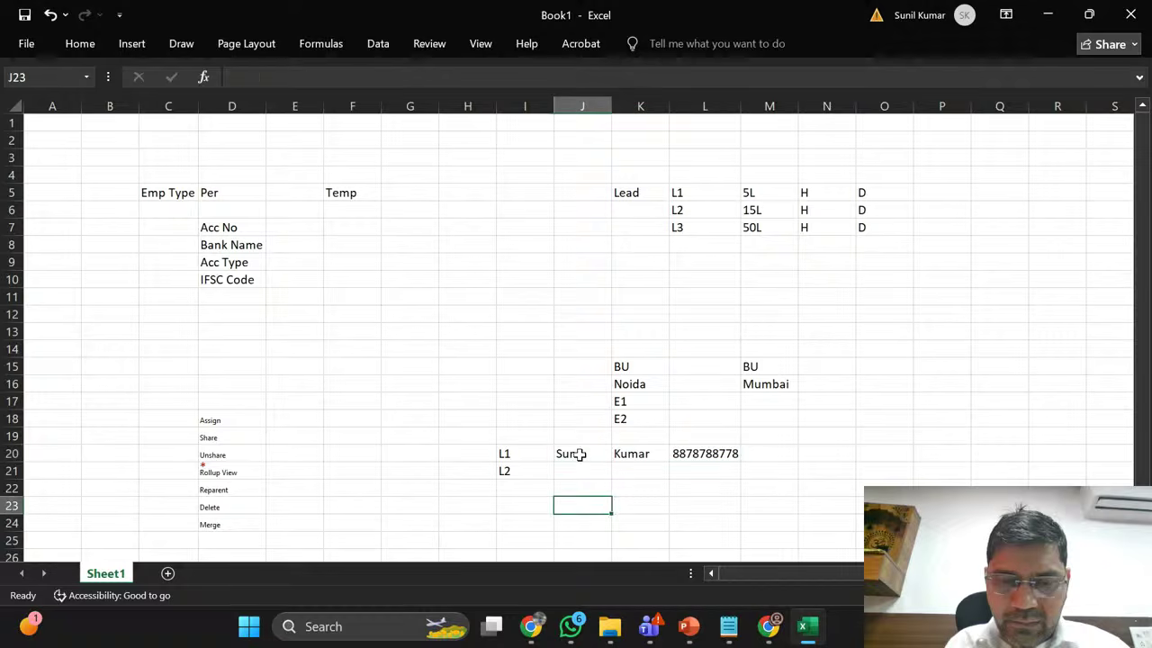
{"action": "left_click", "coordinate": [574, 453]}
{"action": "key", "text": "shift+Right"}
{"action": "key", "text": "shift+Right"}
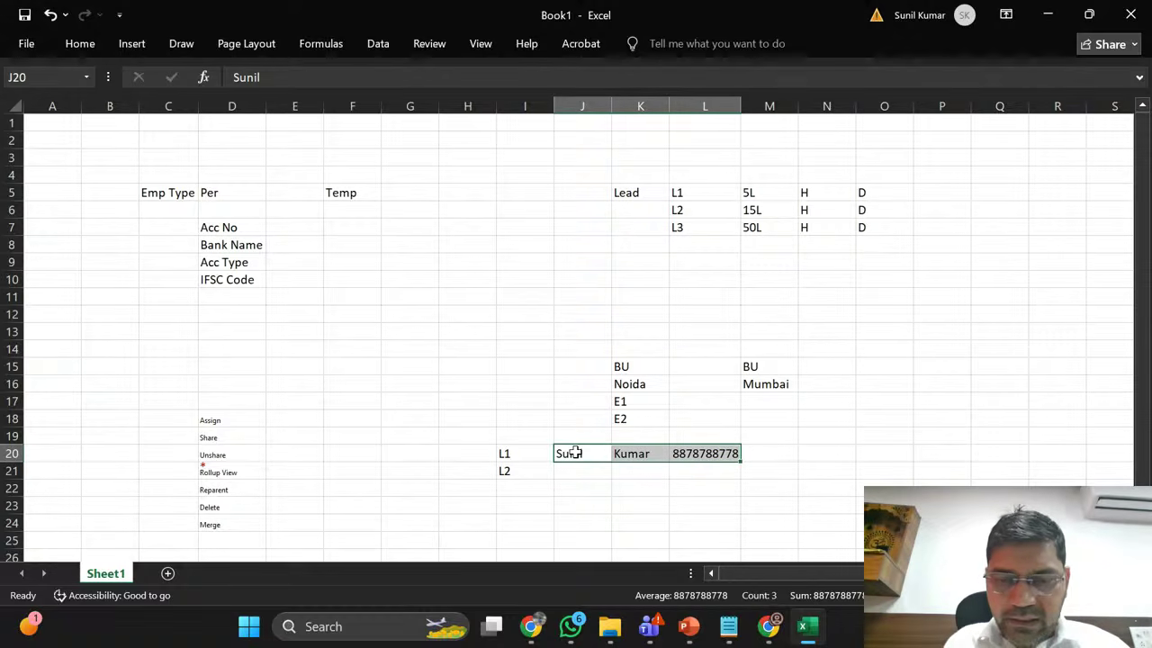
{"action": "key", "text": "ctrl+c"}
{"action": "left_click", "coordinate": [576, 470]}
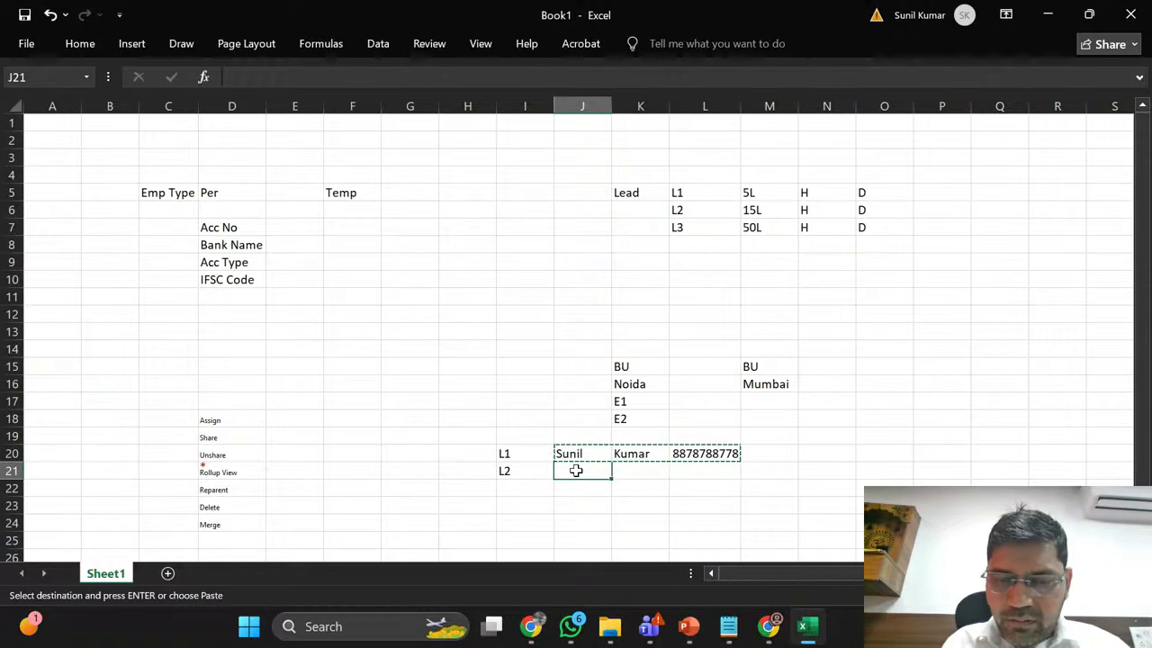
Step: Paste L1's name and phone details into the L2 row and check both rows
{"action": "key", "text": "Return"}
{"action": "key", "text": "Return"}
{"action": "key", "text": "Right"}
{"action": "key", "text": "Right"}
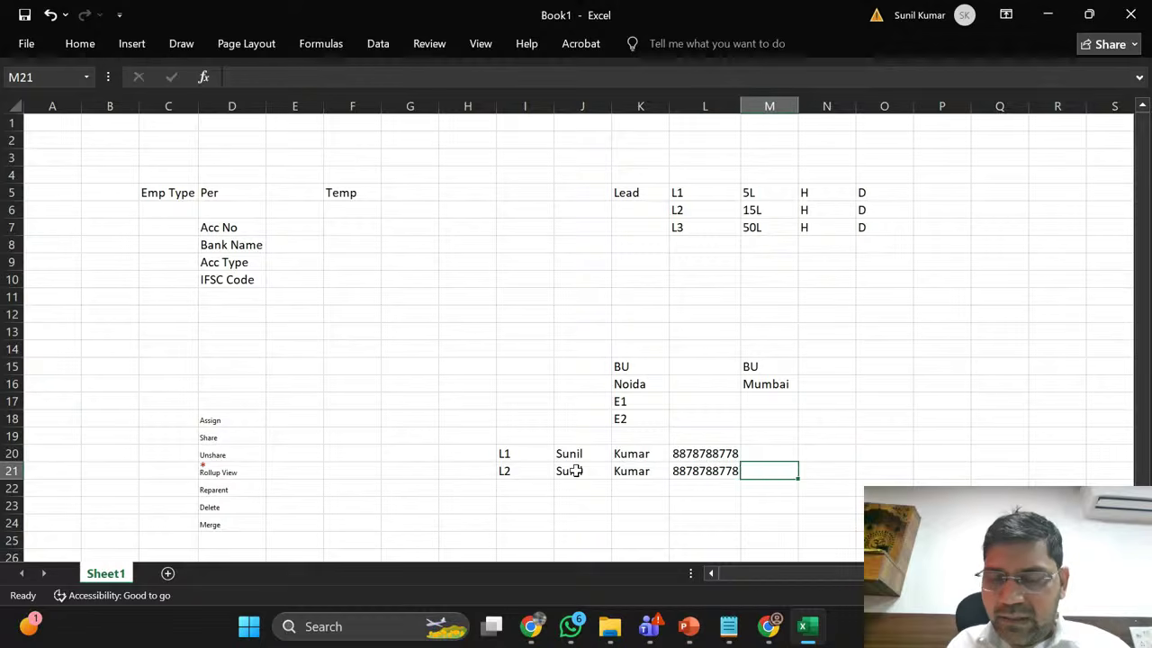
{"action": "key", "text": "Up"}
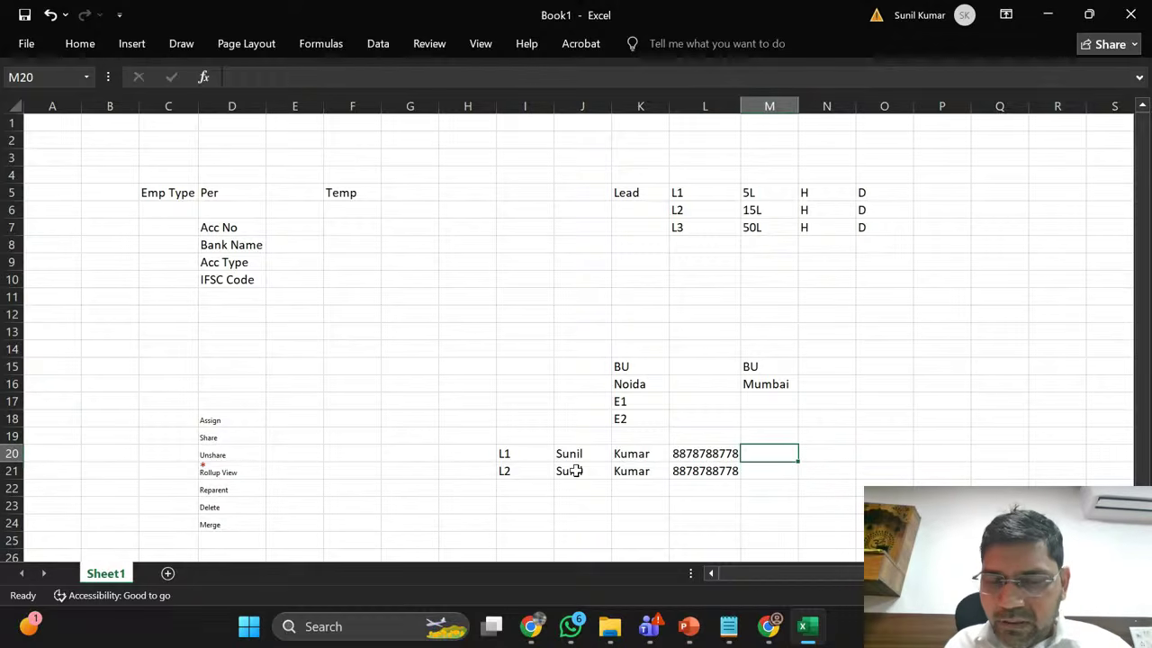
{"action": "left_click", "coordinate": [820, 460]}
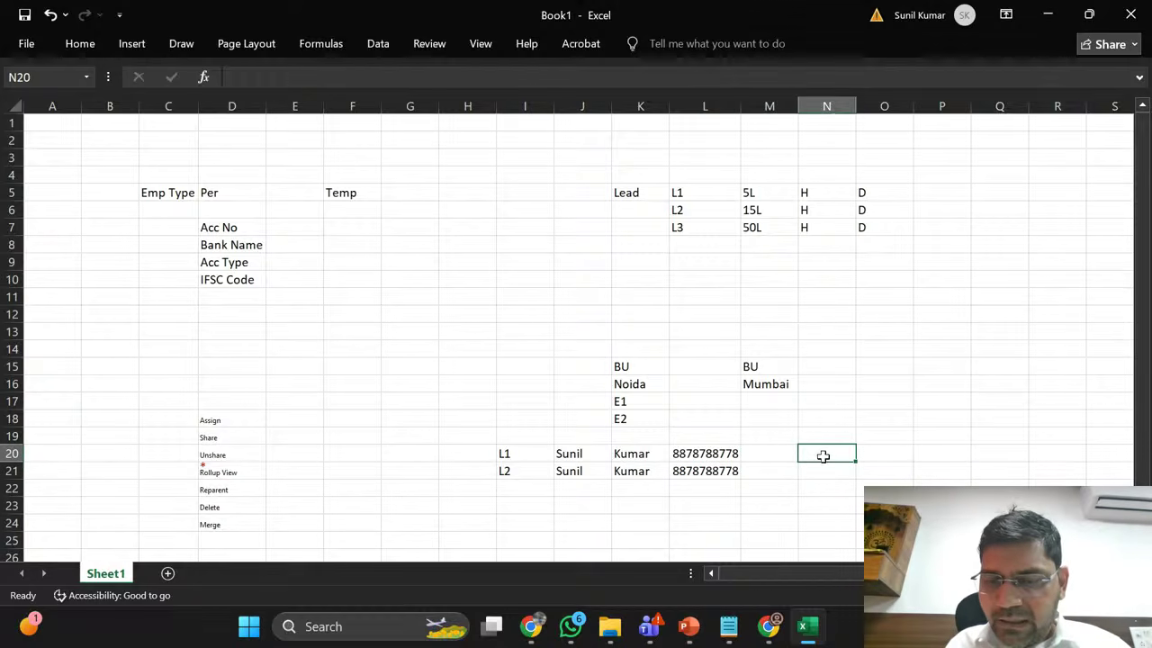
{"action": "left_click", "coordinate": [528, 453]}
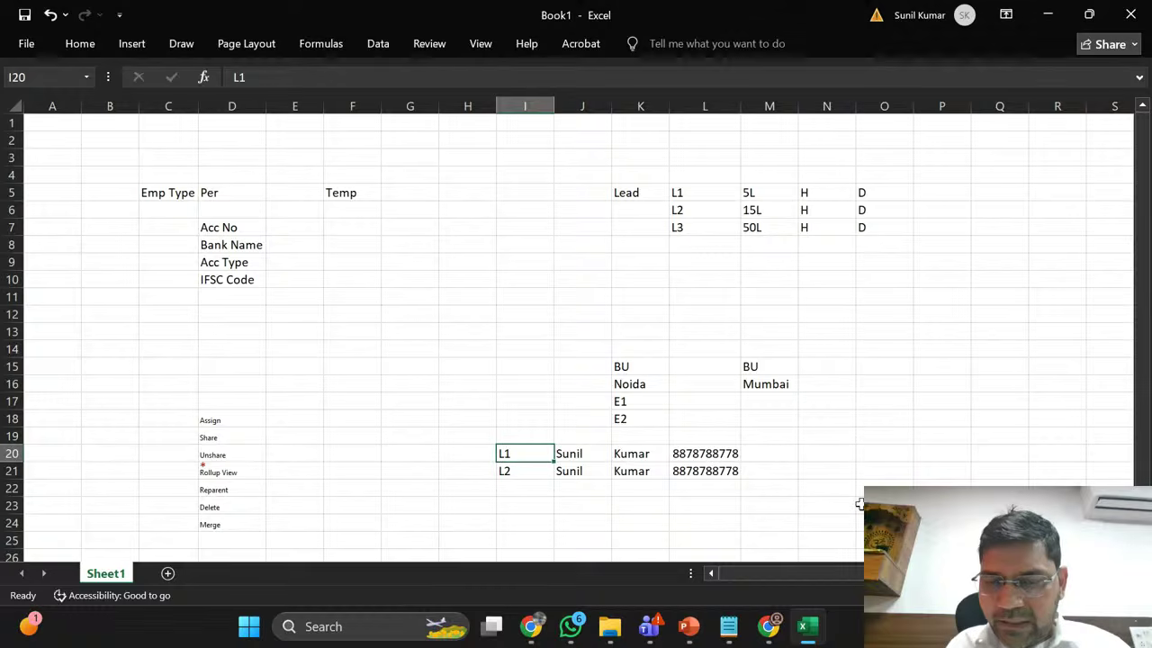
{"action": "left_click", "coordinate": [829, 472]}
{"action": "left_click", "coordinate": [515, 471]}
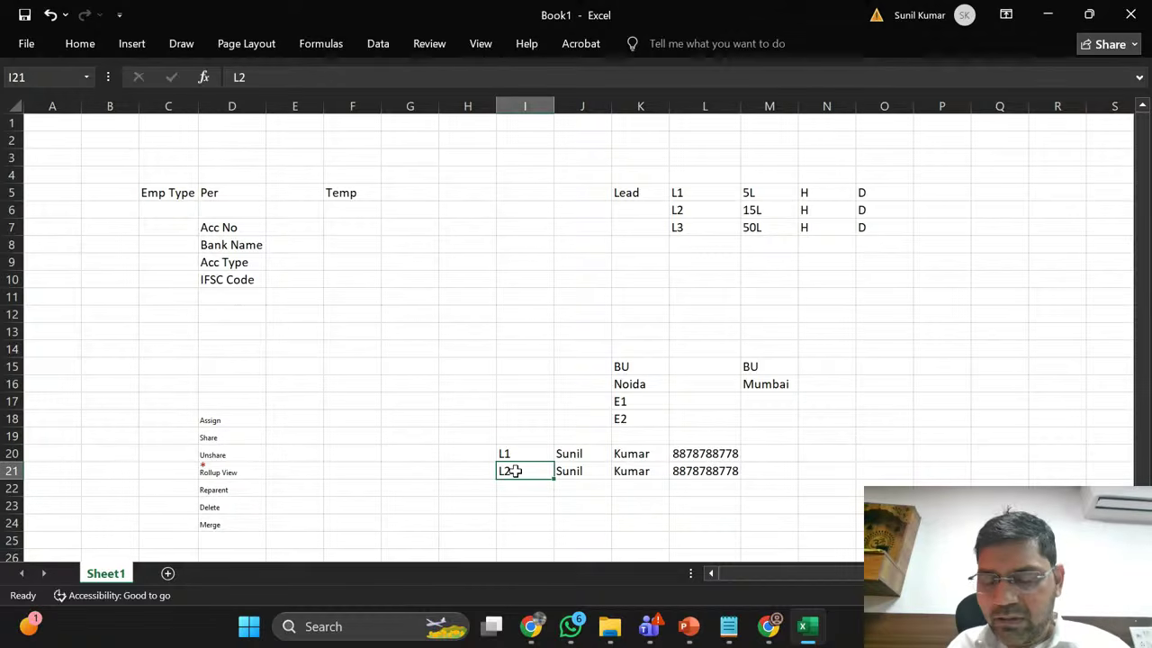
{"action": "key", "text": "Right"}
{"action": "key", "text": "Right"}
{"action": "key", "text": "Right"}
{"action": "key", "text": "Right"}
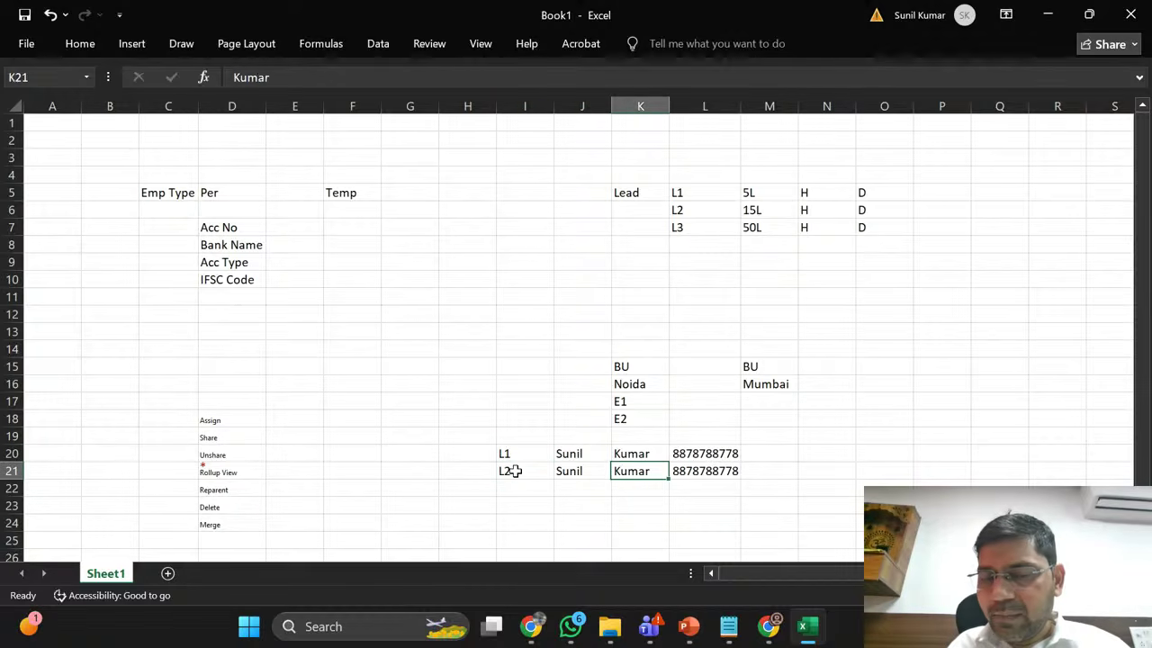
{"action": "key", "text": "Left"}
{"action": "key", "text": "Left"}
{"action": "key", "text": "Left"}
{"action": "key", "text": "Left"}
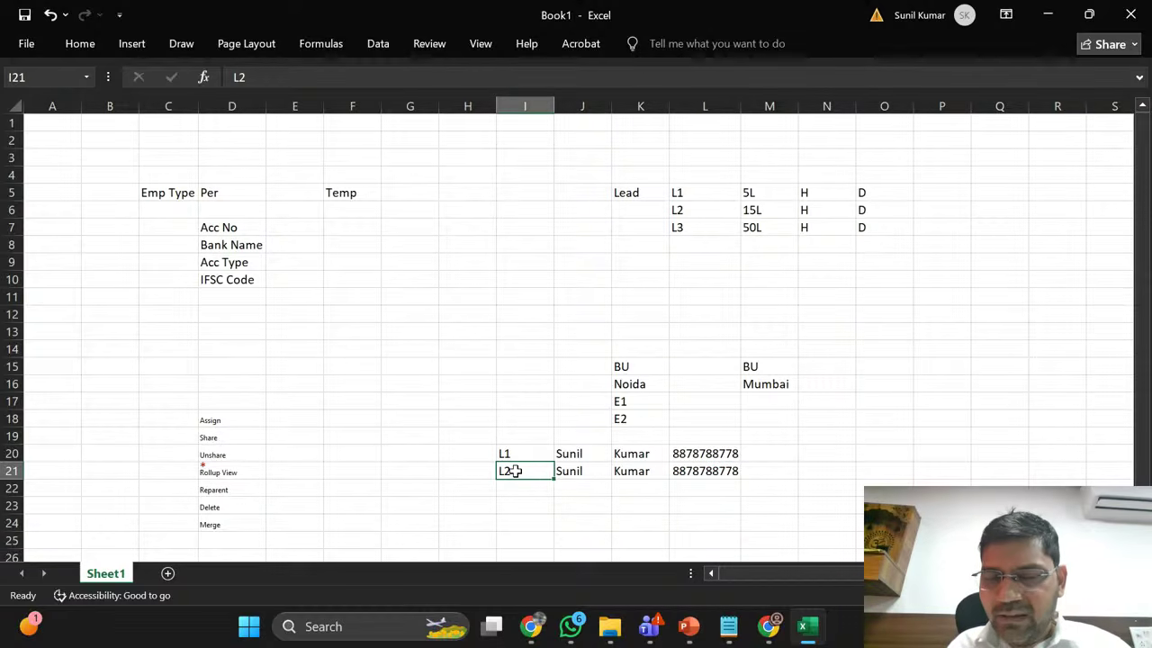
{"action": "key", "text": "Up"}
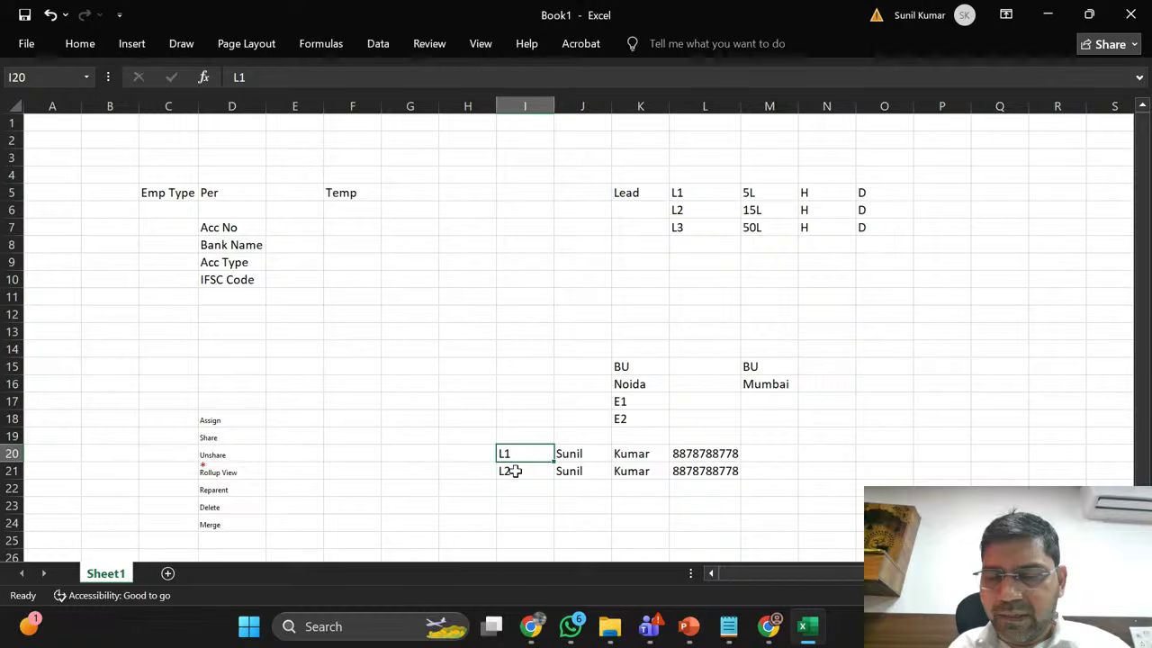
{"action": "key", "text": "Right"}
{"action": "key", "text": "Right"}
{"action": "key", "text": "Right"}
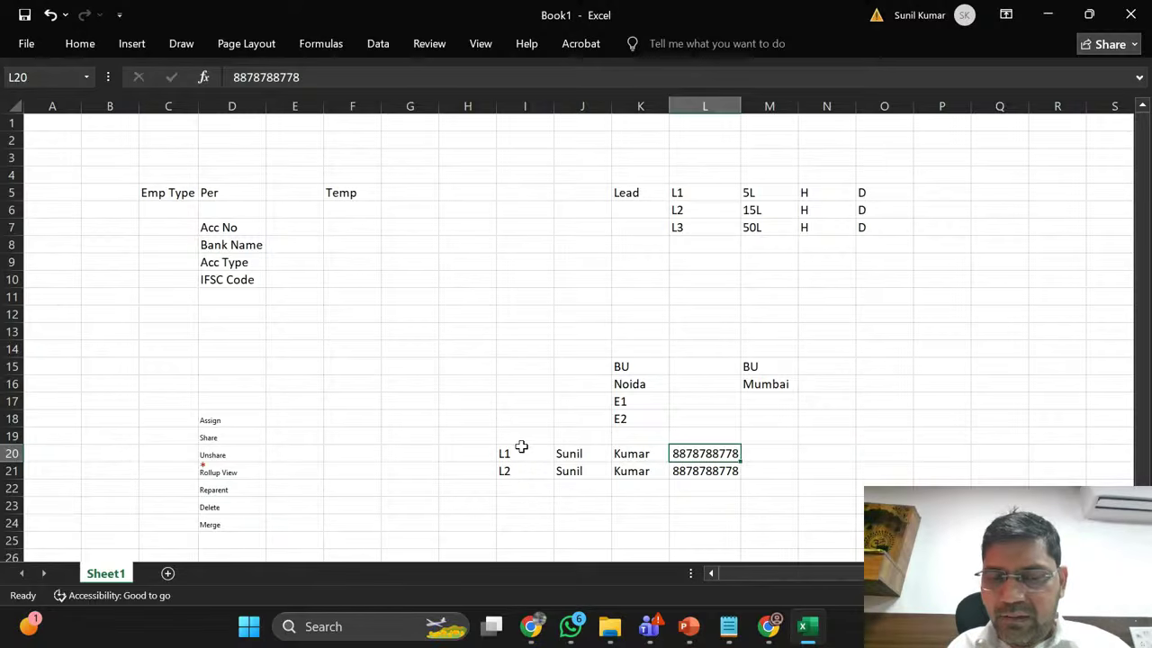
Step: Select lead rows L1–L2 in I20:L21, then minimize Excel
{"action": "left_click", "coordinate": [521, 452], "text": "shift"}
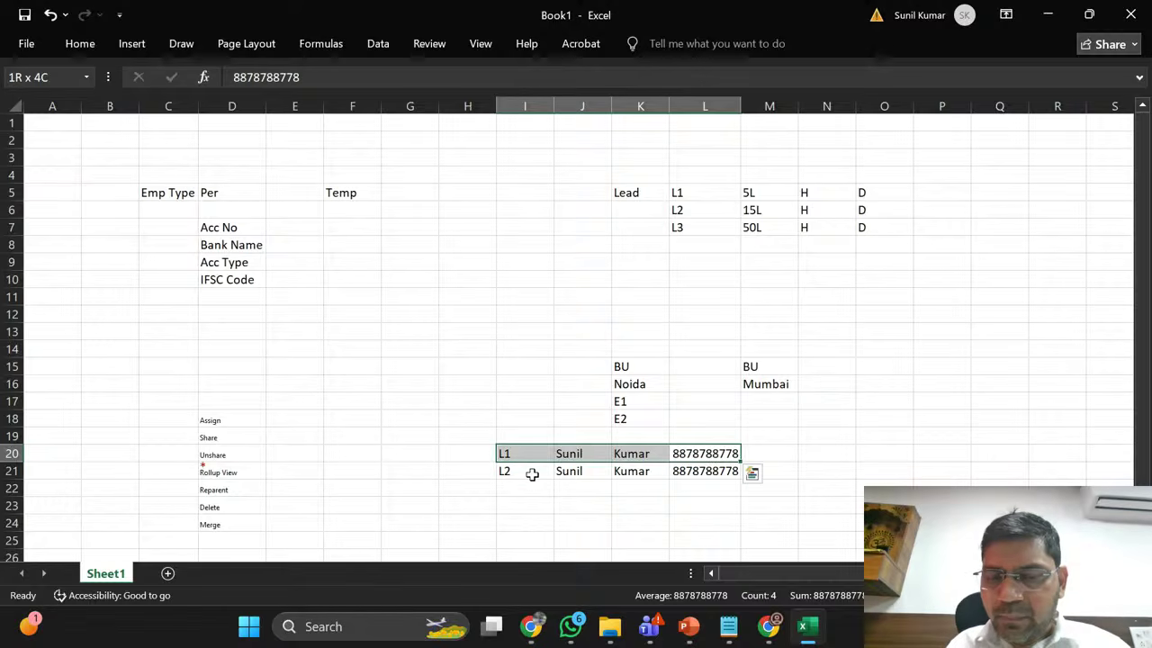
{"action": "left_click", "coordinate": [769, 452]}
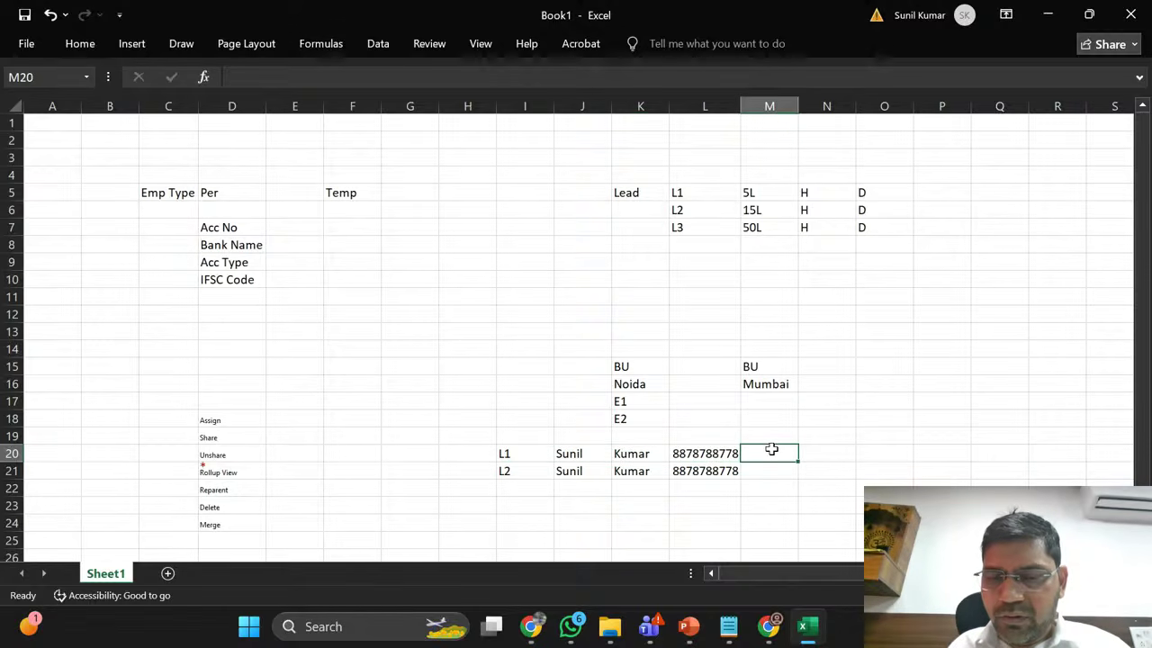
{"action": "left_click", "coordinate": [776, 469]}
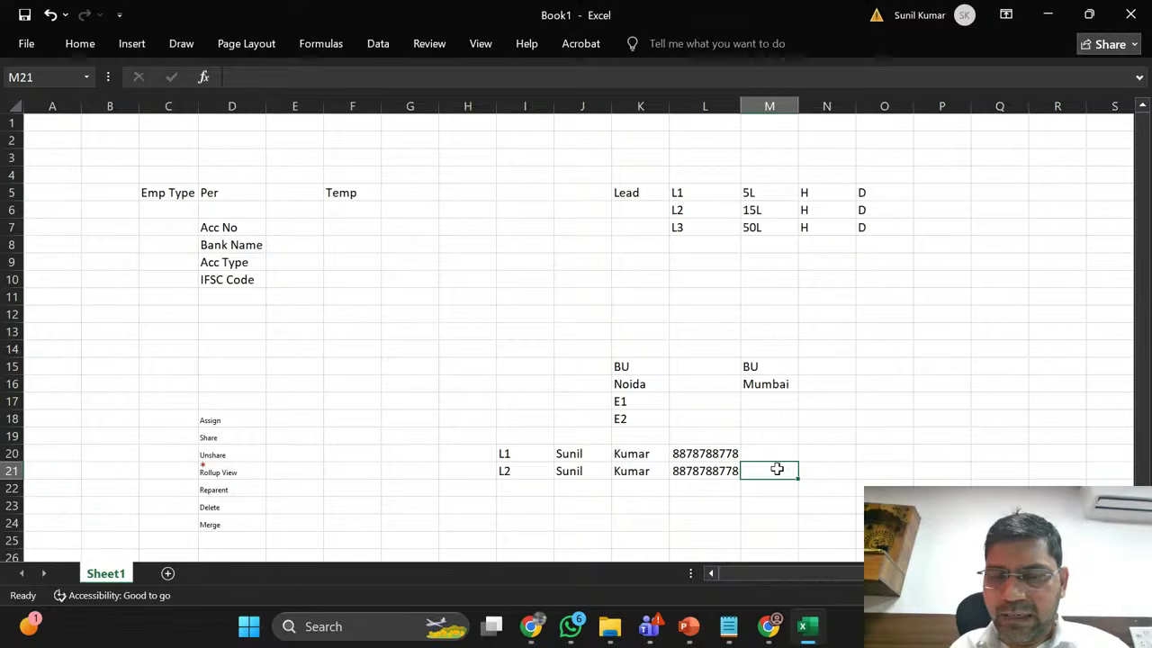
{"action": "left_click", "coordinate": [517, 457]}
{"action": "key", "text": "shift+Right"}
{"action": "key", "text": "shift+Right"}
{"action": "key", "text": "shift+Right"}
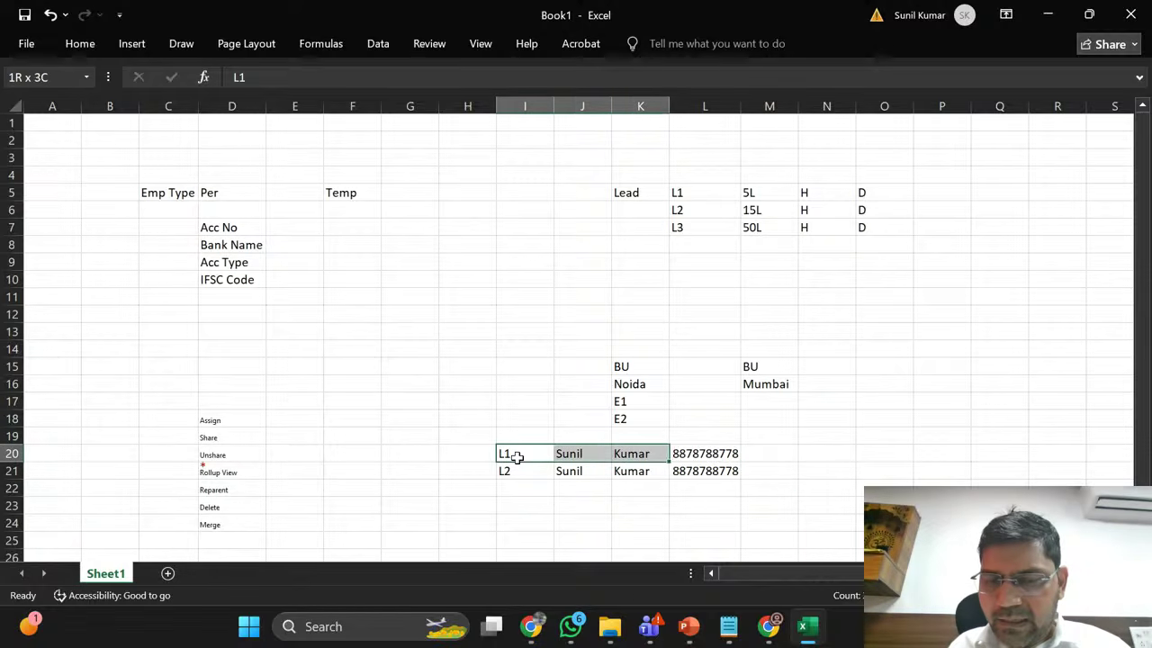
{"action": "key", "text": "shift+Down"}
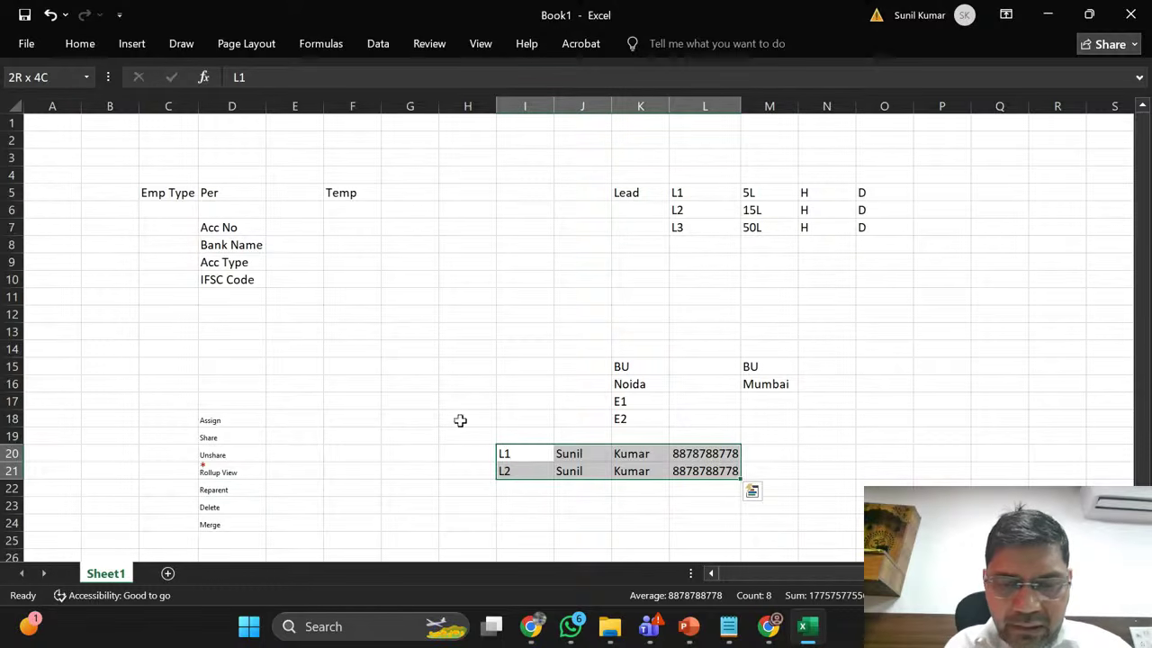
{"action": "left_click", "coordinate": [746, 456]}
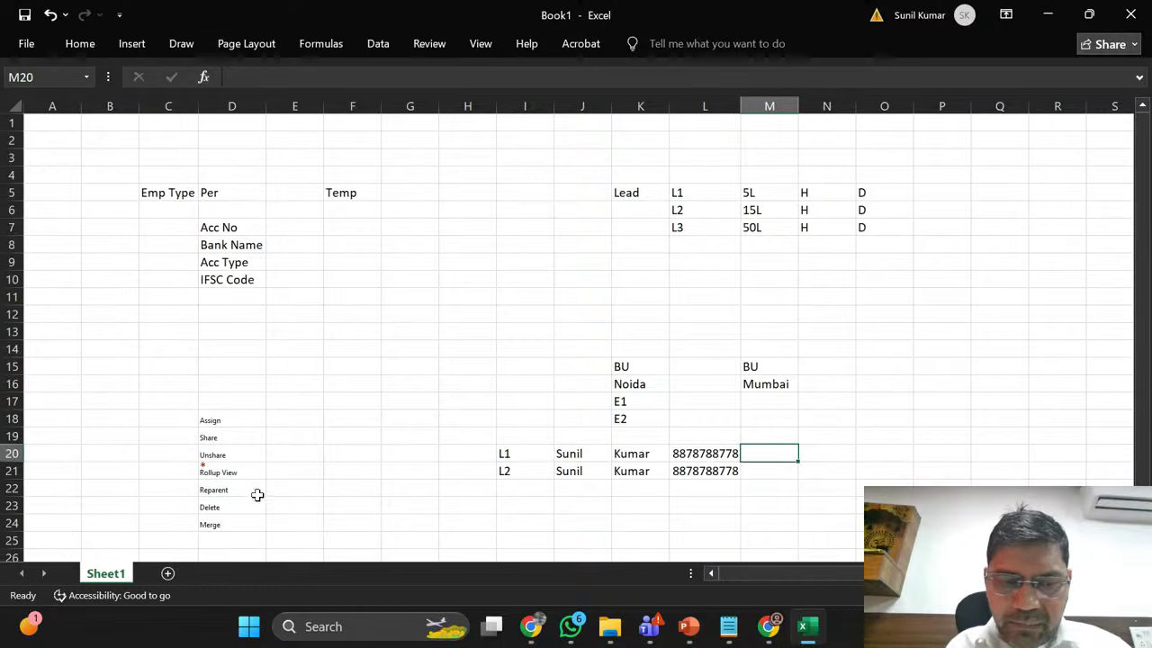
{"action": "left_click", "coordinate": [231, 525]}
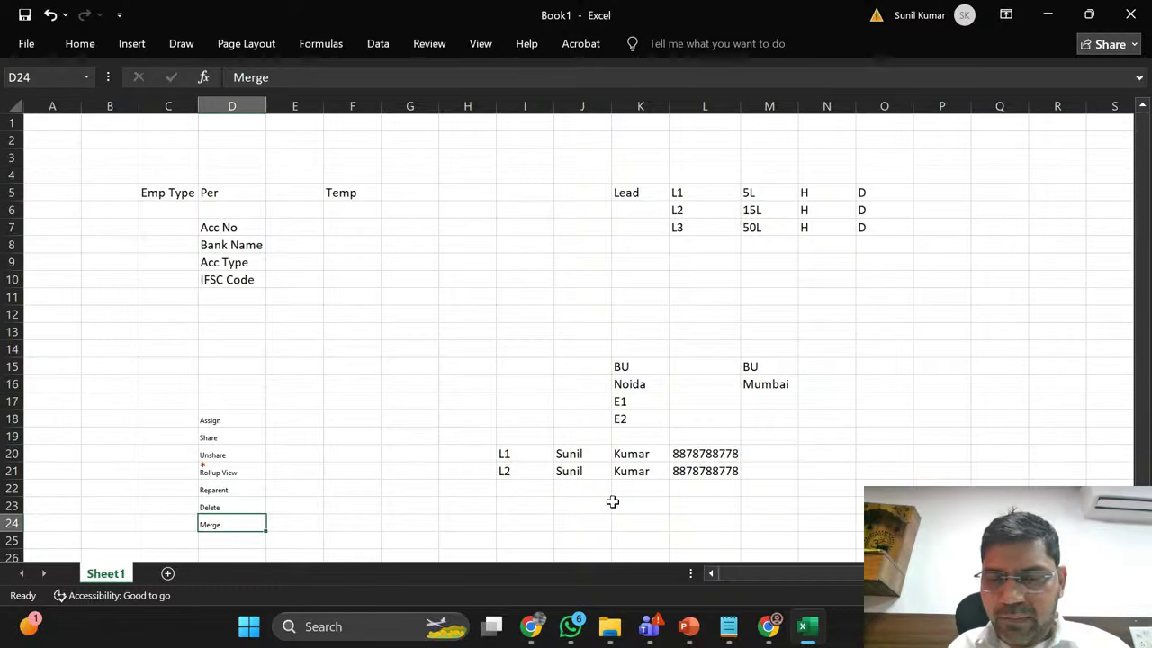
{"action": "left_click", "coordinate": [717, 470]}
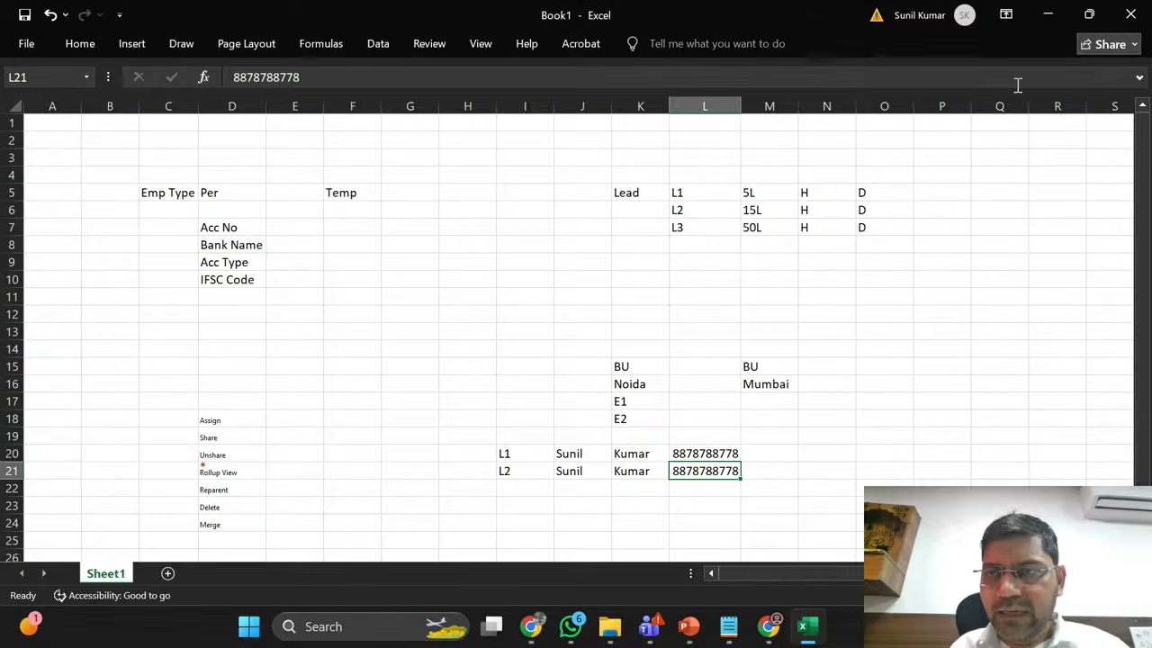
{"action": "left_click", "coordinate": [1047, 14]}
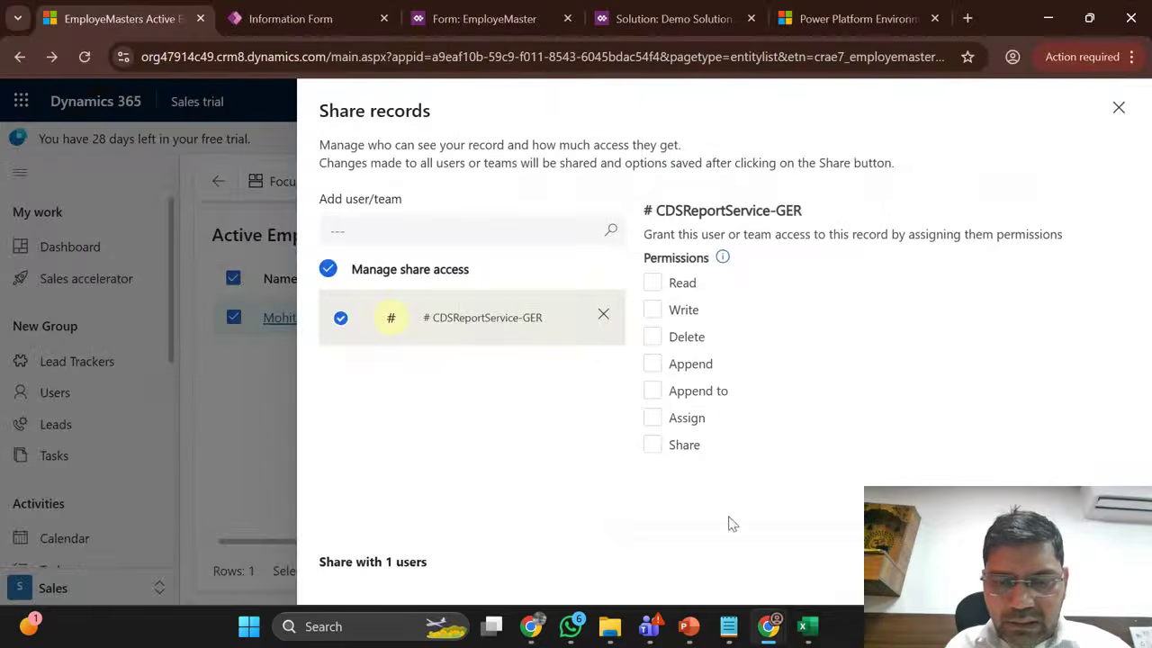
Step: Close Share records and bring up the new EmployeMaster-to-Account relationship window
{"action": "left_click", "coordinate": [1118, 108]}
{"action": "left_click", "coordinate": [306, 18]}
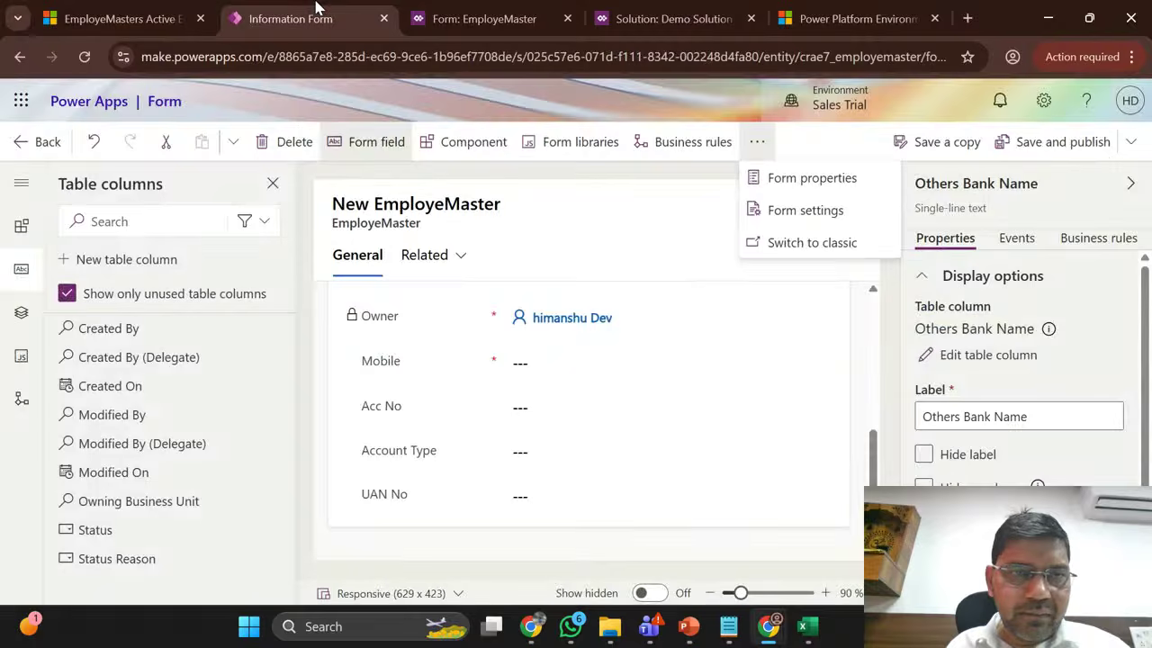
{"action": "left_click", "coordinate": [477, 17]}
{"action": "left_click", "coordinate": [627, 9]}
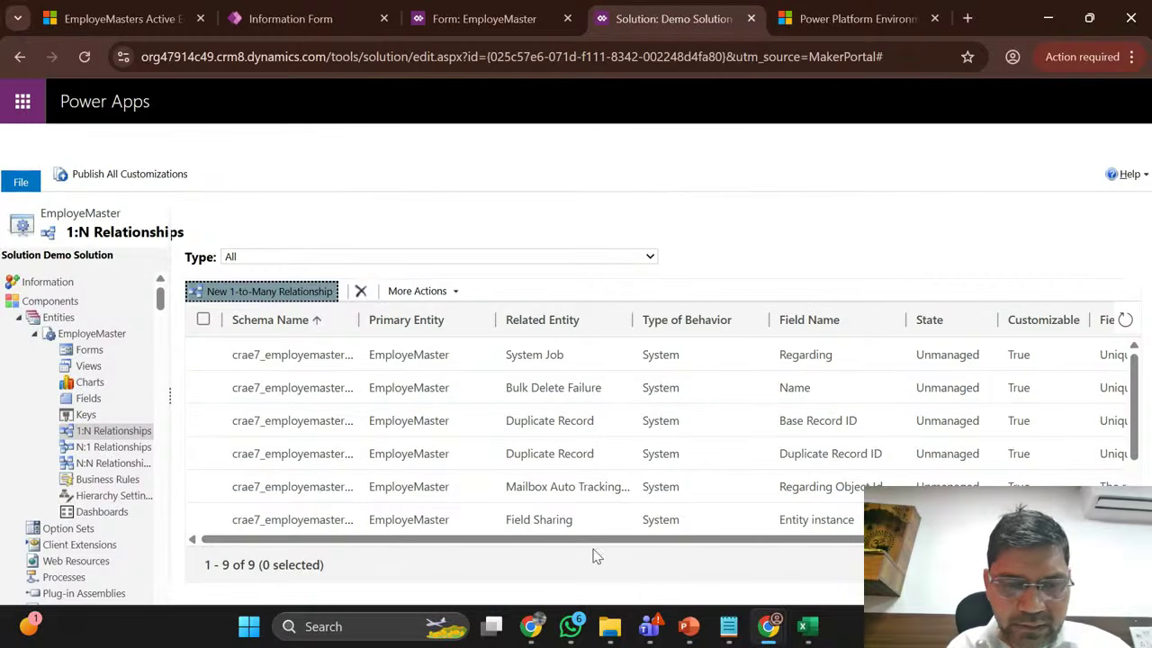
{"action": "scroll", "coordinate": [406, 405], "scroll_direction": "down", "scroll_amount": 2}
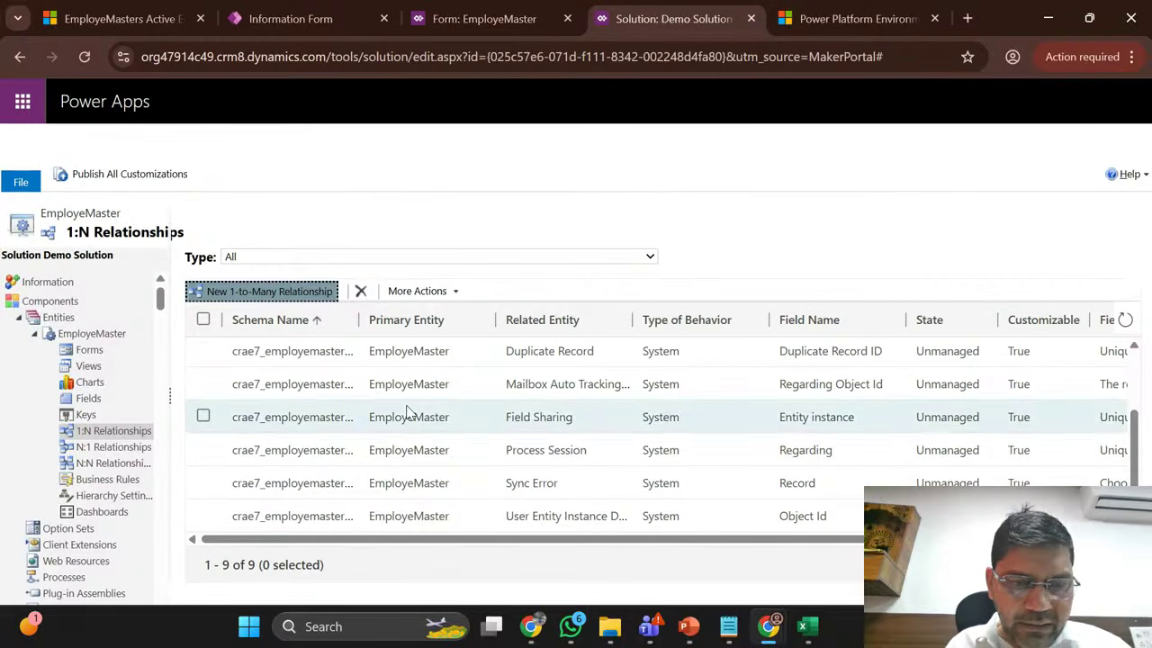
{"action": "scroll", "coordinate": [405, 414], "scroll_direction": "up", "scroll_amount": 2}
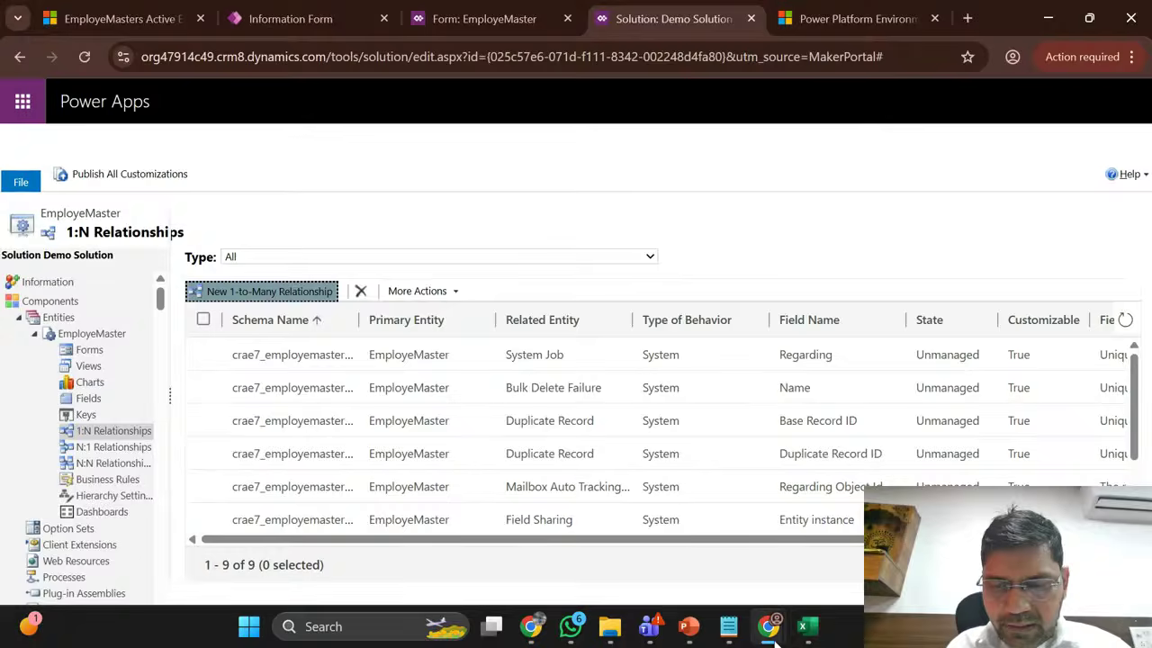
{"action": "mouse_move", "coordinate": [768, 626]}
{"action": "left_click", "coordinate": [795, 502]}
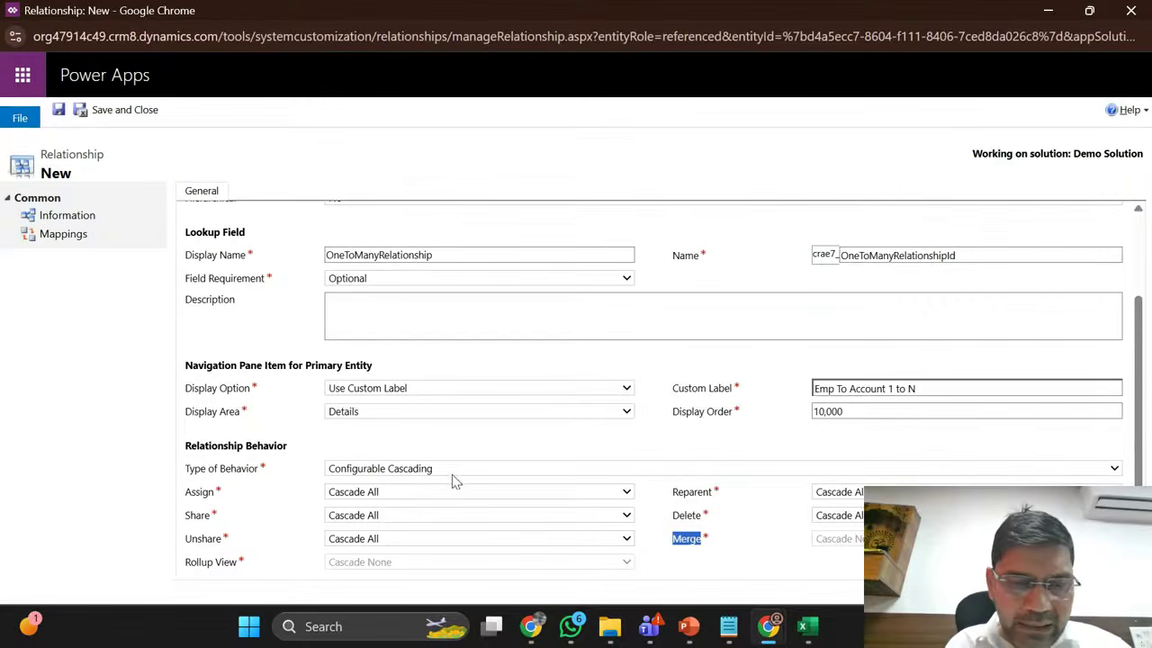
Step: Set the relationship's Type of Behavior to Referential and save and close it
{"action": "left_click", "coordinate": [409, 468]}
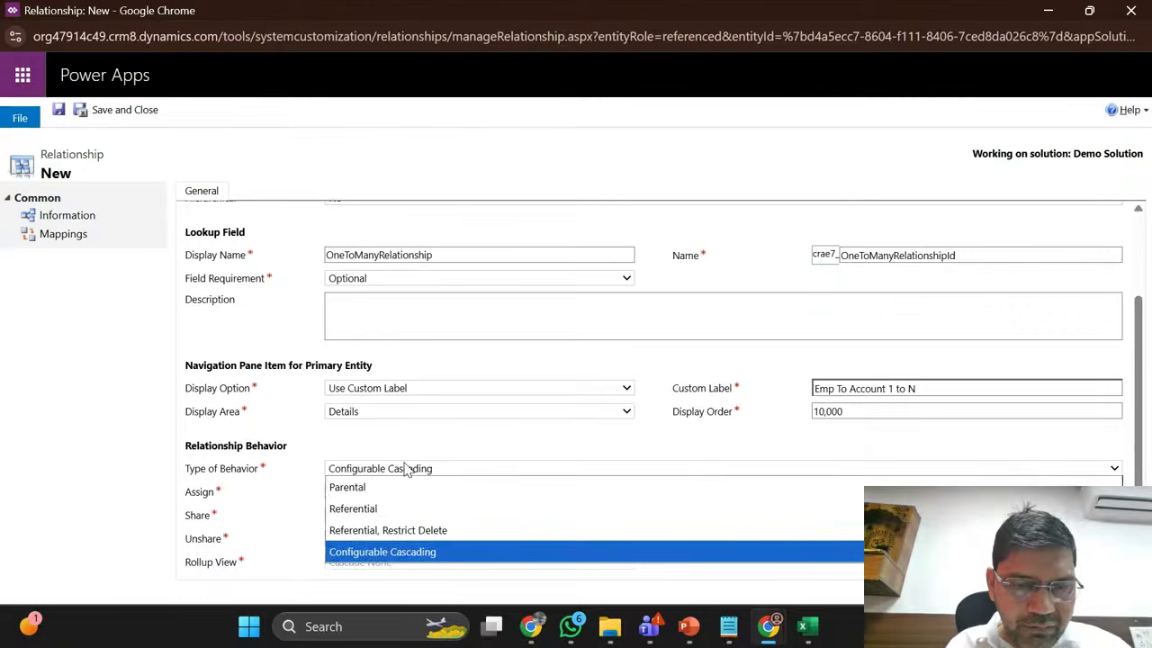
{"action": "left_click", "coordinate": [377, 508]}
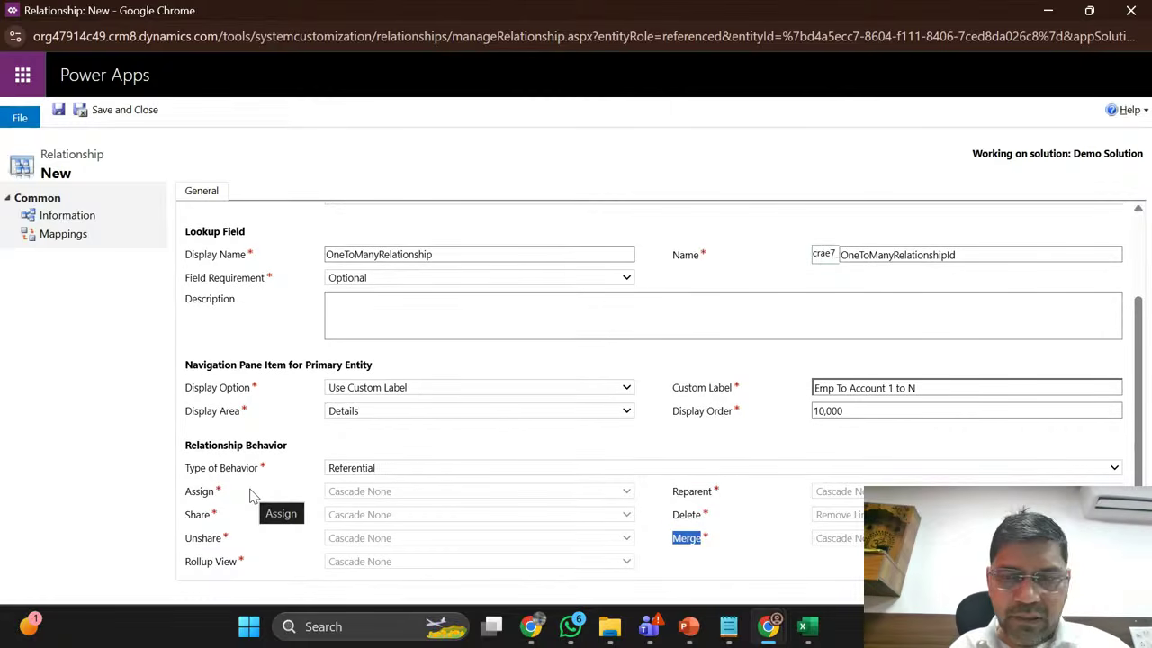
{"action": "scroll", "coordinate": [254, 279], "scroll_direction": "up", "scroll_amount": 2}
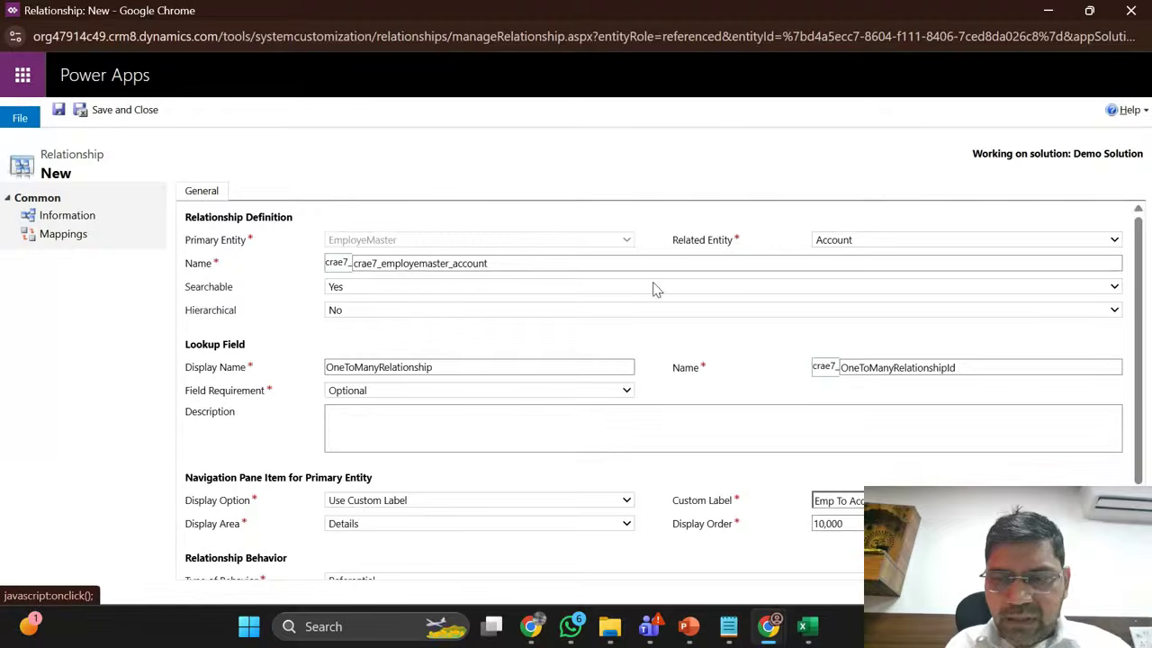
{"action": "left_click", "coordinate": [486, 367]}
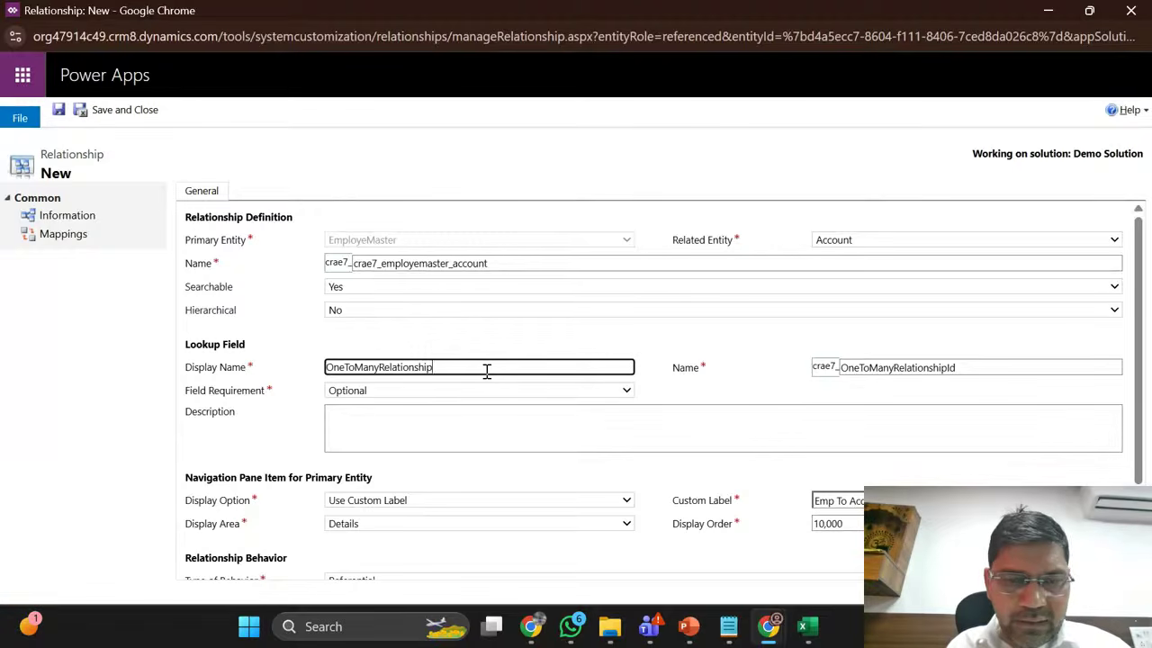
{"action": "left_click", "coordinate": [110, 109]}
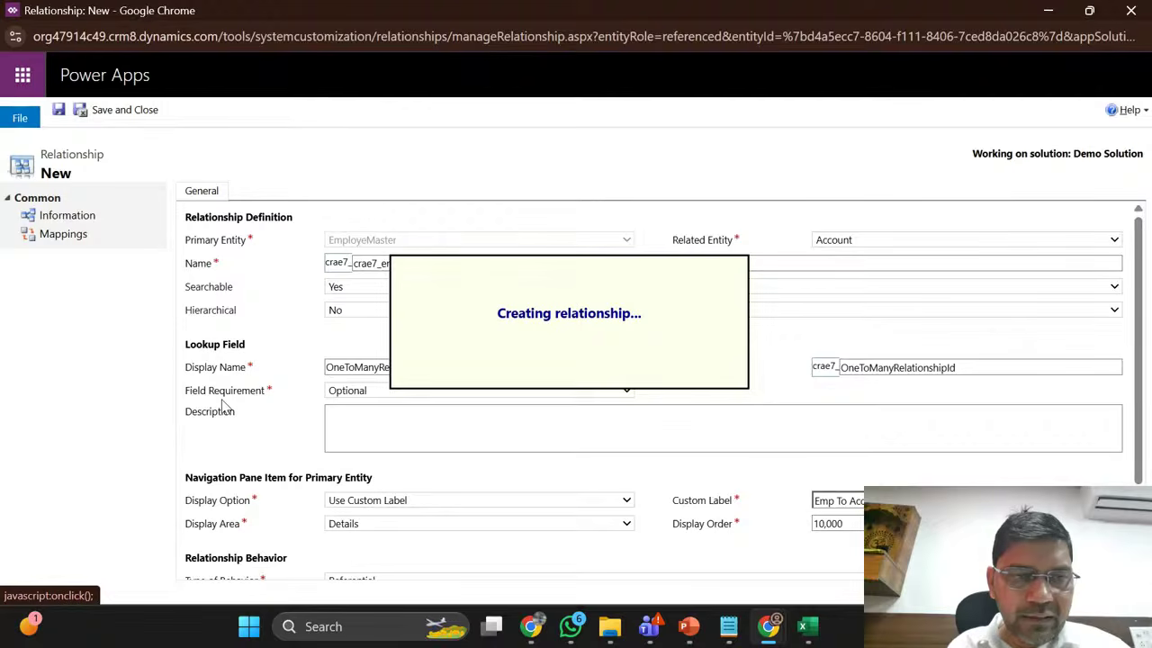
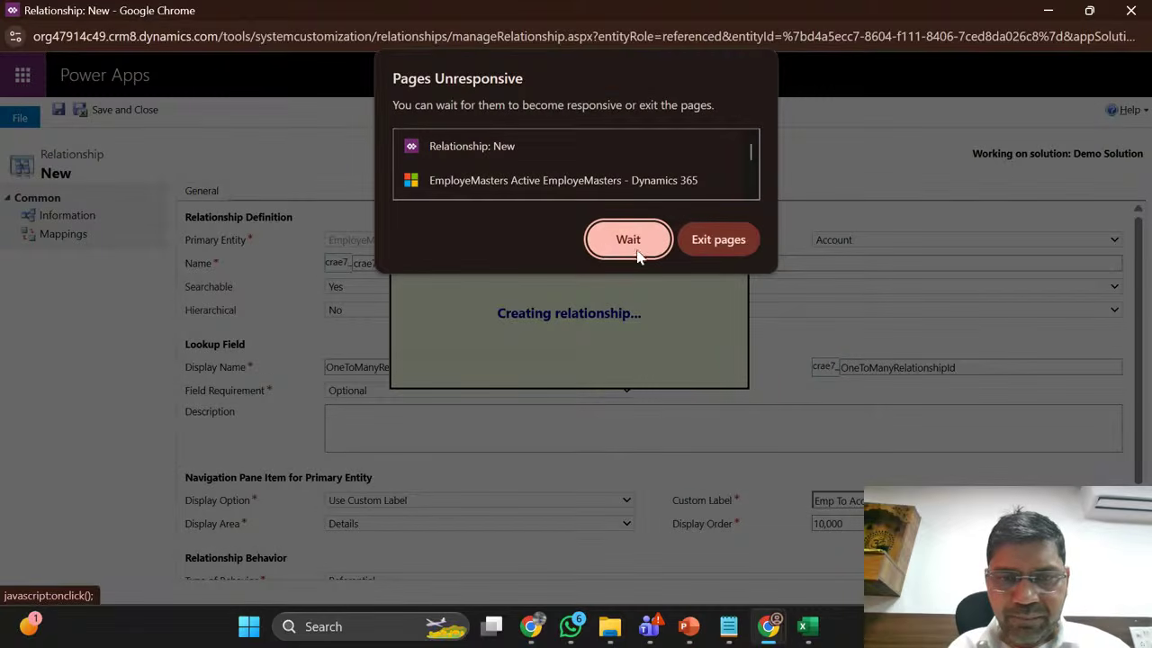
Step: Wait out the Pages Unresponsive warning until the EmployeMaster-to-Account relationship finishes saving
{"action": "left_click", "coordinate": [628, 240]}
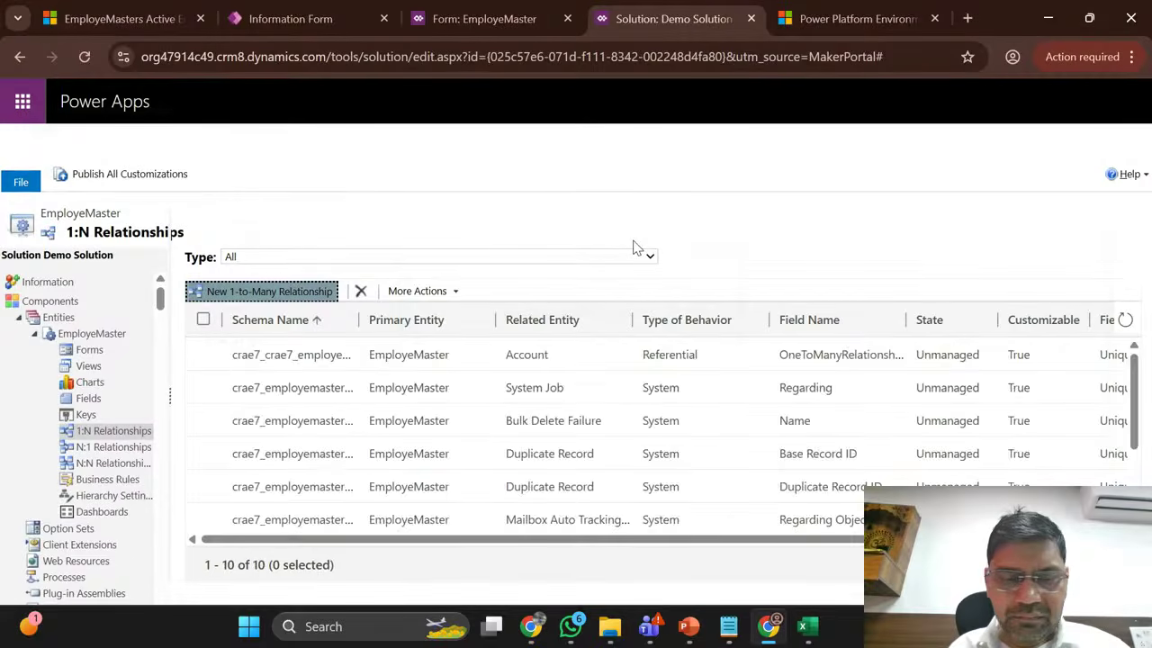
Step: Check the new Account relationship in the 1:N list, then switch to EmployeMaster's N:1 relationships
{"action": "scroll", "coordinate": [454, 435], "scroll_direction": "down", "scroll_amount": 2}
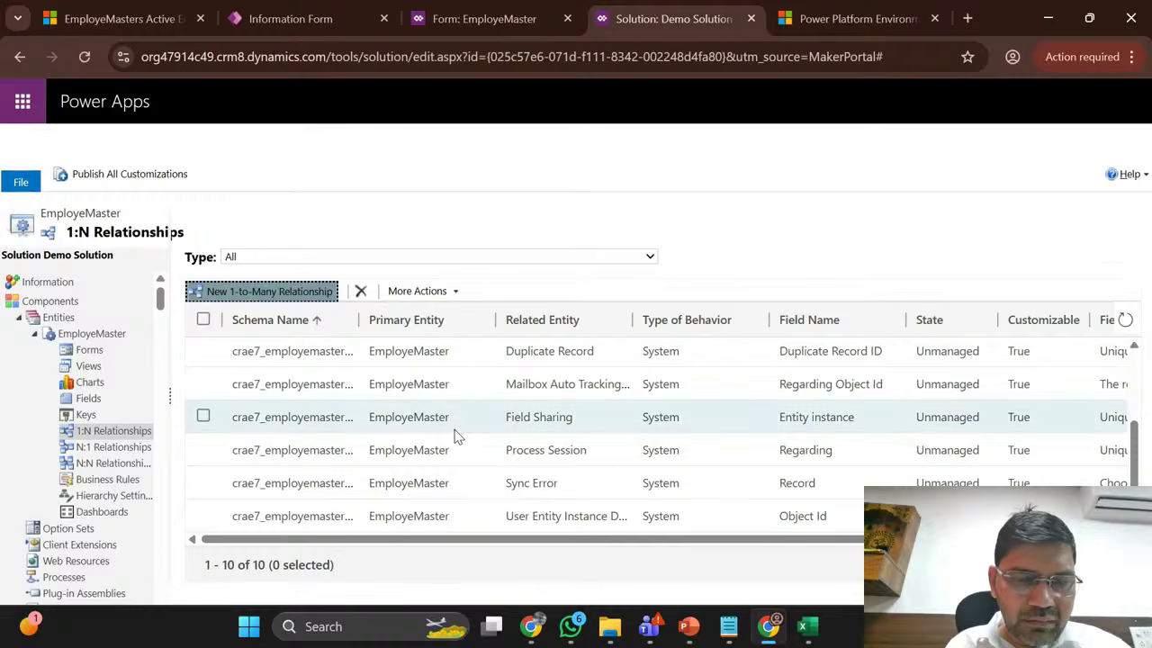
{"action": "scroll", "coordinate": [532, 503], "scroll_direction": "up", "scroll_amount": 3}
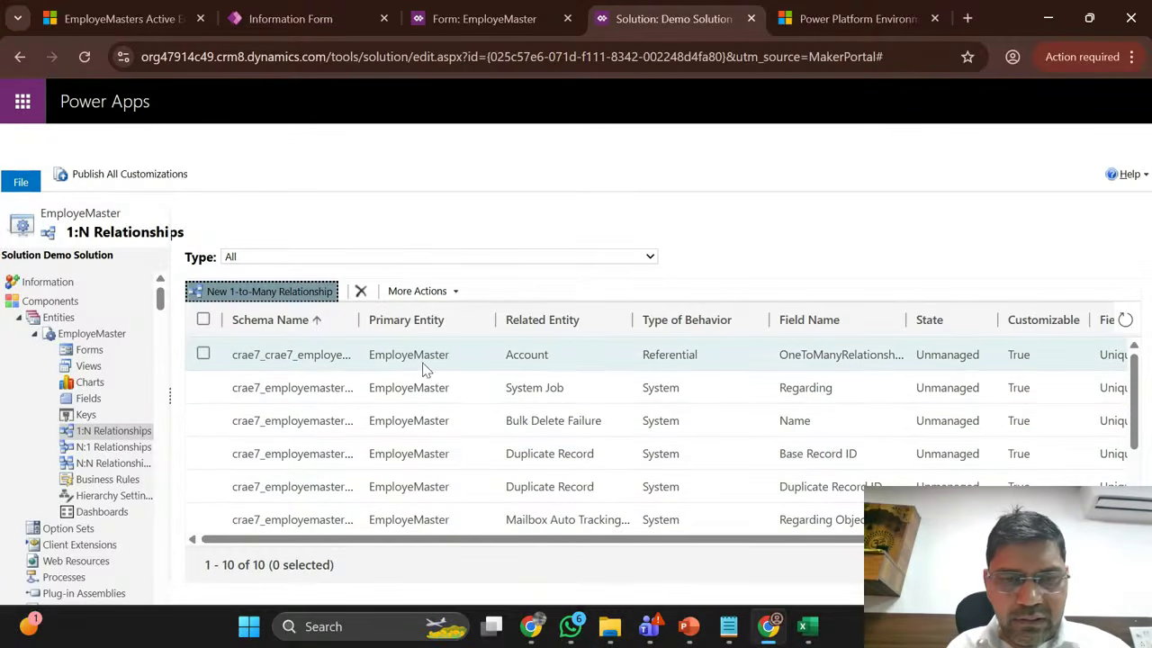
{"action": "double_click", "coordinate": [315, 357]}
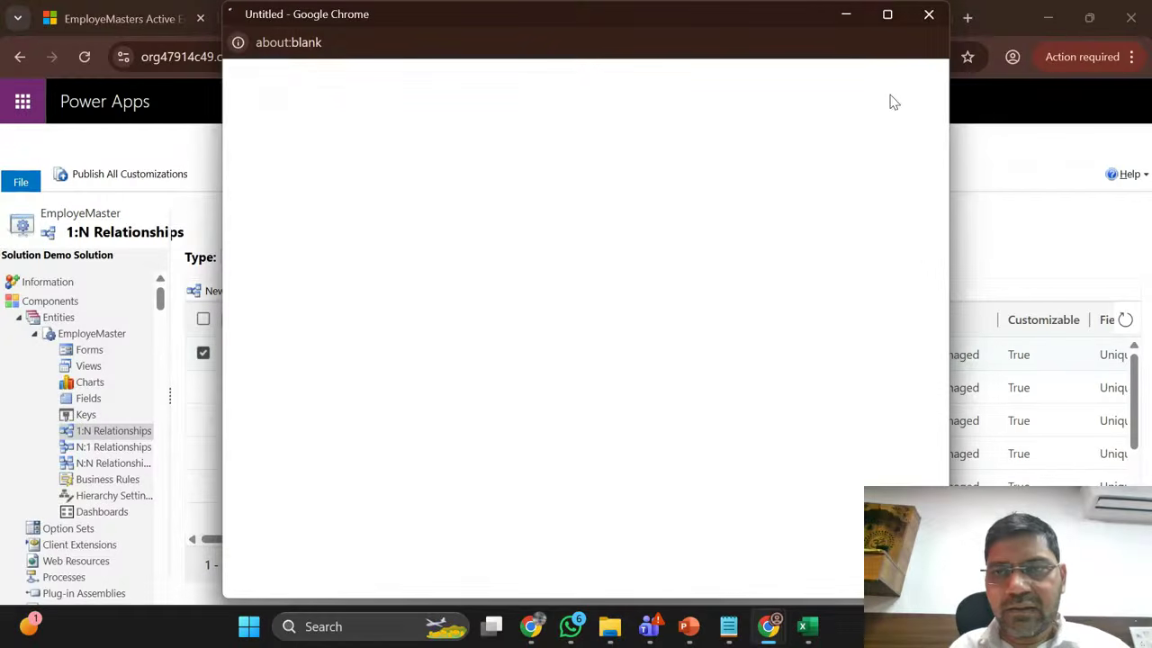
{"action": "left_click", "coordinate": [929, 15]}
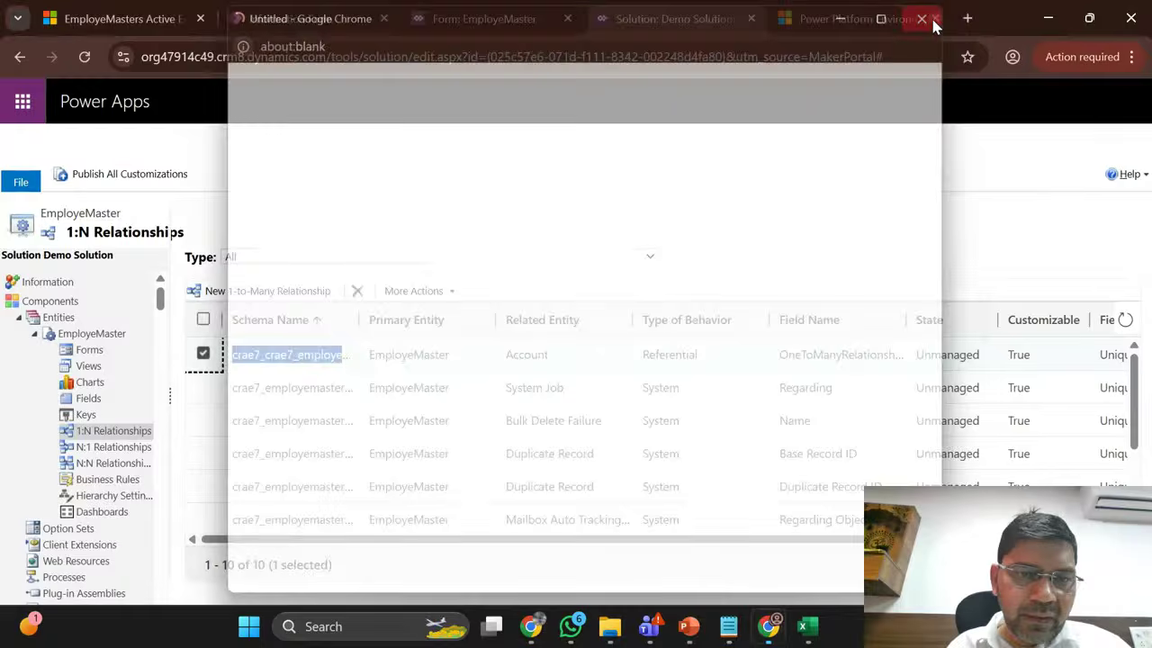
{"action": "left_click", "coordinate": [109, 450]}
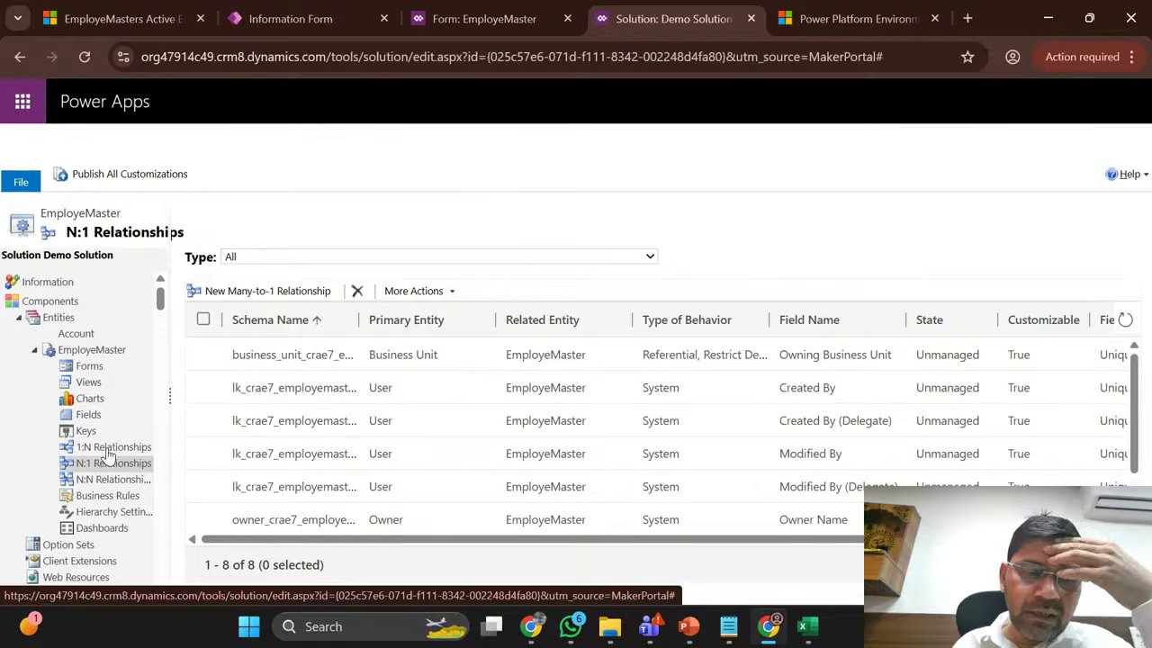
Step: Start a new N:1 relationship with Contact as the primary entity
{"action": "left_click", "coordinate": [277, 291]}
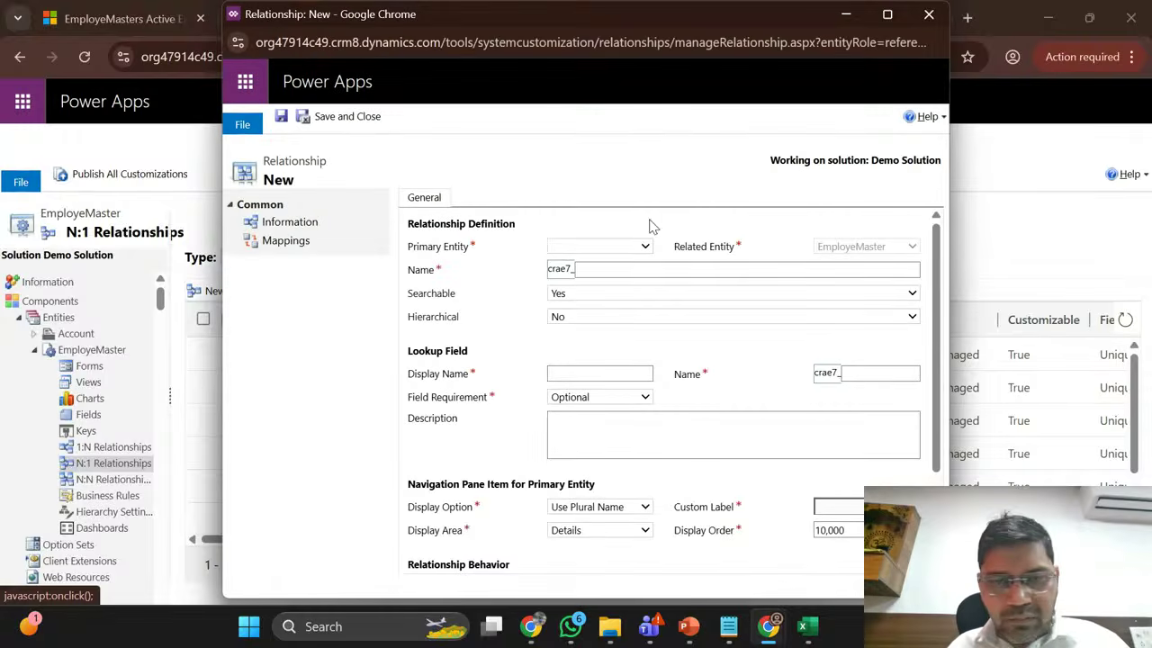
{"action": "left_click", "coordinate": [633, 255]}
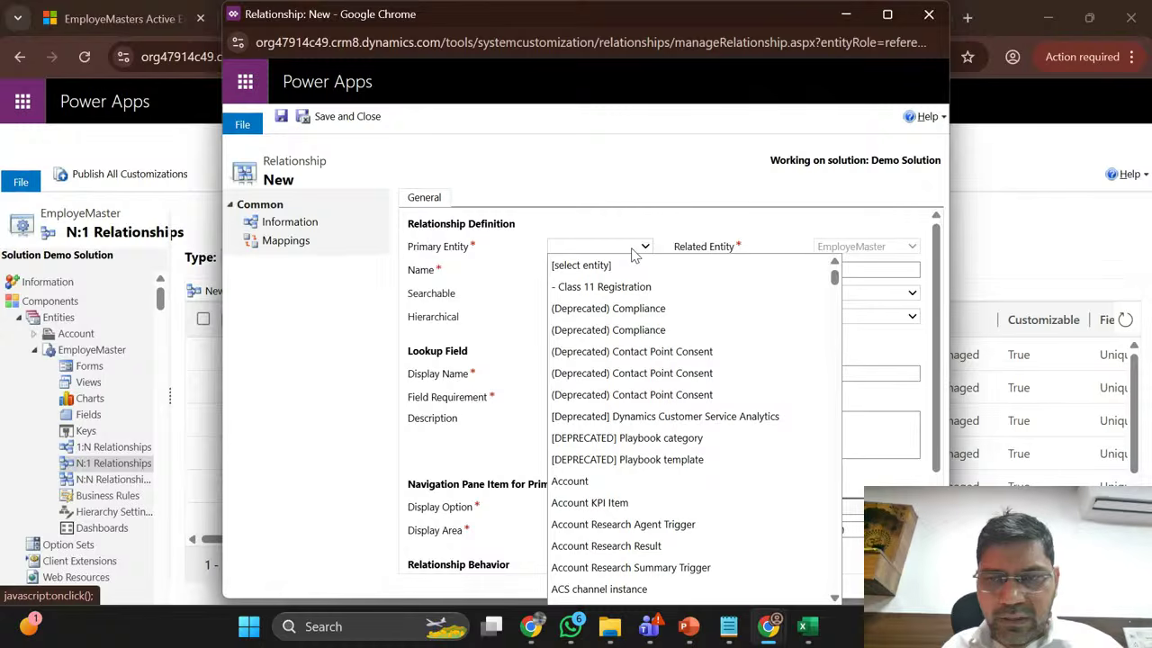
{"action": "left_click", "coordinate": [686, 215]}
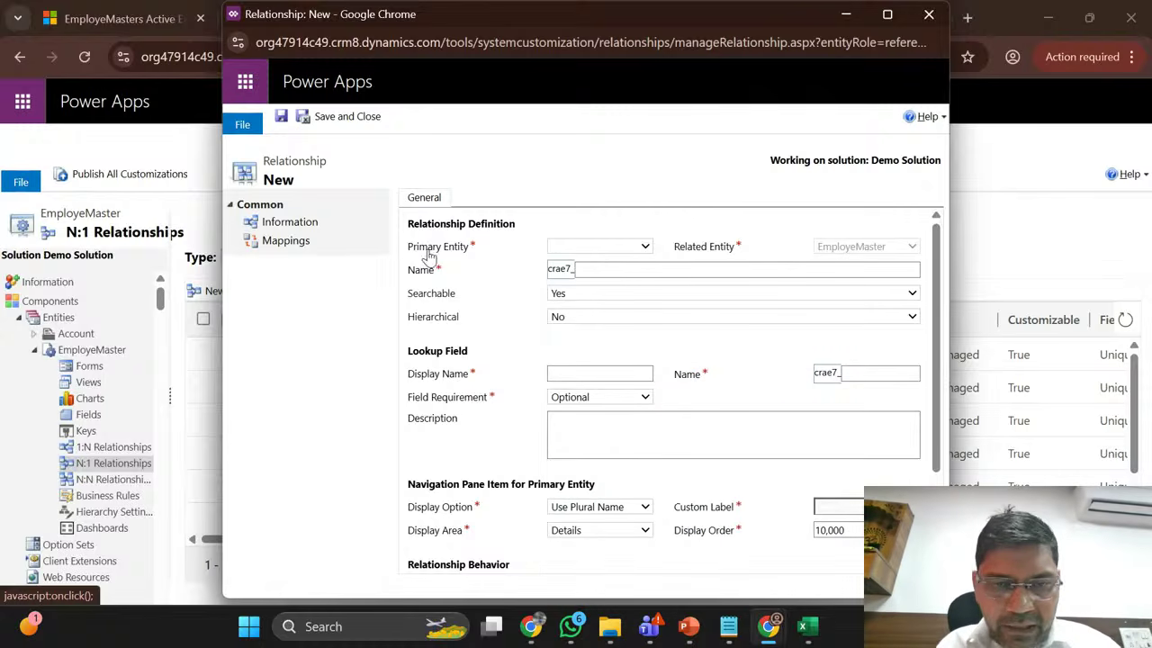
{"action": "left_click", "coordinate": [605, 256]}
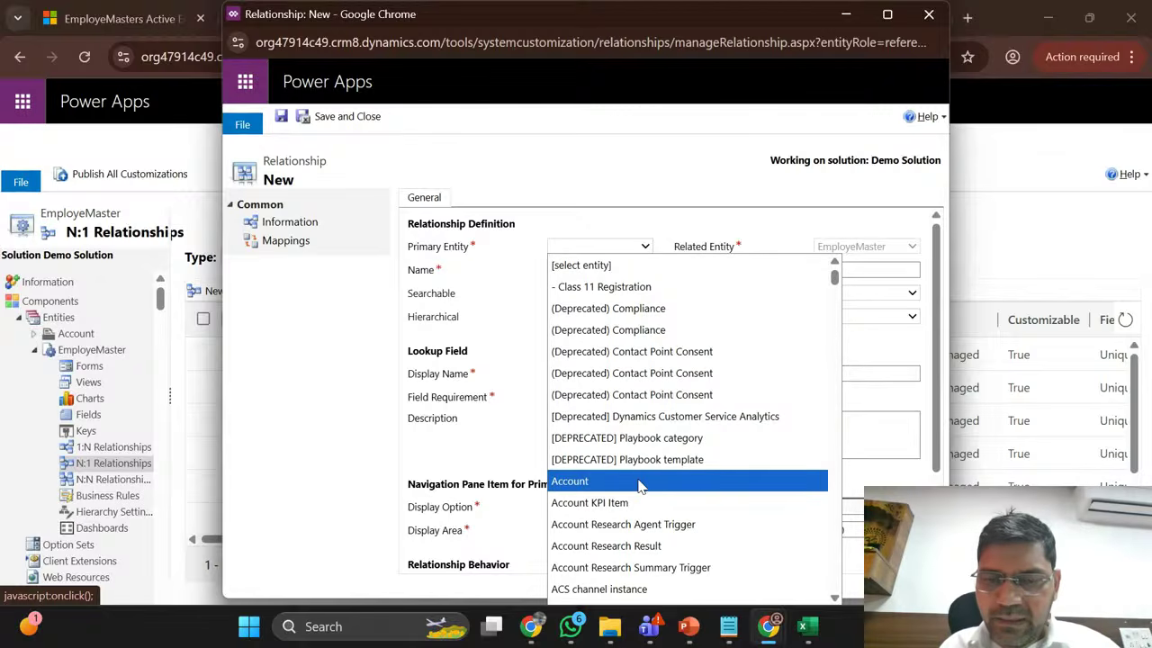
{"action": "scroll", "coordinate": [638, 486], "scroll_direction": "down", "scroll_amount": 10}
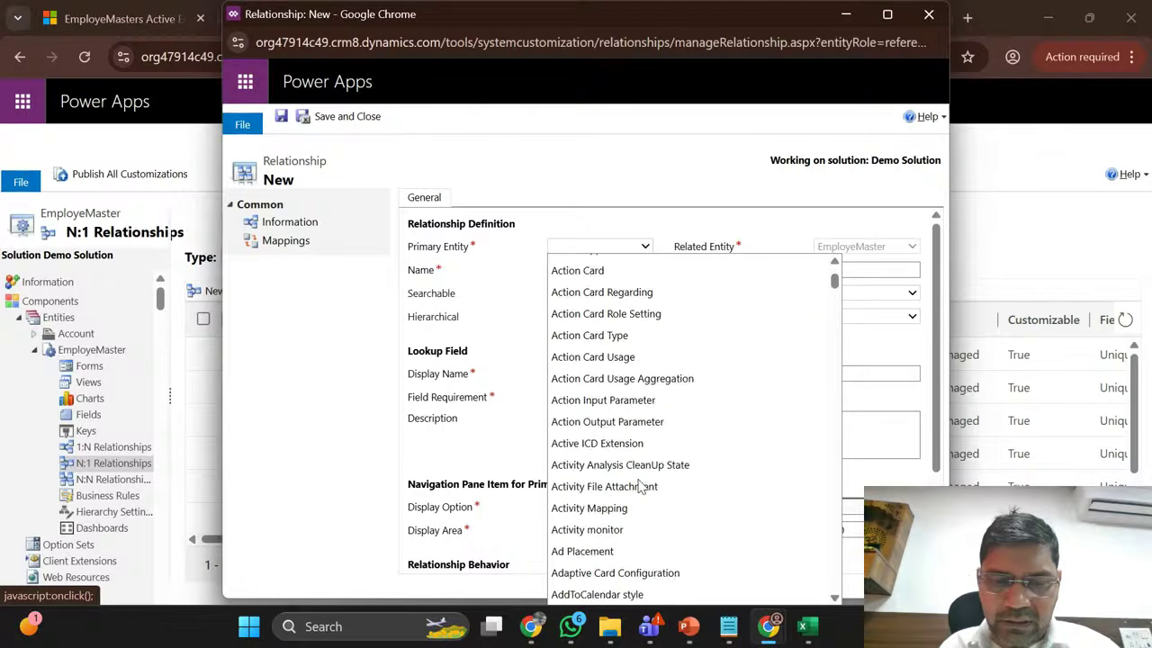
{"action": "scroll", "coordinate": [639, 486], "scroll_direction": "down", "scroll_amount": 10}
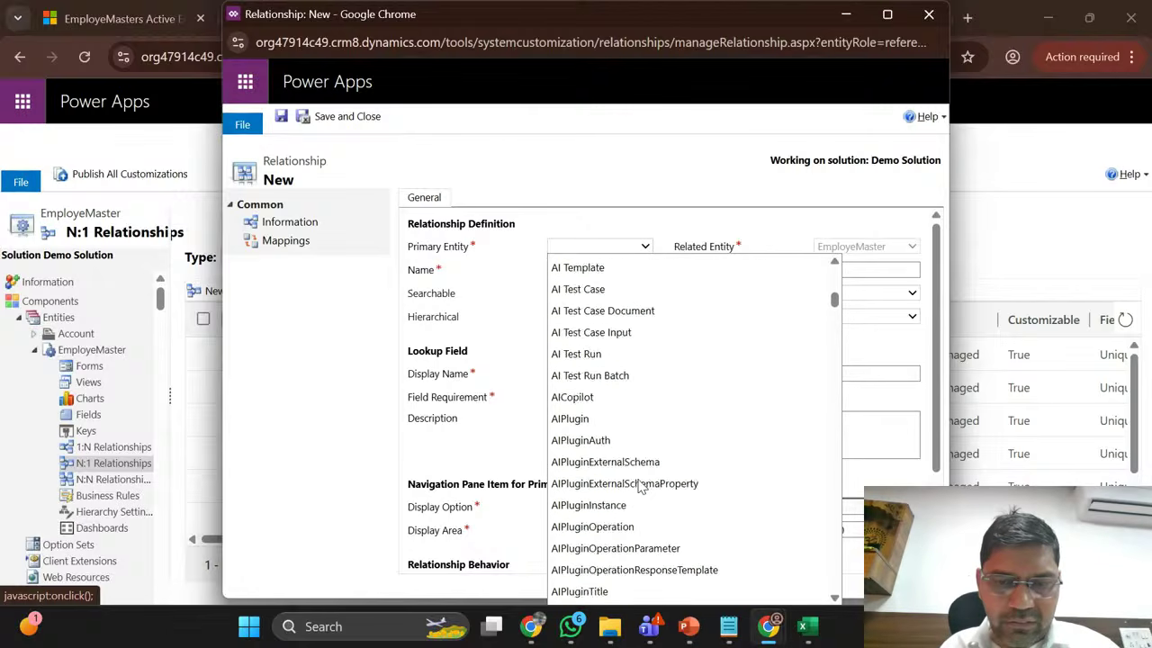
{"action": "scroll", "coordinate": [639, 486], "scroll_direction": "down", "scroll_amount": 10}
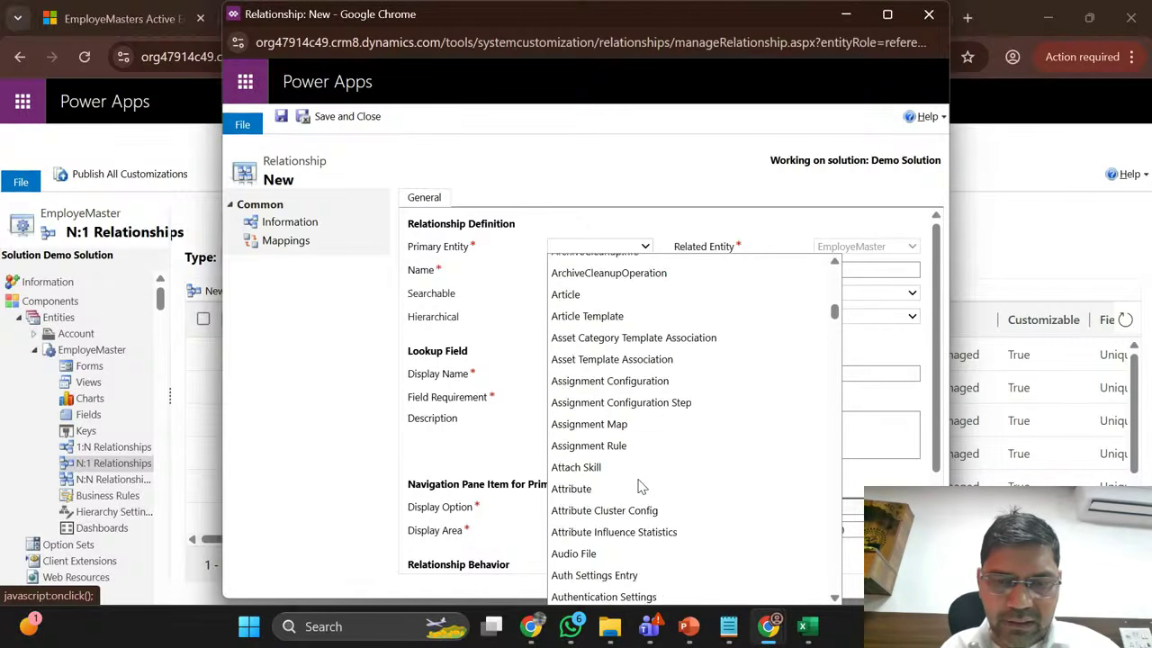
{"action": "scroll", "coordinate": [639, 486], "scroll_direction": "down", "scroll_amount": 10}
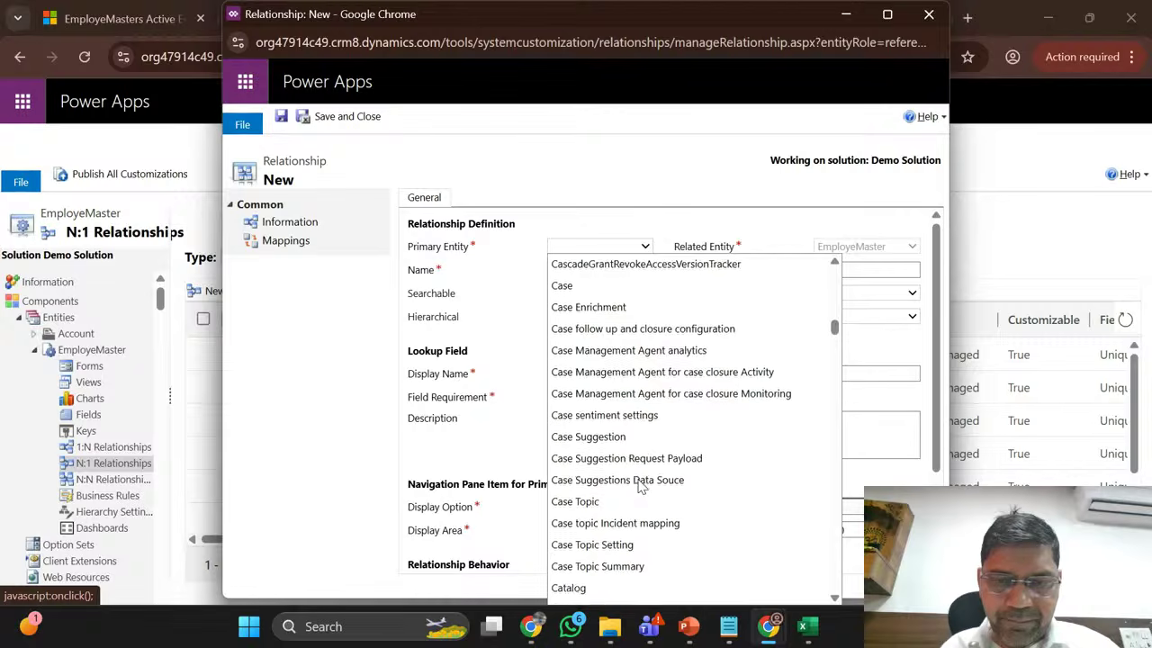
{"action": "scroll", "coordinate": [640, 485], "scroll_direction": "down", "scroll_amount": 10}
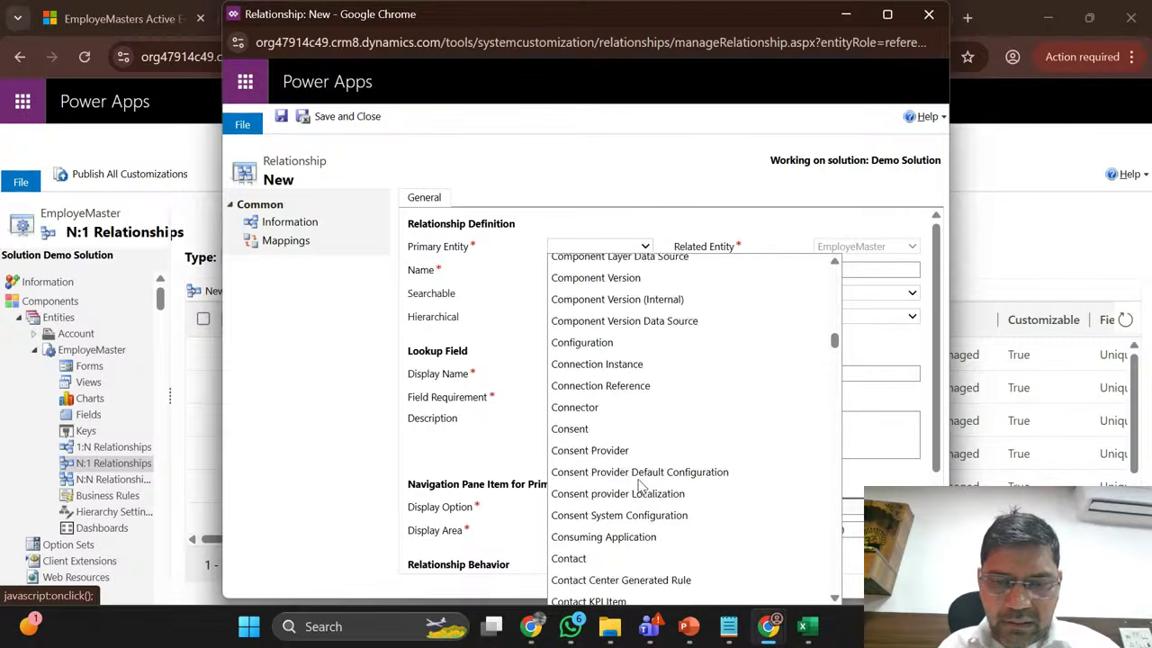
{"action": "scroll", "coordinate": [641, 486], "scroll_direction": "down", "scroll_amount": 1}
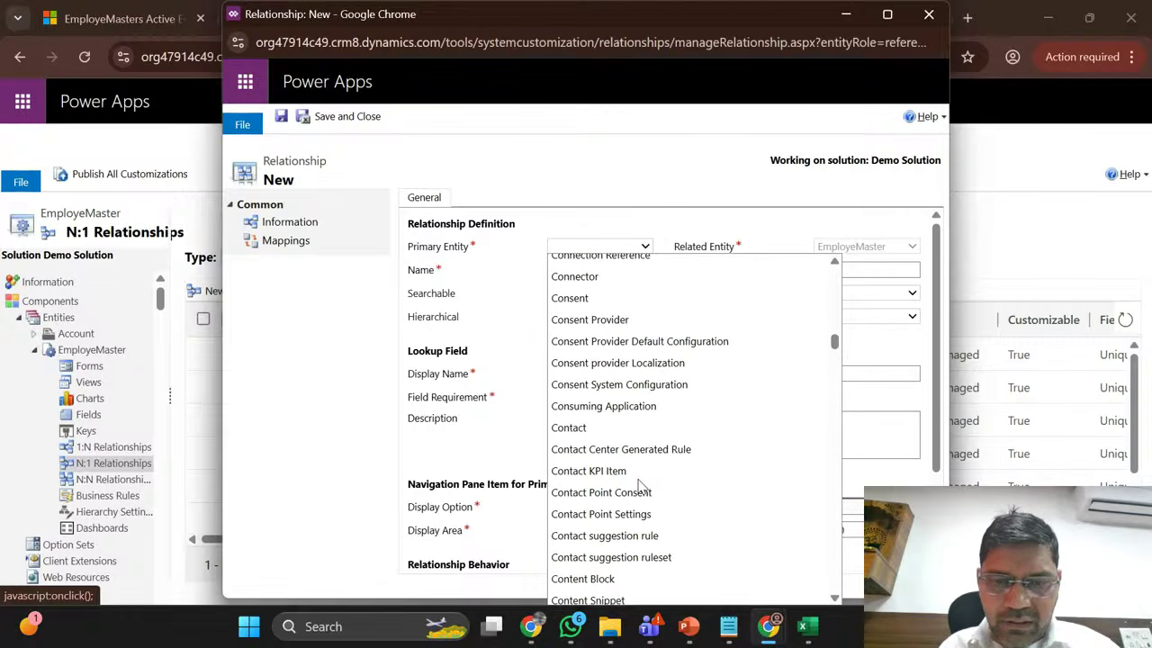
{"action": "left_click", "coordinate": [590, 423]}
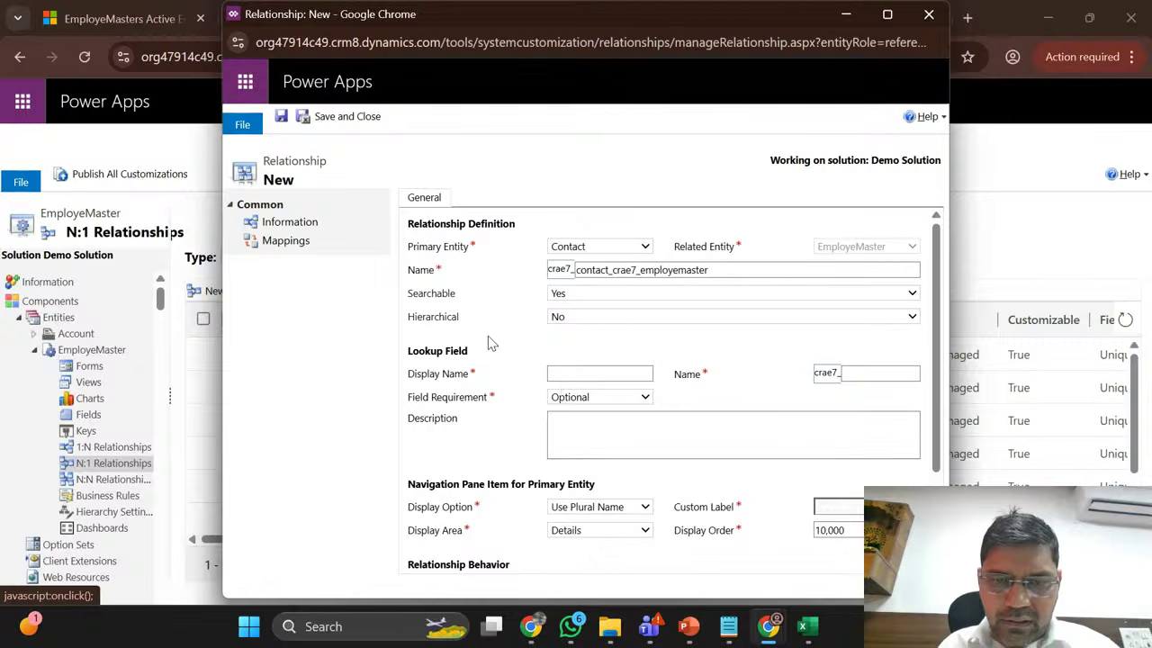
Step: Change the lookup display name from OneToManyRelationship to ManytoOneRelationship
{"action": "left_click", "coordinate": [630, 372]}
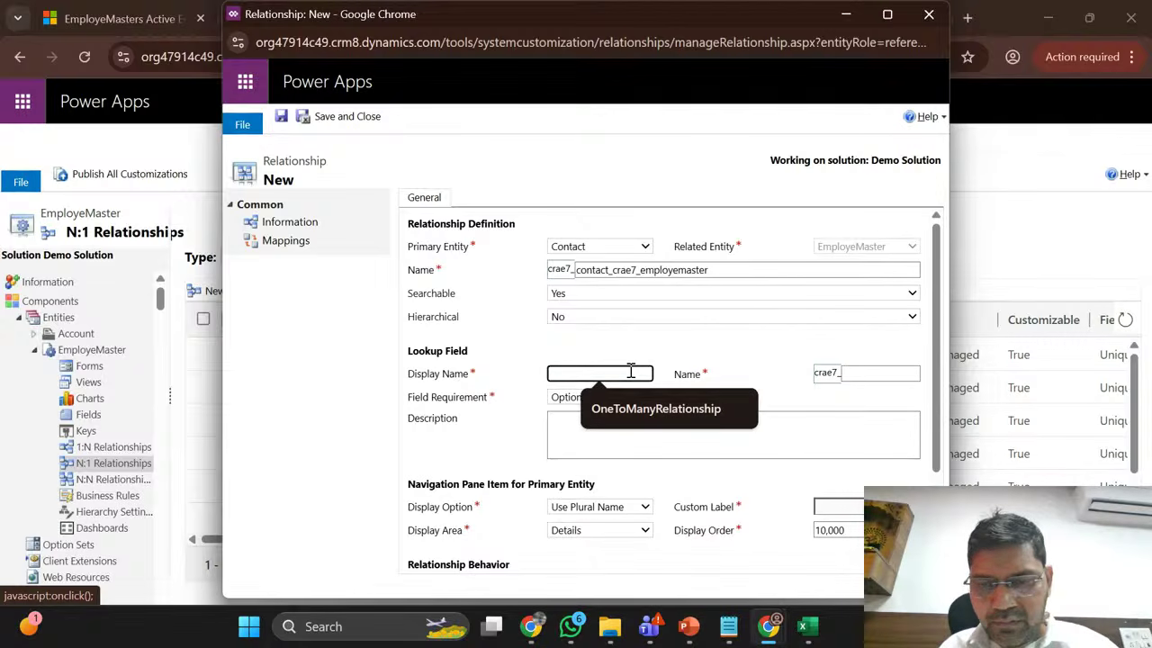
{"action": "left_click", "coordinate": [645, 420]}
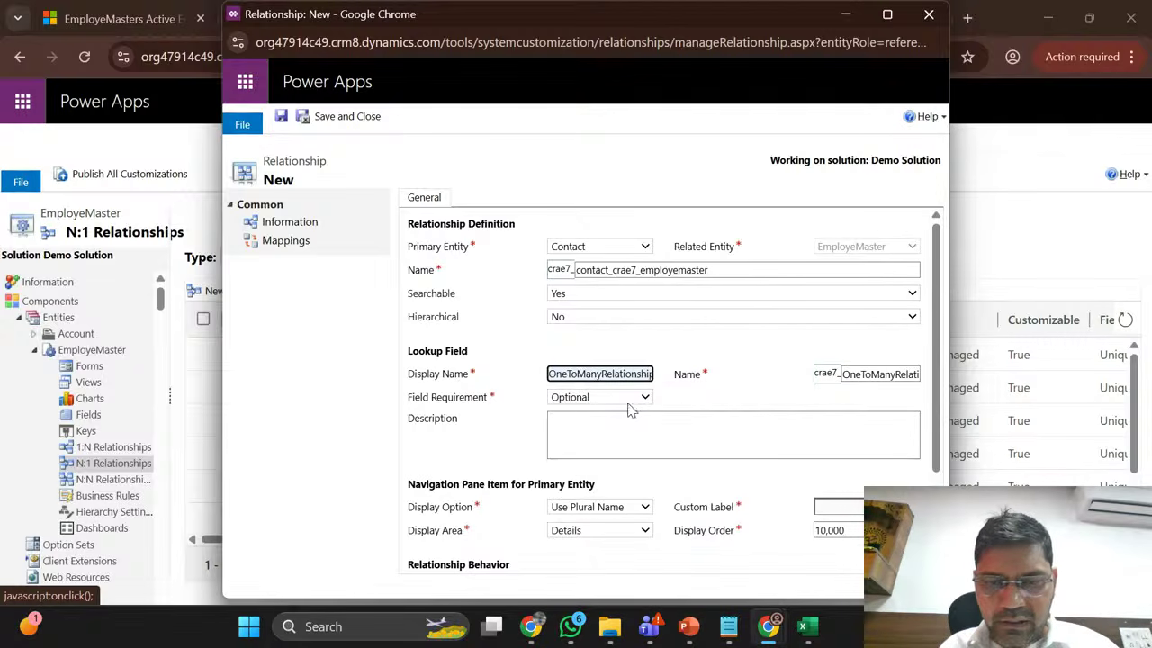
{"action": "left_click", "coordinate": [577, 372]}
{"action": "key", "text": "BackSpace"}
{"action": "key", "text": "BackSpace"}
{"action": "key", "text": "BackSpace"}
{"action": "key", "text": "BackSpace"}
{"action": "key", "text": "BackSpace"}
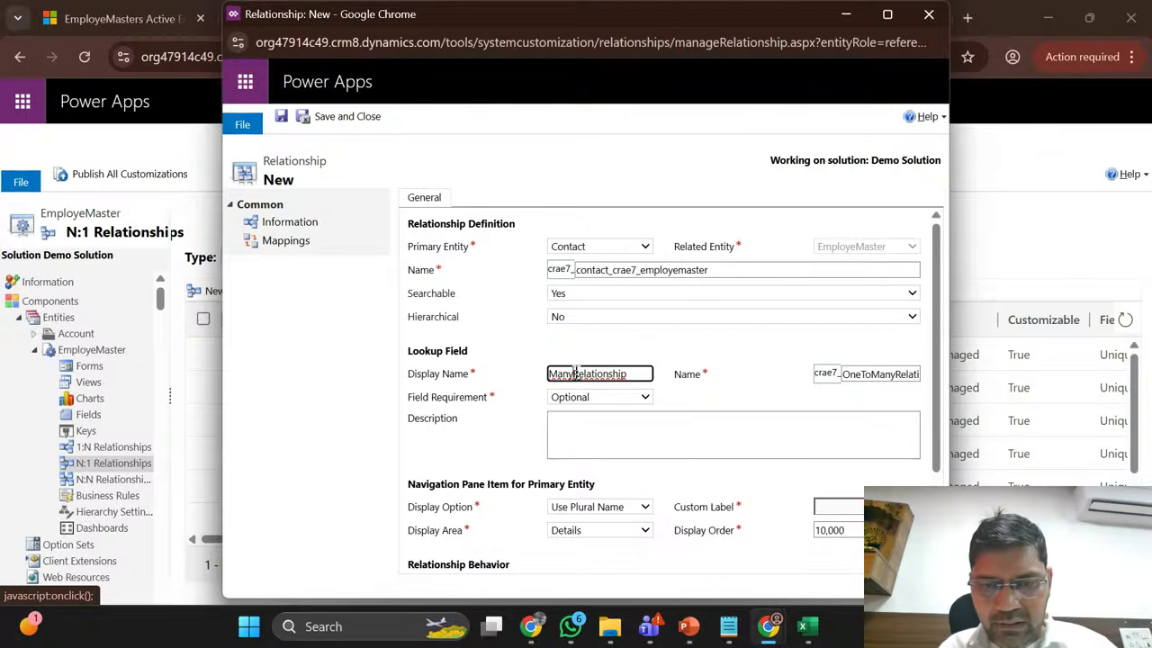
{"action": "left_click", "coordinate": [577, 373]}
{"action": "type", "text": "To"}
{"action": "type", "text": "toOne"}
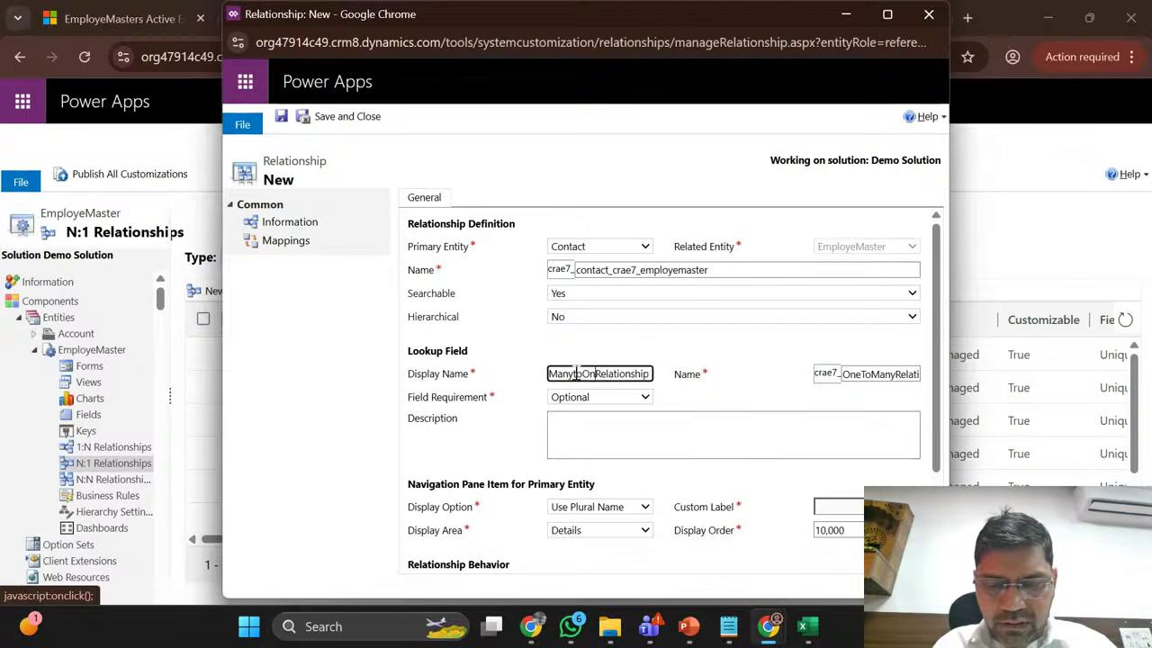
{"action": "left_click", "coordinate": [886, 14]}
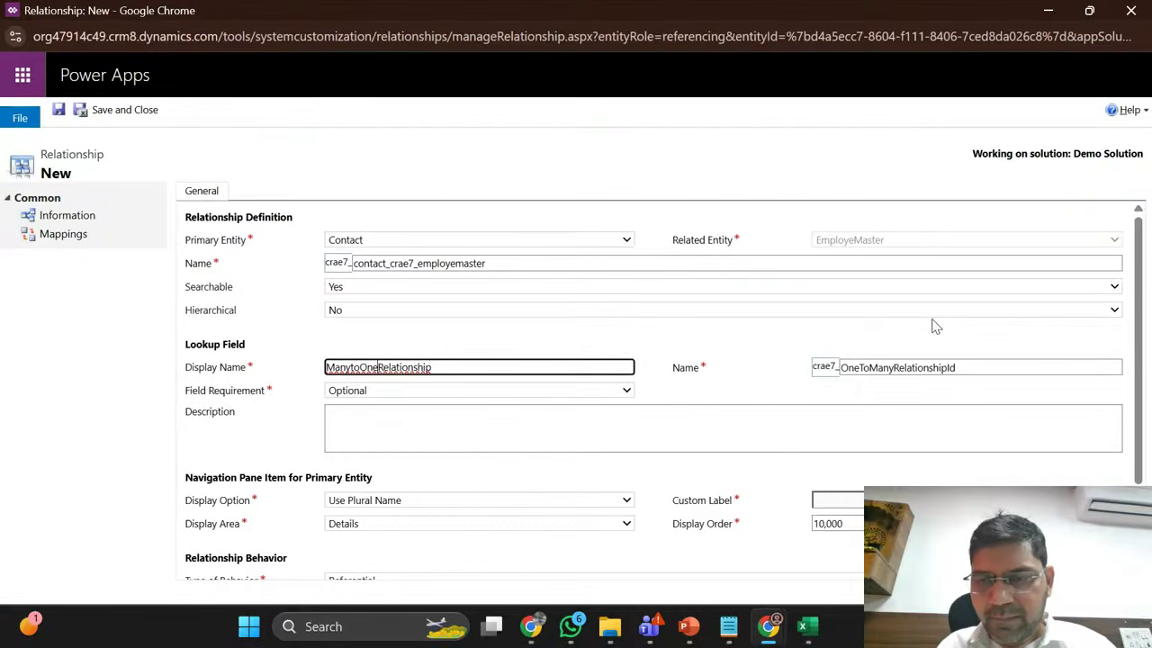
{"action": "left_click", "coordinate": [766, 401]}
{"action": "left_click", "coordinate": [409, 367]}
{"action": "double_click", "coordinate": [409, 367]}
{"action": "key", "text": "ctrl+c"}
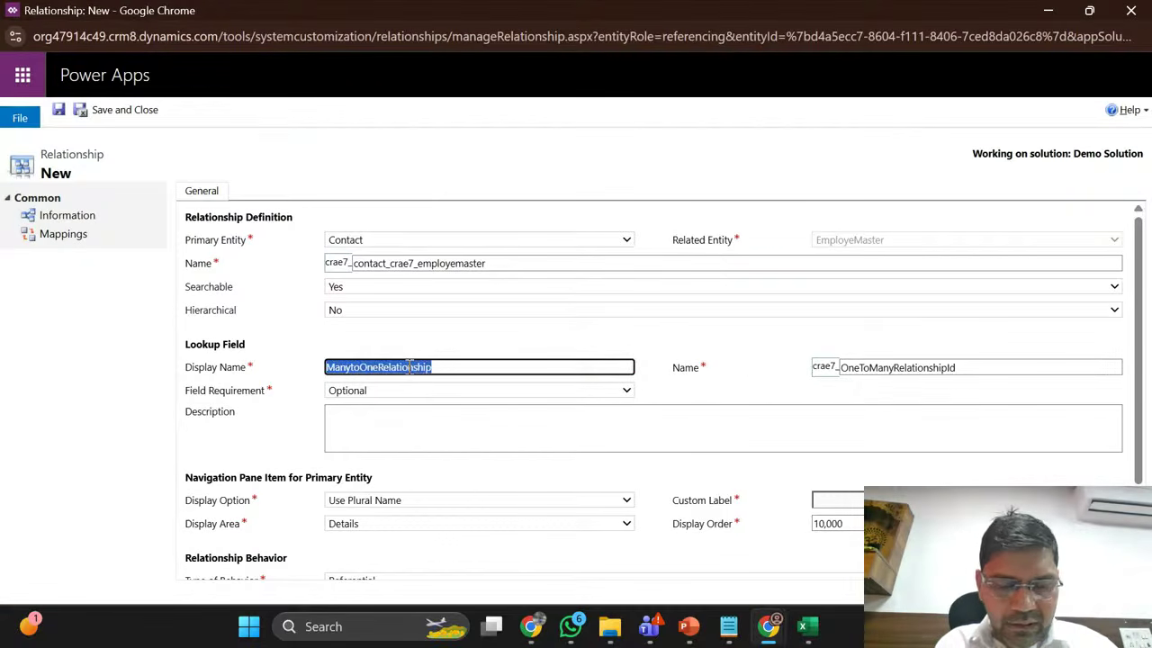
Step: Set the lookup schema name to ManytoOneRelationship and save and close the relationship
{"action": "left_click", "coordinate": [947, 369]}
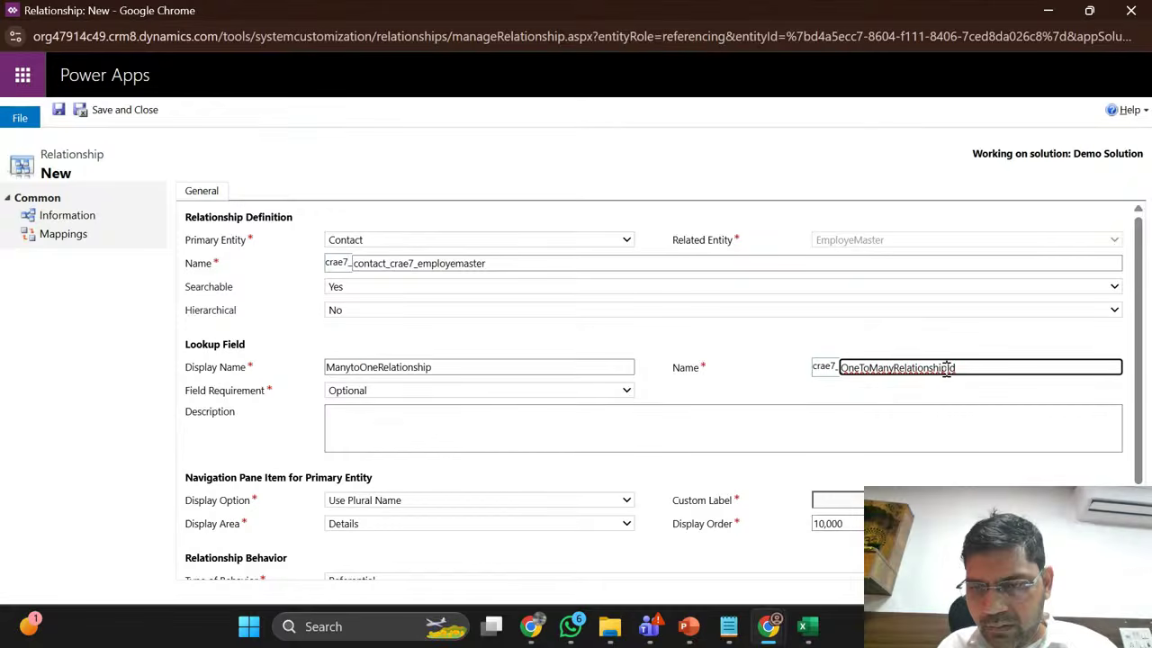
{"action": "key", "text": "shift+Left"}
{"action": "key", "text": "shift+Left"}
{"action": "key", "text": "shift+Left"}
{"action": "key", "text": "shift+Left"}
{"action": "key", "text": "shift+Left"}
{"action": "key", "text": "shift+Left"}
{"action": "key", "text": "shift+Left"}
{"action": "key", "text": "shift+Left"}
{"action": "key", "text": "shift+Left"}
{"action": "key", "text": "shift+Left"}
{"action": "key", "text": "shift+Left"}
{"action": "key", "text": "shift+Left"}
{"action": "key", "text": "shift+Left"}
{"action": "key", "text": "shift+Left"}
{"action": "key", "text": "shift+Left"}
{"action": "key", "text": "shift+Left"}
{"action": "key", "text": "shift+Left"}
{"action": "key", "text": "shift+Left"}
{"action": "key", "text": "shift+Left"}
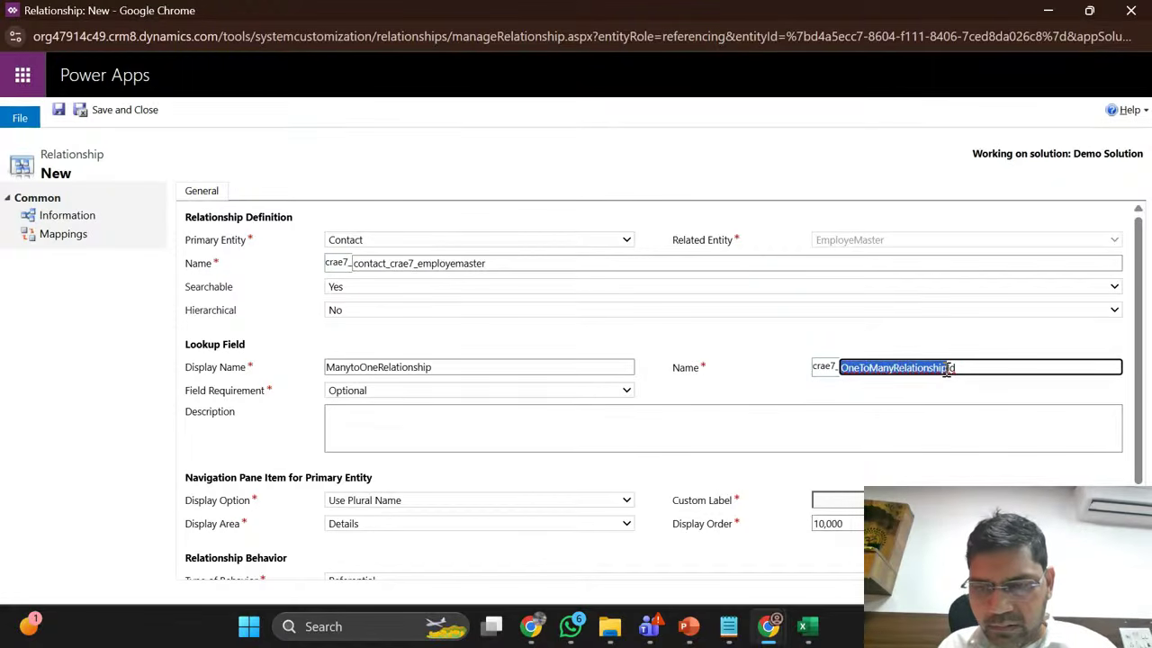
{"action": "key", "text": "ctrl+v"}
{"action": "left_click", "coordinate": [715, 372]}
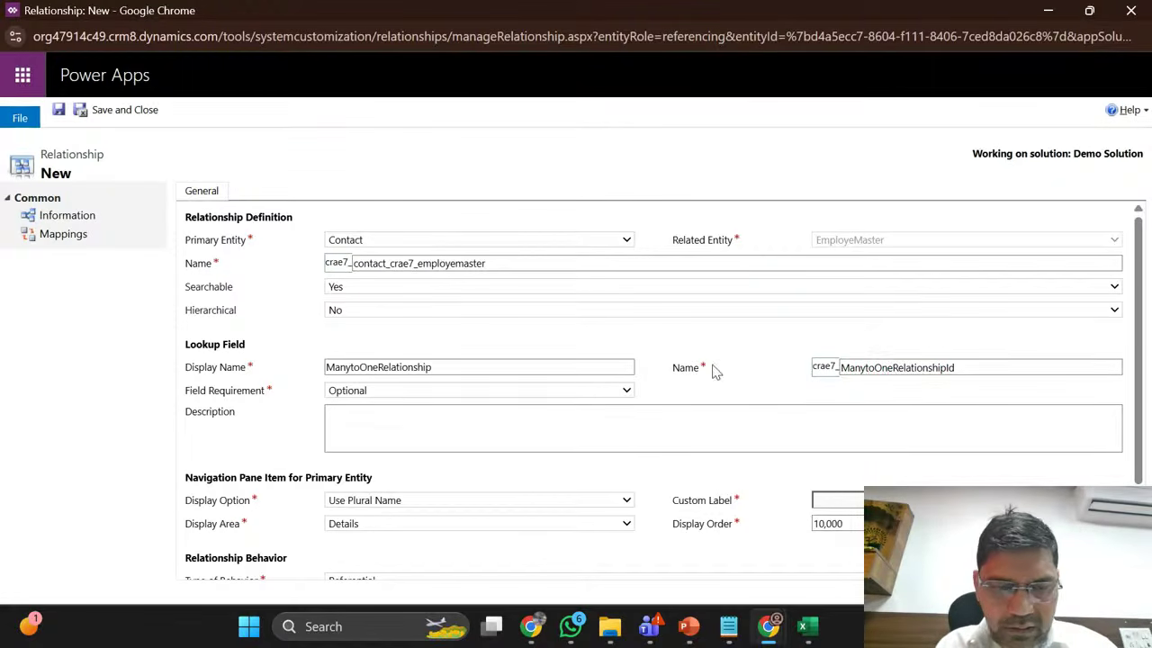
{"action": "scroll", "coordinate": [493, 475], "scroll_direction": "down", "scroll_amount": 1}
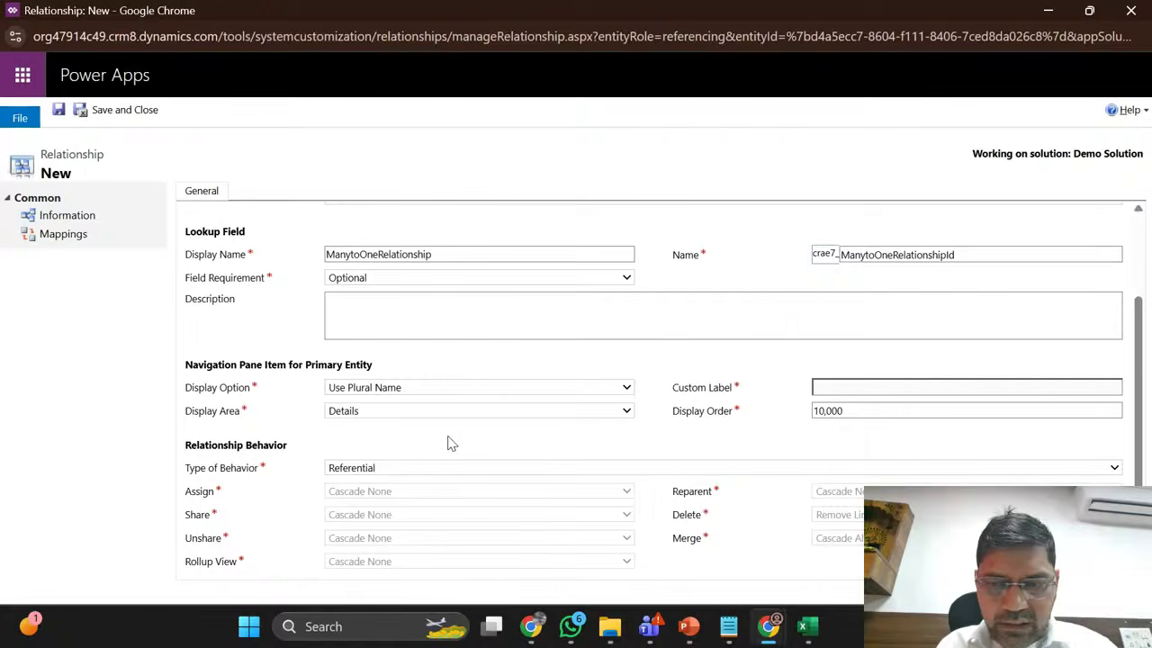
{"action": "scroll", "coordinate": [679, 311], "scroll_direction": "up", "scroll_amount": 1}
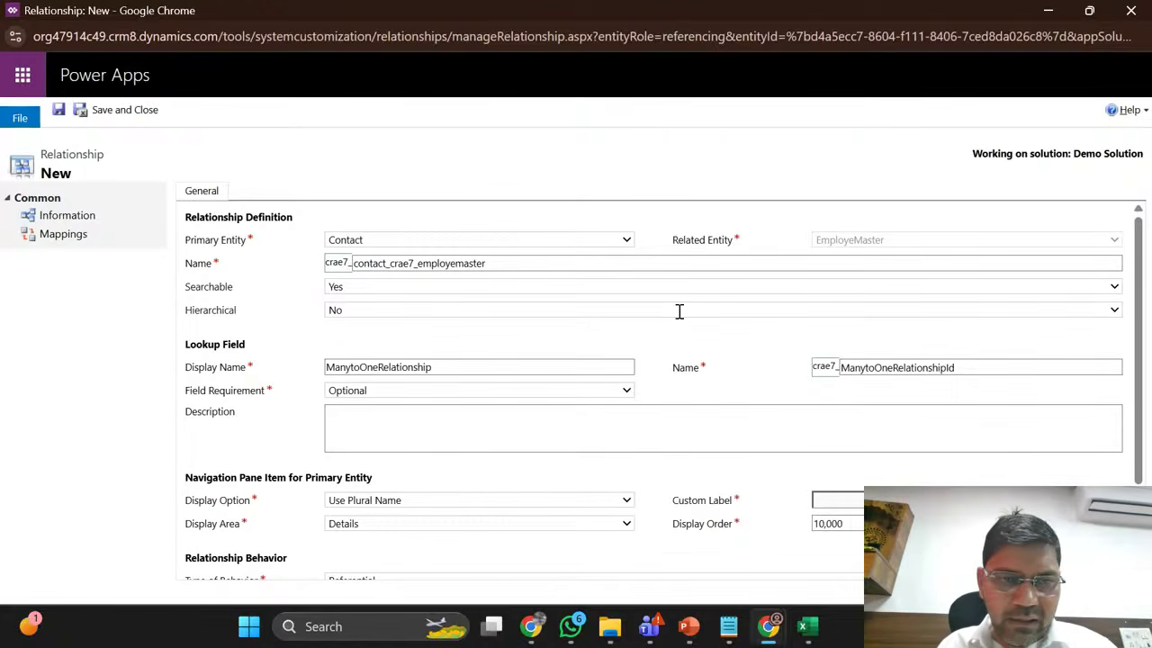
{"action": "left_click", "coordinate": [122, 110]}
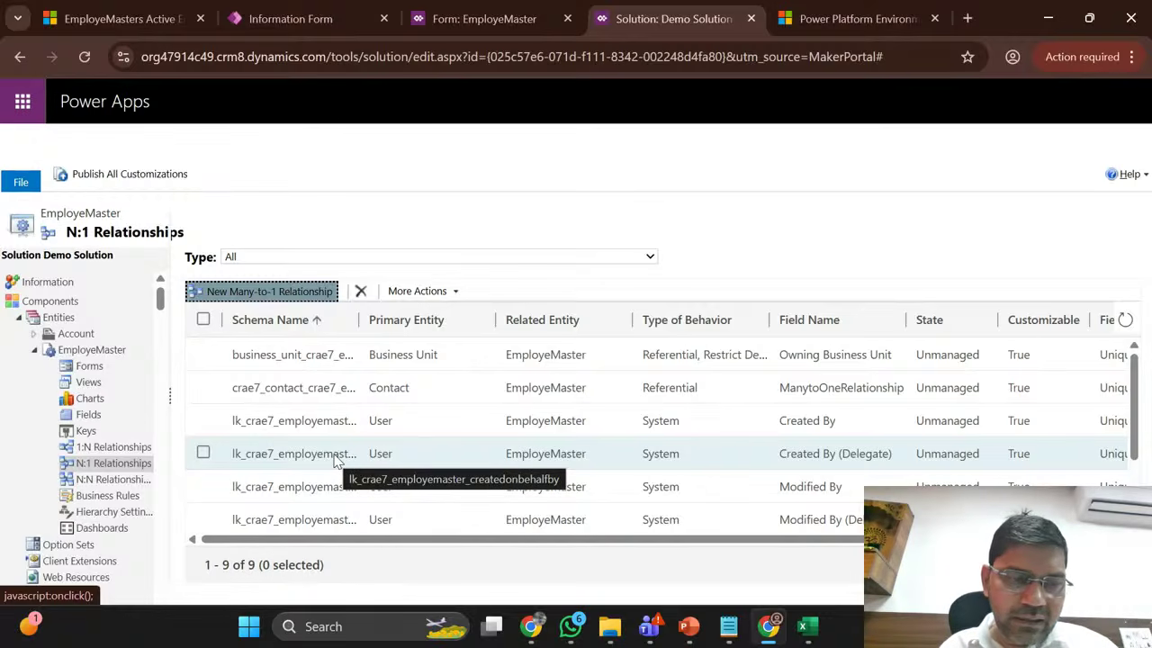
Step: Confirm the Contact relationship in the N:1 list, then switch to EmployeMaster's N:N relationships
{"action": "scroll", "coordinate": [333, 459], "scroll_direction": "down", "scroll_amount": 1}
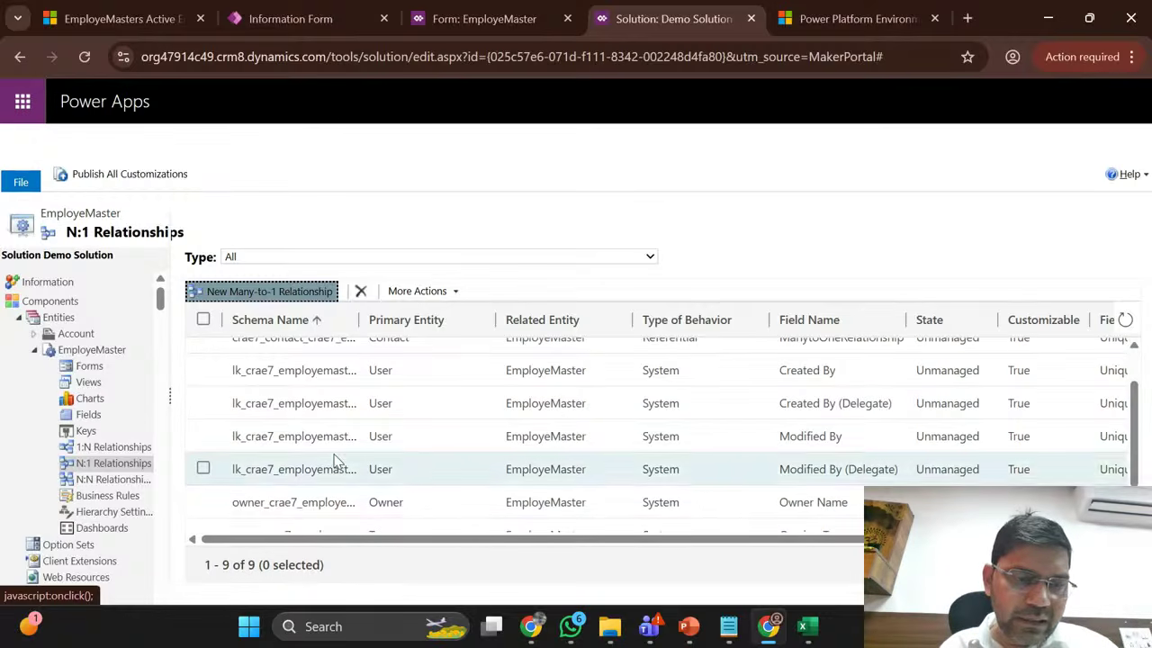
{"action": "left_click", "coordinate": [110, 481]}
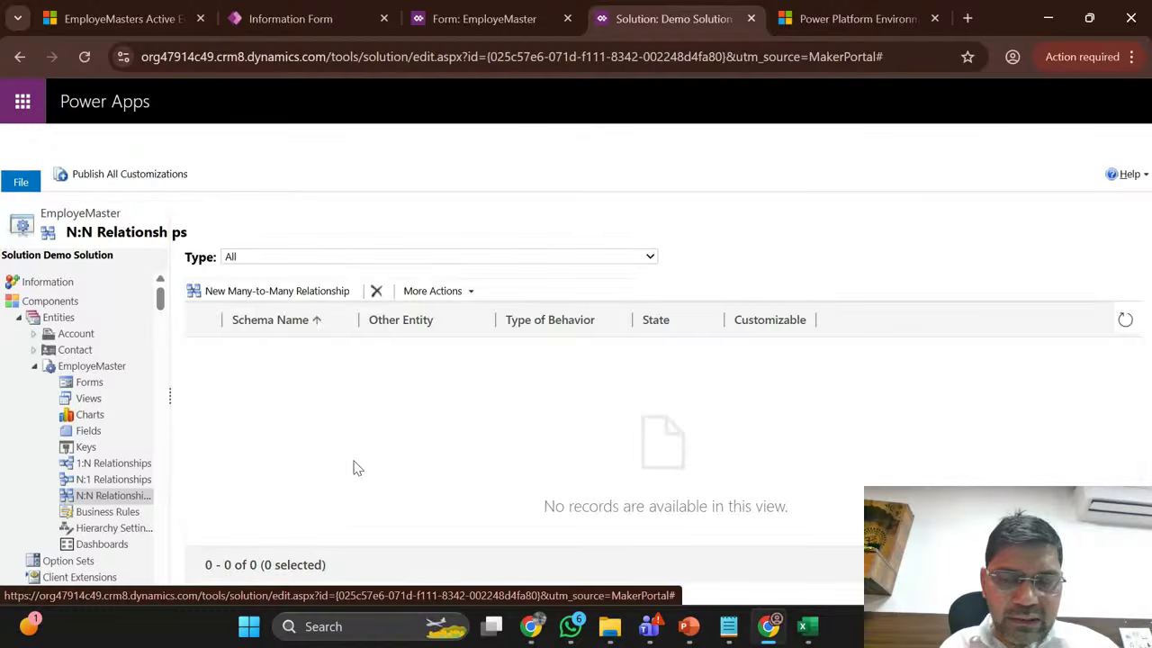
Step: Create a new N:N relationship with Case as the other entity and save and close it
{"action": "left_click", "coordinate": [270, 293]}
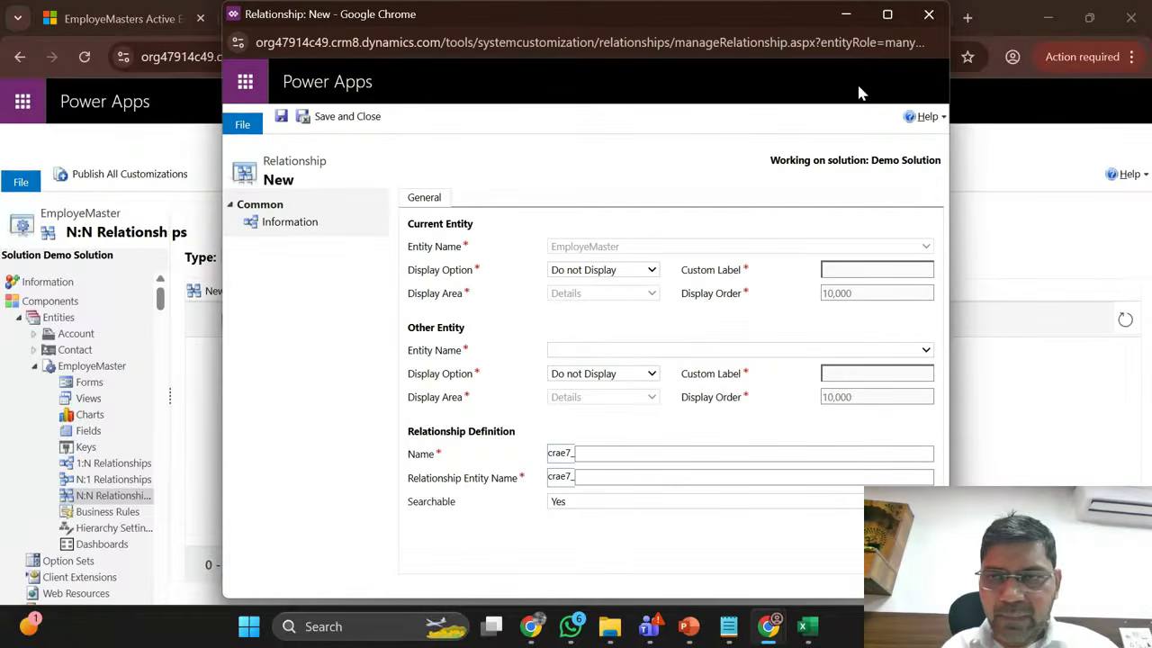
{"action": "left_click", "coordinate": [887, 14]}
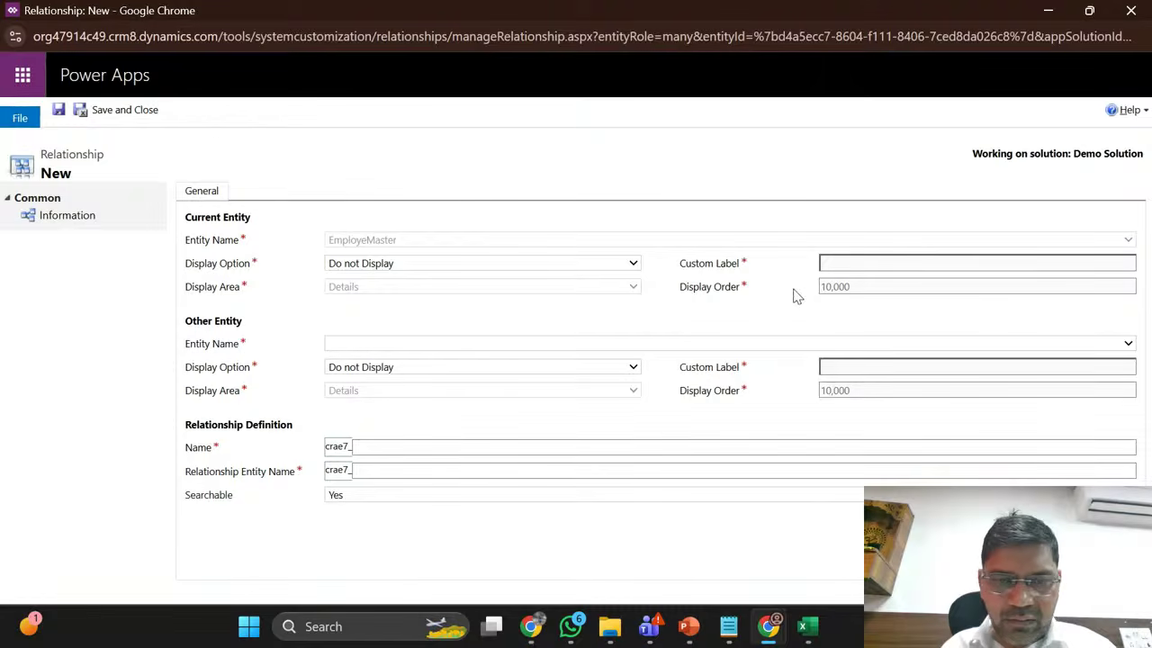
{"action": "left_click", "coordinate": [704, 344]}
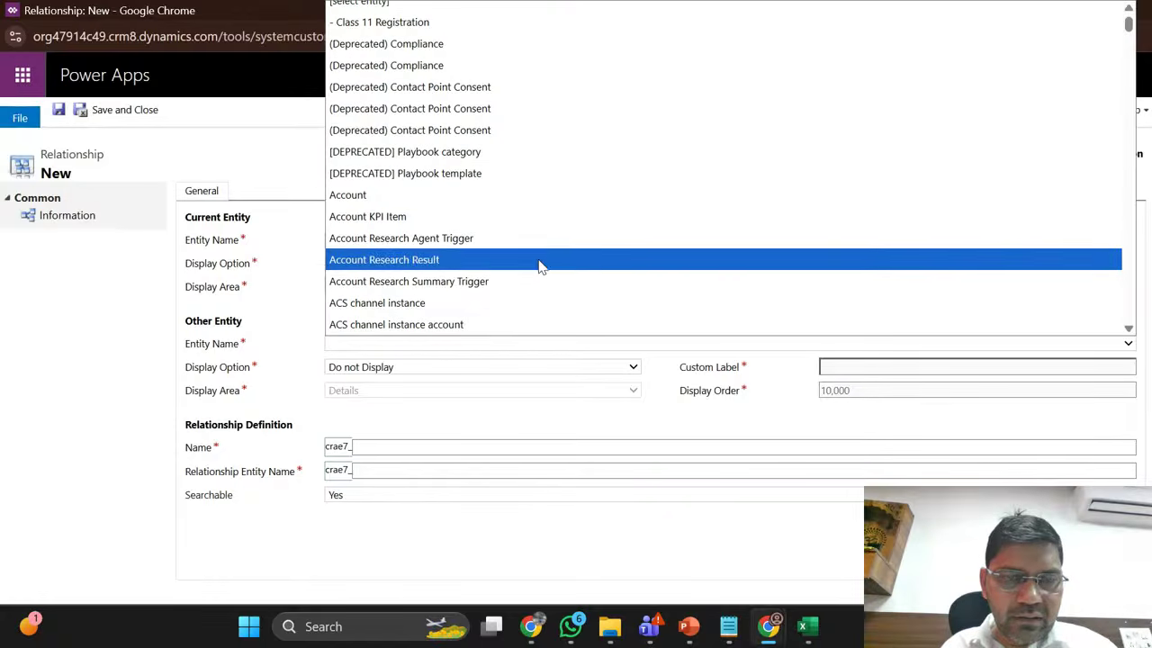
{"action": "scroll", "coordinate": [460, 200], "scroll_direction": "down", "scroll_amount": 12}
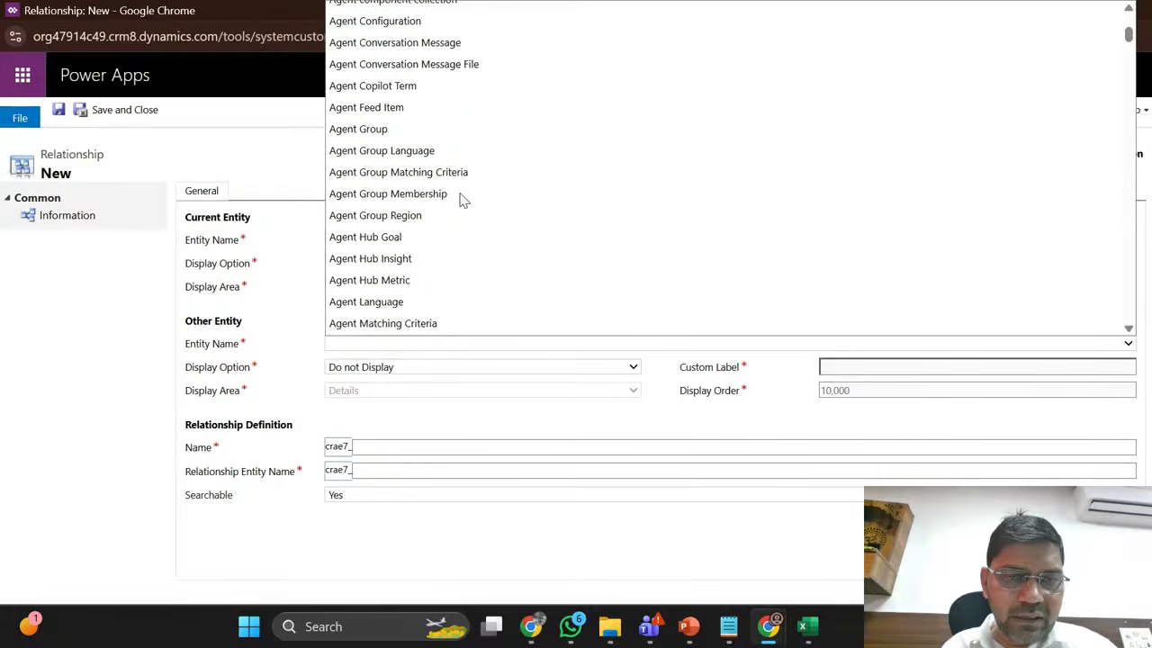
{"action": "scroll", "coordinate": [461, 199], "scroll_direction": "down", "scroll_amount": 12}
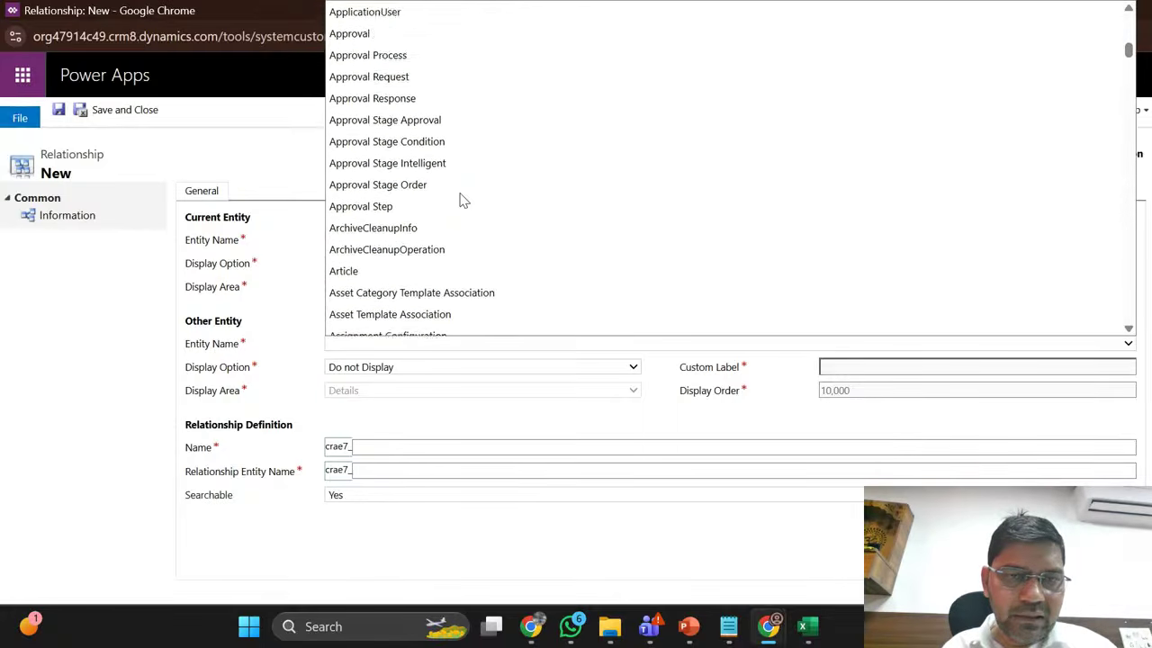
{"action": "scroll", "coordinate": [460, 200], "scroll_direction": "down", "scroll_amount": 12}
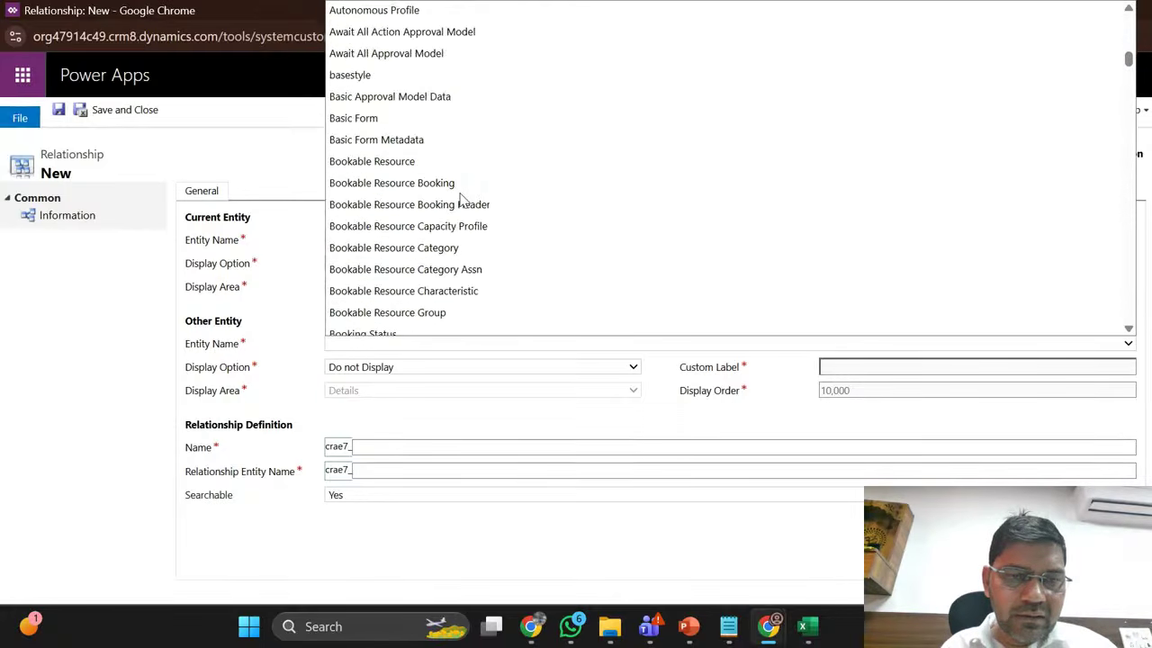
{"action": "scroll", "coordinate": [461, 200], "scroll_direction": "down", "scroll_amount": 12}
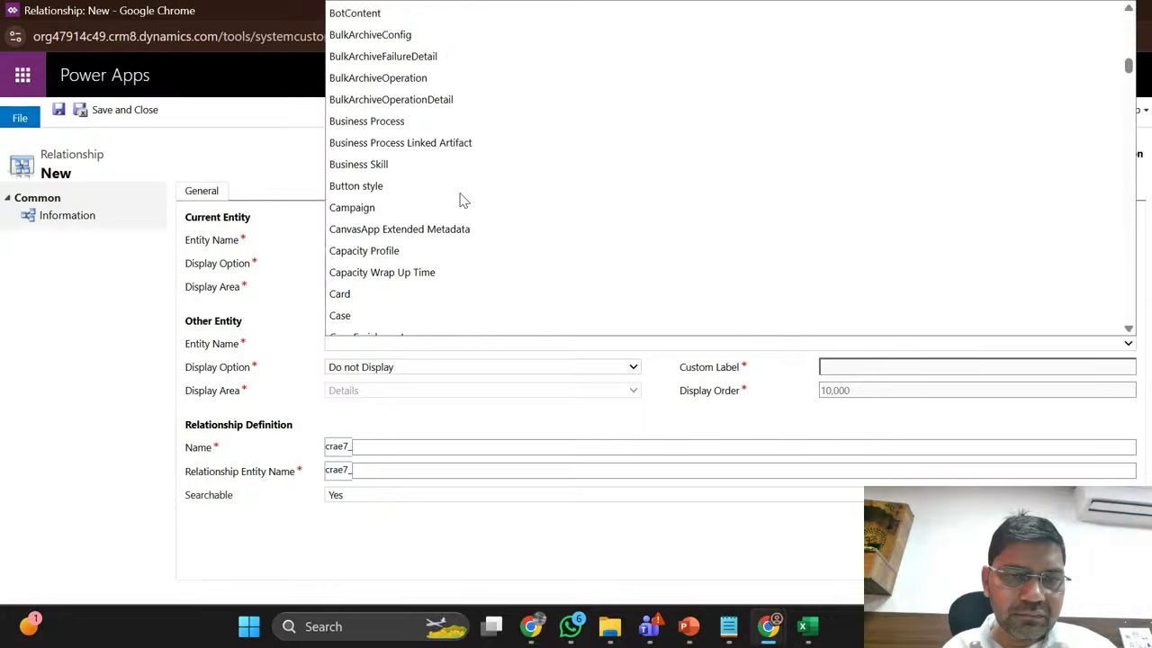
{"action": "scroll", "coordinate": [461, 200], "scroll_direction": "down", "scroll_amount": 3}
{"action": "left_click", "coordinate": [380, 241]}
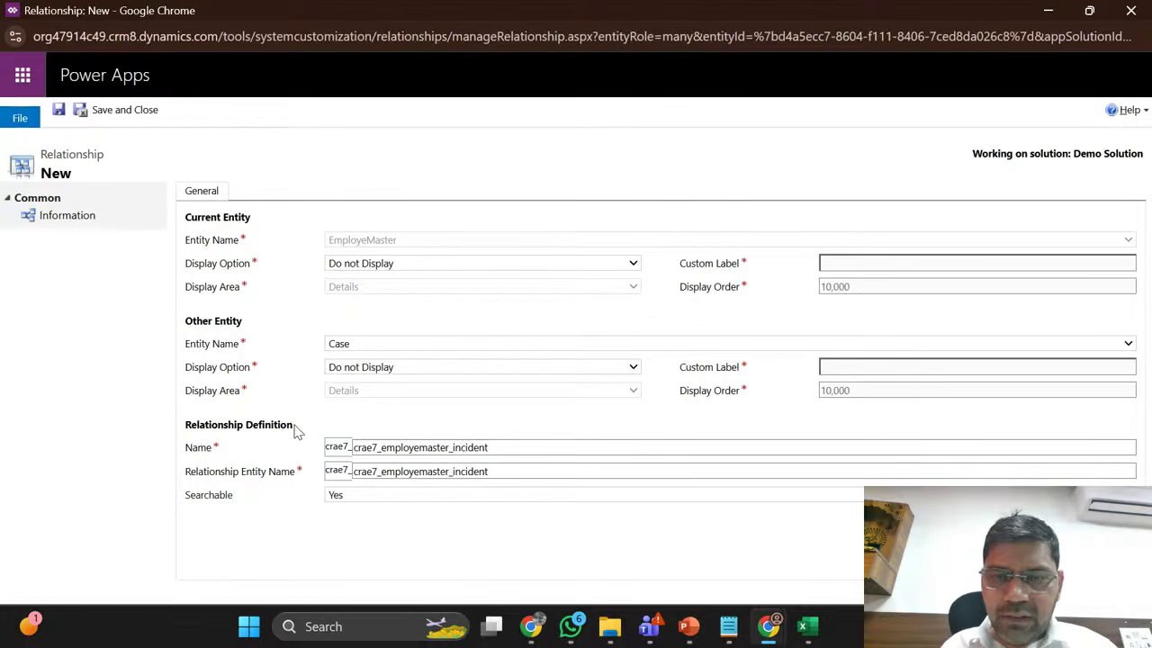
{"action": "left_click", "coordinate": [128, 116]}
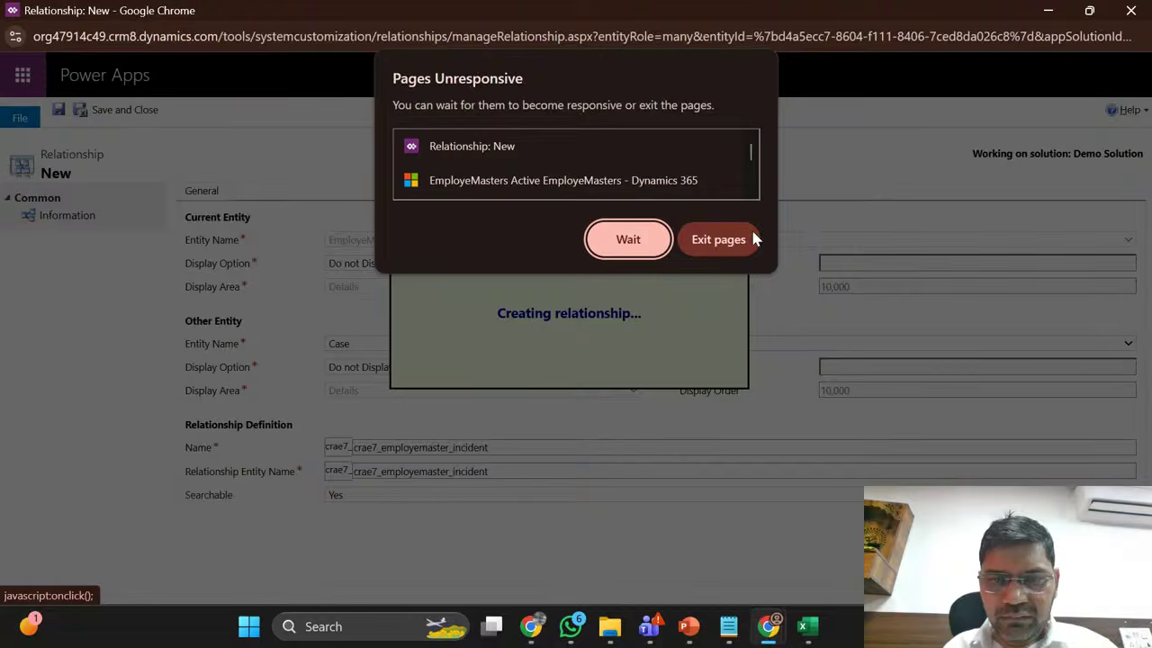
{"action": "left_click", "coordinate": [632, 239]}
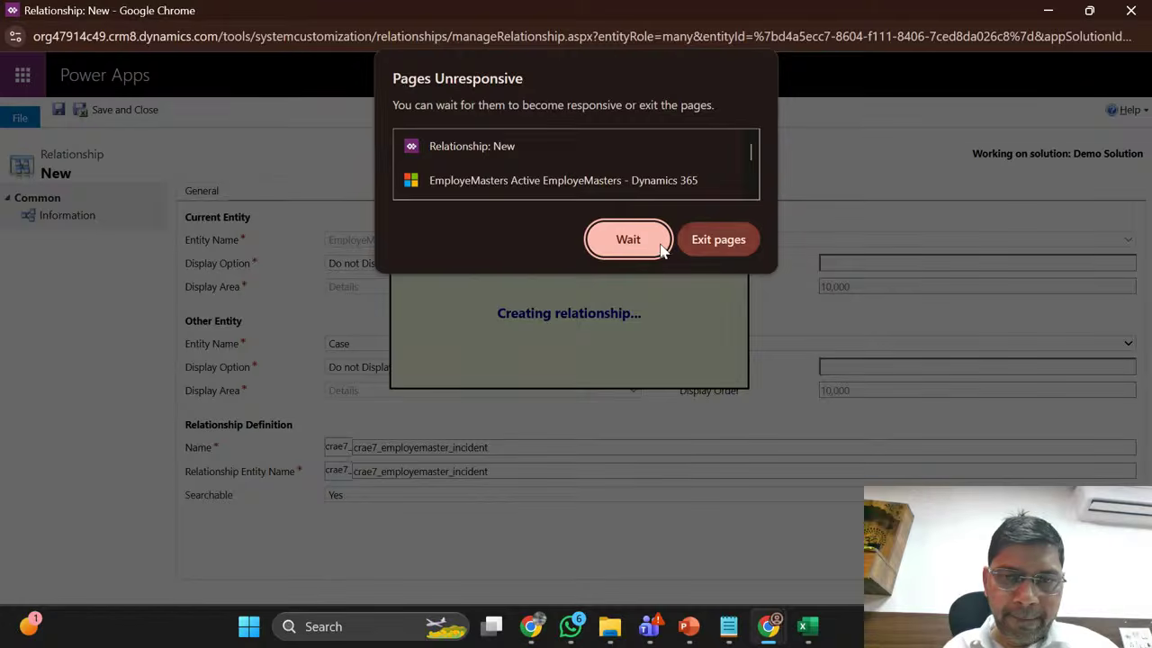
{"action": "left_click", "coordinate": [633, 232]}
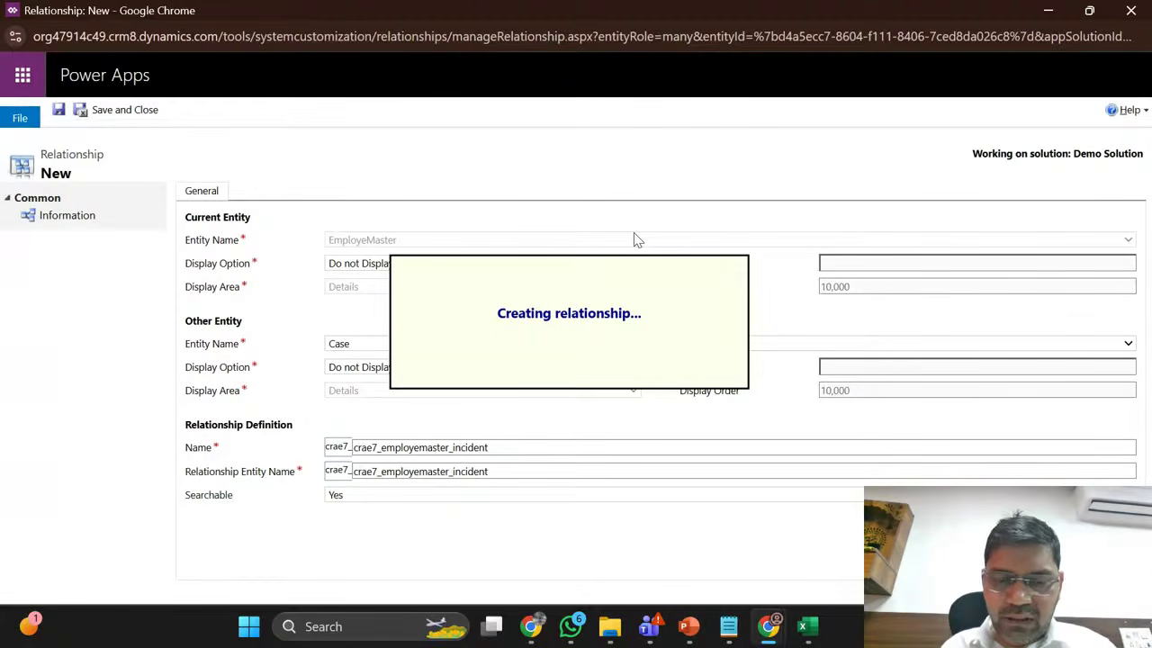
{"action": "mouse_move", "coordinate": [530, 635]}
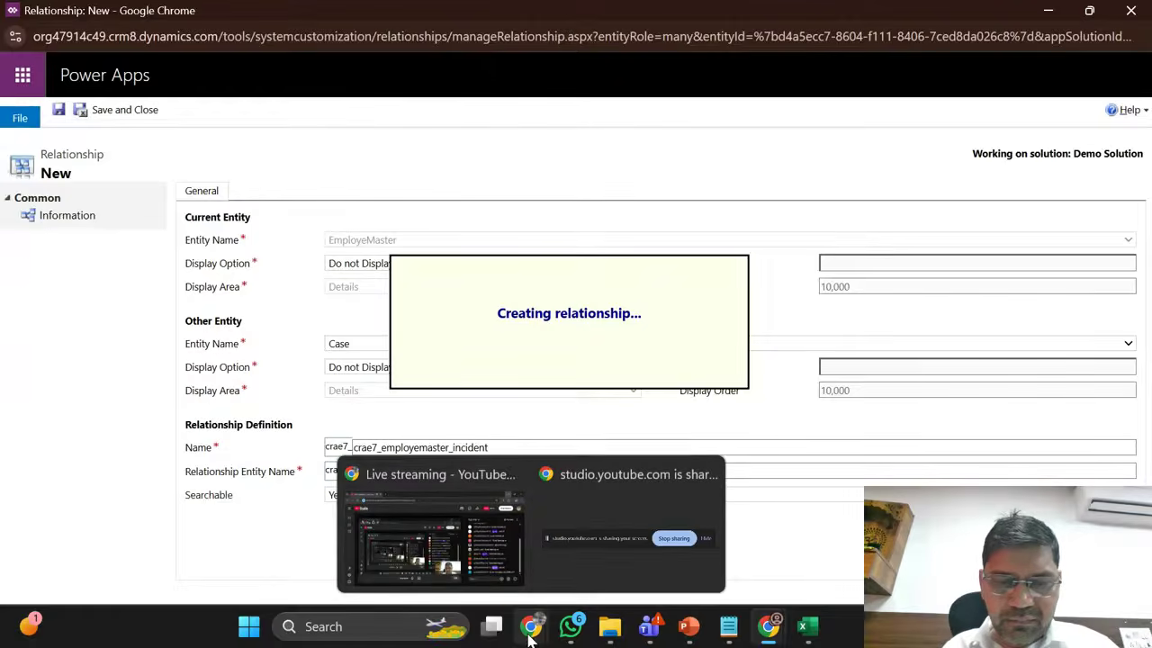
{"action": "left_click", "coordinate": [426, 524]}
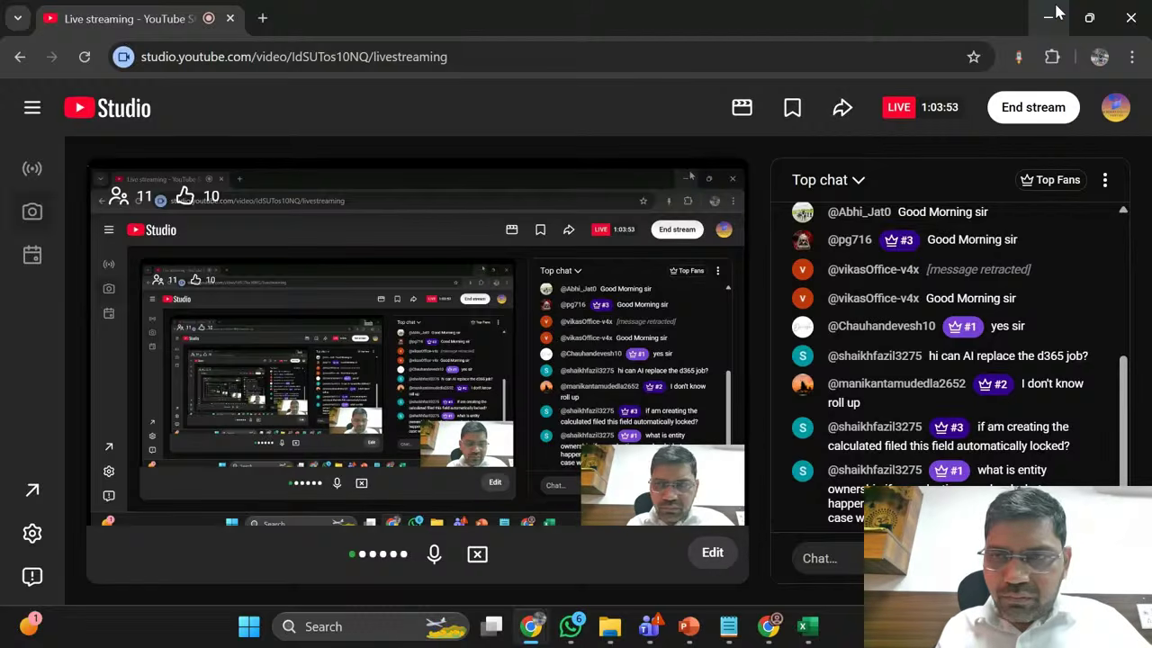
{"action": "left_click", "coordinate": [1057, 13]}
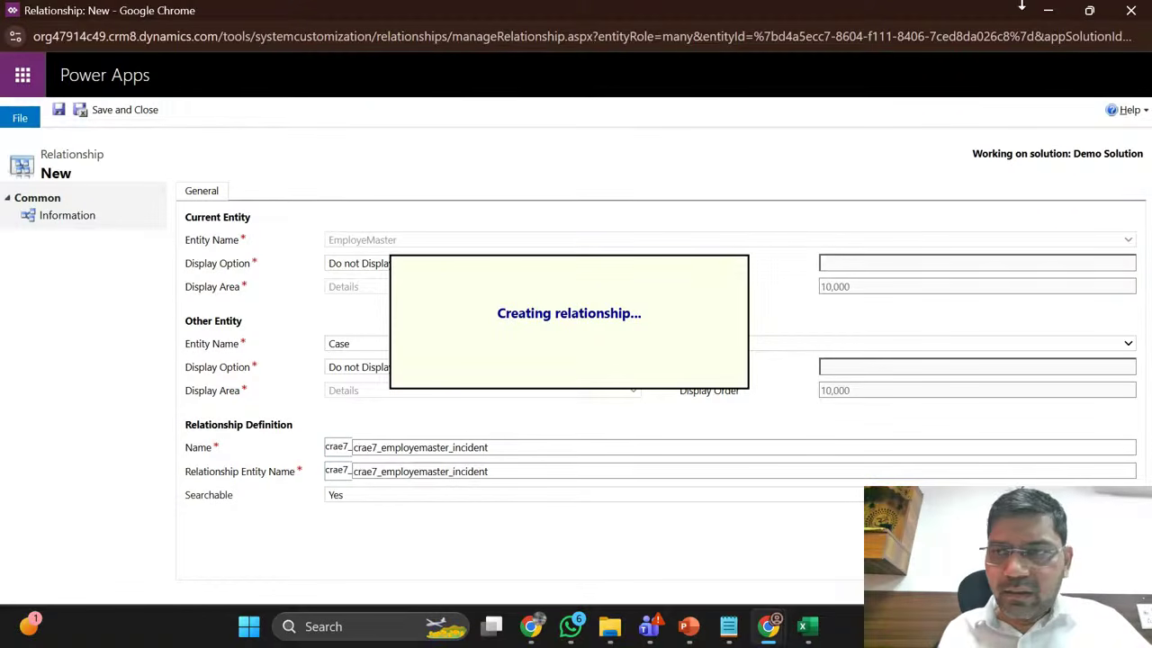
Step: Keep waiting on the unresponsive relationship form twice, then minimize it
{"action": "left_click", "coordinate": [1094, 12]}
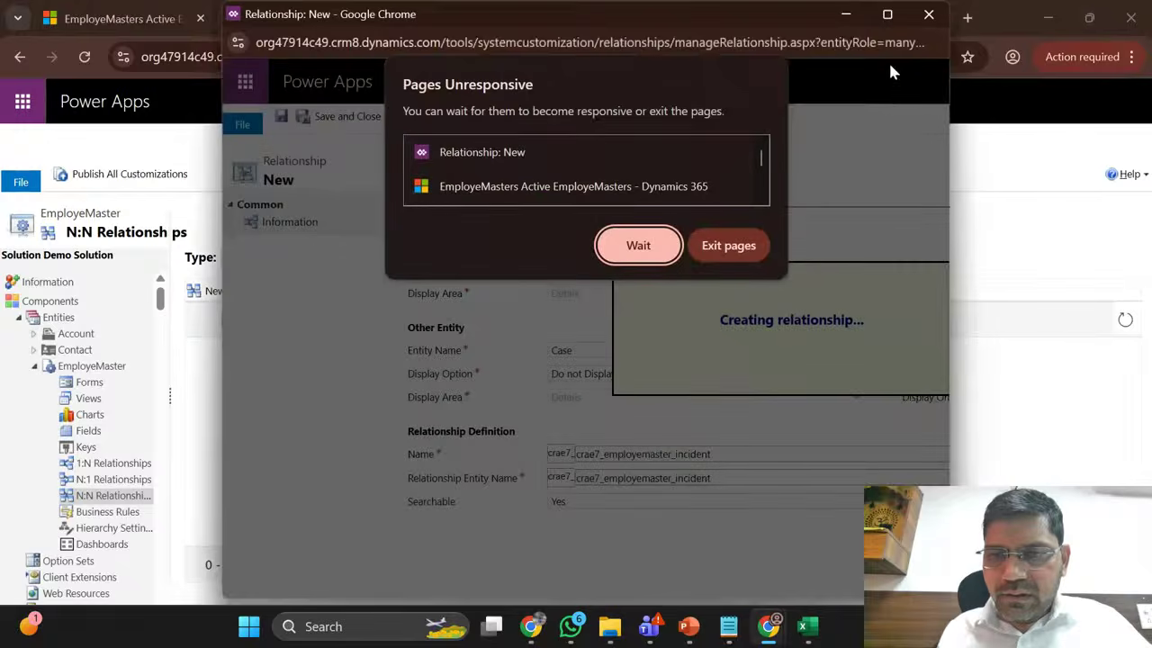
{"action": "left_click", "coordinate": [638, 246]}
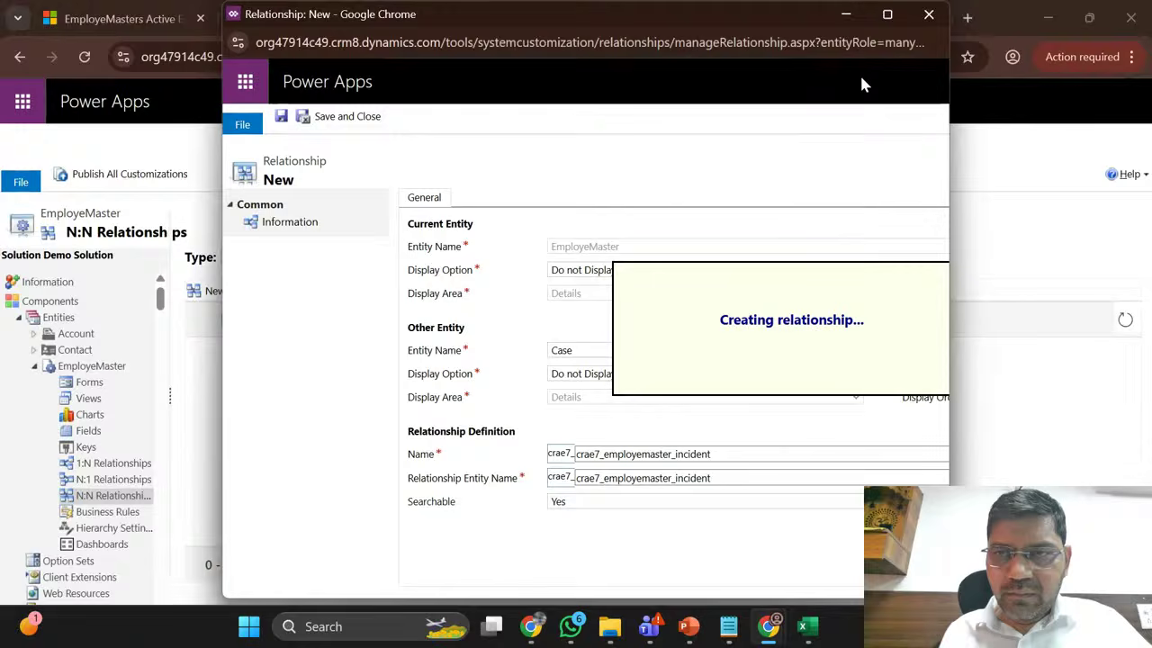
{"action": "left_click", "coordinate": [887, 14]}
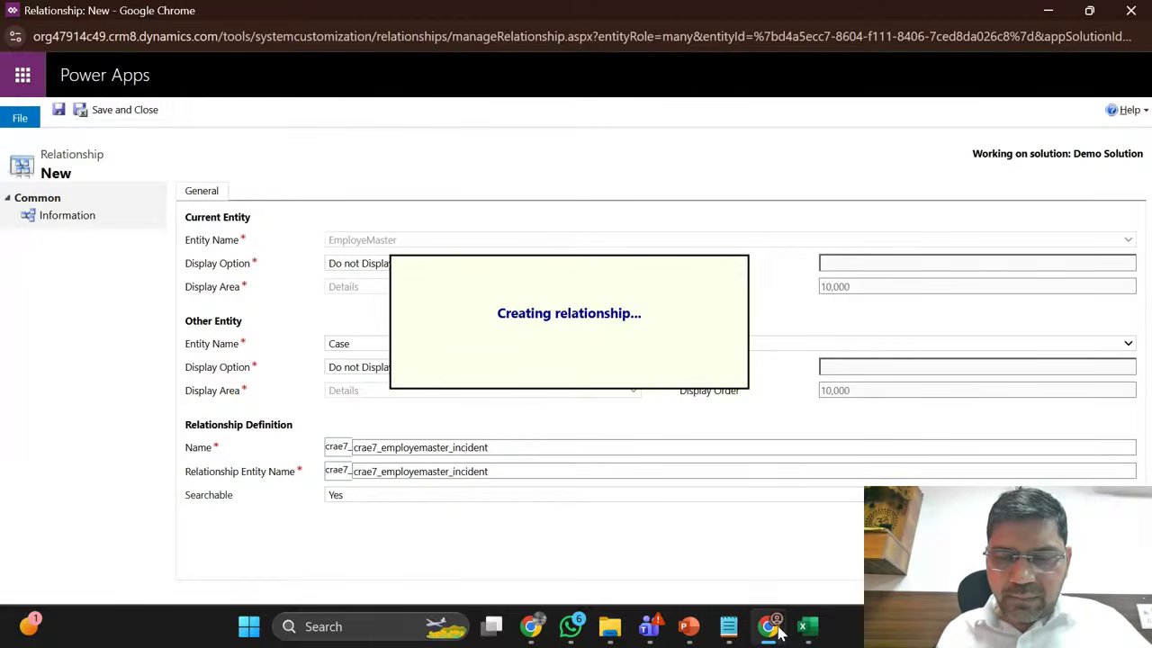
{"action": "mouse_move", "coordinate": [776, 627]}
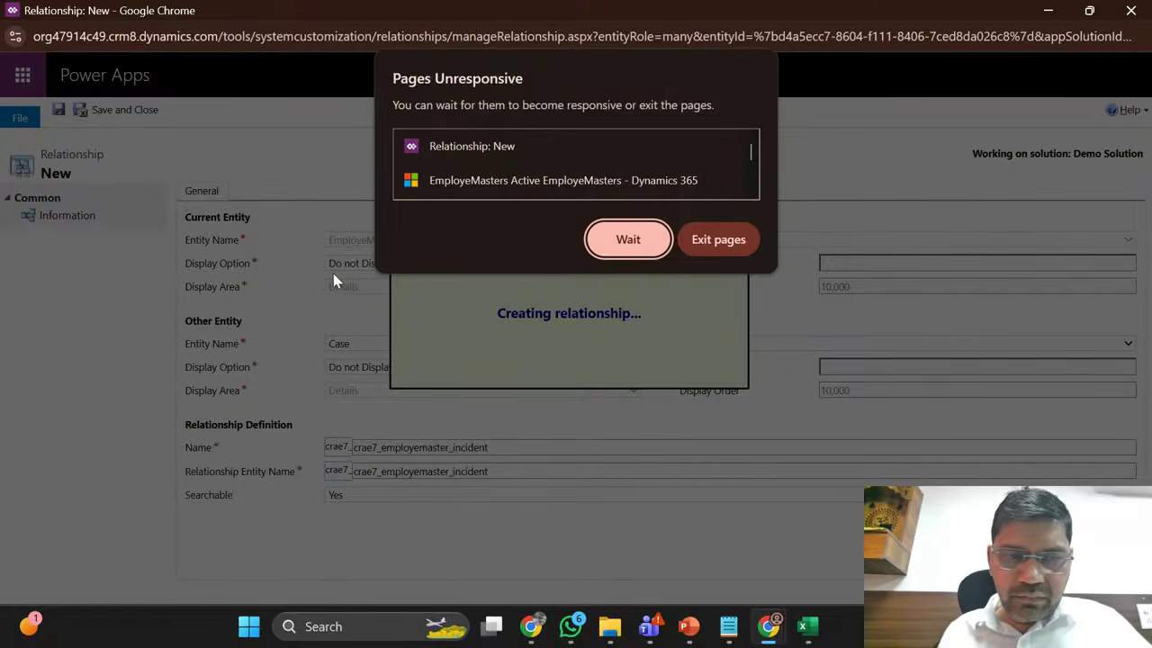
{"action": "left_click", "coordinate": [641, 237]}
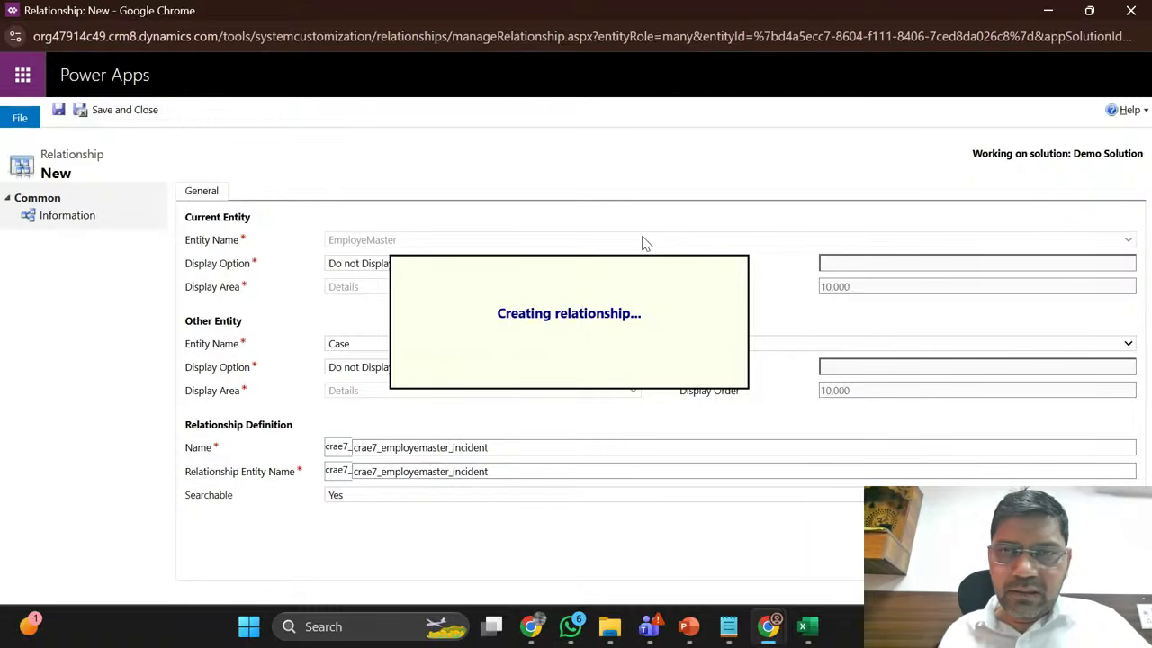
{"action": "left_click", "coordinate": [1047, 12]}
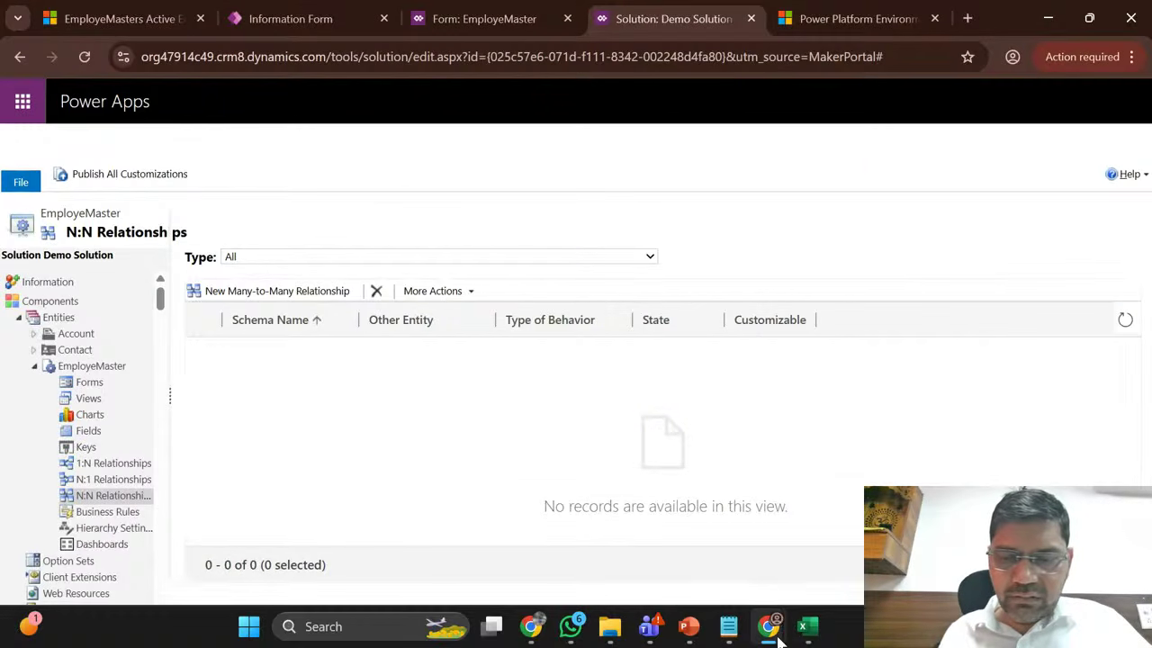
Step: Bring the relationship form and Demo Solution windows forward and keep waiting on unresponsive pages
{"action": "mouse_move", "coordinate": [776, 628]}
{"action": "left_click", "coordinate": [846, 540]}
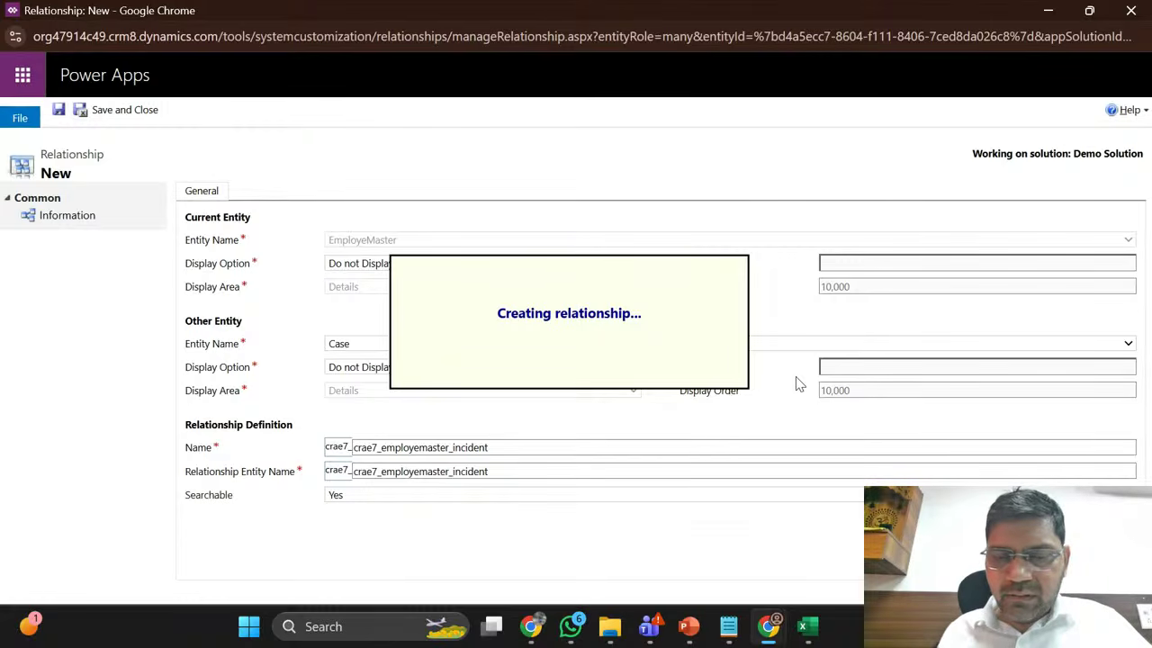
{"action": "mouse_move", "coordinate": [770, 628]}
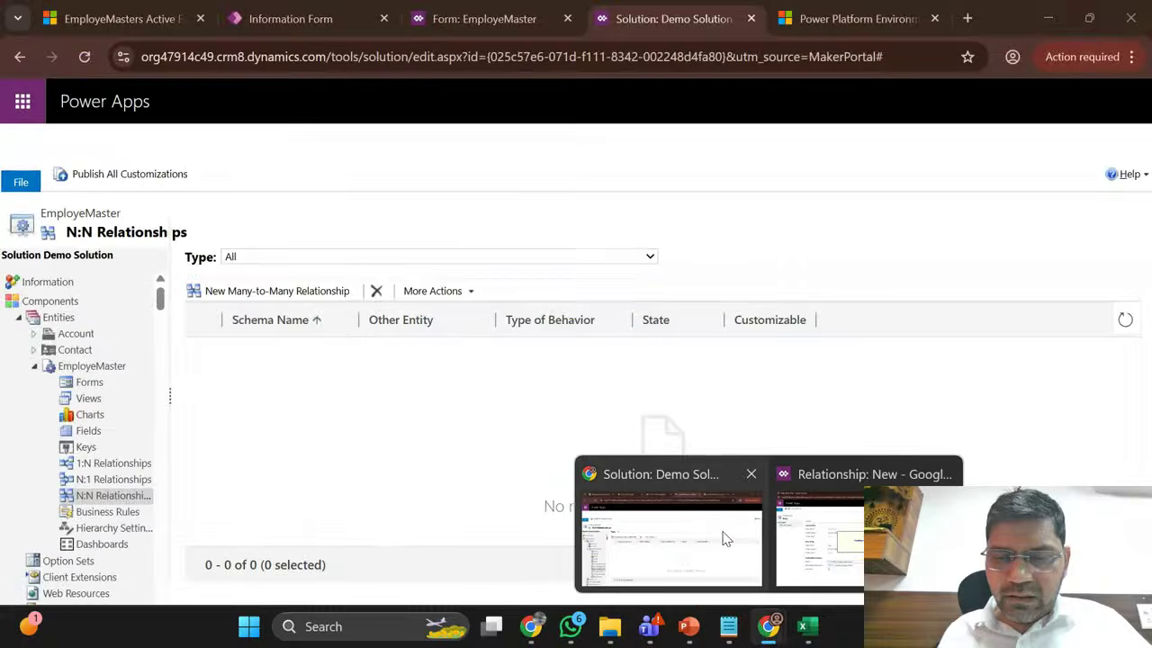
{"action": "left_click", "coordinate": [727, 538]}
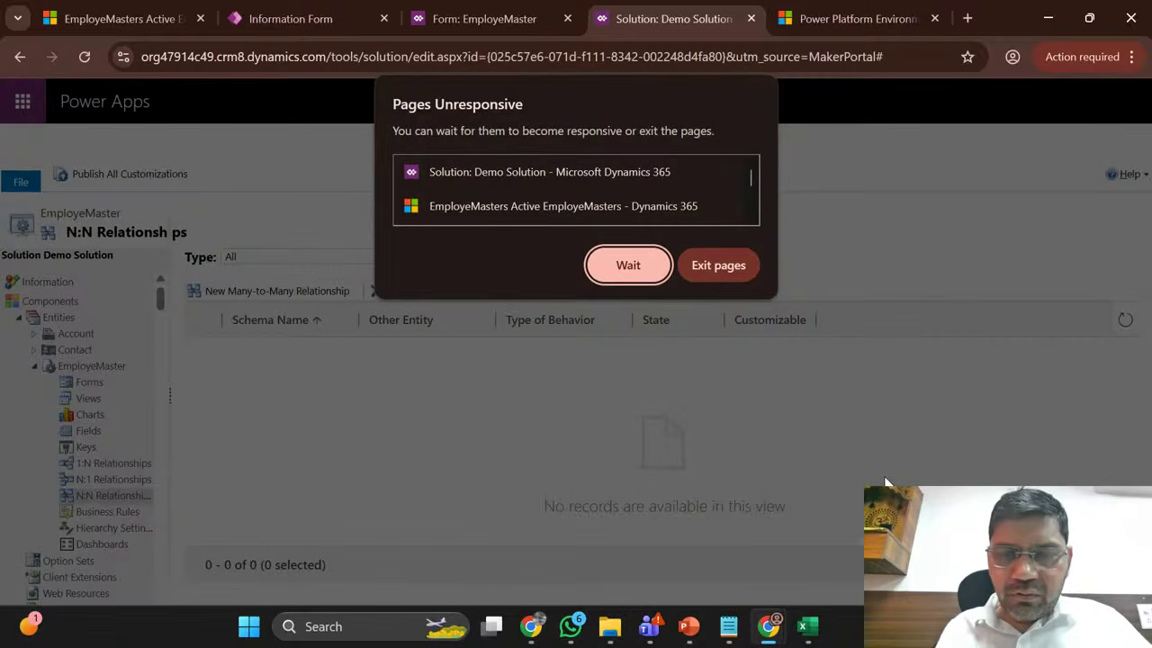
{"action": "left_click", "coordinate": [642, 273]}
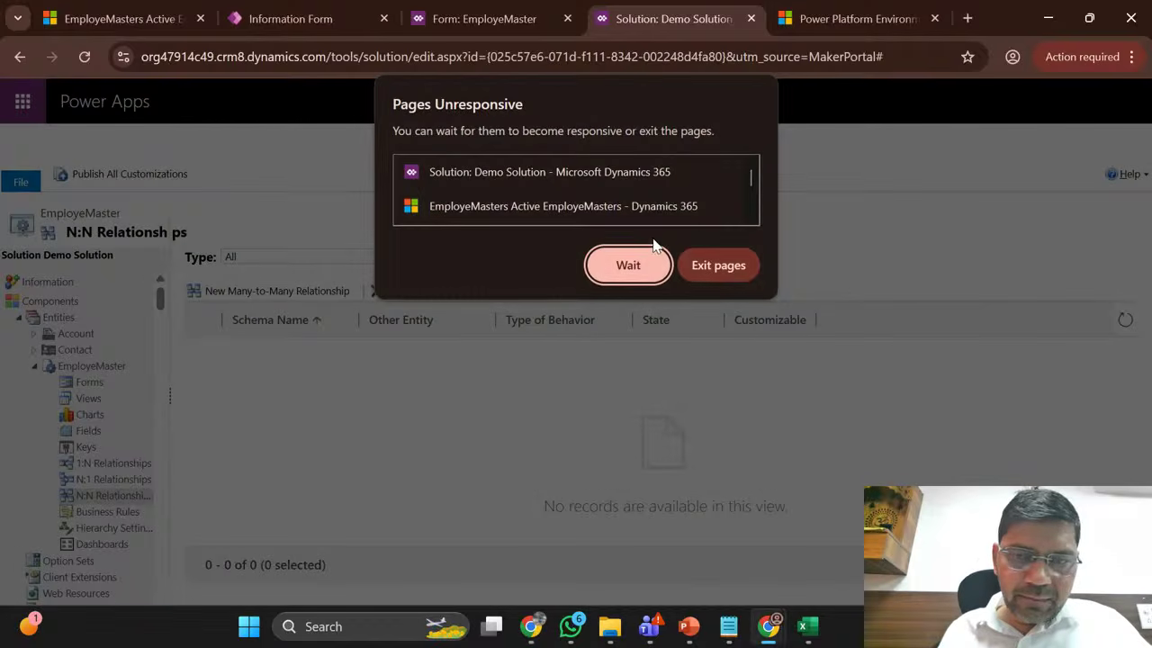
{"action": "left_click", "coordinate": [639, 263]}
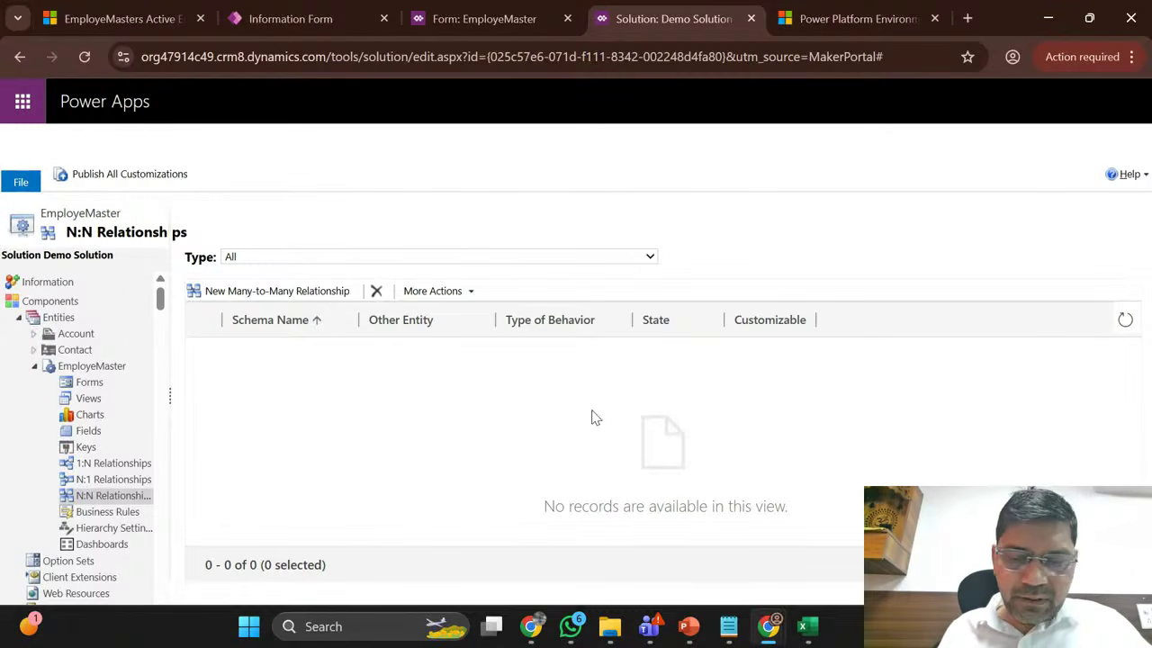
Step: Switch between Demo Solution and the maximized relationship window, then bring up YouTube Studio live streaming
{"action": "mouse_move", "coordinate": [533, 635]}
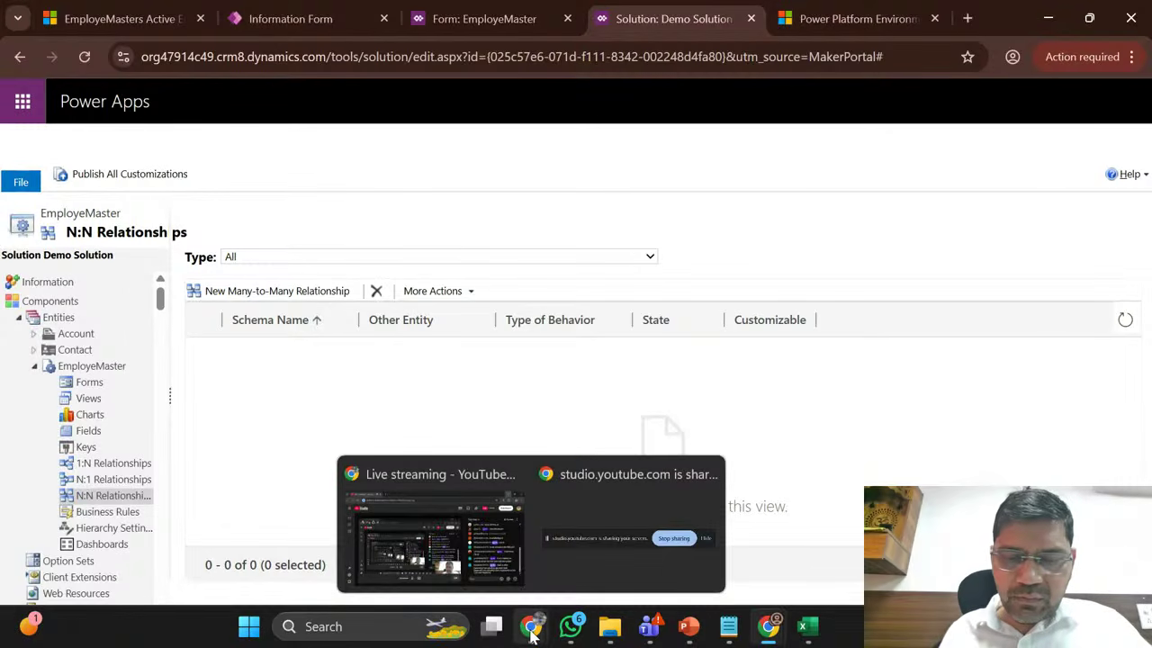
{"action": "mouse_move", "coordinate": [765, 637]}
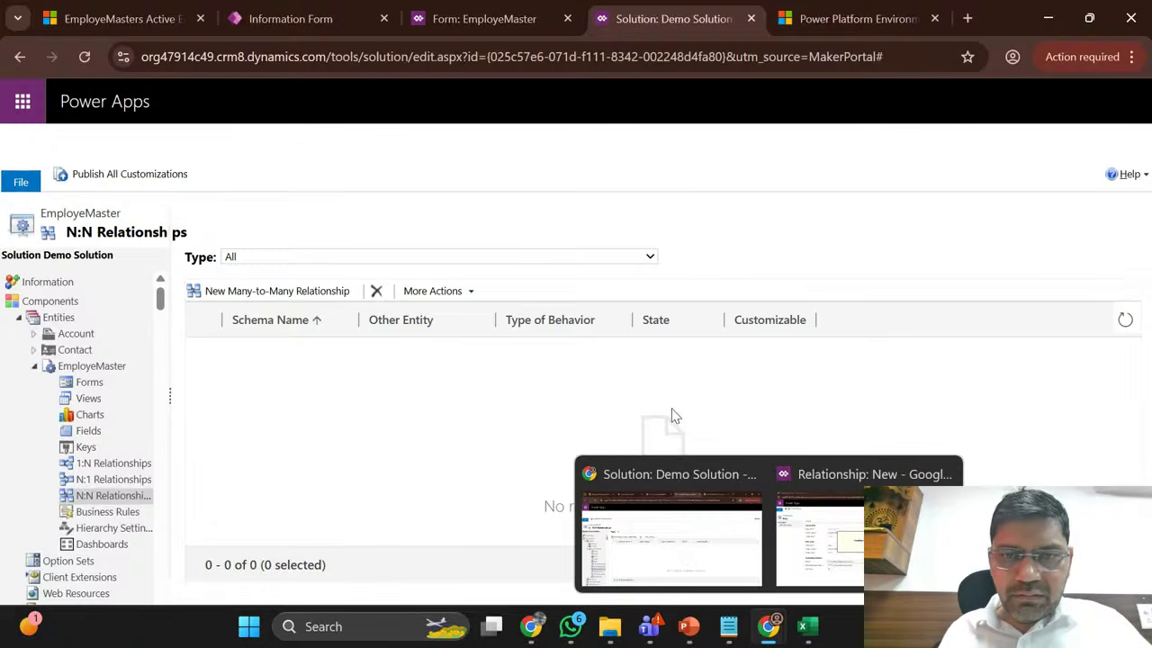
{"action": "left_click", "coordinate": [689, 550]}
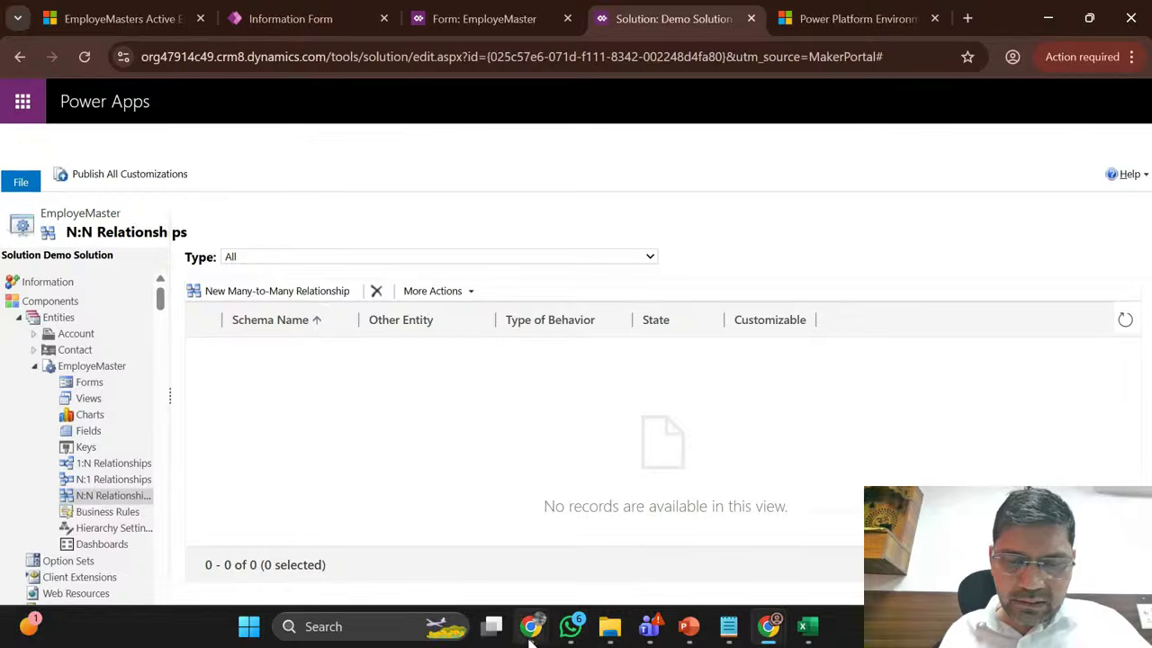
{"action": "mouse_move", "coordinate": [776, 629]}
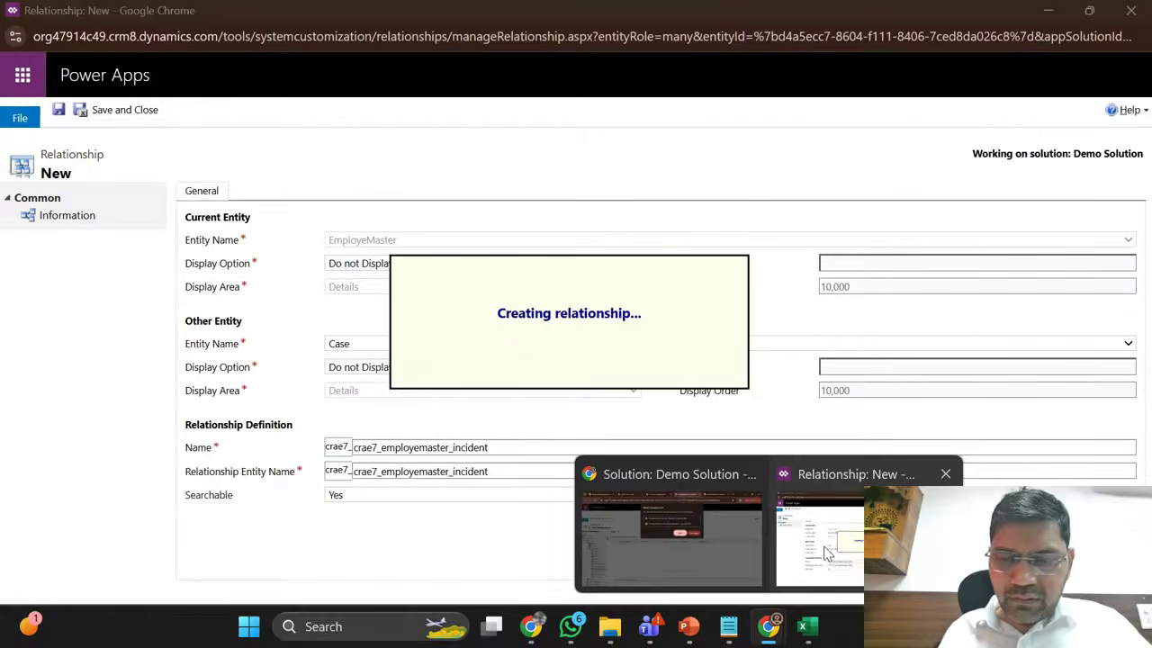
{"action": "left_click", "coordinate": [822, 547]}
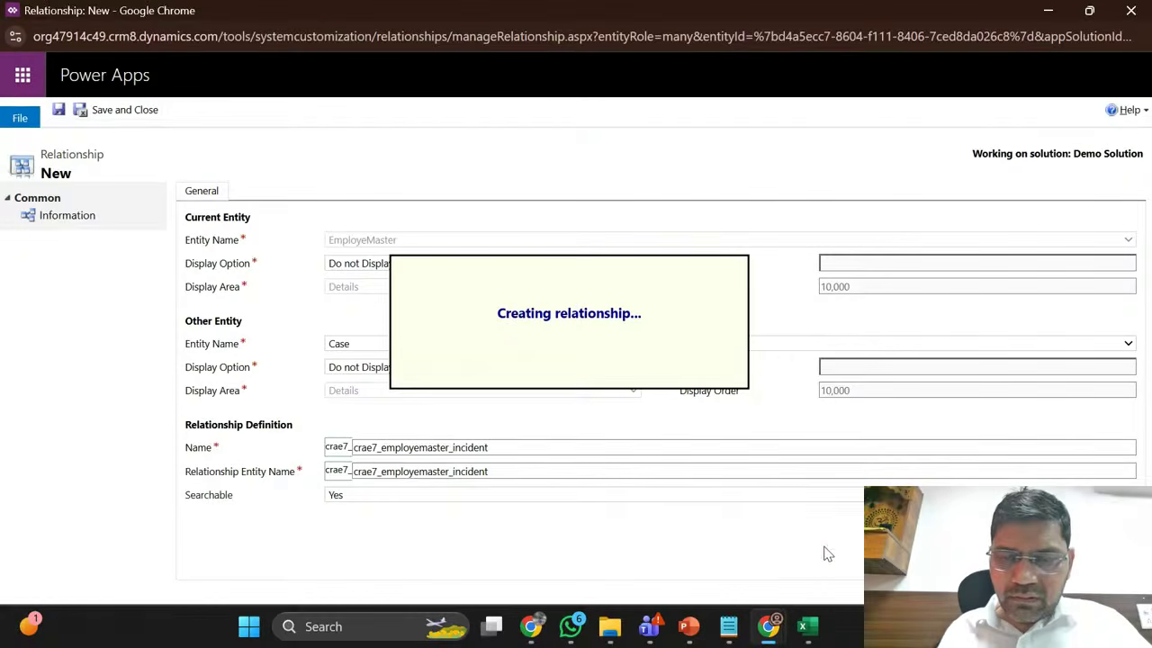
{"action": "mouse_move", "coordinate": [767, 639]}
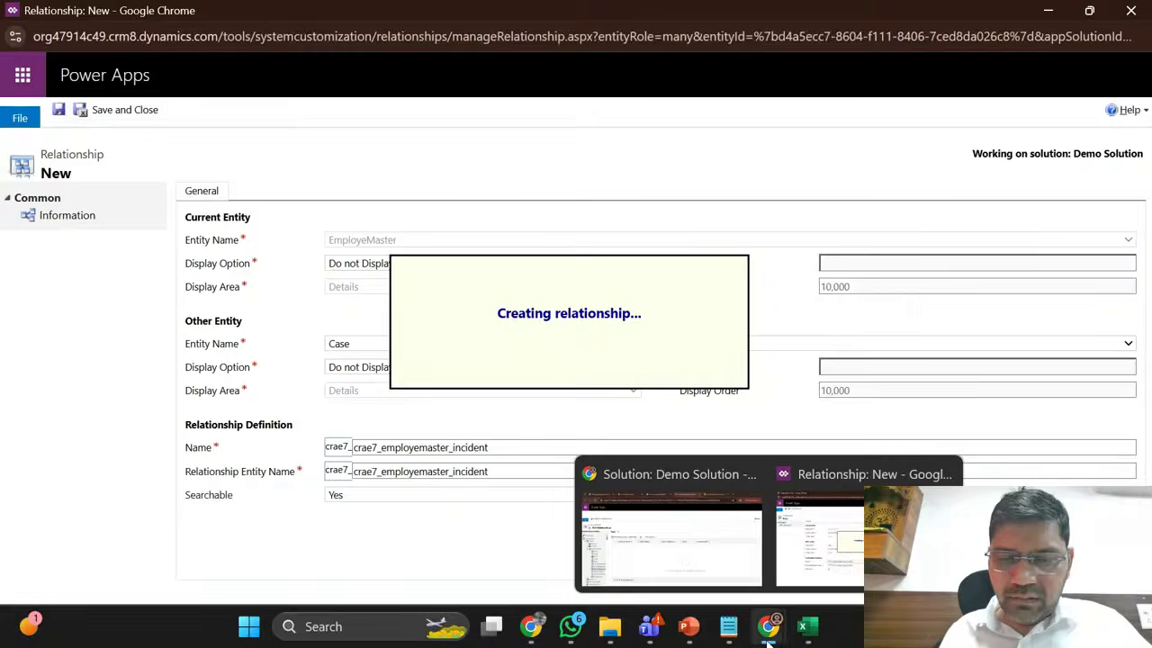
{"action": "left_click", "coordinate": [695, 549]}
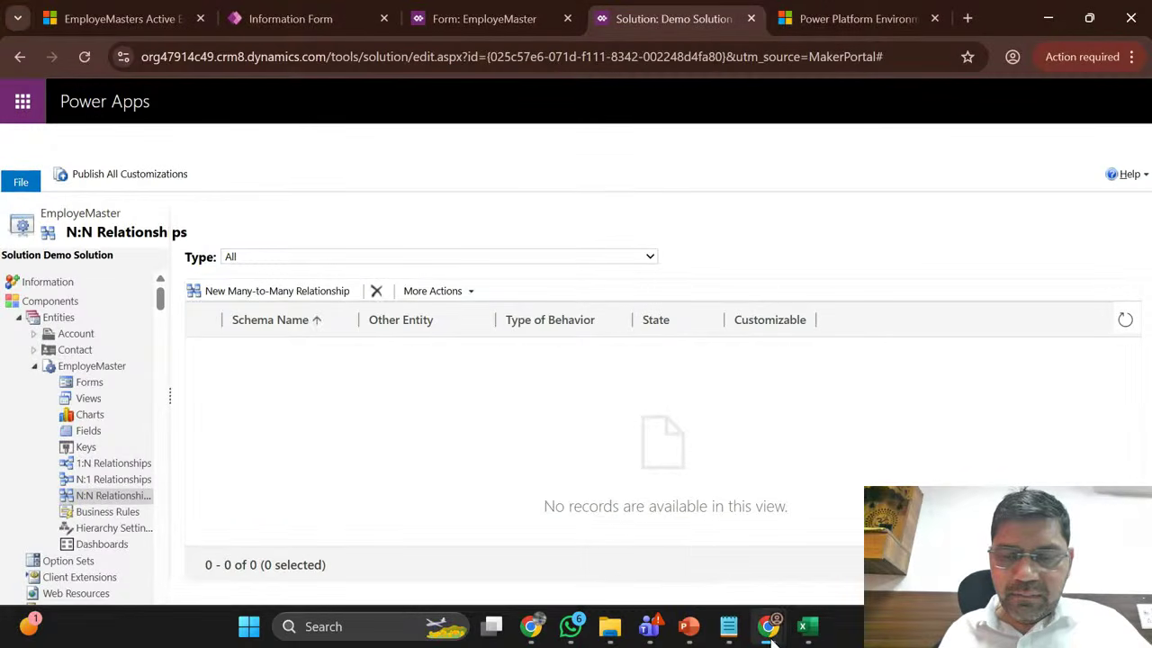
{"action": "mouse_move", "coordinate": [771, 637]}
{"action": "left_click", "coordinate": [843, 577]}
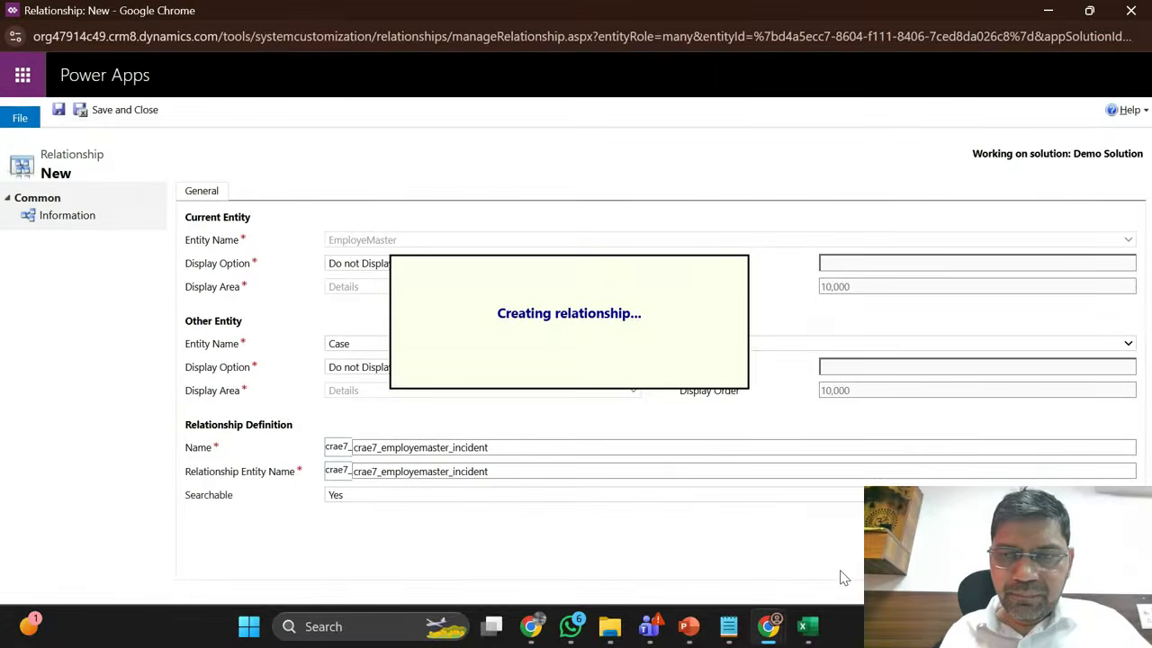
{"action": "left_click", "coordinate": [1088, 10]}
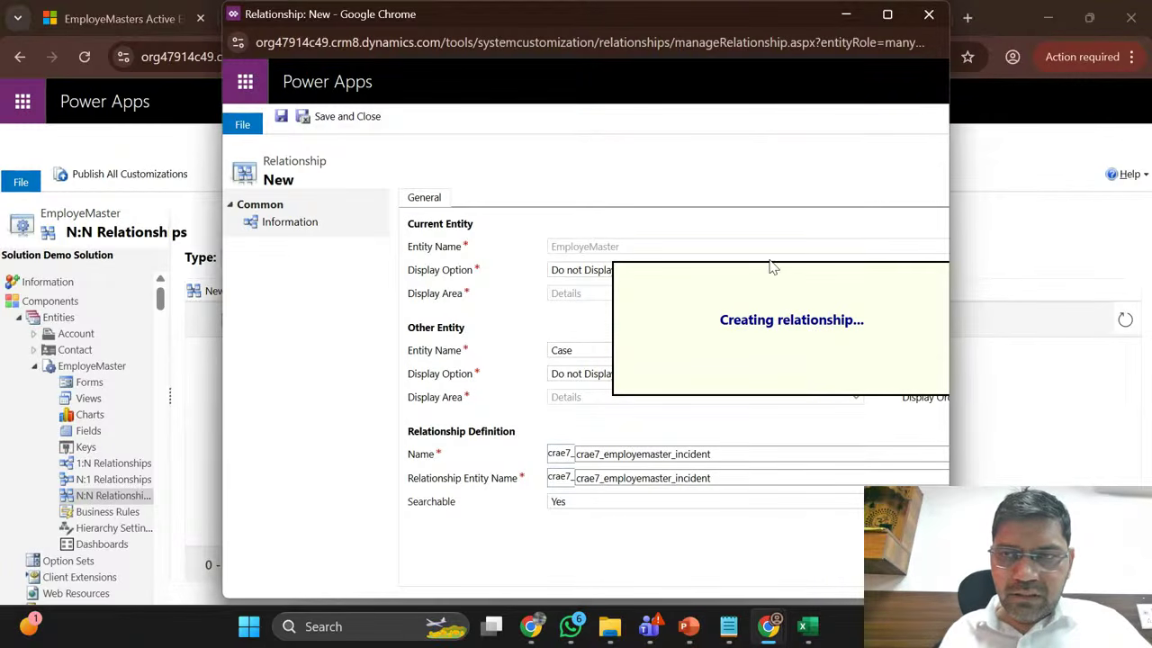
{"action": "left_click", "coordinate": [887, 14]}
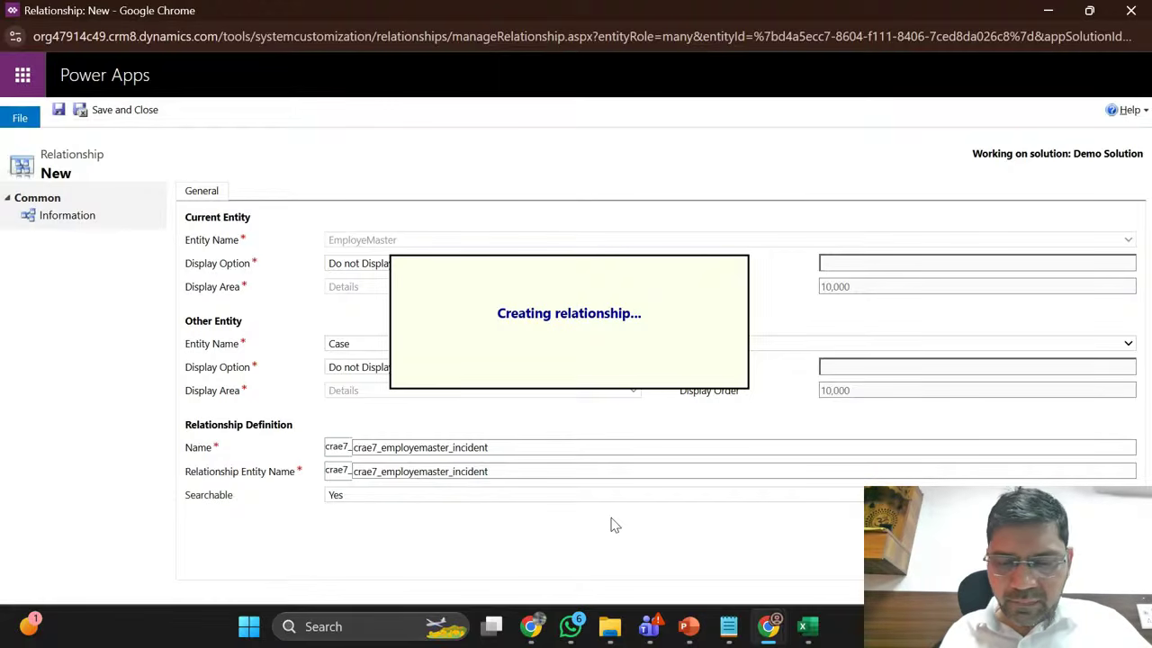
{"action": "mouse_move", "coordinate": [531, 626]}
{"action": "left_click", "coordinate": [404, 548]}
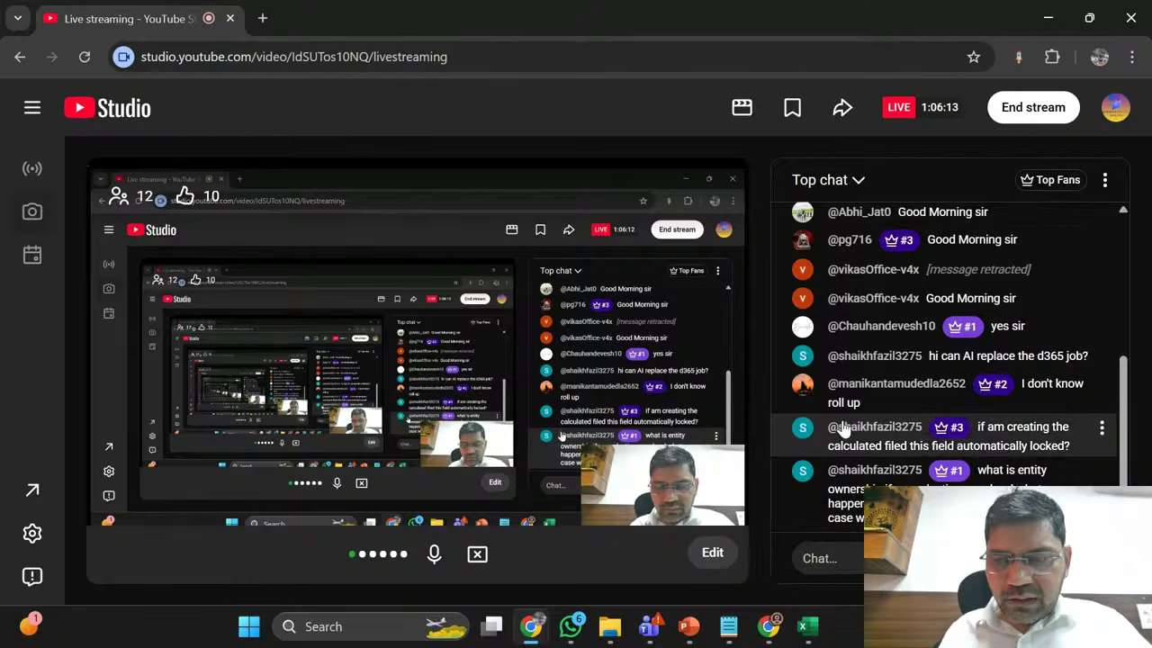
Step: Scroll through the live chat, then minimize the YouTube Studio window
{"action": "scroll", "coordinate": [873, 399], "scroll_direction": "up", "scroll_amount": 3}
{"action": "scroll", "coordinate": [874, 398], "scroll_direction": "up", "scroll_amount": 2}
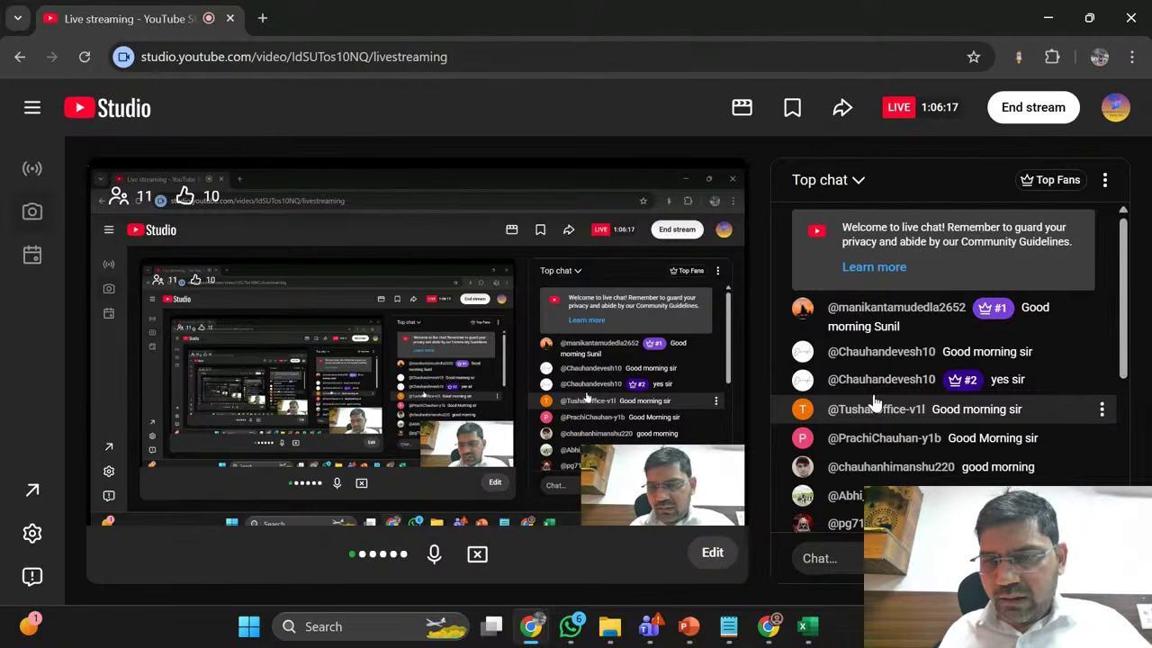
{"action": "scroll", "coordinate": [873, 402], "scroll_direction": "down", "scroll_amount": 5}
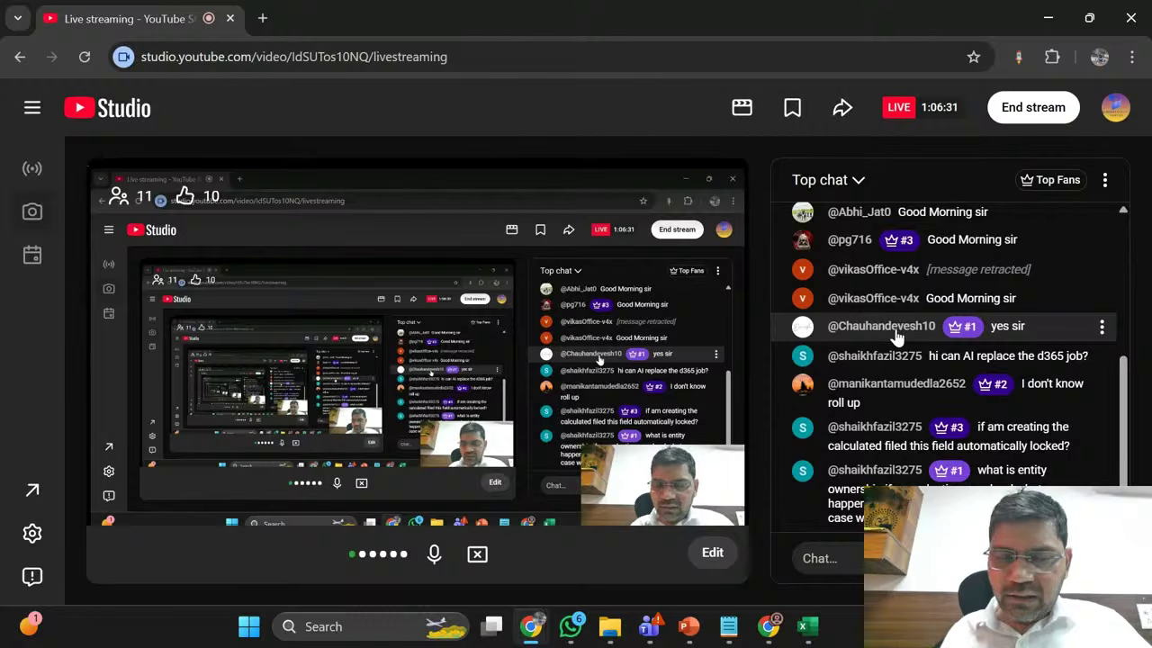
{"action": "left_click", "coordinate": [1044, 15]}
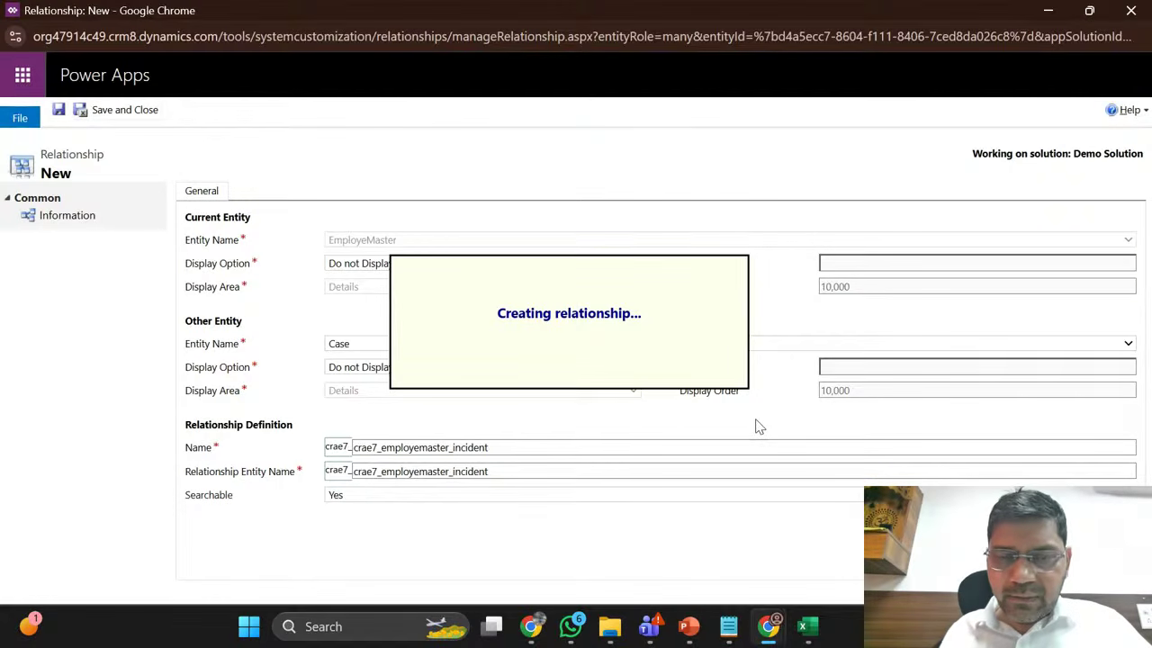
Step: Re-maximize the relationship window, wait out two unresponsive-page warnings, then return to the live stream
{"action": "left_click", "coordinate": [1089, 13]}
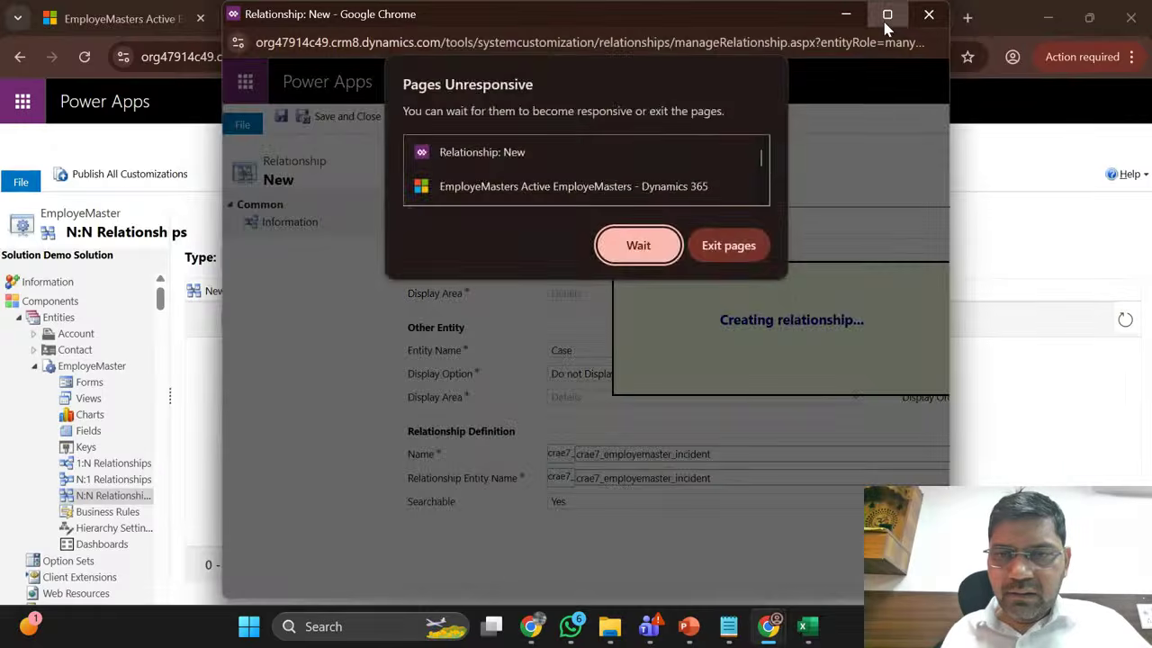
{"action": "left_click", "coordinate": [884, 22]}
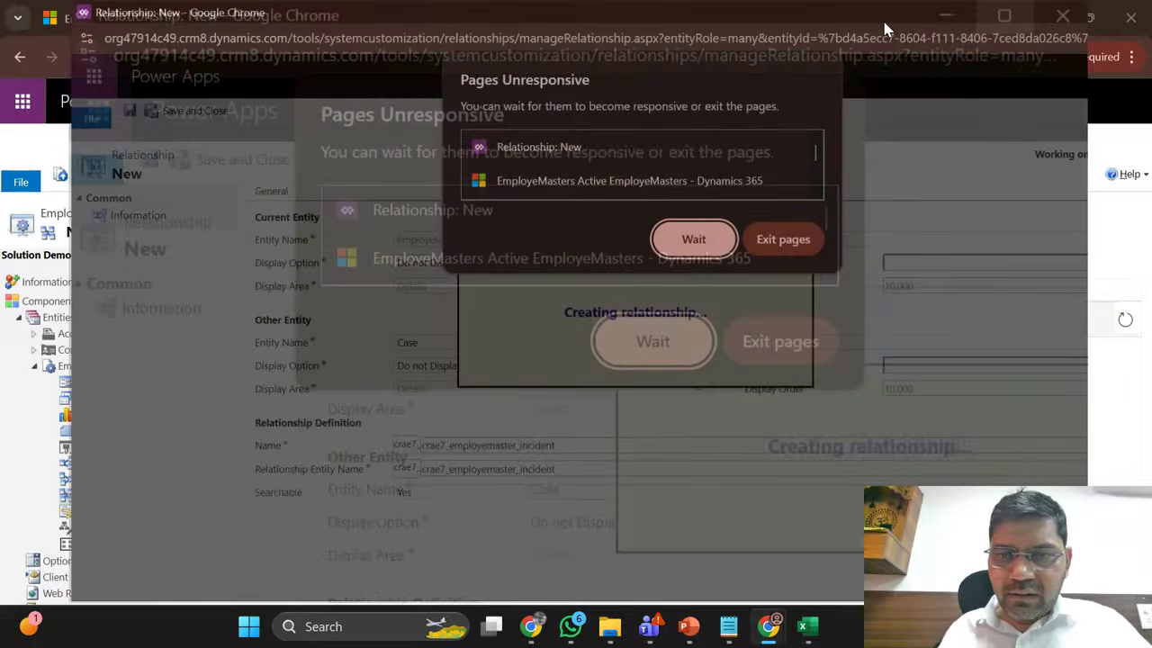
{"action": "left_click", "coordinate": [634, 239]}
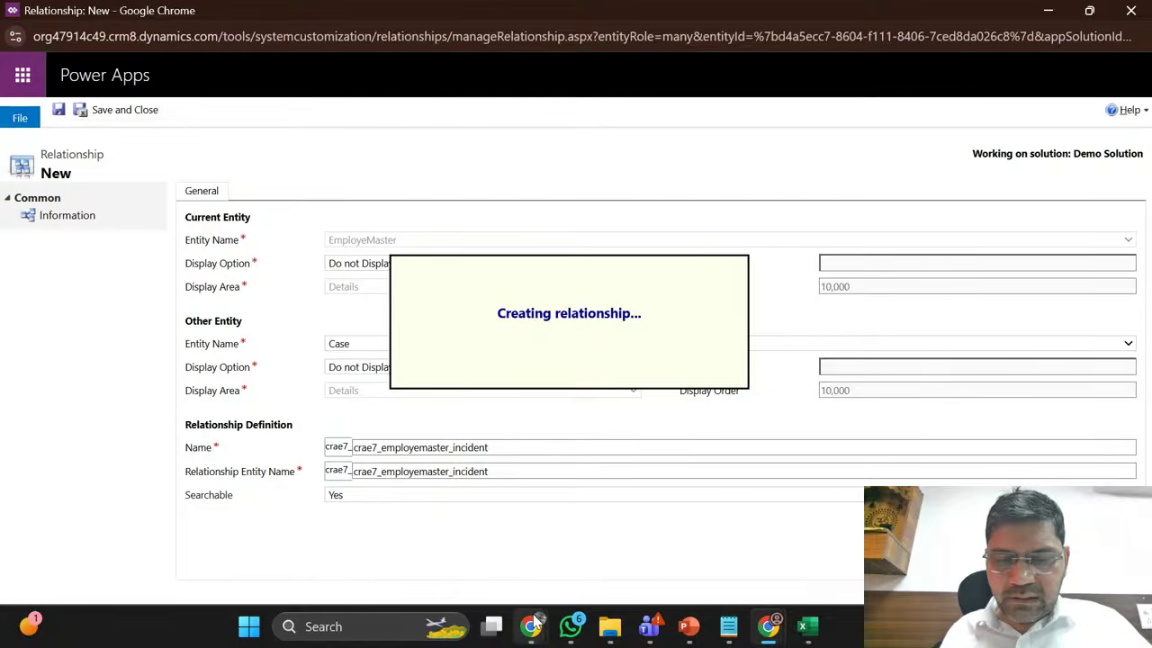
{"action": "mouse_move", "coordinate": [537, 630]}
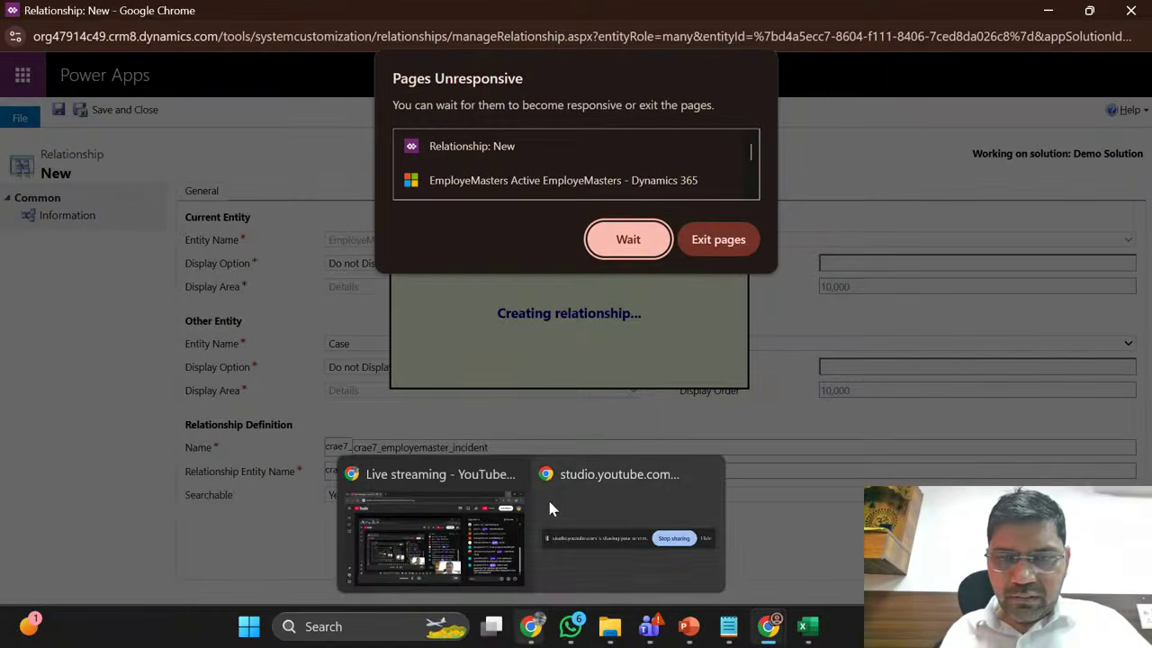
{"action": "left_click", "coordinate": [628, 240]}
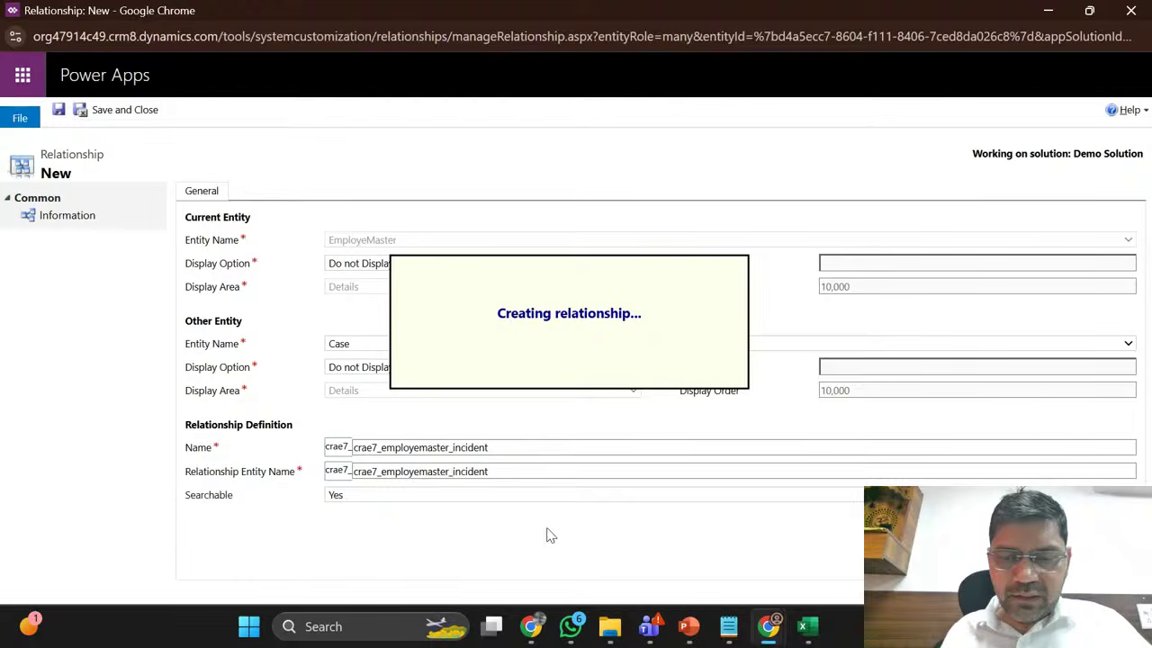
{"action": "mouse_move", "coordinate": [532, 641]}
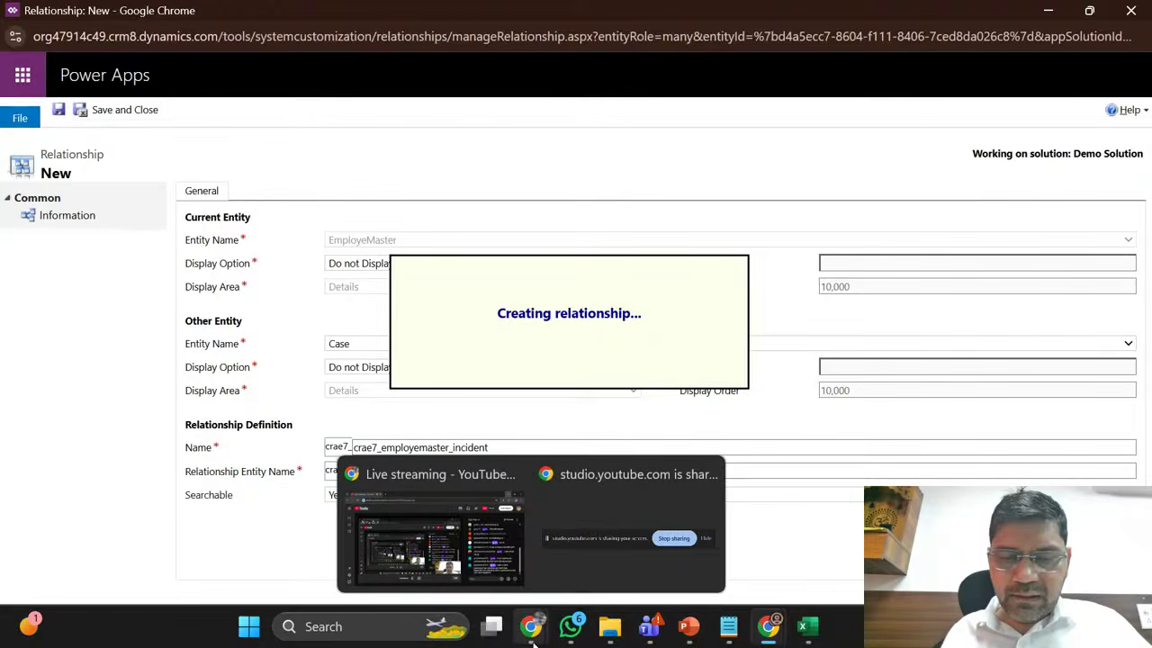
{"action": "left_click", "coordinate": [425, 575]}
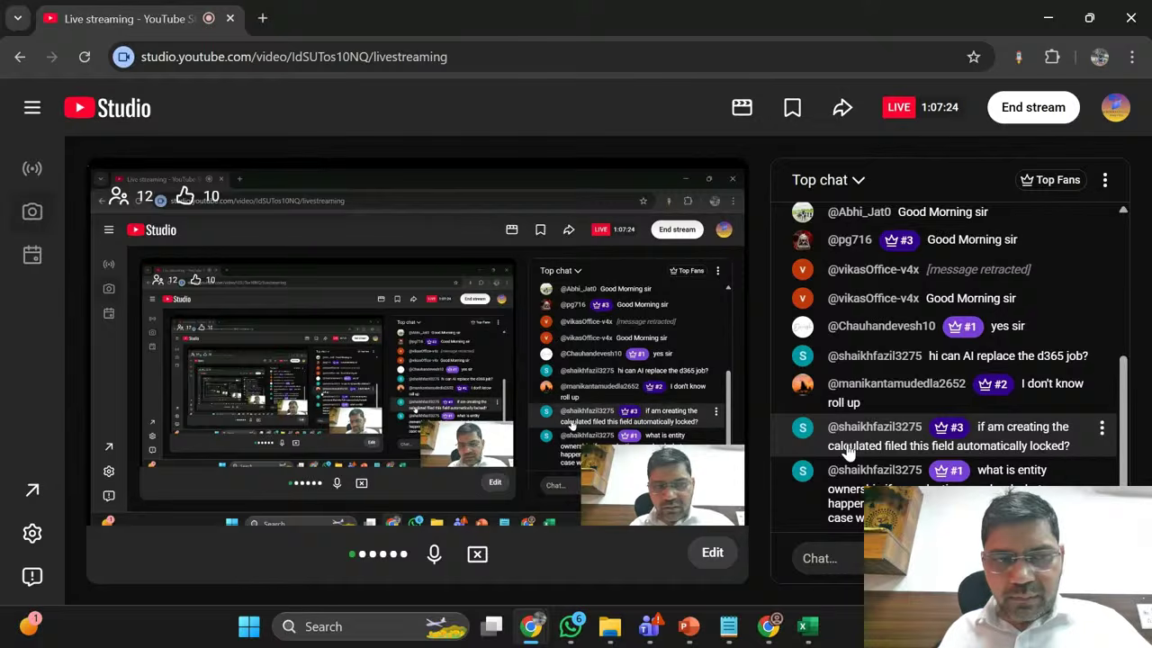
Step: Begin ending the YouTube live stream with End stream
{"action": "left_click", "coordinate": [1034, 109]}
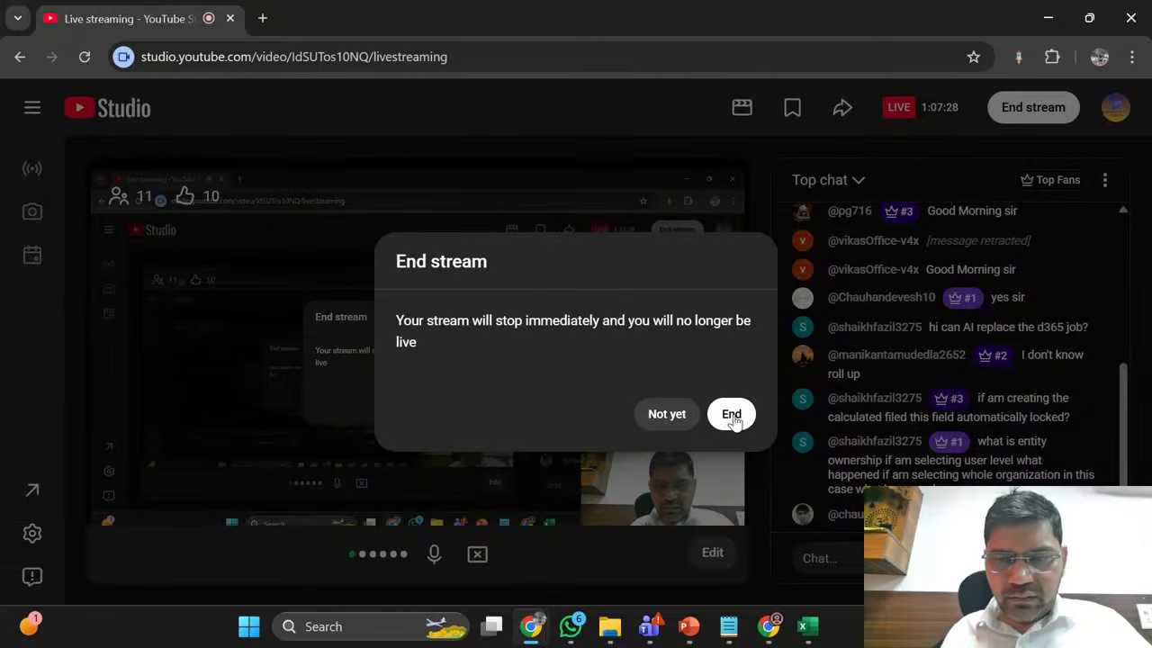